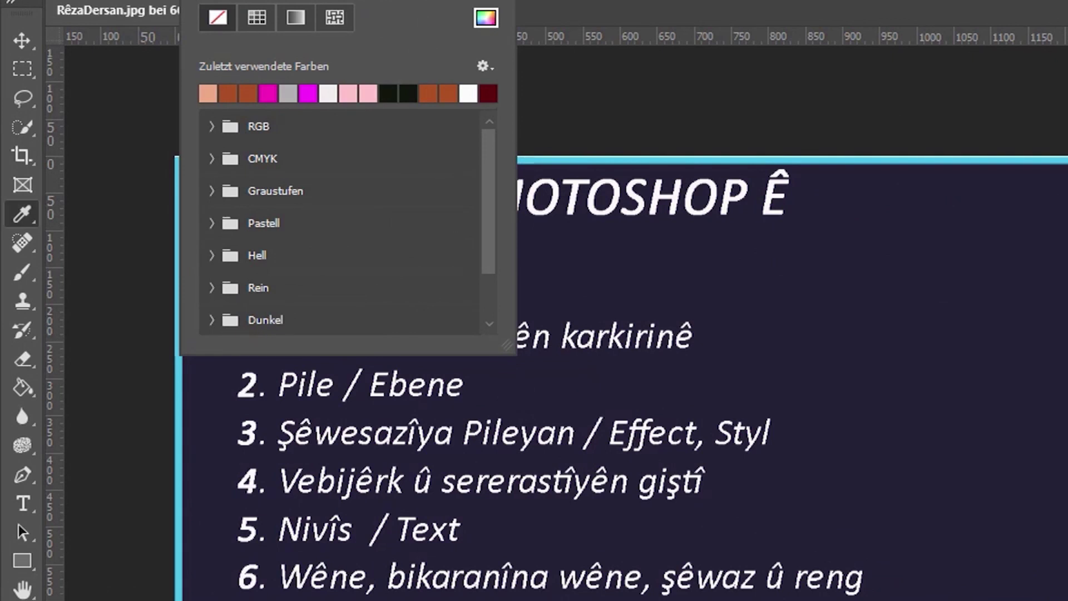
Frame list item 3 with an unfilled rectangle that has a red outline.
click(392, 444)
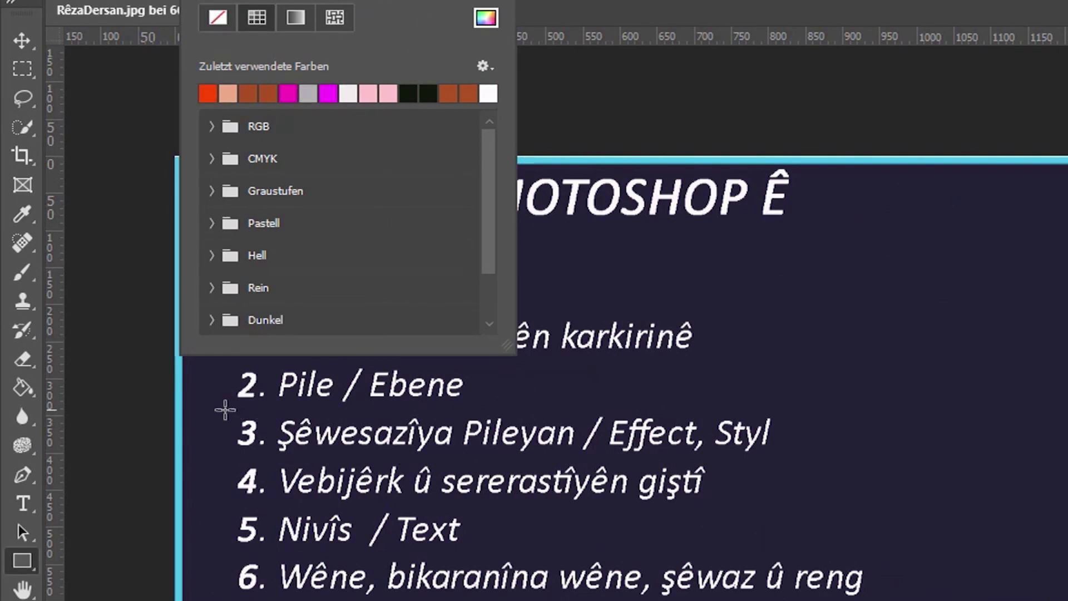
drag(225, 410, 808, 458)
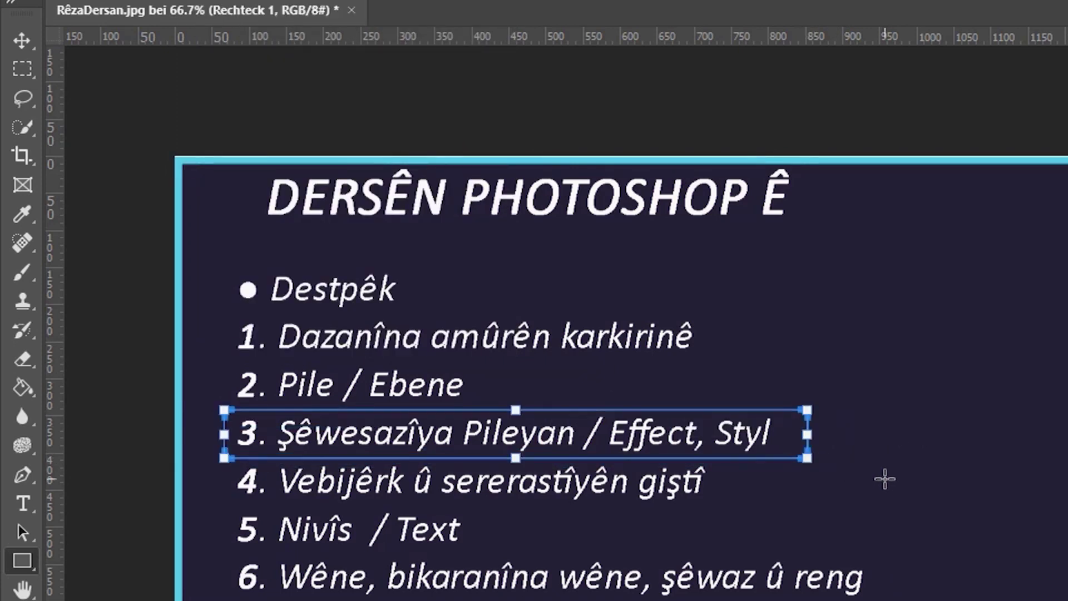
click(23, 40)
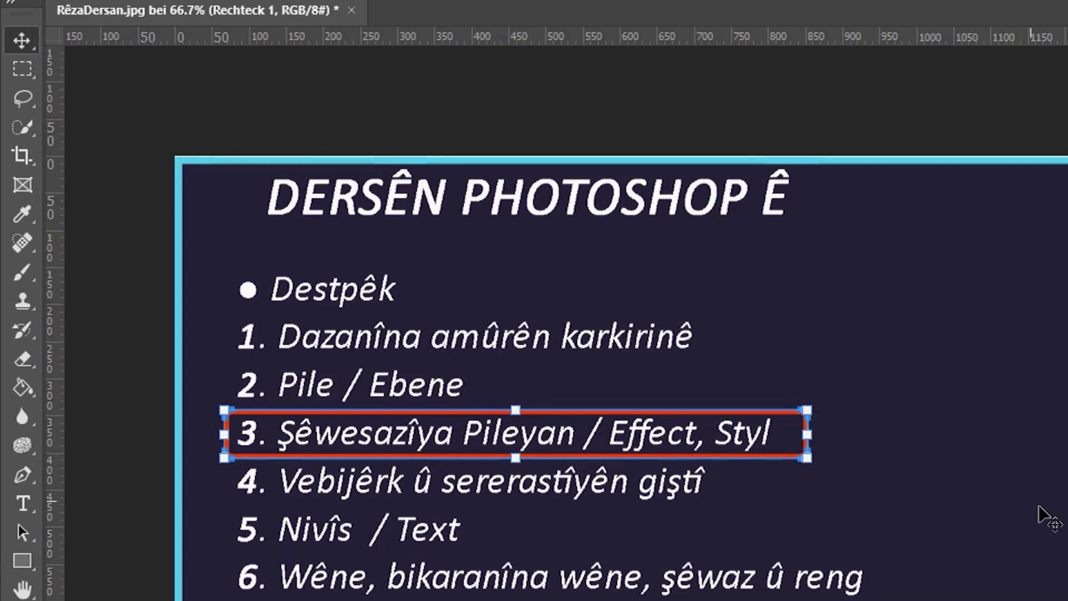
Unlock the dark Hintergrund background layer so it becomes Ebene 0.
scroll(457, 428, up, 1)
scroll(183, 385, up, 4)
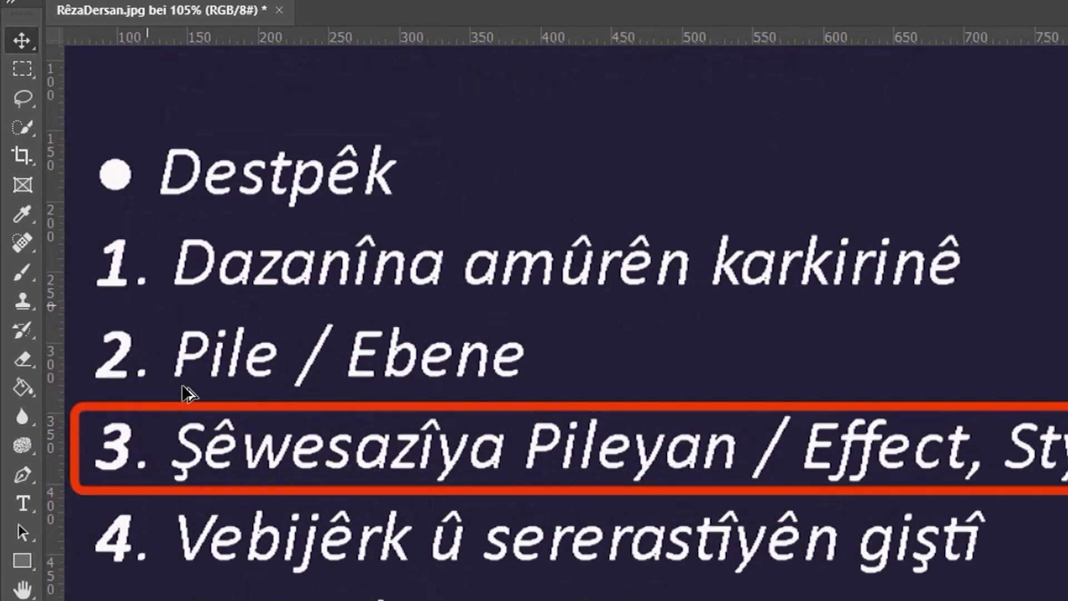
scroll(184, 385, down, 2)
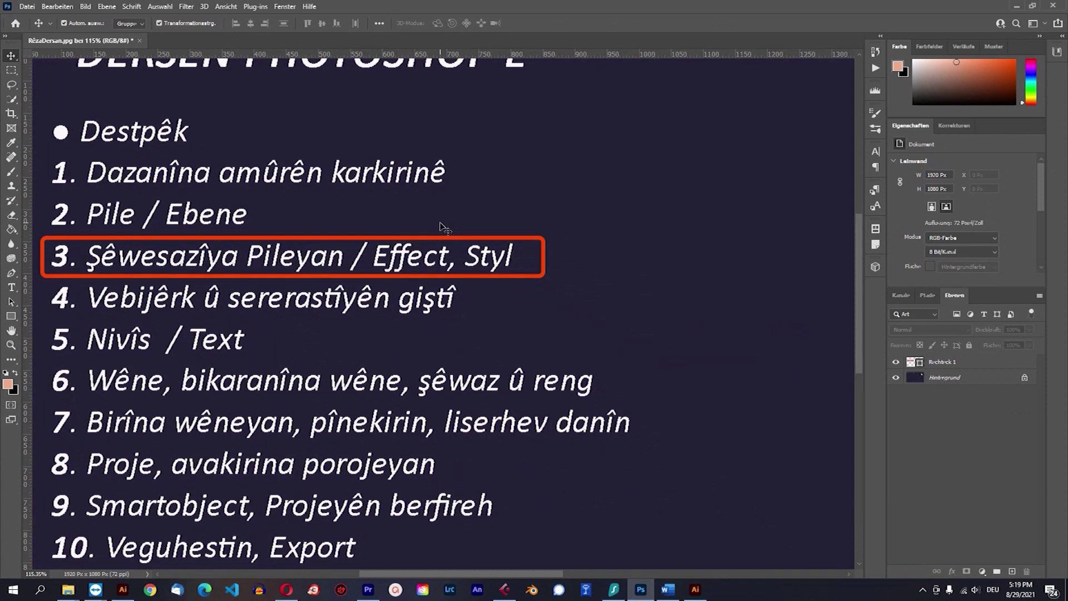
scroll(600, 137, down, 5)
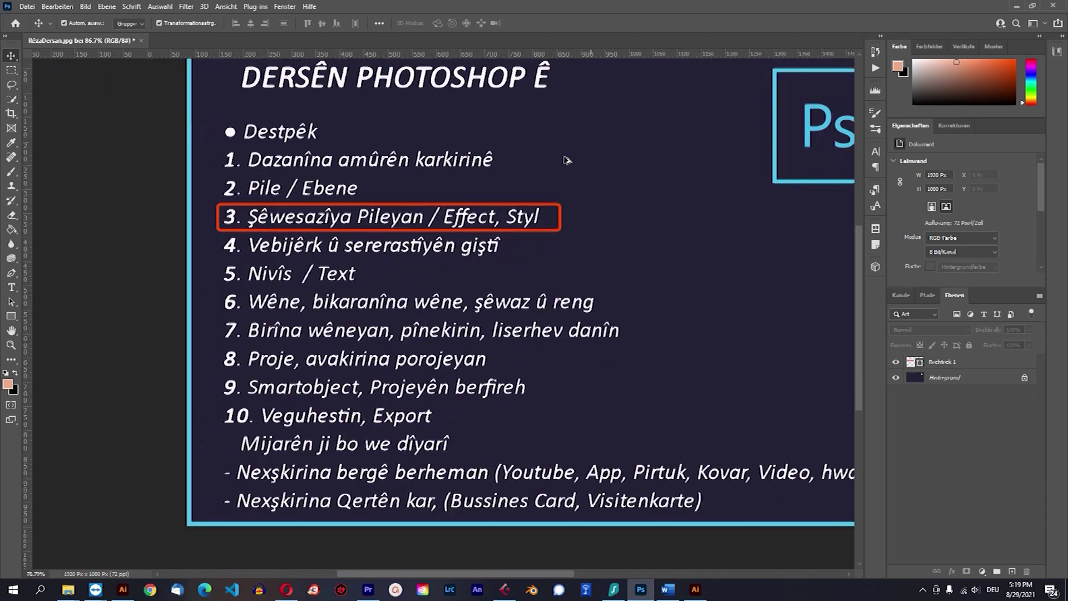
scroll(445, 243, down, 1)
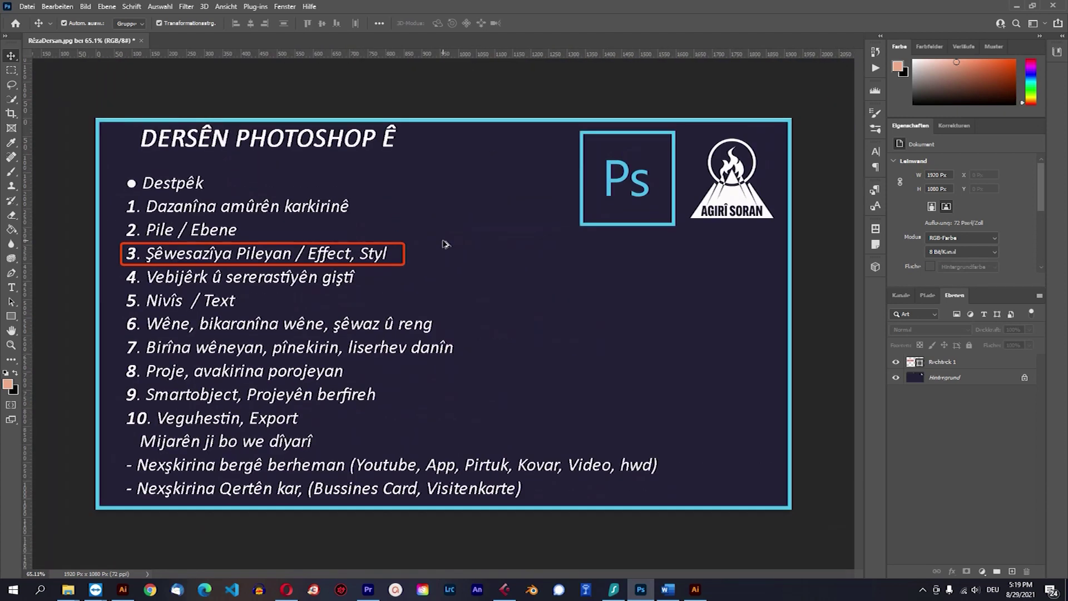
click(956, 362)
click(1024, 377)
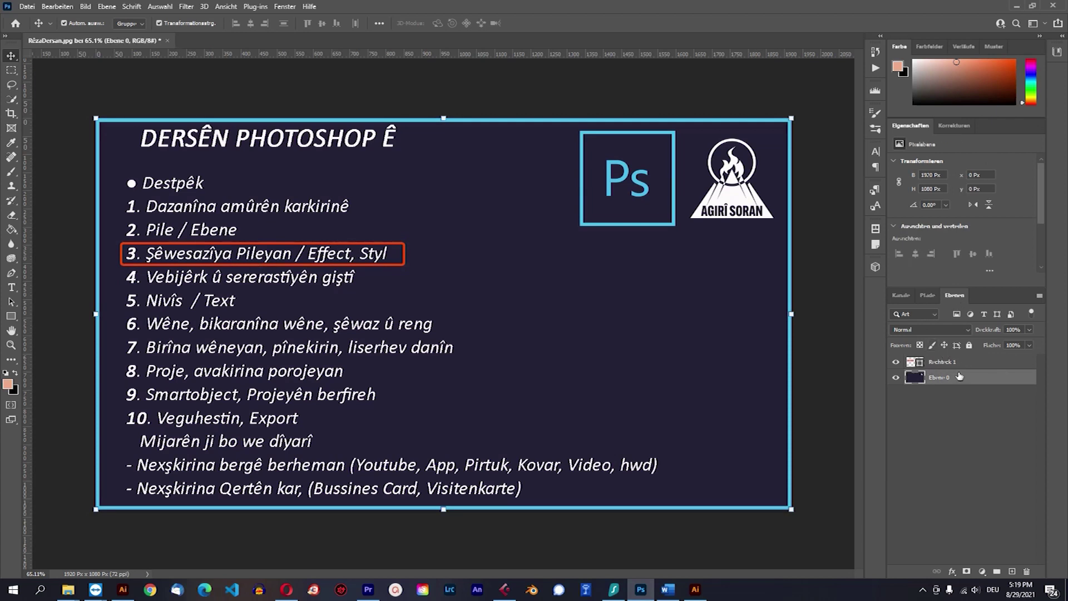
Select the Rechteck 1 and Ebene 0 layers in turn, ending on Rechteck 1.
click(956, 362)
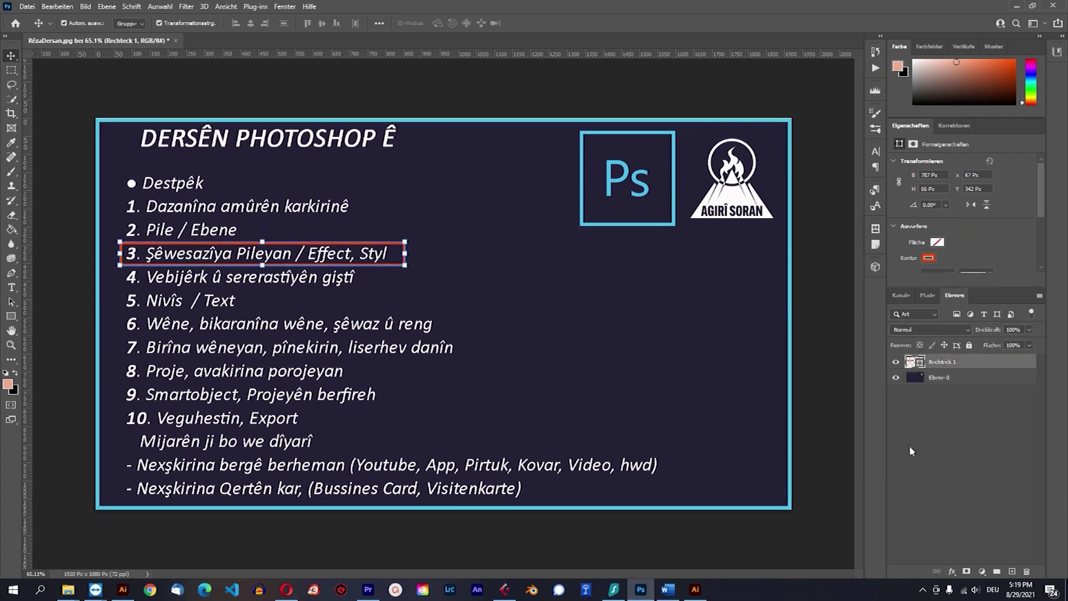
click(913, 414)
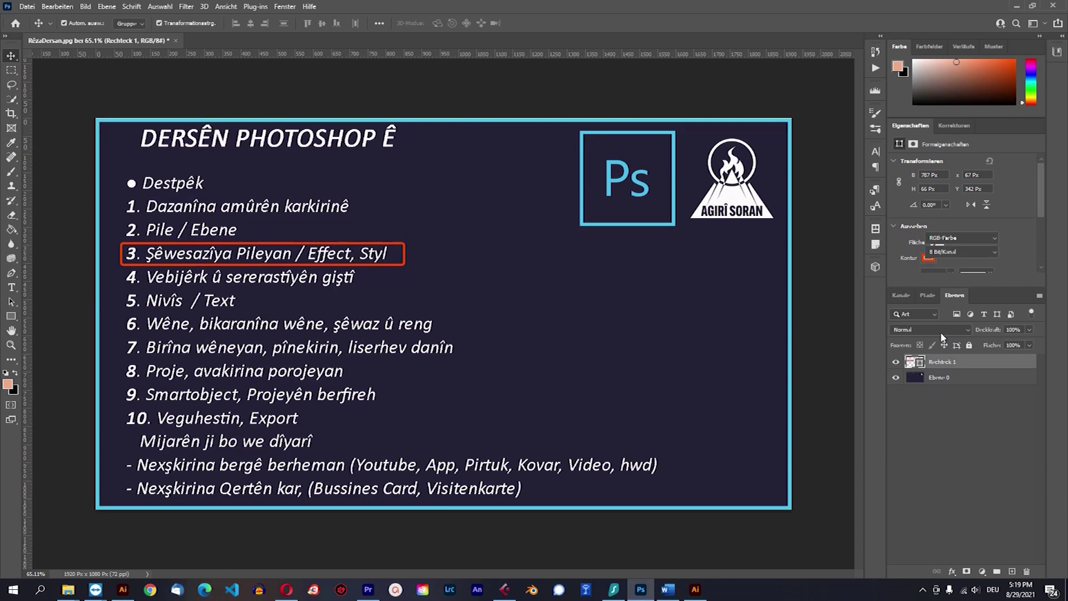
click(951, 377)
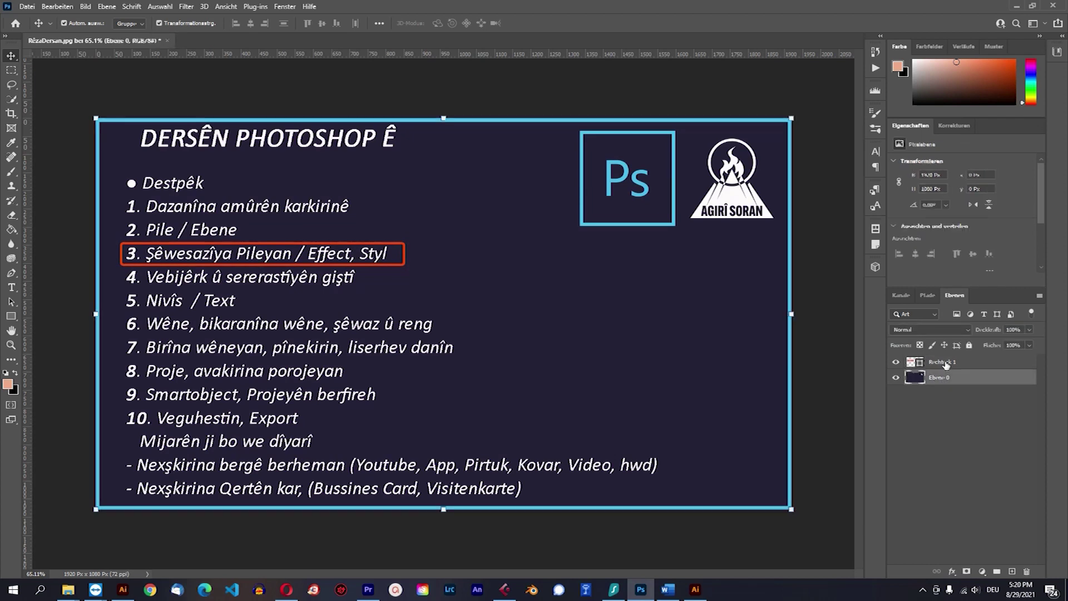
click(939, 362)
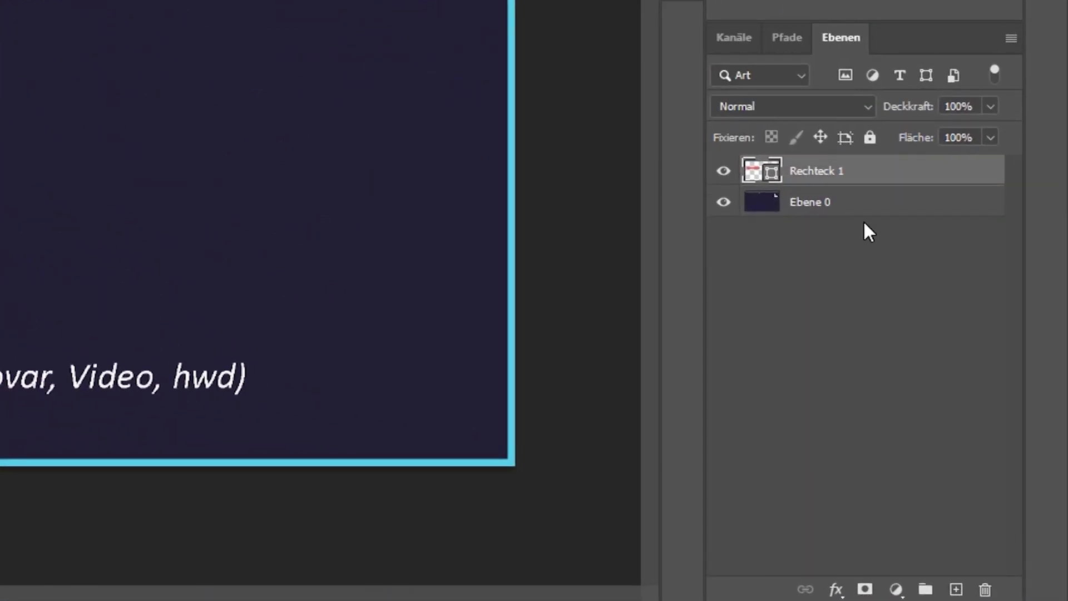
click(804, 209)
click(801, 175)
click(836, 588)
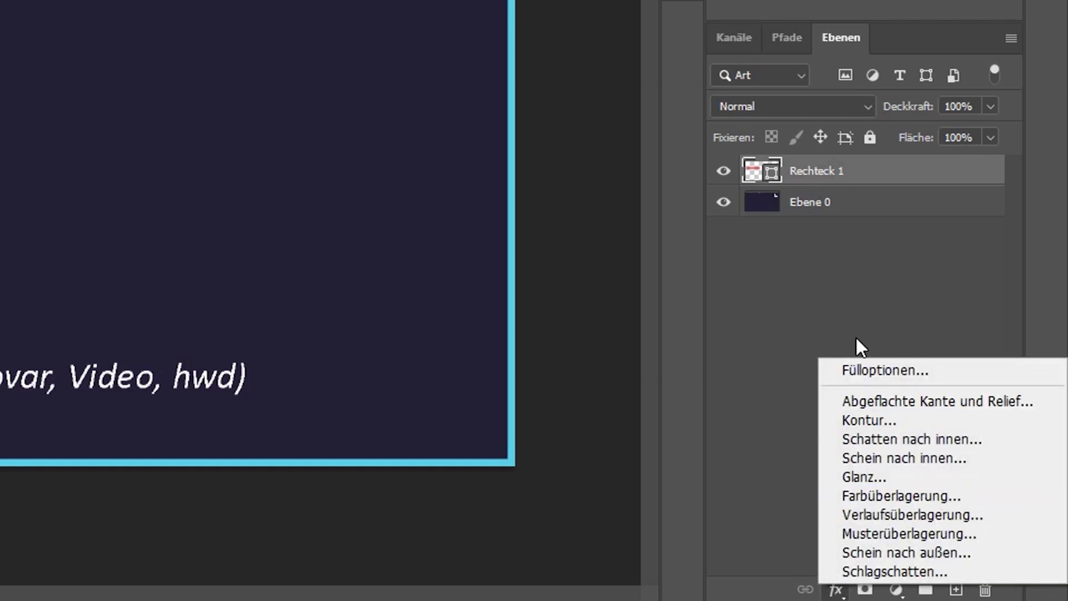
click(836, 590)
click(836, 589)
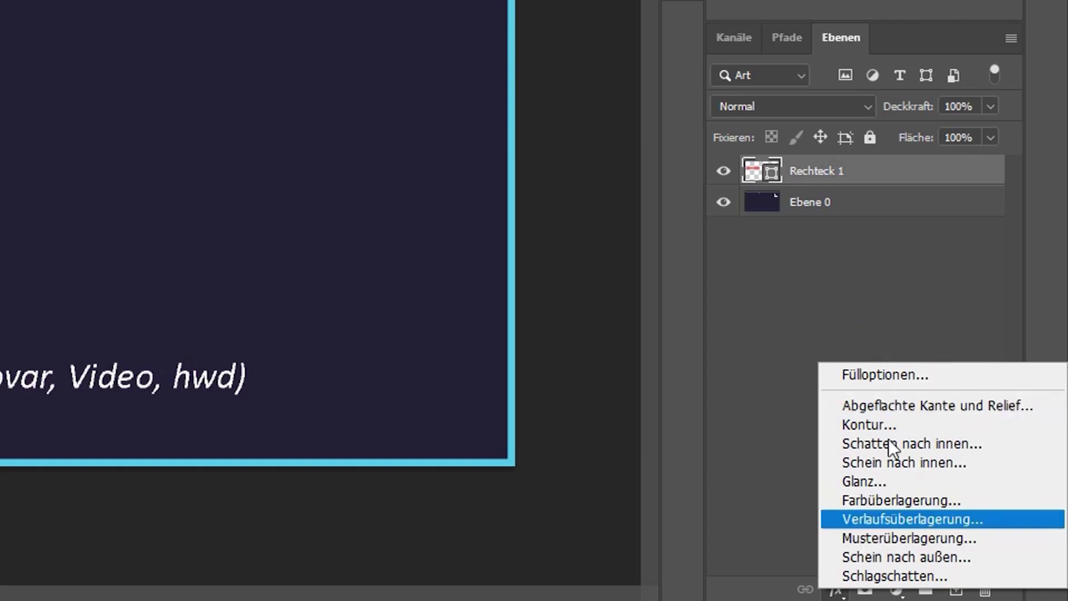
click(839, 172)
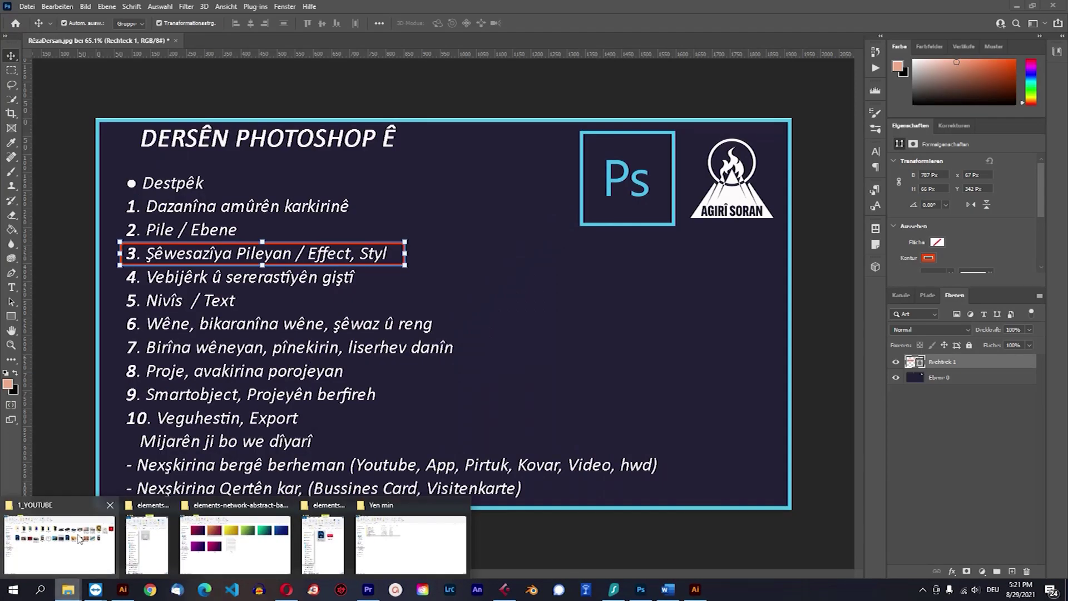
Go to INTENSO (K:) > Kar > Alanya City and open flyer.psd.
click(67, 557)
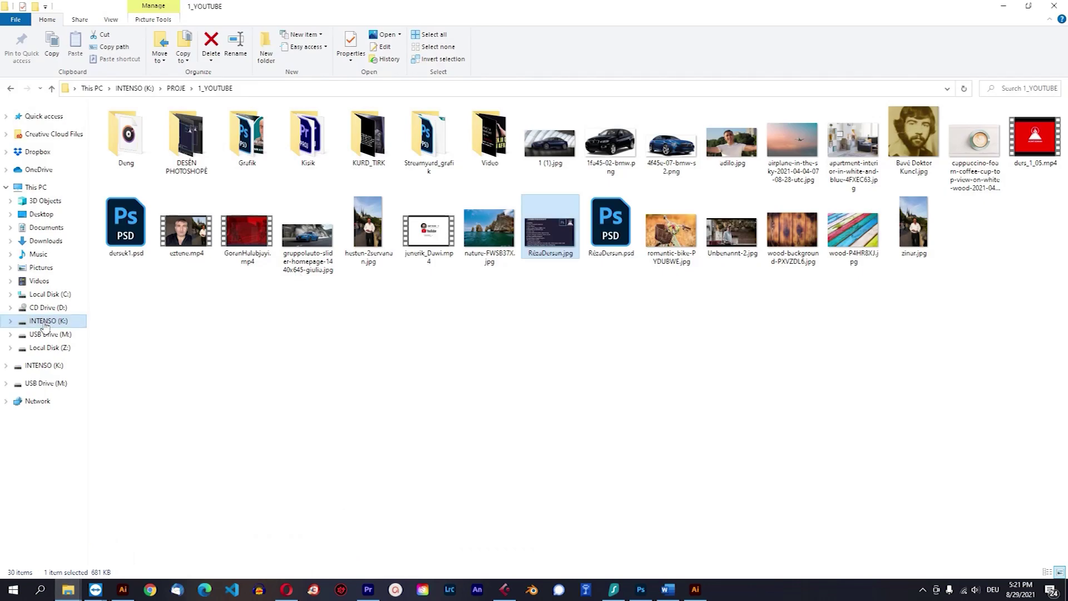
click(46, 323)
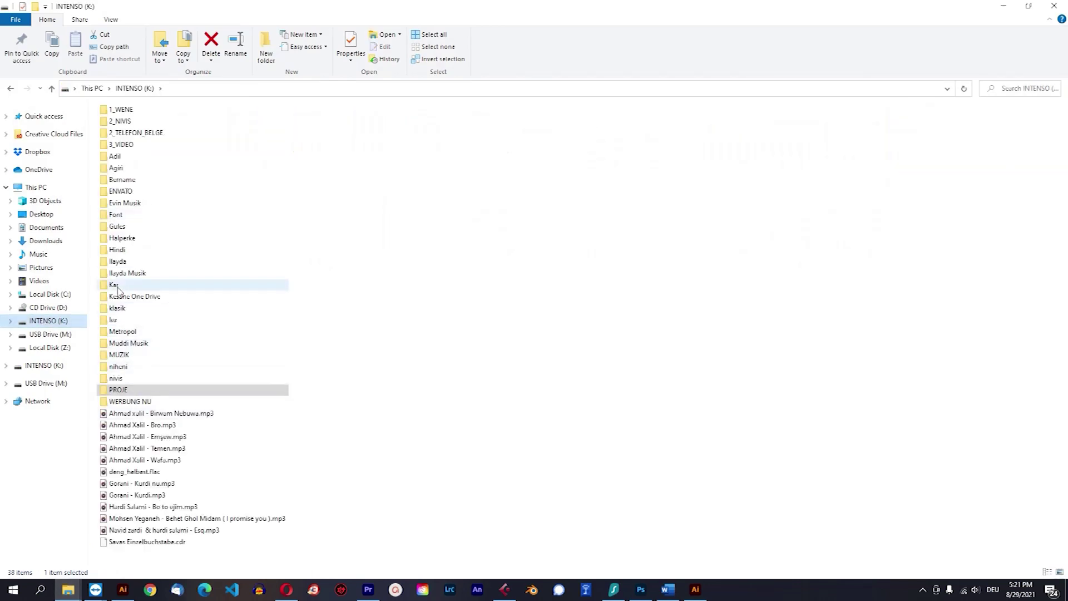
click(120, 286)
double_click(120, 286)
double_click(125, 133)
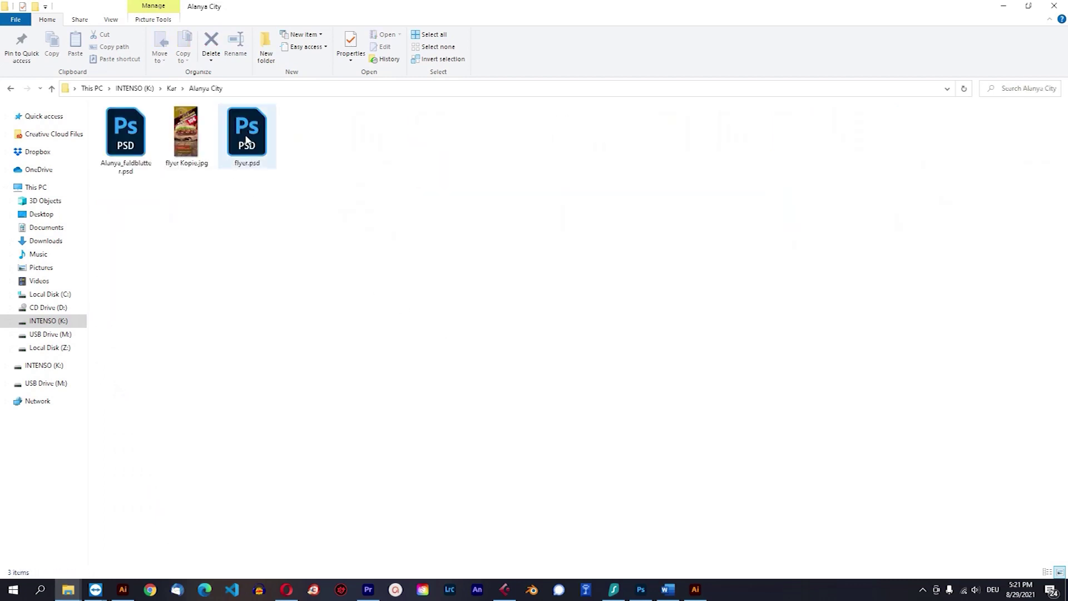
double_click(246, 140)
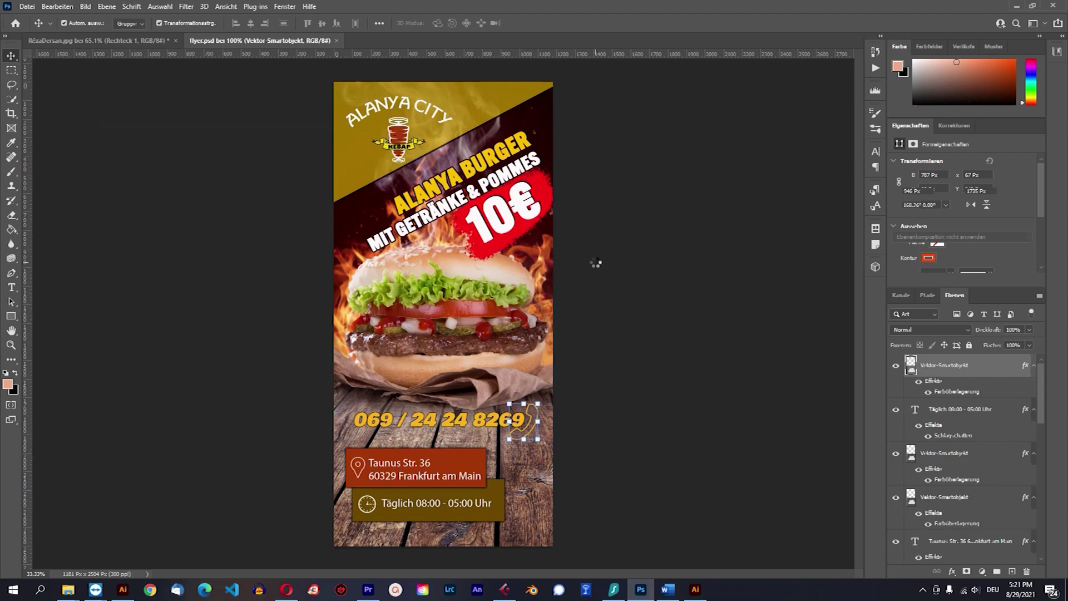
click(688, 264)
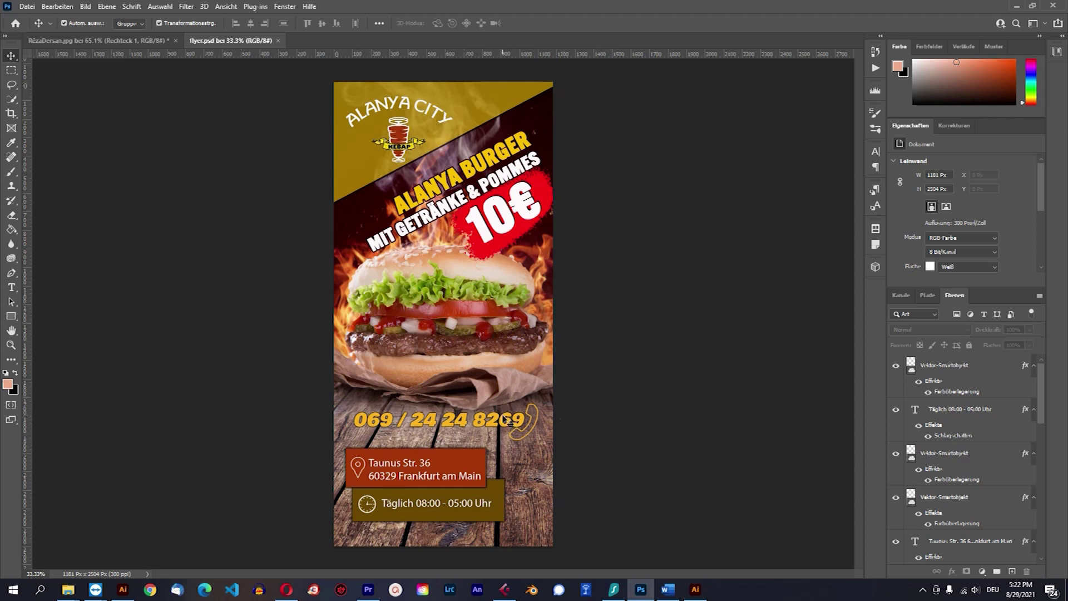
click(505, 420)
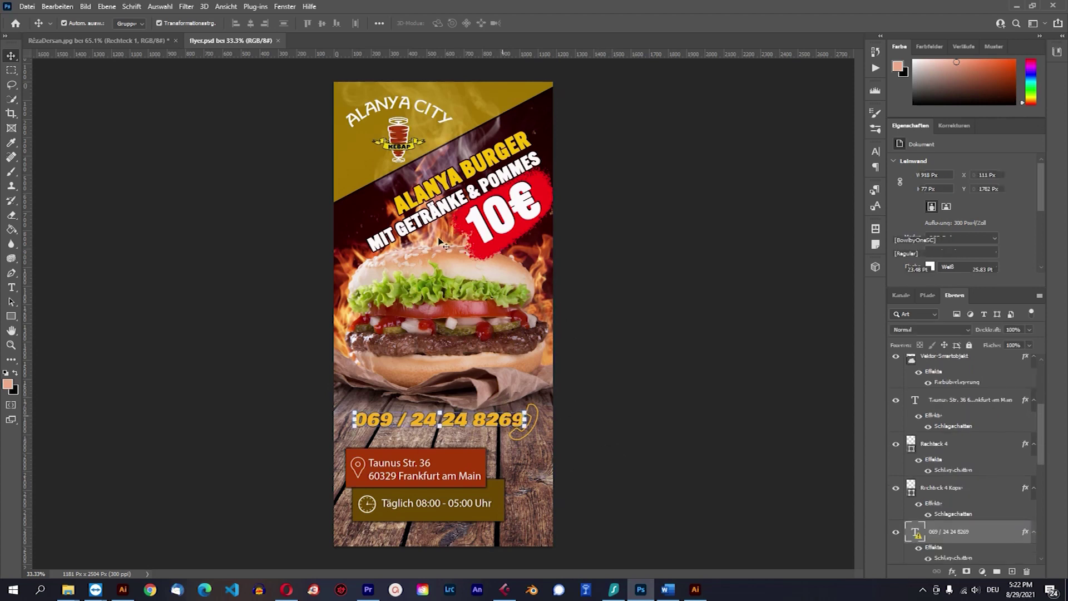
click(513, 216)
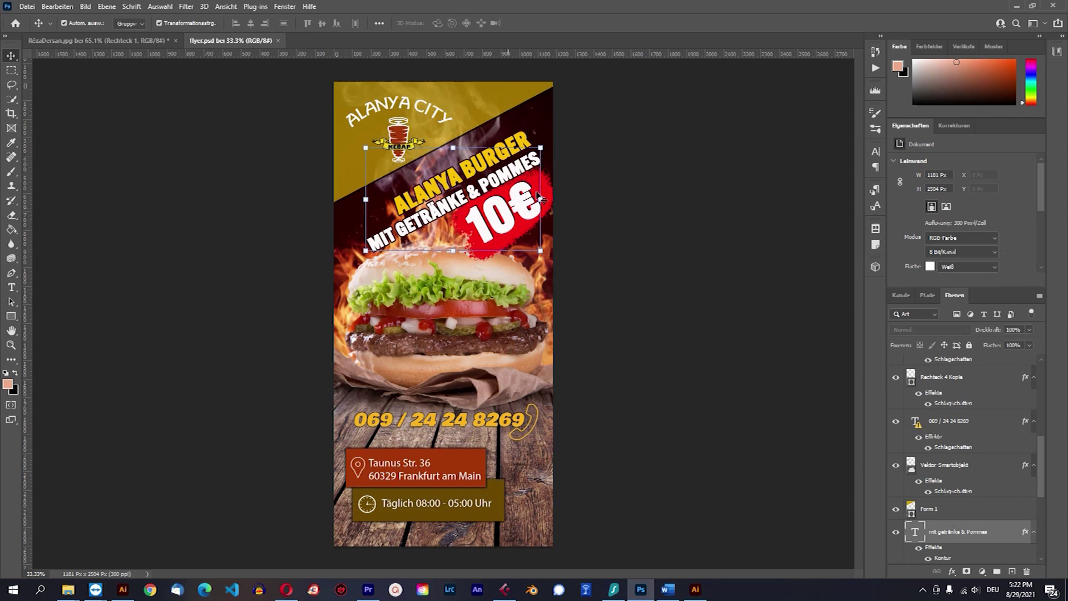
click(405, 128)
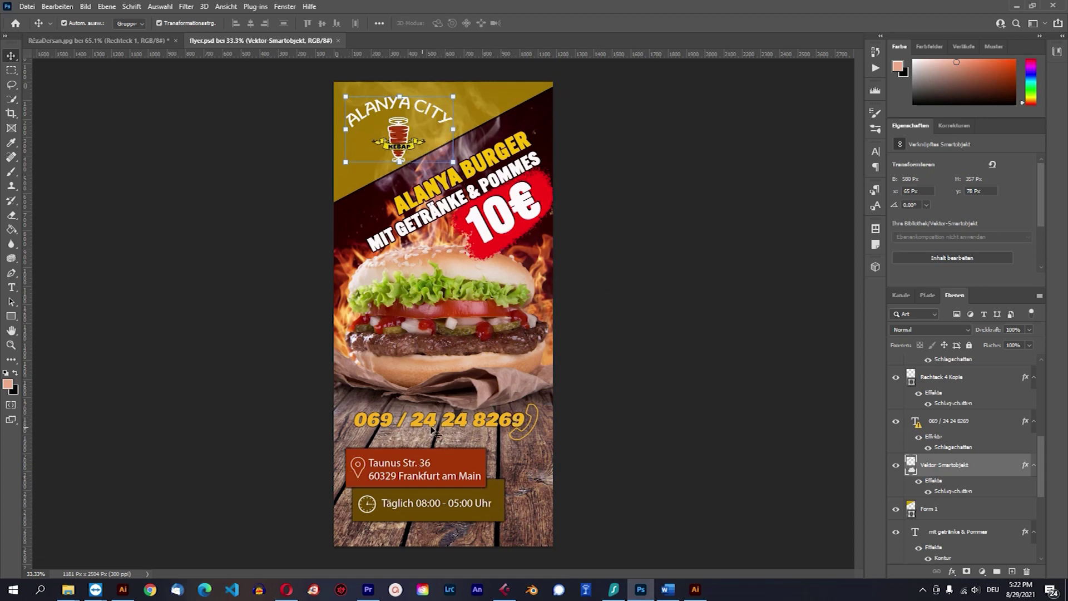
scroll(930, 423, down, 5)
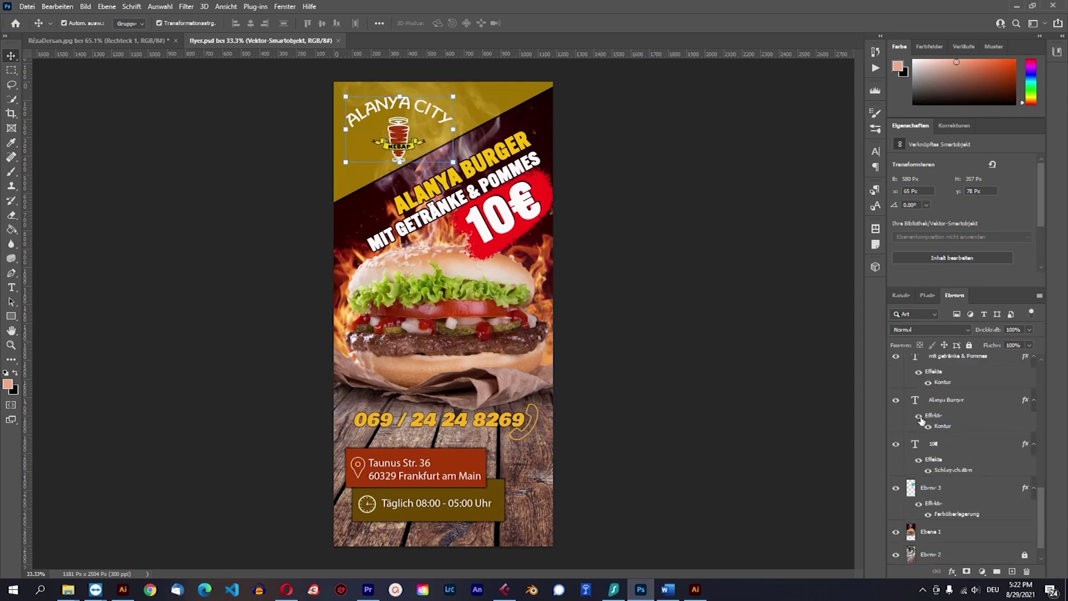
click(952, 573)
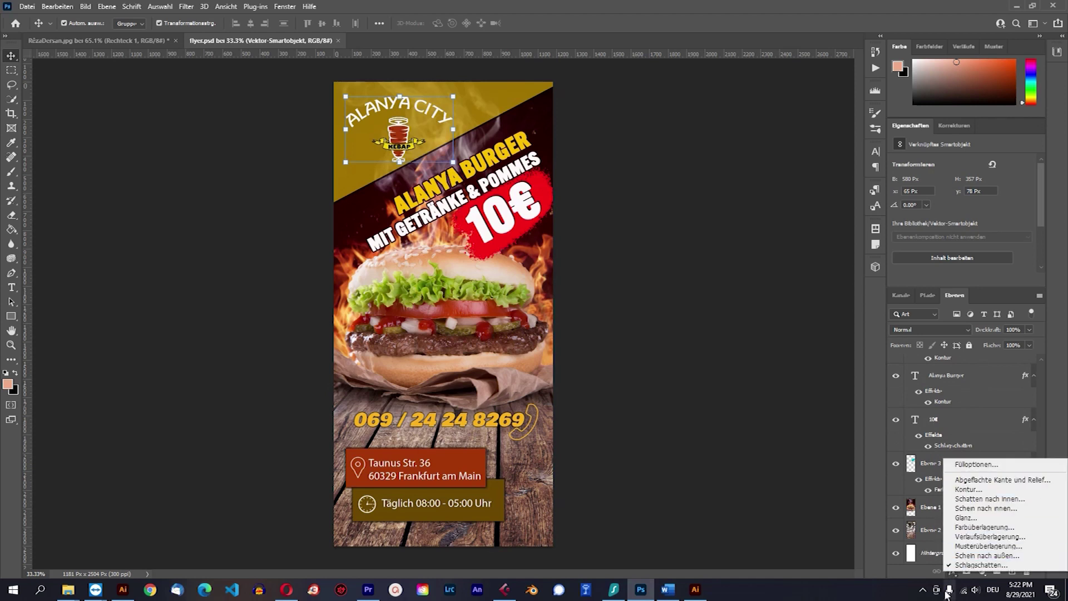
click(952, 575)
scroll(960, 438, up, 10)
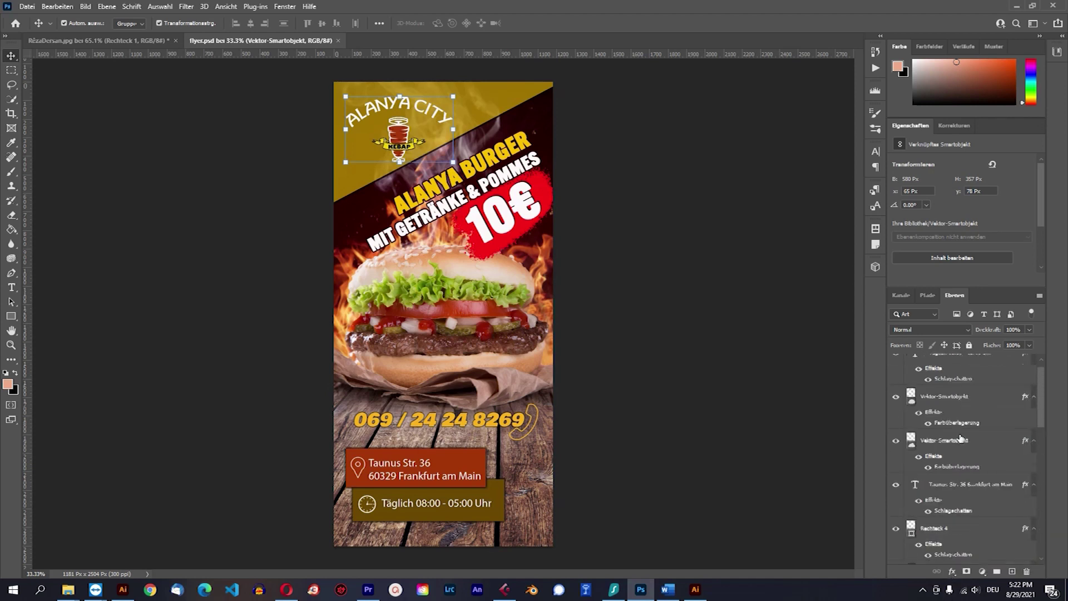
click(27, 8)
click(36, 18)
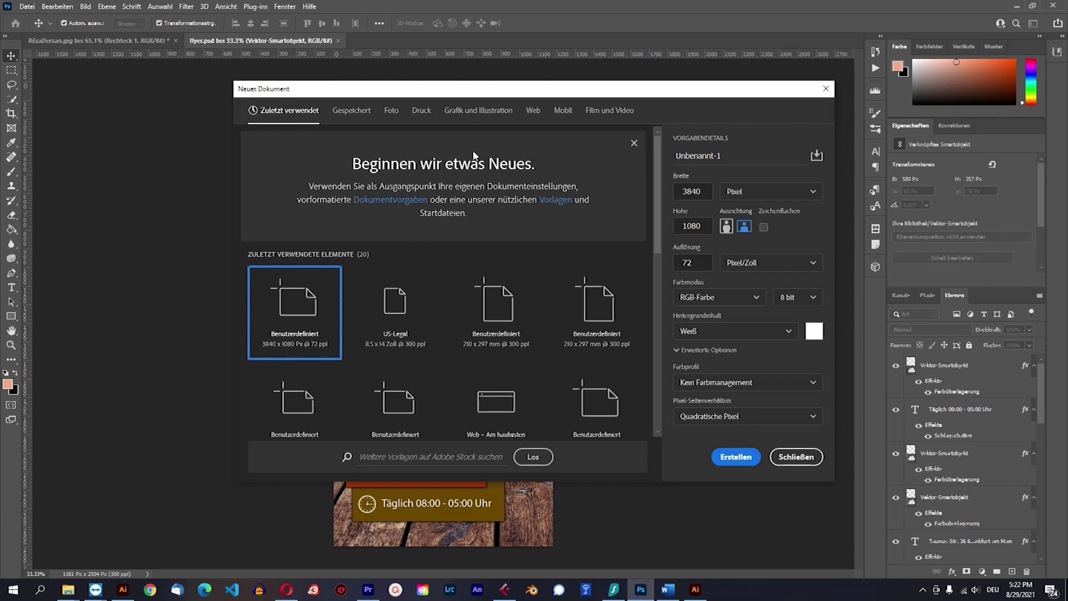
Create a blank document from the Druck A4 preset at 300 ppi.
click(535, 114)
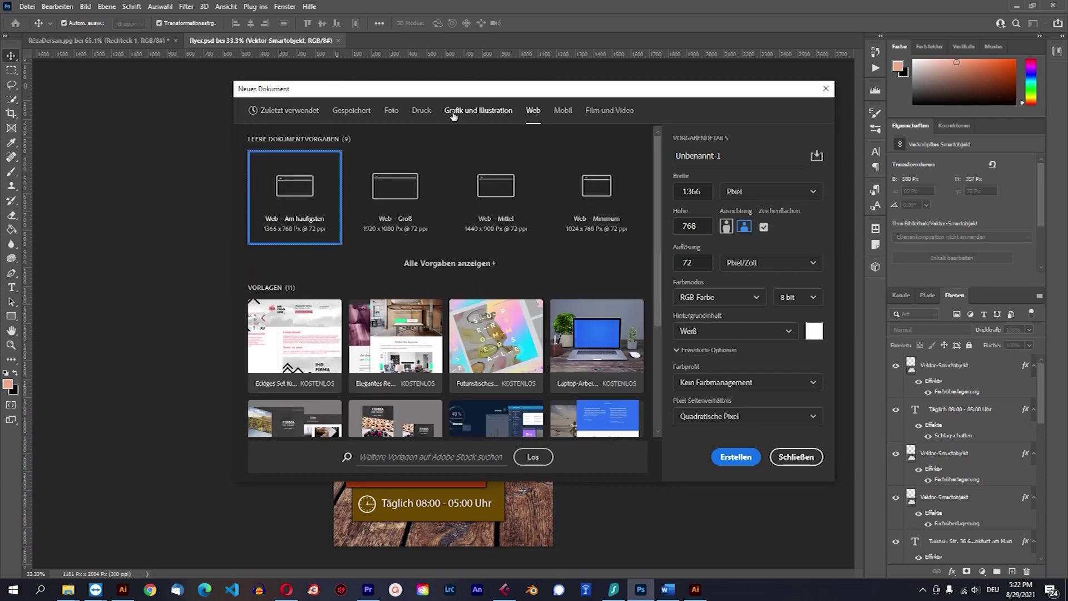
click(421, 113)
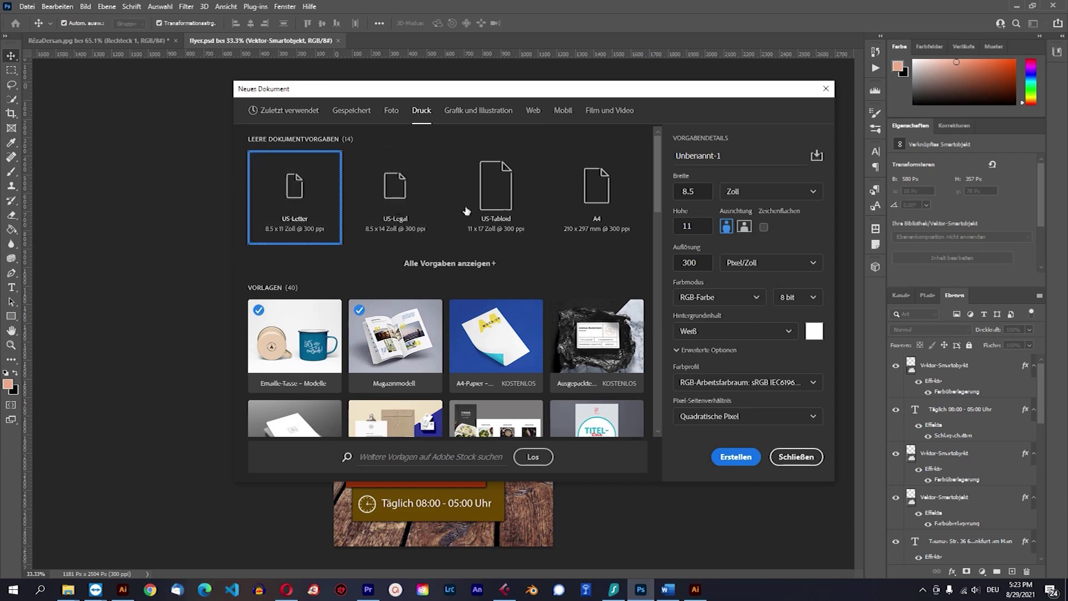
click(600, 190)
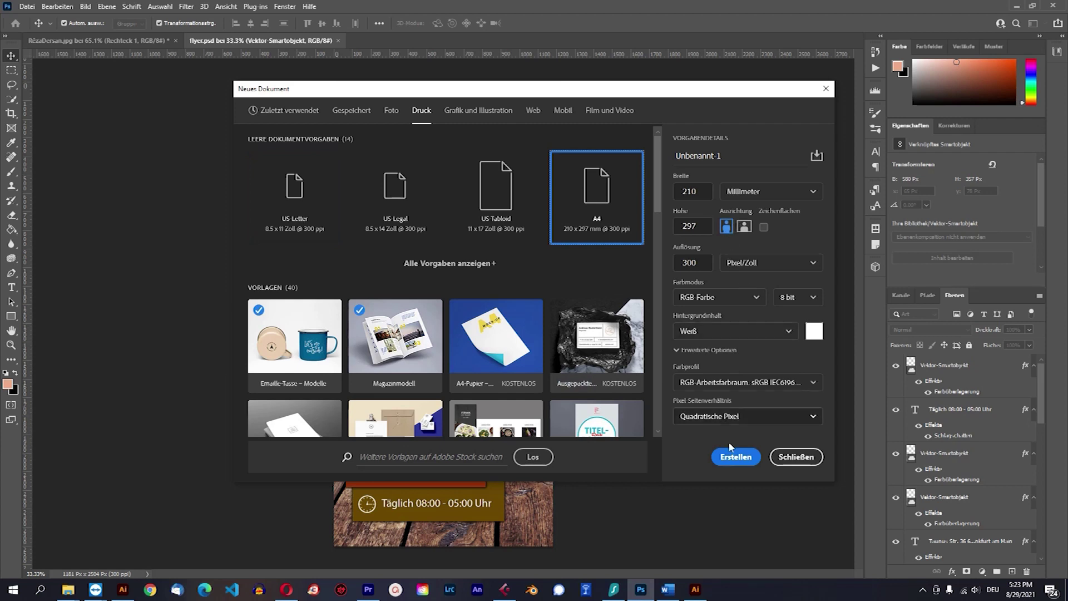
click(730, 458)
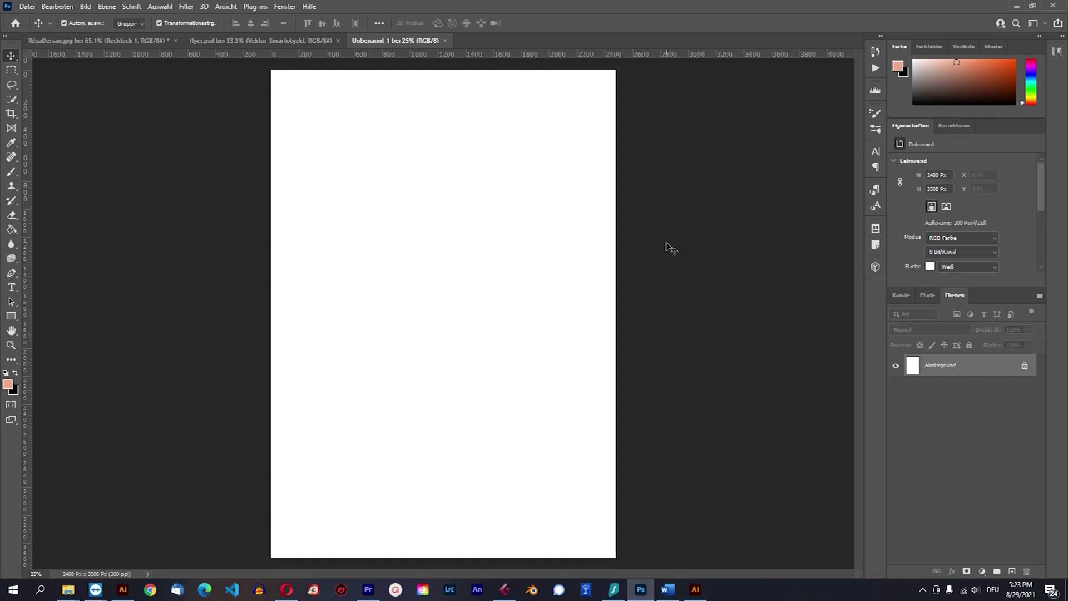
Draw a rectangle that covers the whole A4 page and fit it to the page edges.
scroll(657, 261, down, 3)
scroll(656, 265, up, 2)
scroll(656, 268, down, 1)
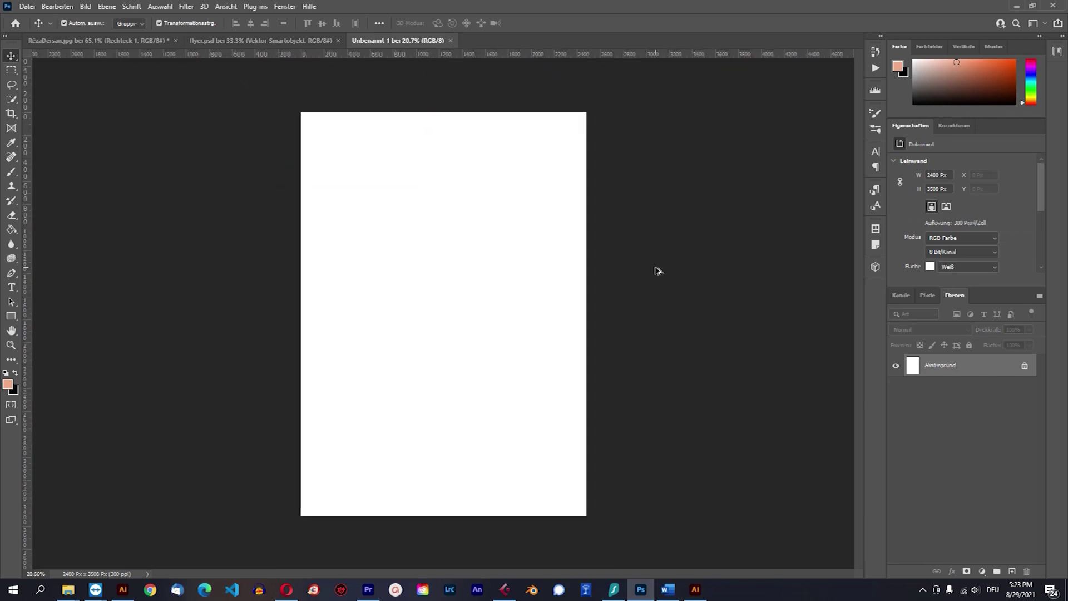
click(11, 316)
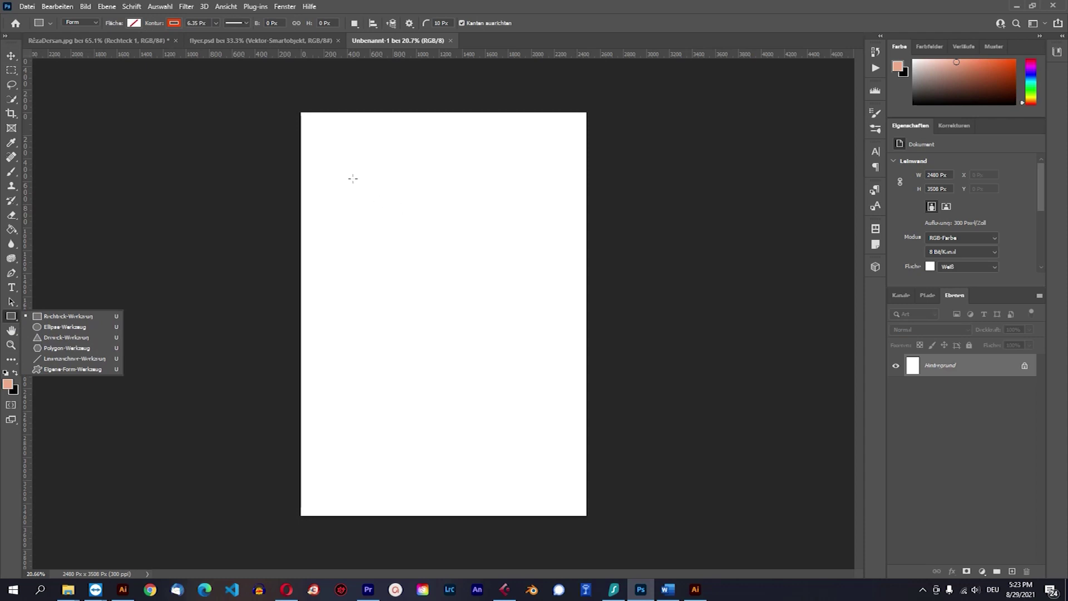
click(11, 55)
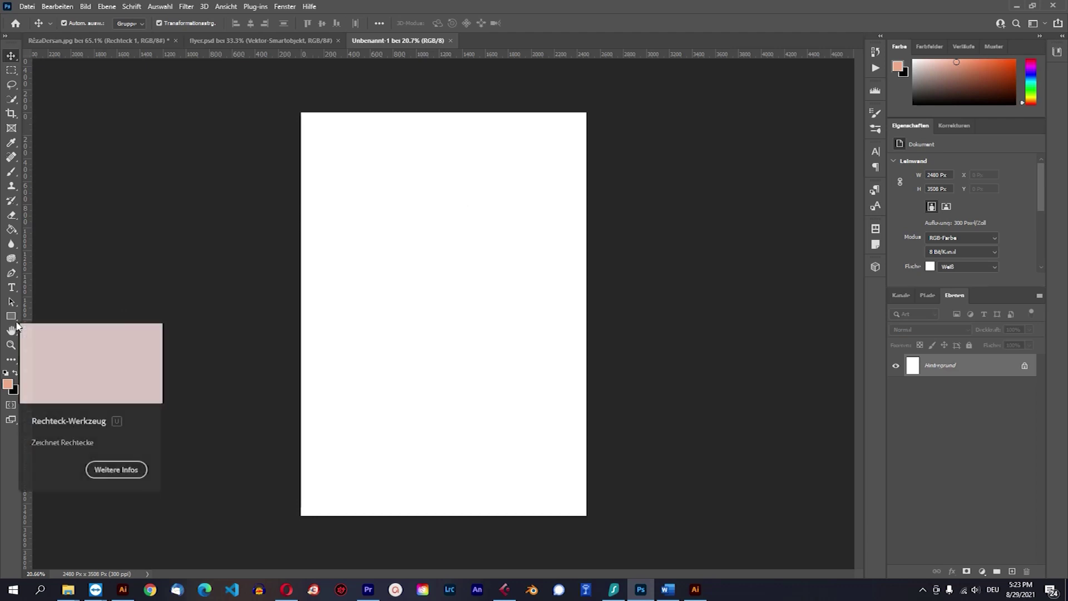
click(11, 317)
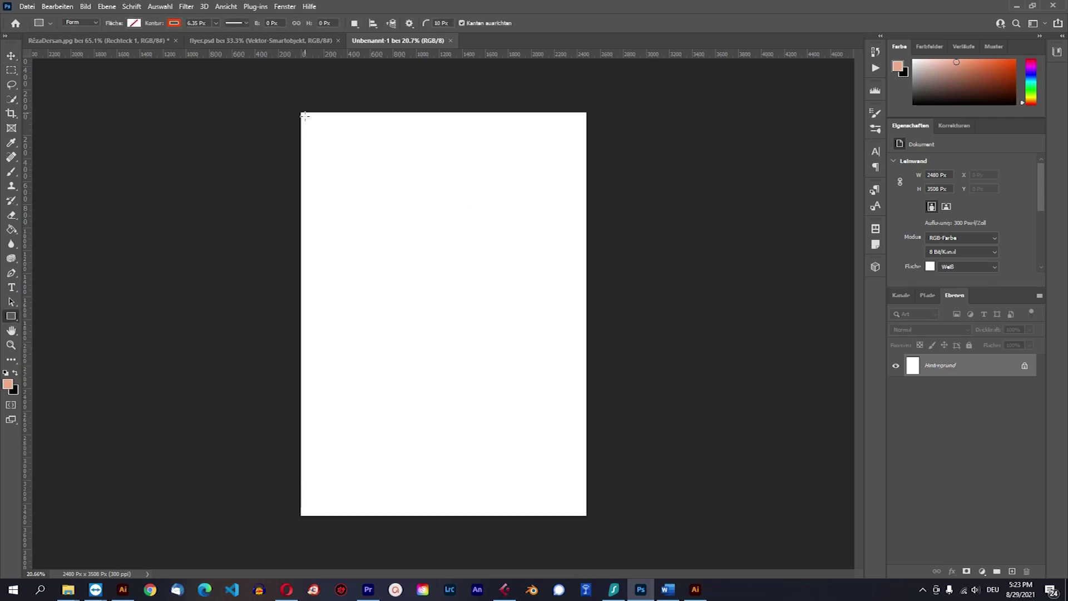
drag(300, 110, 589, 517)
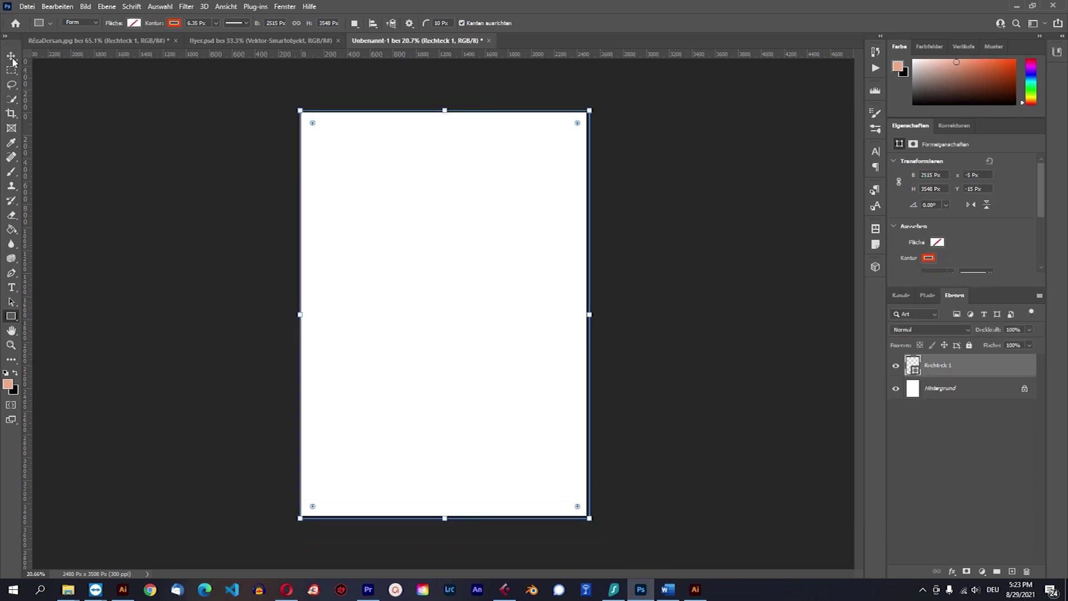
key(v)
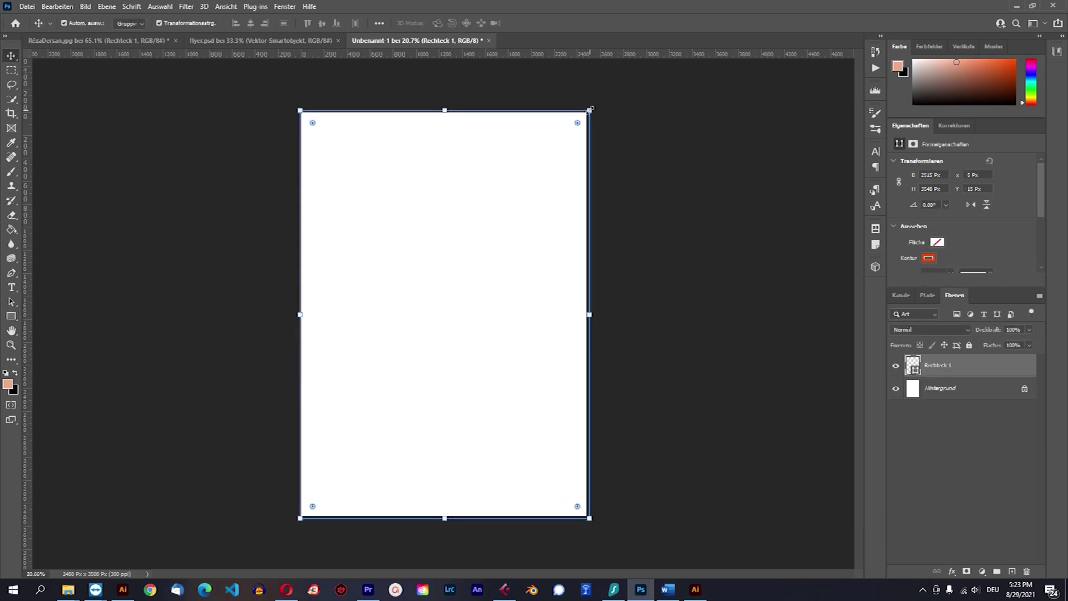
drag(590, 109, 586, 112)
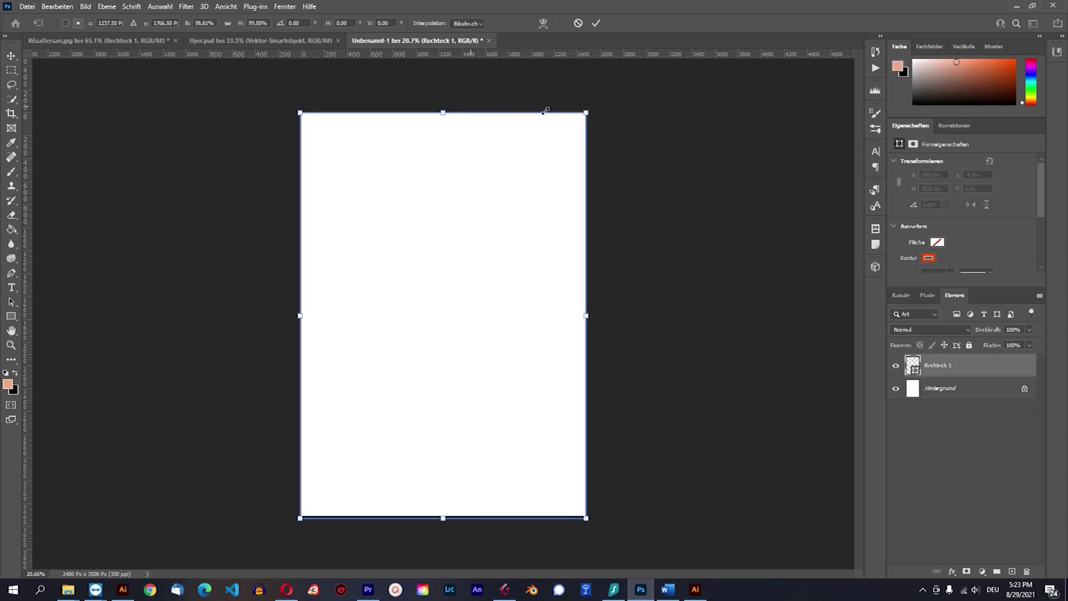
click(12, 54)
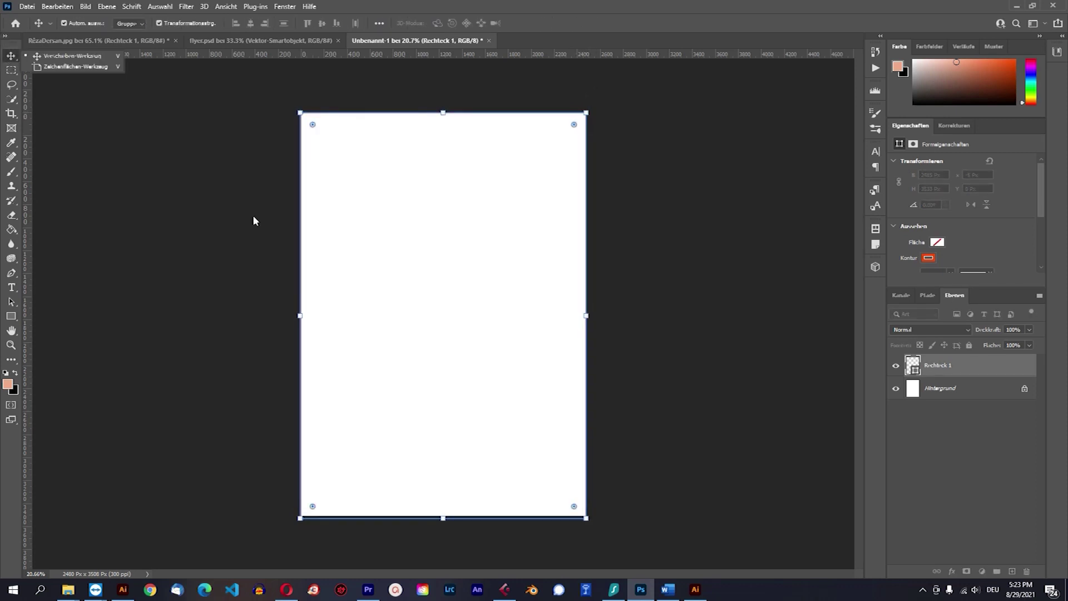
Pick a new fill colour for the rectangle from its layer thumbnail's colour picker.
click(8, 385)
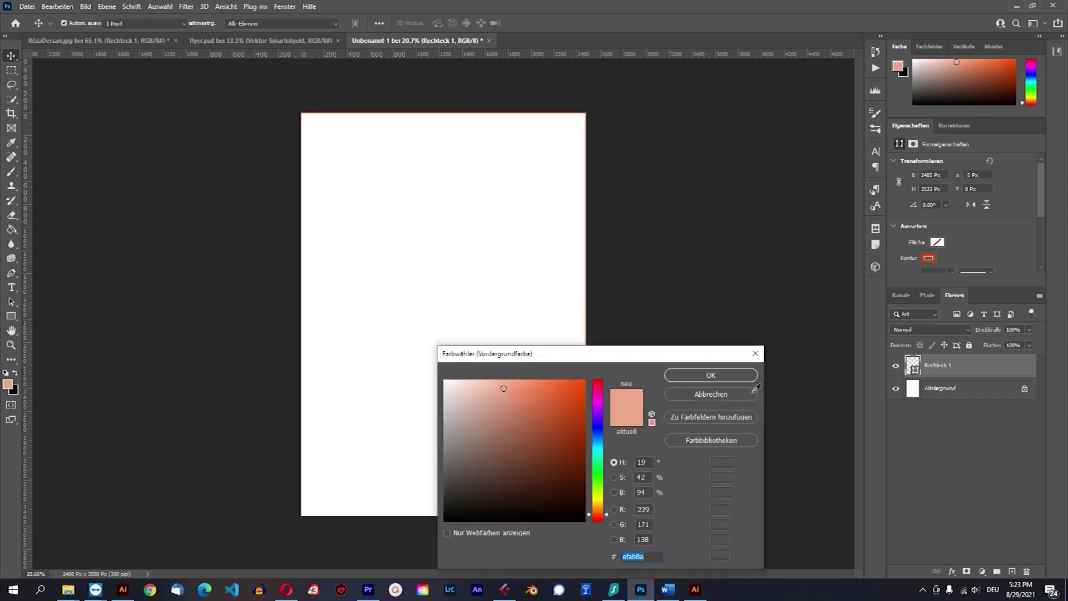
key(Escape)
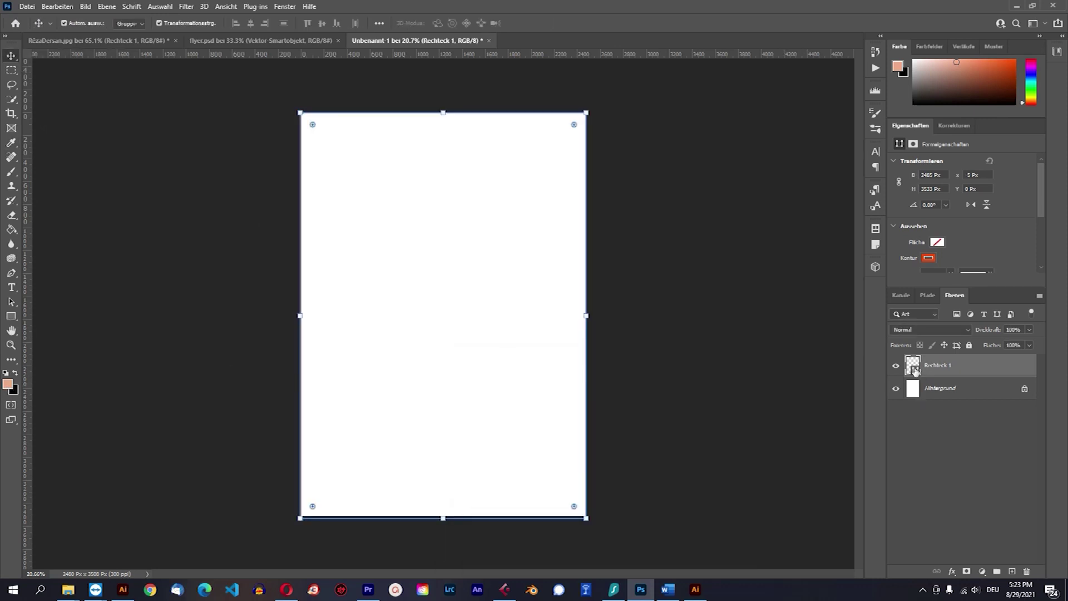
double_click(915, 371)
click(554, 426)
click(714, 380)
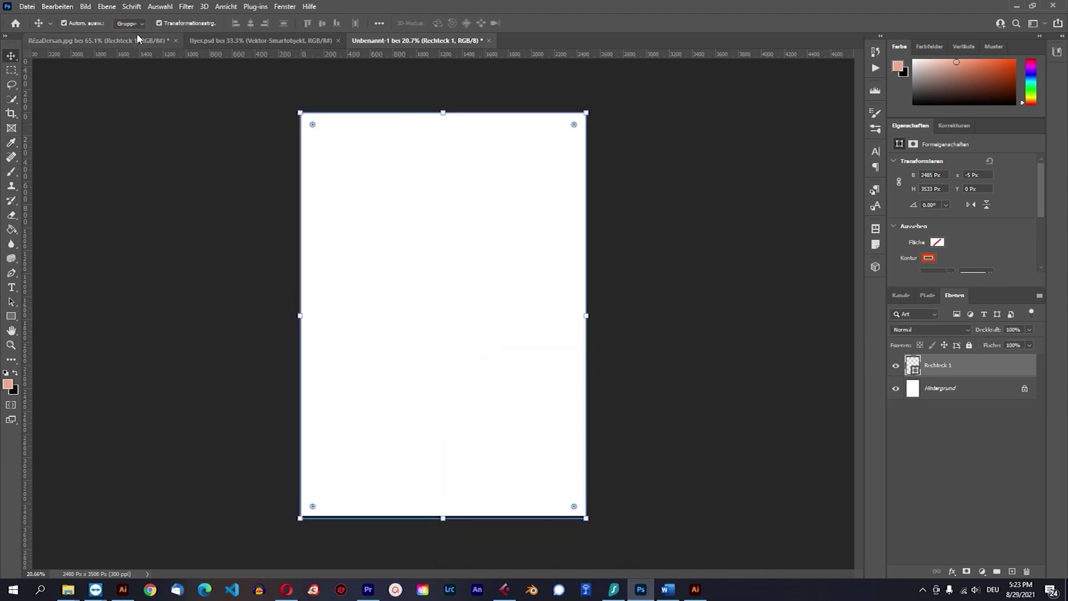
Set the rectangle's Kontur to none and its Fläche to red.
click(12, 316)
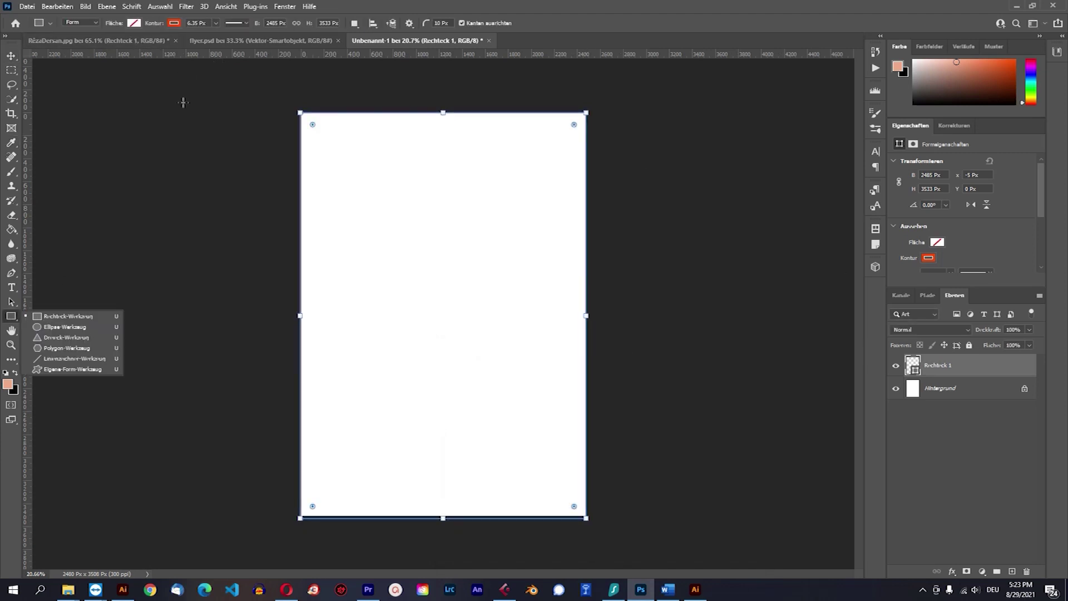
click(174, 23)
click(109, 45)
click(135, 24)
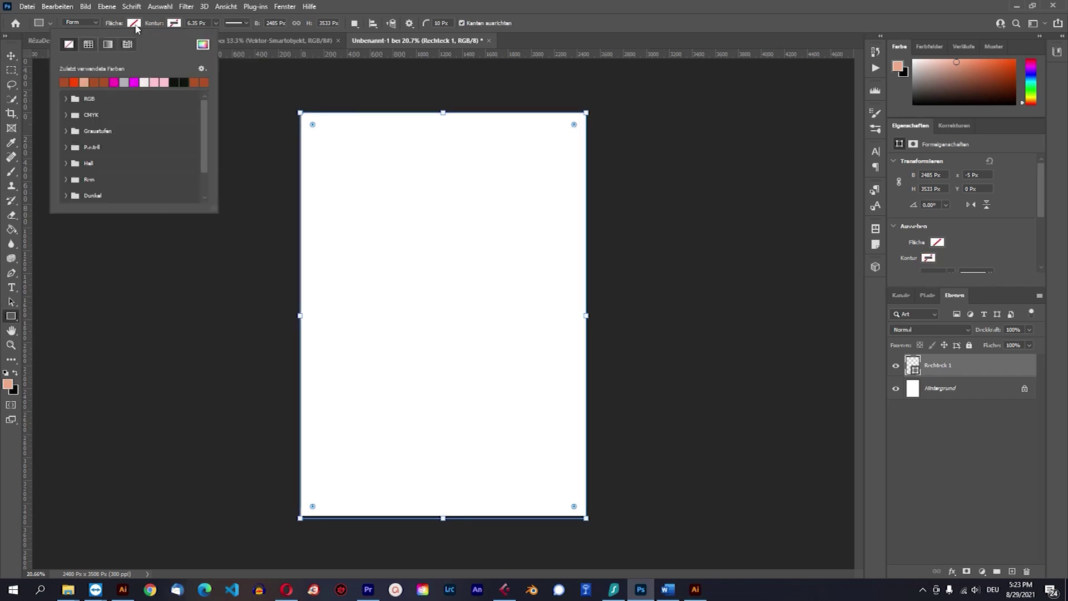
click(84, 81)
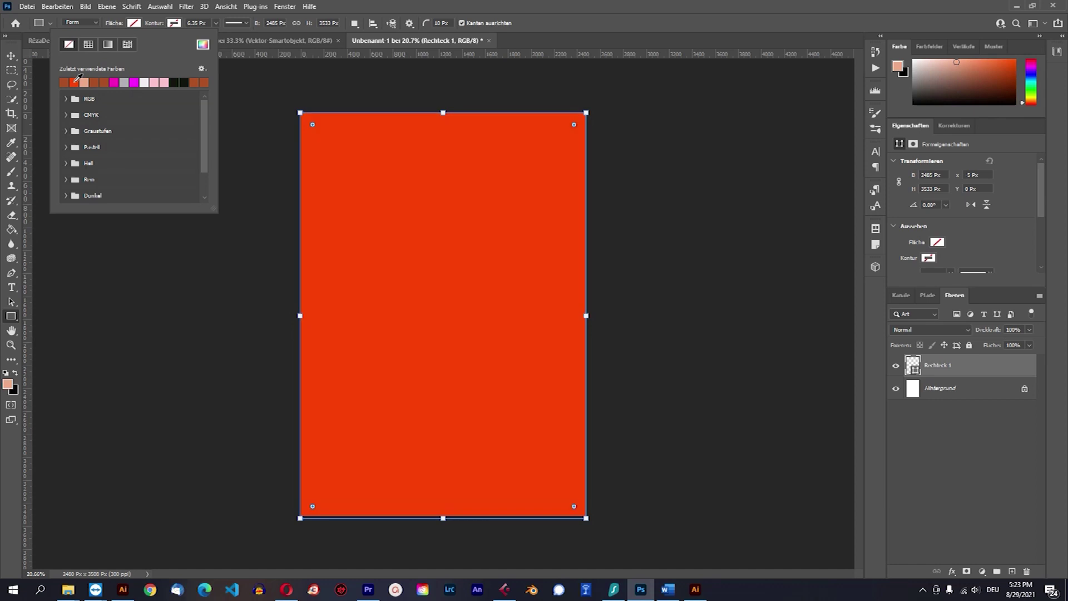
key(Return)
Darken the rectangle's red fill to #a52f05.
key(v)
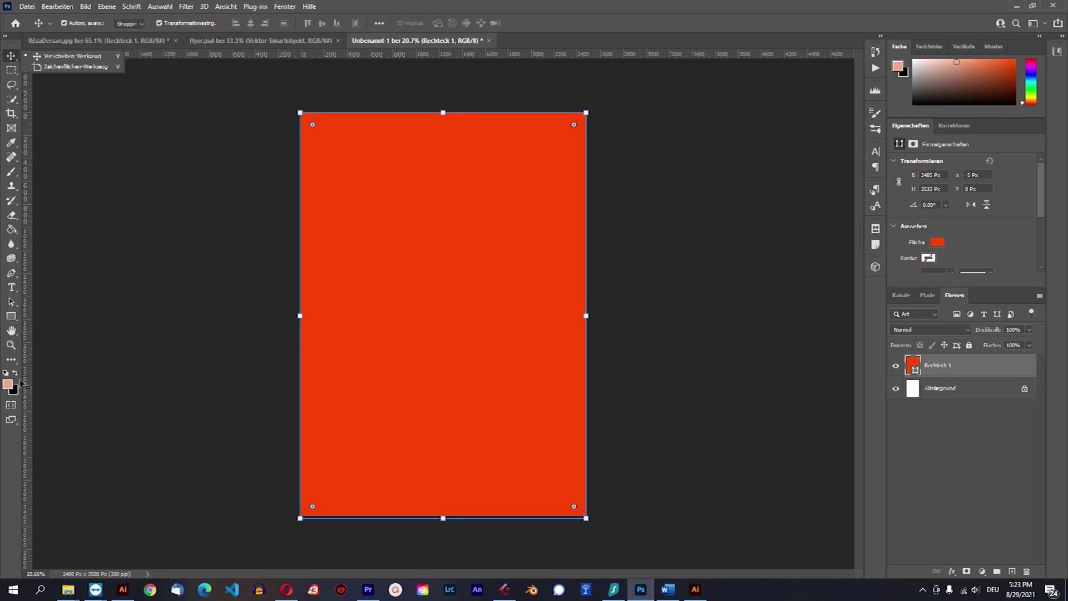
click(914, 372)
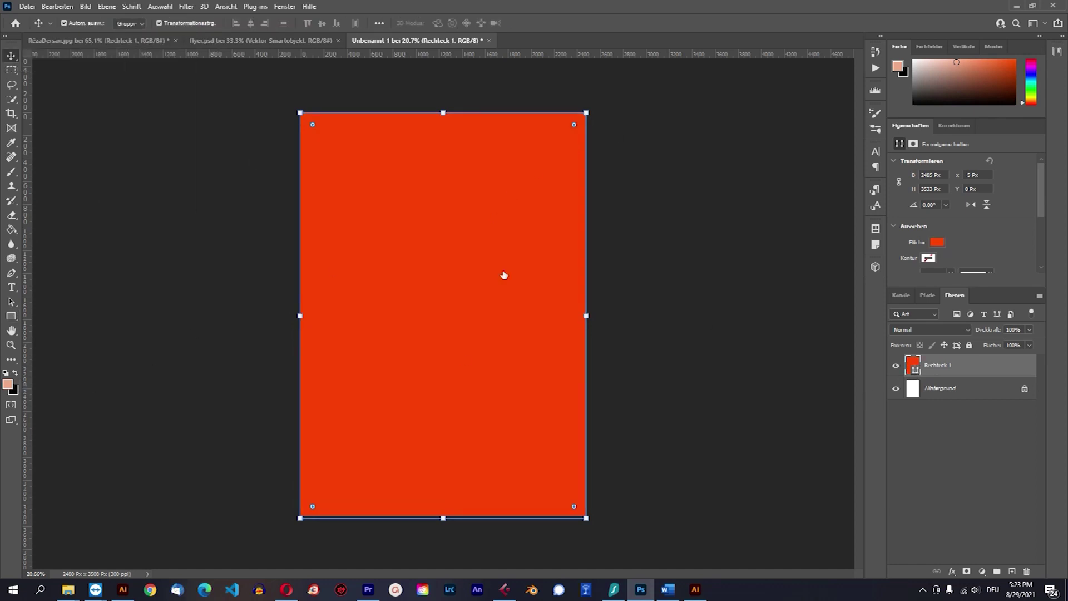
click(581, 428)
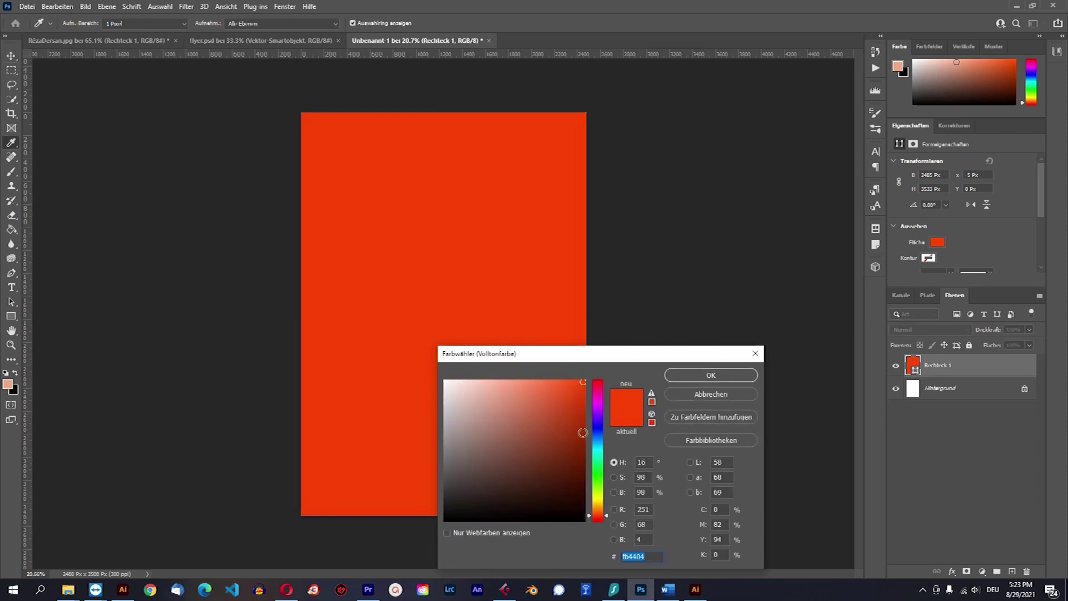
click(716, 377)
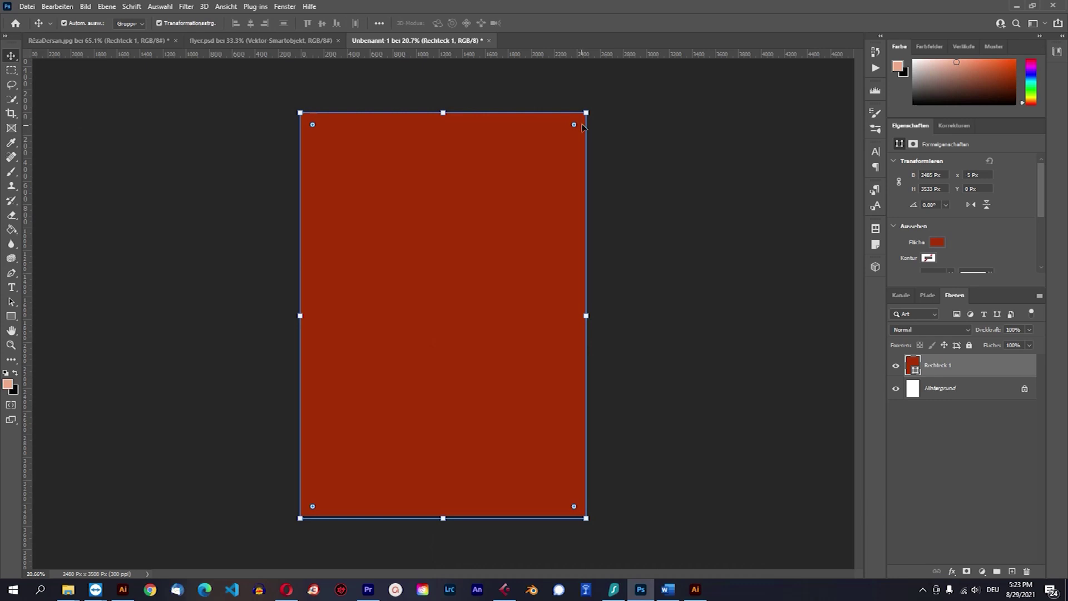
Warp the red rectangle with Verformen into an S-curve along the left edge and bottom.
right_click(537, 175)
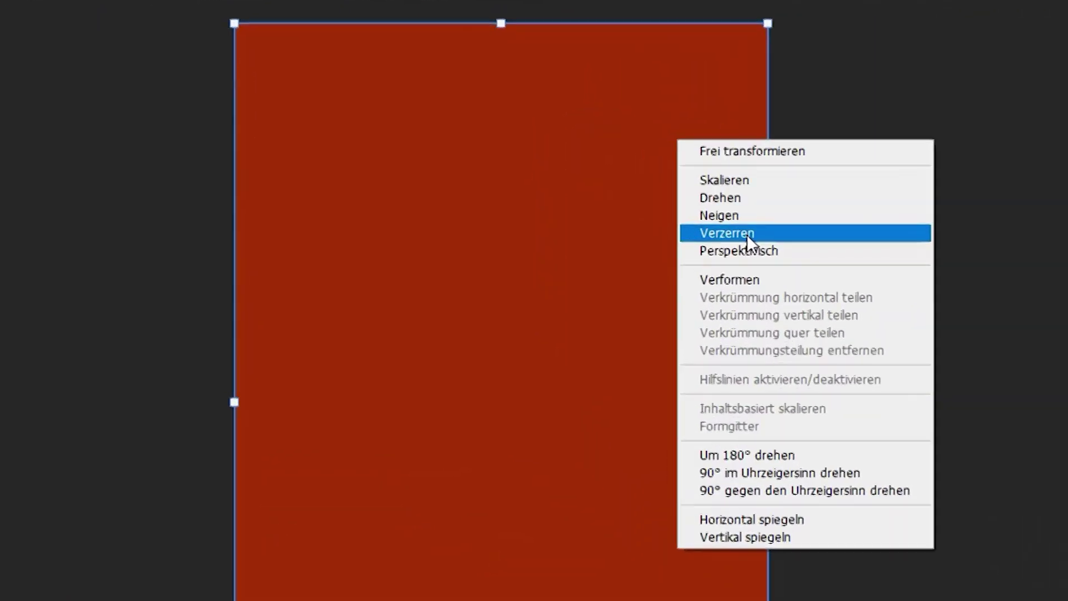
click(776, 285)
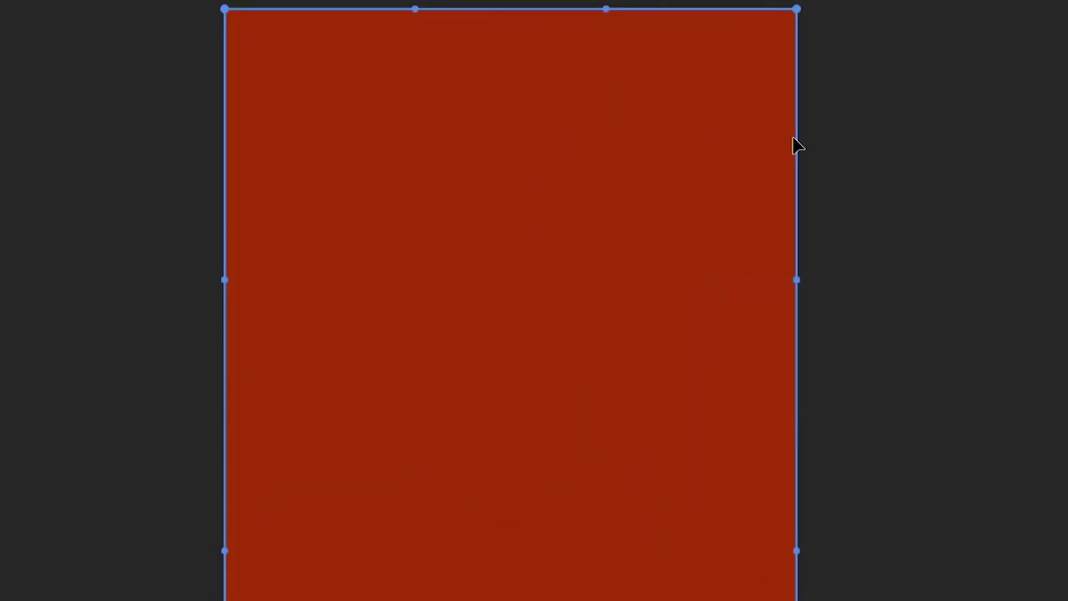
drag(797, 10, 216, 5)
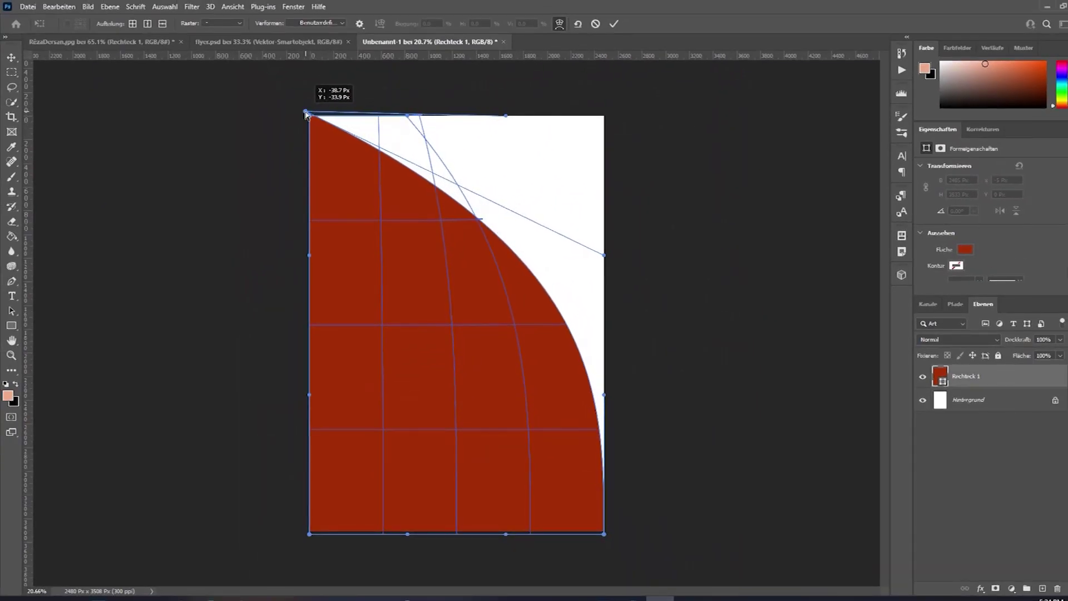
drag(305, 113, 306, 113)
drag(516, 267, 398, 362)
drag(305, 116, 352, 109)
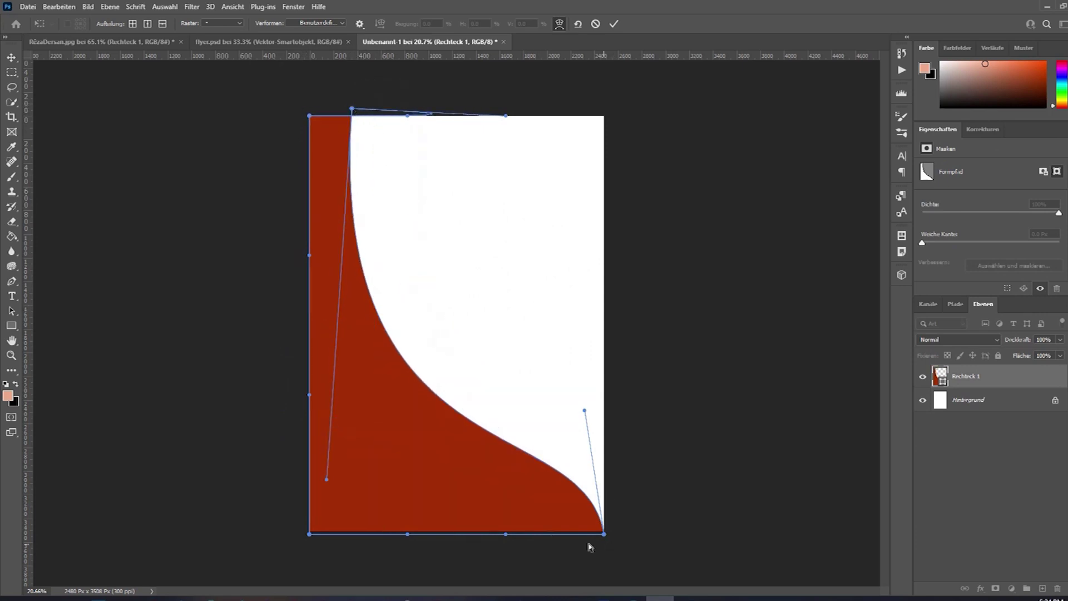
click(8, 59)
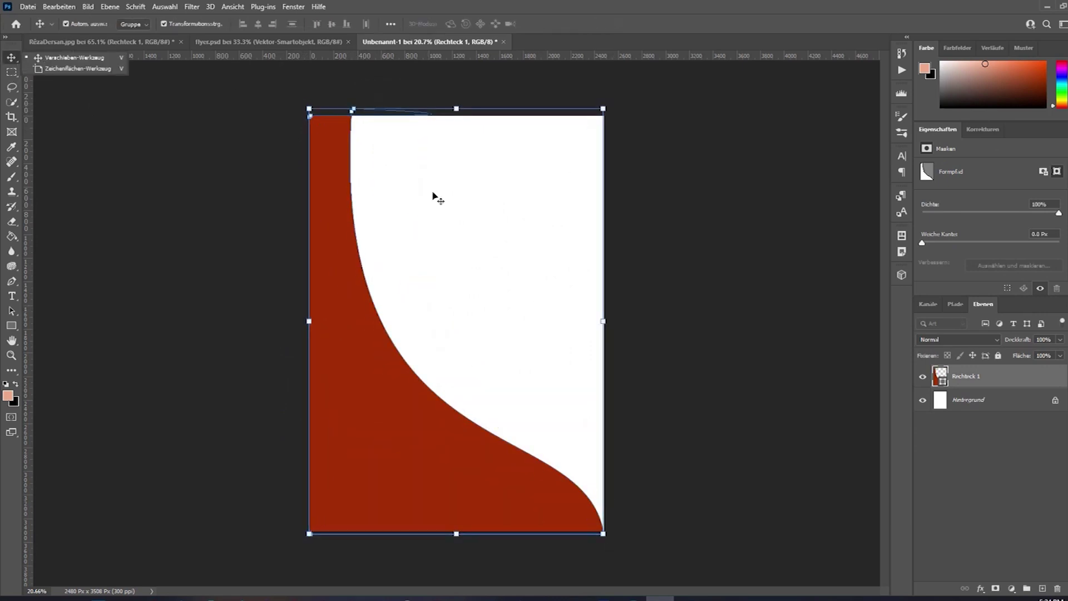
click(769, 303)
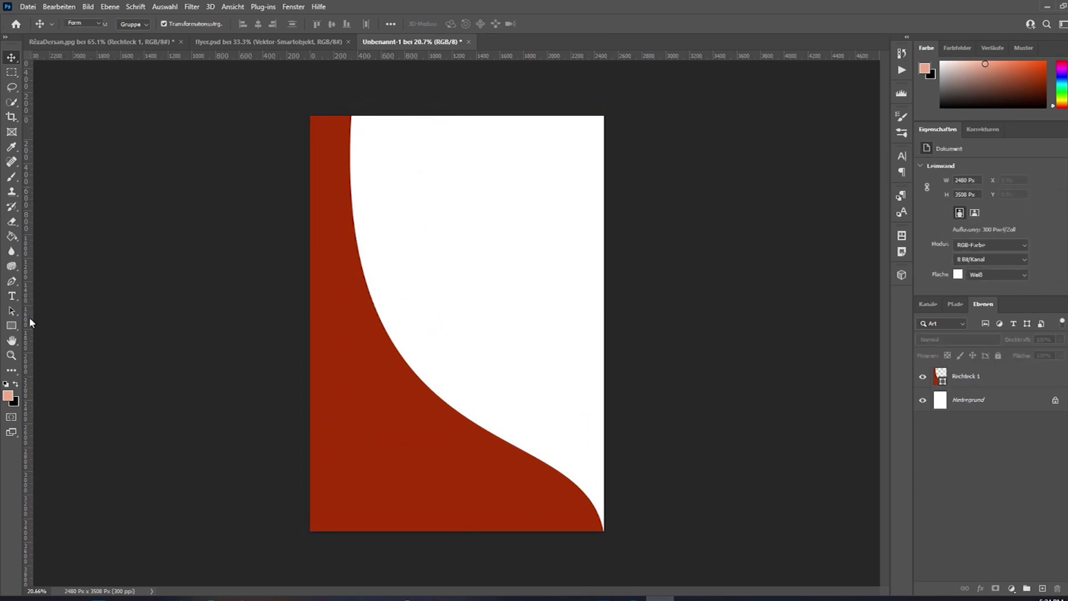
Draw a 610 px square near the top of the page with brown fill and no outline.
click(11, 325)
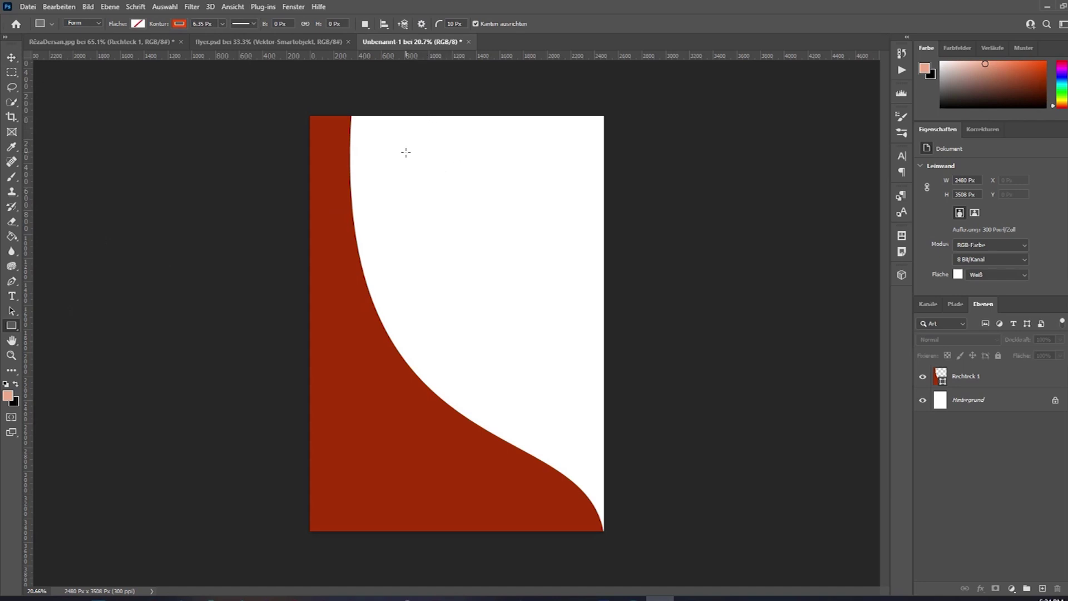
mouse_move(375, 143)
mouse_down()
mouse_move(491, 236)
mouse_move(470, 212)
mouse_move(449, 215)
mouse_up()
click(12, 57)
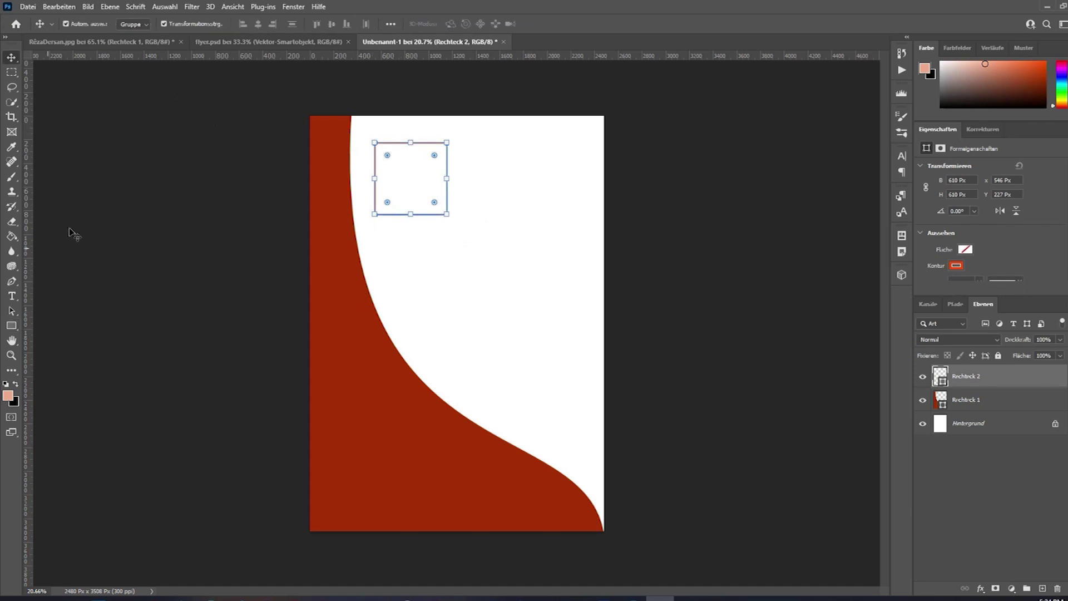
click(11, 325)
click(137, 24)
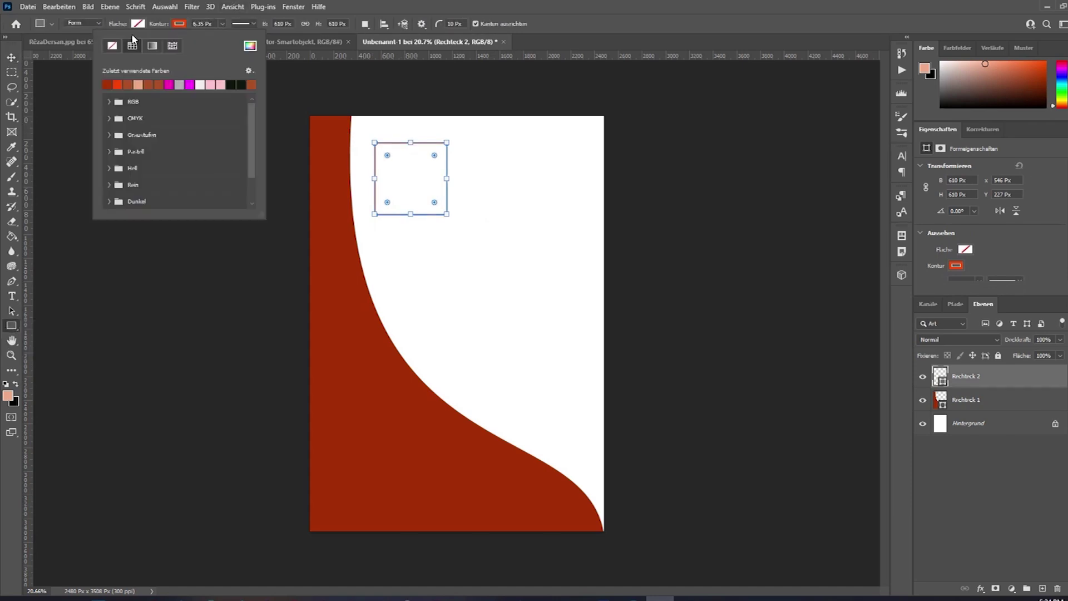
click(134, 27)
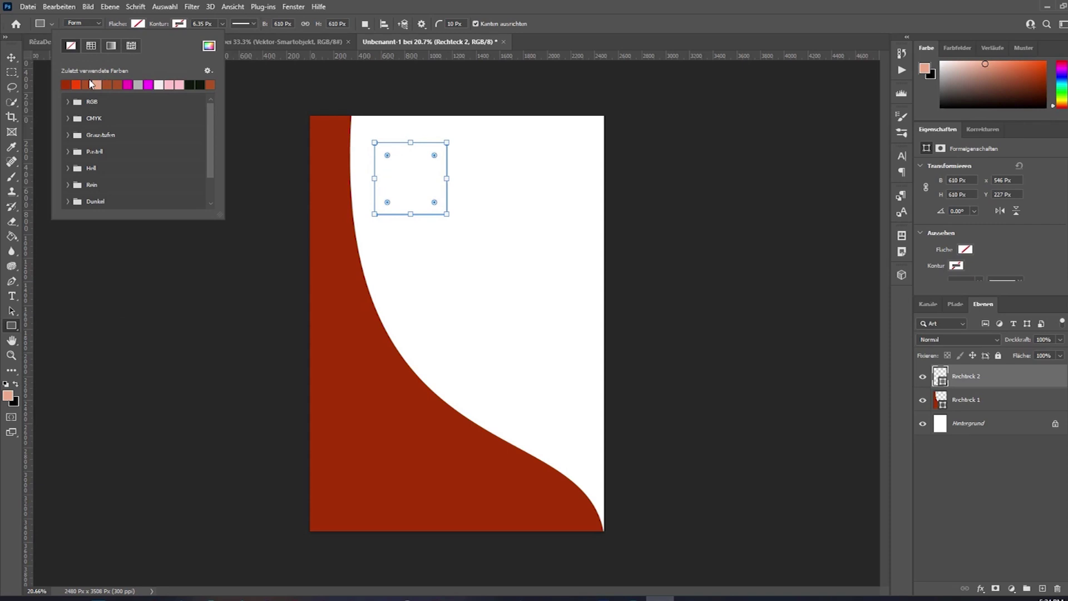
click(89, 83)
click(18, 58)
Alt-drag a copy of the square to its right, then undo an extra copy placed below it.
shift+click(408, 188)
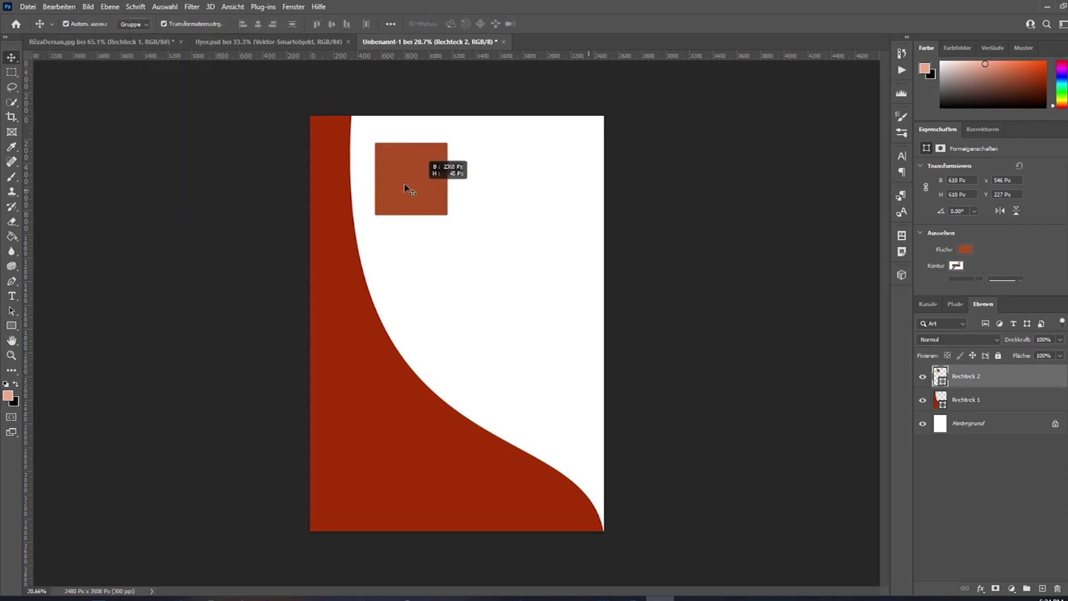
drag(410, 172, 512, 257)
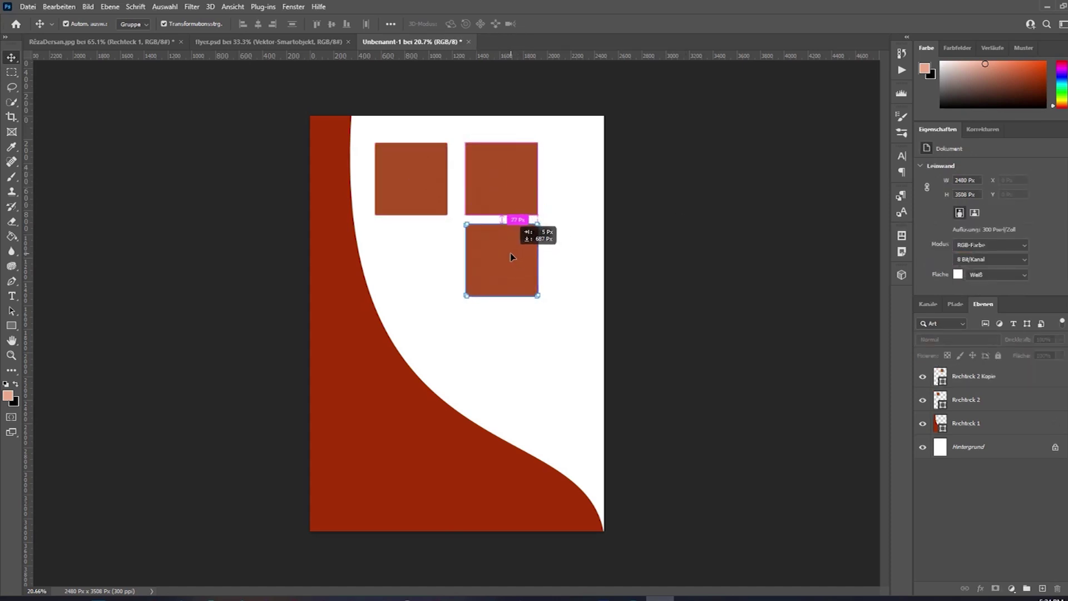
drag(643, 237, 489, 257)
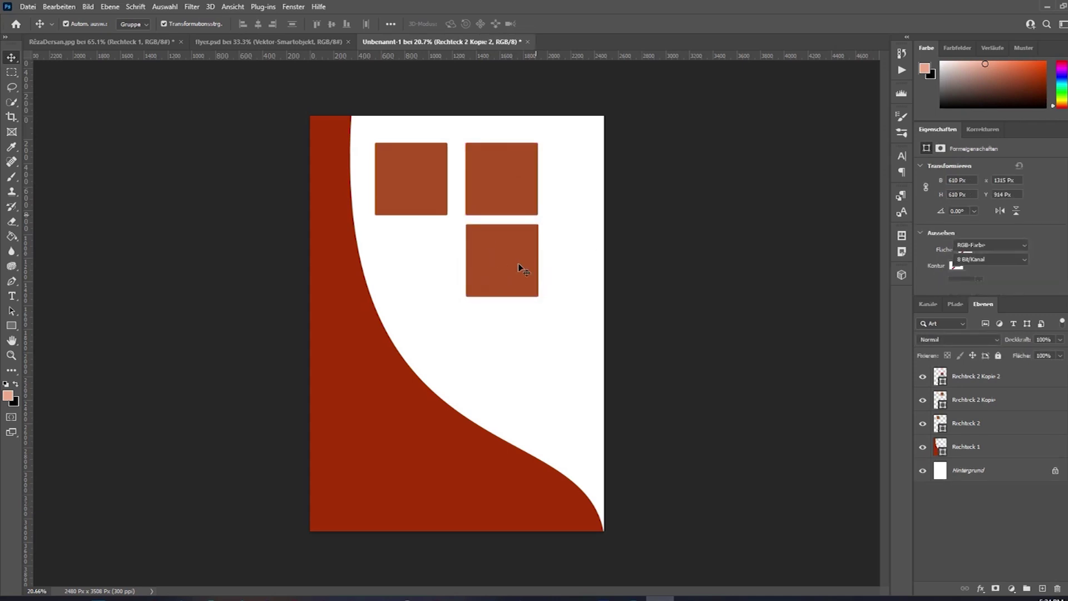
click(570, 257)
key(ctrl+z)
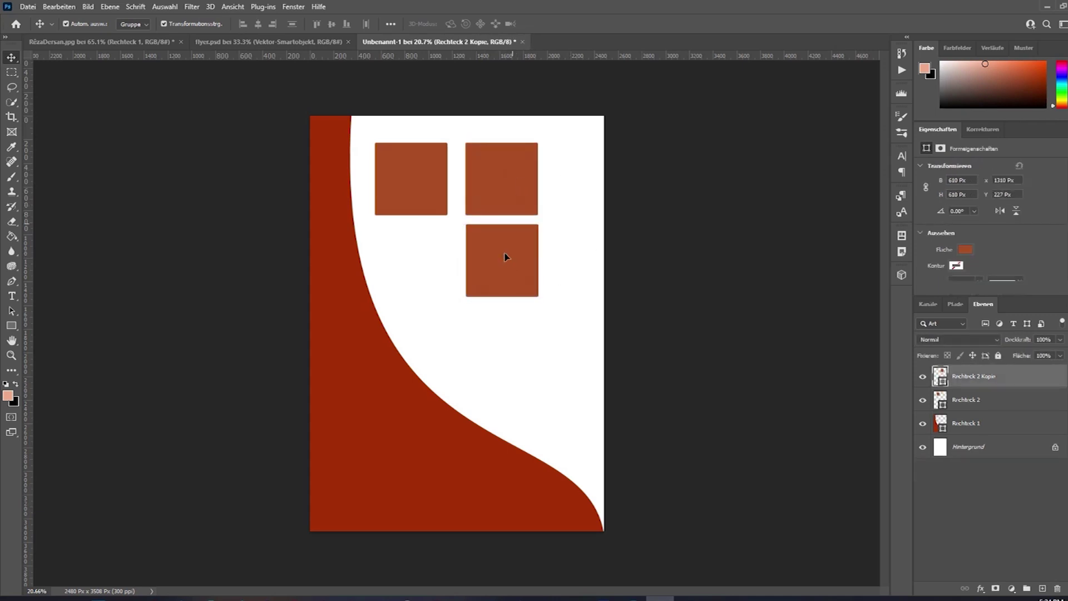
Delete the right-hand duplicate square and cancel an accidental squash of the remaining one.
click(419, 189)
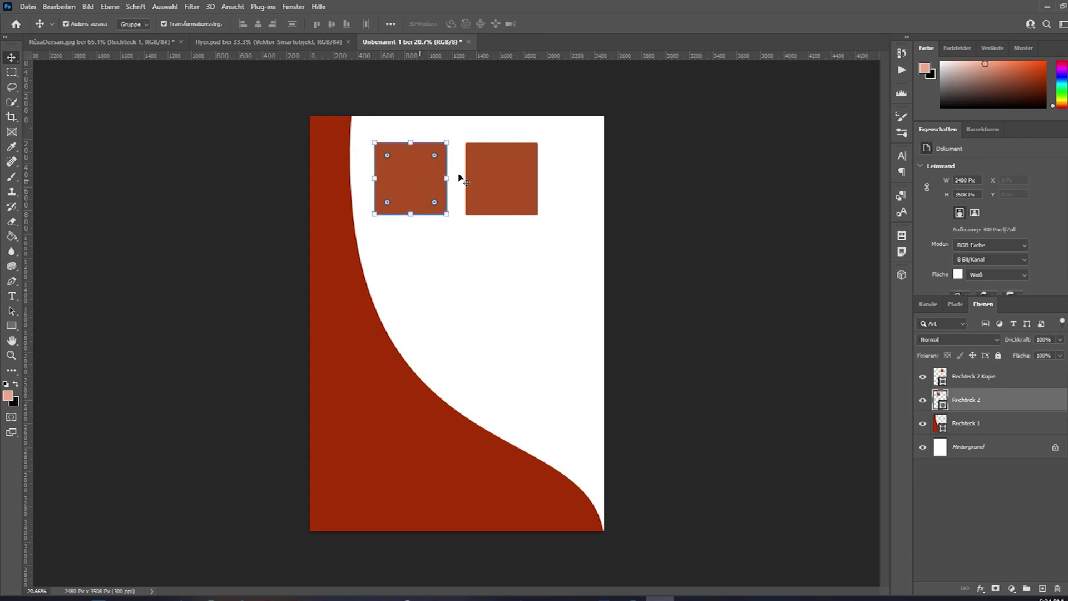
click(516, 167)
key(Delete)
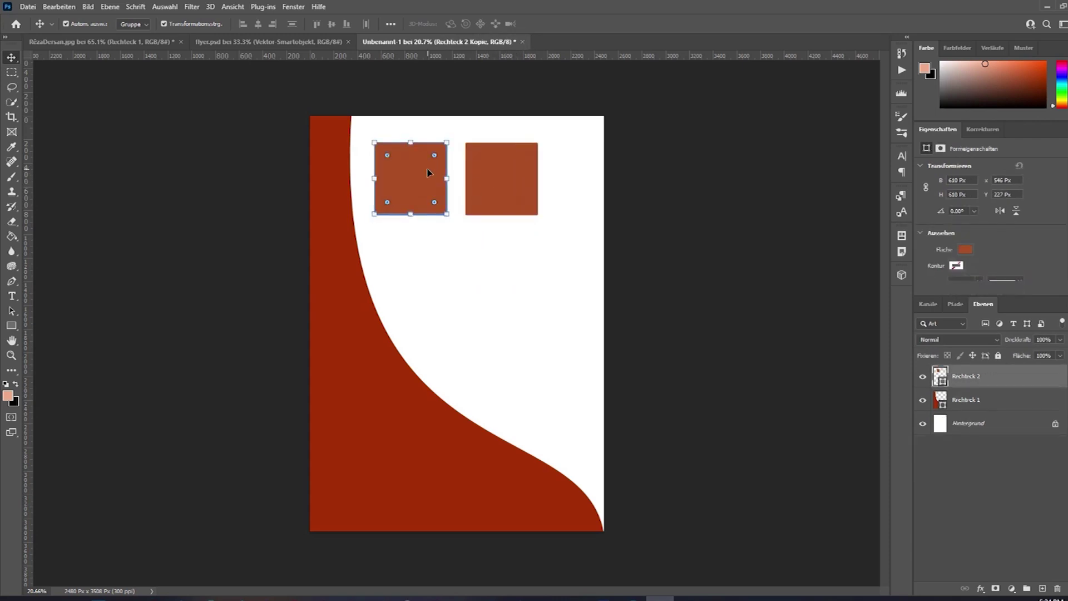
drag(443, 146, 425, 203)
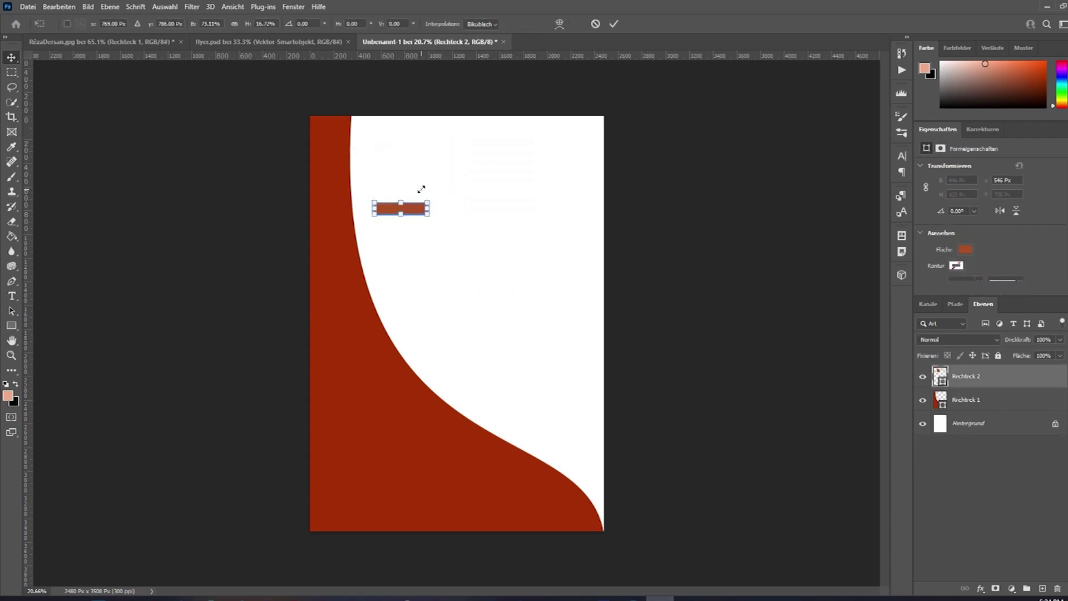
right_click(421, 190)
click(340, 165)
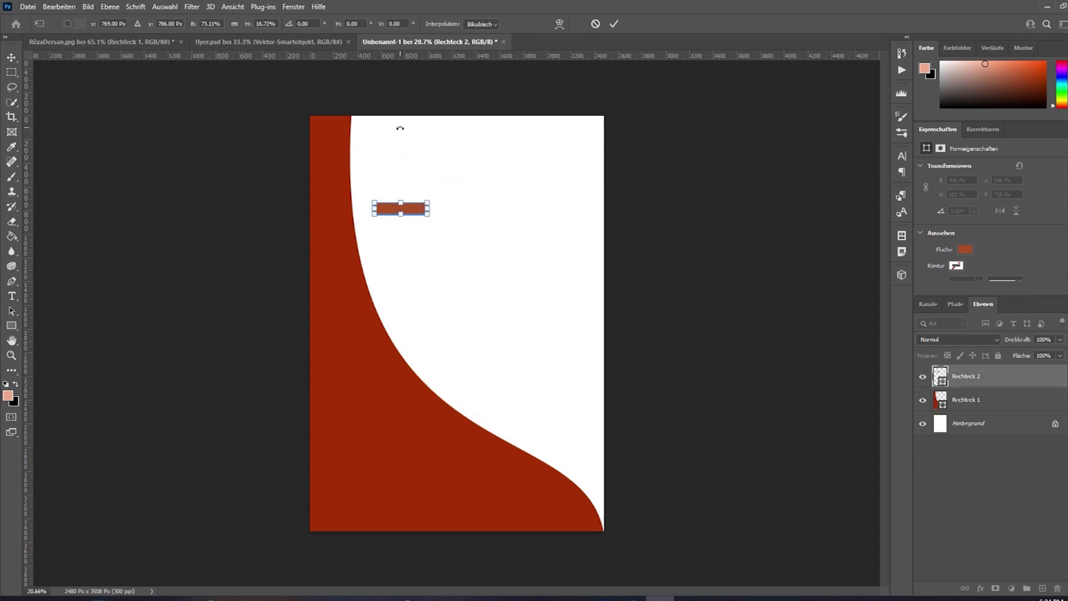
key(Escape)
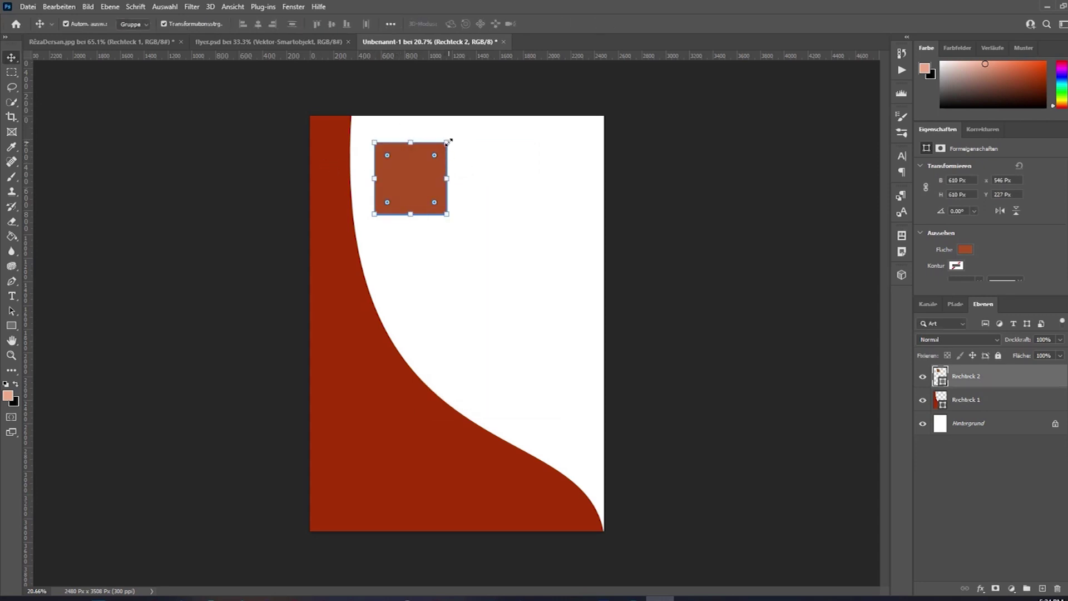
Abandon a first transform attempt and reselect the square.
key(ctrl+t)
right_click(408, 166)
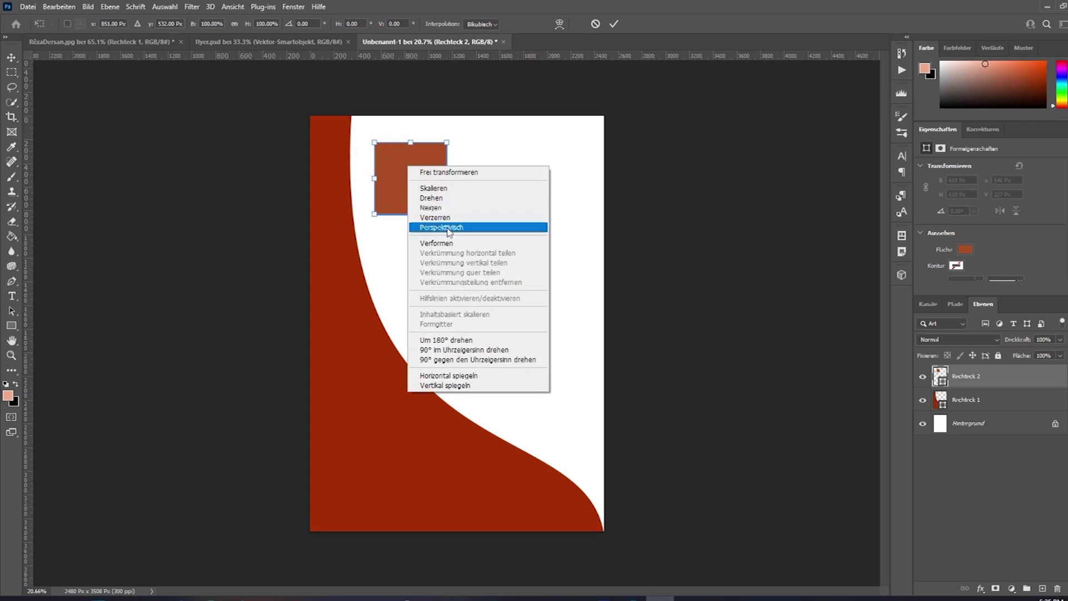
click(11, 59)
click(11, 59)
click(669, 186)
click(406, 168)
click(445, 149)
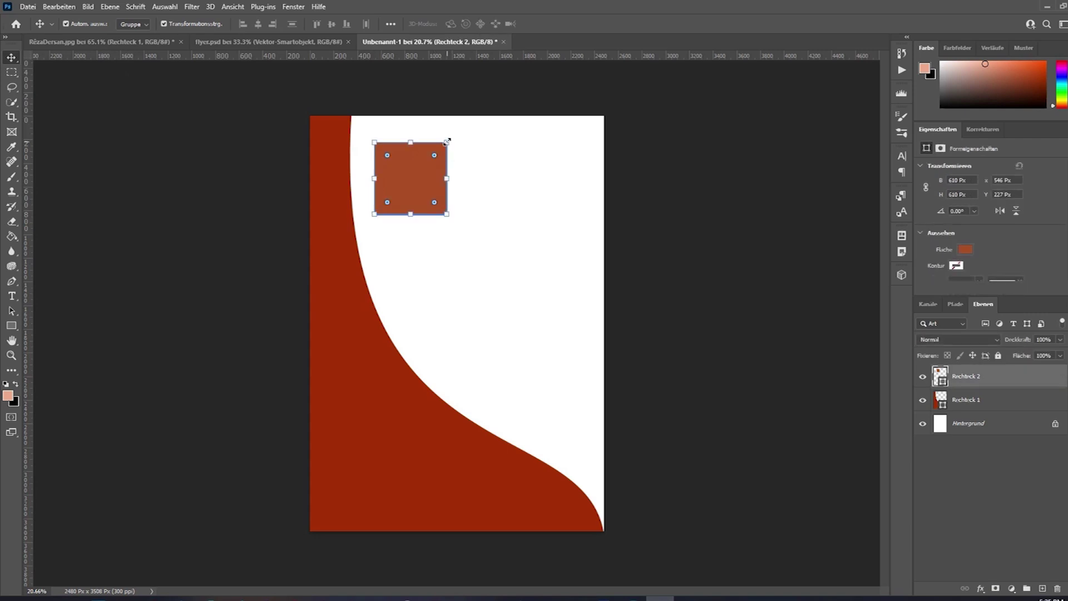
Rotate the square 90° clockwise twice, then tilt it to -134° as a diamond.
key(ctrl+t)
right_click(428, 173)
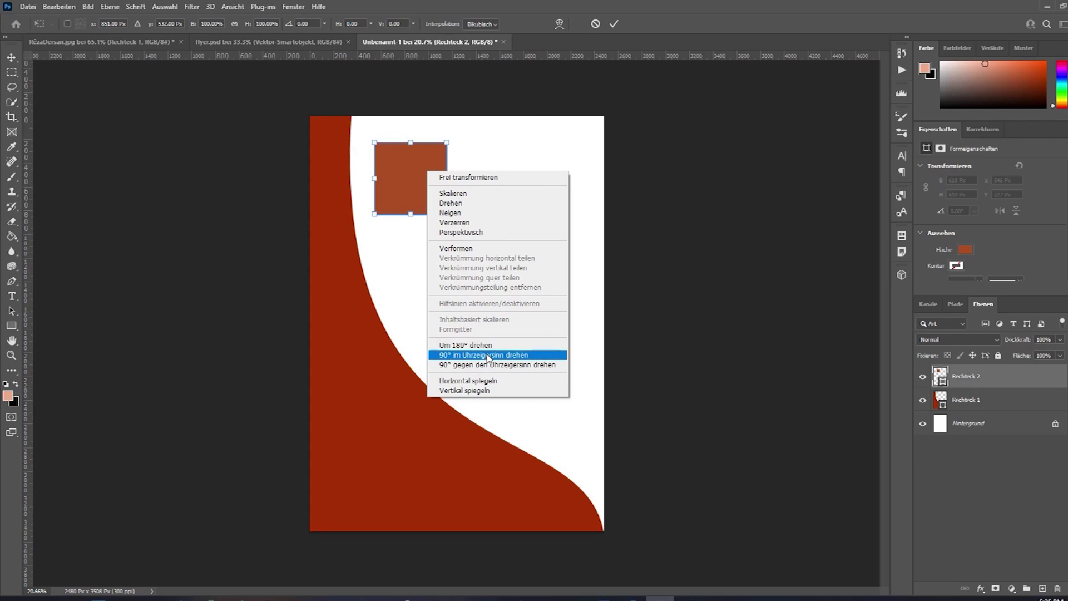
click(496, 356)
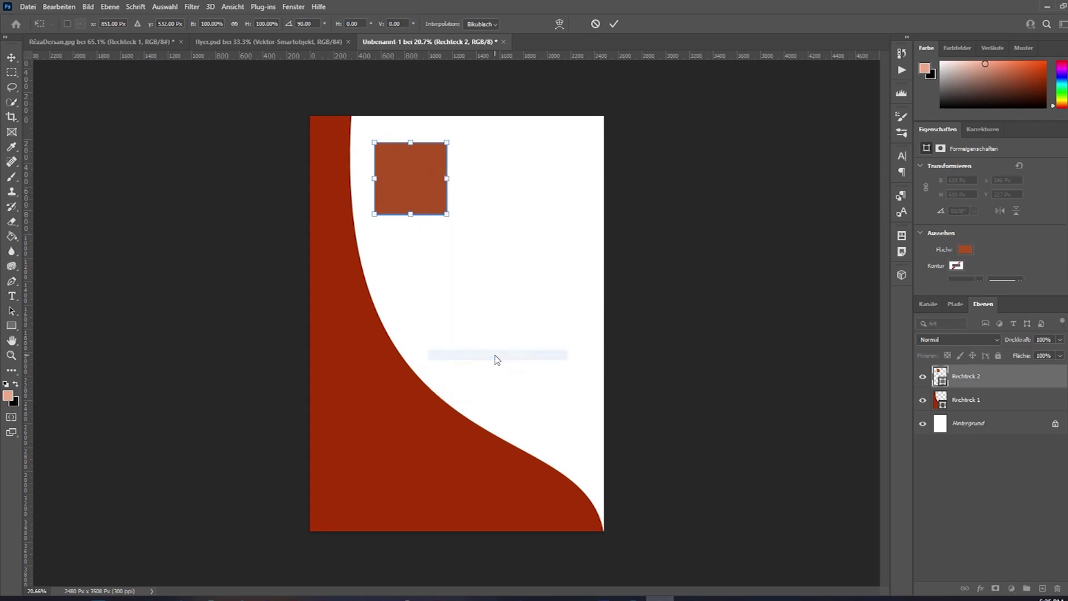
right_click(432, 160)
click(487, 343)
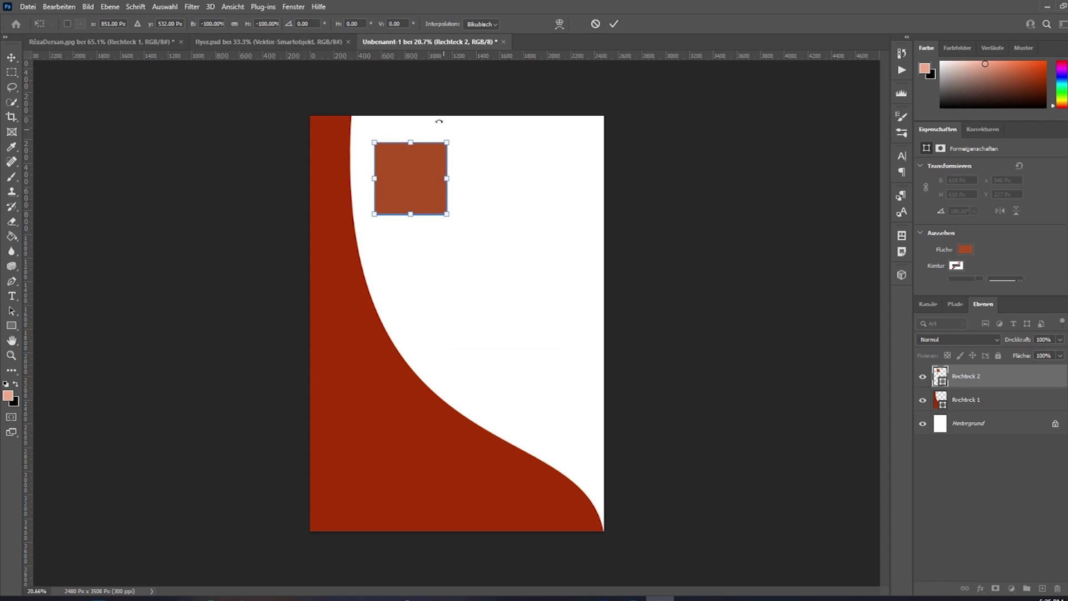
drag(456, 140, 480, 185)
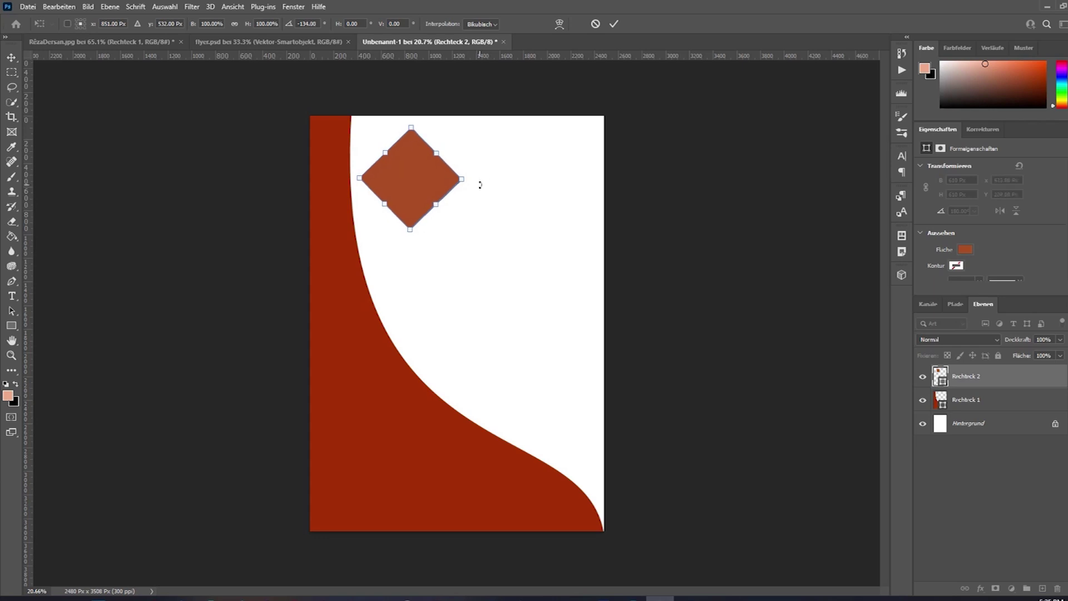
click(612, 25)
click(509, 188)
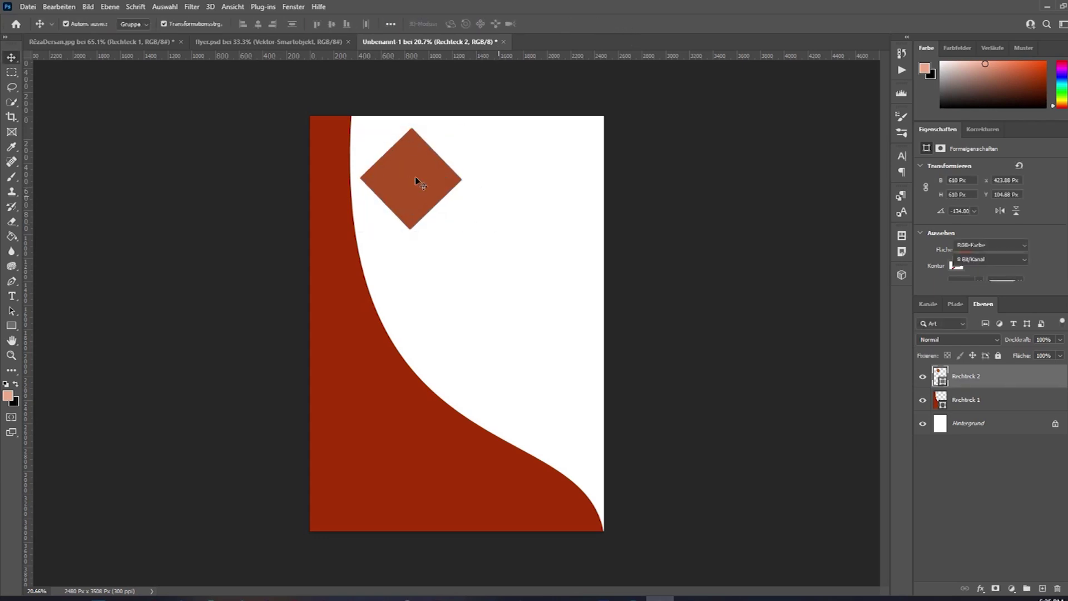
Move the diamond to the upper right and try guides through its centre, then remove them.
drag(407, 176, 521, 188)
drag(527, 57, 529, 191)
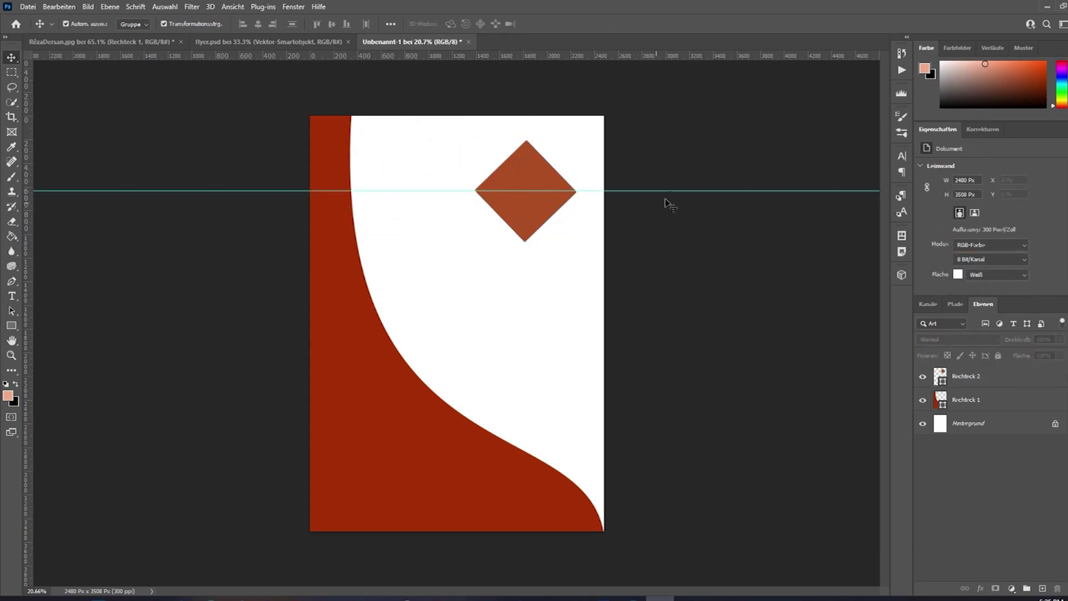
drag(669, 191, 688, 131)
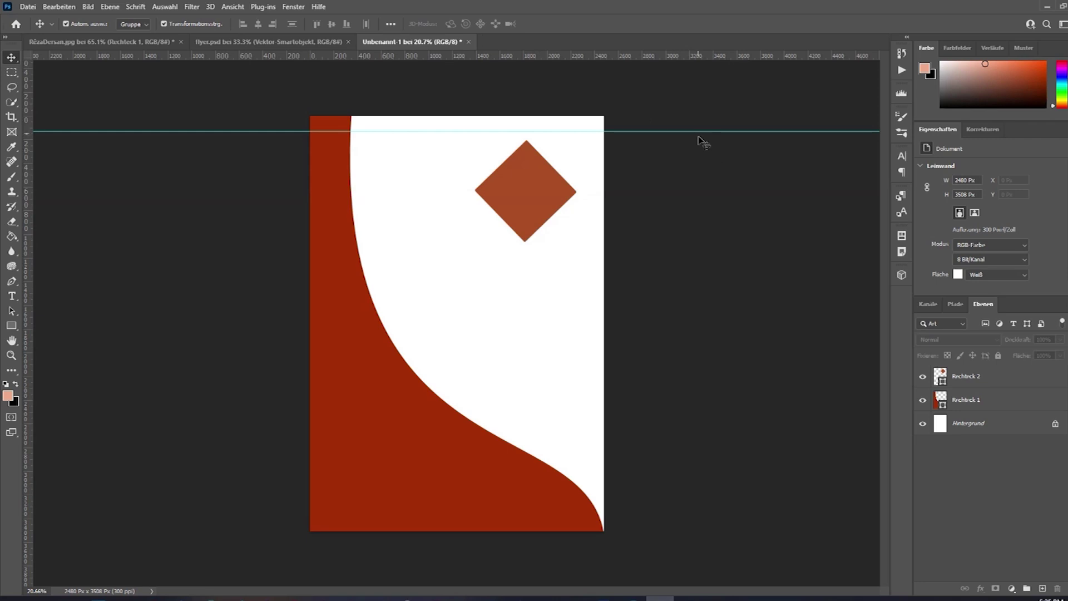
drag(697, 55, 707, 192)
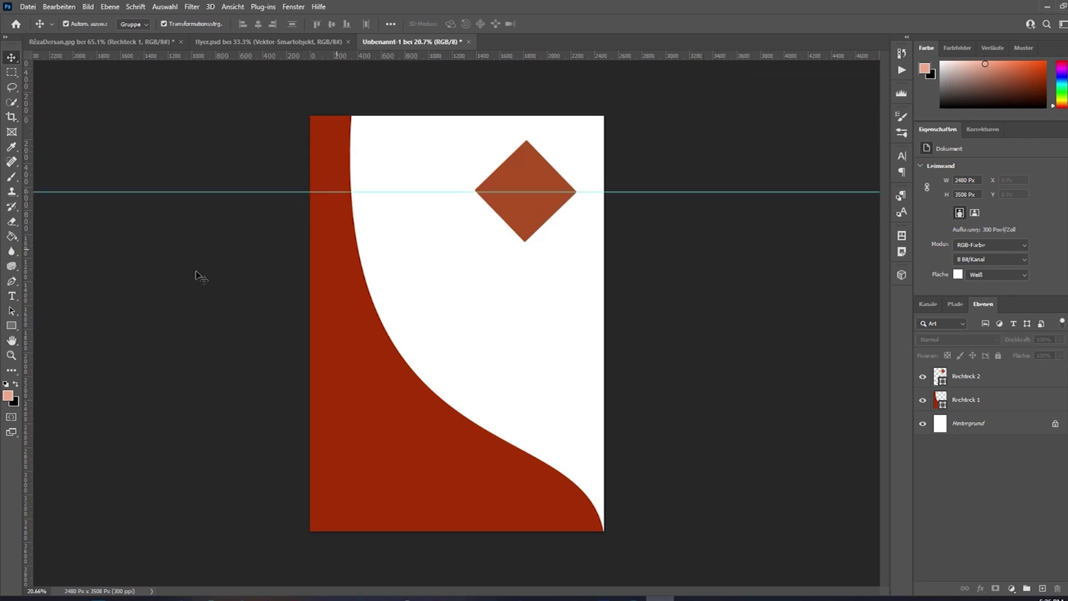
drag(25, 233, 83, 226)
drag(500, 241, 527, 236)
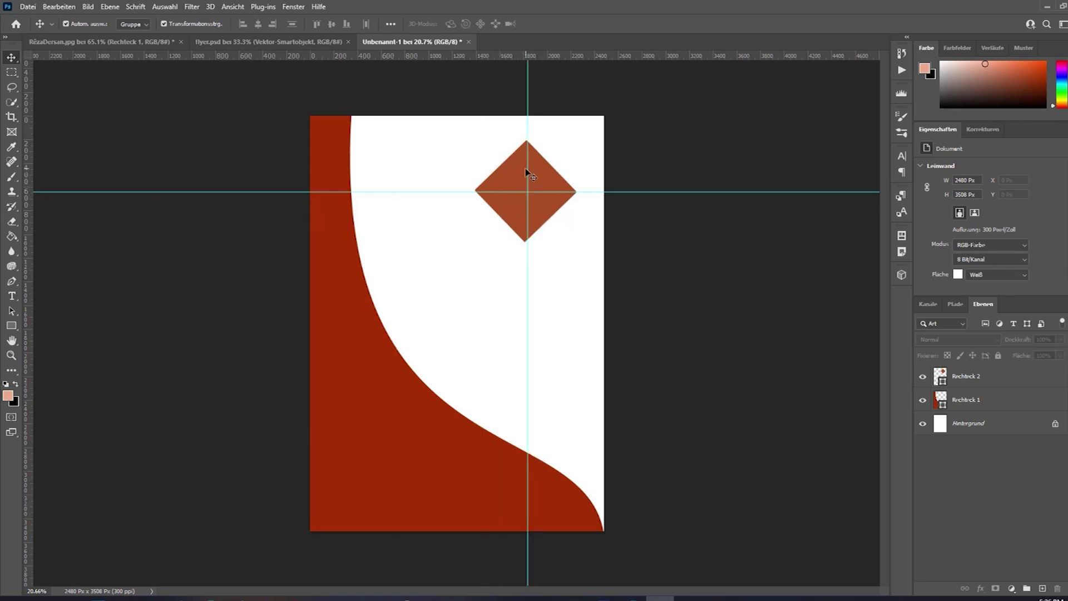
drag(527, 136, 14, 166)
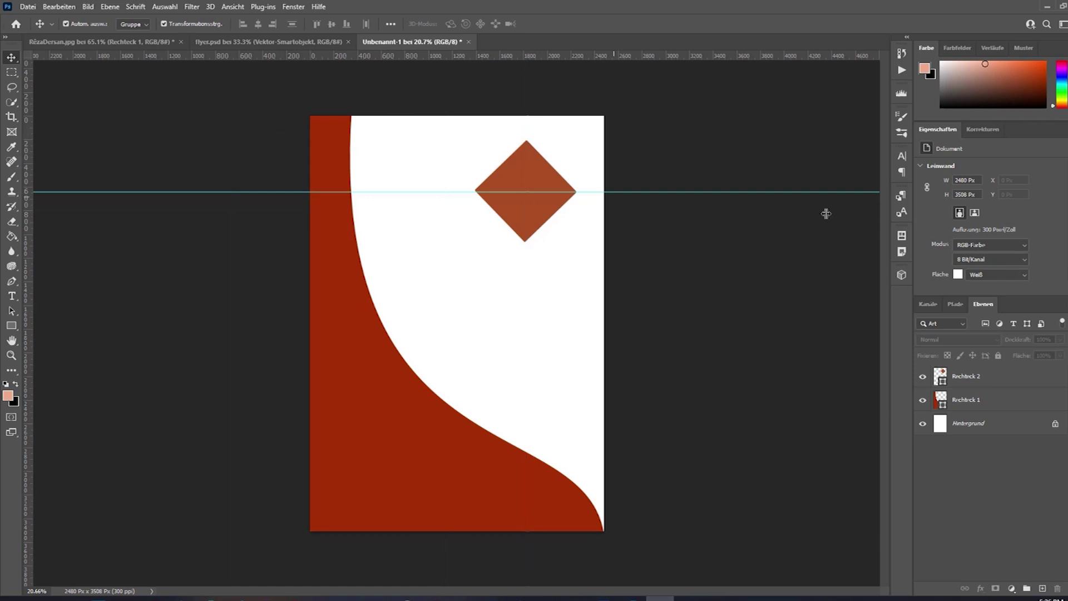
drag(736, 190, 742, 59)
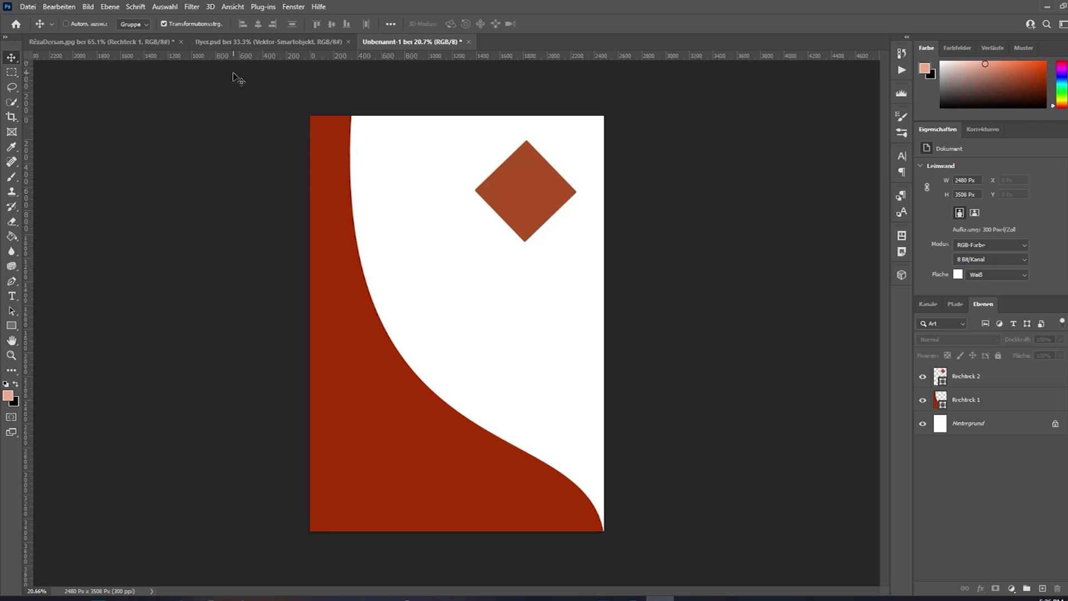
Toggle the rulers off and on, then add and remove another horizontal guide.
key(ctrl+r)
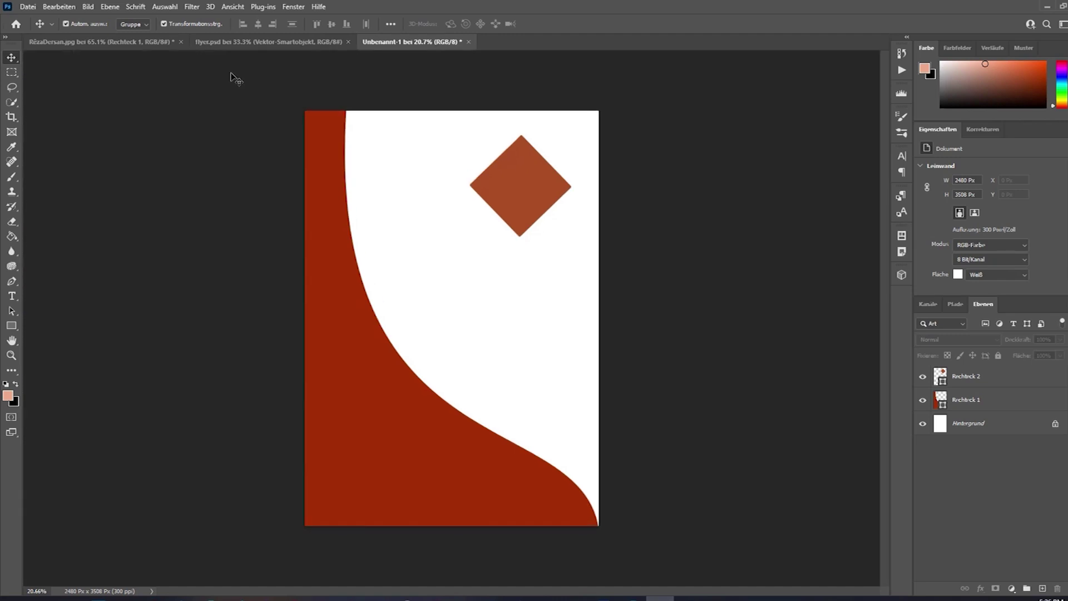
key(ctrl+r)
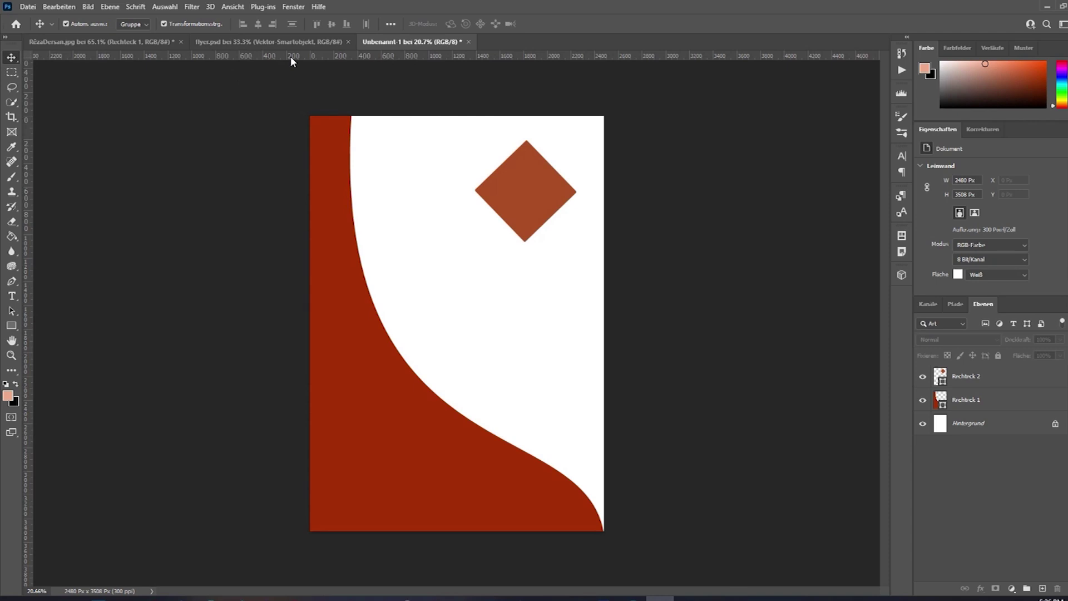
drag(290, 55, 320, 191)
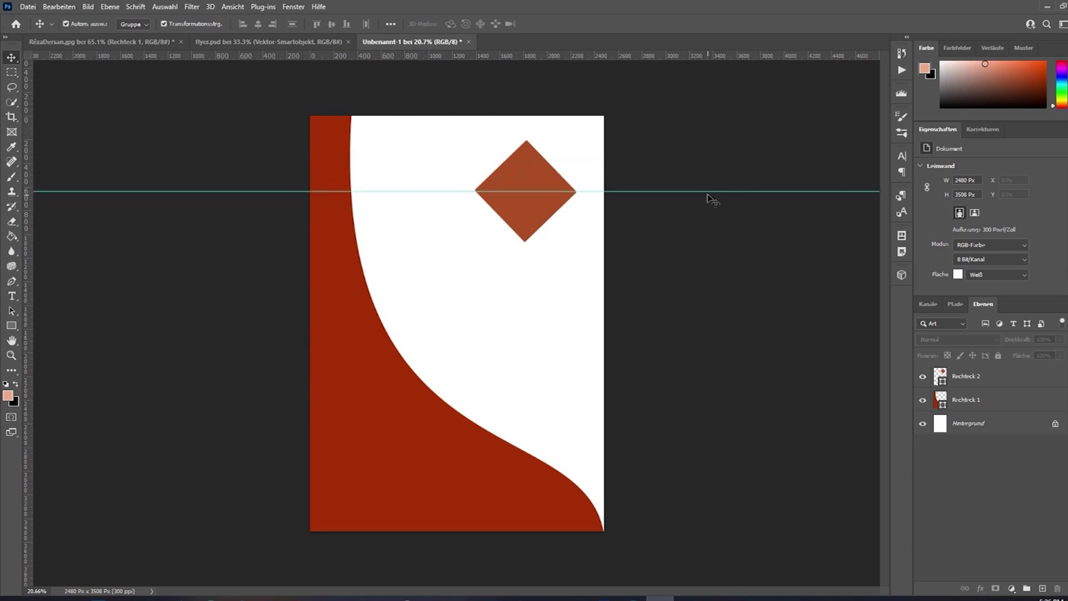
drag(701, 191, 697, 55)
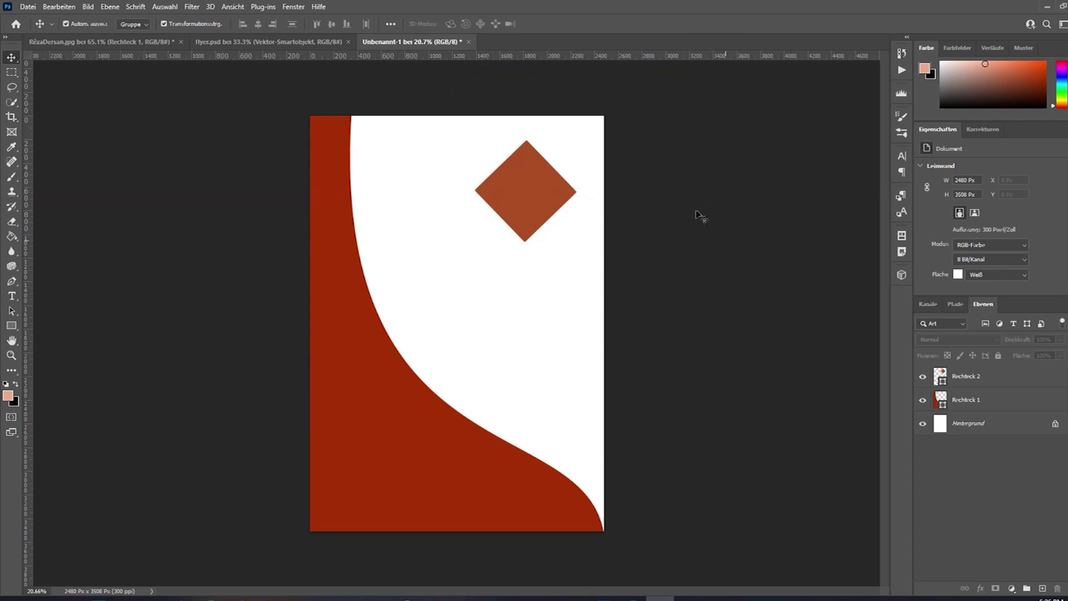
Turn off Snap in the View menu.
click(109, 7)
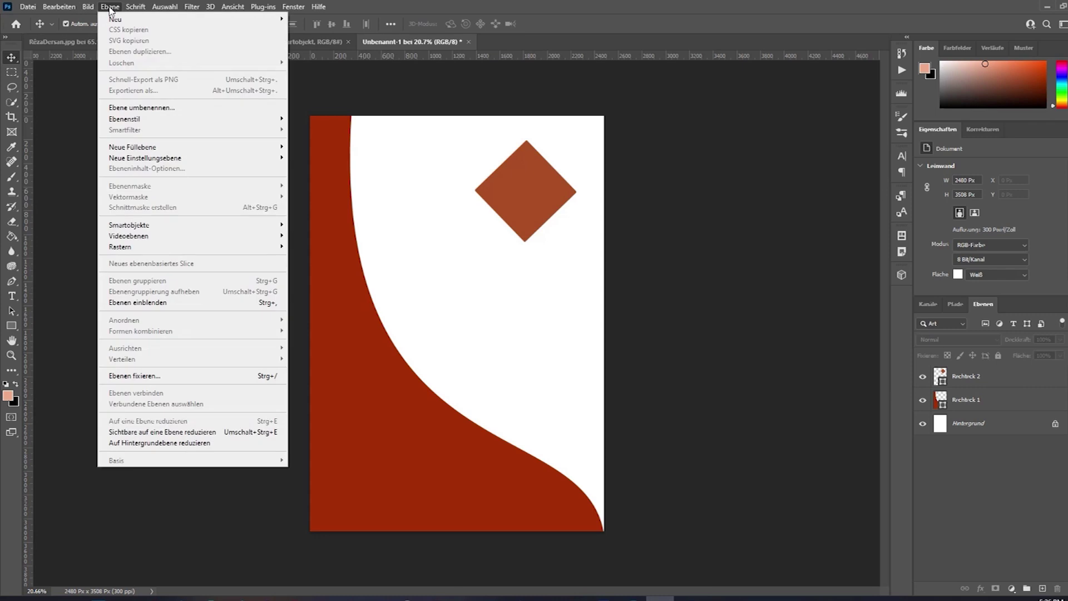
mouse_move(195, 10)
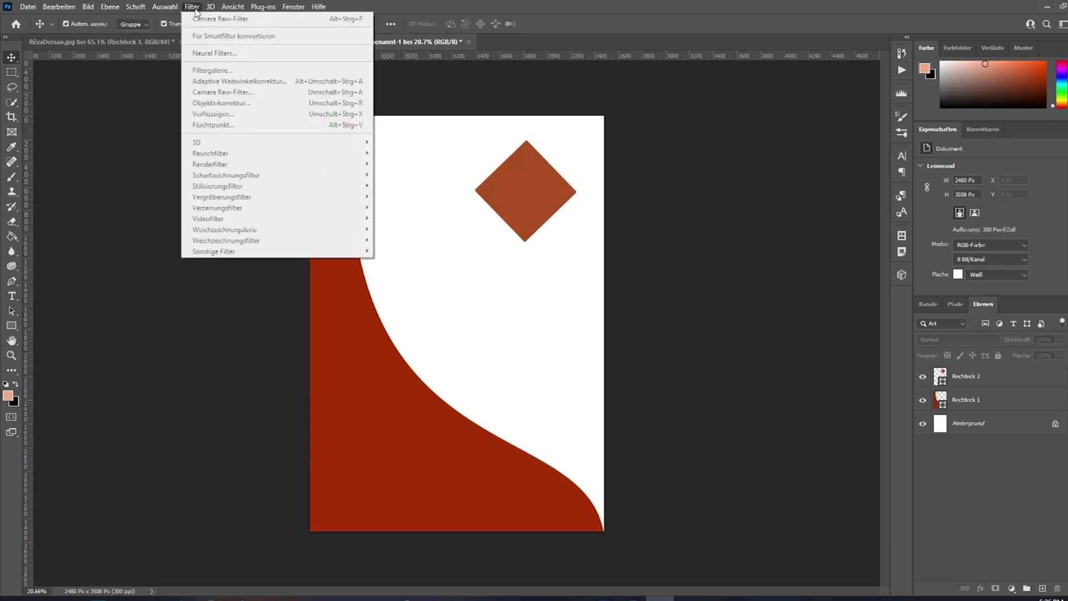
mouse_move(243, 10)
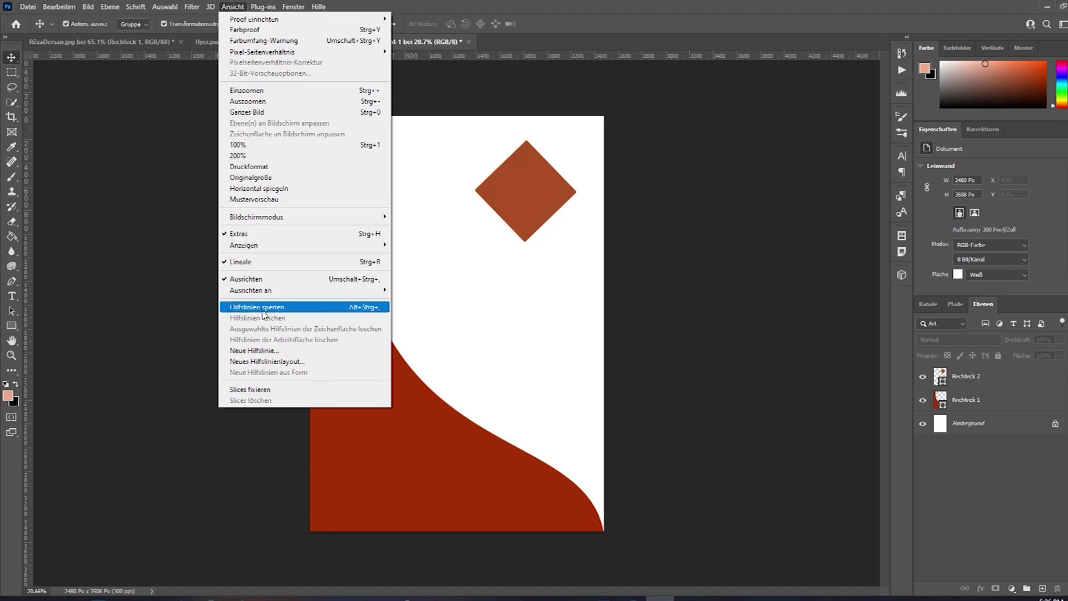
mouse_move(267, 290)
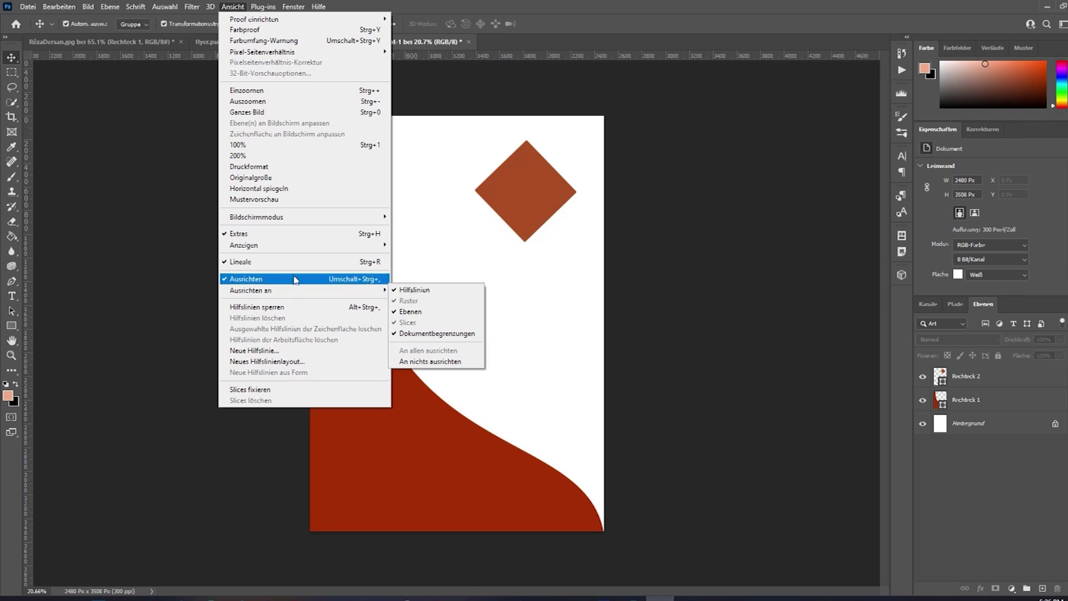
click(249, 279)
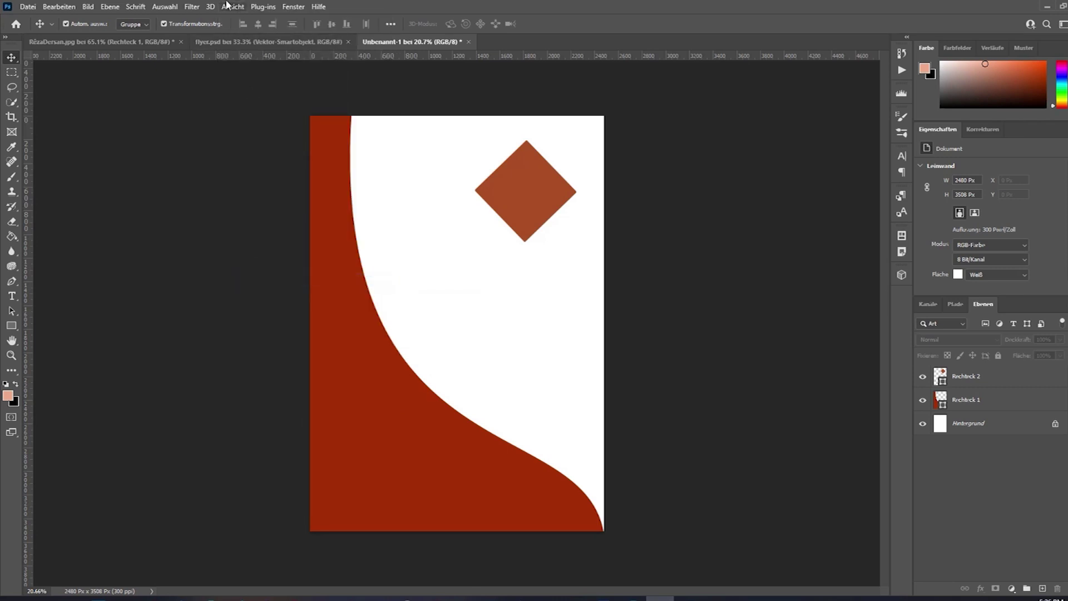
click(228, 6)
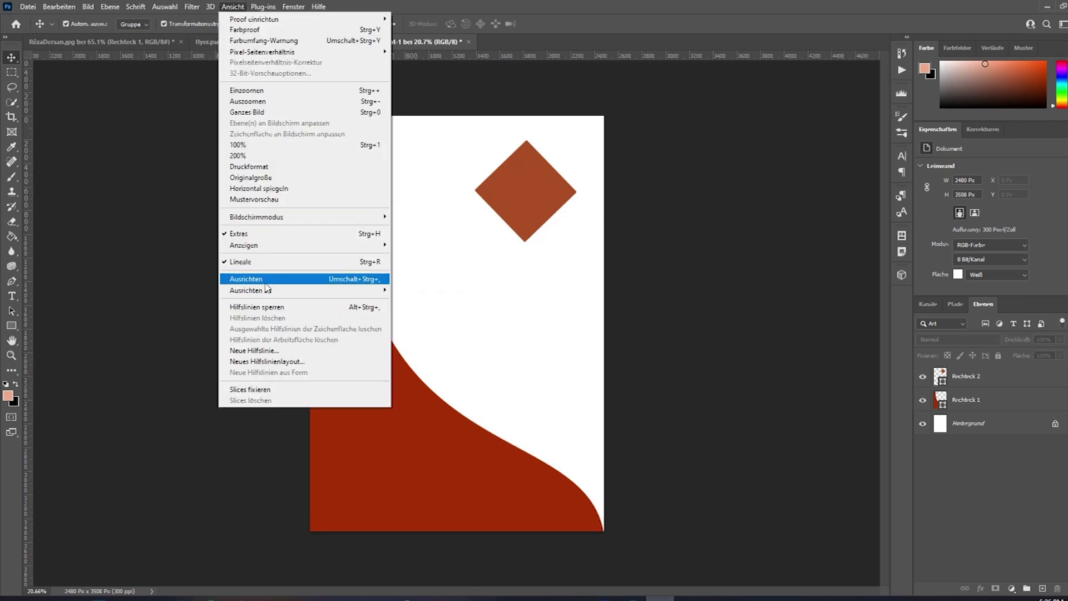
Re-enable Snap and drag the diamond down to the centre of the page.
click(266, 281)
drag(539, 202, 481, 310)
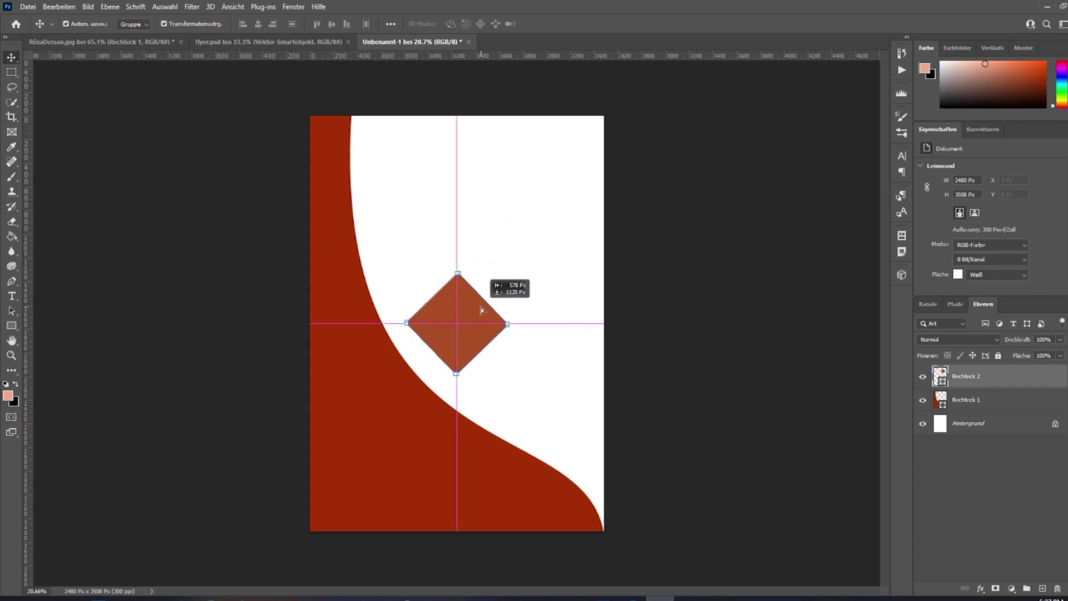
drag(482, 310, 490, 245)
Marquee-select the diamond cluster to check it, then deselect.
click(751, 248)
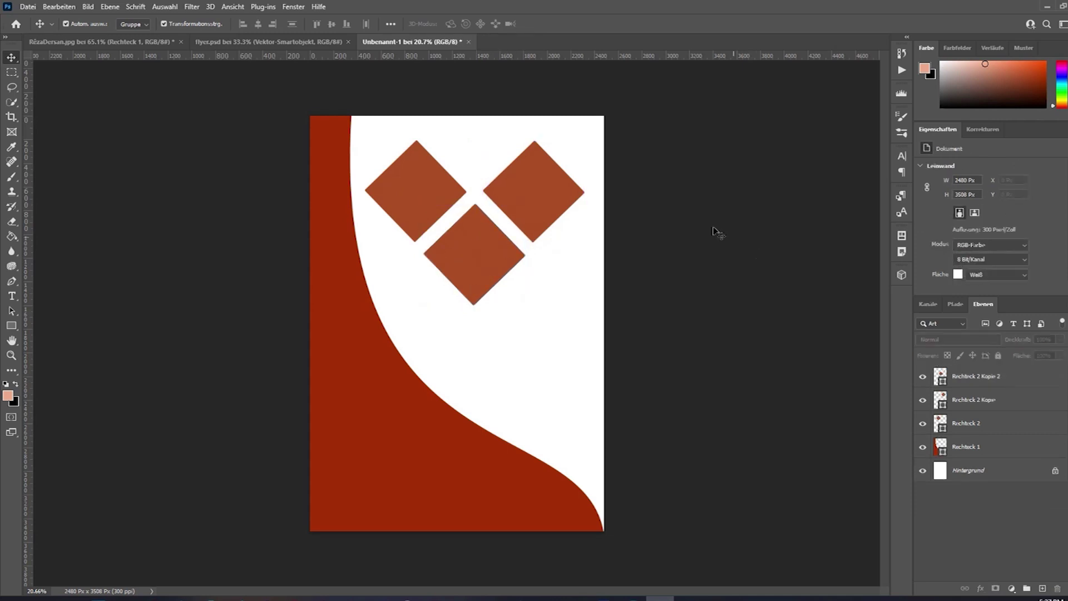
drag(638, 109, 400, 345)
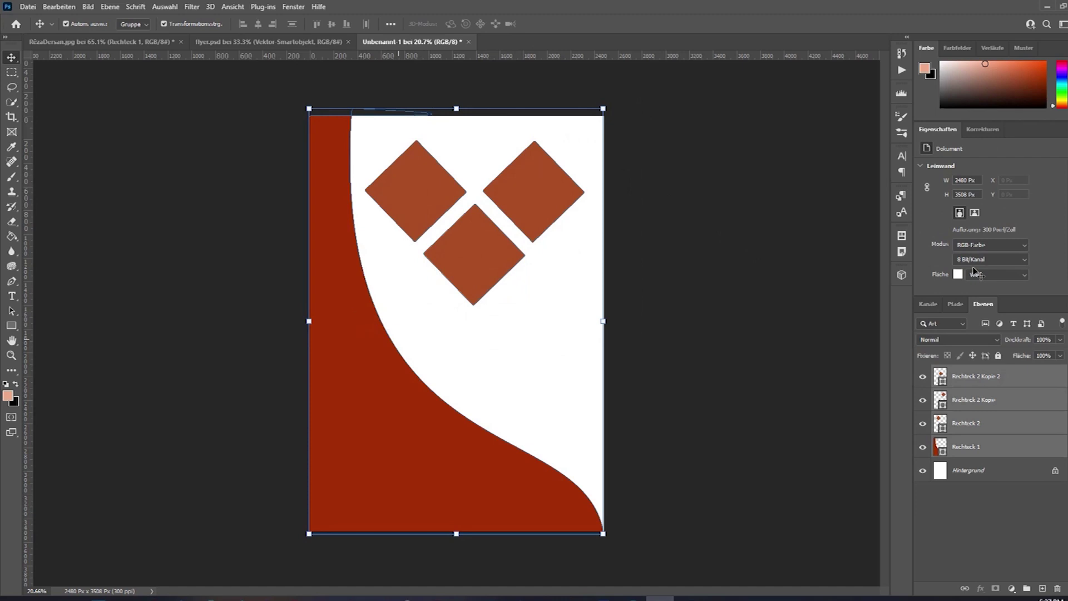
click(715, 187)
drag(669, 143, 422, 285)
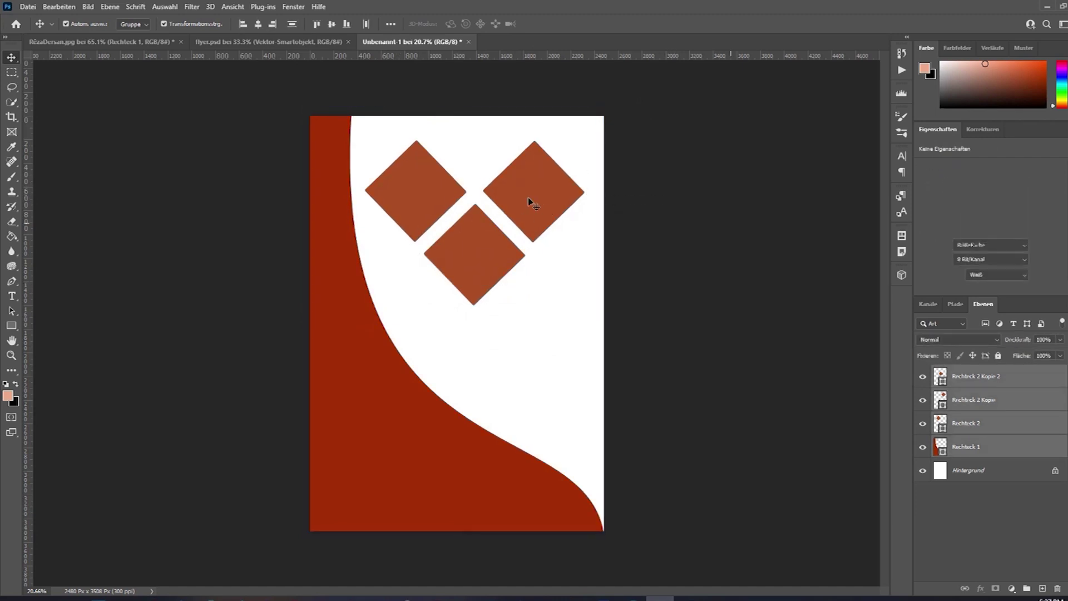
click(523, 251)
Move the bottom diamond down about 120 px and both upper diamonds down about 117 px.
drag(487, 266, 487, 333)
click(557, 247)
drag(554, 189, 552, 254)
drag(433, 189, 439, 240)
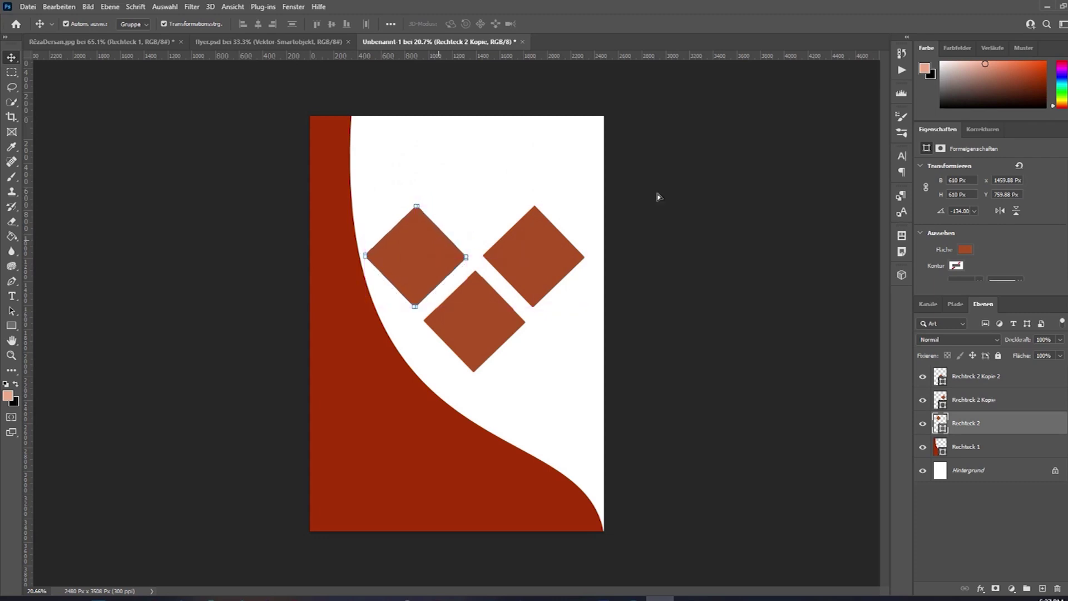
click(693, 210)
Copy the bottom diamond to sit centred above the others and nudge the bottom one into place.
click(479, 323)
drag(478, 323, 489, 185)
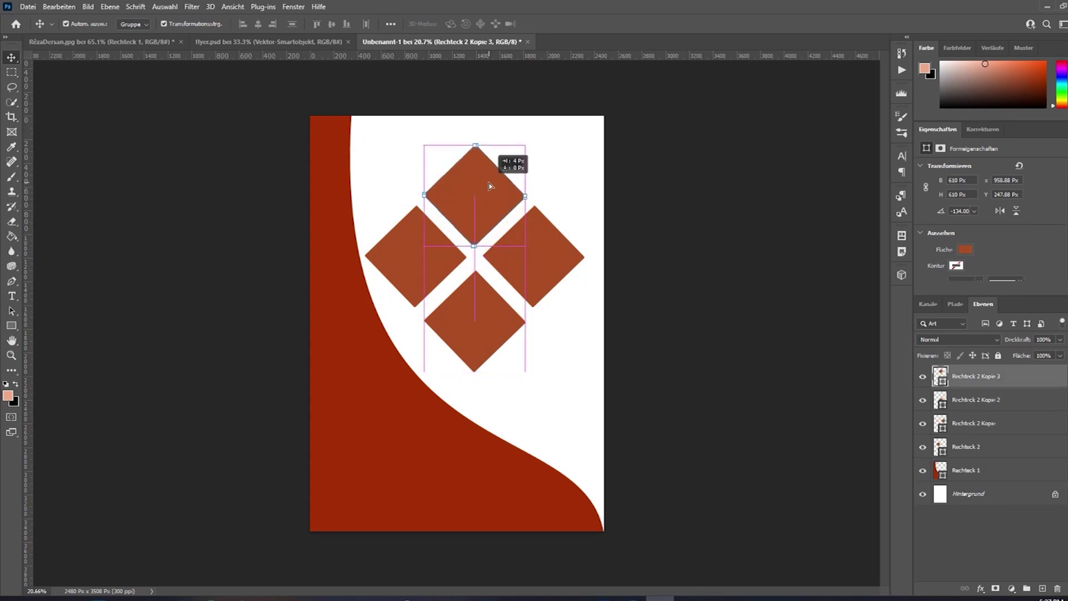
drag(488, 185, 487, 185)
click(710, 218)
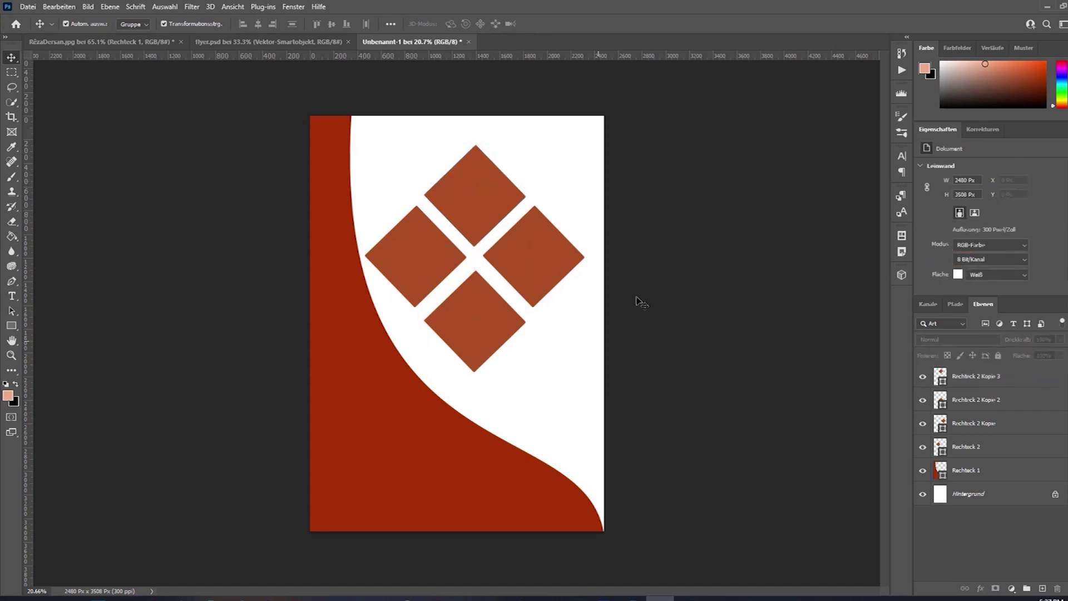
drag(481, 313, 478, 299)
Marquee-select all five shape layers to check the spacing, then deselect.
click(763, 267)
click(744, 197)
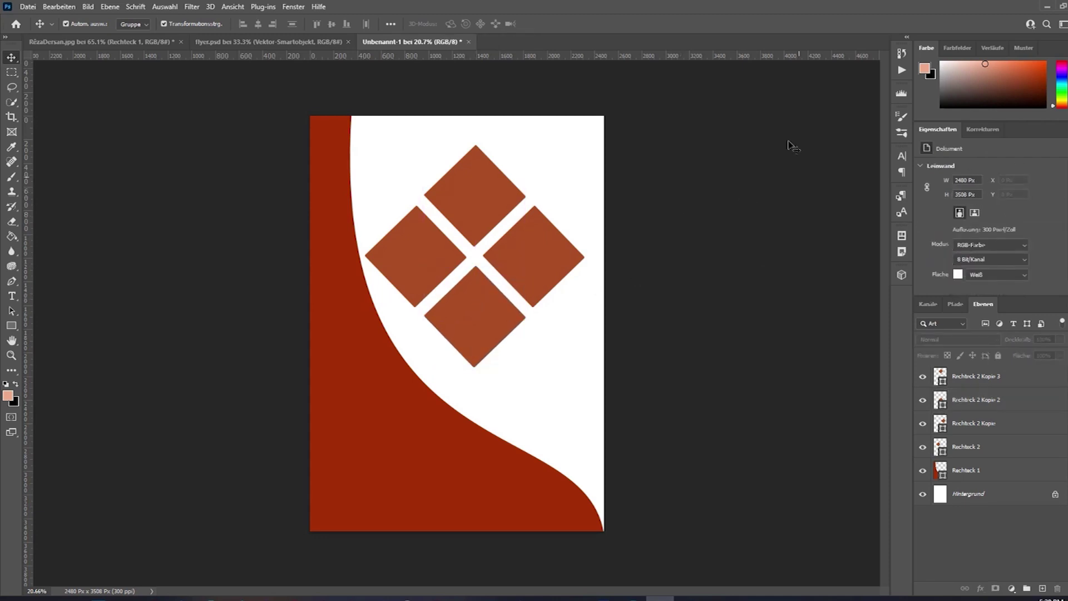
drag(677, 134, 417, 370)
click(638, 352)
In File Explorer, go to INTENSO (K:) > PROJE > 1_YOUTUBE.
mouse_move(70, 598)
click(80, 567)
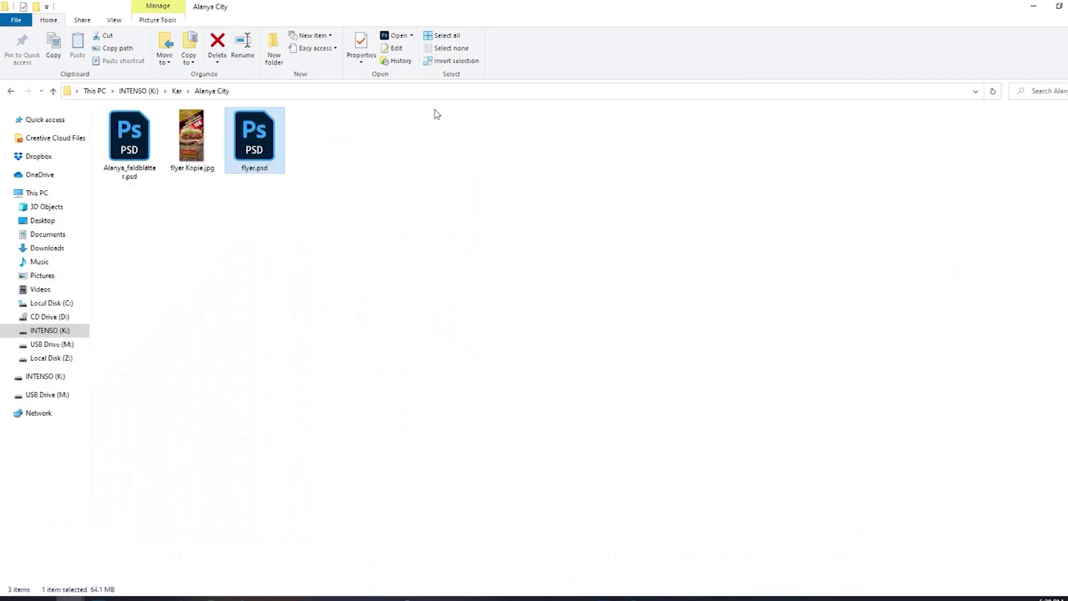
click(43, 334)
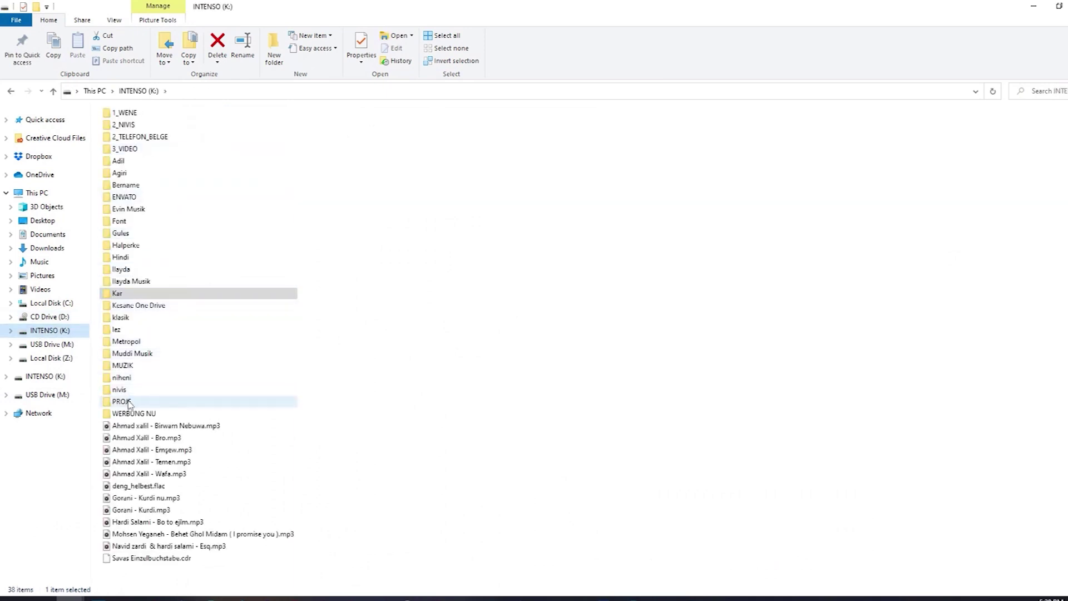
double_click(121, 401)
double_click(146, 128)
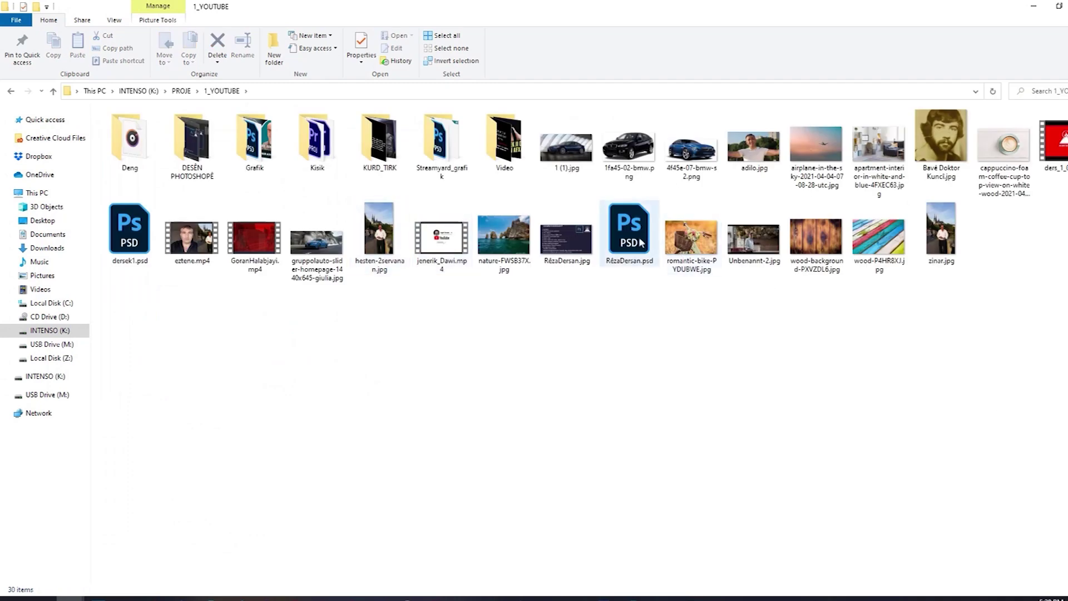
Select romantic-bike-PYDUBWE.jpg and drag it into the Photoshop flyer.
click(676, 238)
right_click(676, 238)
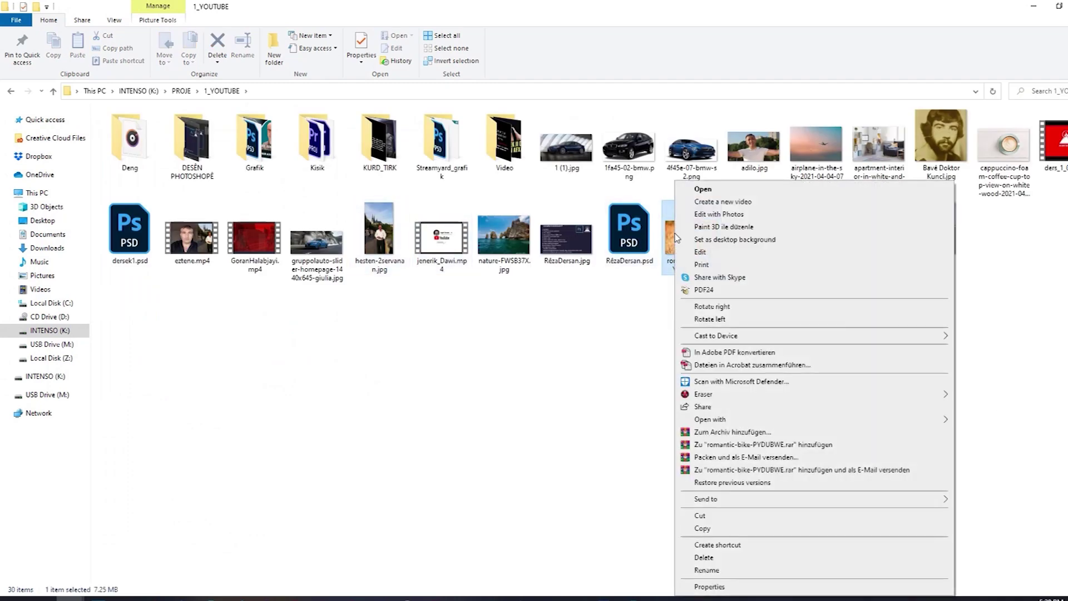
click(601, 312)
drag(694, 402, 489, 186)
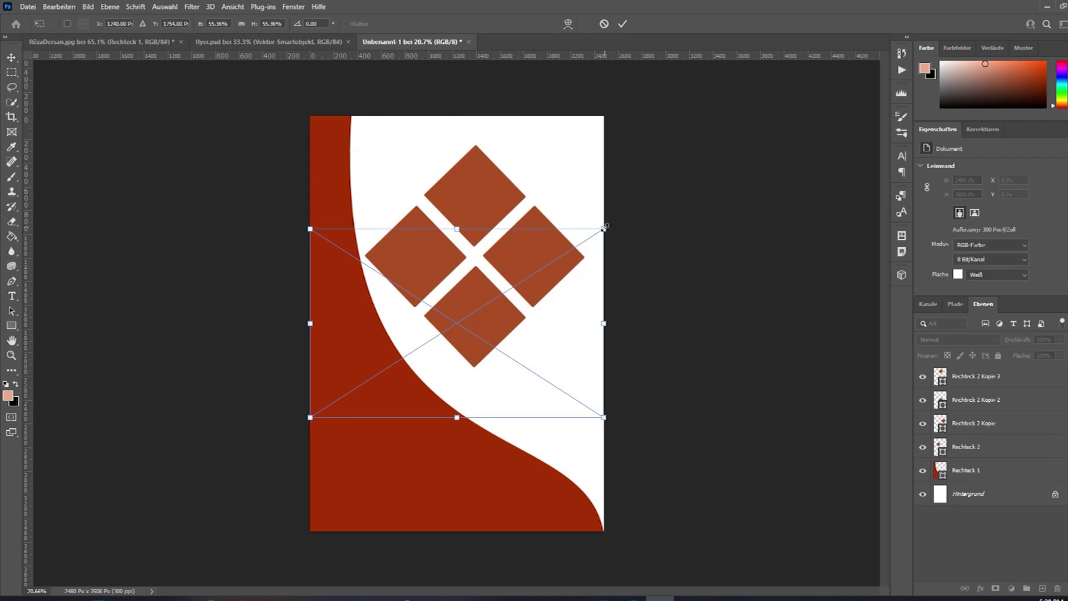
Shrink the placed bike photo and commit it as an embedded smart object layer.
drag(565, 274, 537, 294)
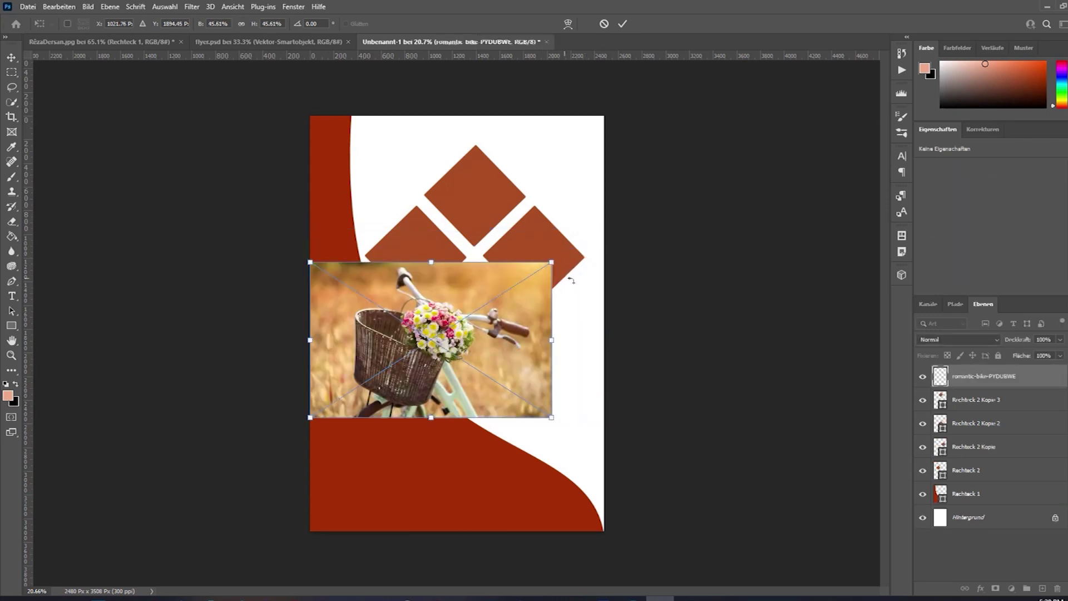
click(10, 58)
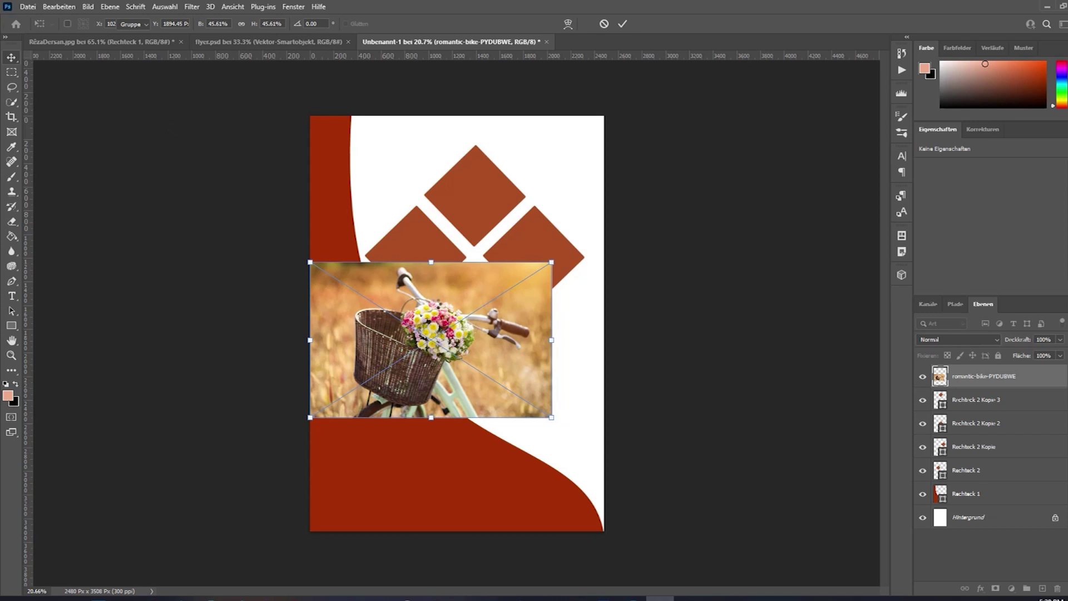
double_click(438, 307)
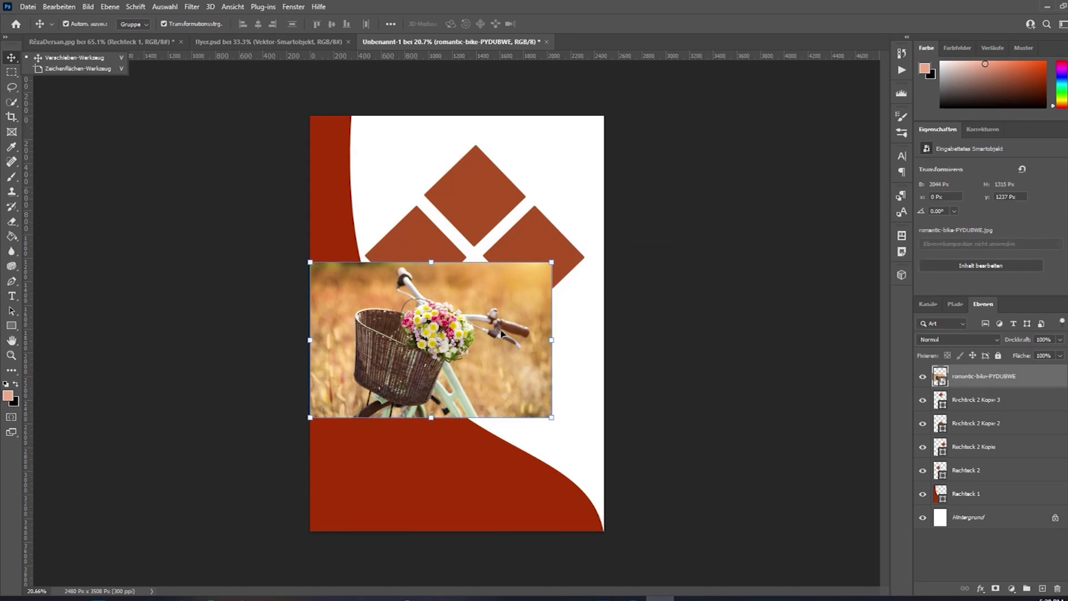
Open the bike photo layer's context menu and dismiss it without choosing an option.
right_click(971, 379)
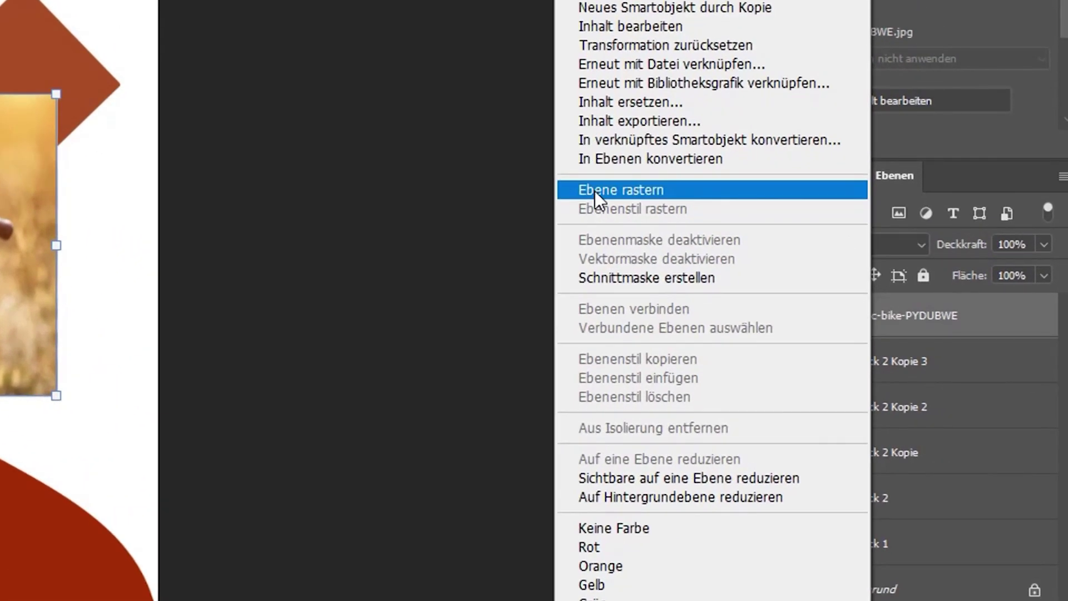
right_click(942, 325)
click(999, 322)
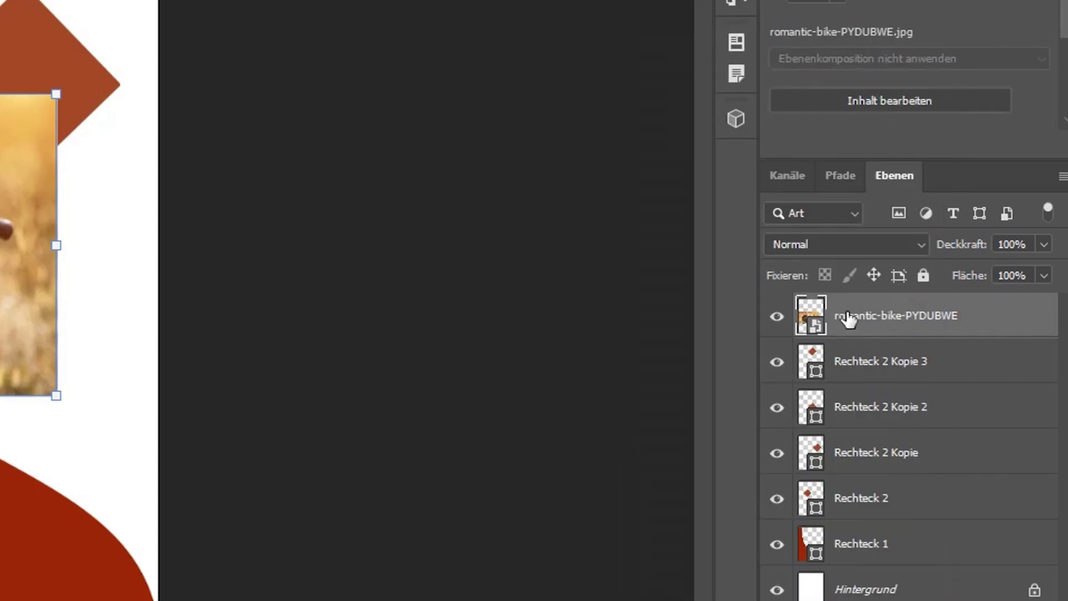
right_click(847, 316)
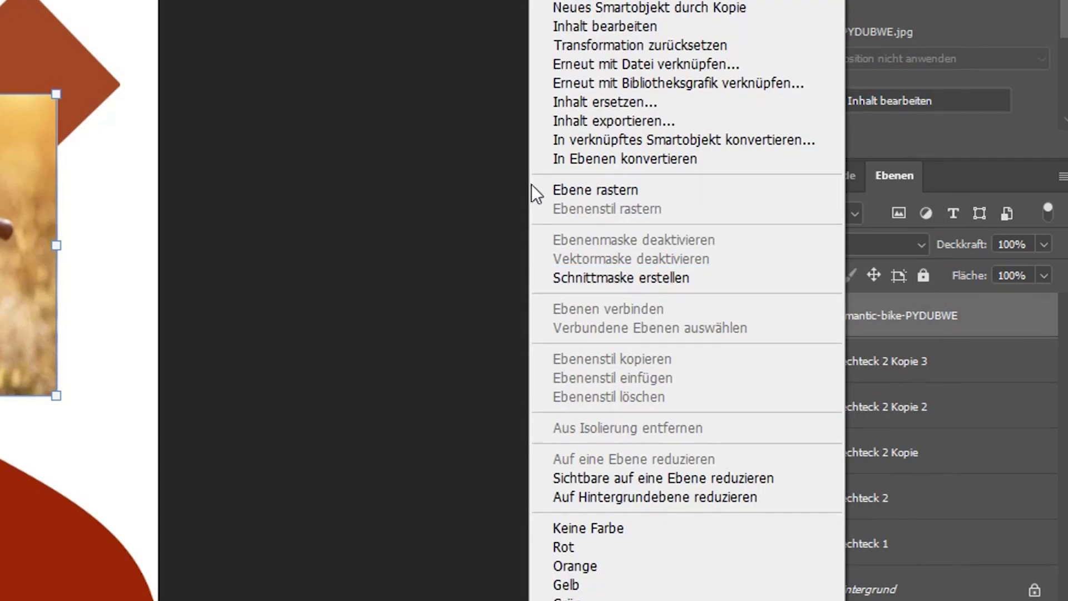
click(946, 313)
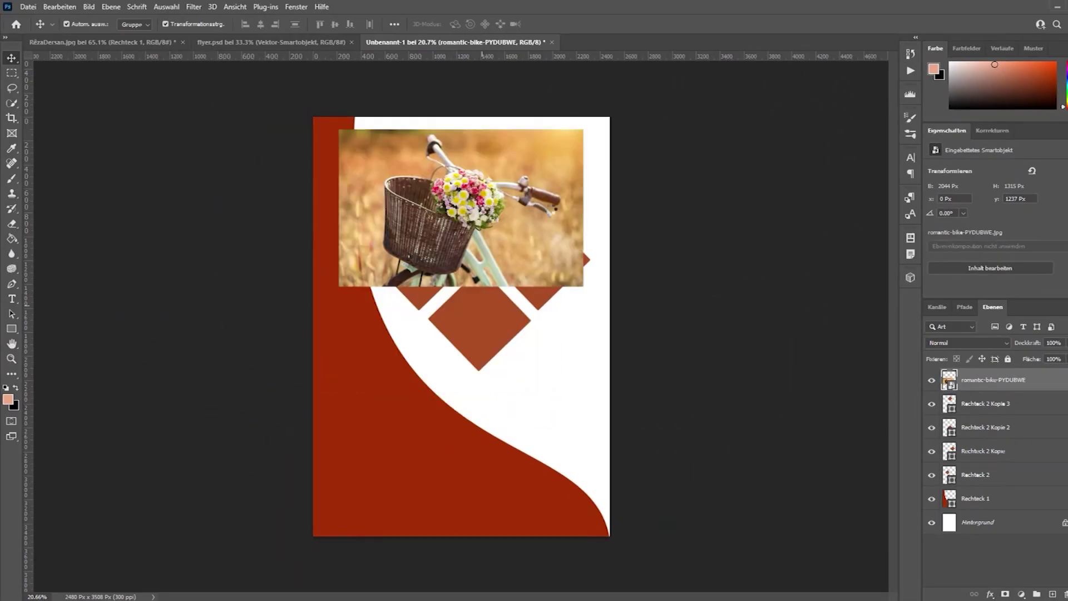
Clip the bike photo layer into the top diamond with Schnittmaske erstellen.
click(552, 213)
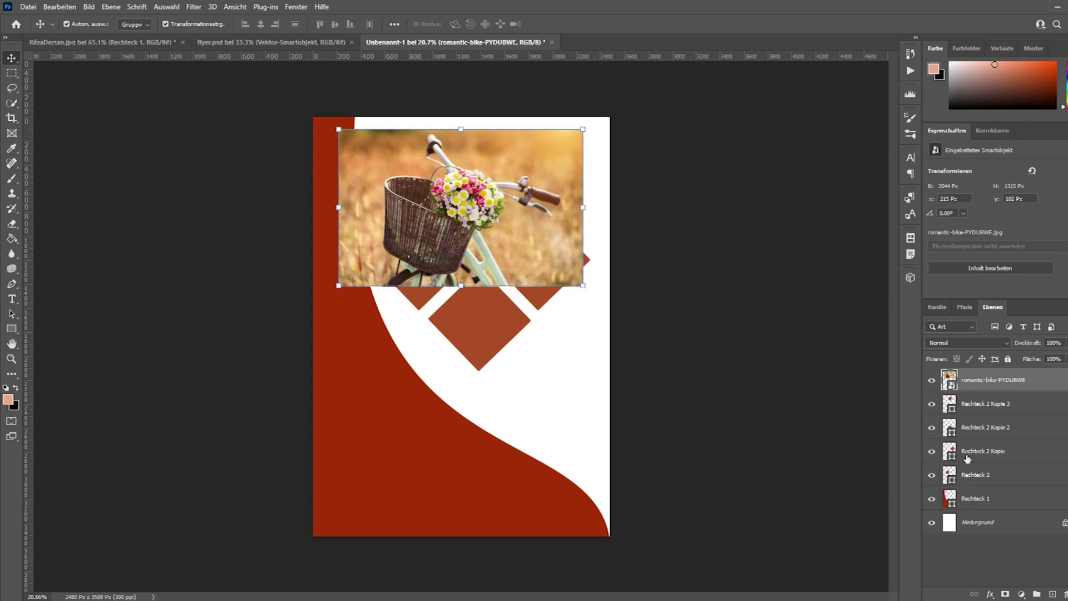
click(967, 407)
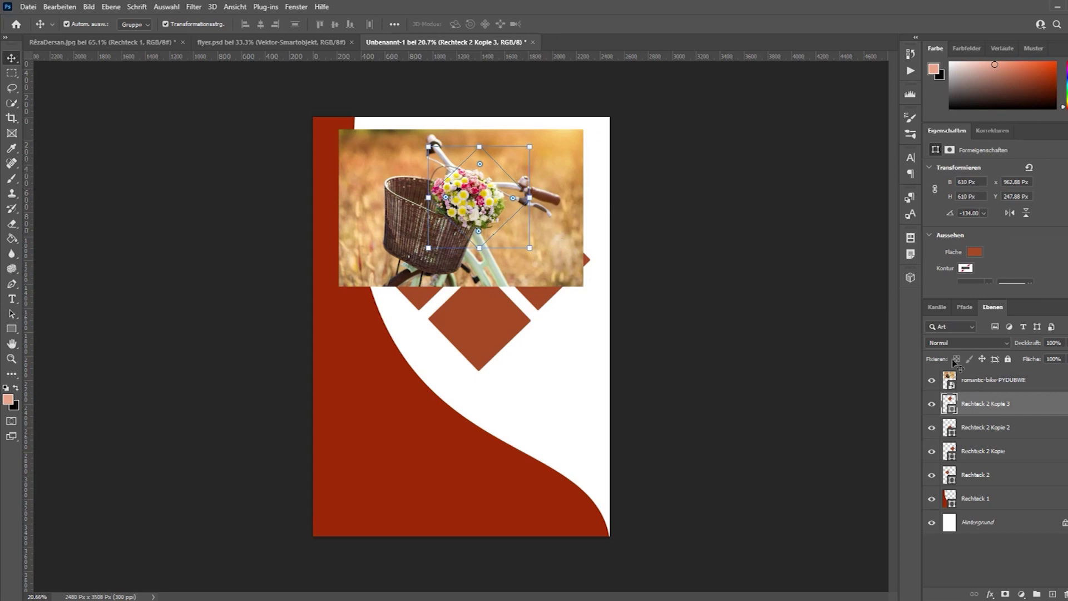
click(984, 381)
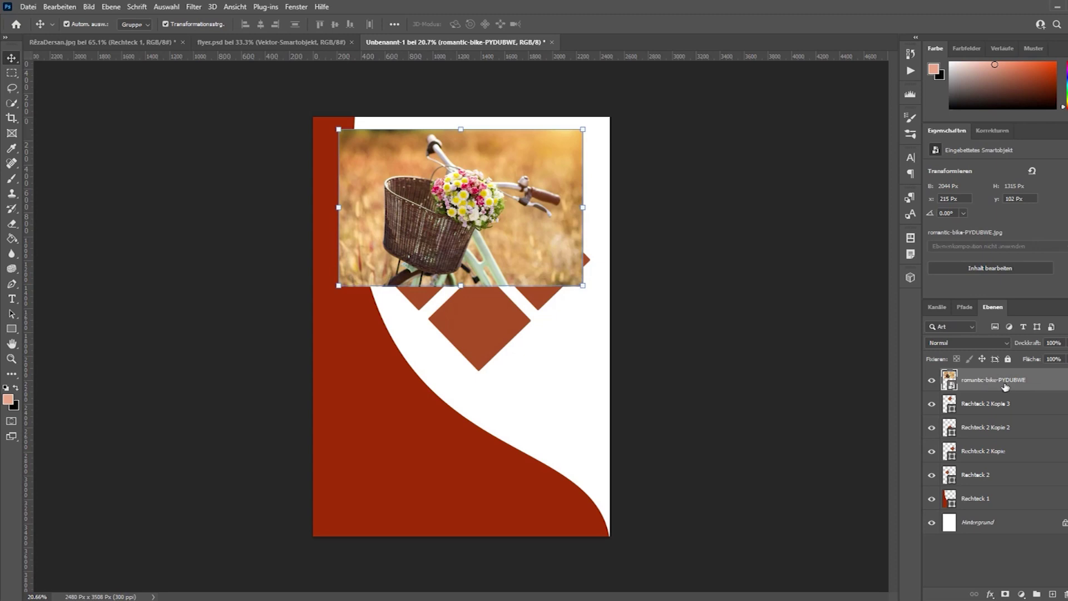
right_click(1005, 385)
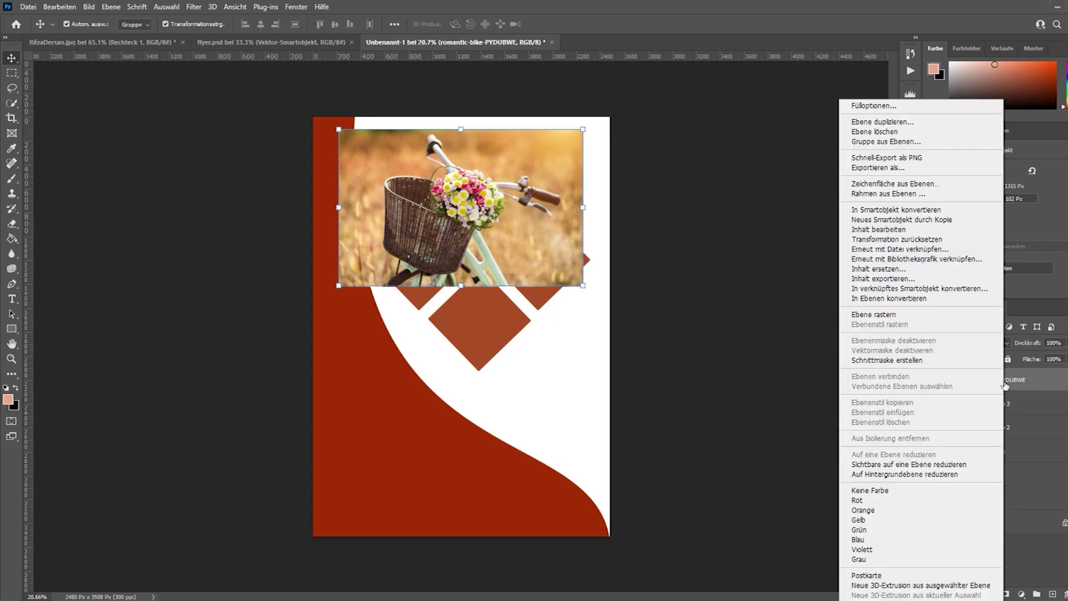
click(928, 365)
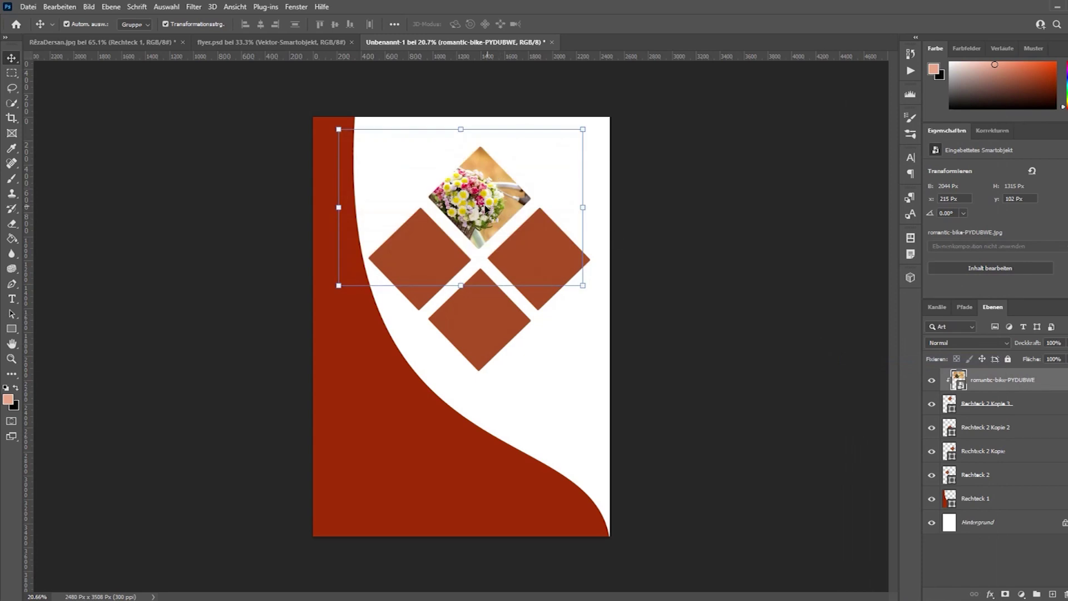
Scale the bike photo to about 30.6% so its flower basket fills the diamond.
mouse_move(485, 204)
mouse_down()
mouse_move(489, 184)
mouse_move(495, 203)
mouse_up()
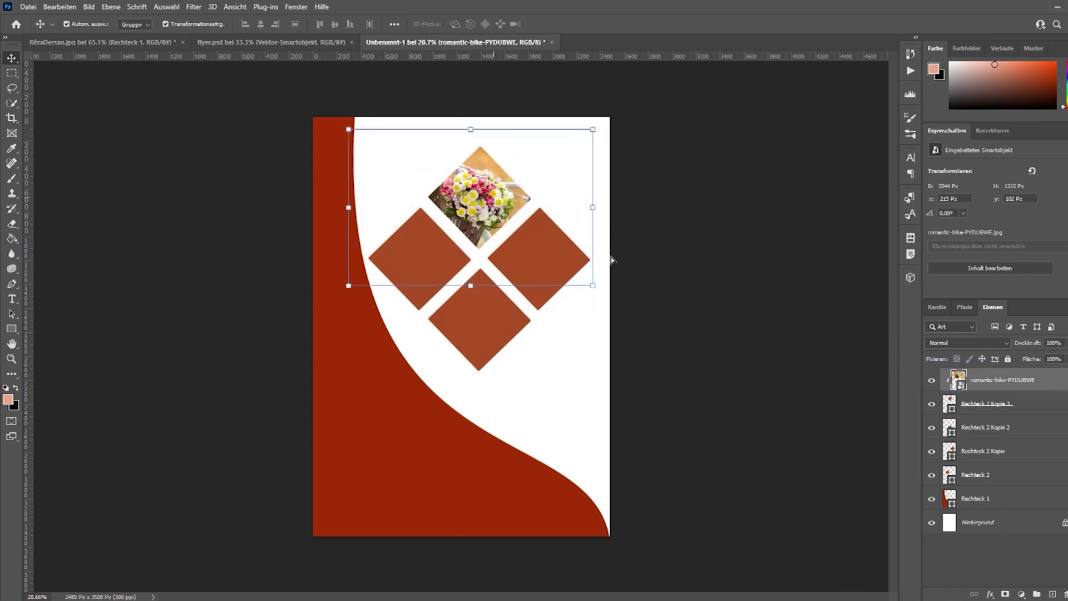
drag(593, 286, 511, 229)
drag(483, 187, 542, 205)
drag(568, 247, 573, 257)
click(629, 24)
In File Explorer, go to INTENSO (K:) > ENVATO > Wene.
mouse_move(245, 600)
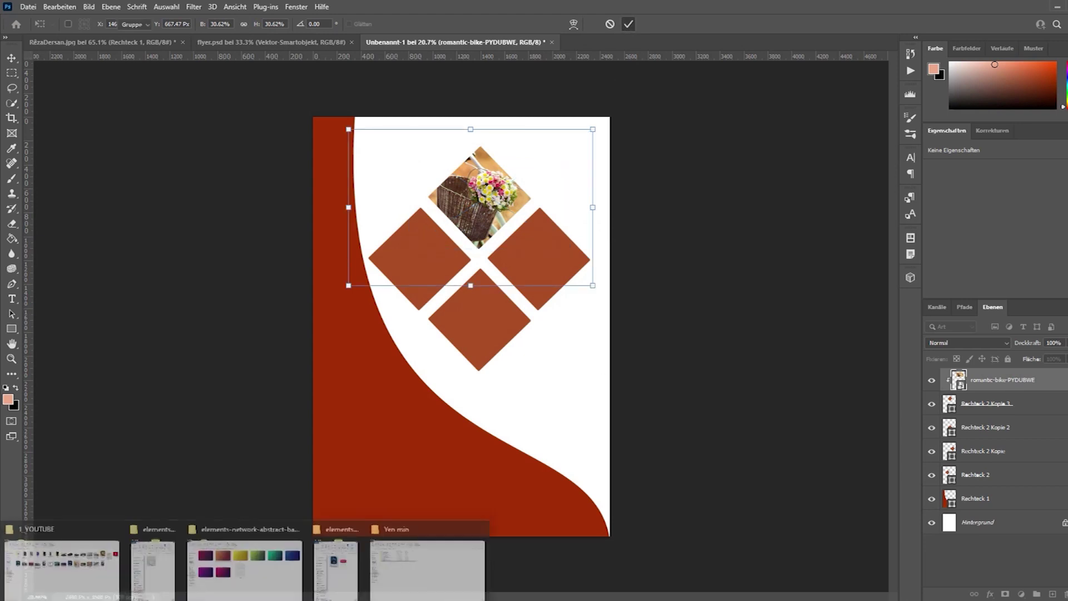
click(80, 559)
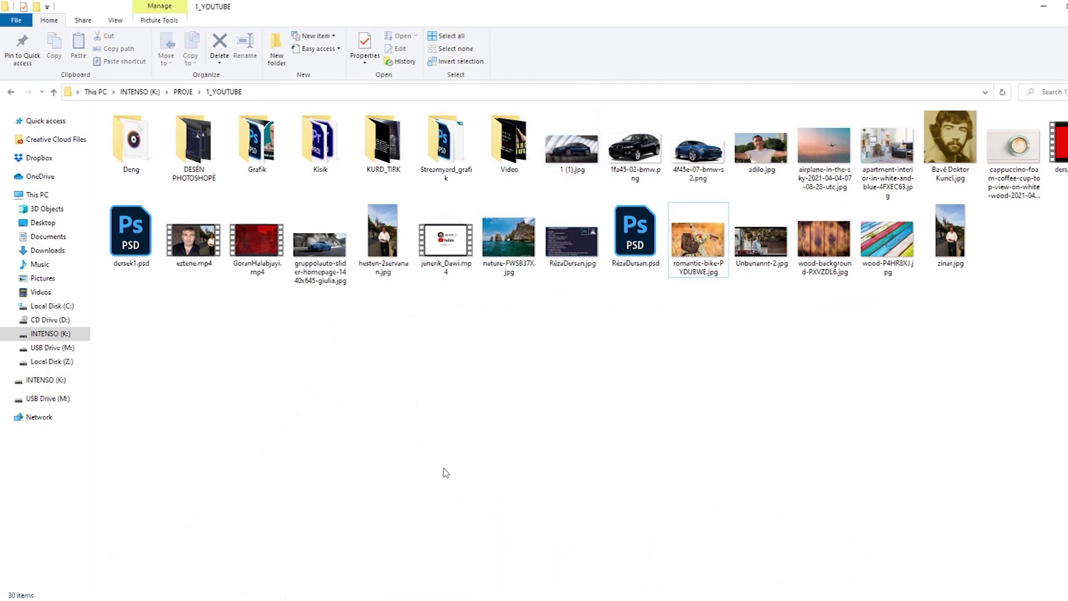
click(52, 333)
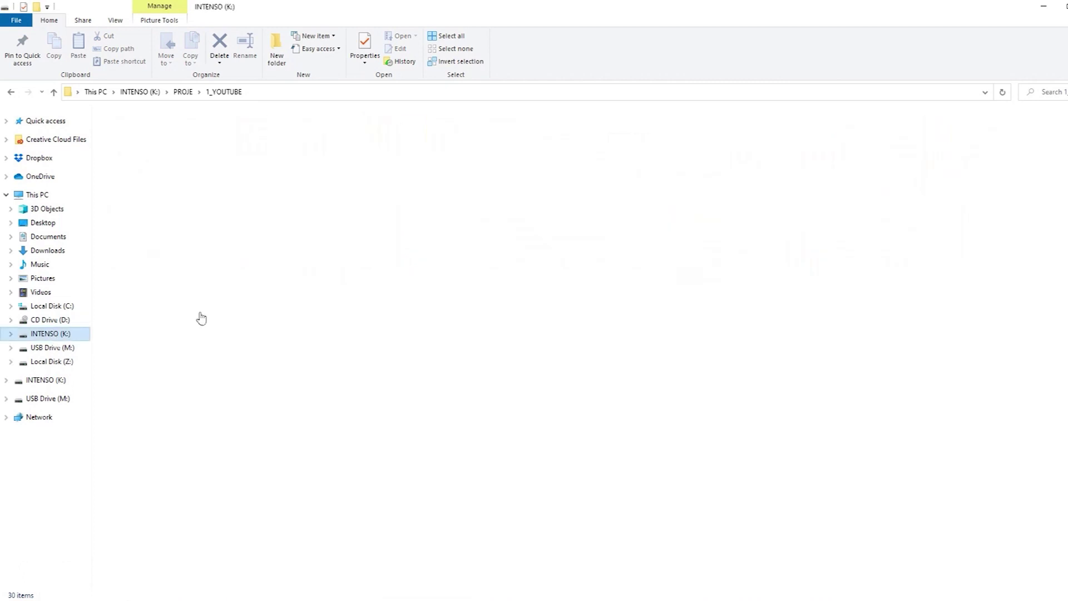
double_click(137, 200)
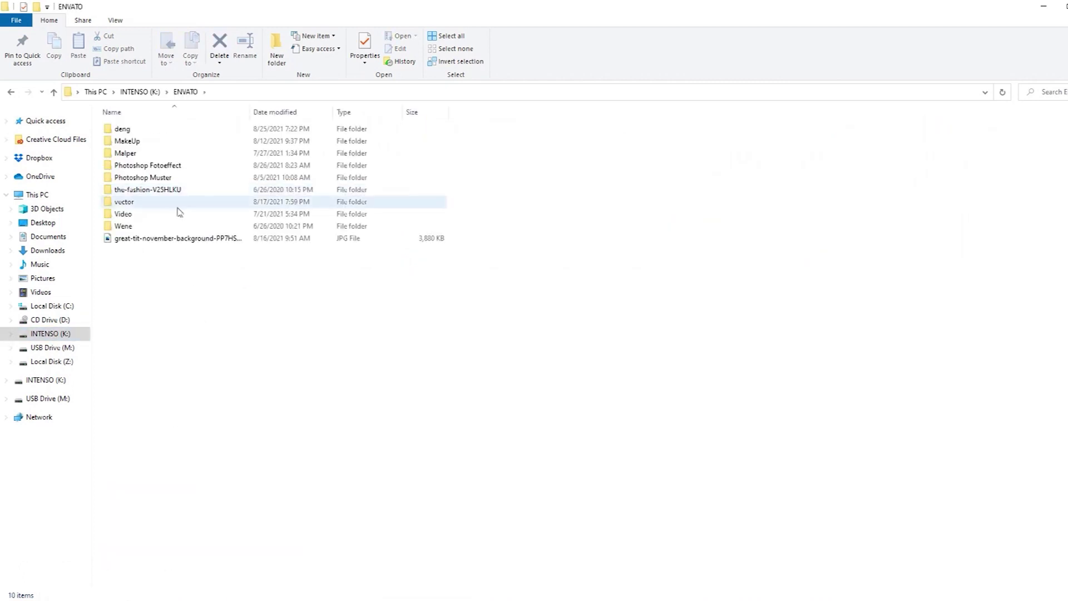
click(172, 225)
double_click(171, 225)
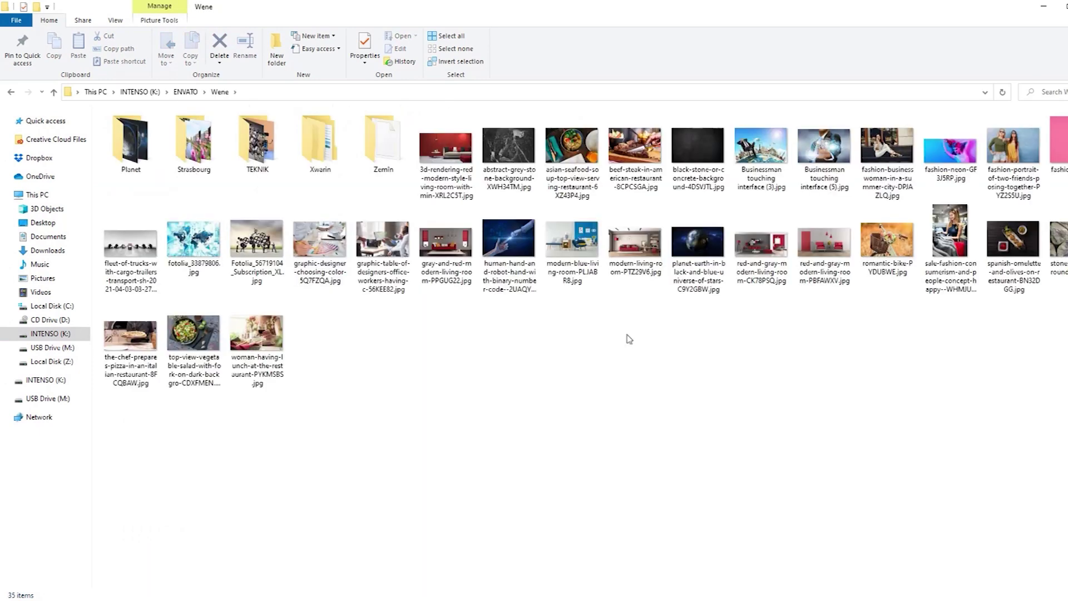
Open Fotolia_56719104_Subscription_XL.jpg with Adobe Photoshop 2021.
right_click(254, 249)
mouse_move(319, 427)
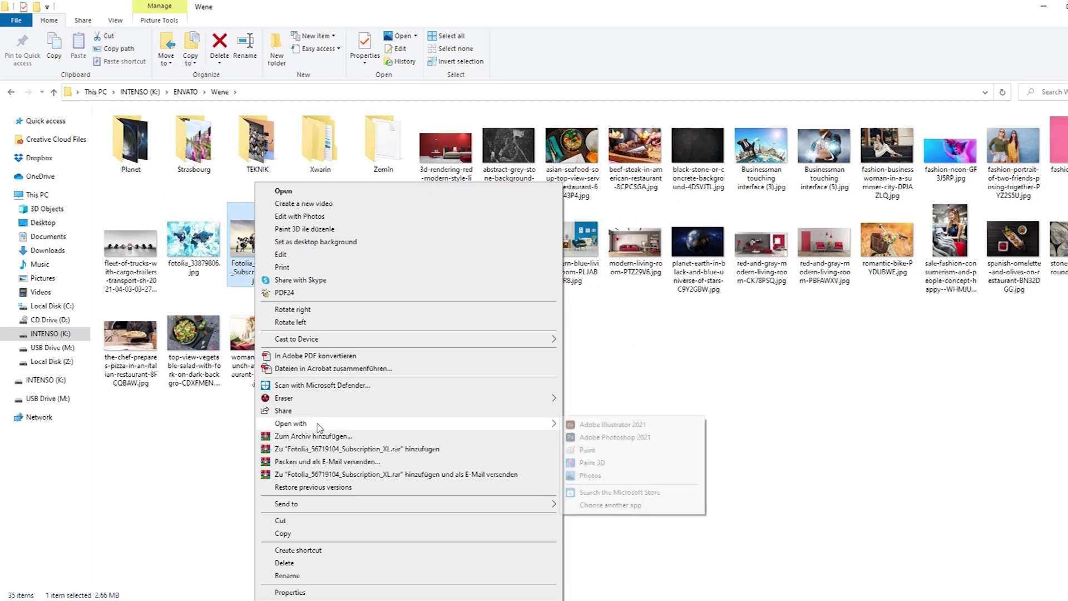
click(691, 440)
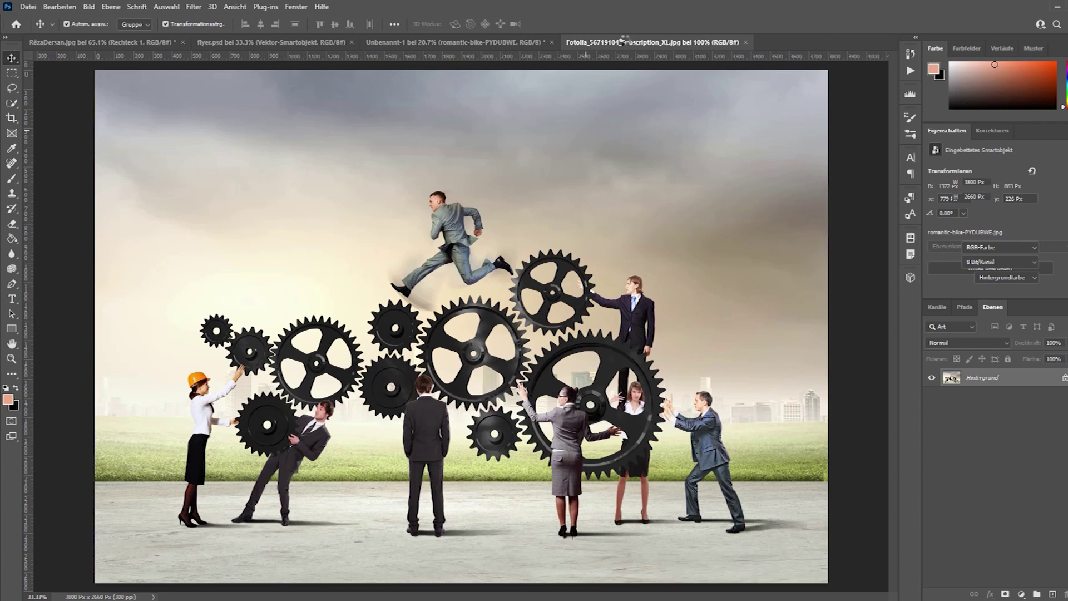
Drag the gears image from its own window into the flyer and scale it to about 39%.
drag(625, 39, 1067, 233)
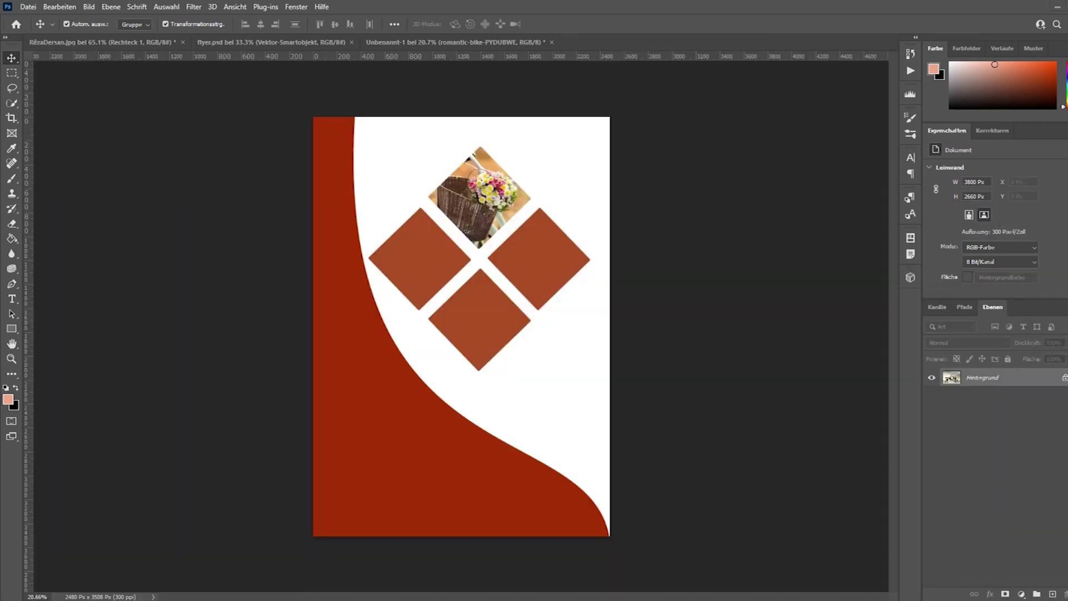
drag(214, 352, 400, 283)
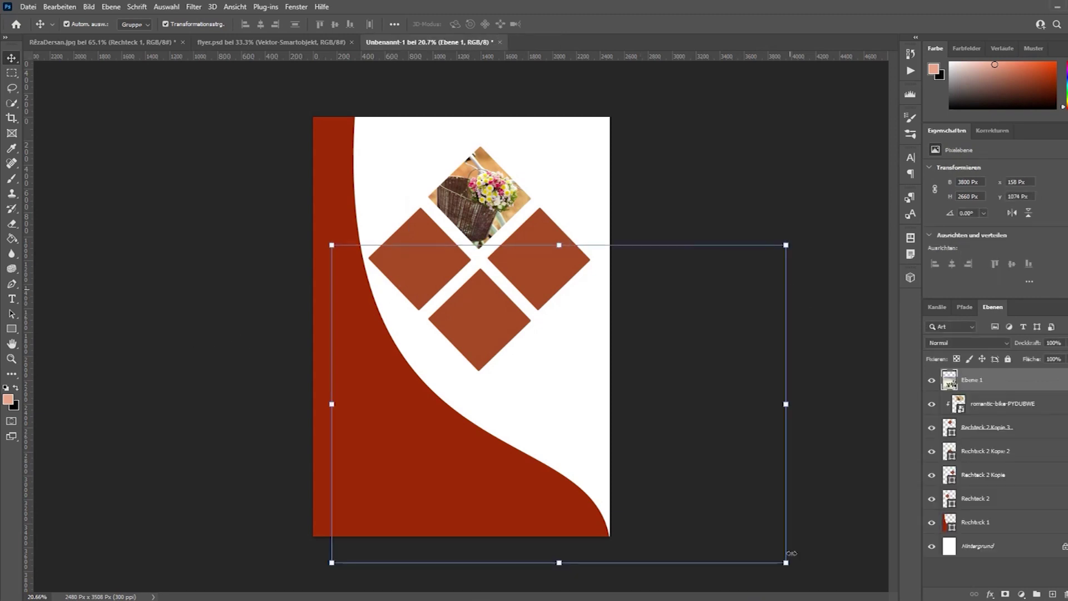
click(786, 563)
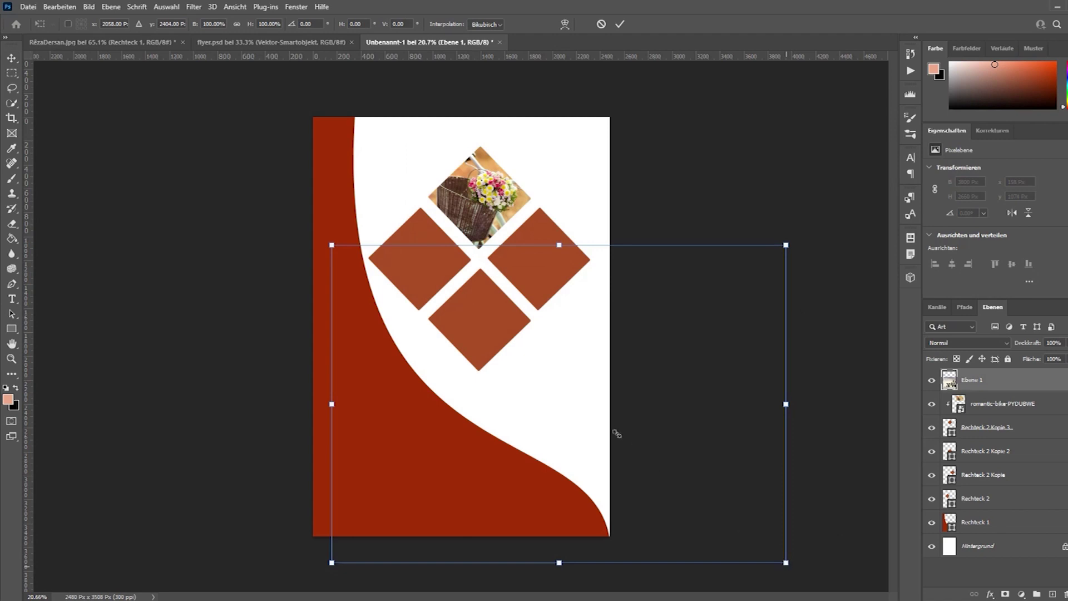
drag(584, 408, 478, 341)
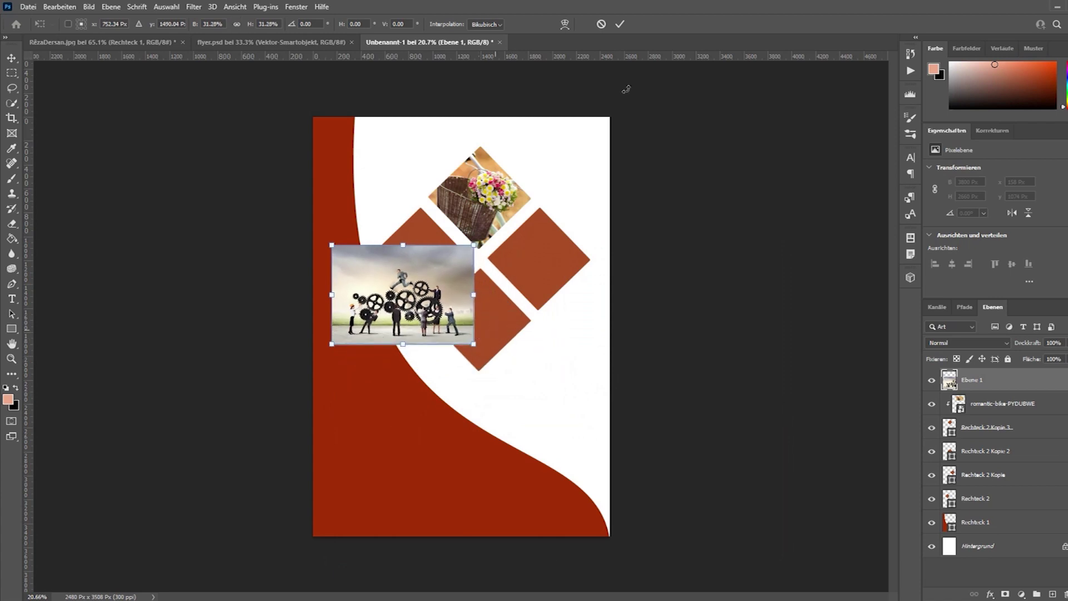
click(620, 24)
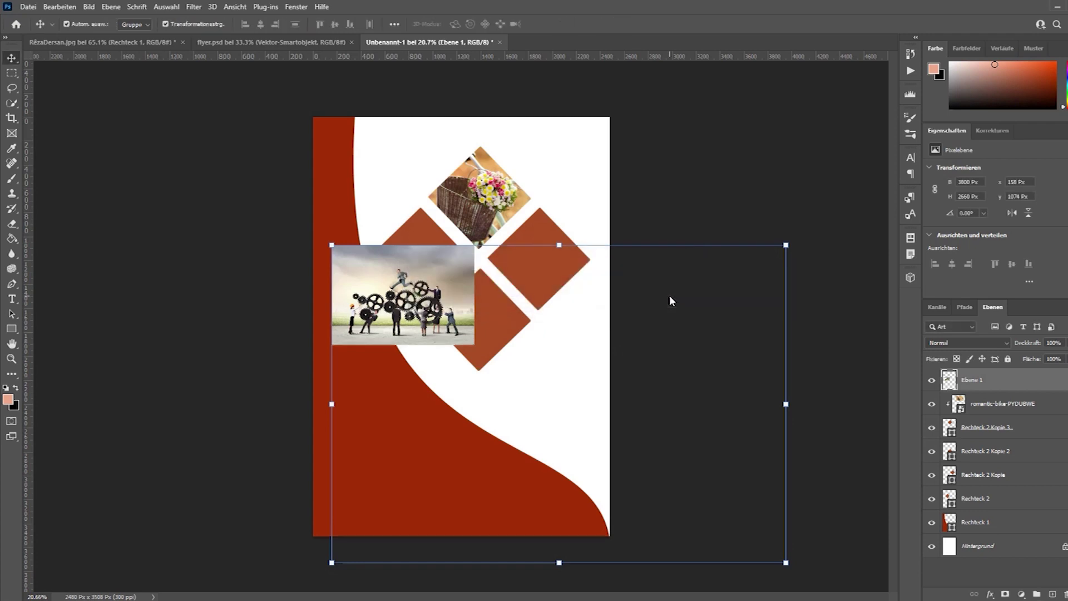
click(787, 563)
drag(786, 563, 523, 353)
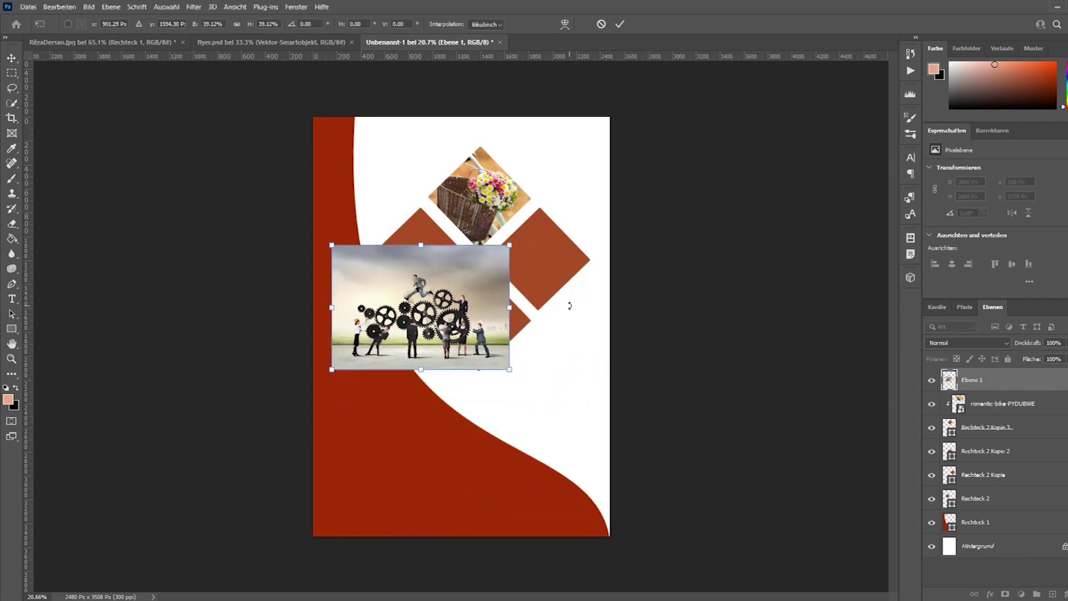
Clip the gears photo into the bottom diamond, position it, and duplicate it as Ebene 1 Kopie.
click(619, 24)
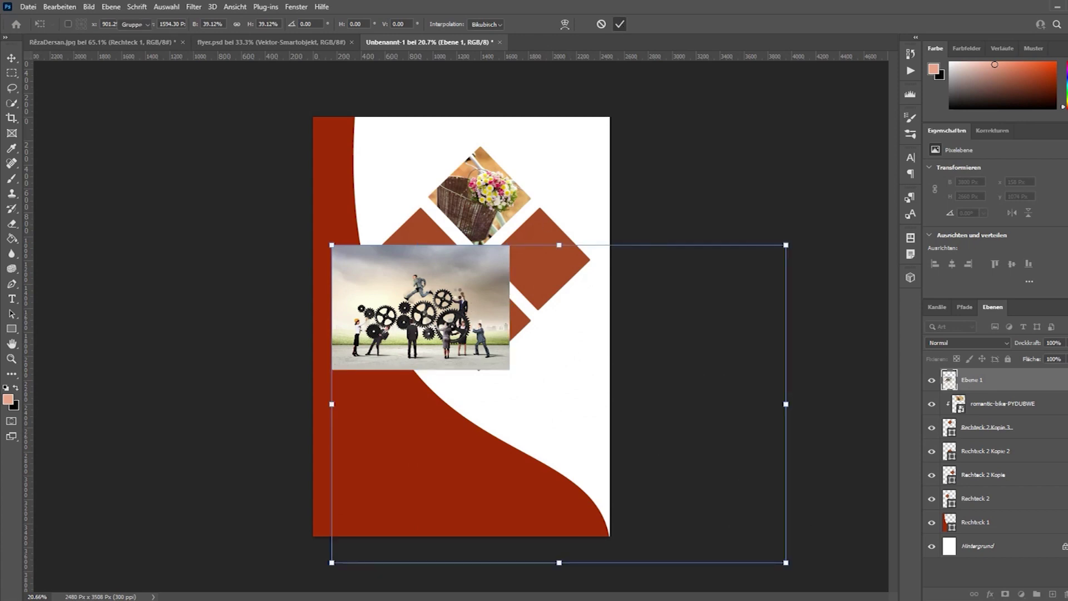
drag(455, 303, 448, 260)
drag(978, 382, 980, 436)
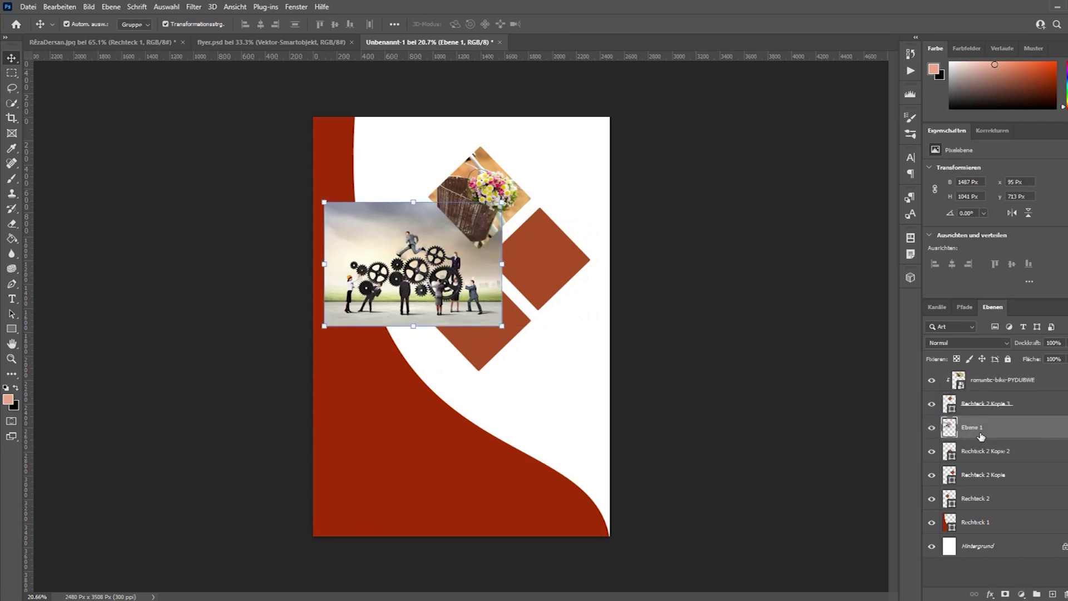
right_click(980, 435)
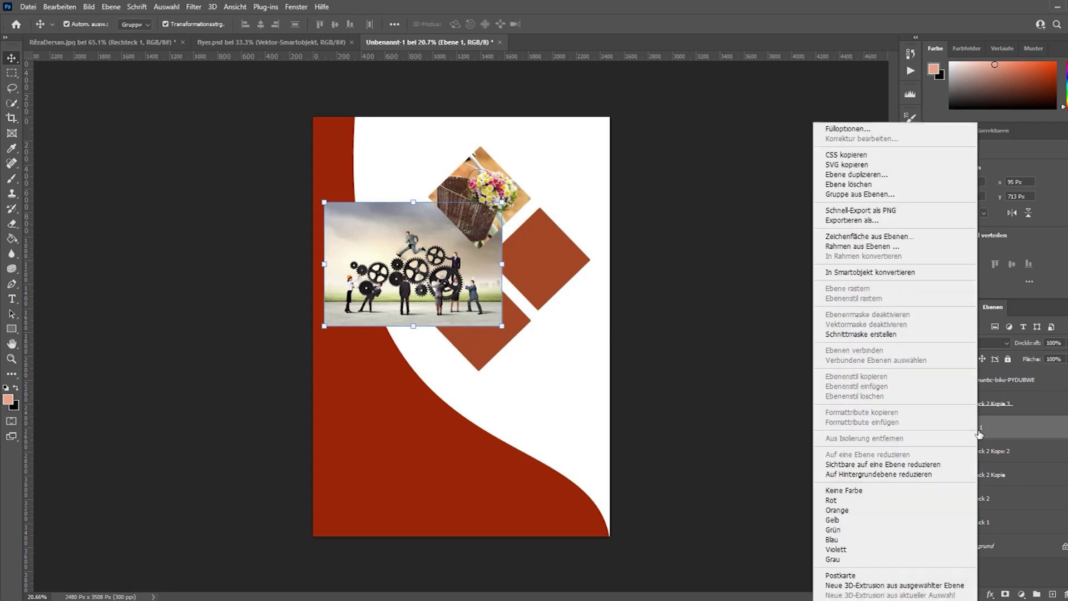
click(866, 334)
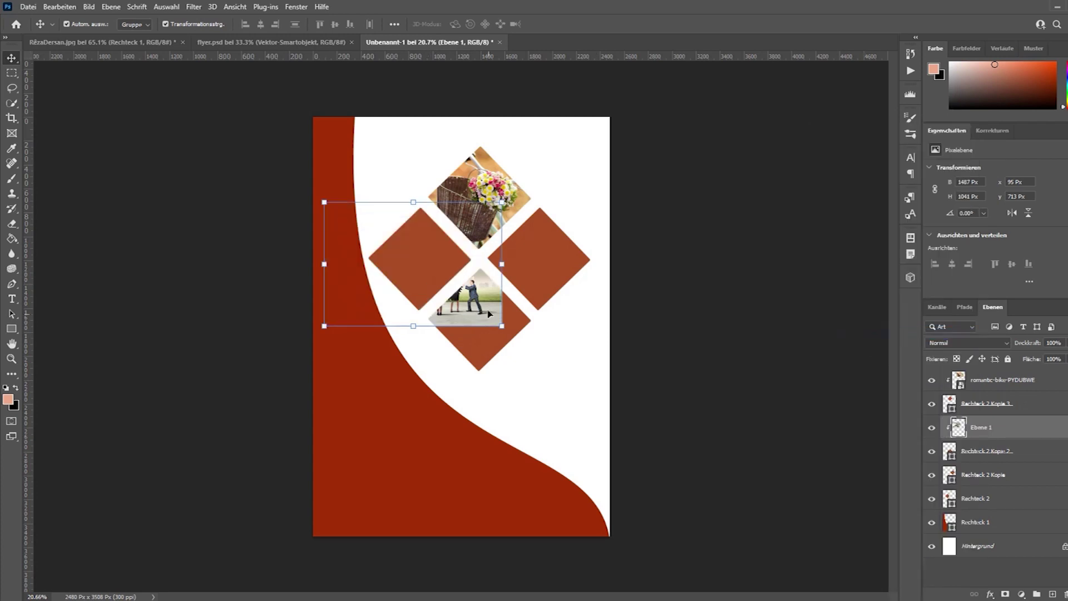
drag(485, 302, 537, 355)
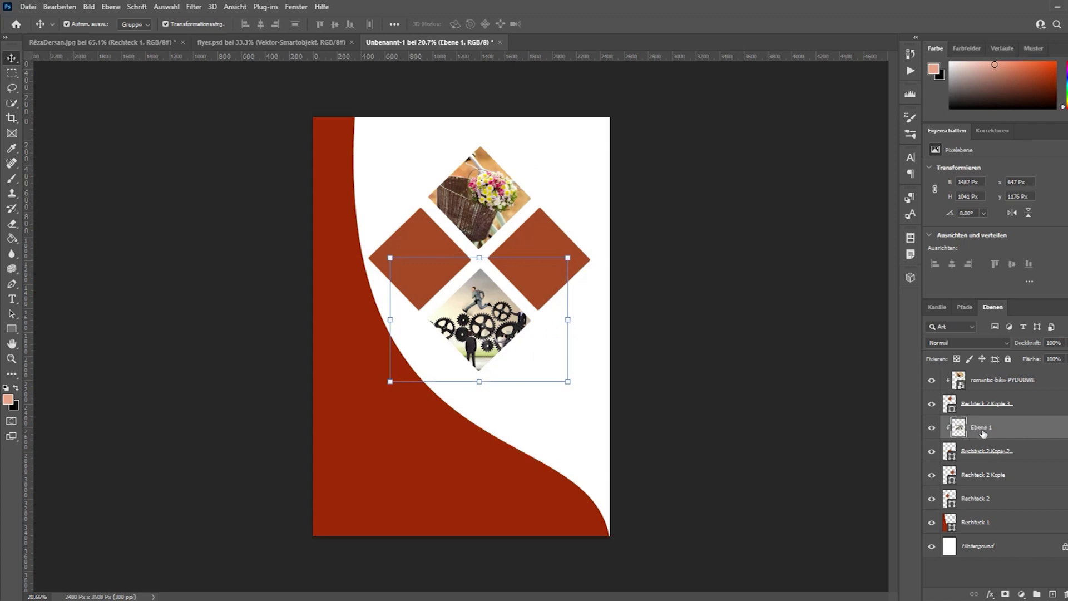
drag(982, 426, 975, 482)
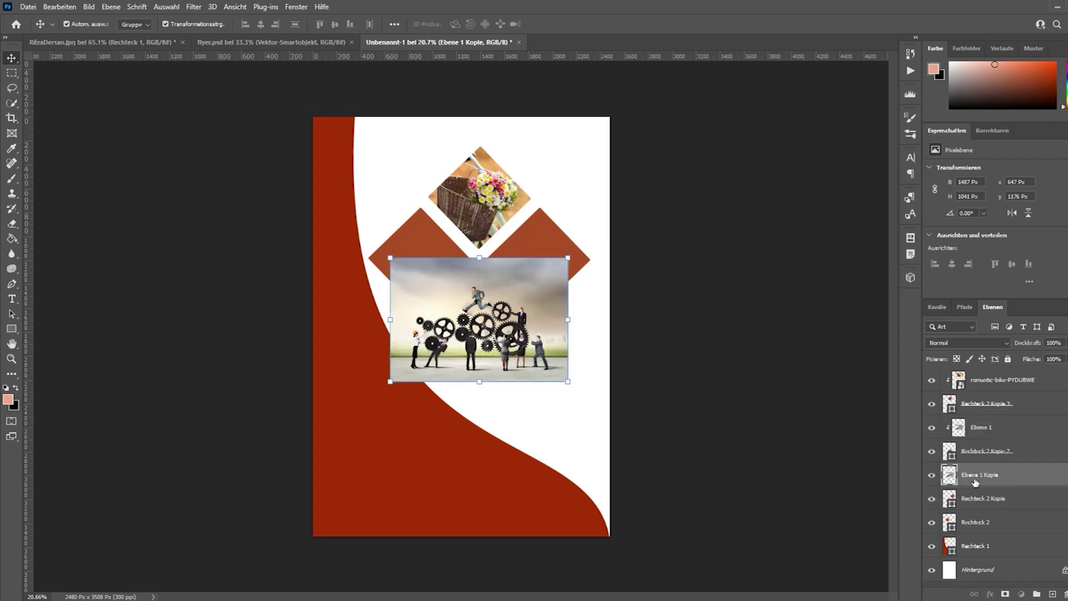
Clip the gears photo copy into the right diamond and move it into place.
right_click(977, 483)
click(886, 334)
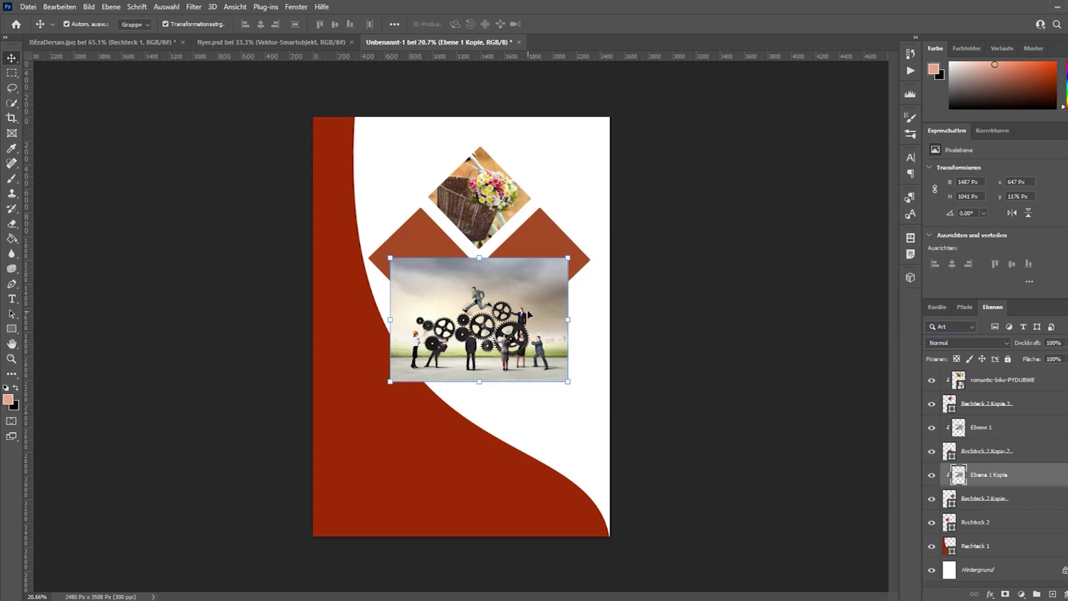
drag(533, 272, 609, 222)
Duplicate the gears photo again, clip it, and move it into the left diamond.
drag(996, 476, 976, 534)
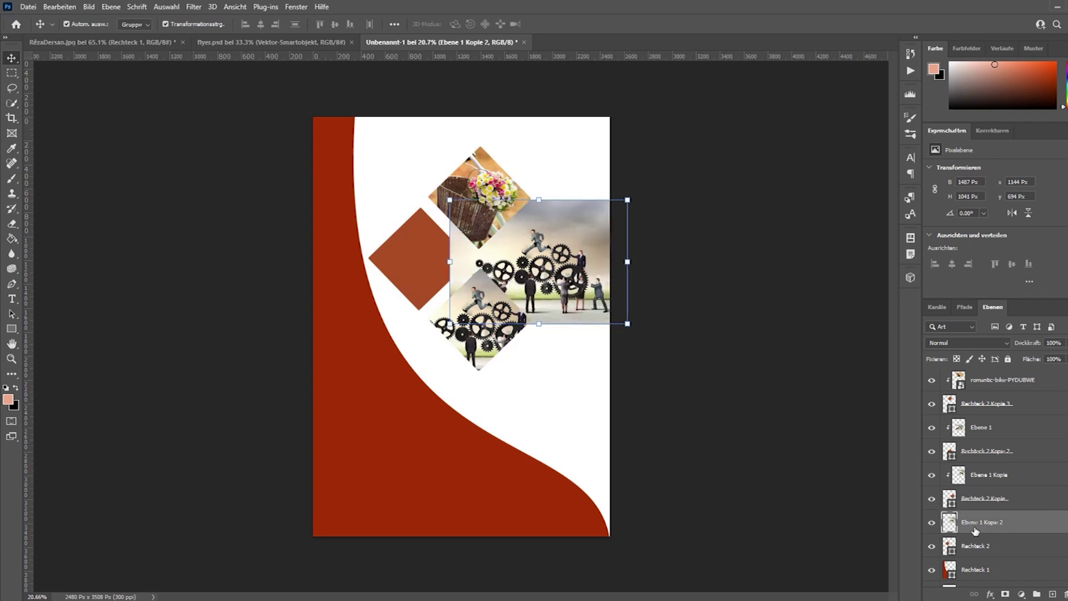
right_click(979, 530)
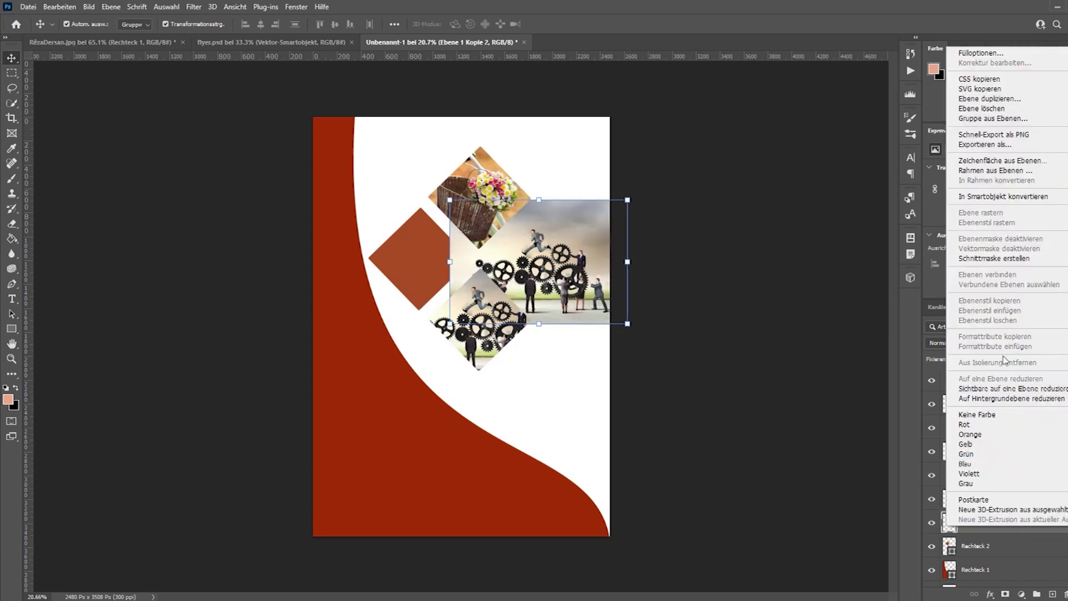
click(1008, 264)
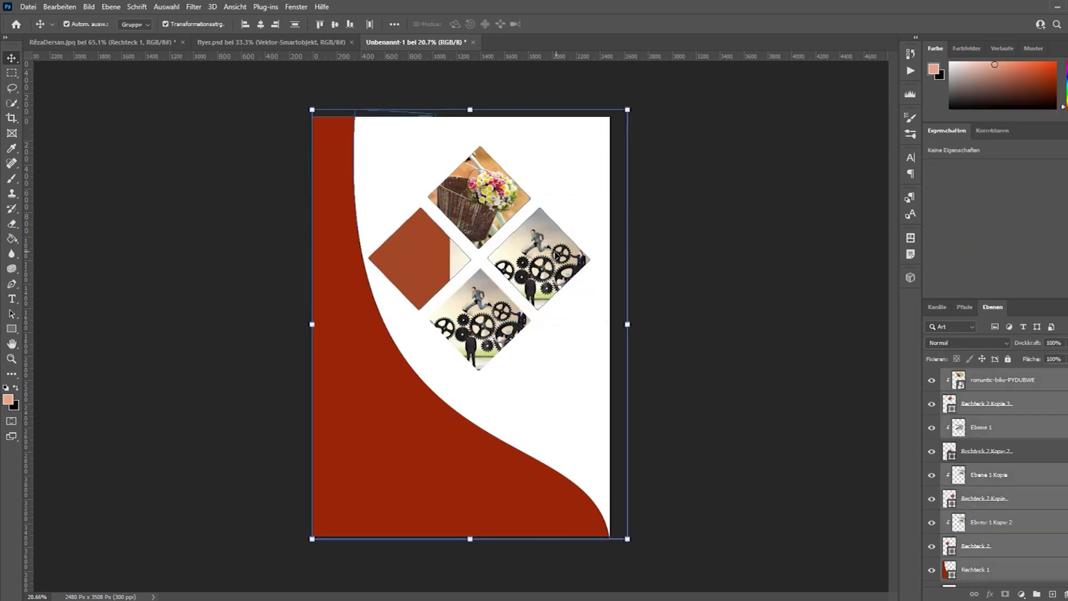
click(1027, 477)
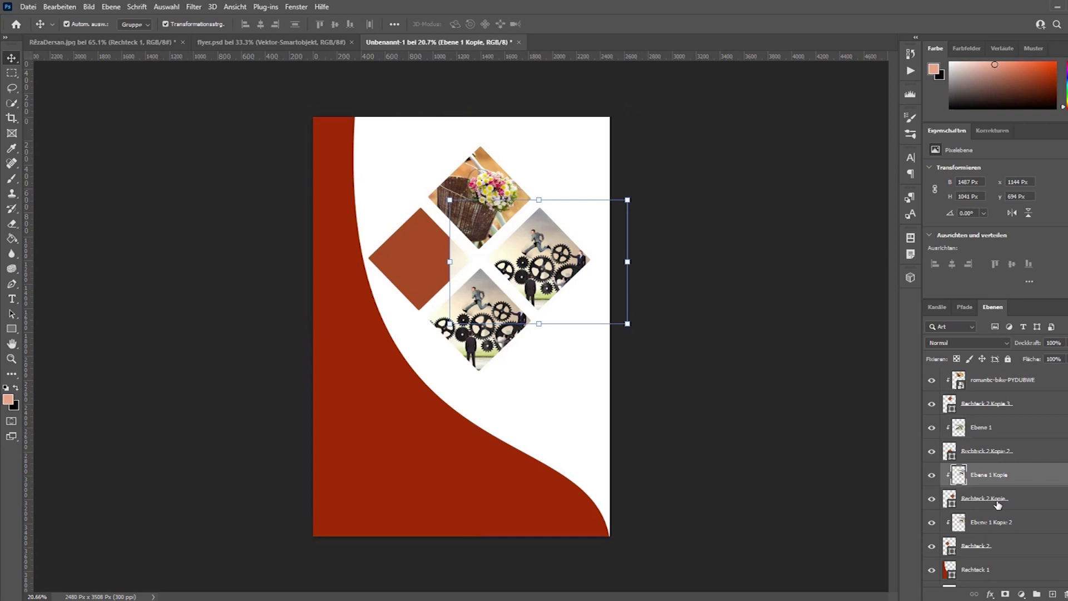
click(994, 523)
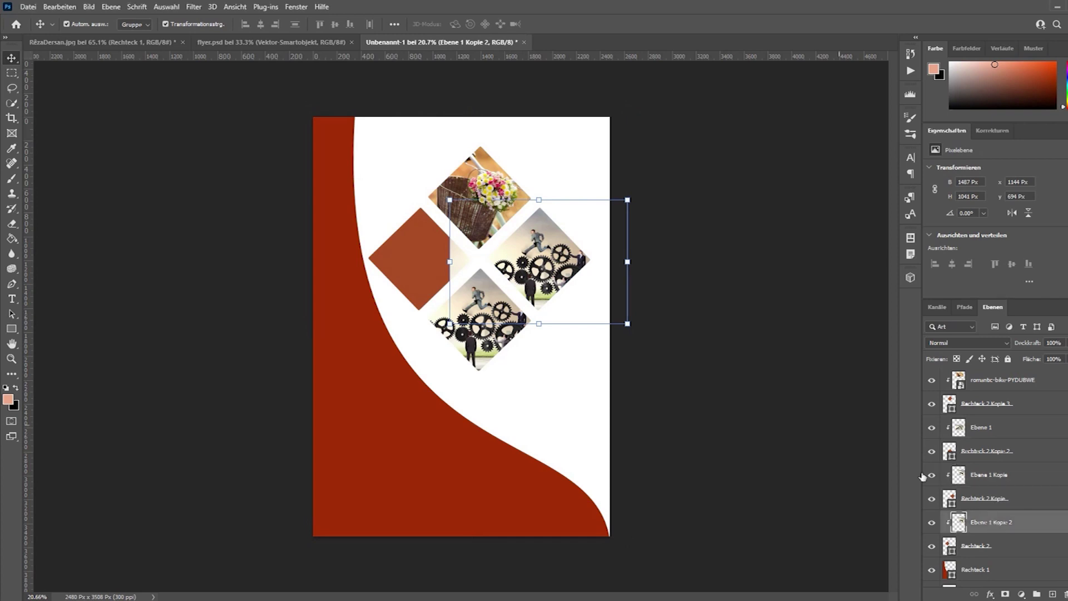
click(628, 199)
drag(551, 251, 440, 253)
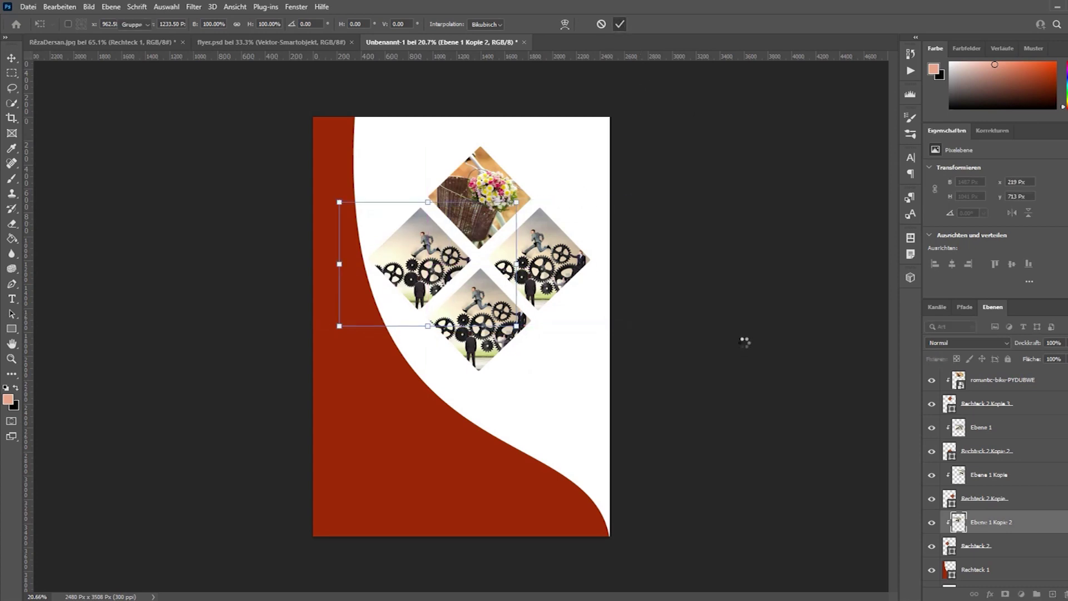
click(704, 426)
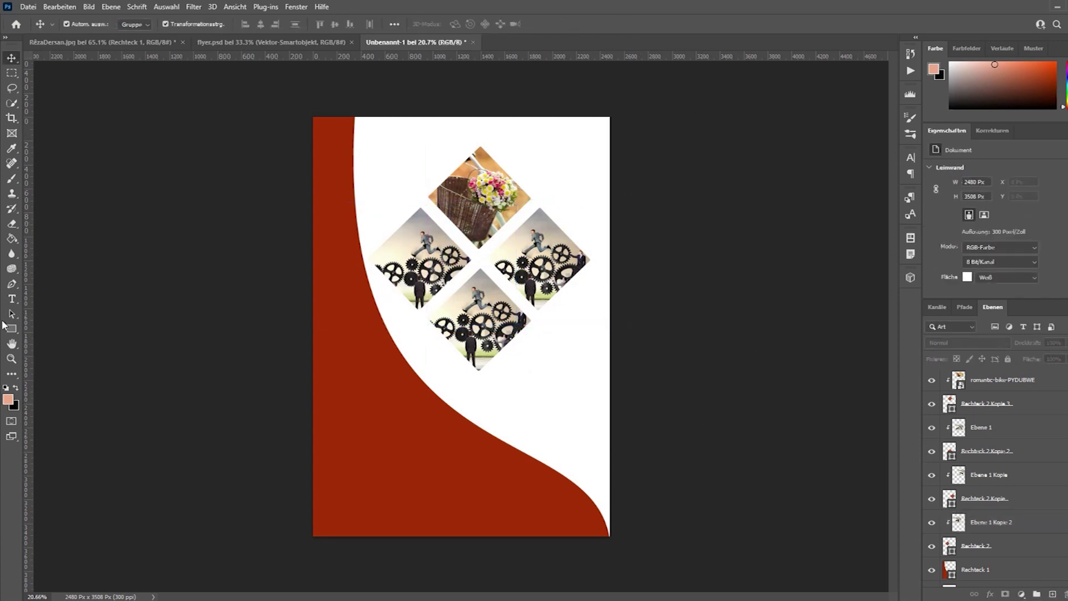
Type the title ÇERXA FELEKÊ near the top of the page.
click(8, 301)
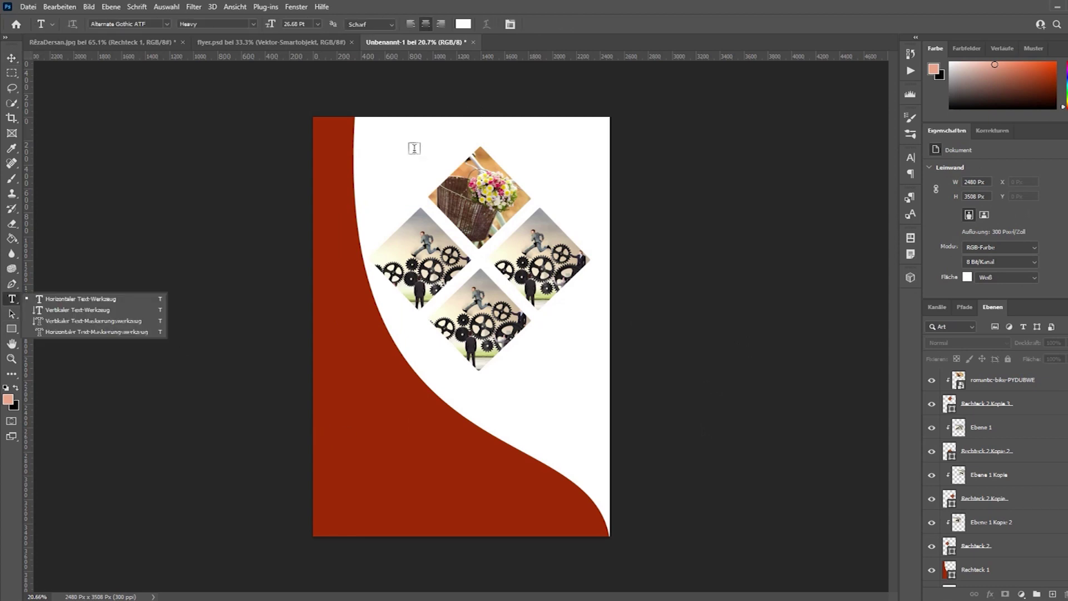
click(389, 187)
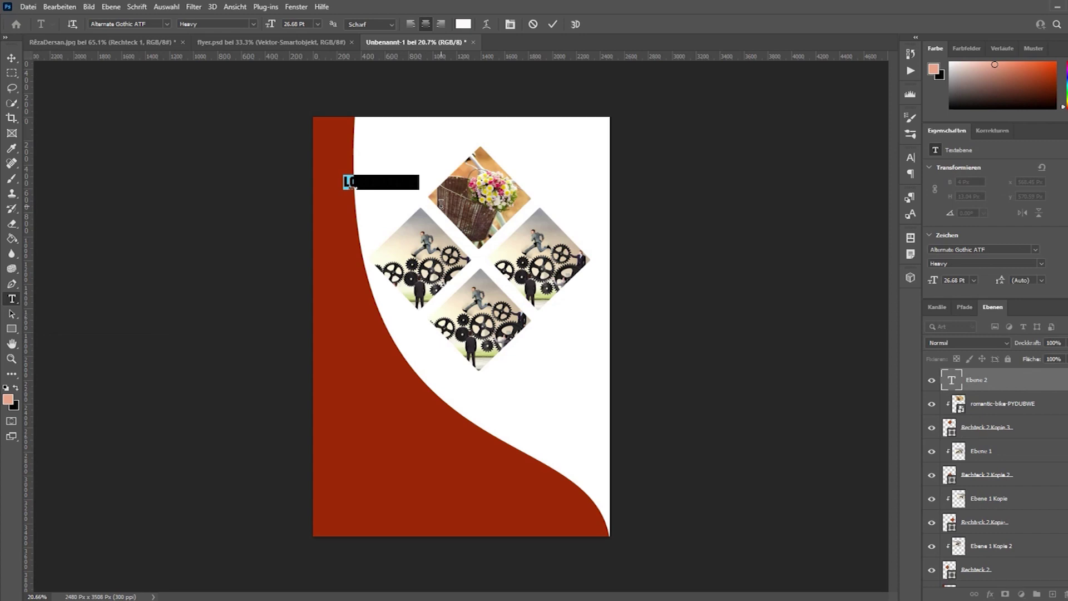
key(ctrl+Left)
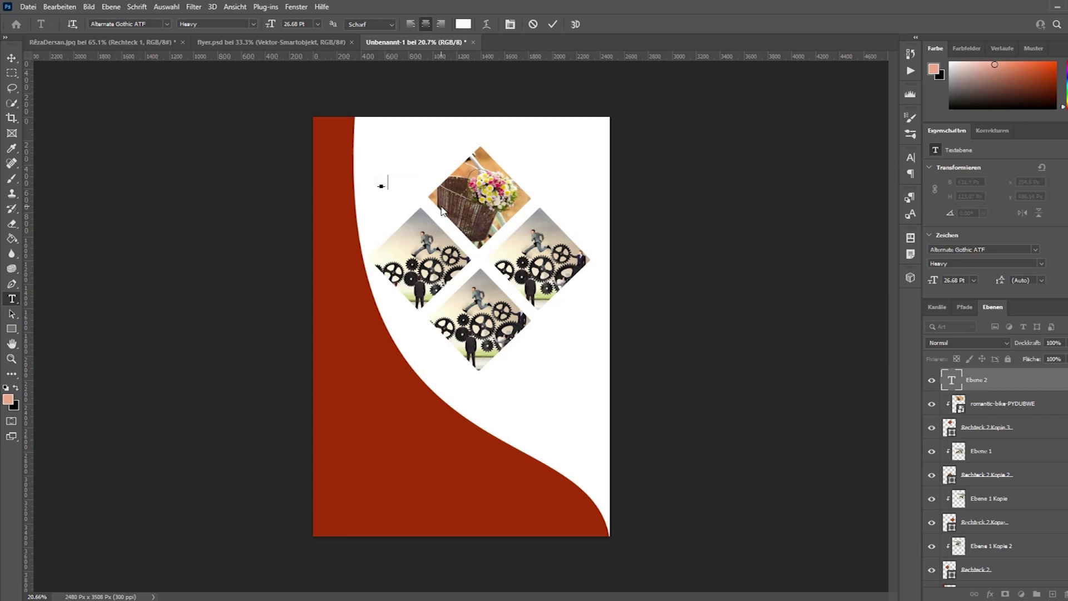
key(ctrl)
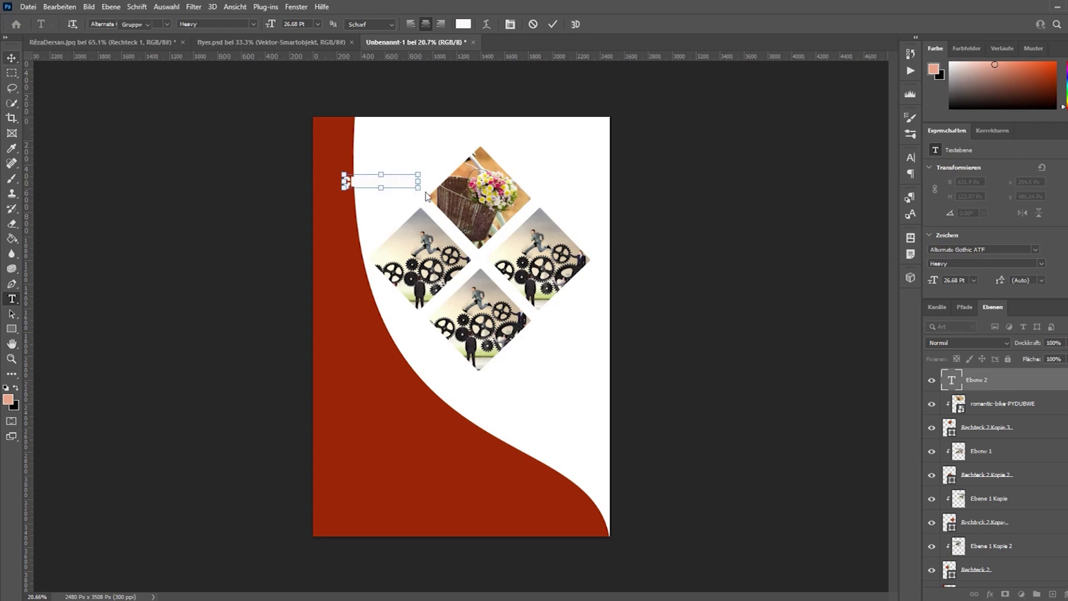
key(ctrl+Return)
Enlarge the title, move it to the top of the page, then select the bike photo layer.
drag(397, 185, 491, 154)
click(443, 144)
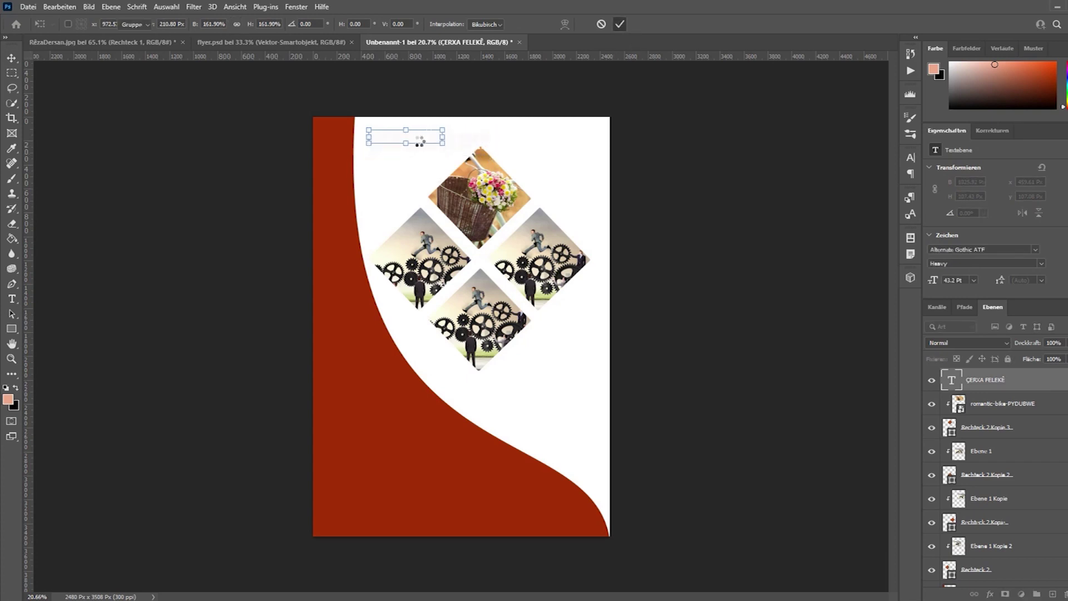
key(Return)
drag(417, 148, 569, 148)
click(760, 200)
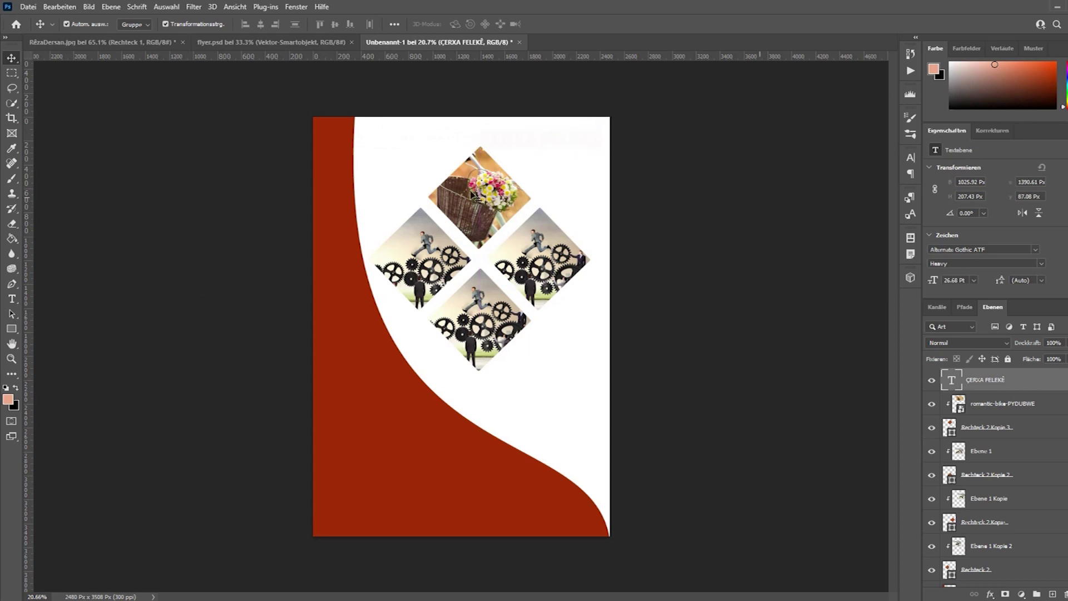
click(1001, 408)
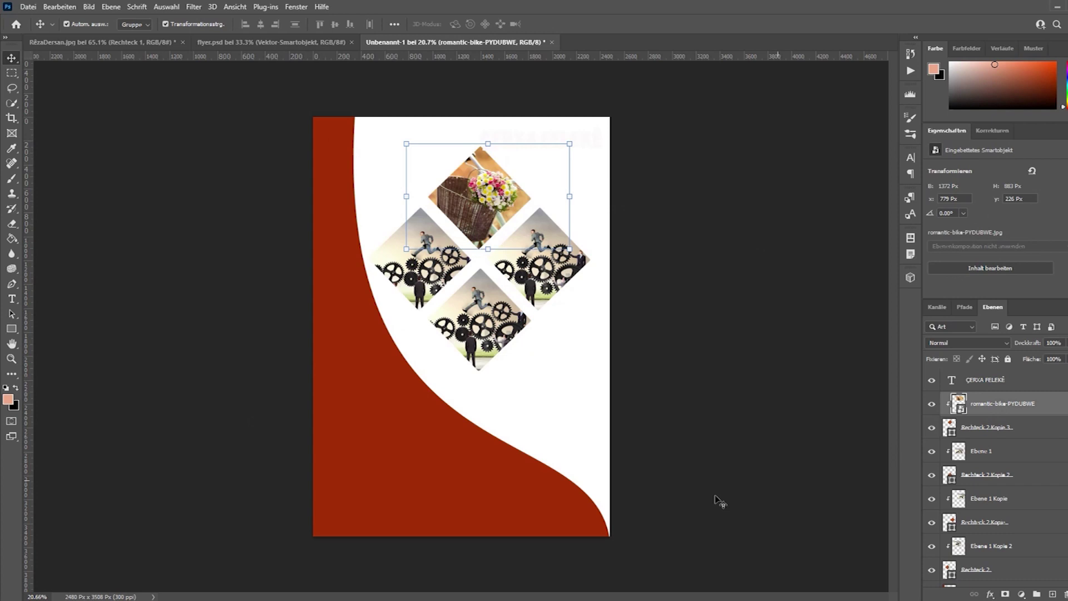
Group the bike photo and the bottom gears photo, each with its own diamond.
scroll(1007, 440, down, 2)
scroll(1007, 440, up, 2)
click(986, 432)
click(989, 406)
click(988, 429)
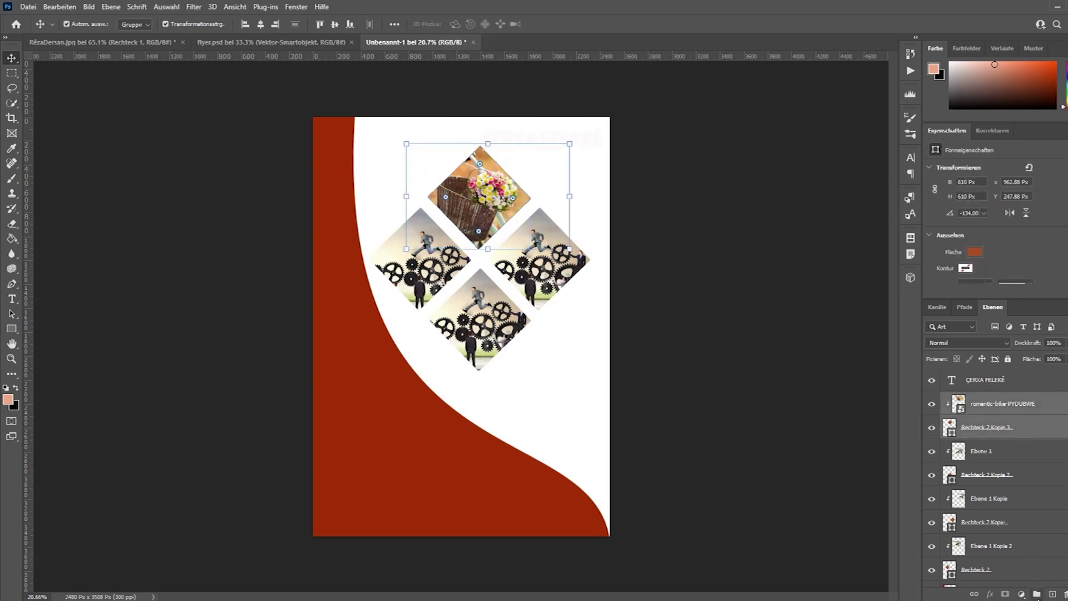
click(1037, 594)
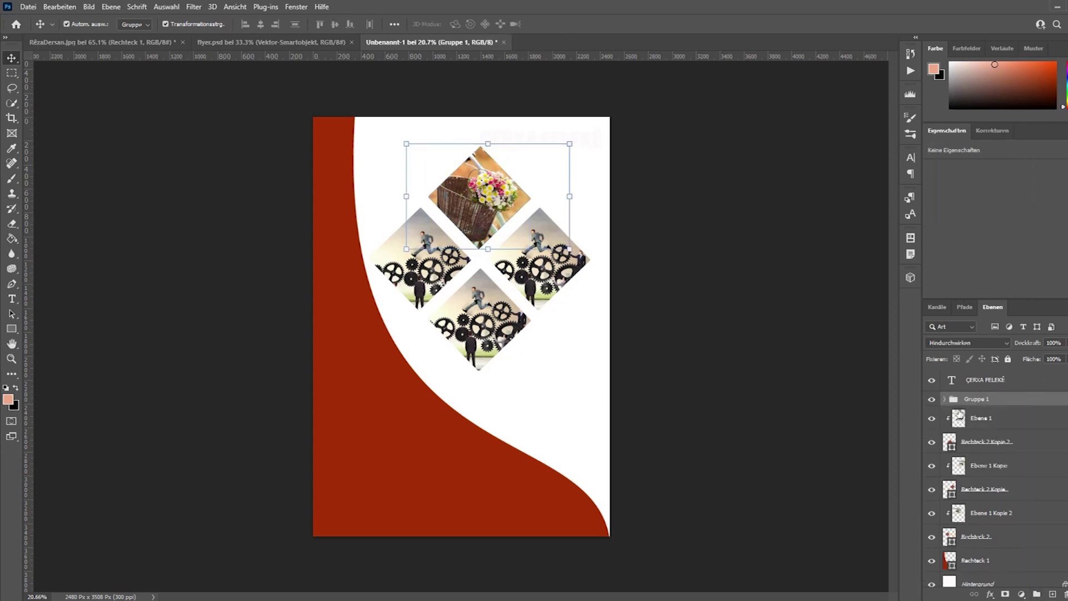
click(980, 419)
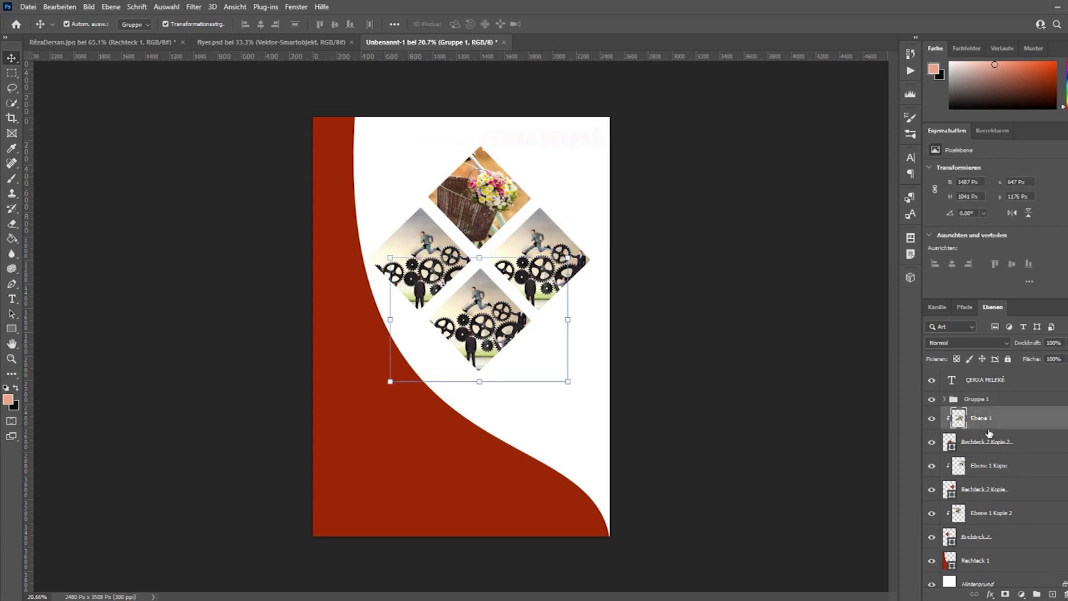
ctrl+click(978, 444)
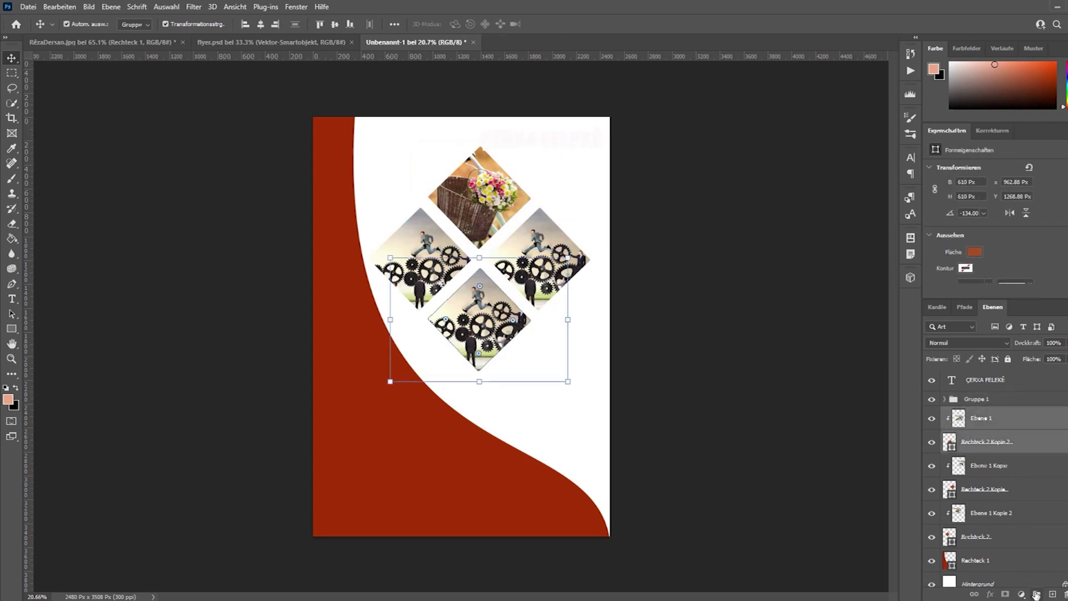
key(ctrl+g)
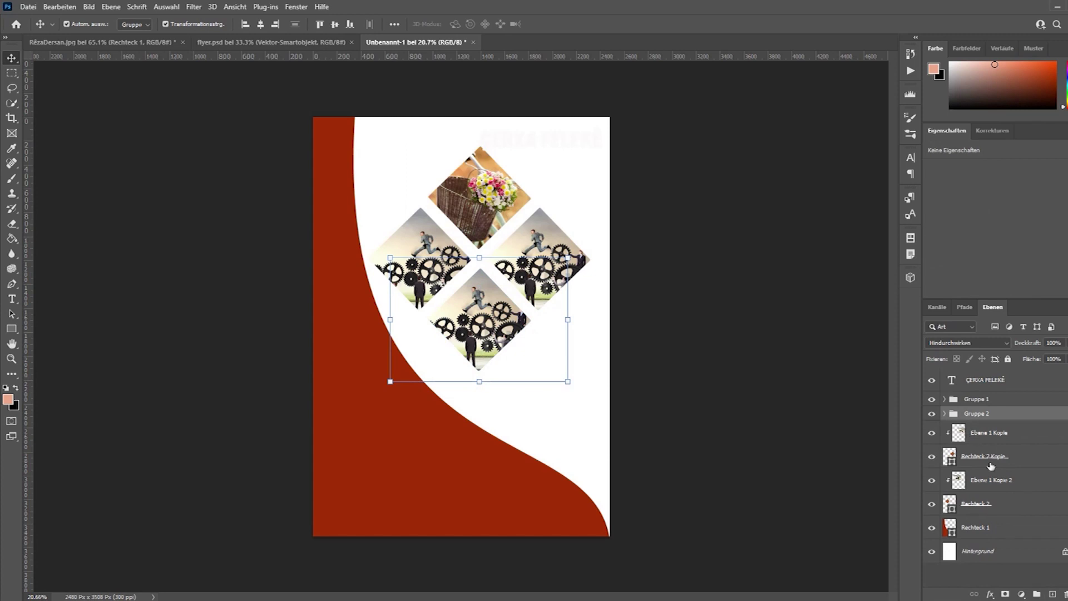
Group the right and left gears photos, each with its own diamond.
click(989, 433)
ctrl+click(985, 456)
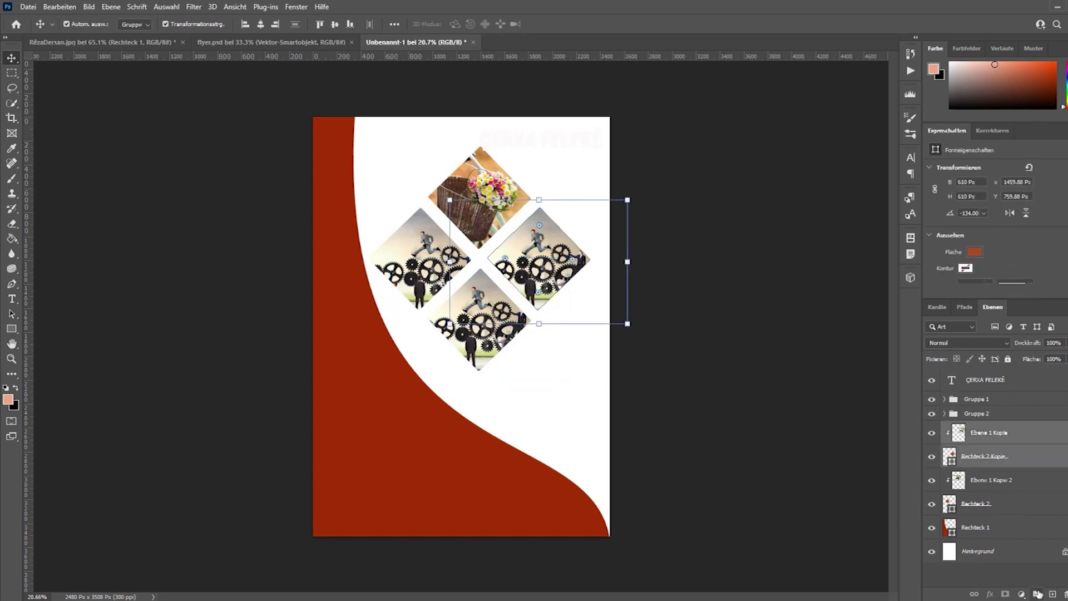
click(1038, 593)
click(987, 447)
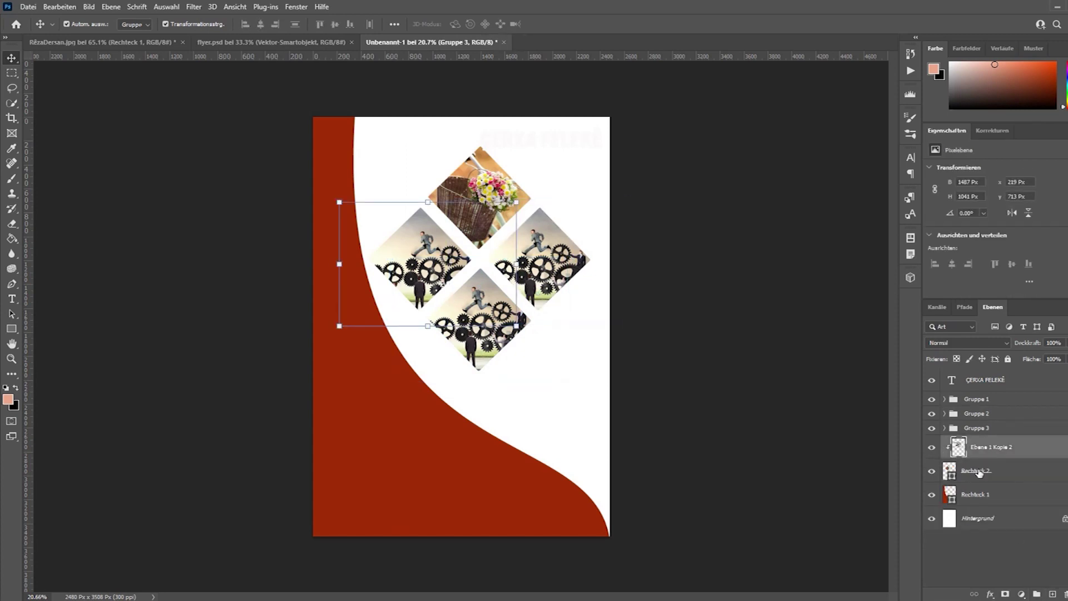
ctrl+click(979, 472)
click(1038, 594)
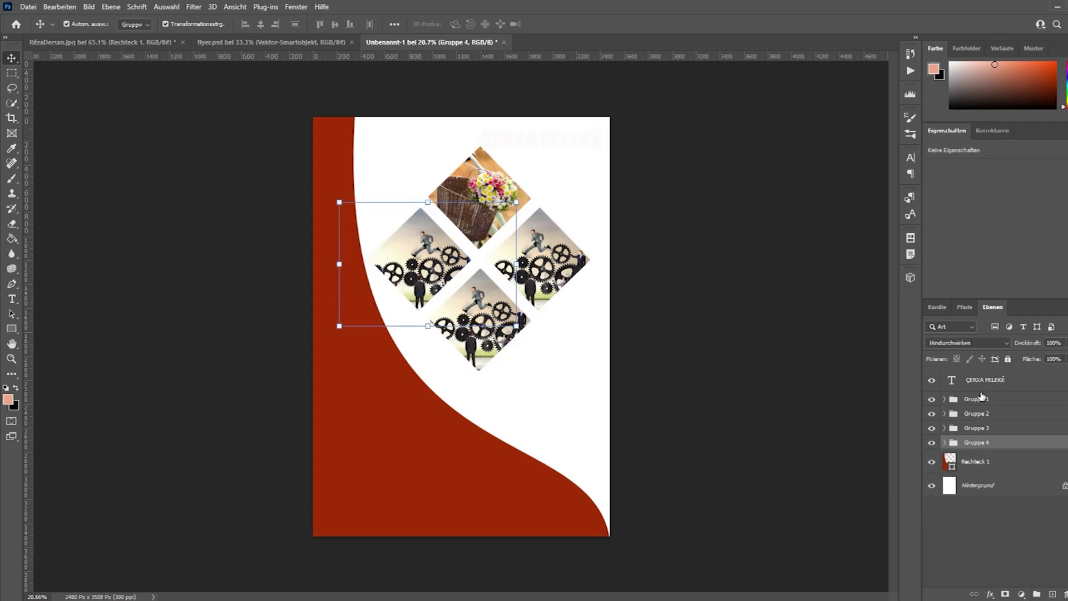
Combine the four photo groups into one group named wêne.
click(980, 400)
shift+click(978, 443)
click(1038, 593)
click(976, 399)
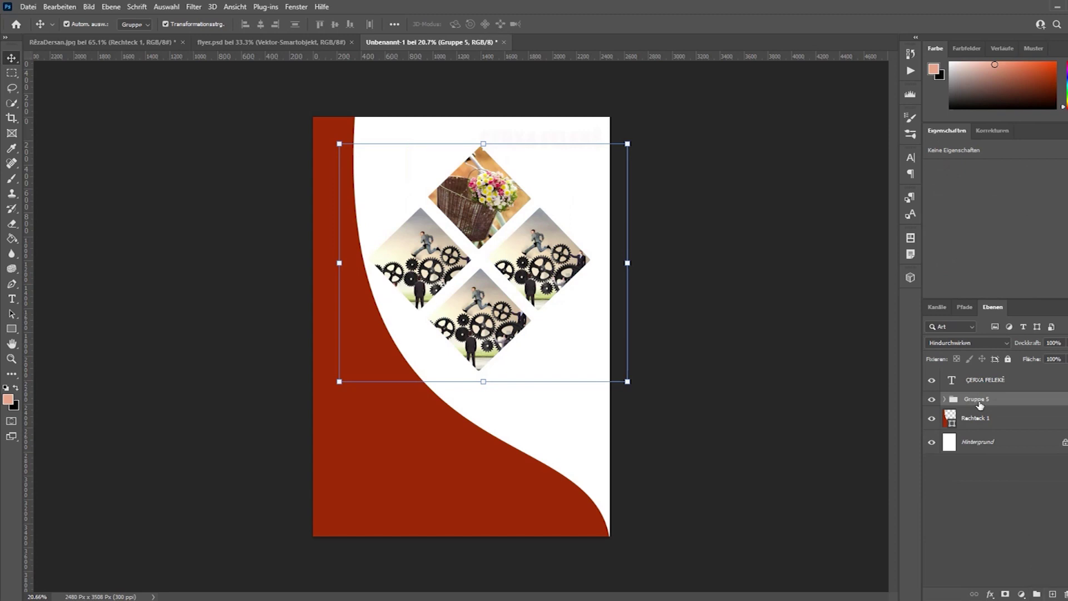
double_click(977, 399)
text(wêne)
key(Return)
Set auto-select to groups and move the photo cluster down and right.
click(125, 26)
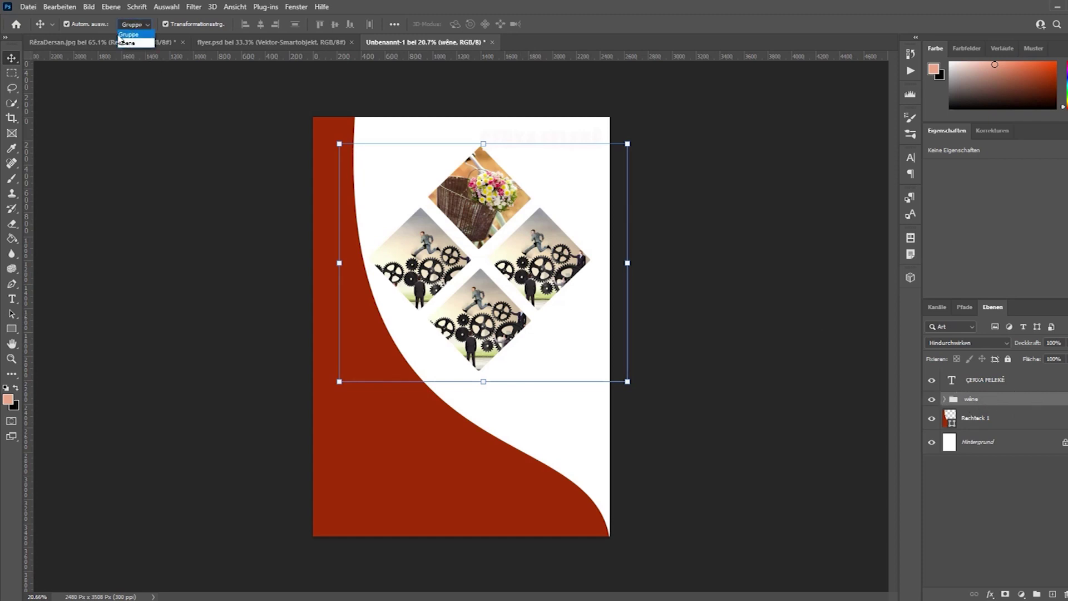
click(135, 35)
drag(517, 244, 413, 163)
Draw a rectangle across the top of the flyer over the title area.
click(563, 146)
click(531, 157)
click(12, 328)
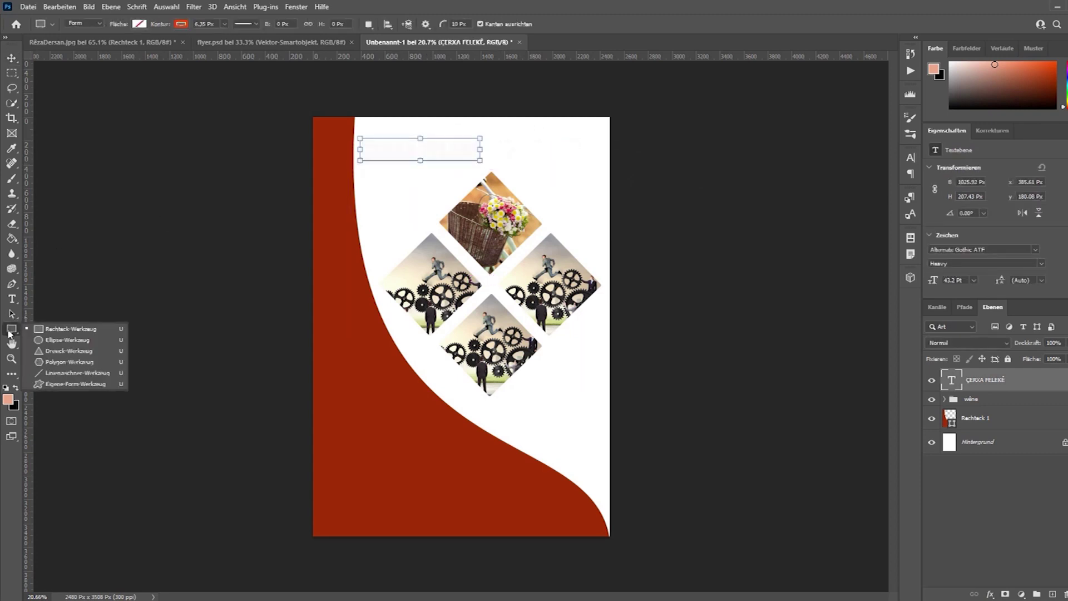
drag(290, 131, 520, 165)
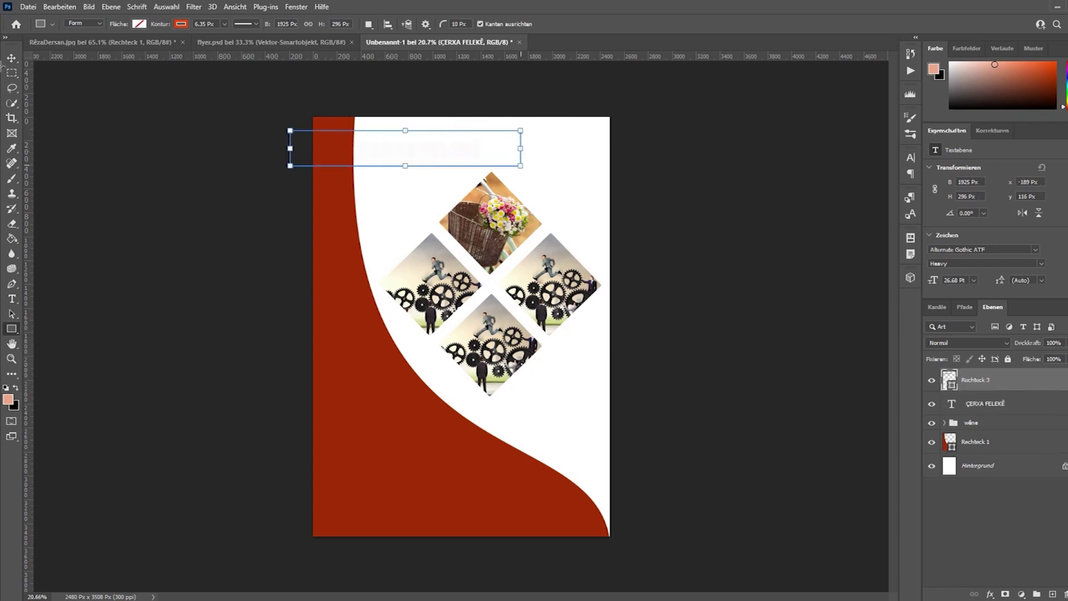
key(v)
click(11, 330)
Remove the banner's outline and fill it with red sampled from the curved background.
click(186, 26)
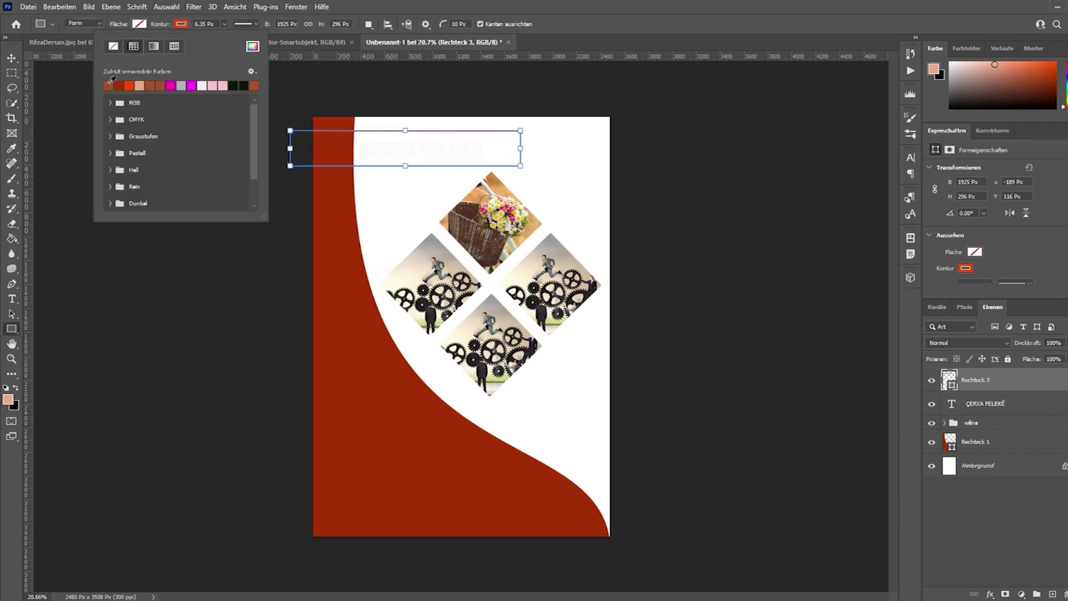
click(113, 47)
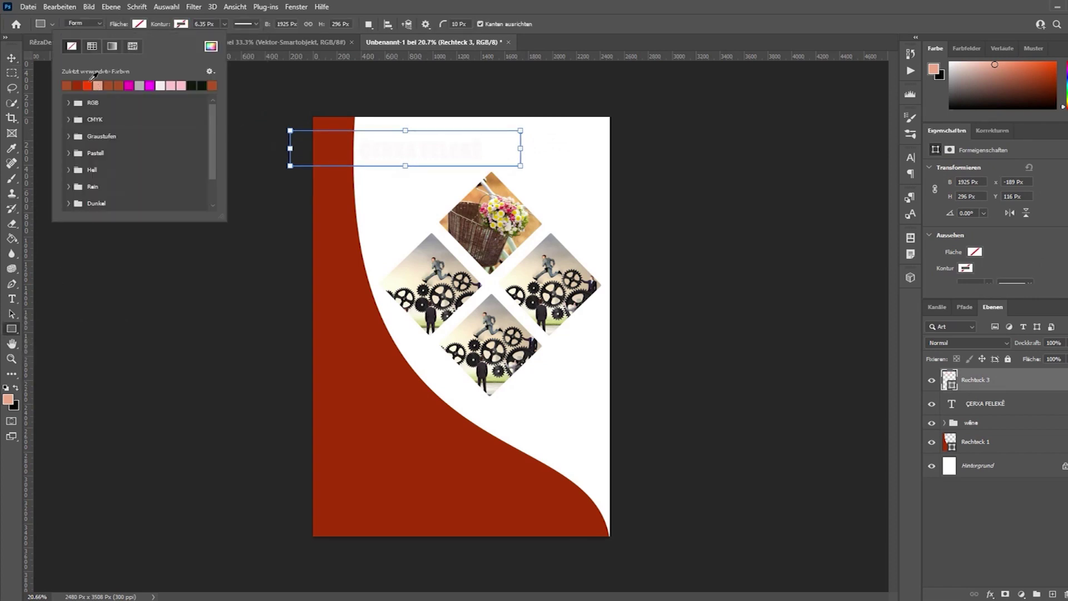
click(88, 84)
click(80, 87)
click(11, 59)
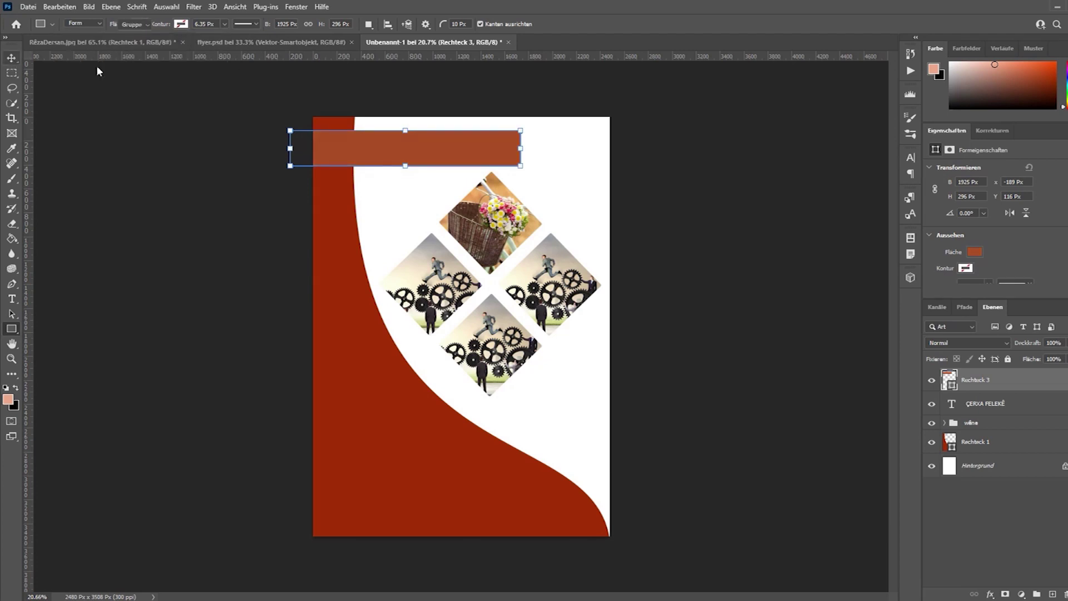
click(11, 329)
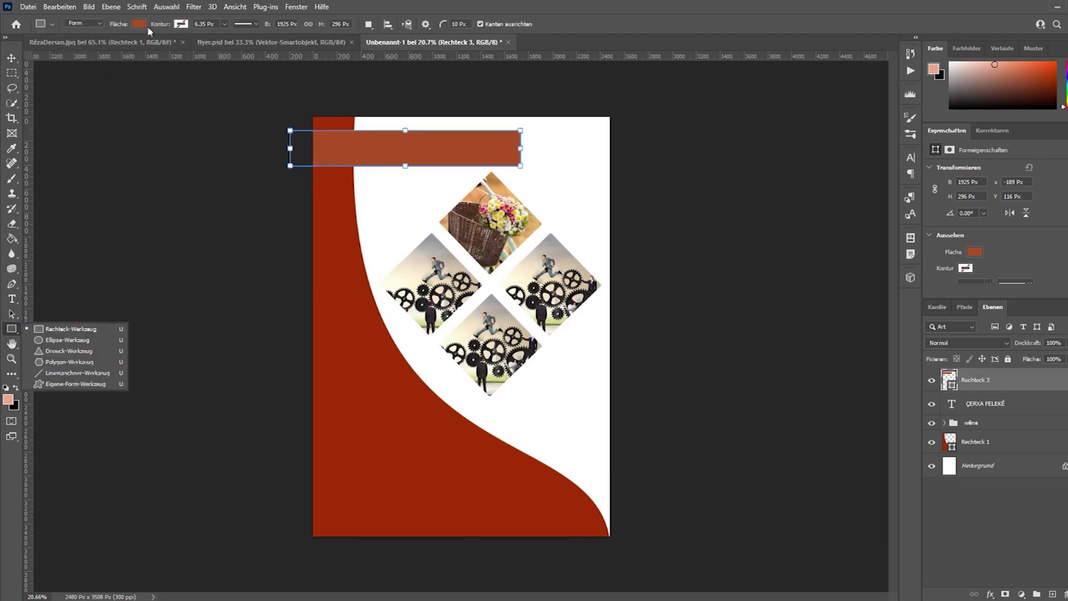
click(138, 26)
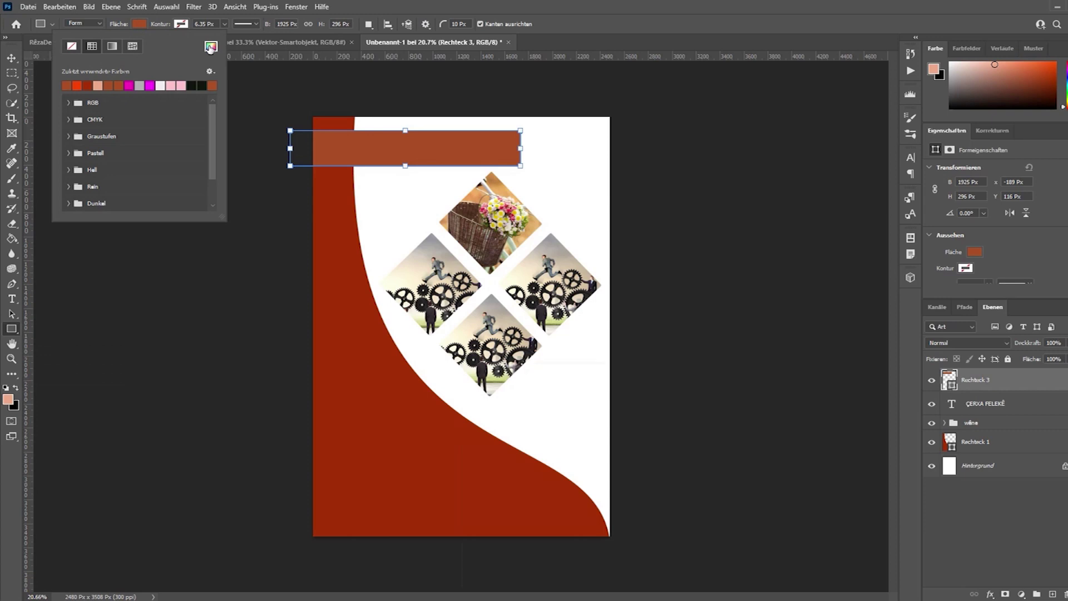
click(210, 48)
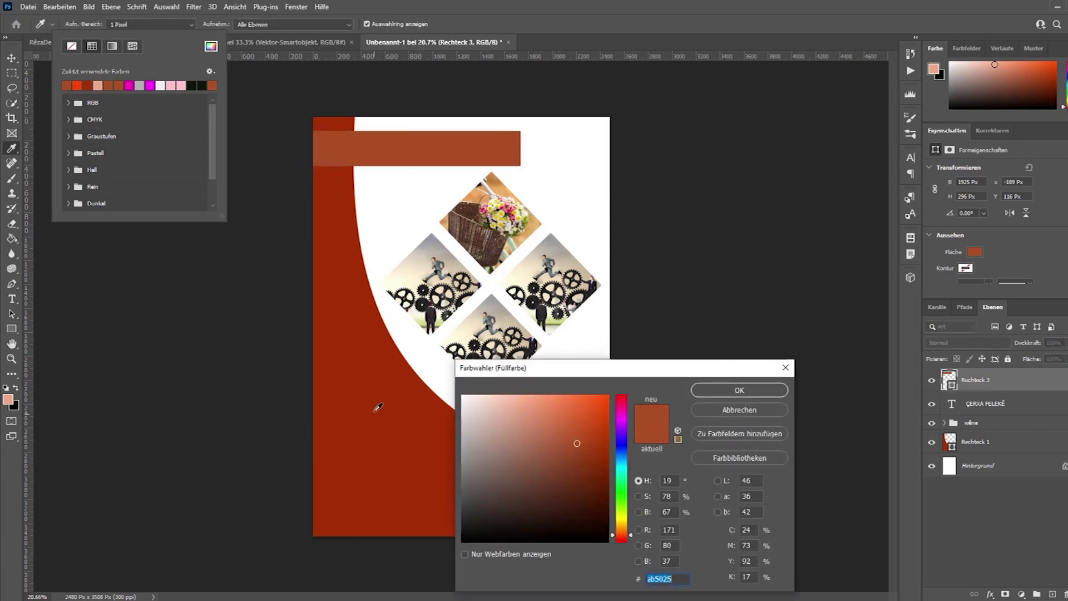
click(374, 377)
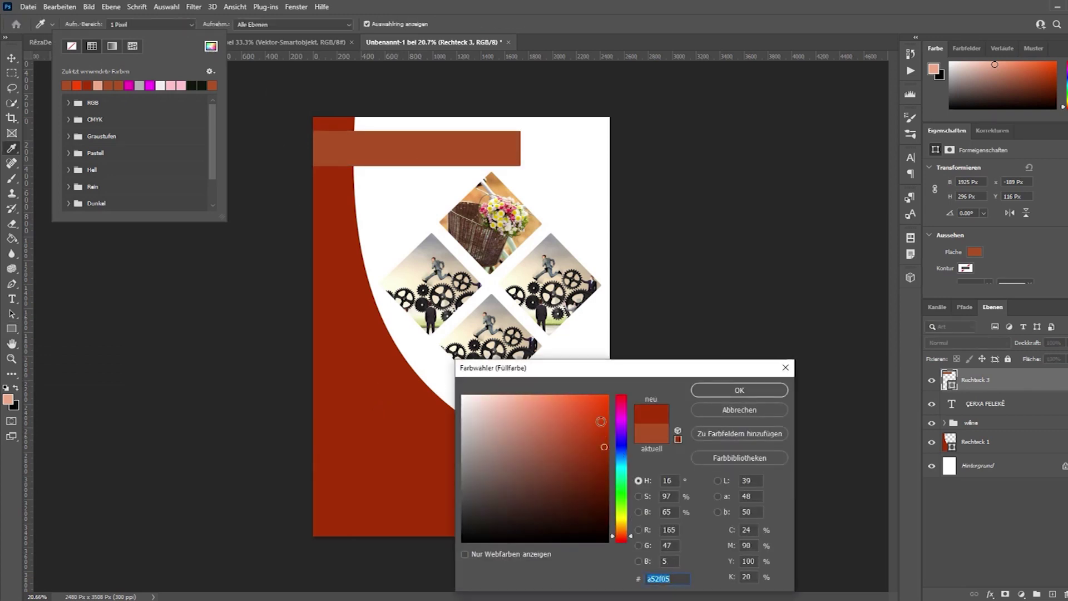
click(723, 391)
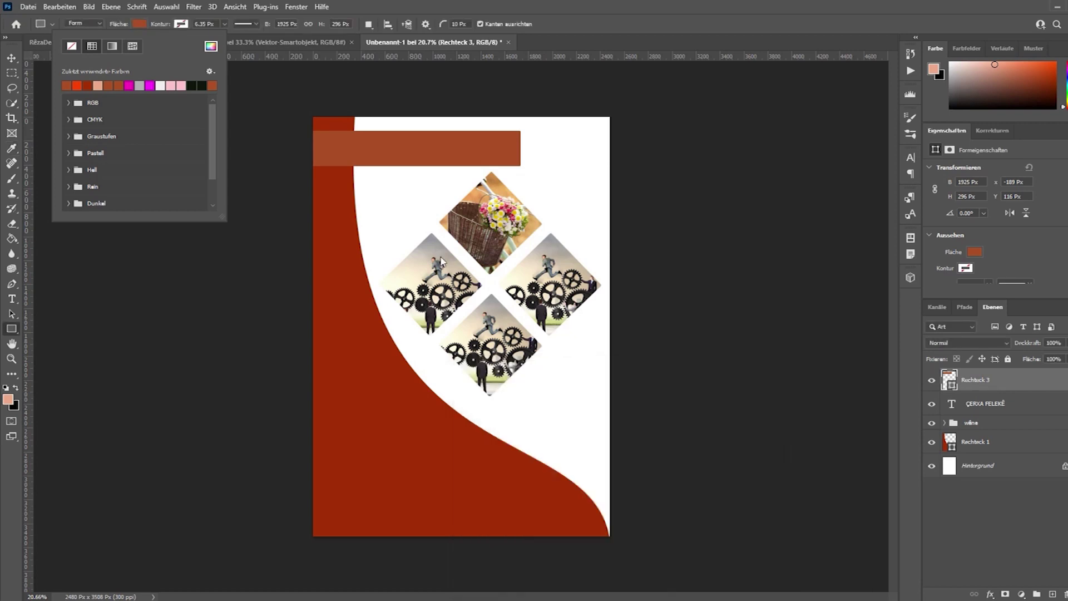
click(12, 59)
Darken the banner's fill to a very dark red-brown, #511a07.
click(728, 174)
click(384, 149)
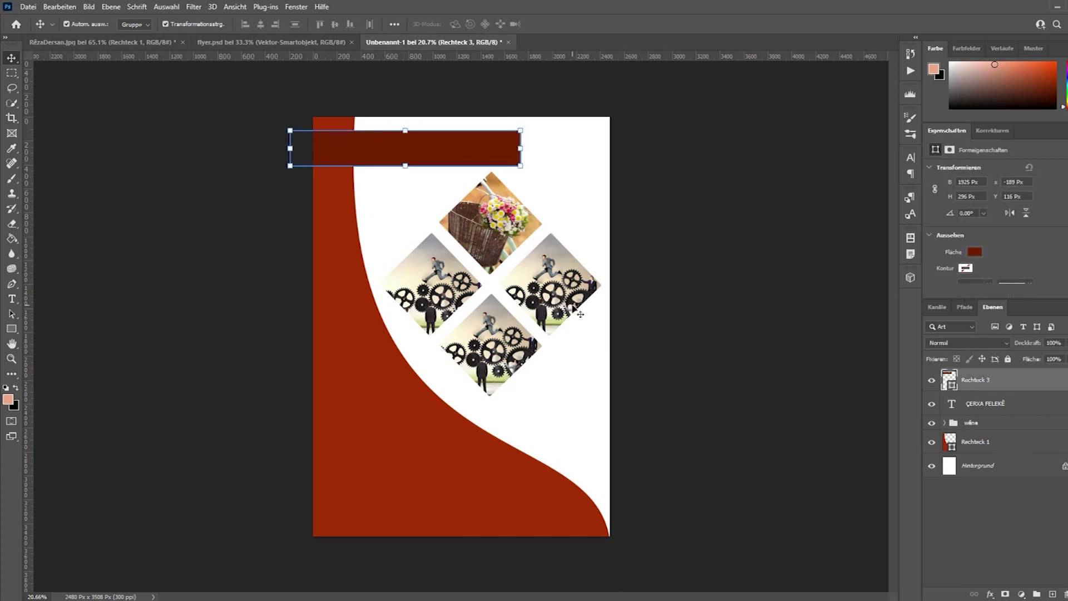
click(12, 329)
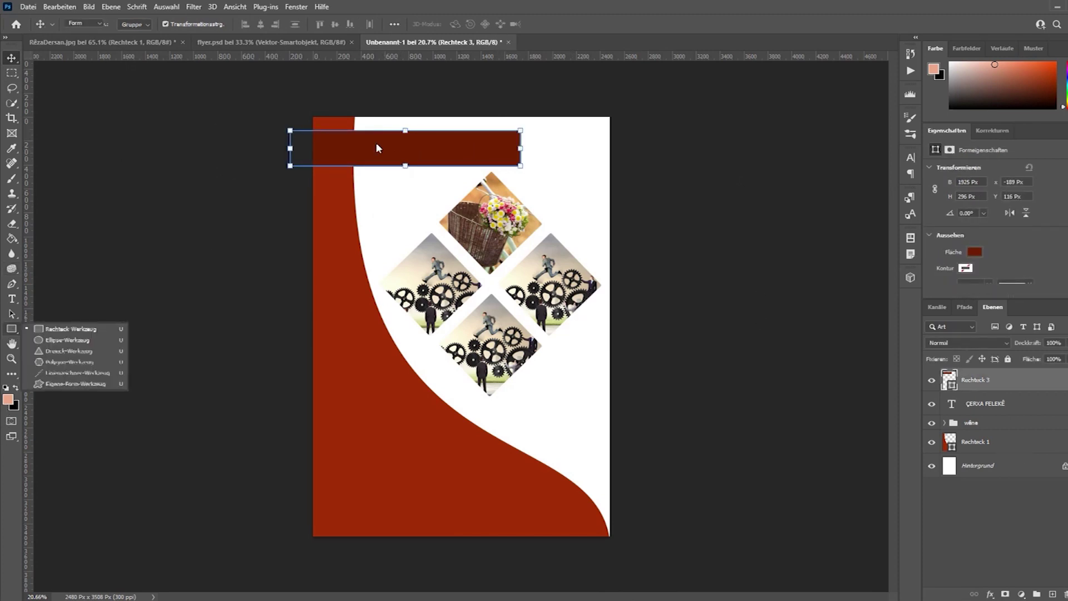
click(11, 59)
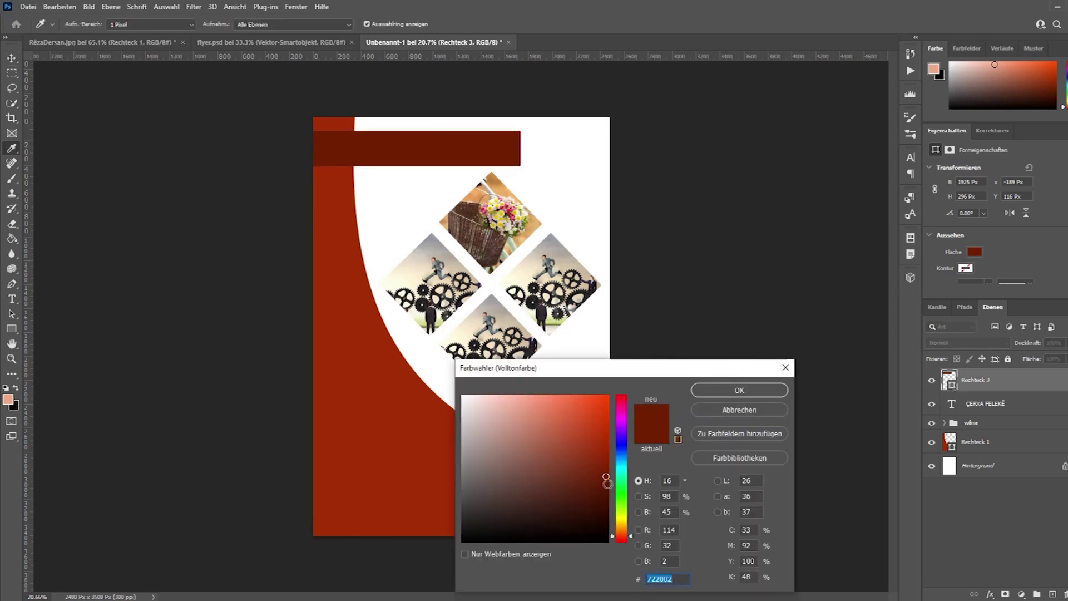
click(593, 480)
click(597, 496)
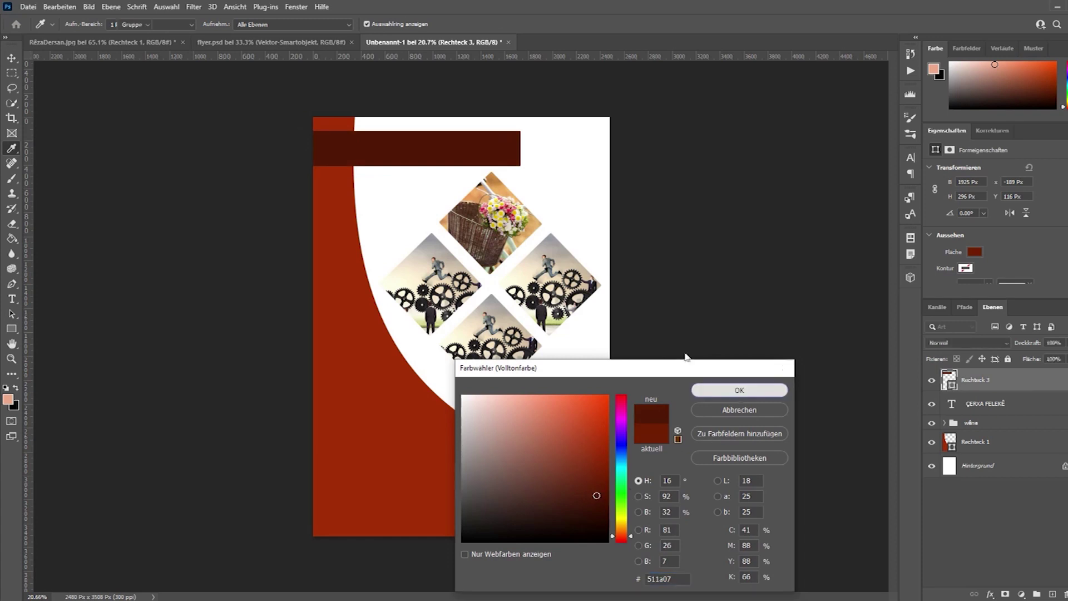
click(739, 390)
Move the ÇERXA FELEKÊ text layer above Rechteck 3 and nudge the title slightly up on the banner.
drag(992, 405, 986, 372)
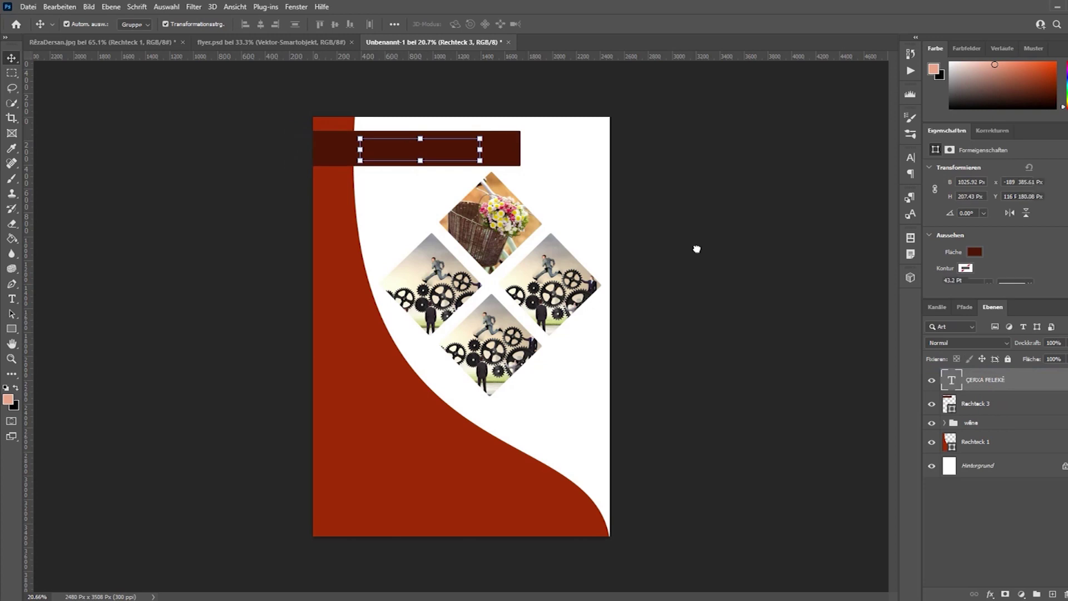
click(742, 230)
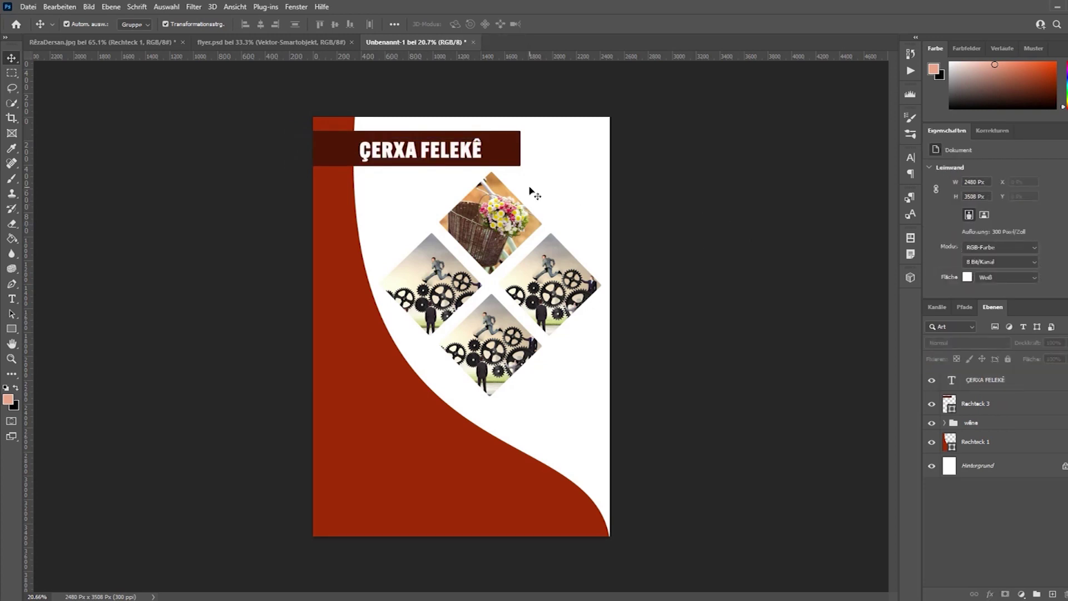
click(472, 154)
drag(471, 154, 474, 149)
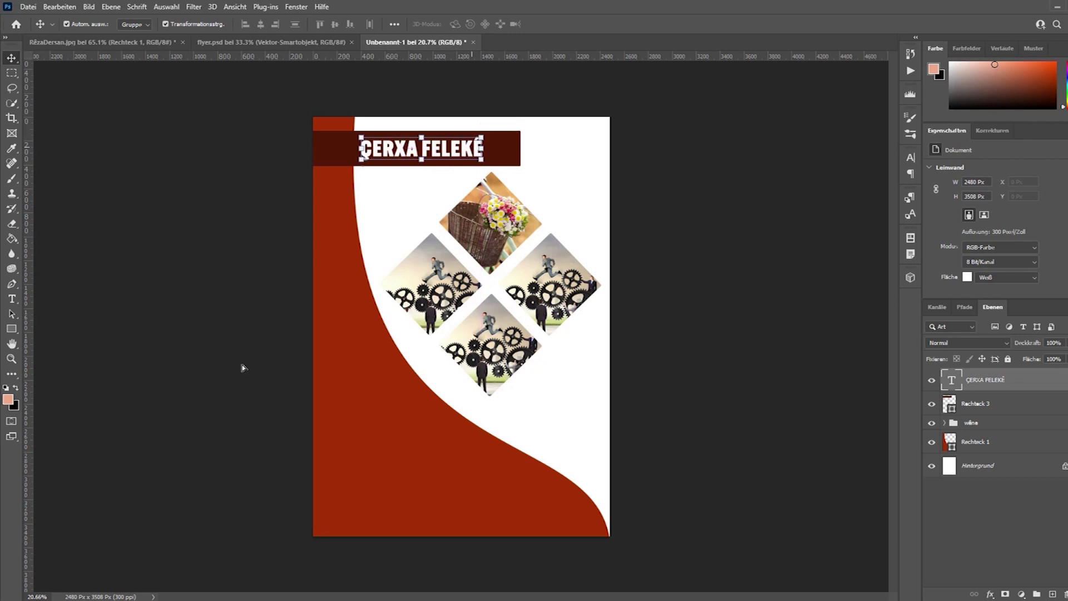
click(297, 283)
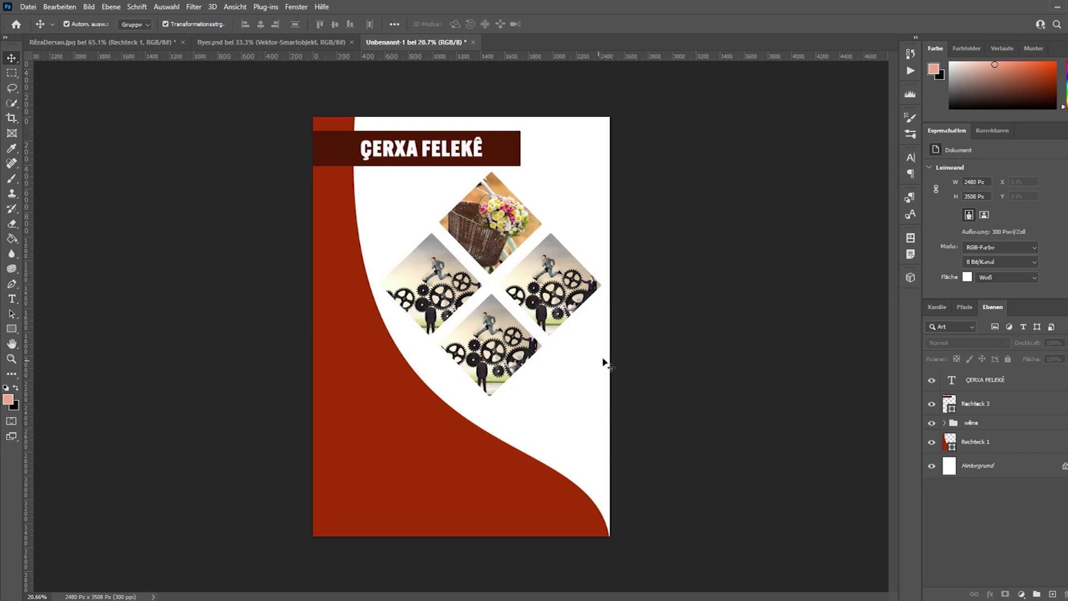
Unlock Hintergrund and add a light peach (#f6cfbc) Farbfläche fill layer above it.
click(1064, 466)
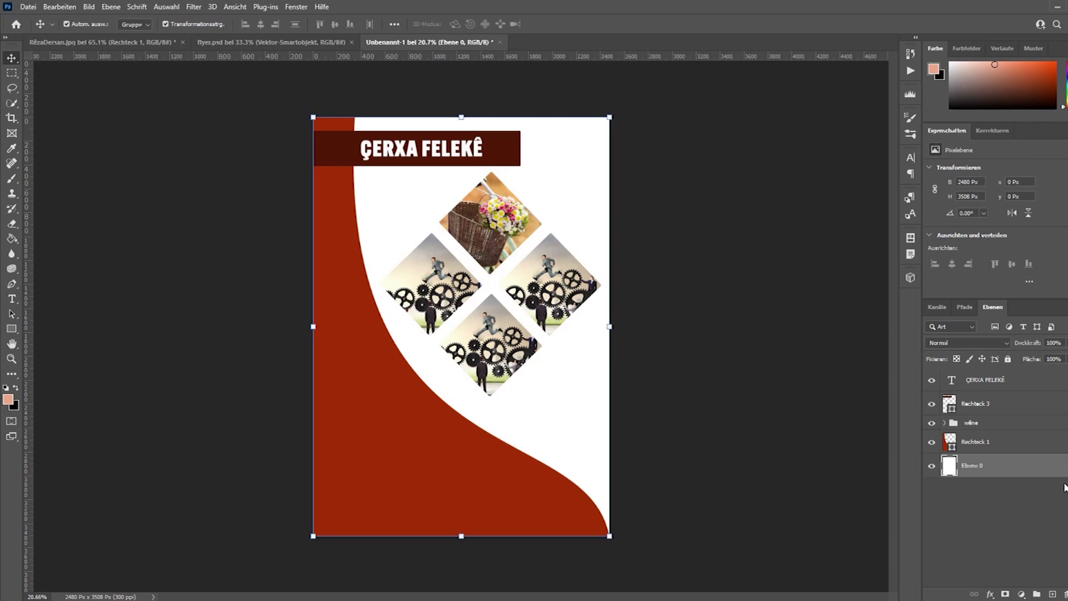
click(791, 412)
click(1045, 472)
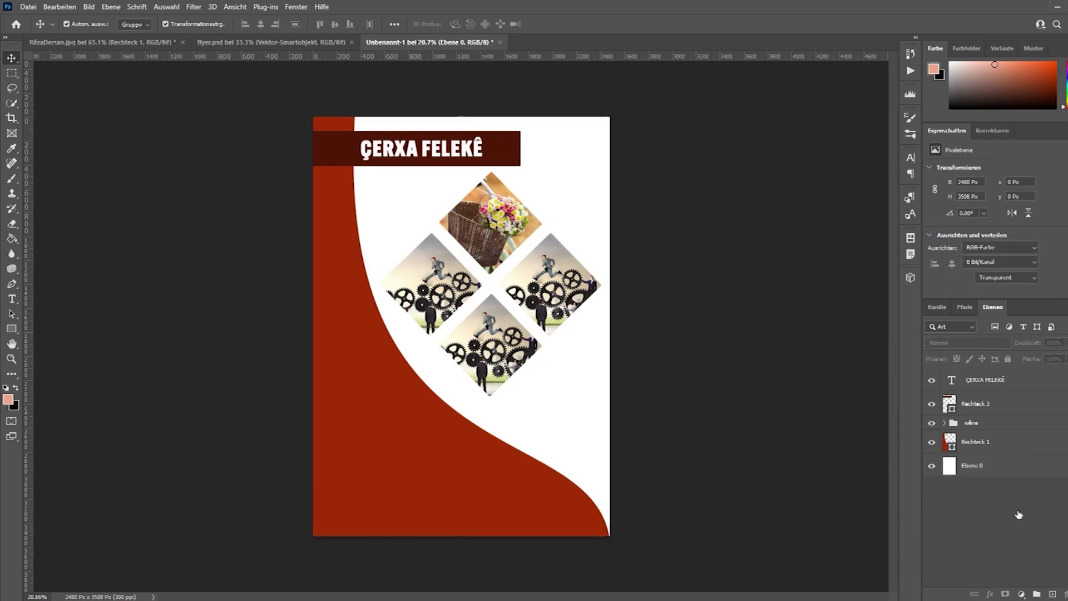
click(1021, 594)
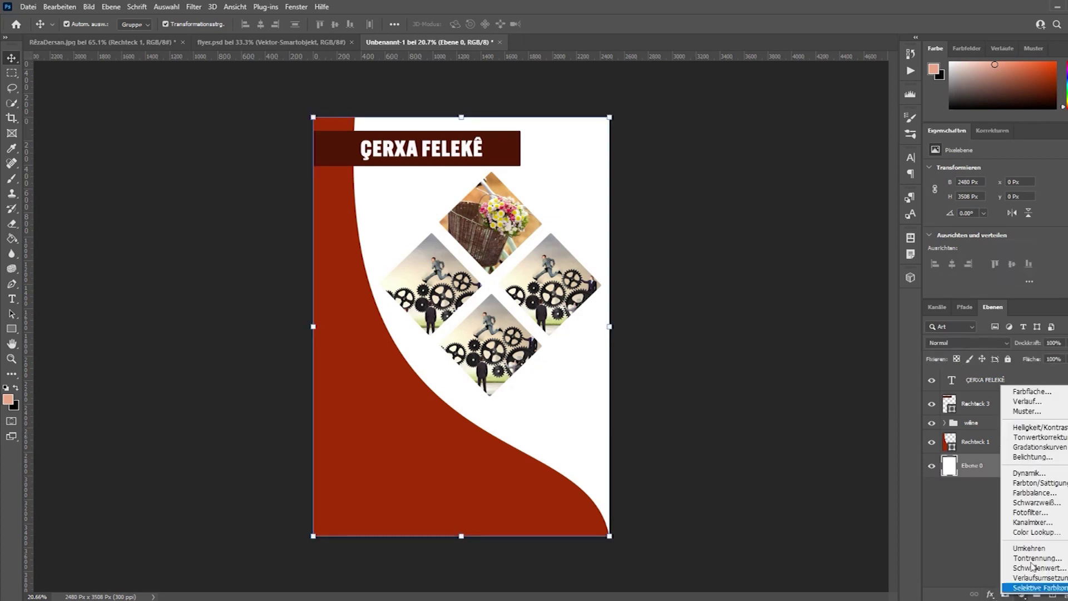
click(1032, 392)
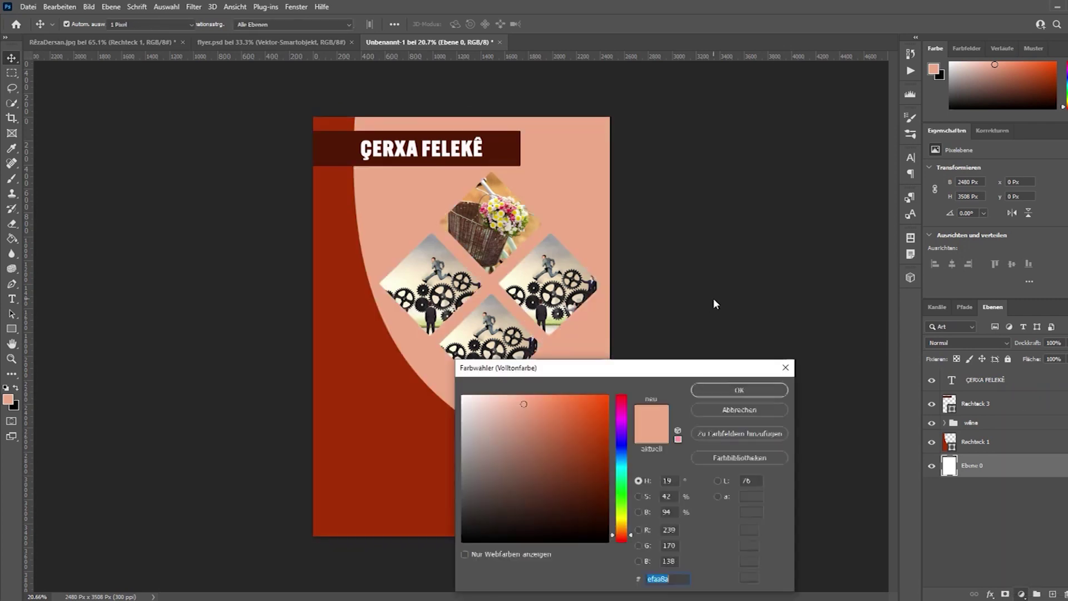
drag(498, 402, 496, 400)
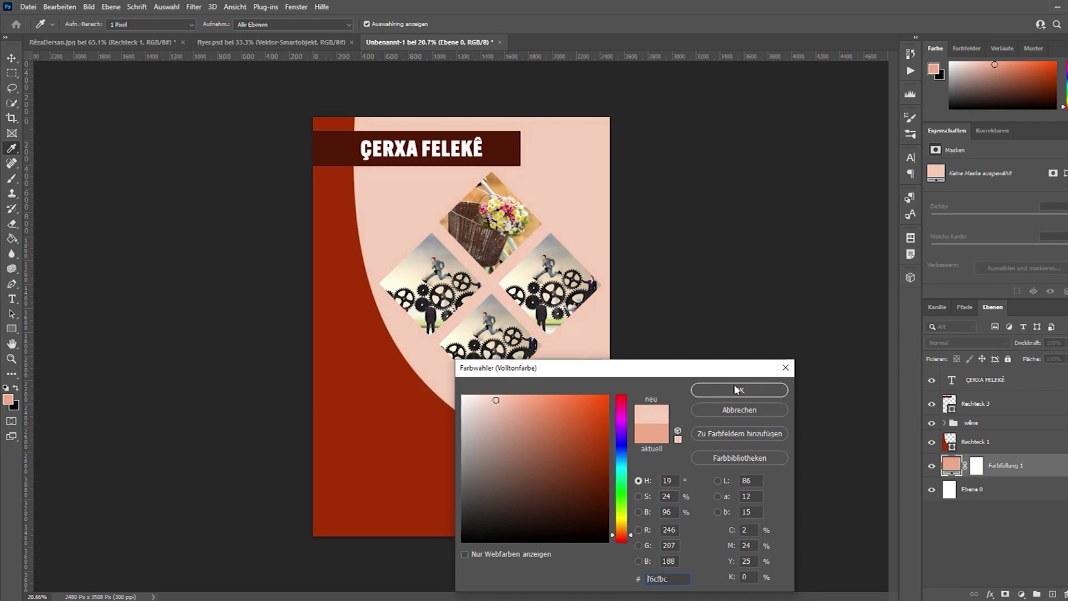
click(737, 389)
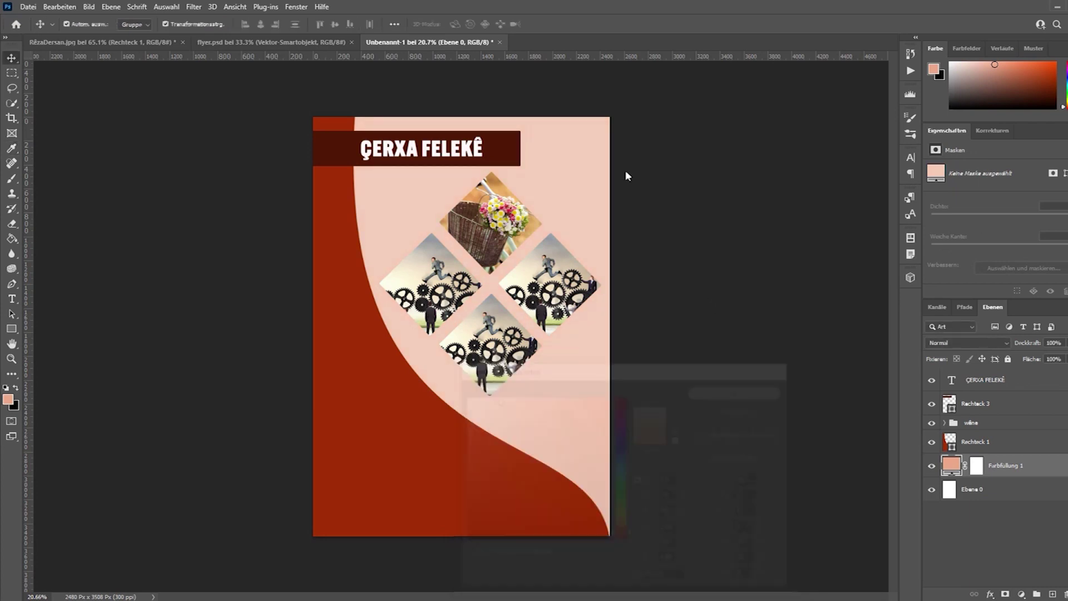
click(743, 310)
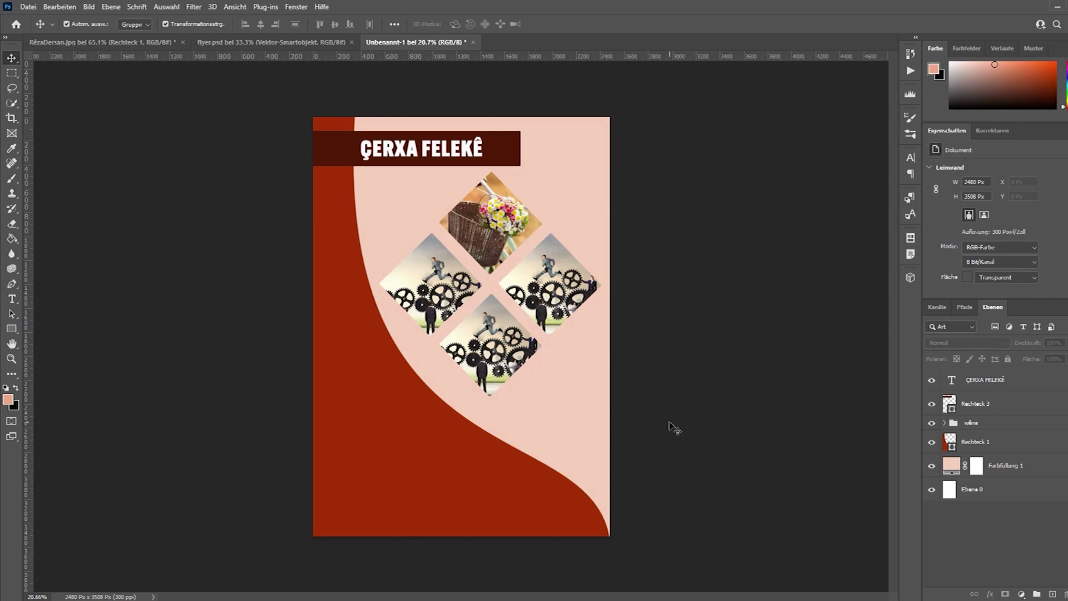
click(13, 301)
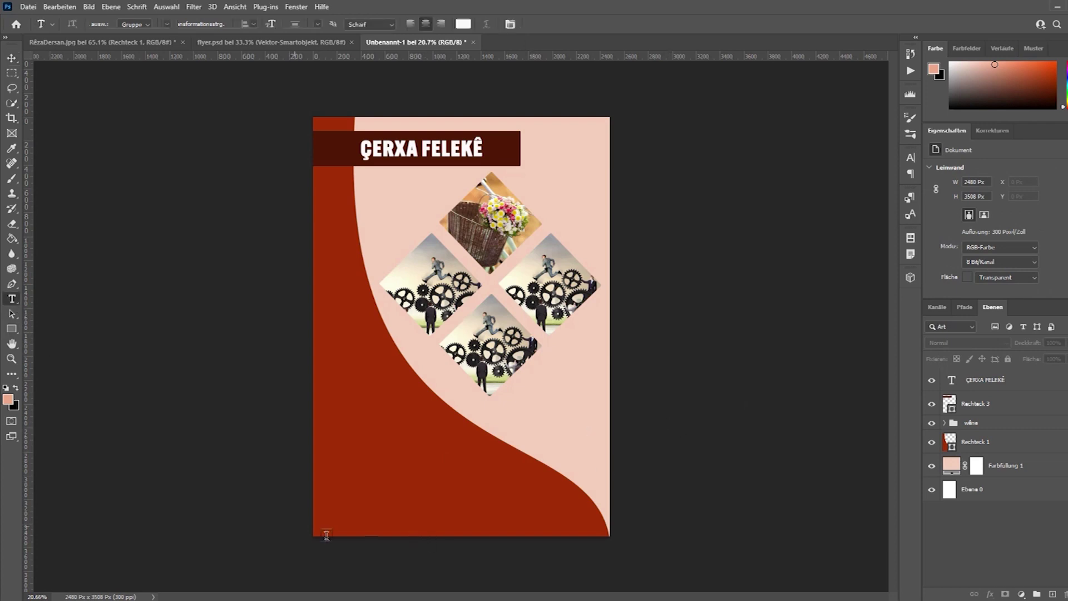
click(331, 494)
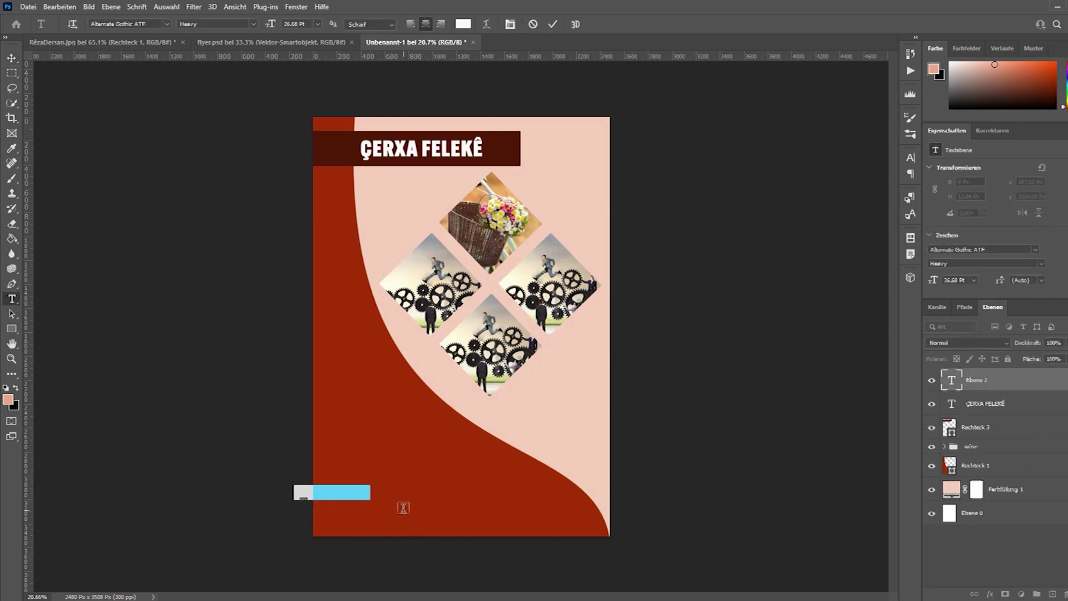
key(BackSpace)
text(www.)
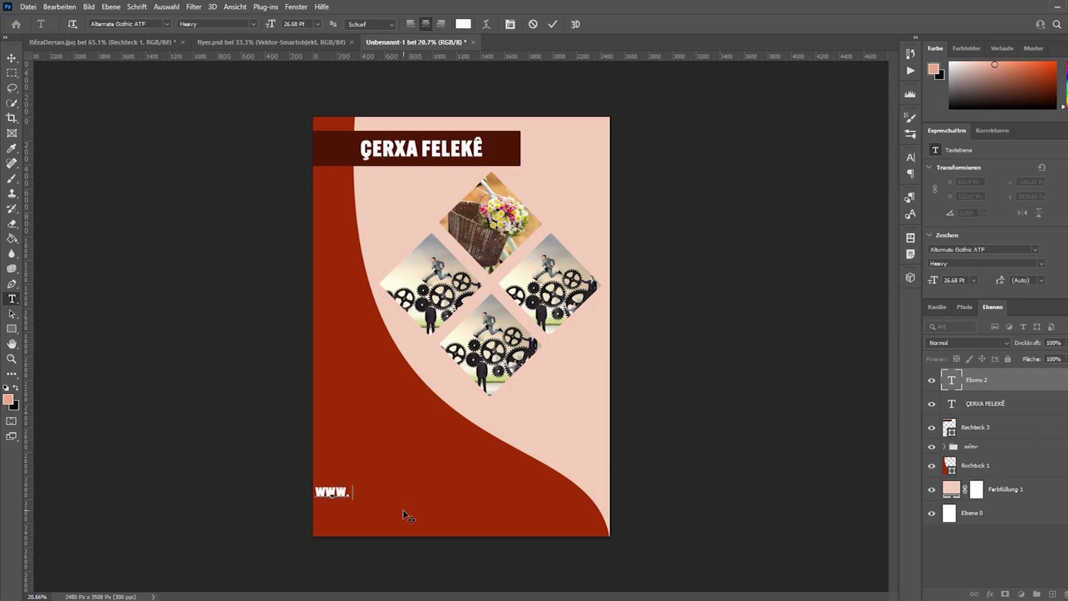
text(AGIRIS)
key(BackSpace)
text(LART)
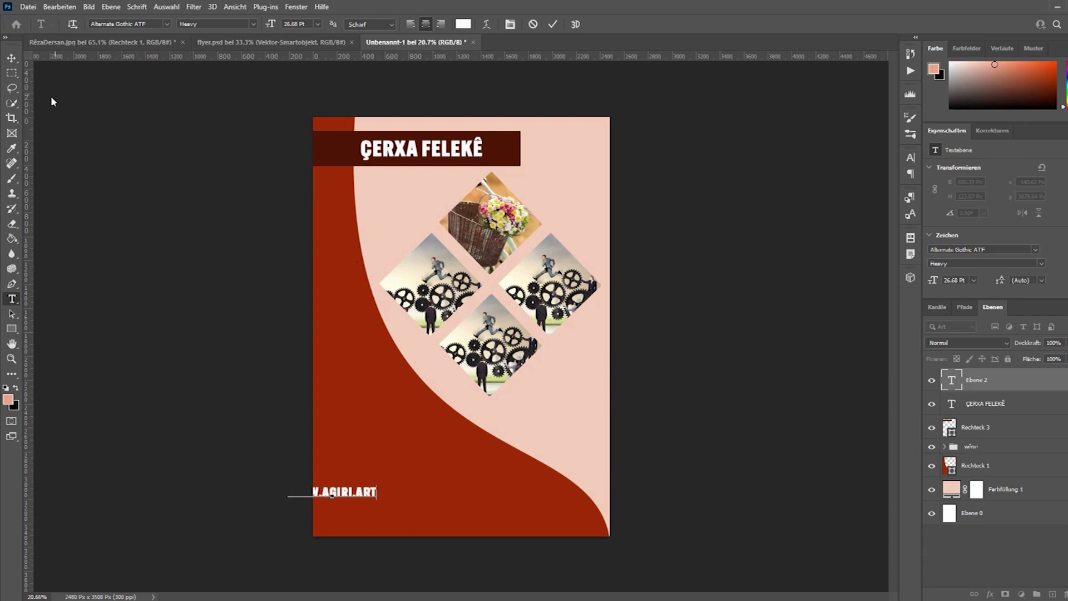
Move the web address onto the red curve near the flyer's bottom.
click(11, 58)
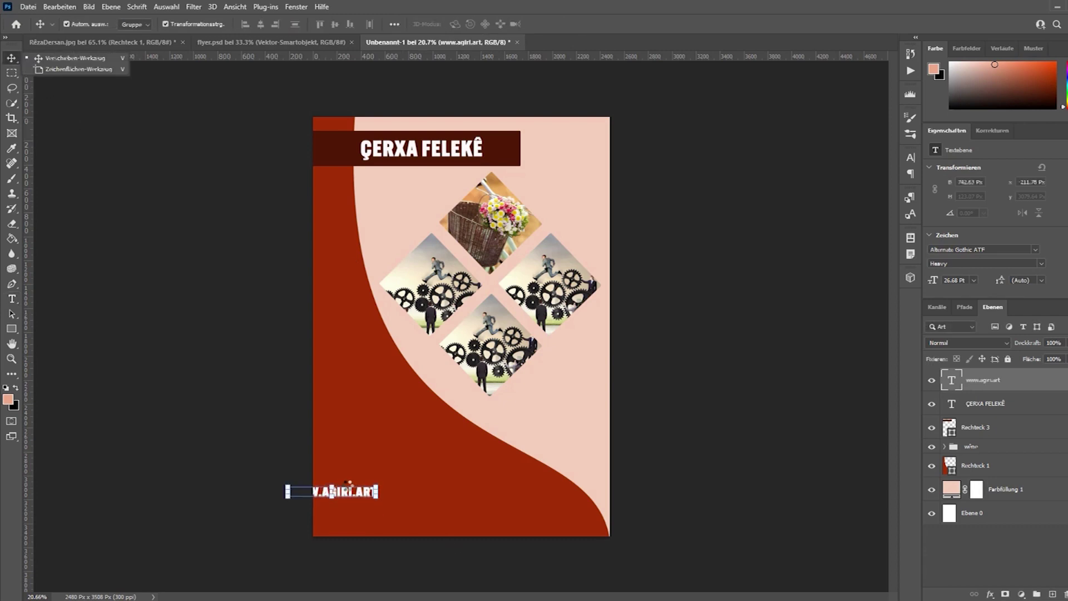
drag(353, 499, 425, 510)
click(639, 517)
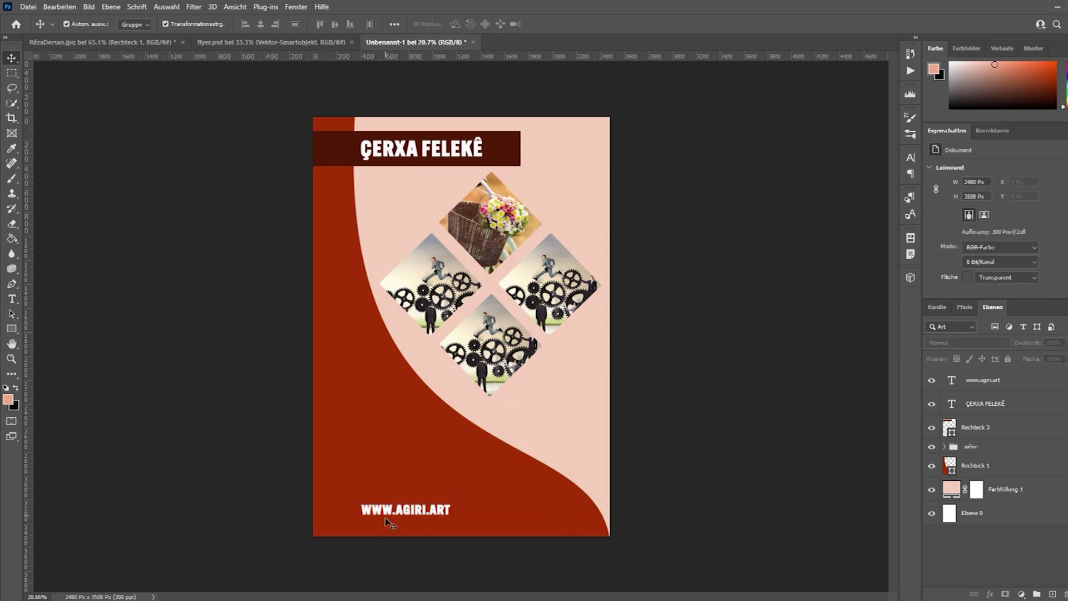
click(407, 509)
click(12, 301)
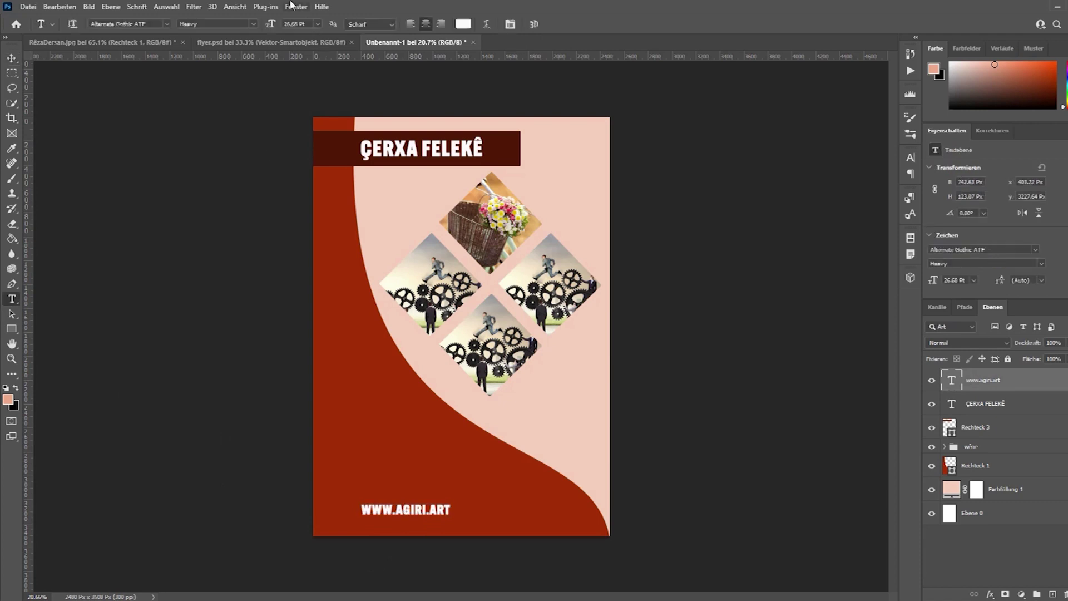
Set the footer web address to Thin weight and shift it slightly left.
click(254, 24)
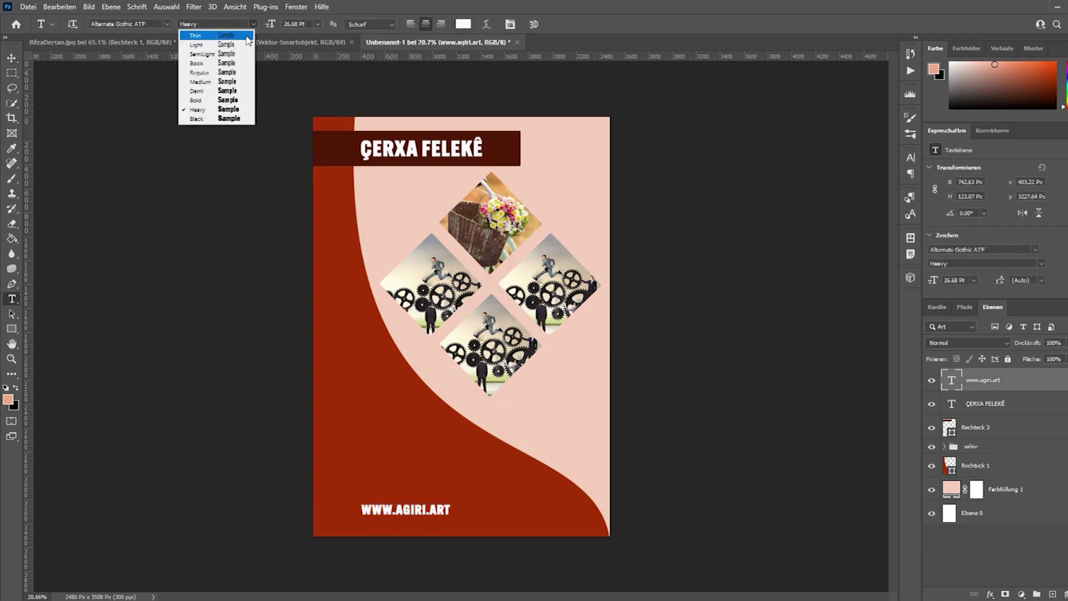
click(192, 33)
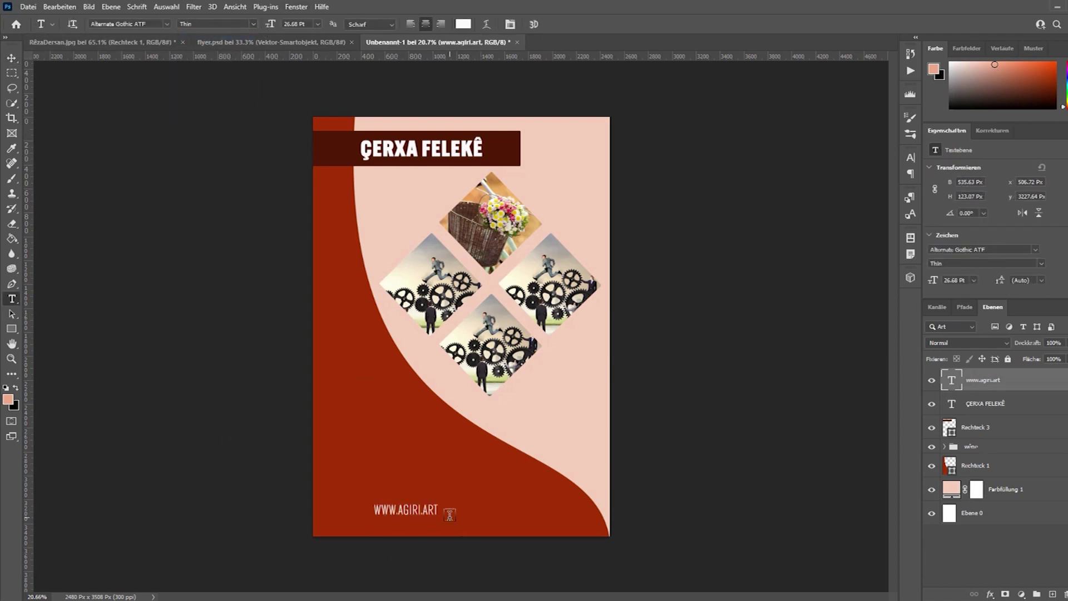
click(11, 58)
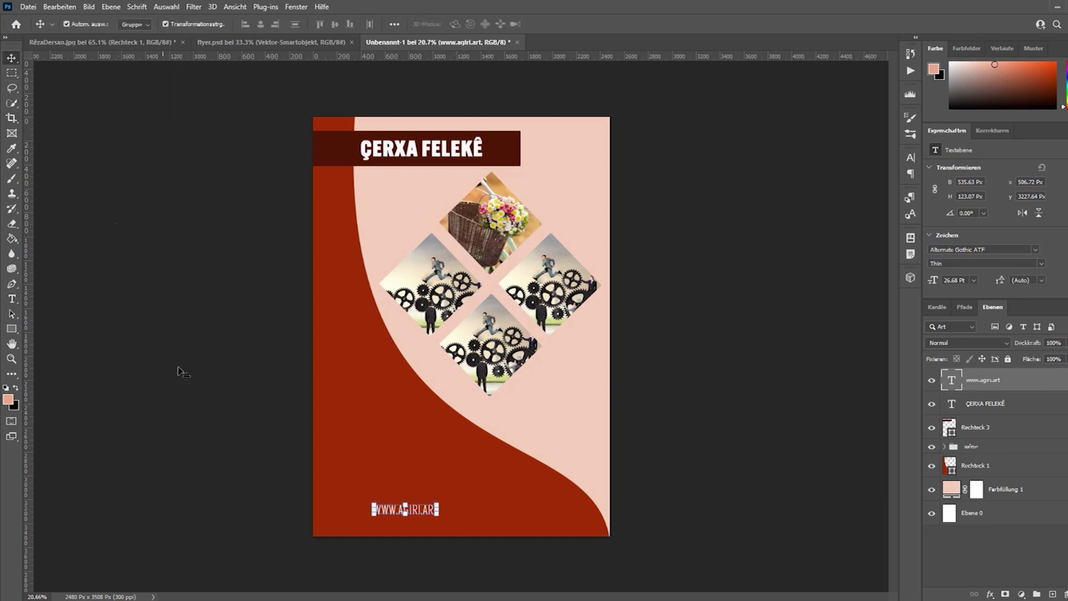
mouse_move(414, 511)
mouse_down()
mouse_move(391, 514)
mouse_move(410, 517)
mouse_up()
Append a separator and the contact e-mail address after the footer web address.
click(12, 298)
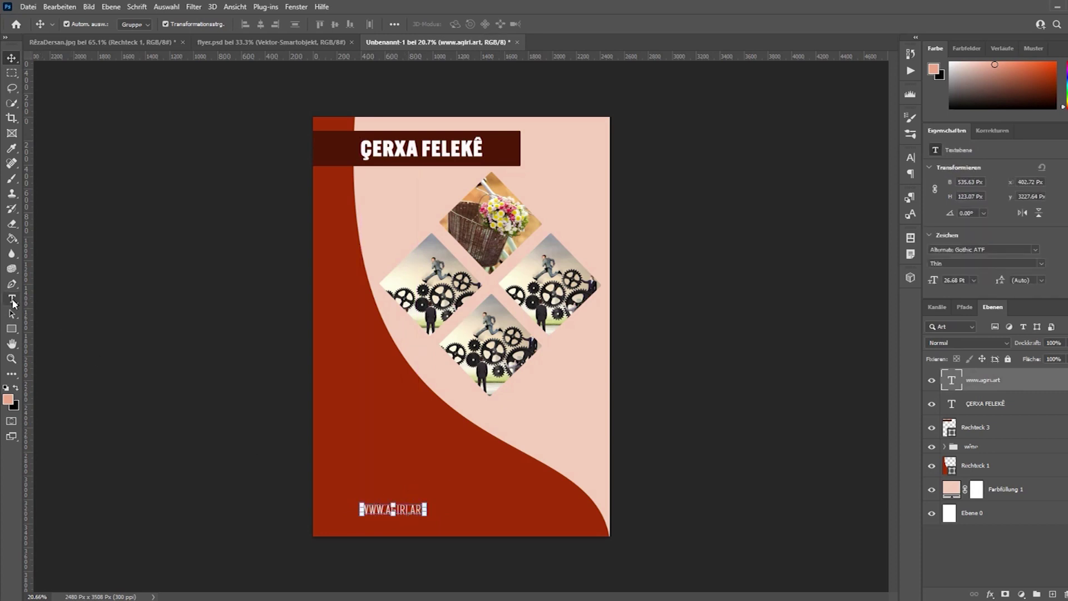
click(423, 509)
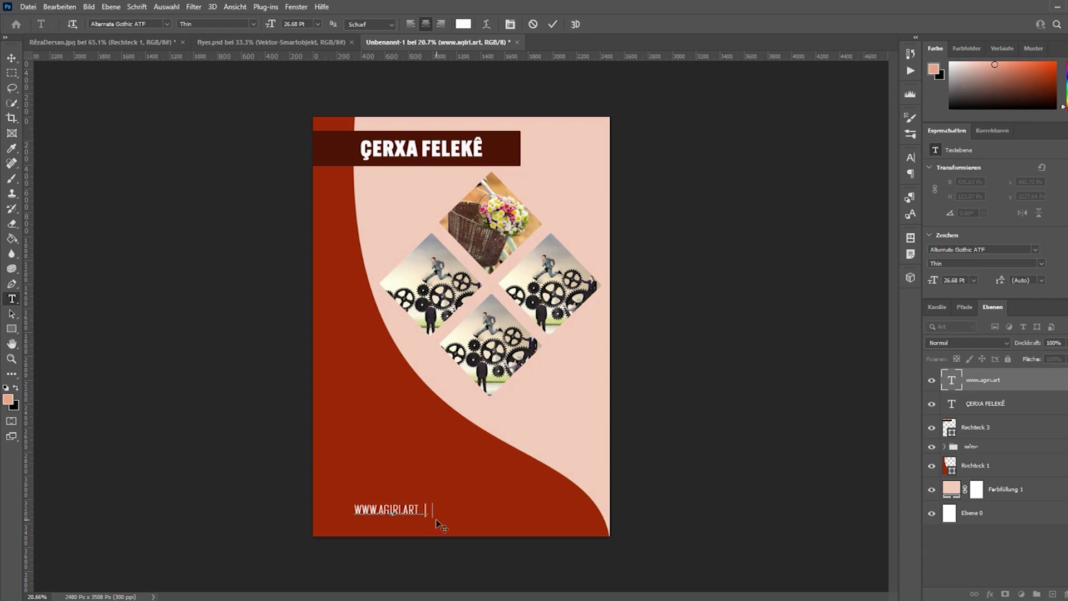
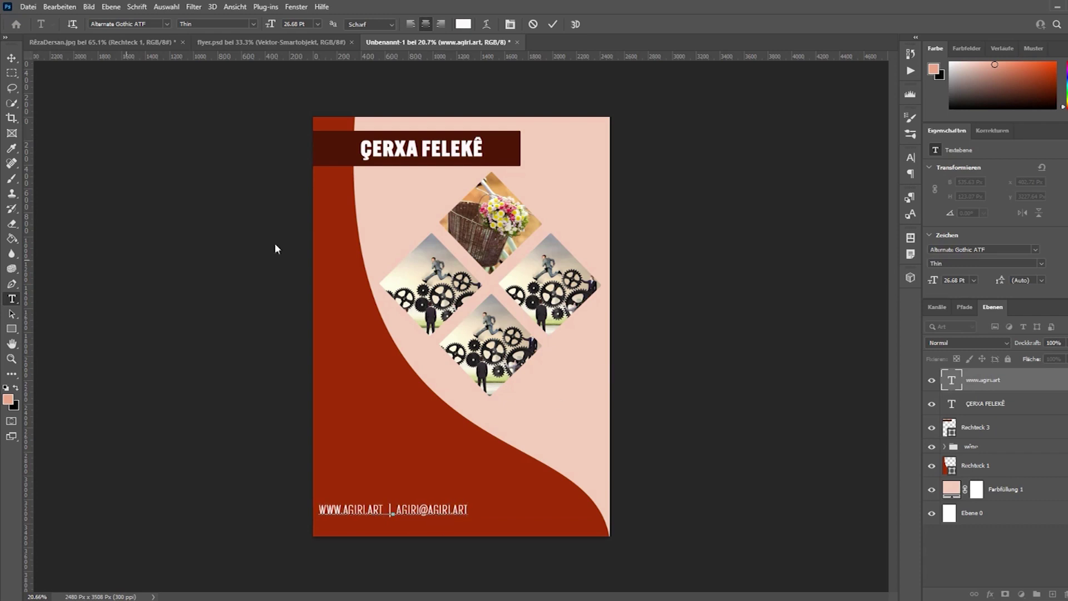
click(13, 58)
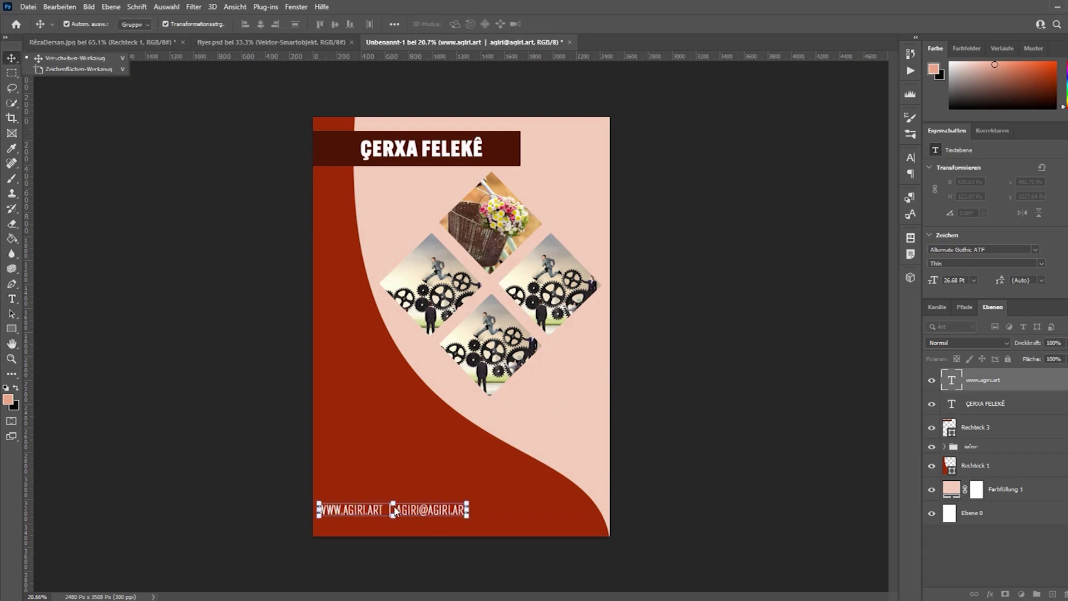
Centre the footer contact line at the bottom and nudge it slightly upward.
click(396, 539)
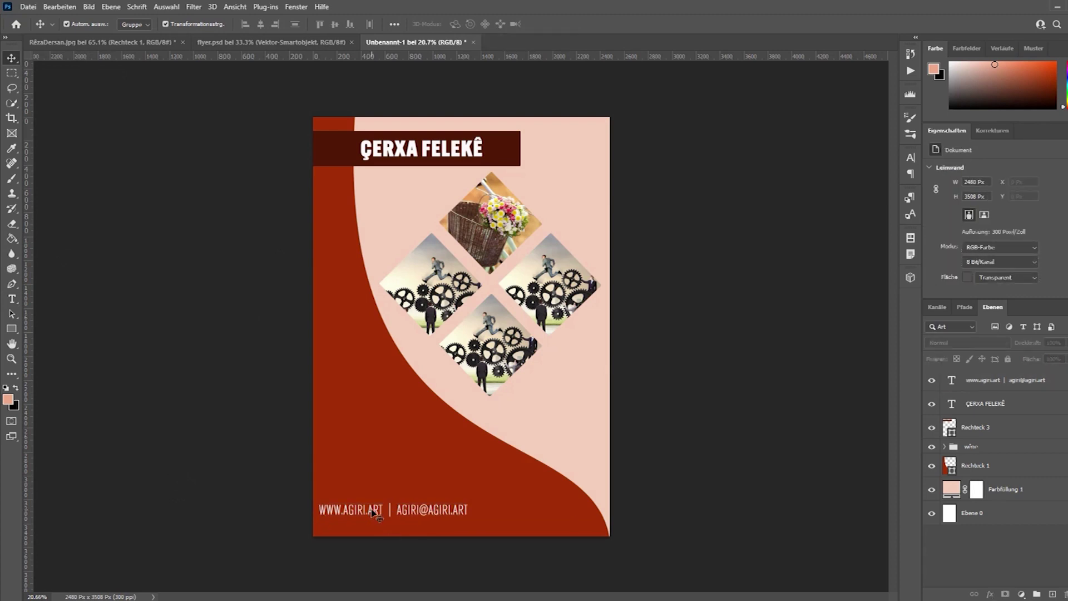
drag(379, 513, 414, 515)
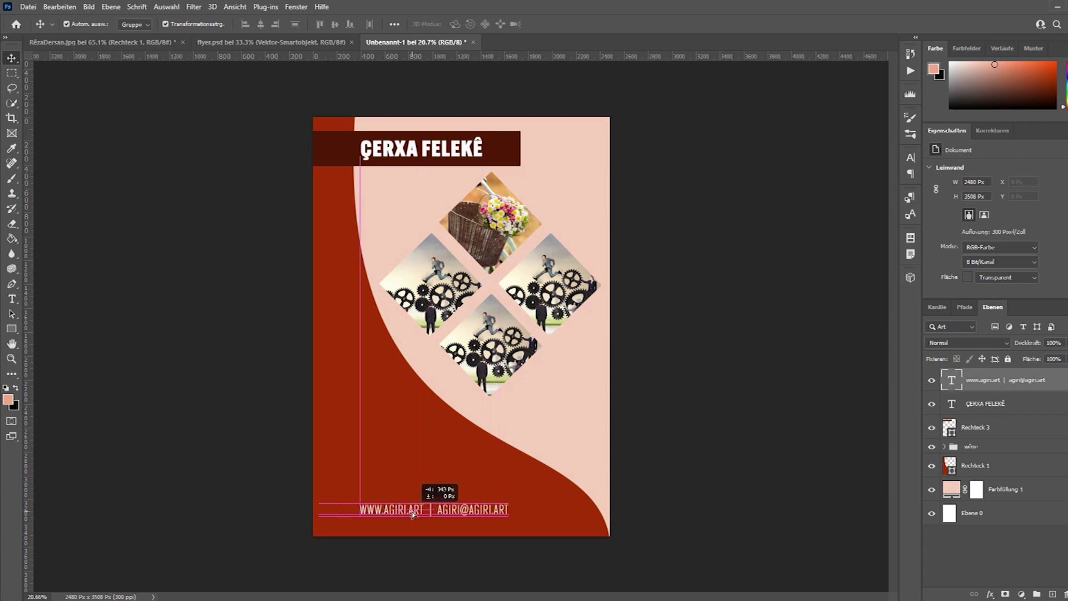
click(747, 524)
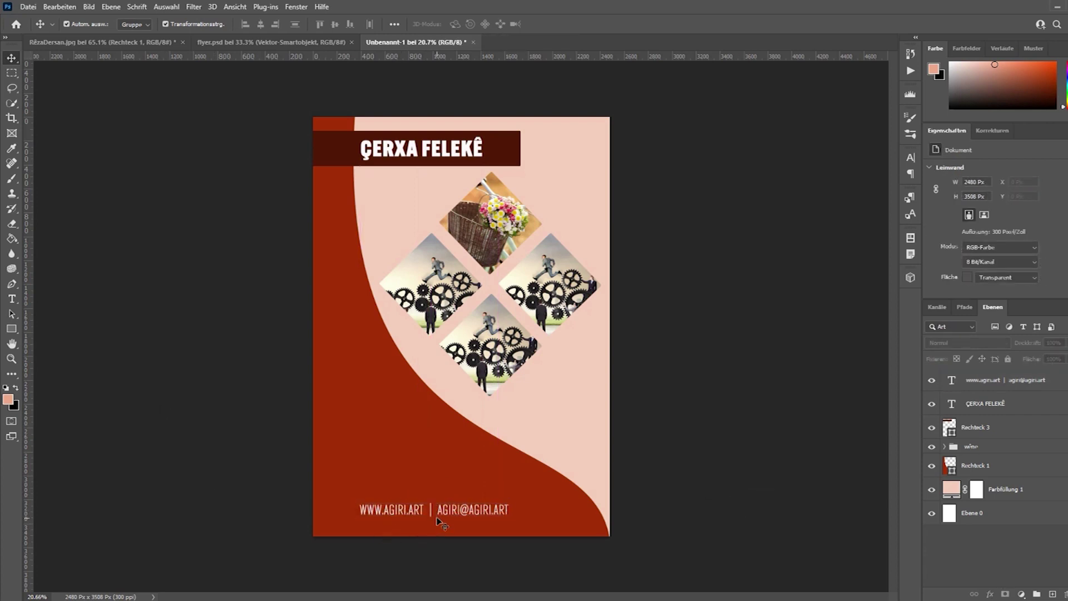
drag(470, 513, 470, 504)
Draw a thin flat ellipse across the flyer's bottom beneath the footer text.
click(742, 492)
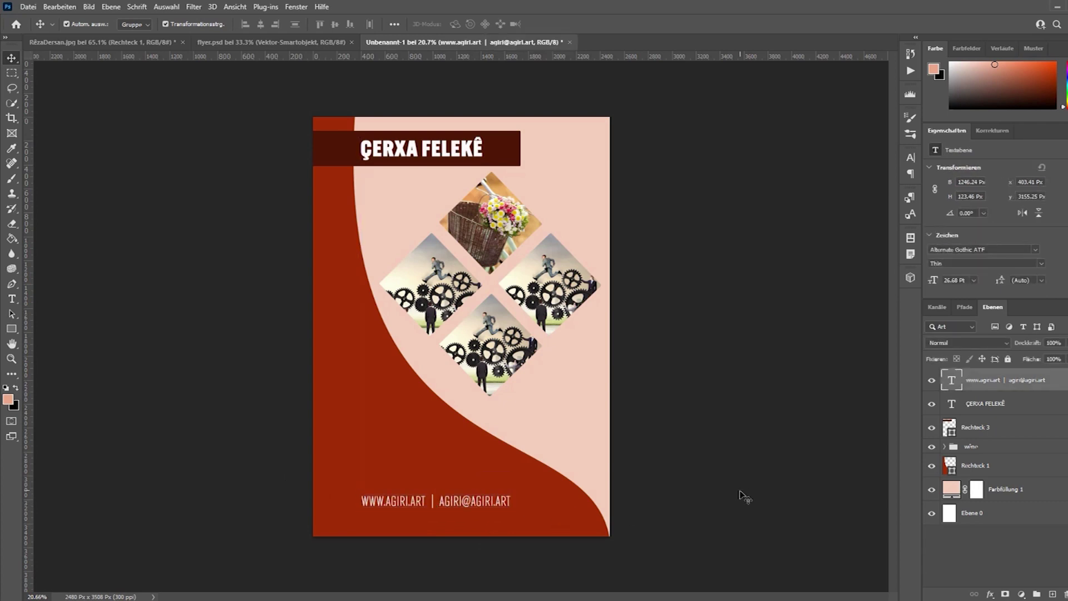
right_click(15, 333)
click(66, 341)
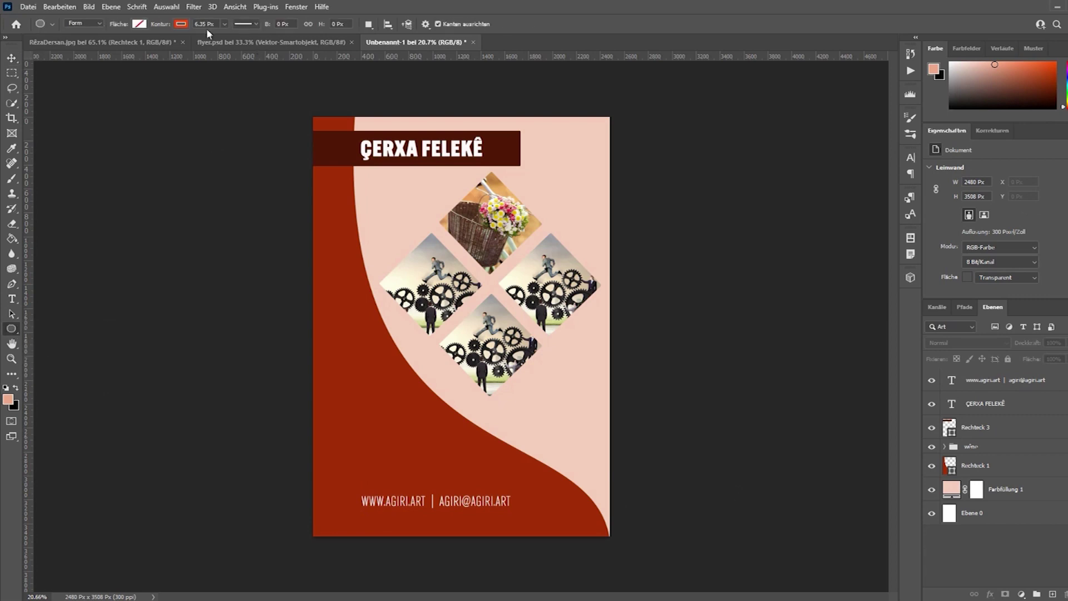
click(12, 178)
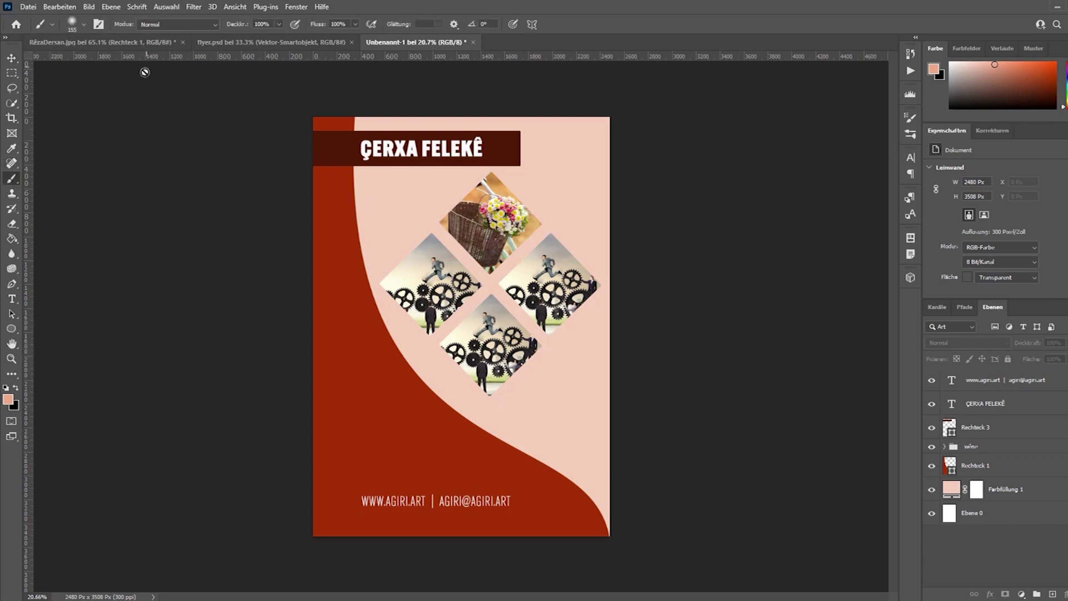
click(11, 329)
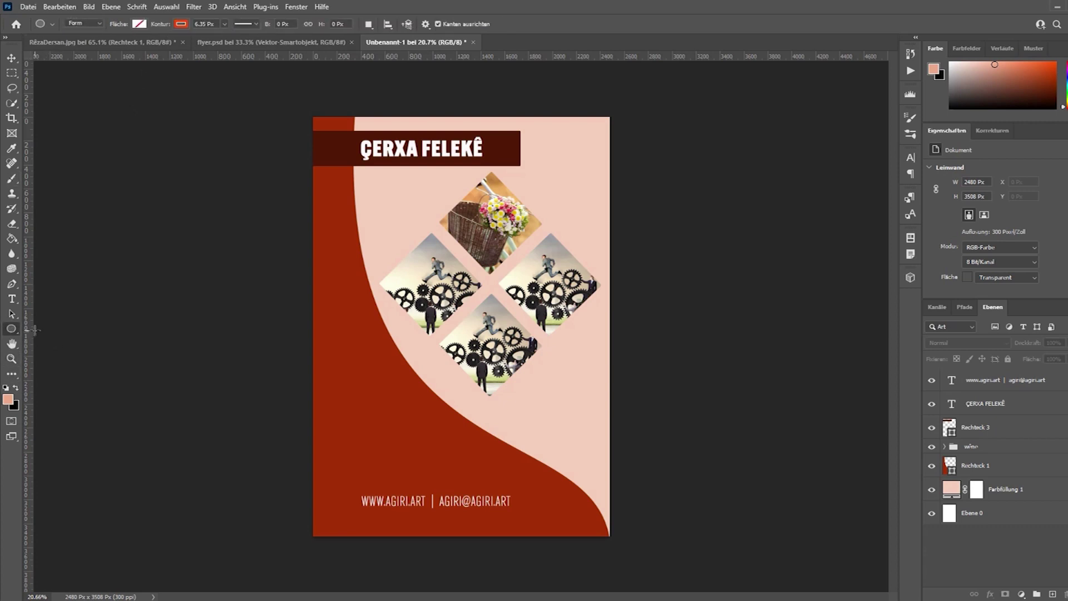
drag(334, 511, 584, 512)
Give the ellipse no Kontur and a near-white Fläche.
key(v)
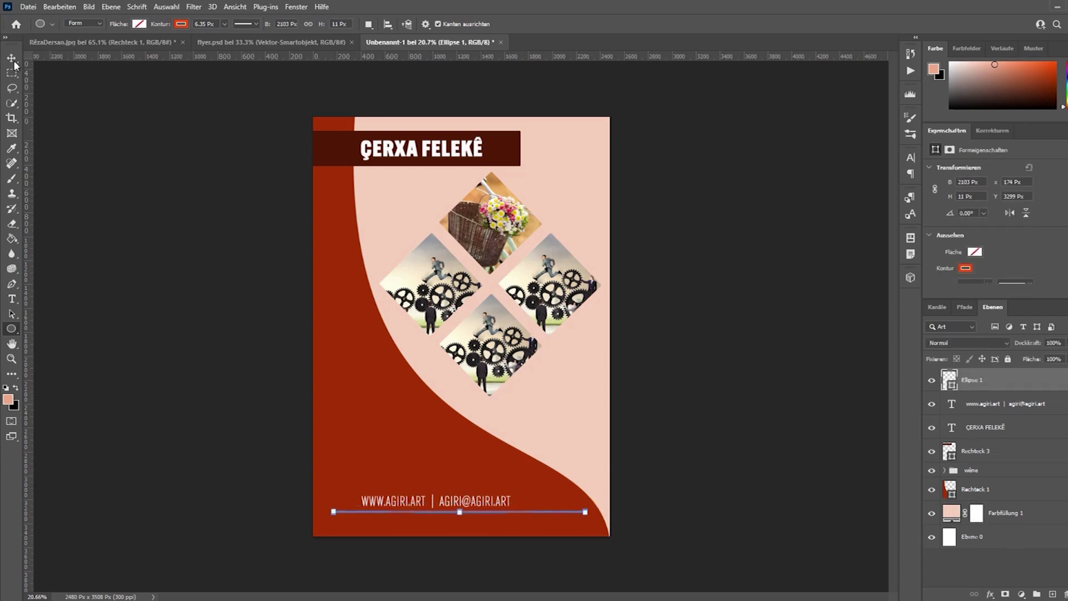
click(11, 329)
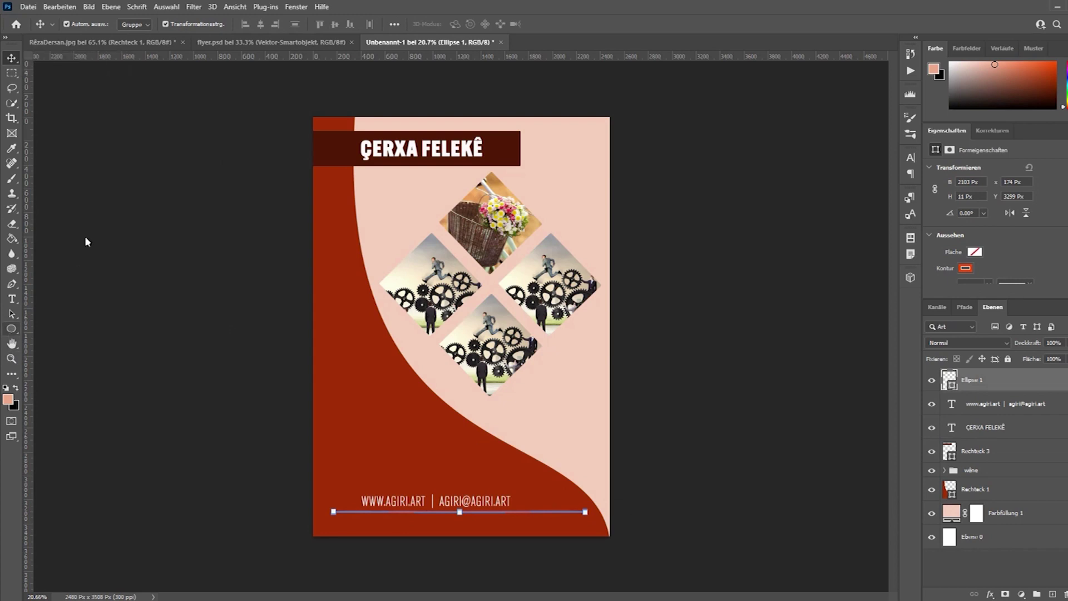
click(181, 24)
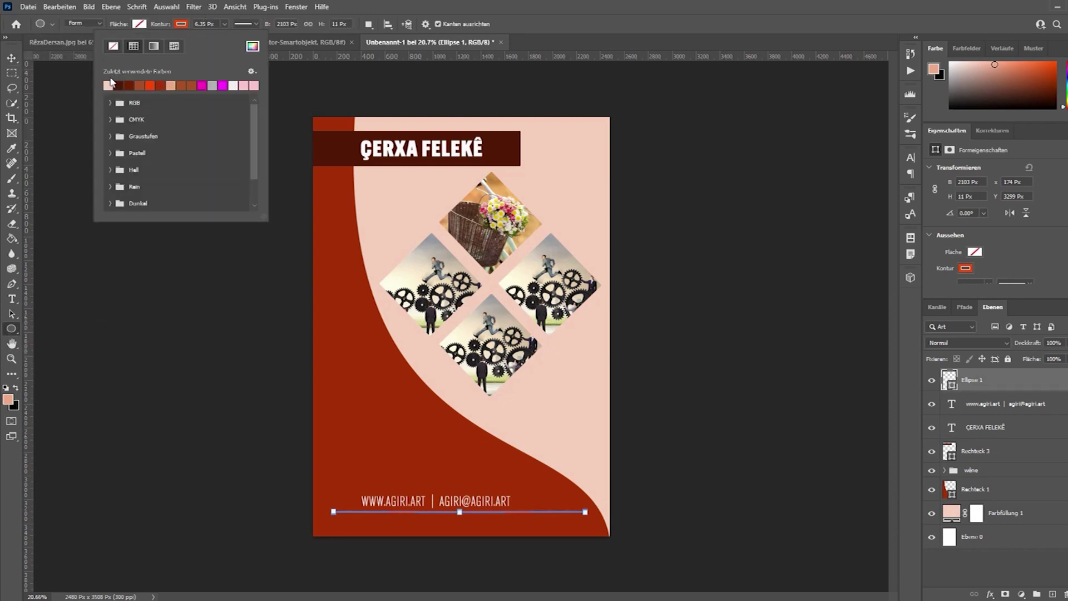
click(114, 47)
click(139, 25)
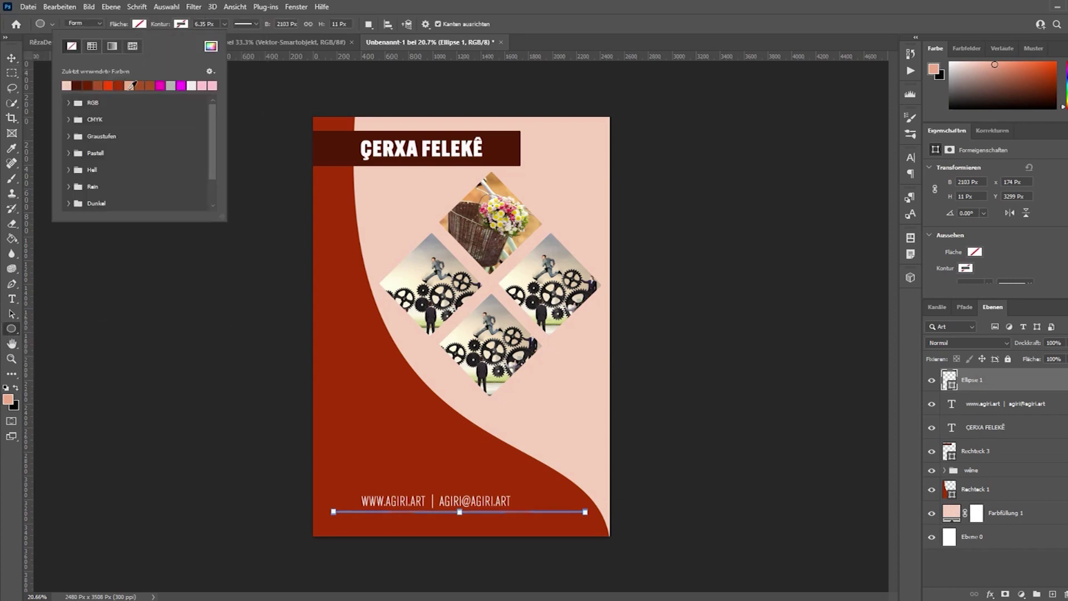
click(192, 85)
Shorten the white line to roughly the footer text's width.
key(v)
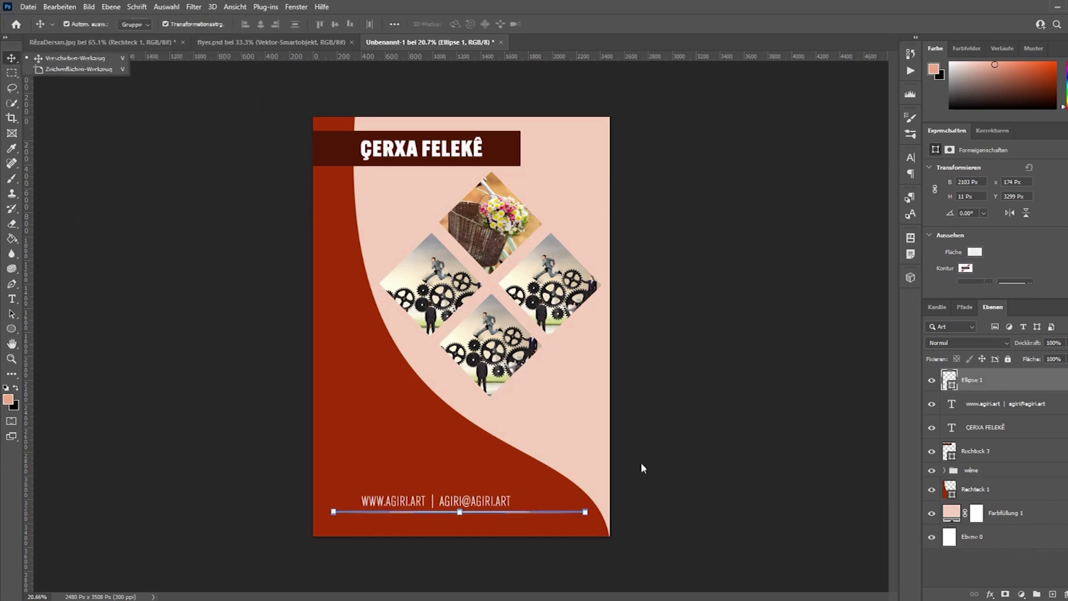
click(563, 515)
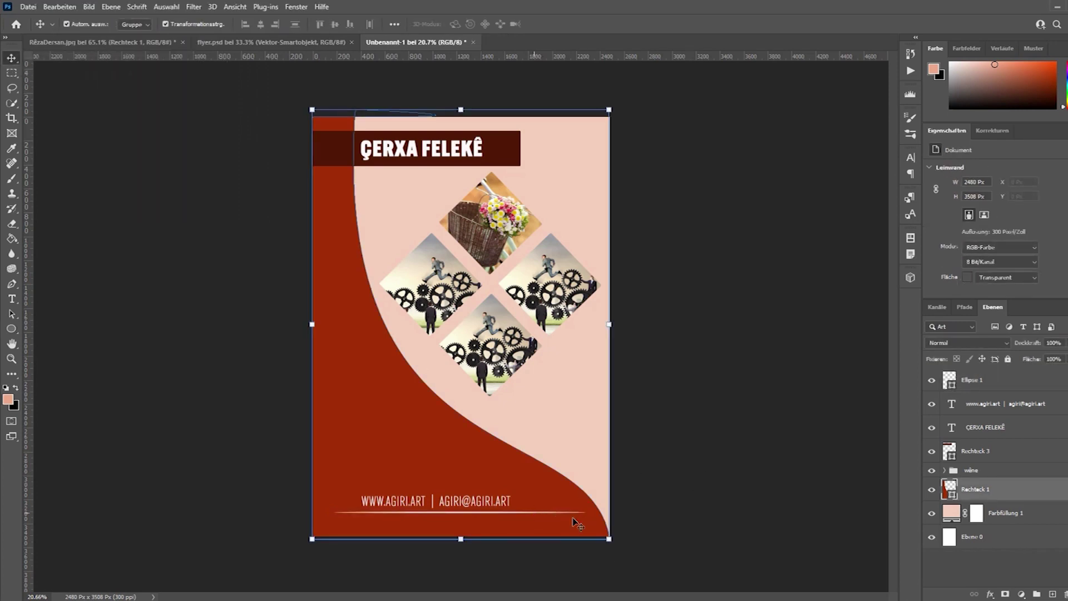
click(566, 511)
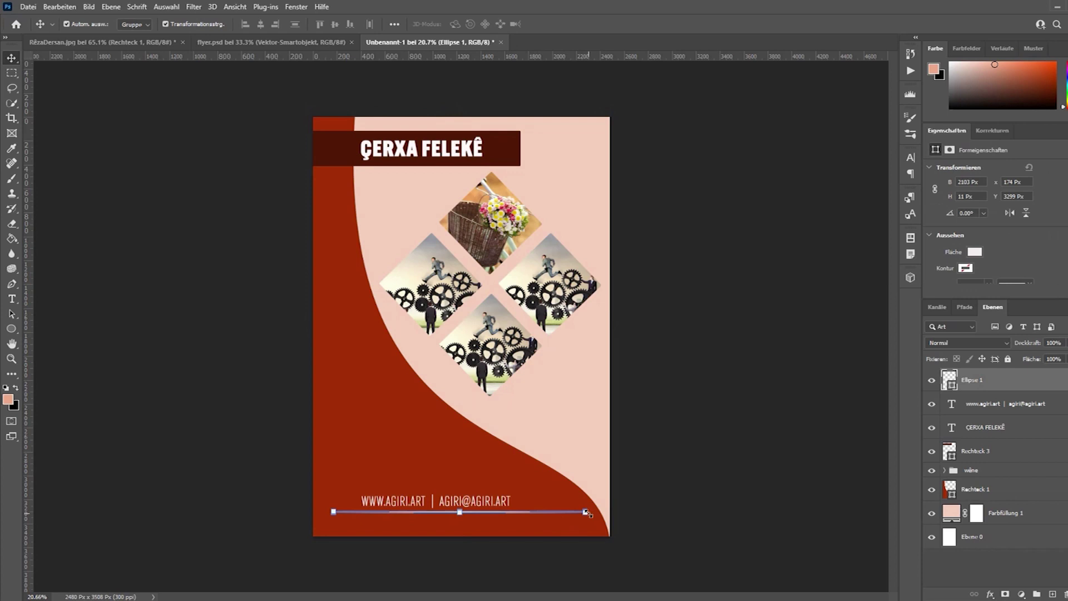
scroll(588, 519, up, 3)
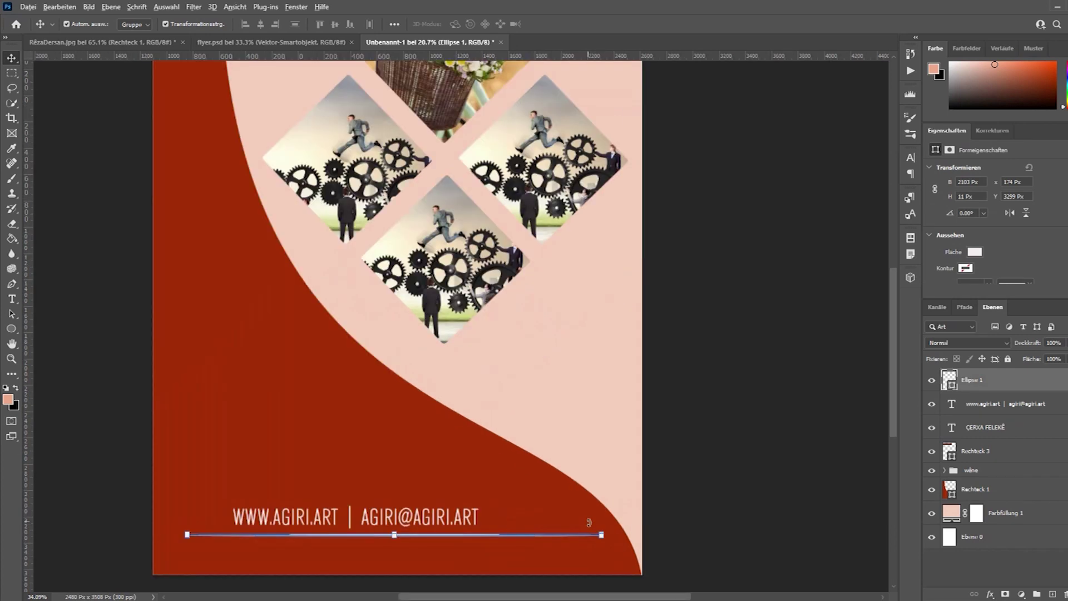
scroll(606, 542, up, 1)
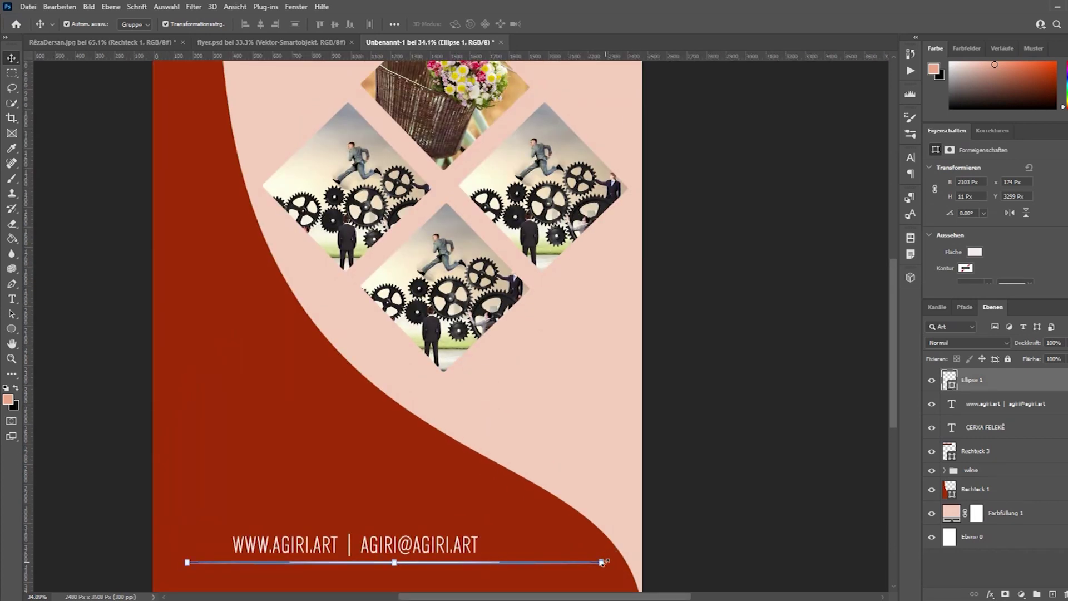
drag(606, 563, 401, 569)
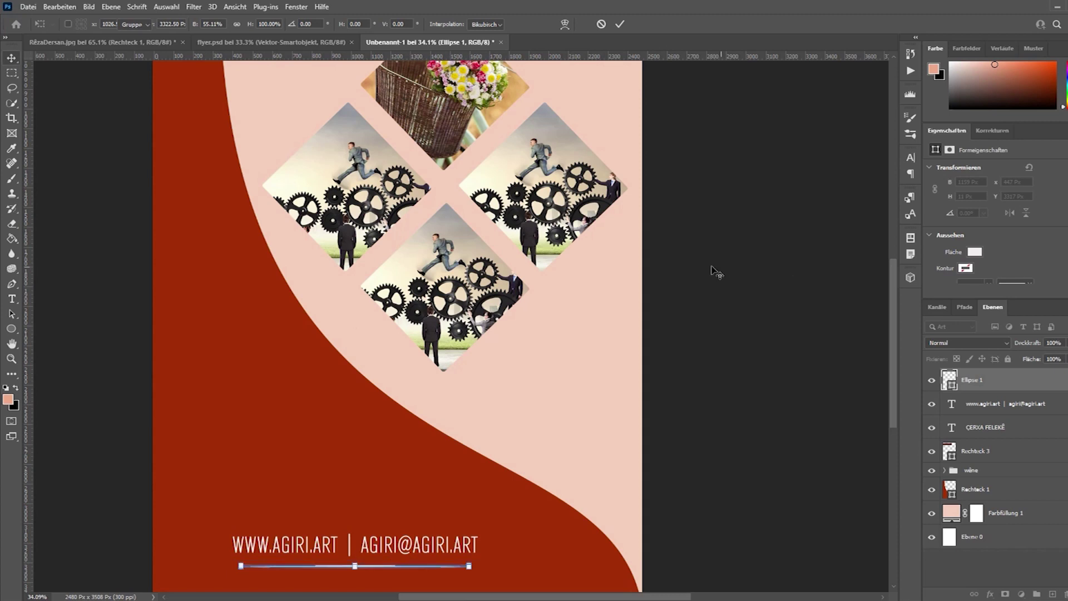
key(Return)
scroll(717, 284, down, 2)
scroll(721, 333, down, 1)
click(727, 405)
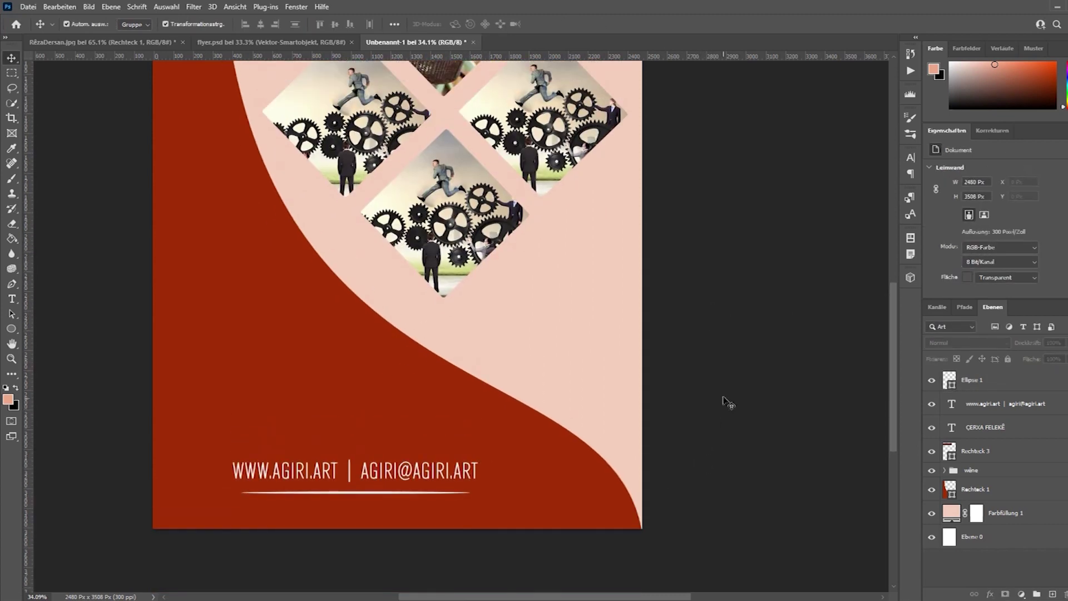
scroll(367, 504, down, 4)
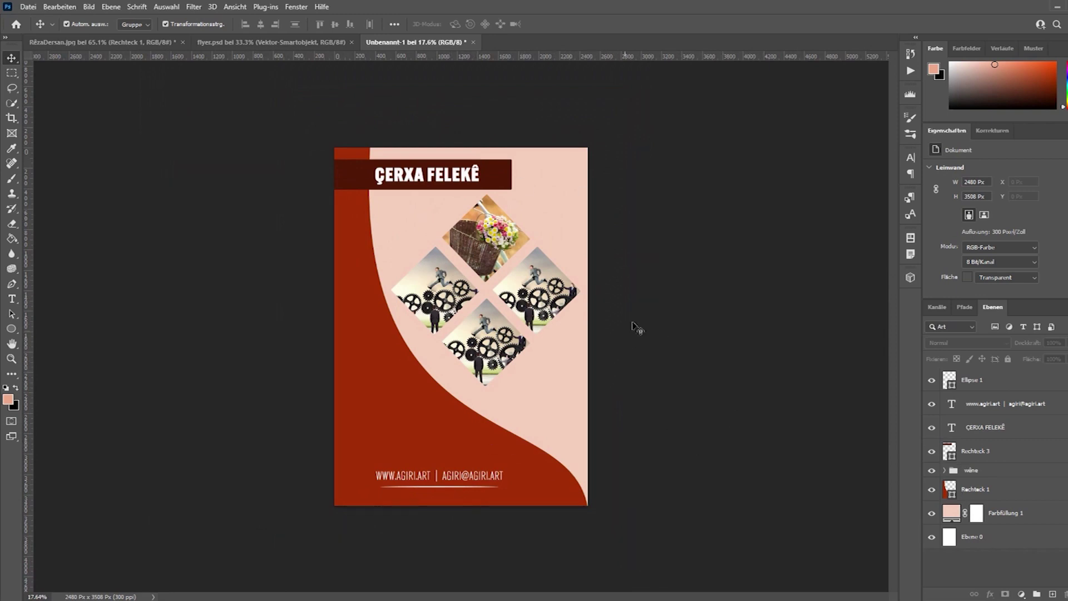
click(987, 390)
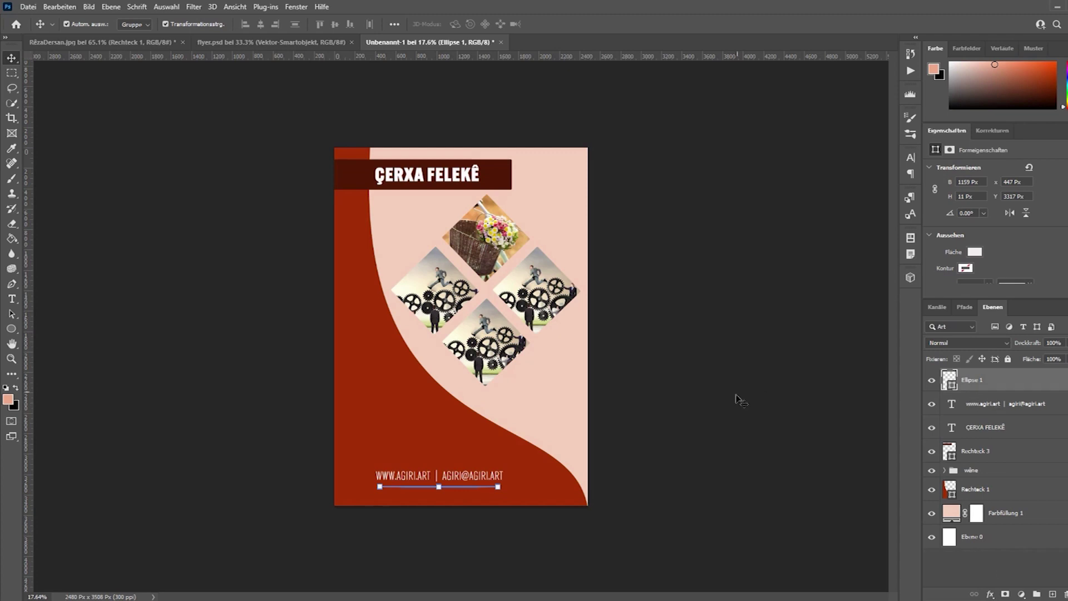
click(699, 409)
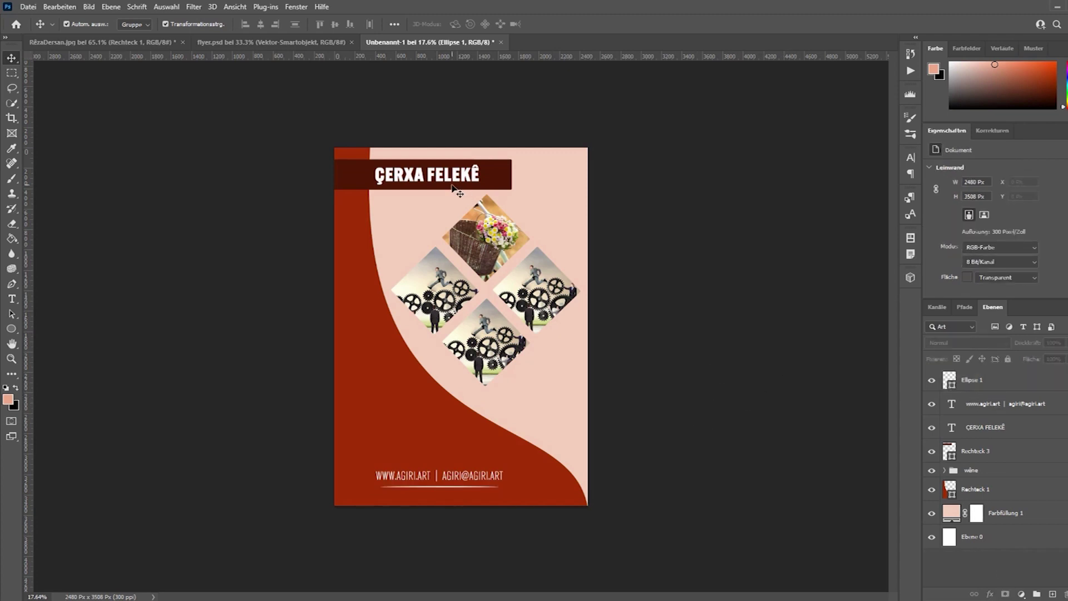
click(978, 382)
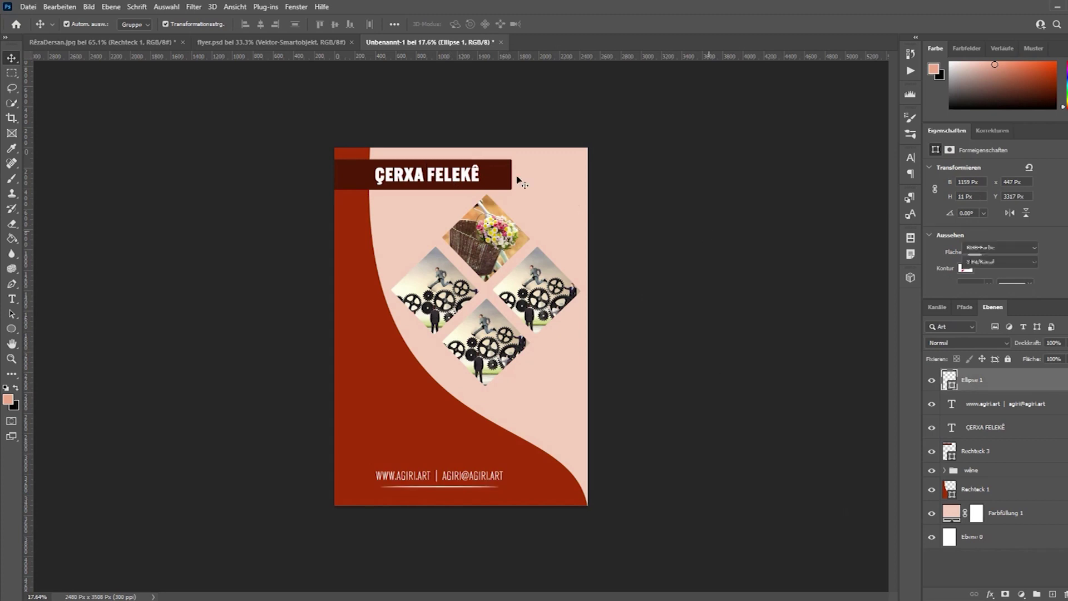
click(493, 174)
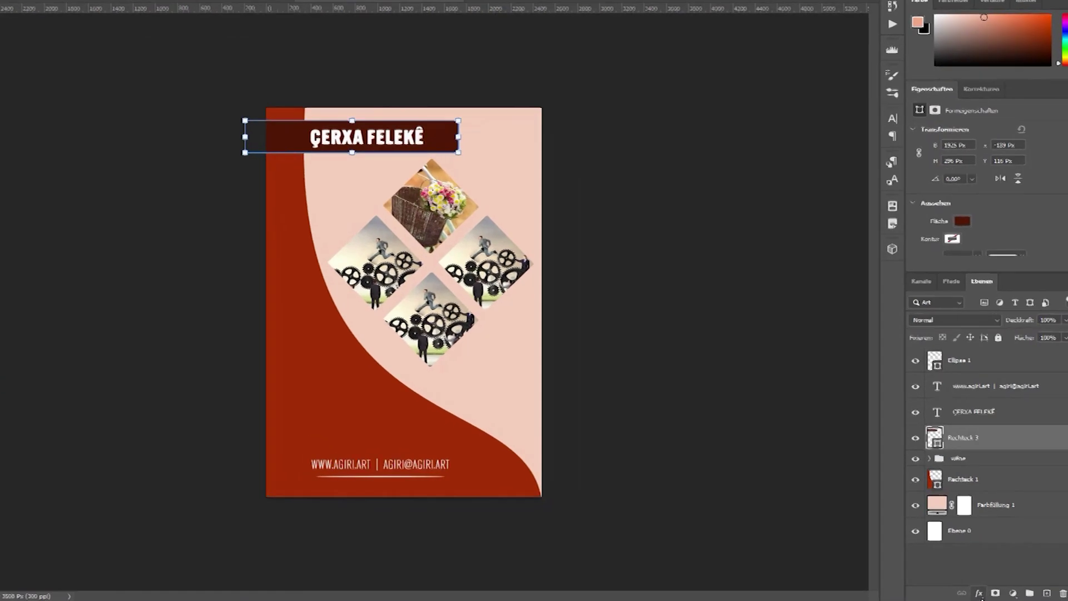
Set the Rechteck 3 banner's Deckkraft to 70% in Fülloptionen.
click(991, 593)
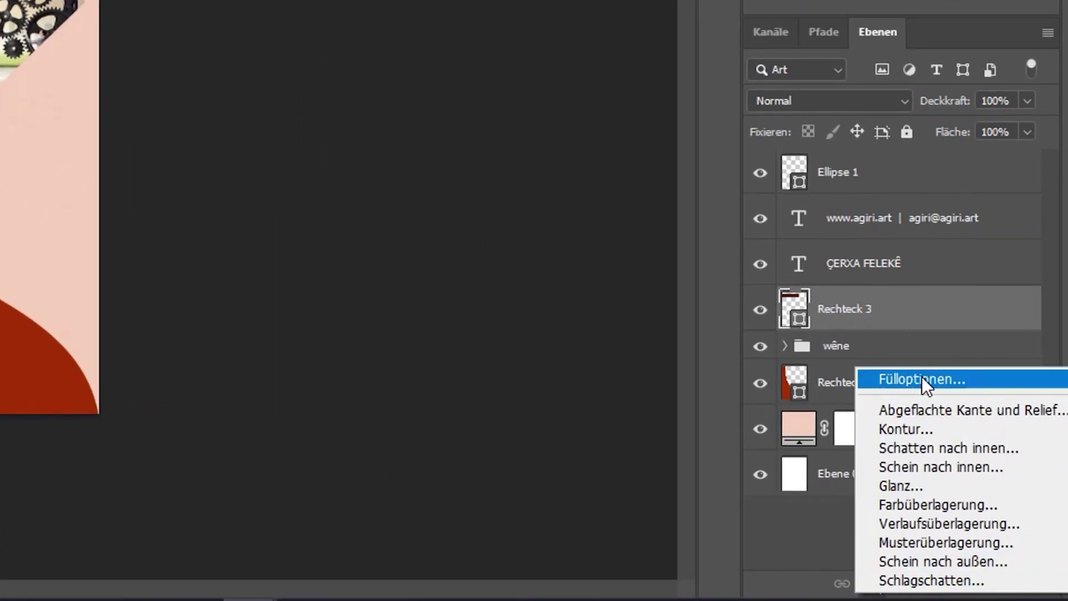
click(956, 379)
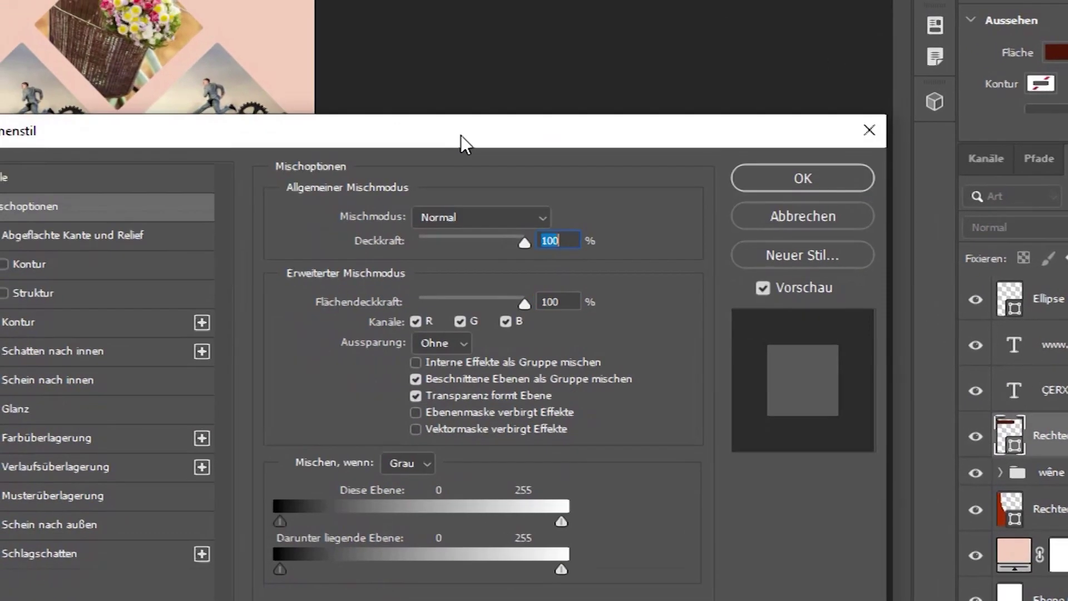
drag(460, 136, 466, 56)
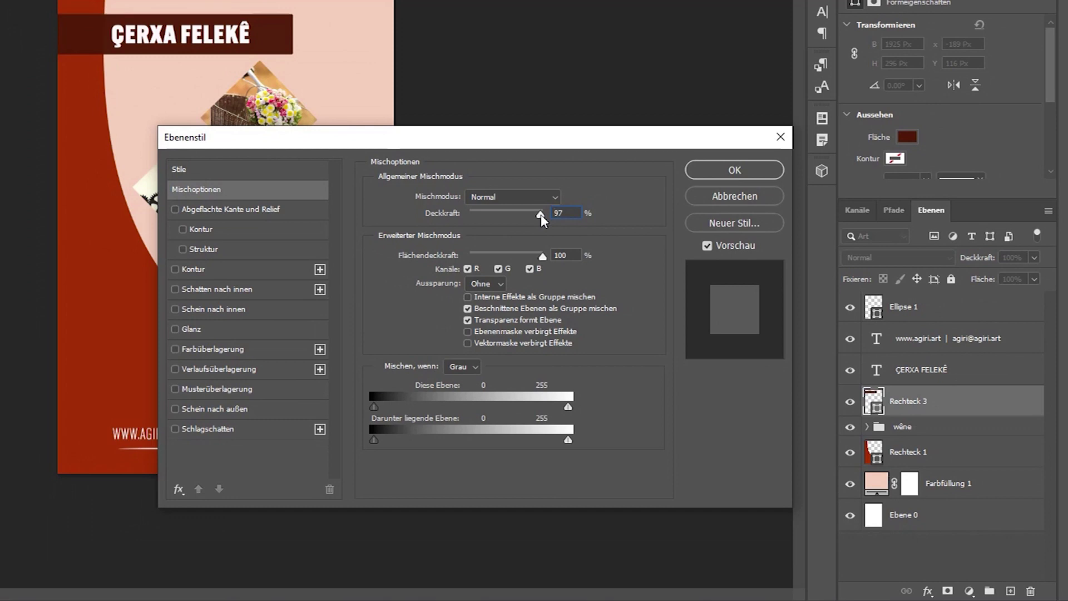
mouse_move(540, 215)
mouse_down()
mouse_move(465, 217)
mouse_move(555, 216)
mouse_move(463, 213)
mouse_move(522, 214)
mouse_up()
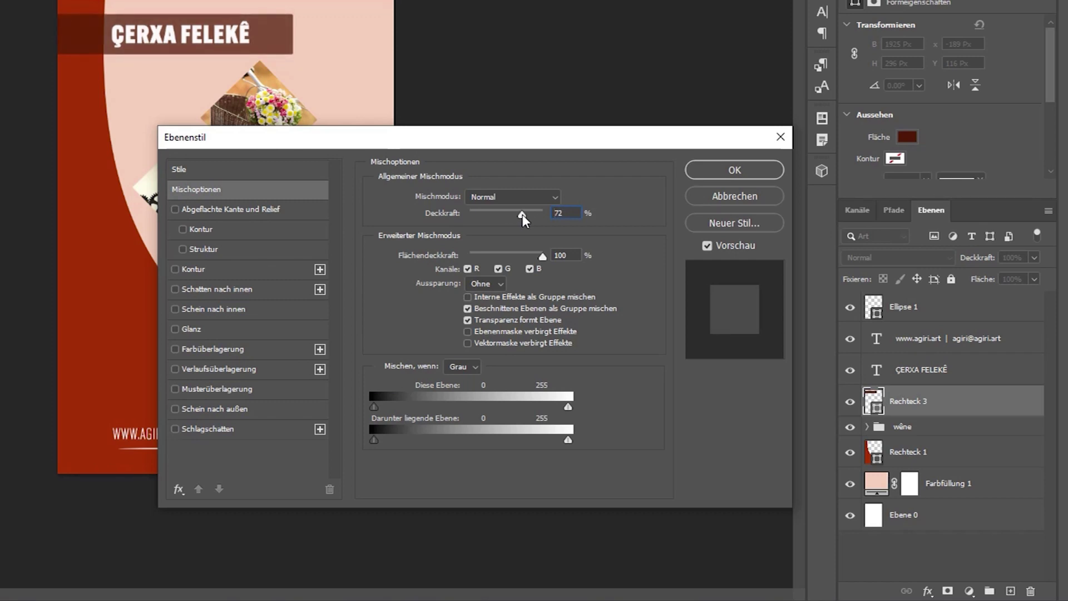
double_click(577, 213)
text(80)
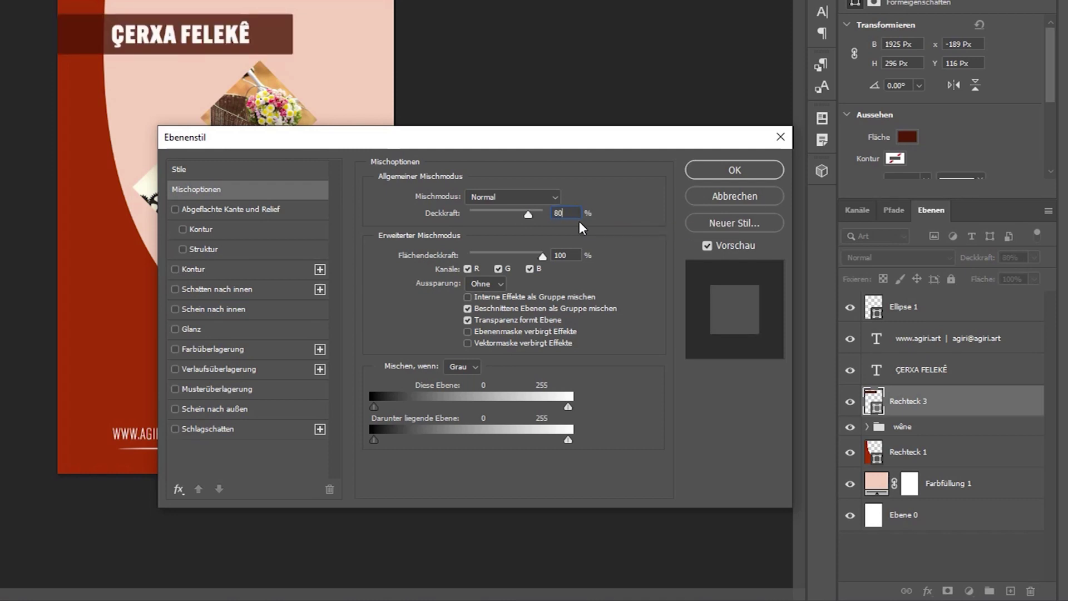
text(70)
key(Return)
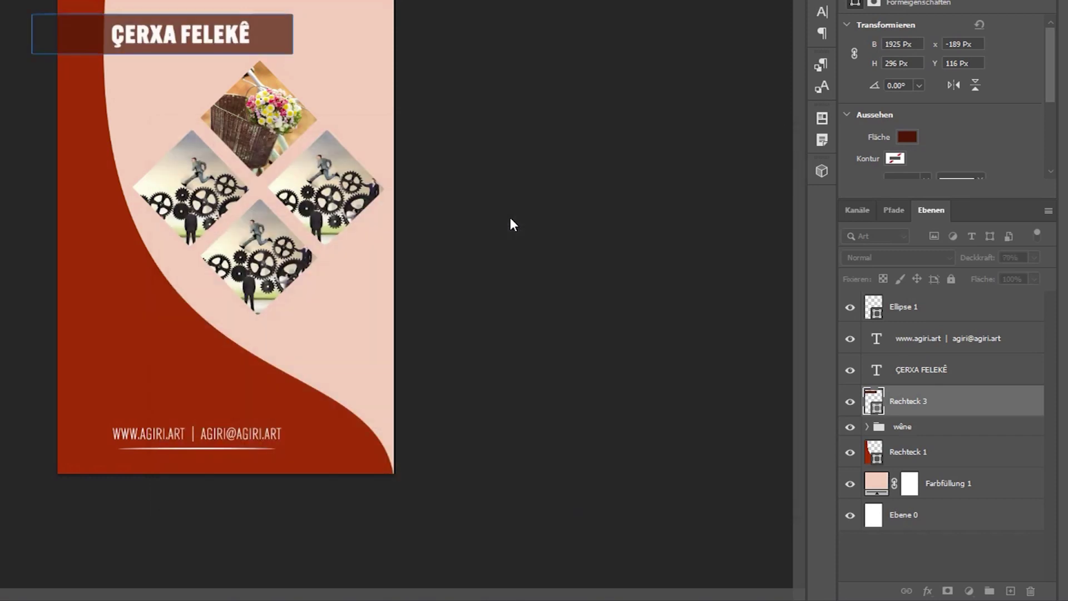
Reopen the banner's blending options to check them, then cancel without changes.
click(928, 592)
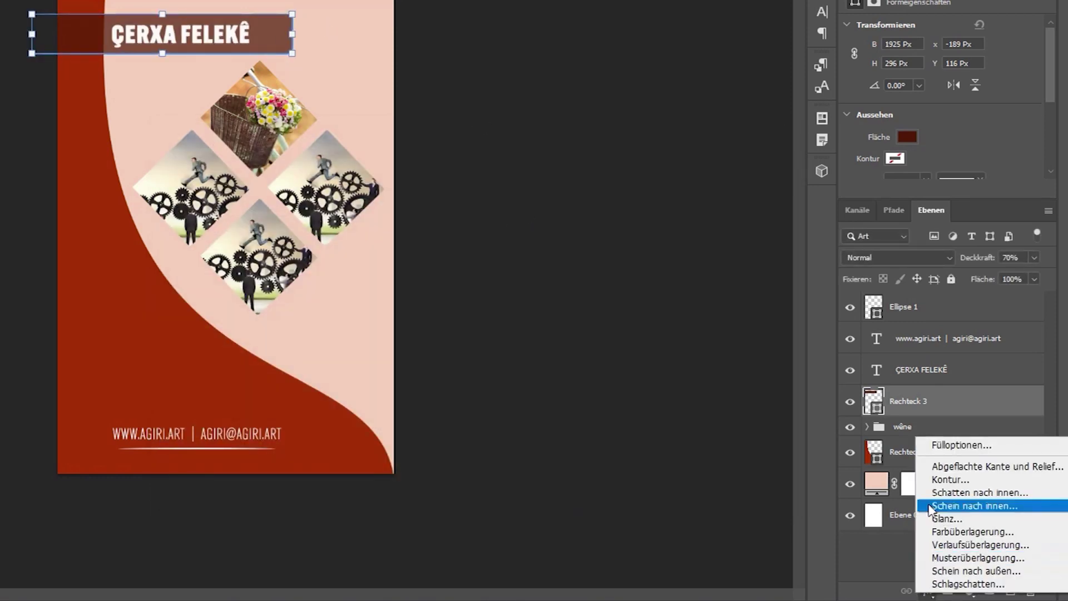
click(949, 447)
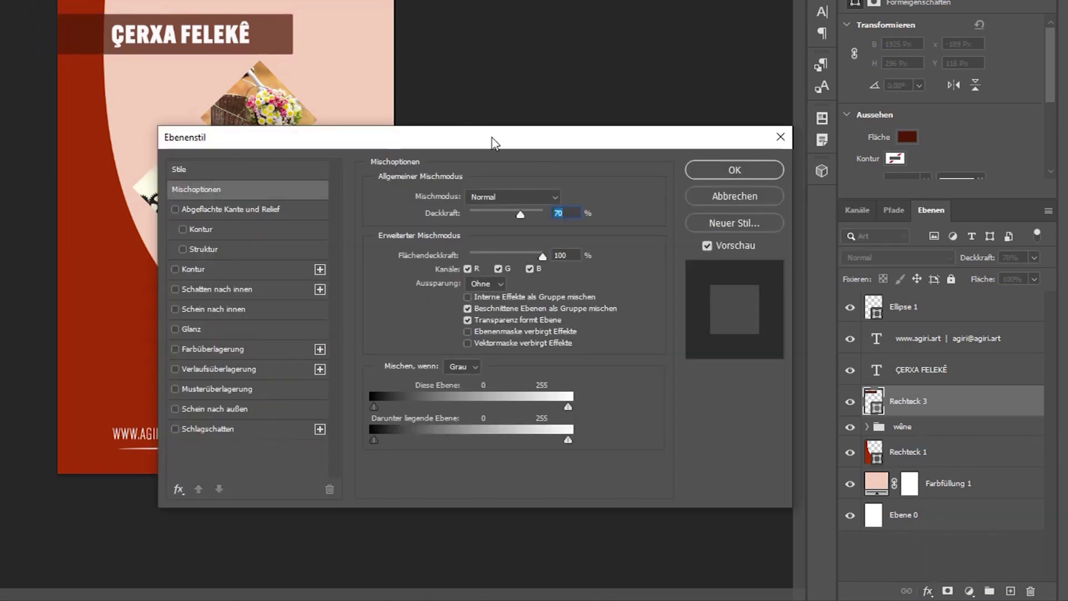
drag(493, 139, 438, 102)
scroll(303, 45, down, 4)
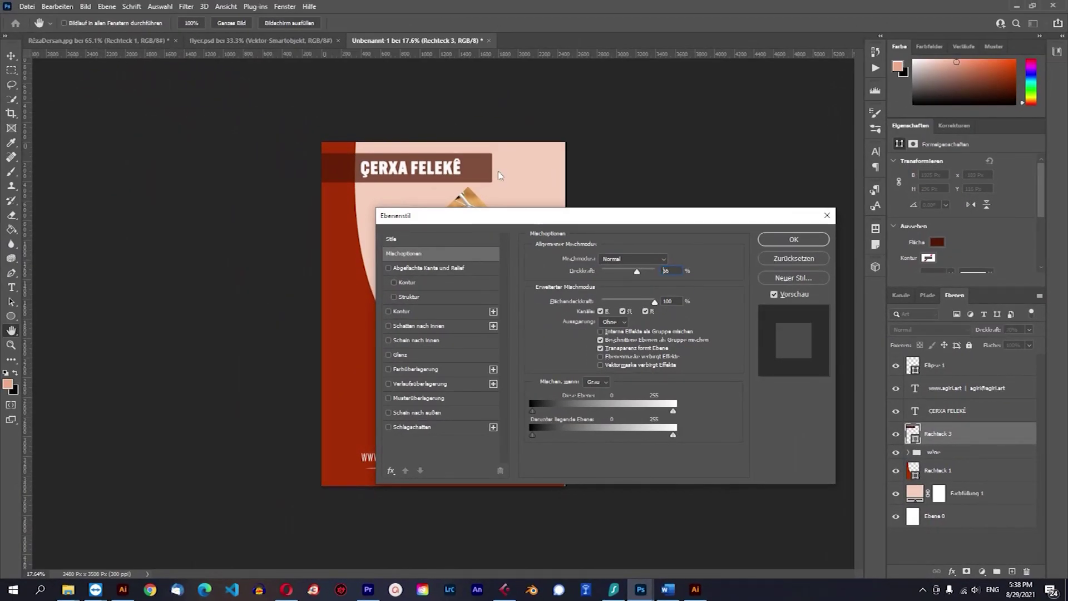
scroll(499, 176, down, 1)
click(794, 258)
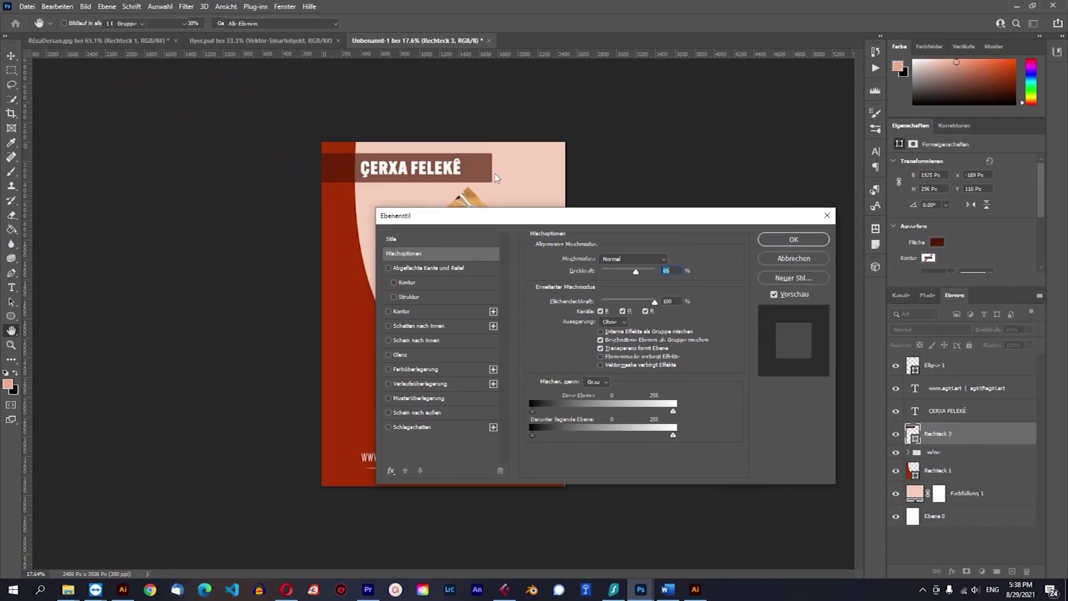
scroll(614, 246, down, 5)
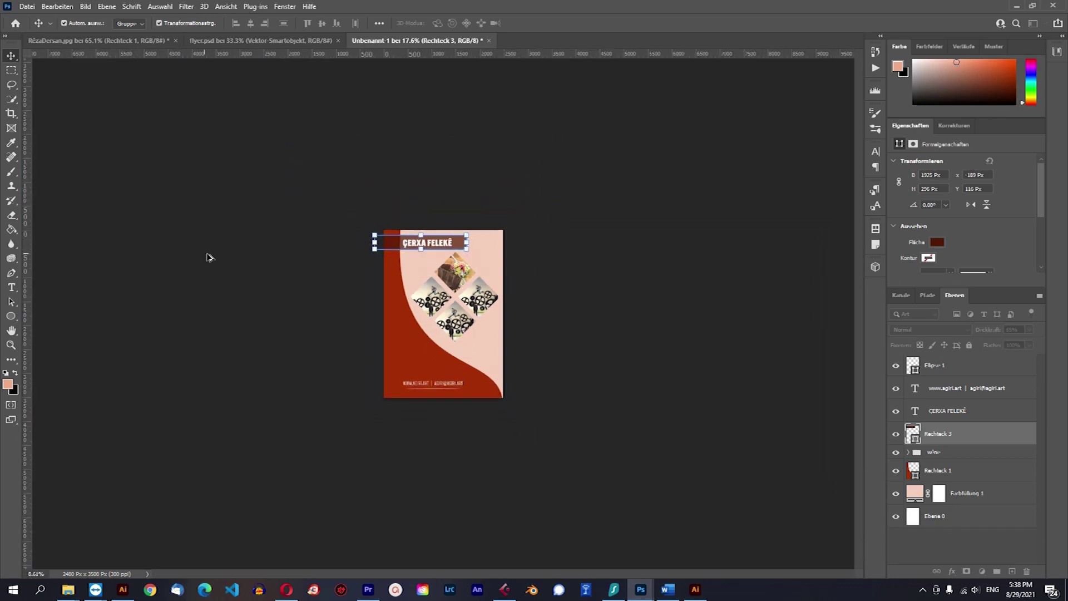
Zoom in on the flyer with the Zoom tool.
scroll(129, 241, up, 3)
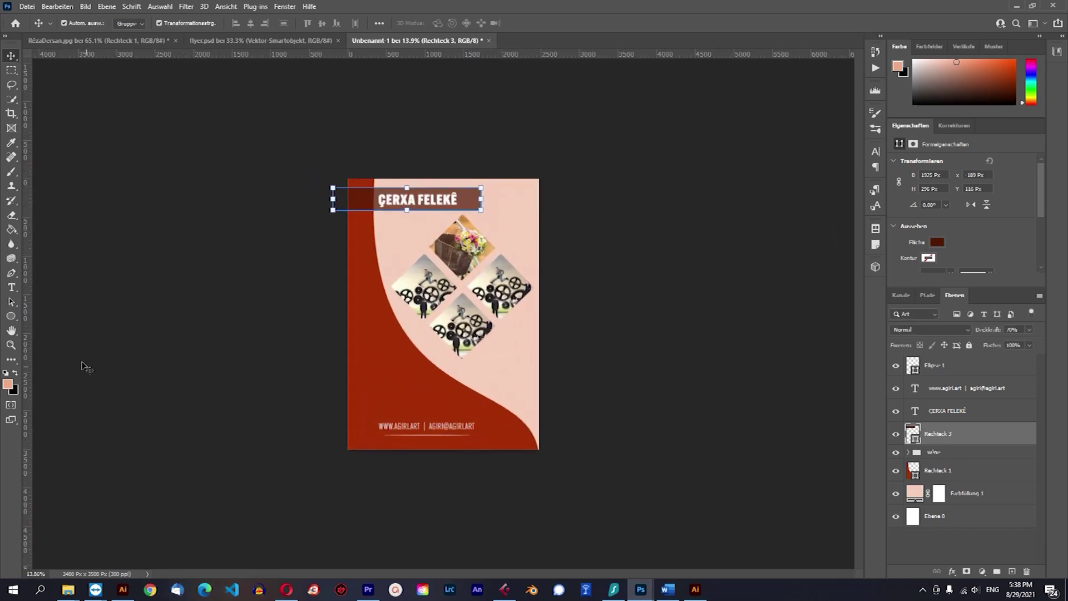
scroll(85, 359, up, 1)
click(780, 443)
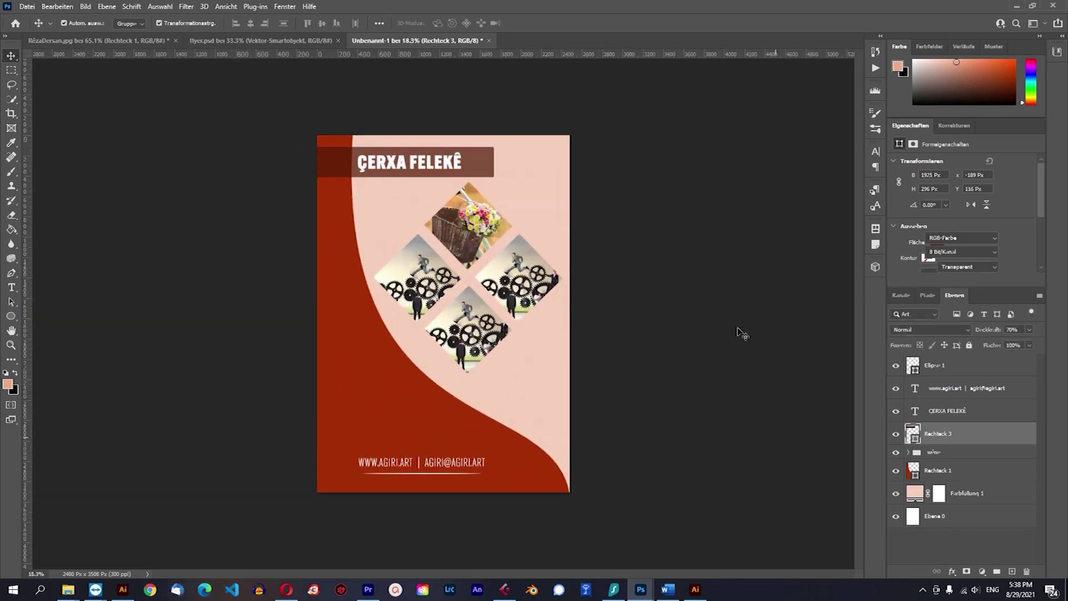
scroll(743, 339, down, 3)
click(11, 346)
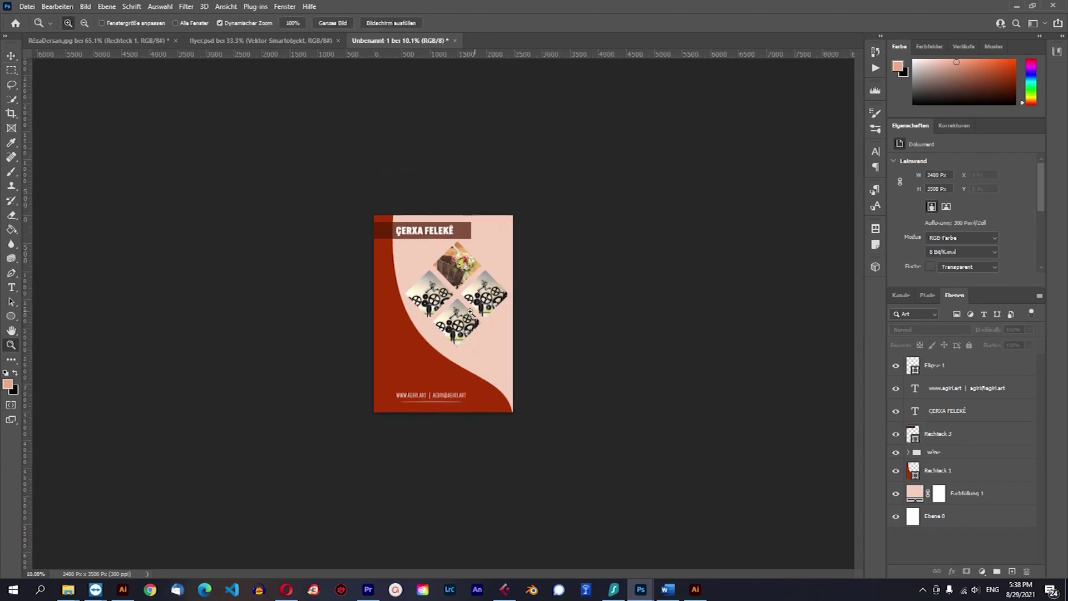
click(364, 286)
click(258, 270)
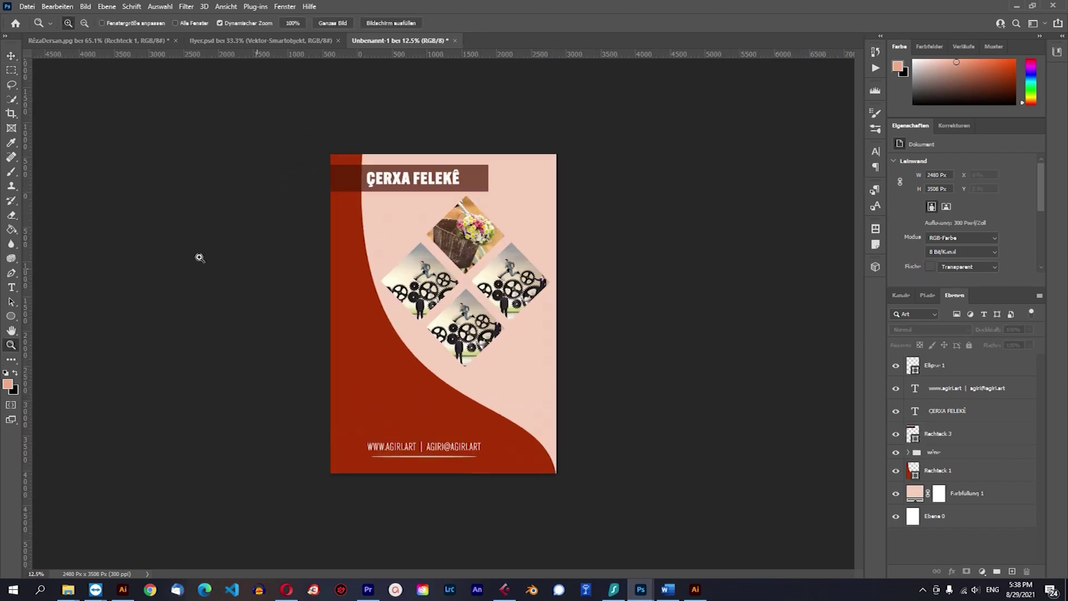
scroll(461, 368, down, 2)
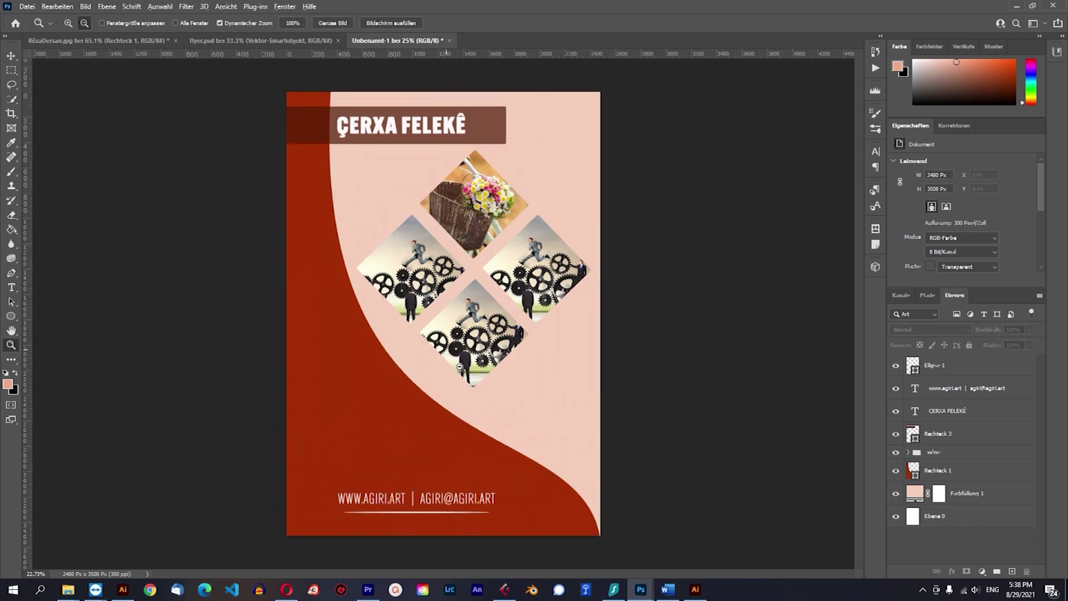
scroll(462, 367, down, 2)
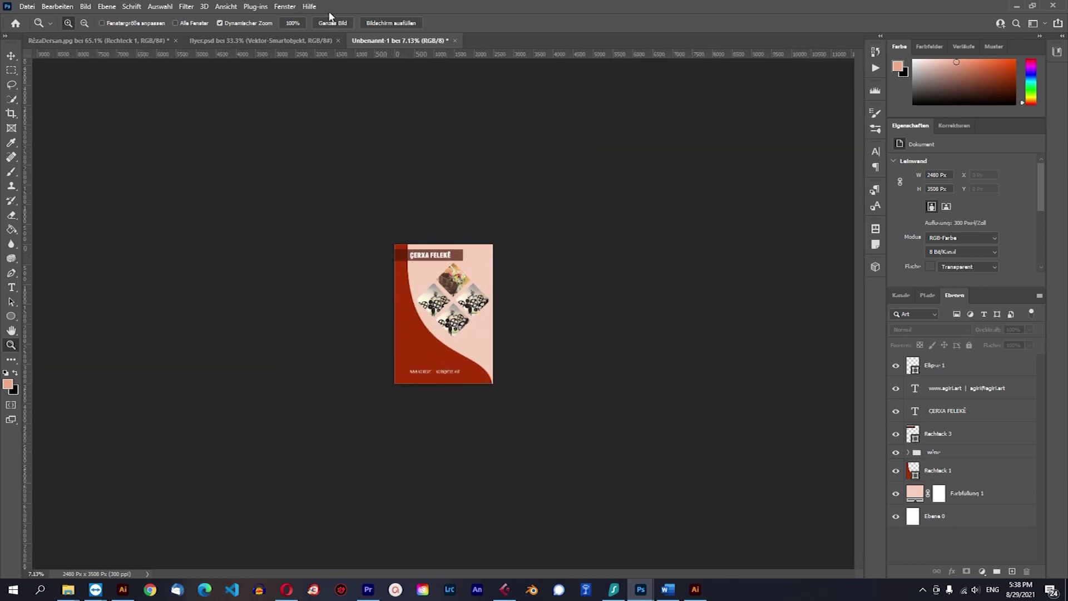
Show the Navigator panel from Fenster and step the zoom up to 50% and back.
click(285, 6)
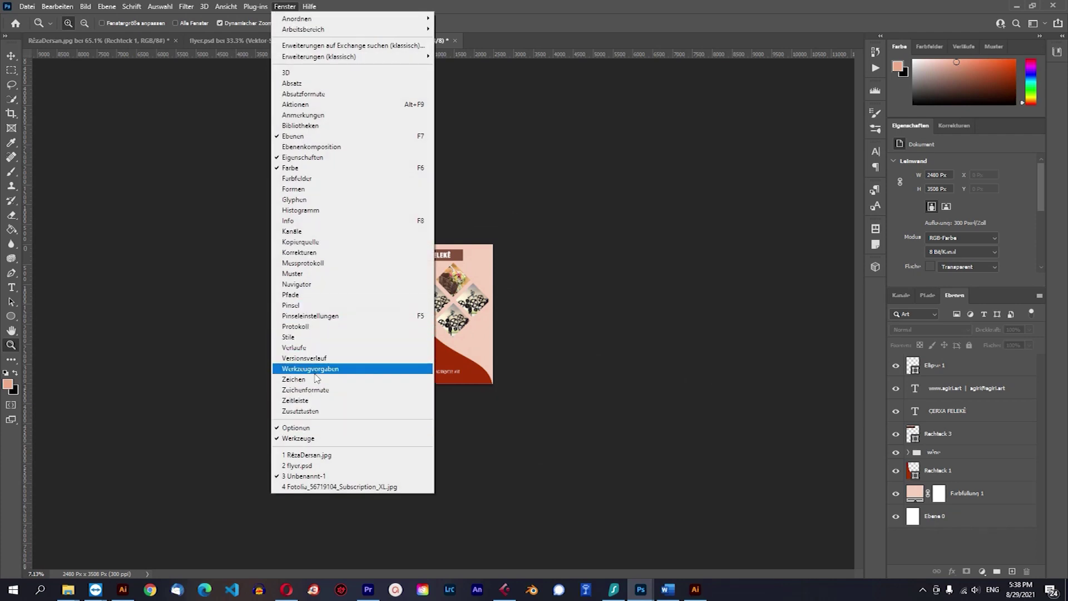
click(297, 284)
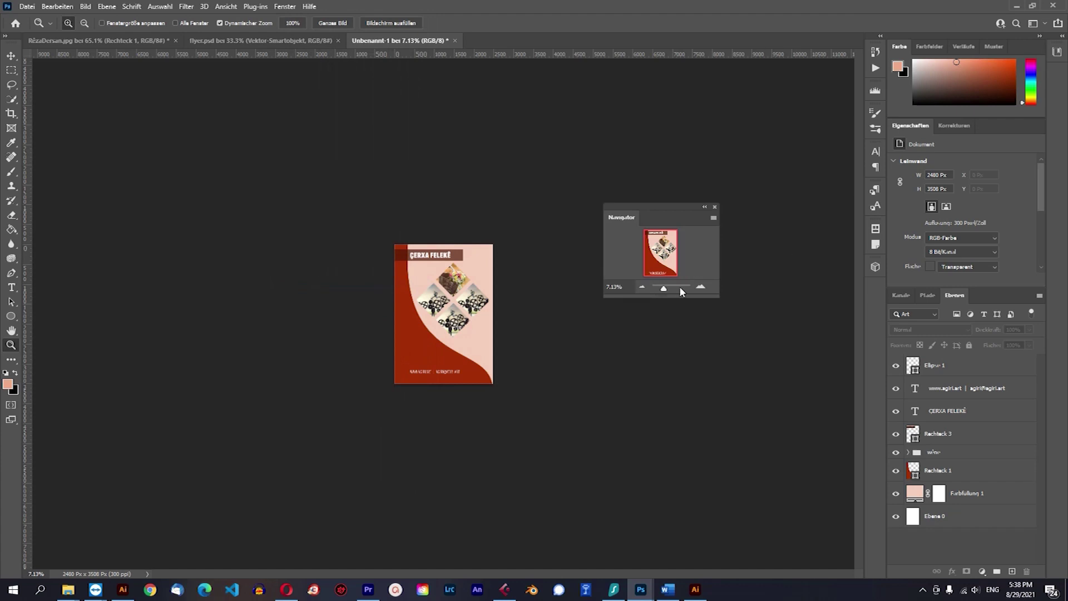
click(702, 287)
click(701, 288)
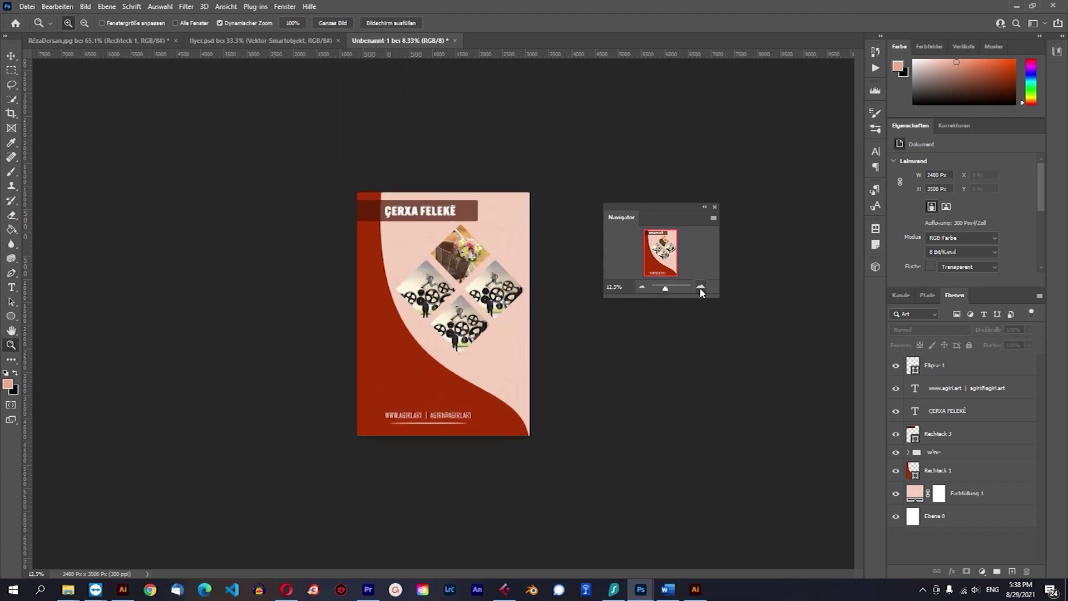
click(701, 289)
click(701, 288)
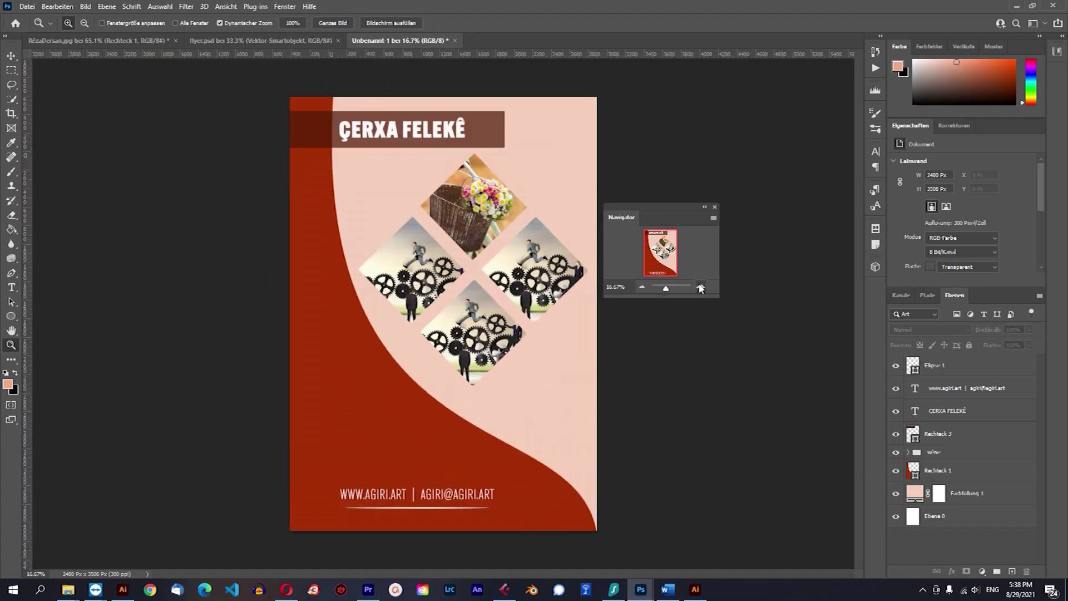
click(701, 288)
click(701, 288)
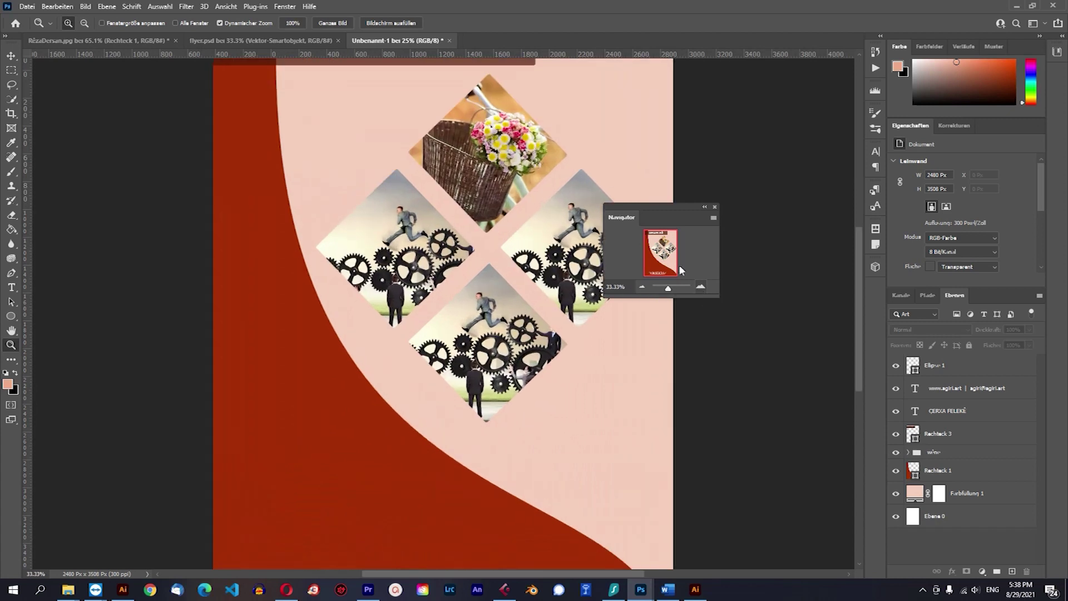
click(701, 288)
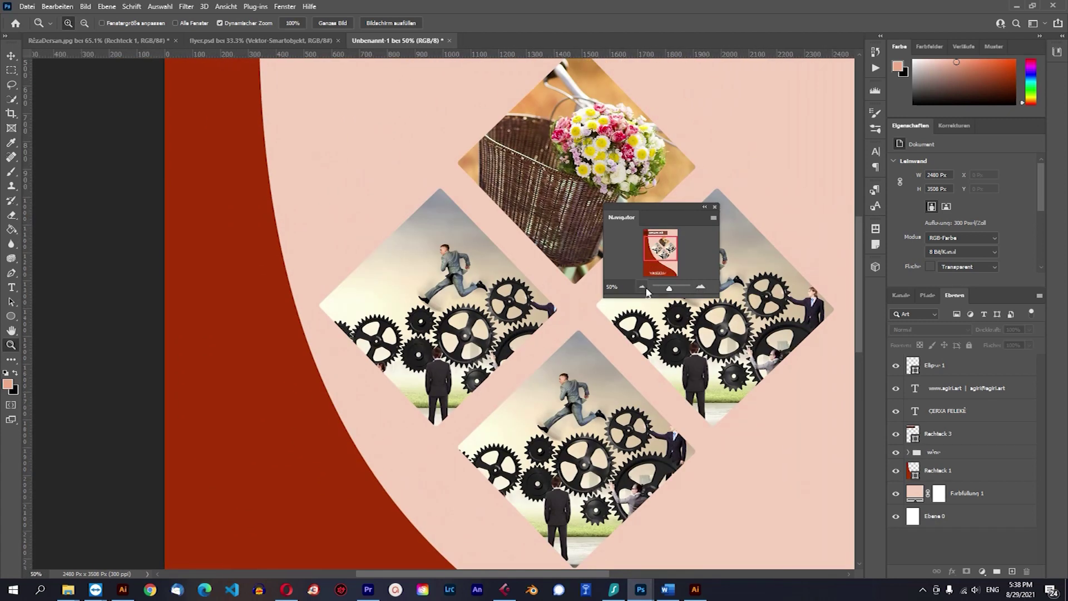
click(642, 287)
click(642, 287)
click(642, 287)
click(642, 287)
click(642, 287)
click(701, 288)
click(701, 288)
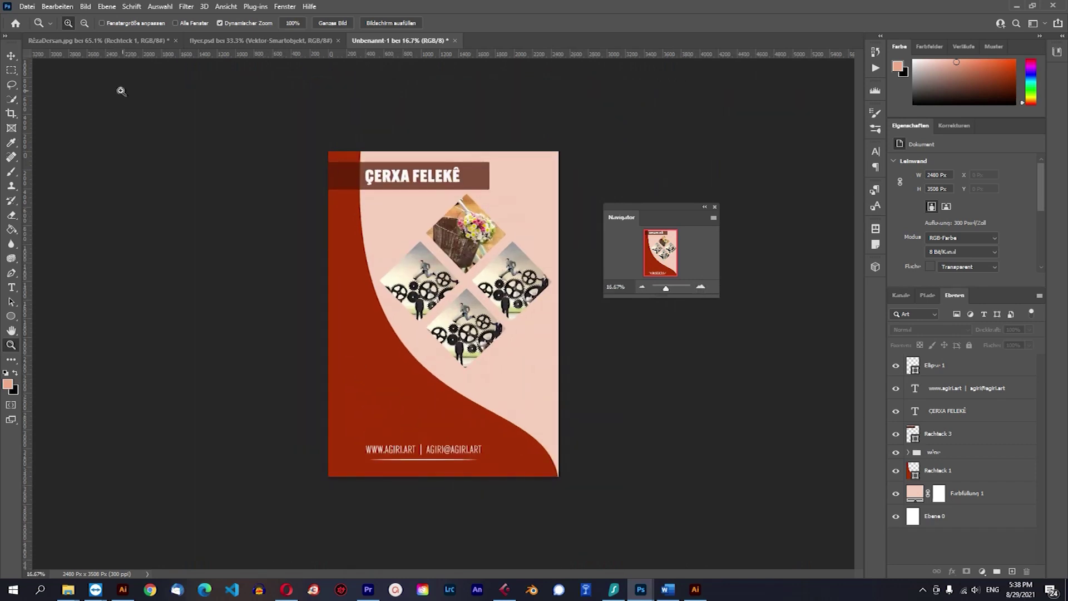
click(11, 55)
Detach the Unbenannt-1 flyer into a floating window and enlarge it.
drag(381, 43, 669, 78)
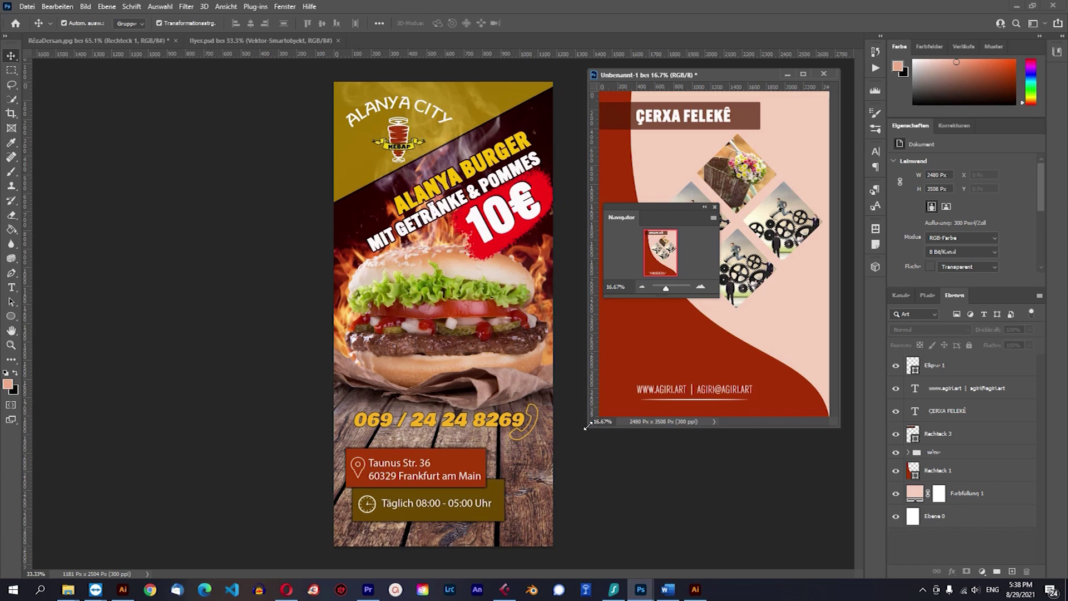
drag(589, 424, 475, 535)
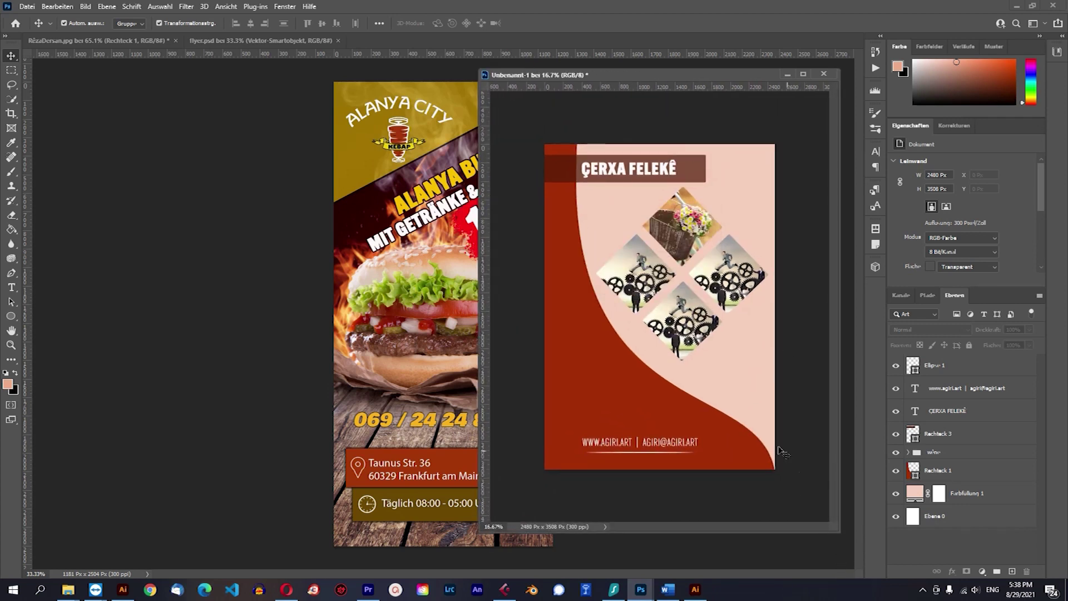
scroll(680, 380, up, 1)
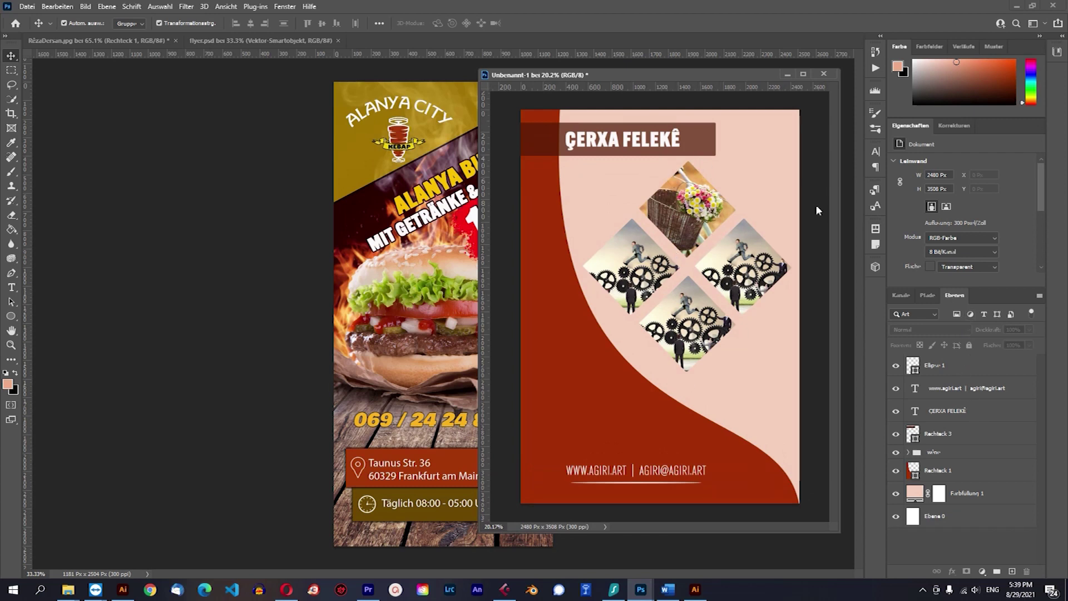
Open the ÇERXA FELEKÊ title's Fülloptionen to inspect them, then cancel without changes.
click(663, 139)
click(952, 572)
click(962, 461)
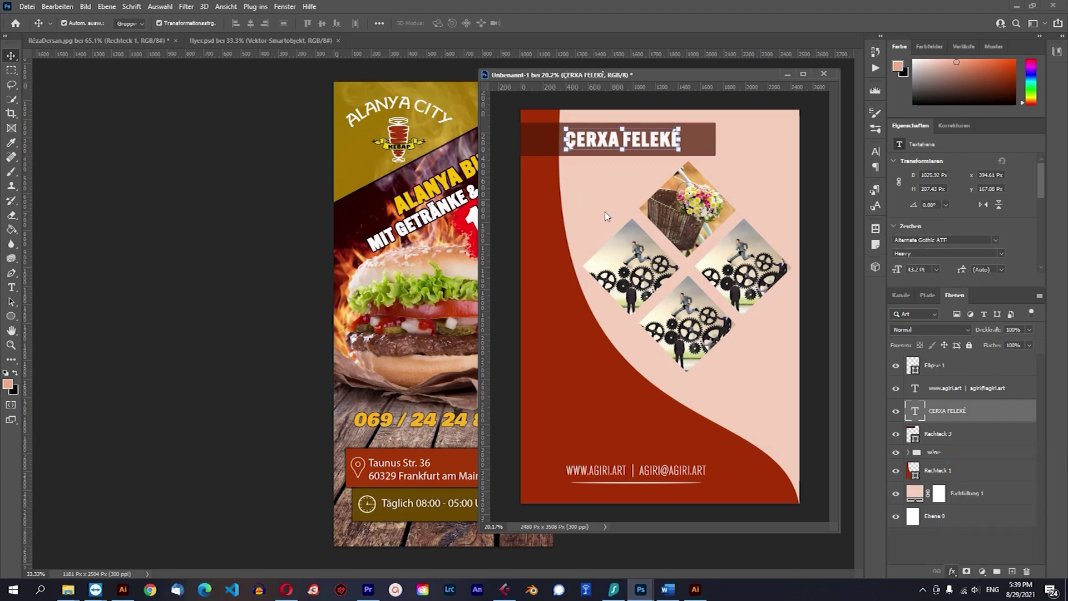
drag(670, 217, 347, 84)
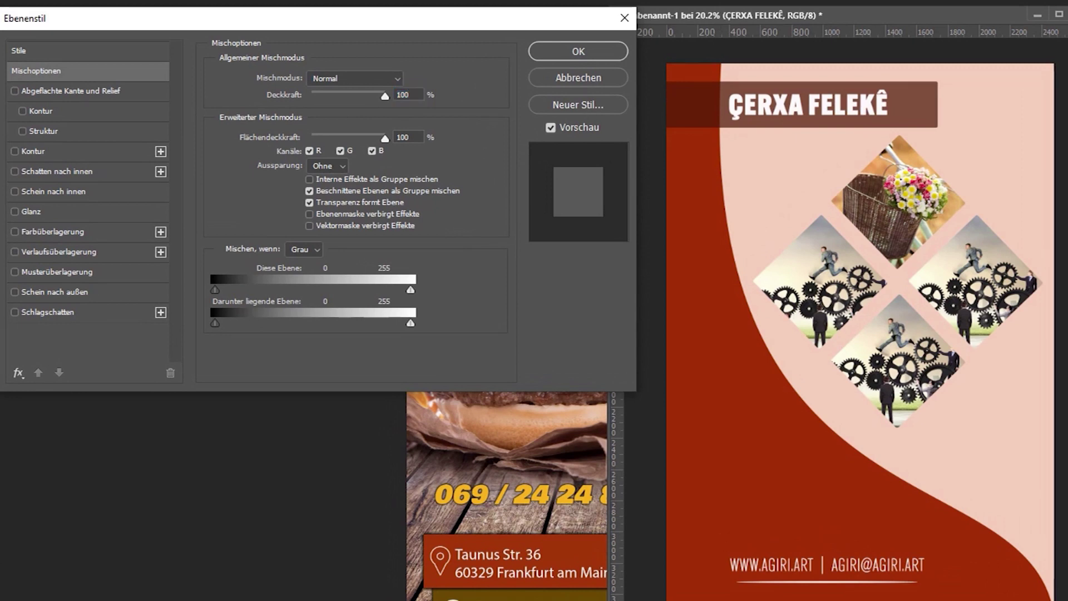
click(584, 75)
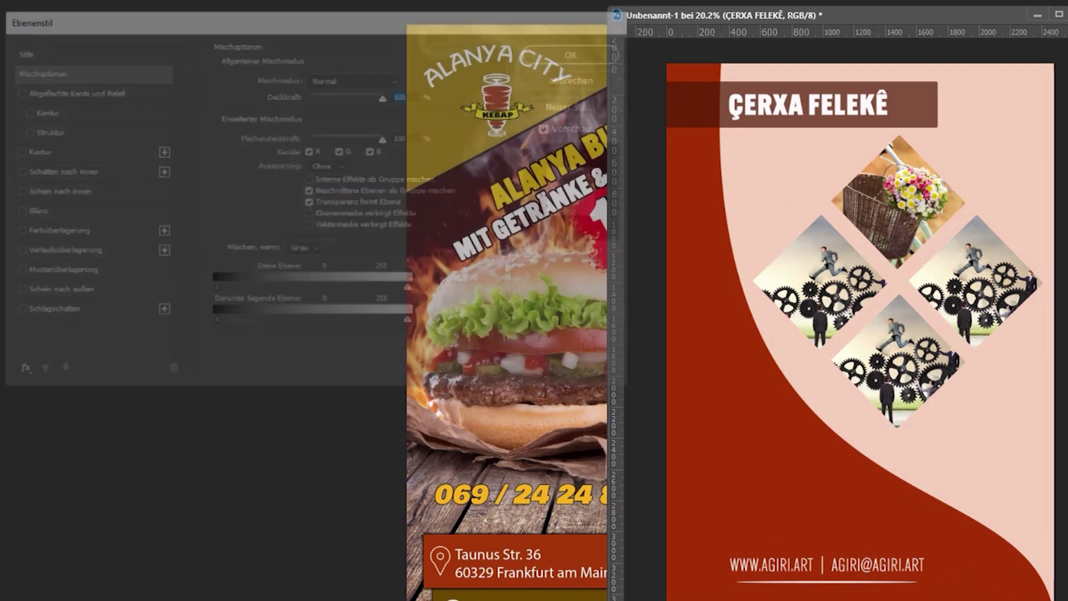
click(827, 582)
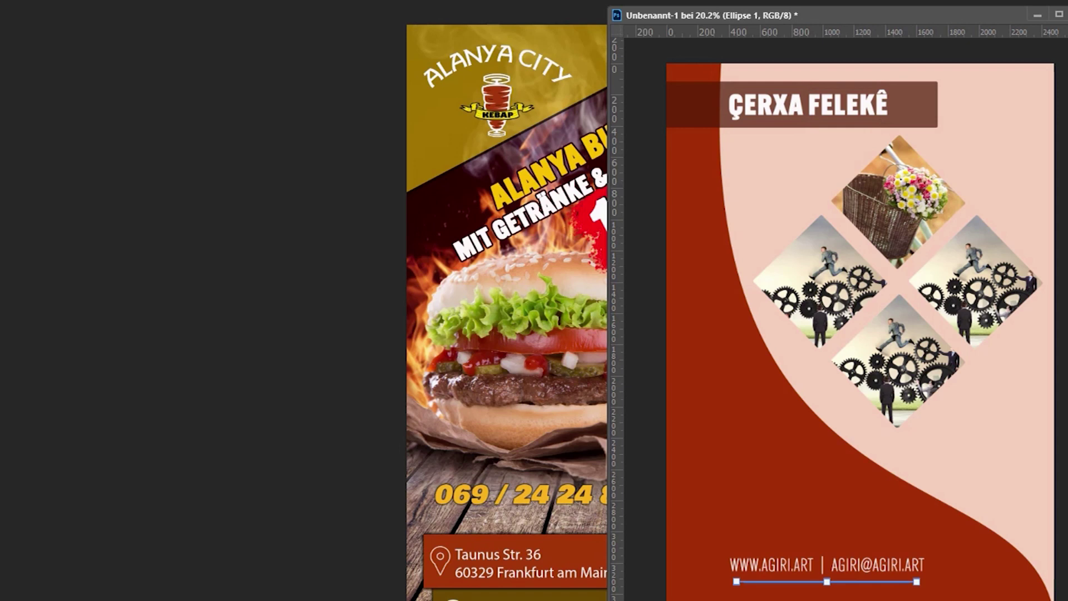
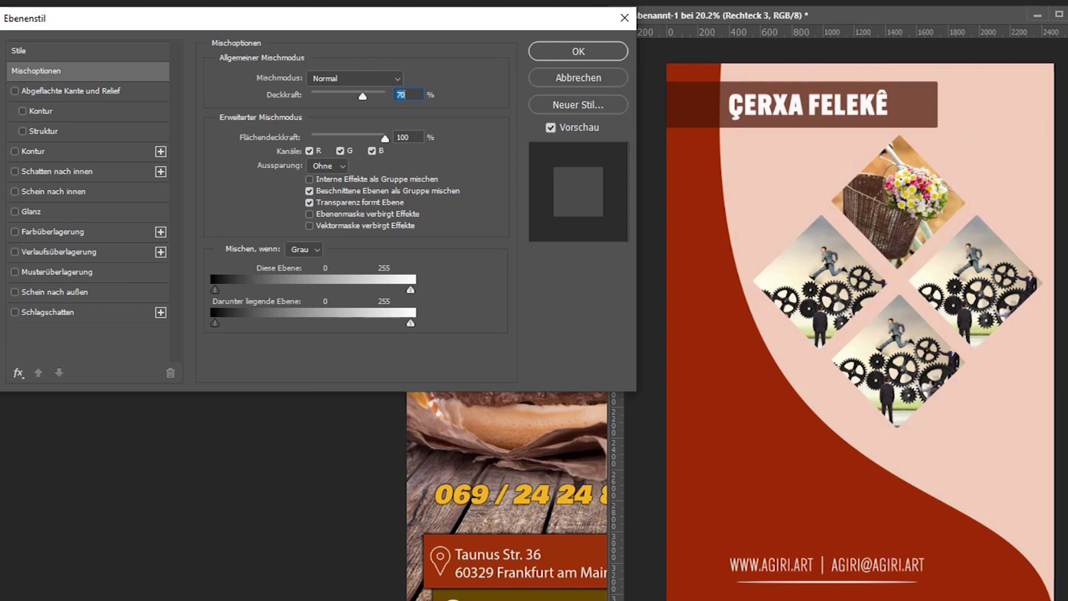
Add an 8 px white stroke (Kontur) around the dark title bar.
click(15, 151)
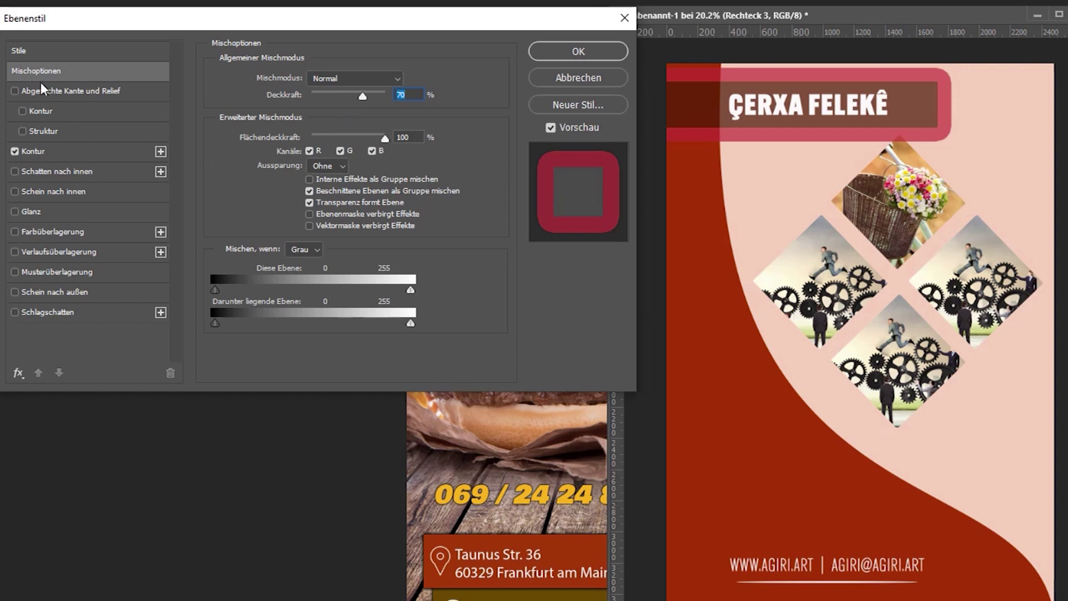
click(46, 149)
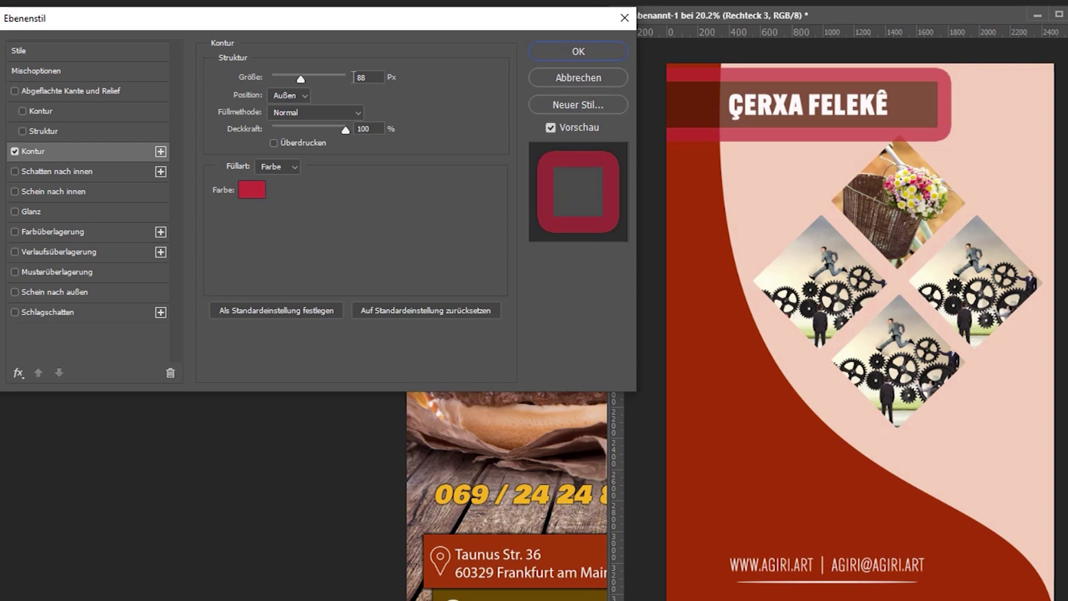
drag(302, 82, 280, 82)
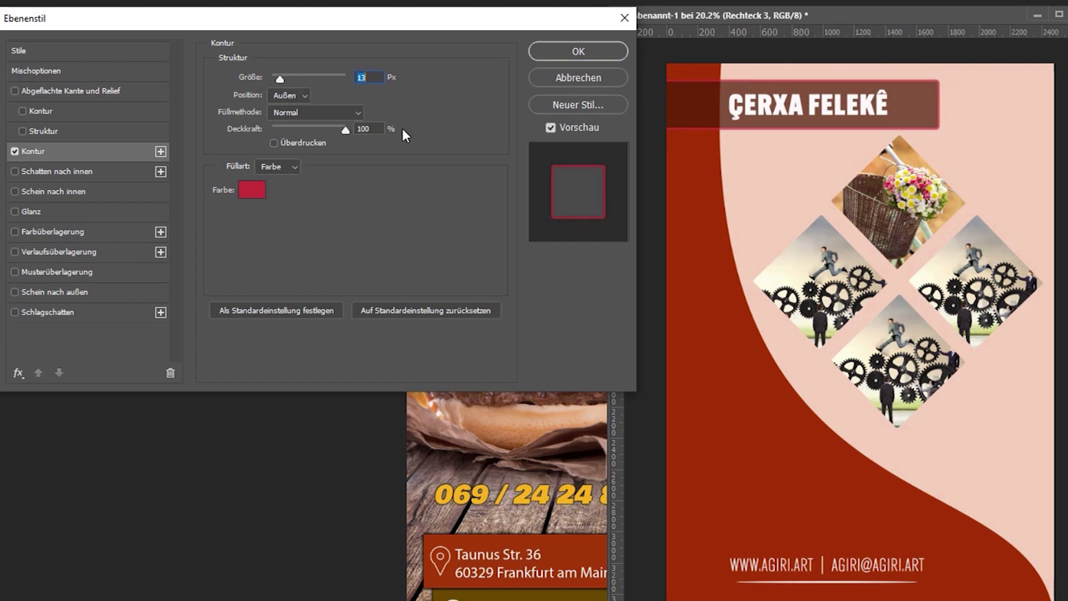
click(252, 190)
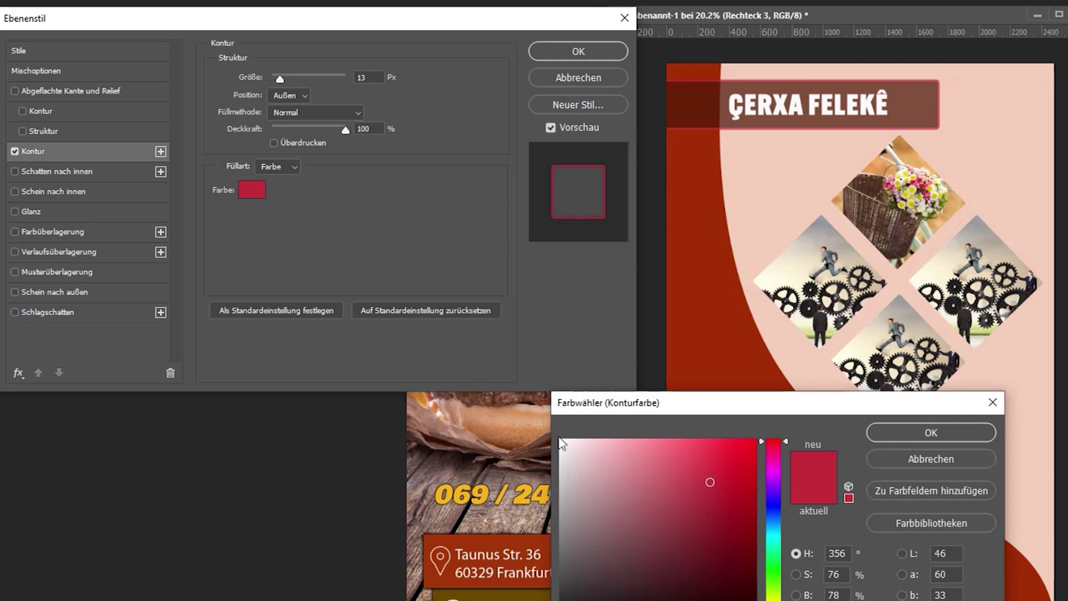
click(561, 439)
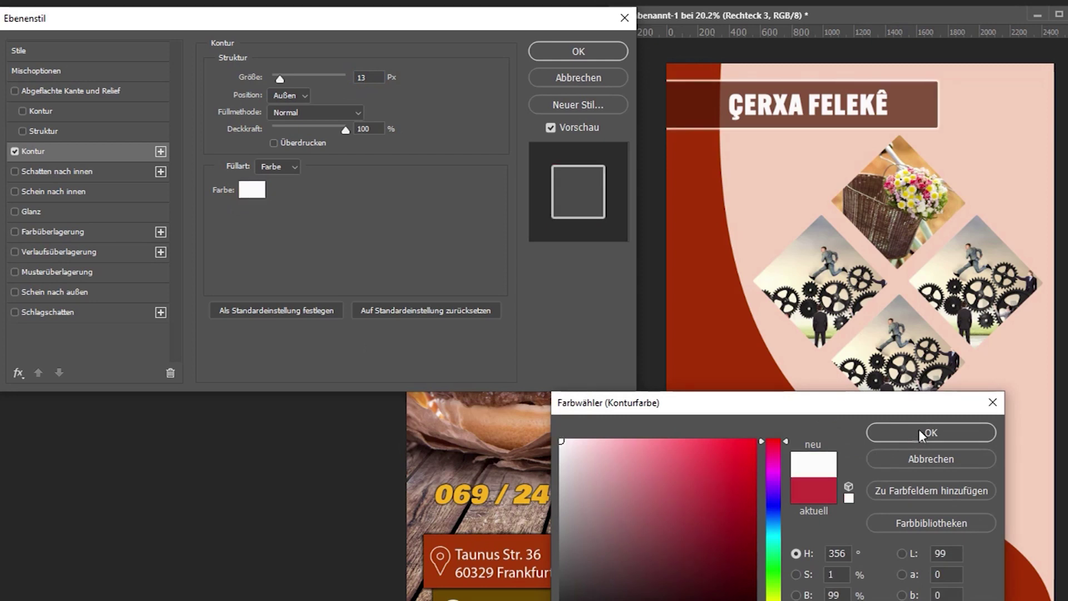
click(927, 433)
drag(282, 79, 278, 81)
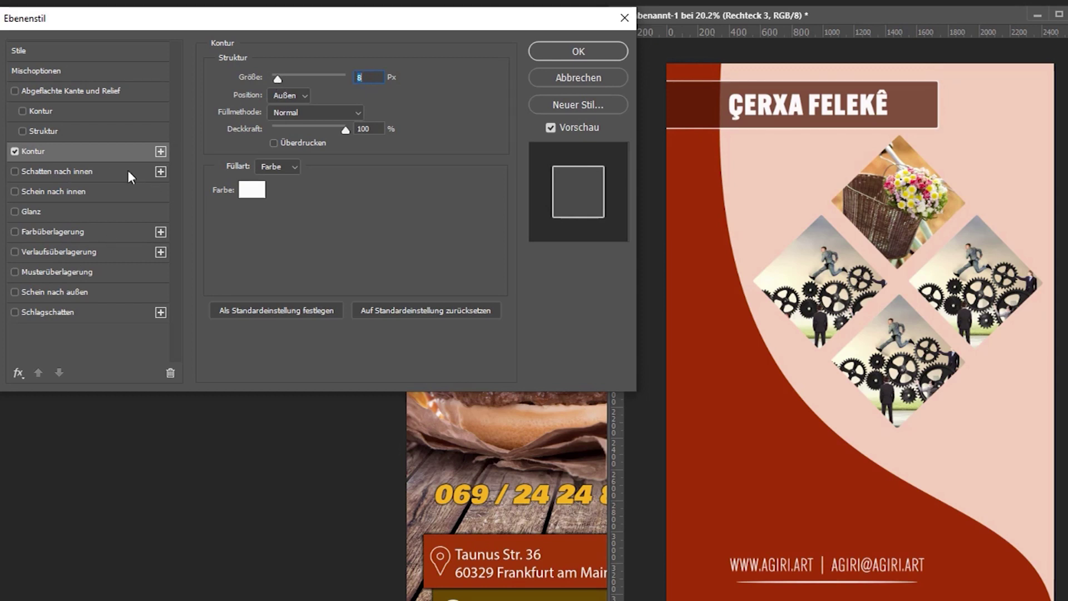
Enable a black drop shadow: 100% opacity, 137° angle, 41 px distance, 41% spread, 188 px size.
click(17, 312)
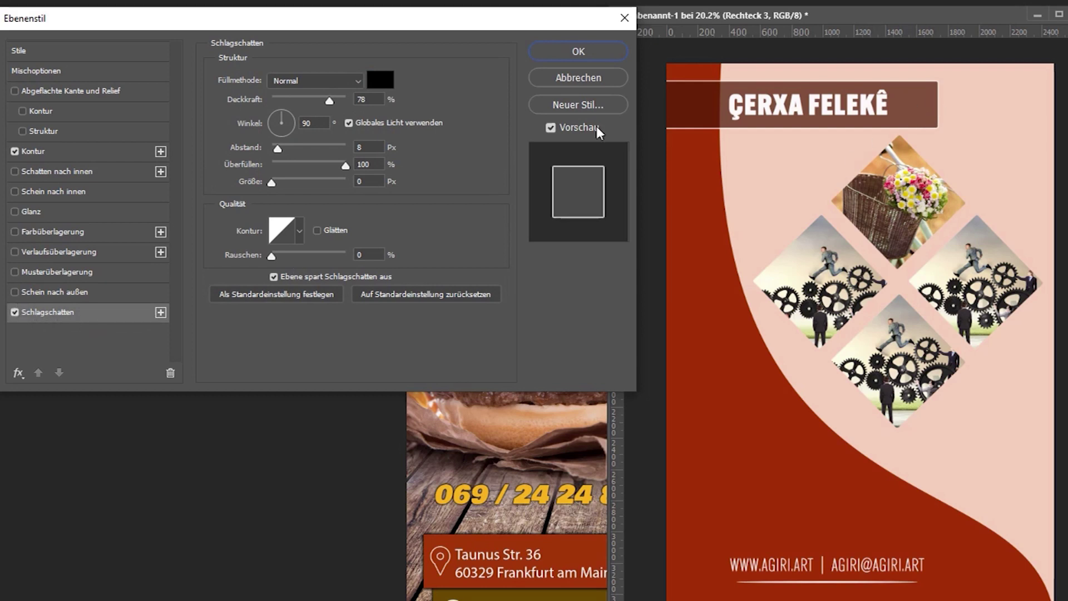
drag(329, 101, 362, 100)
drag(279, 149, 332, 150)
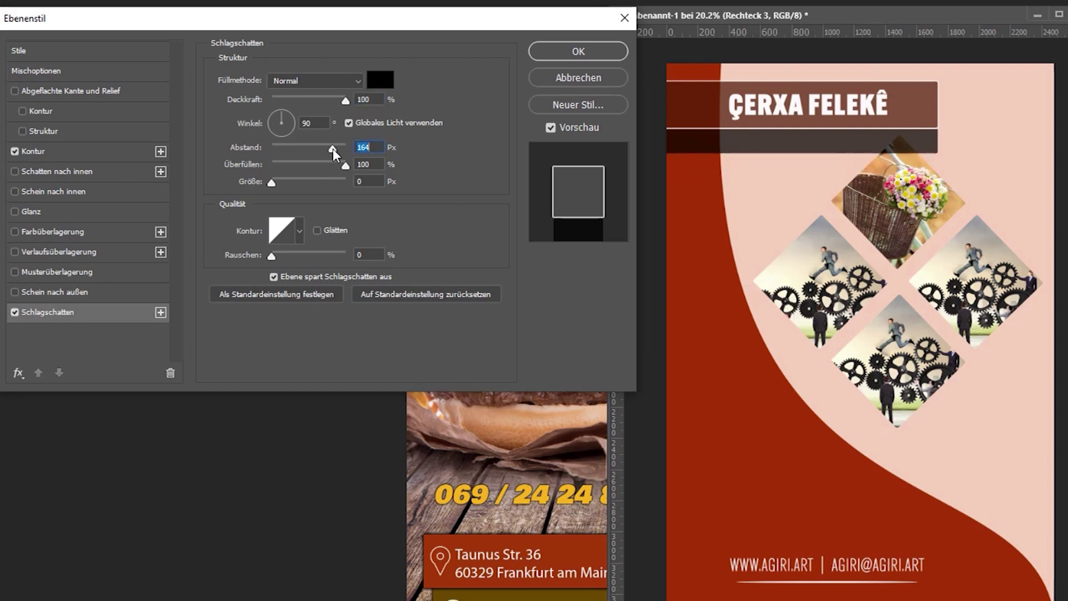
drag(277, 124, 299, 137)
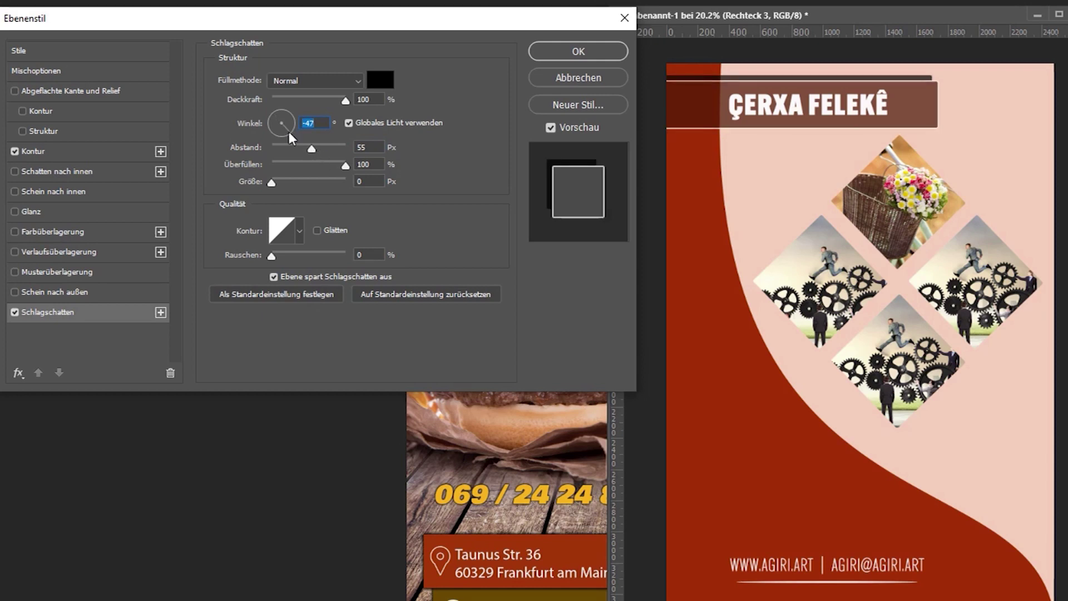
click(275, 121)
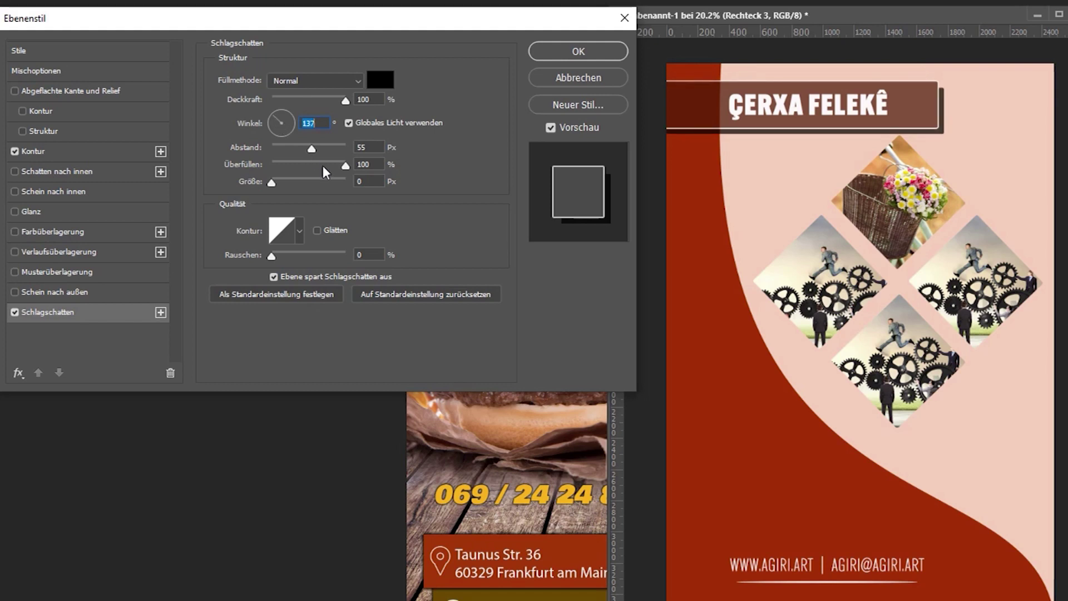
drag(311, 149, 333, 190)
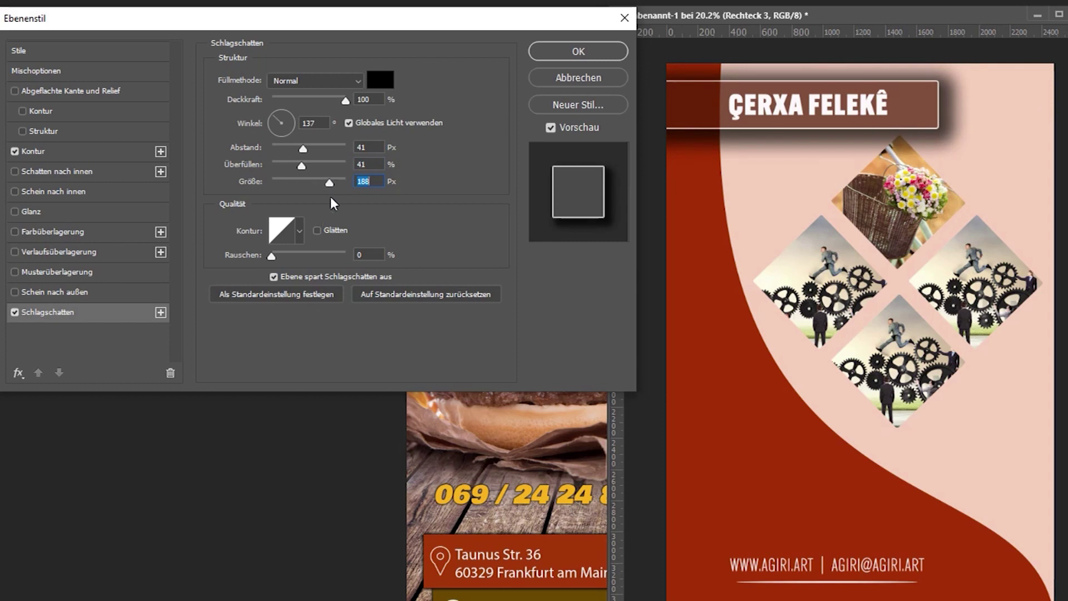
Make the drop shadow hard-edged with 36 px distance, 18% spread and 0 px size.
drag(331, 184, 276, 199)
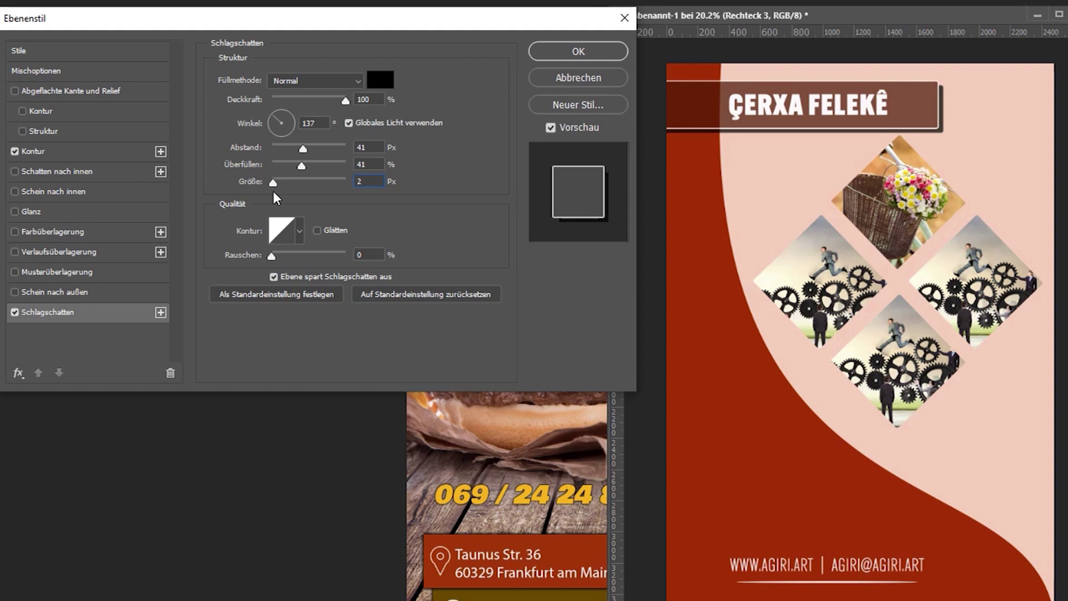
mouse_move(276, 199)
mouse_down()
mouse_move(290, 202)
mouse_move(264, 207)
mouse_up()
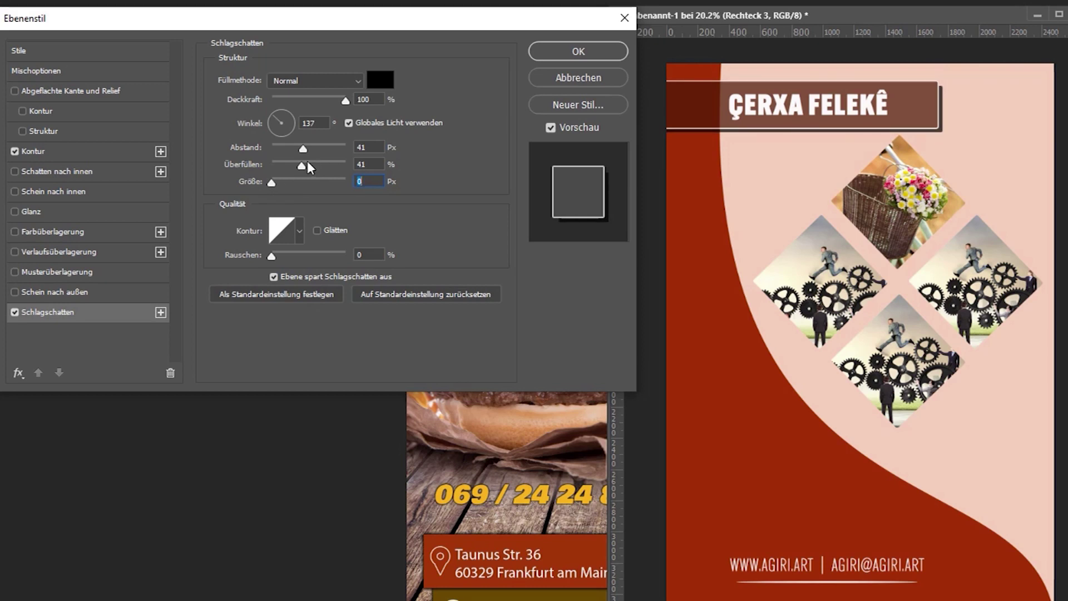
drag(302, 148, 285, 170)
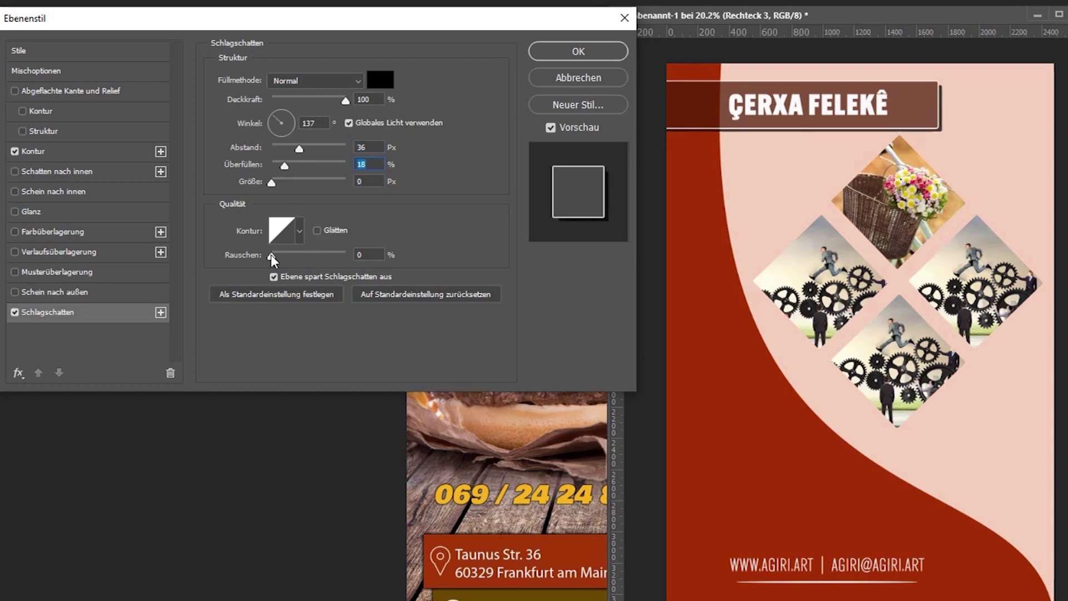
drag(274, 185, 306, 187)
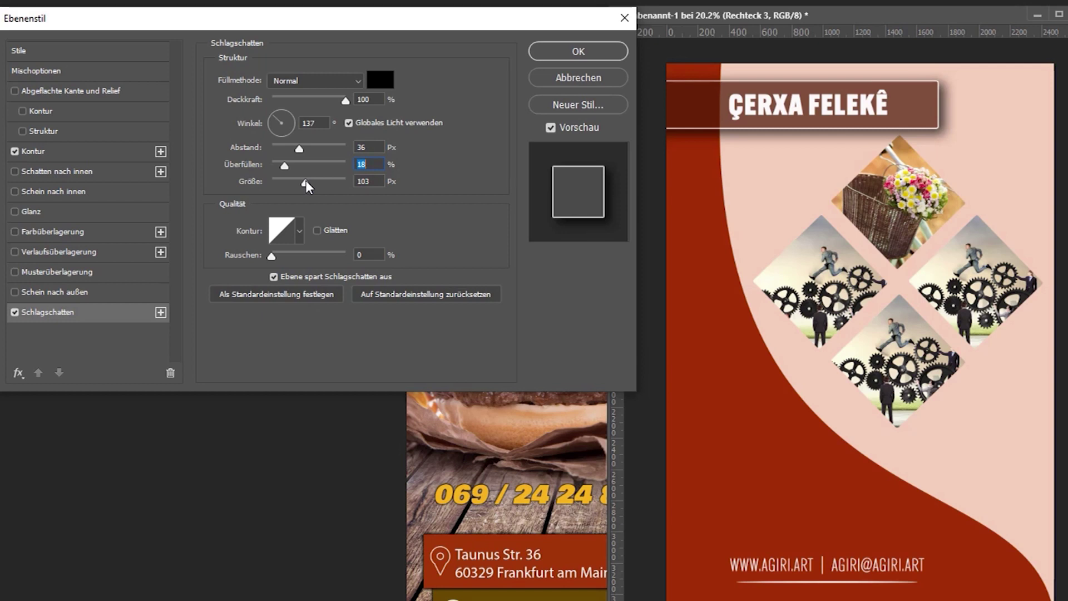
mouse_move(307, 187)
mouse_down()
mouse_move(284, 185)
mouse_move(368, 202)
mouse_move(303, 202)
mouse_up()
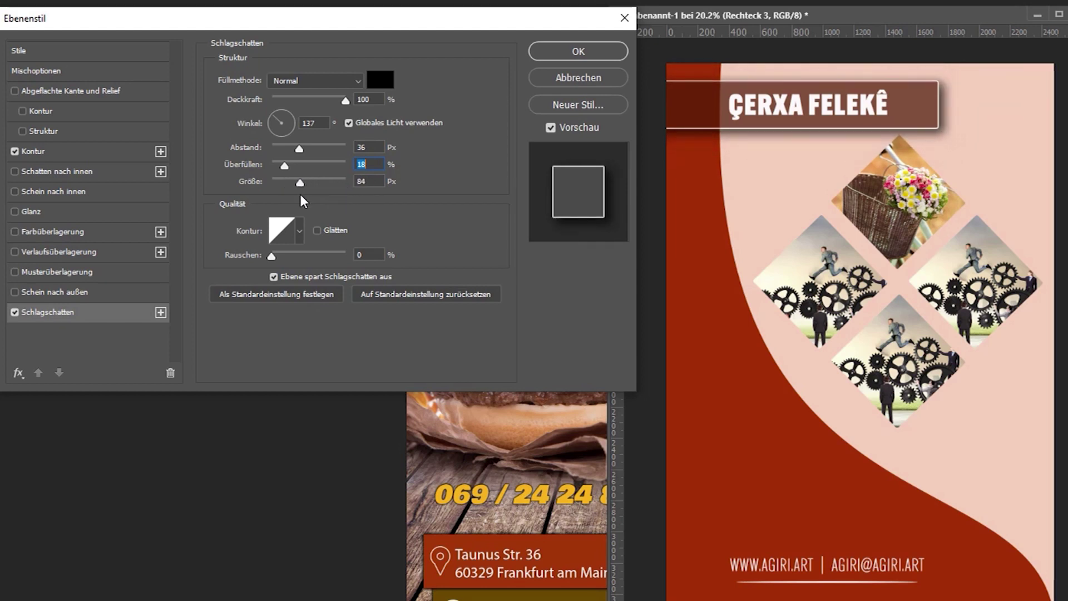
mouse_move(303, 202)
mouse_down()
mouse_move(322, 198)
mouse_move(280, 196)
mouse_move(303, 188)
mouse_up()
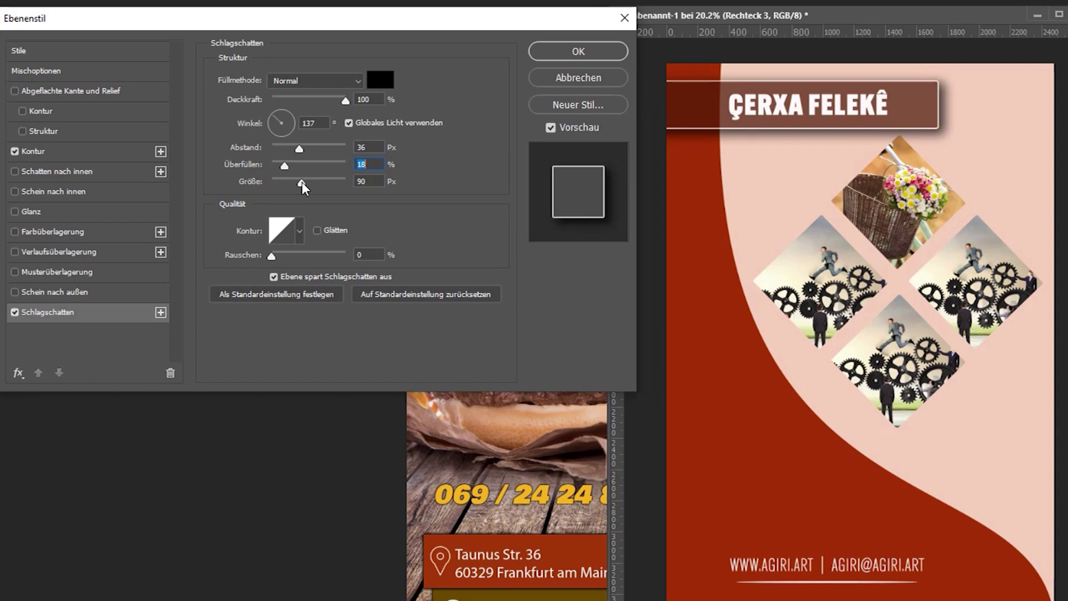
drag(304, 189, 304, 189)
key(Tab)
drag(302, 186, 267, 197)
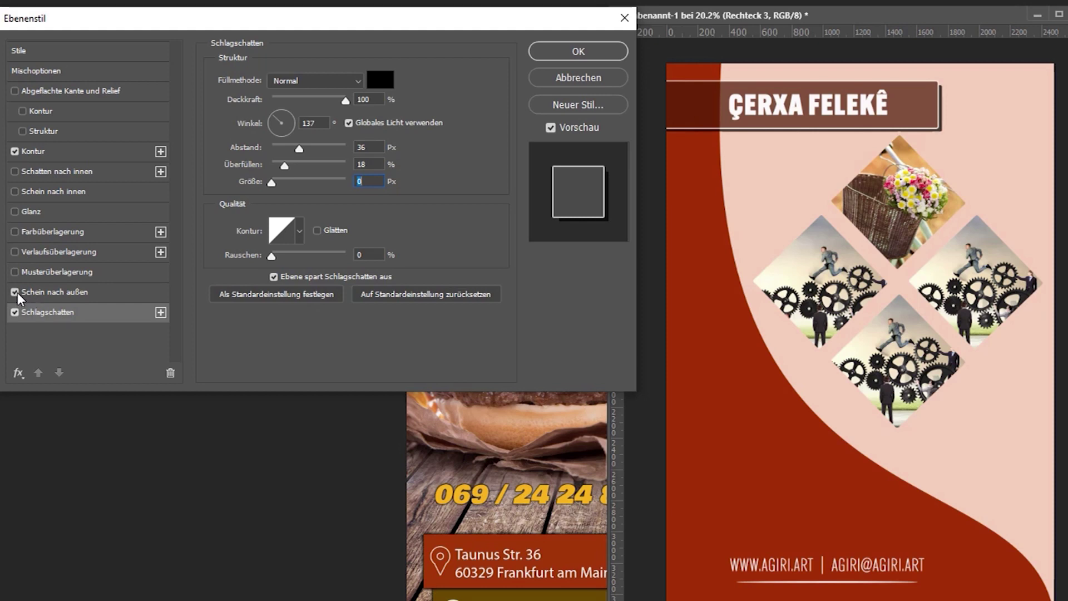
Adjust the outer glow's opacity, spread and range on the title bar.
click(55, 292)
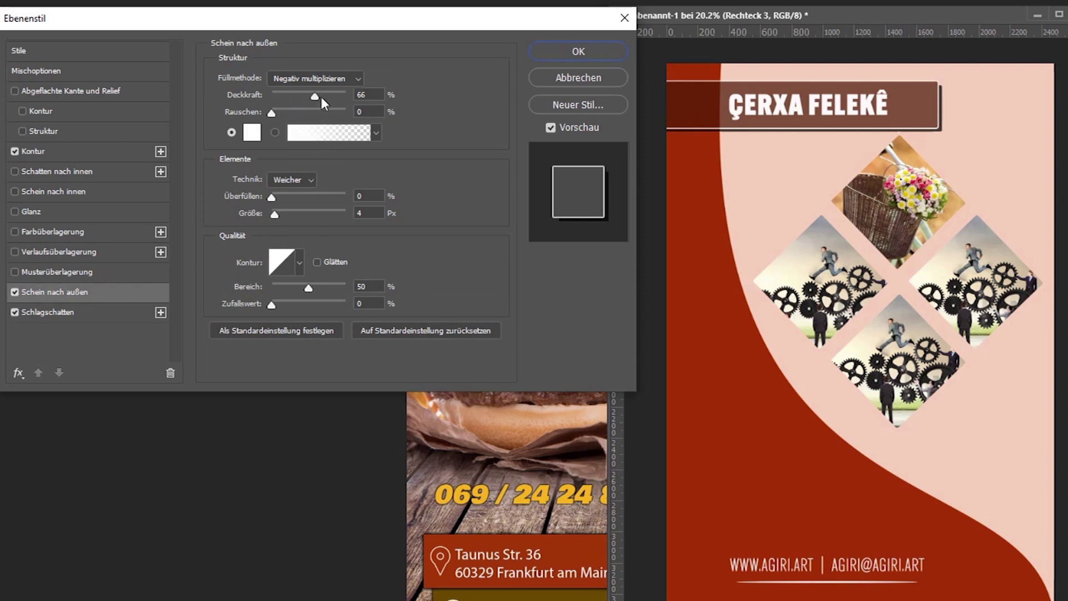
drag(289, 109, 291, 109)
drag(272, 197, 308, 224)
mouse_move(309, 289)
mouse_down()
mouse_move(298, 295)
mouse_move(340, 308)
mouse_move(313, 305)
mouse_up()
Try various outer glow contour shapes, including the linear contour.
click(299, 262)
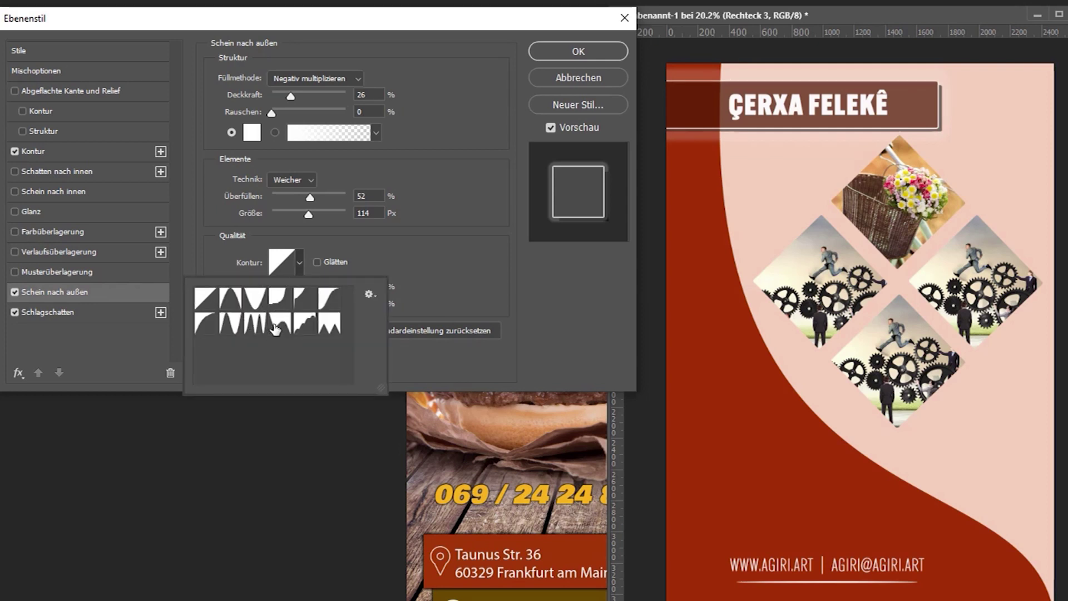
click(304, 326)
click(331, 328)
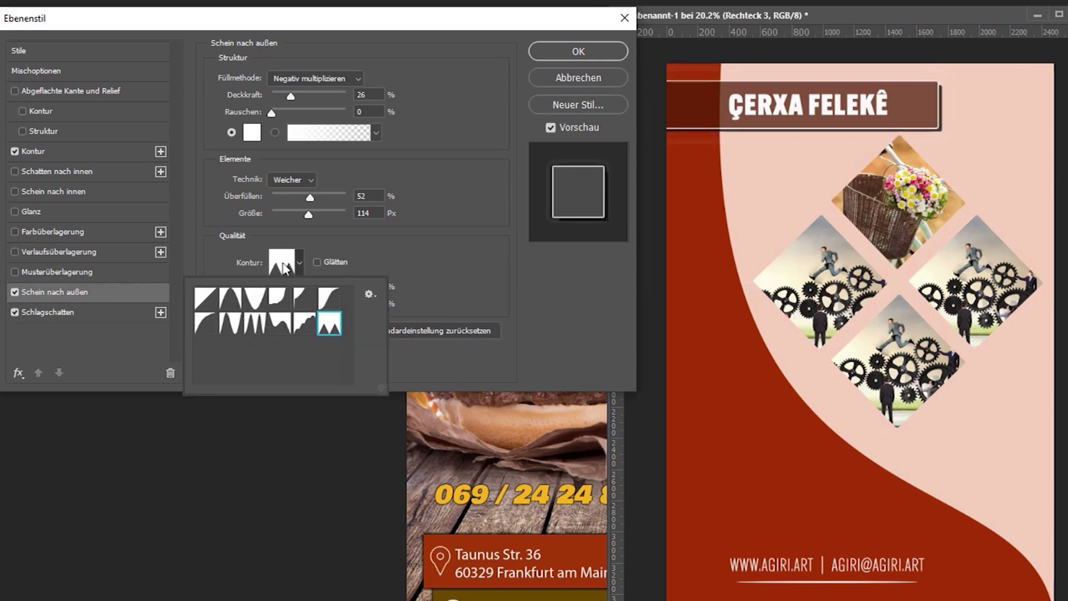
click(280, 323)
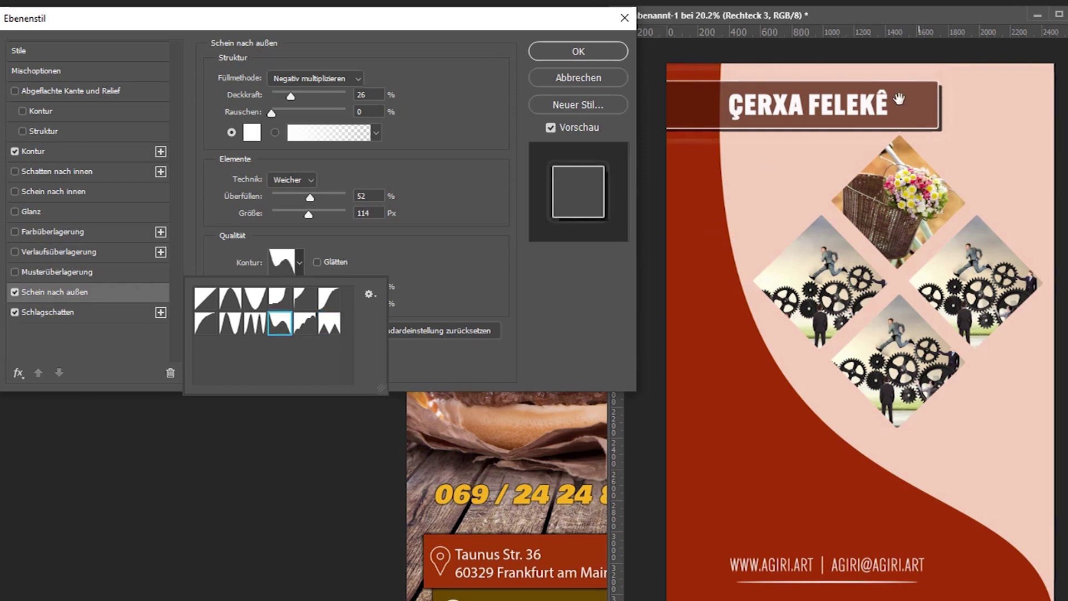
click(254, 300)
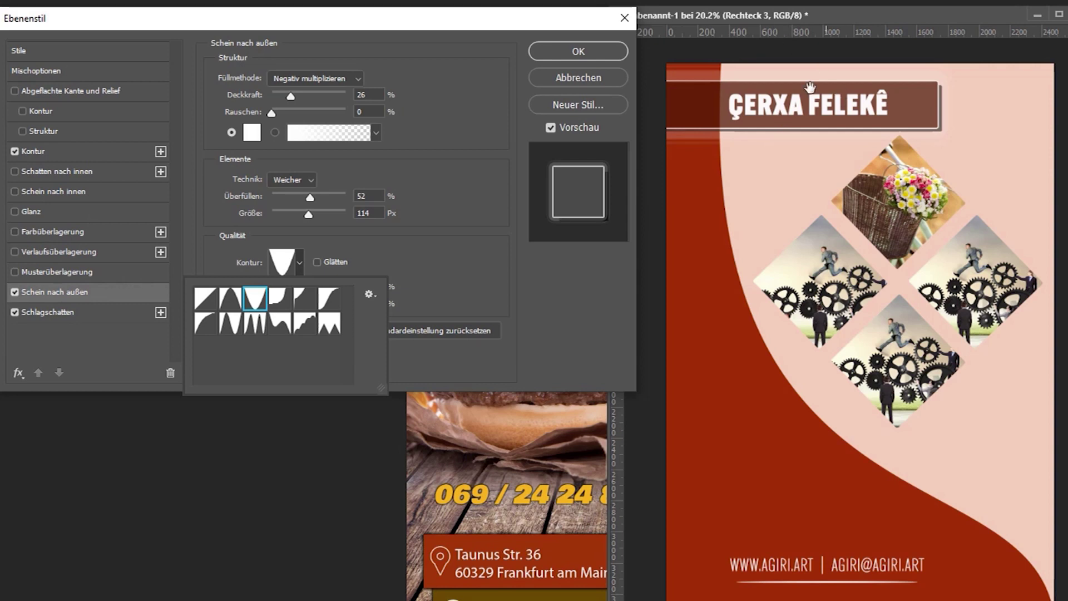
click(229, 306)
click(209, 299)
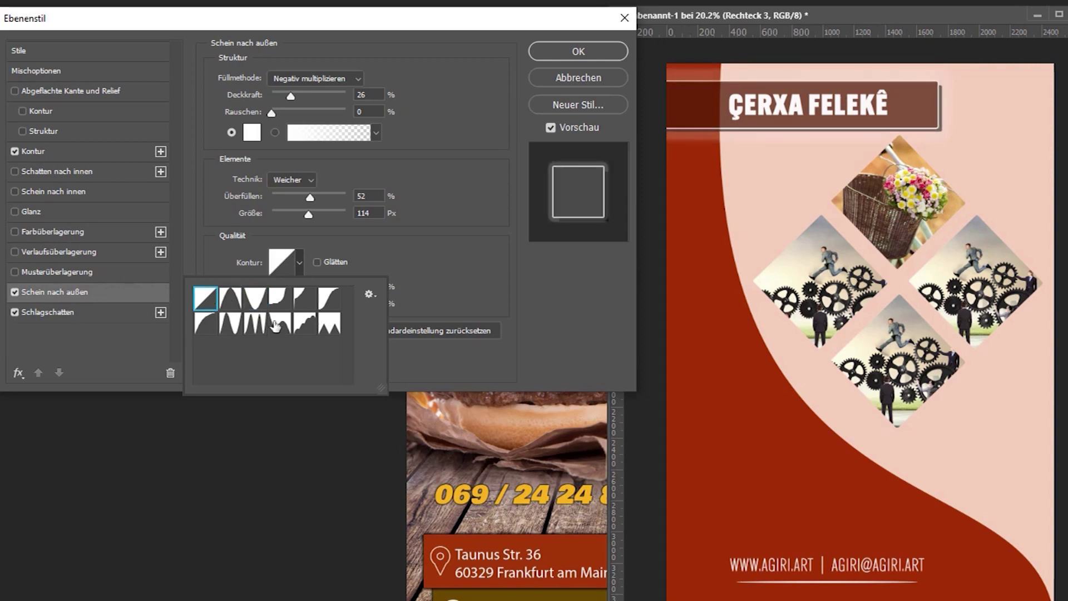
click(203, 324)
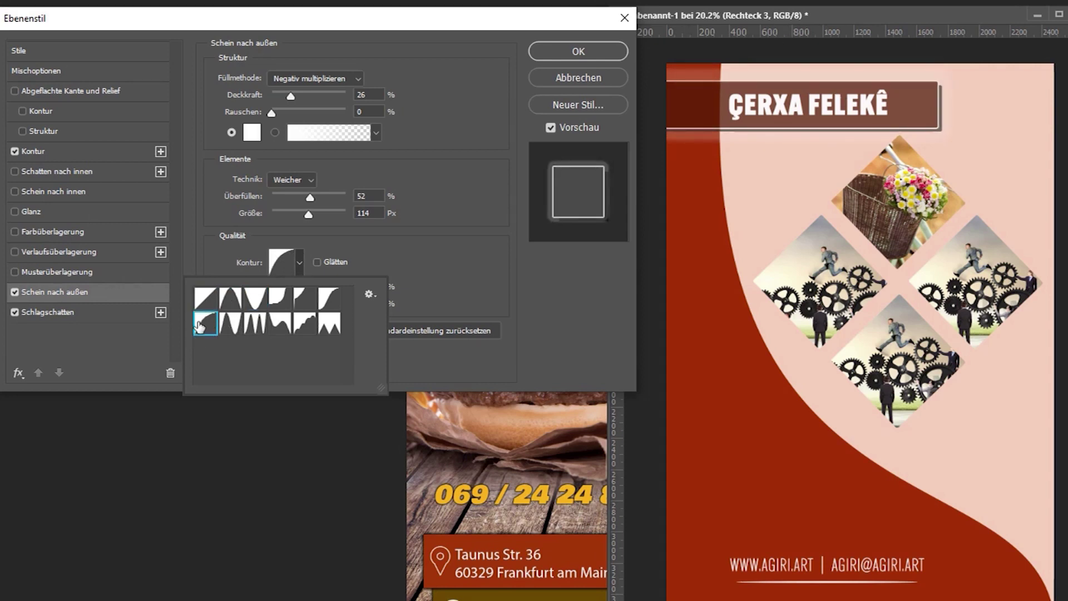
click(226, 323)
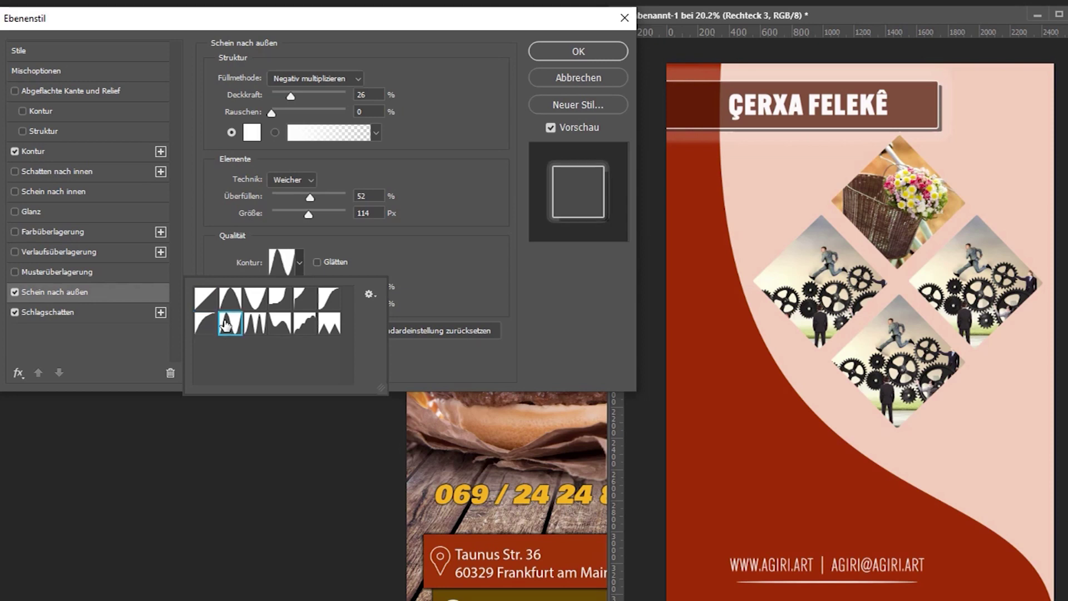
click(262, 327)
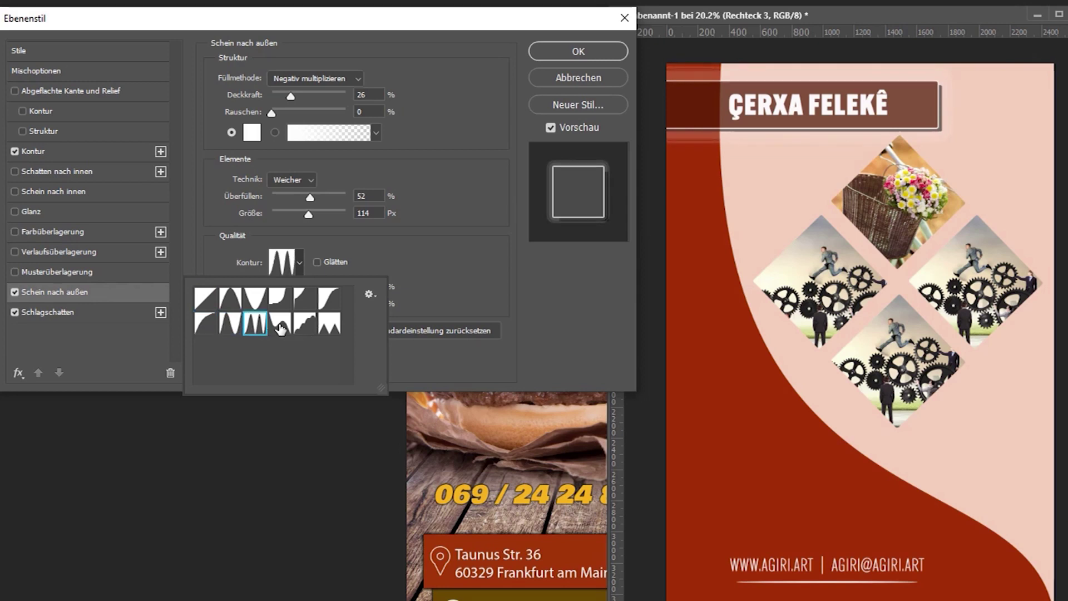
click(280, 324)
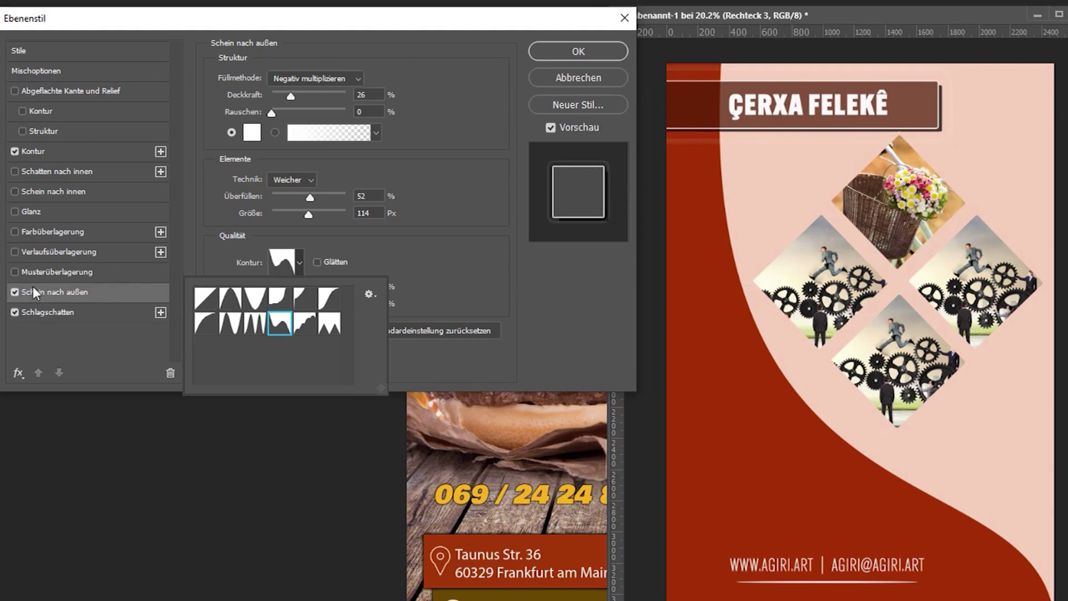
Switch the outer glow off, keeping the stroke and drop shadow.
click(15, 291)
click(13, 291)
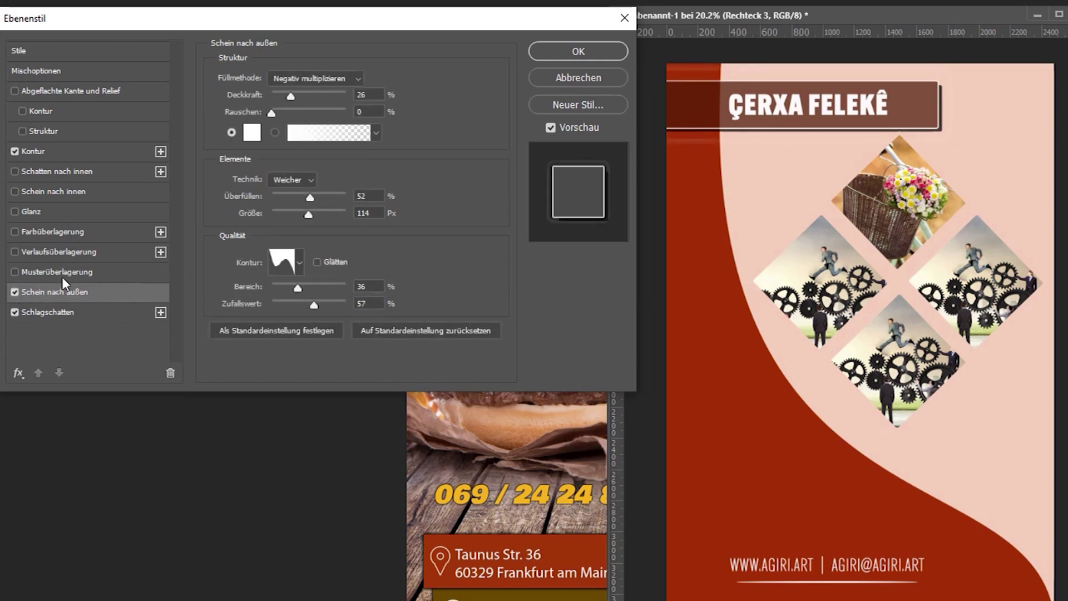
click(13, 292)
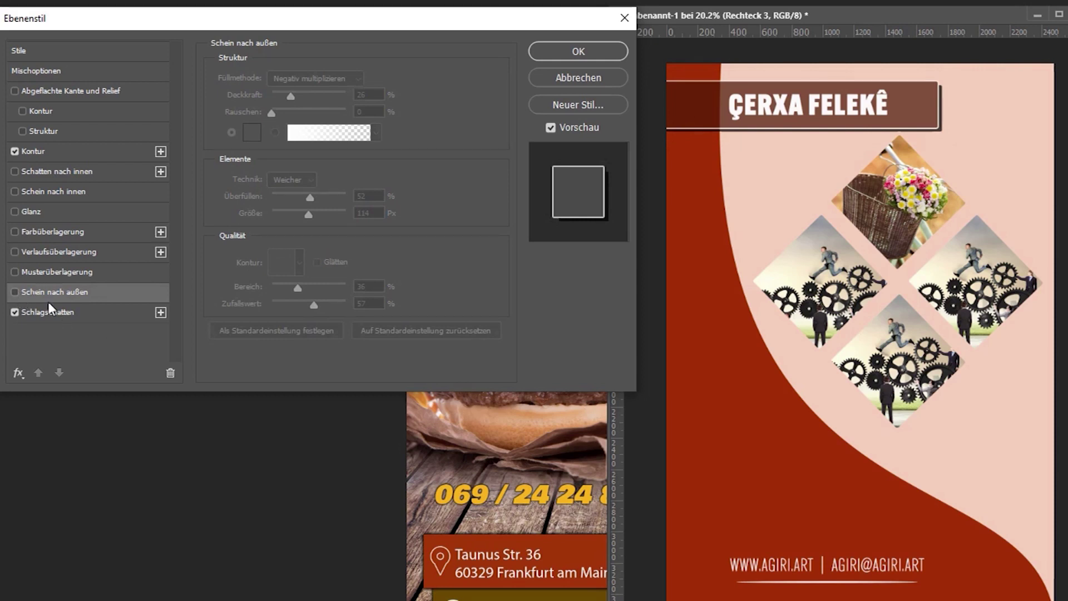
click(17, 272)
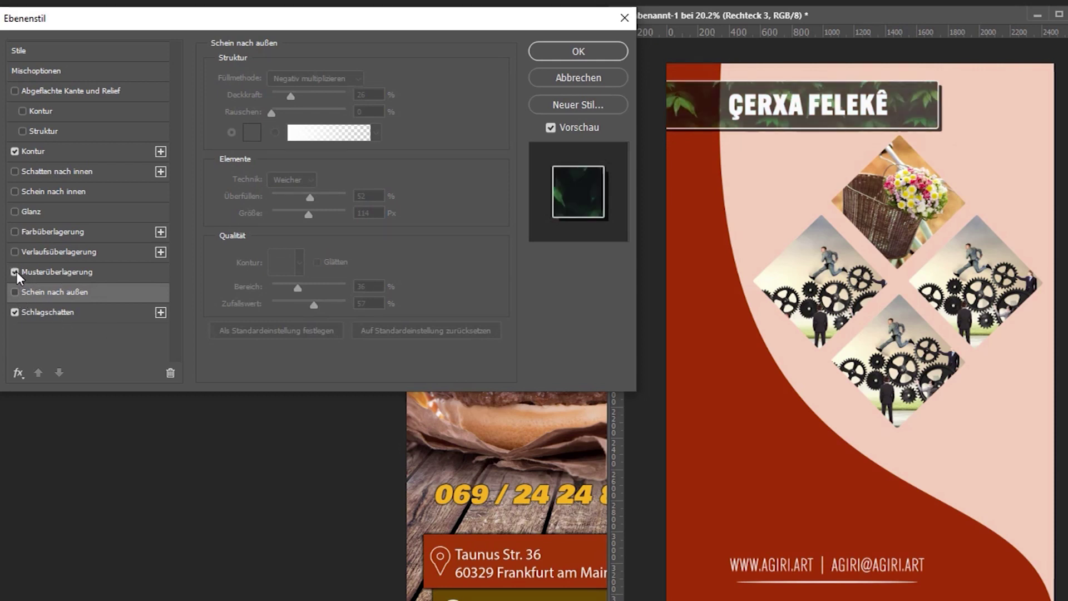
click(55, 277)
drag(424, 19, 703, 269)
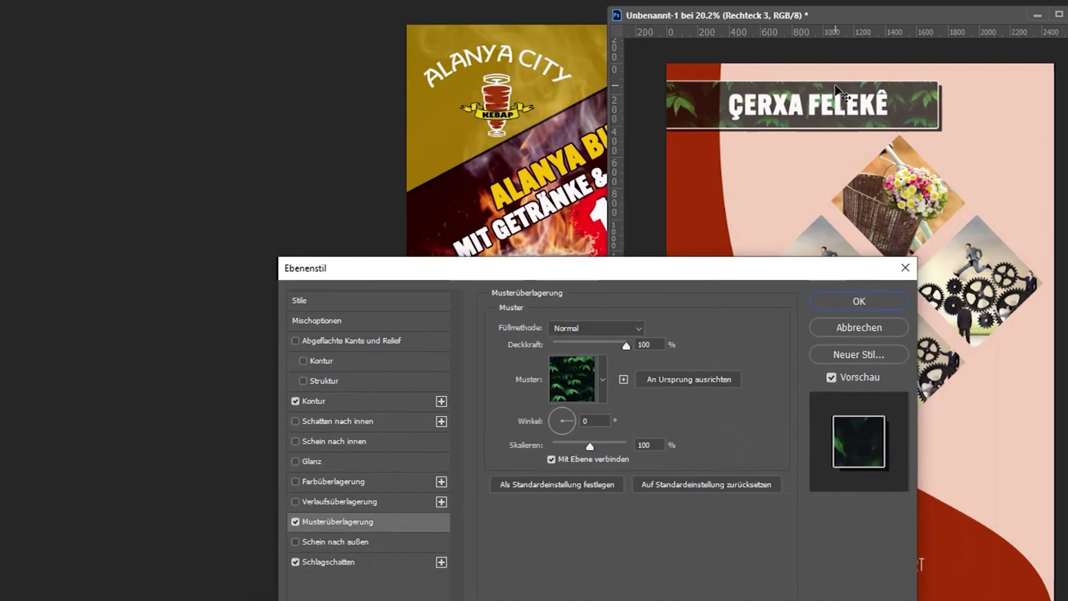
click(602, 367)
click(451, 398)
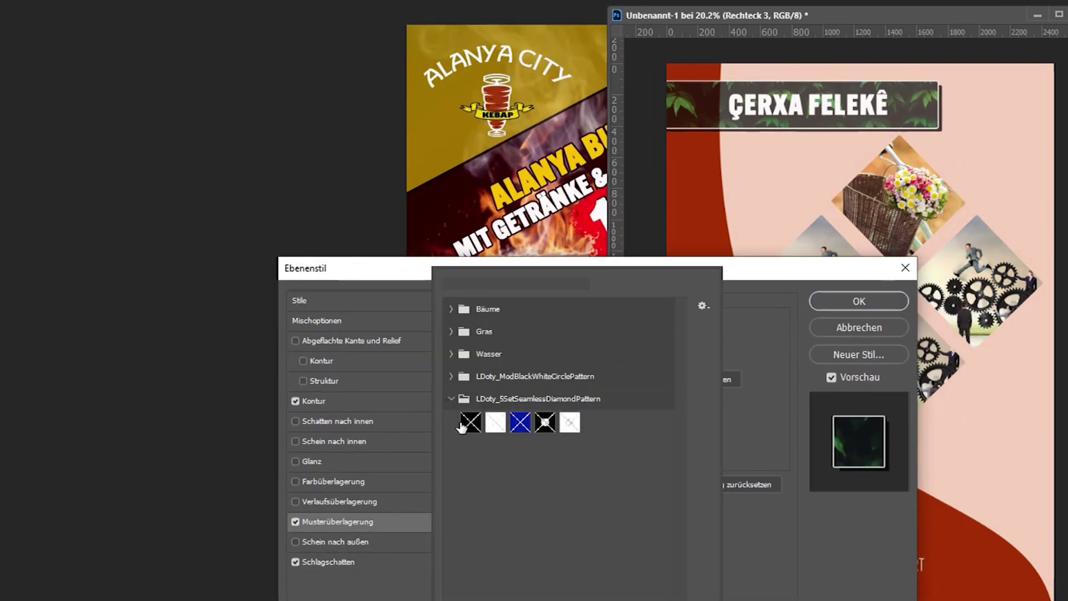
click(548, 423)
click(570, 423)
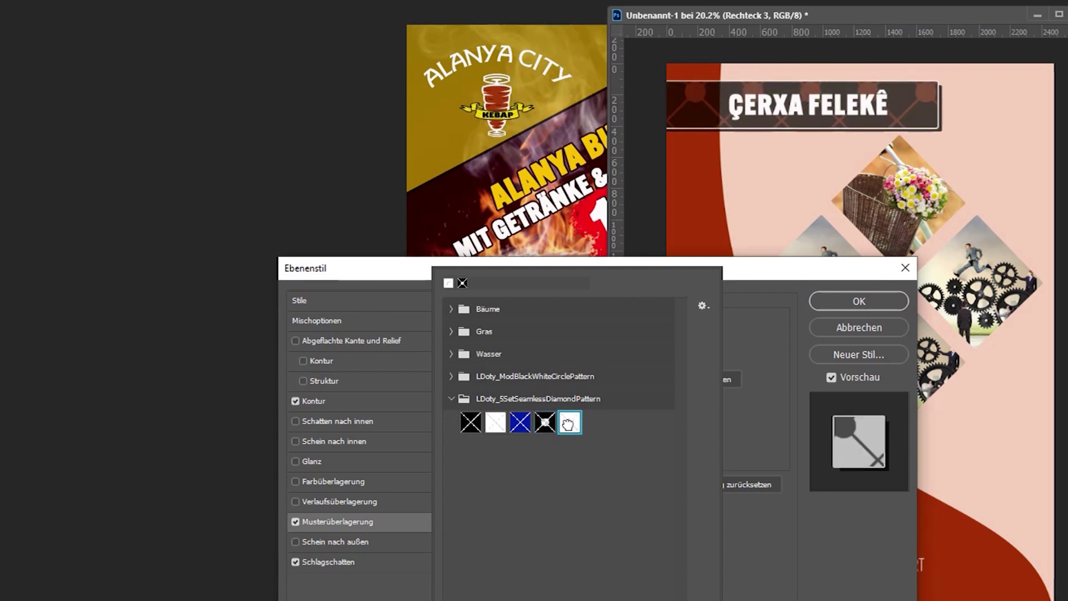
click(451, 376)
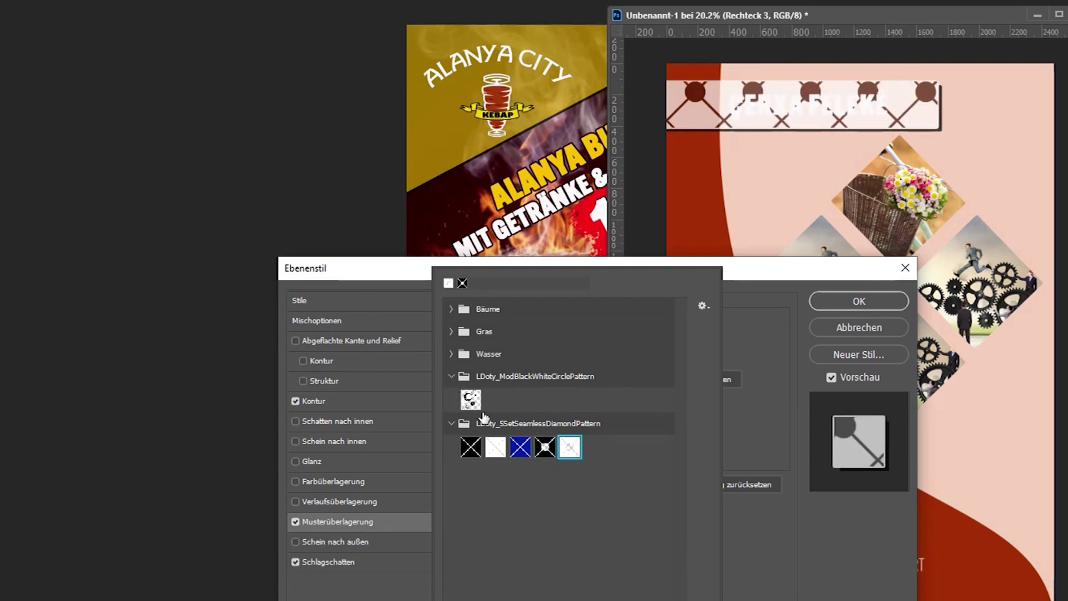
click(471, 399)
click(451, 354)
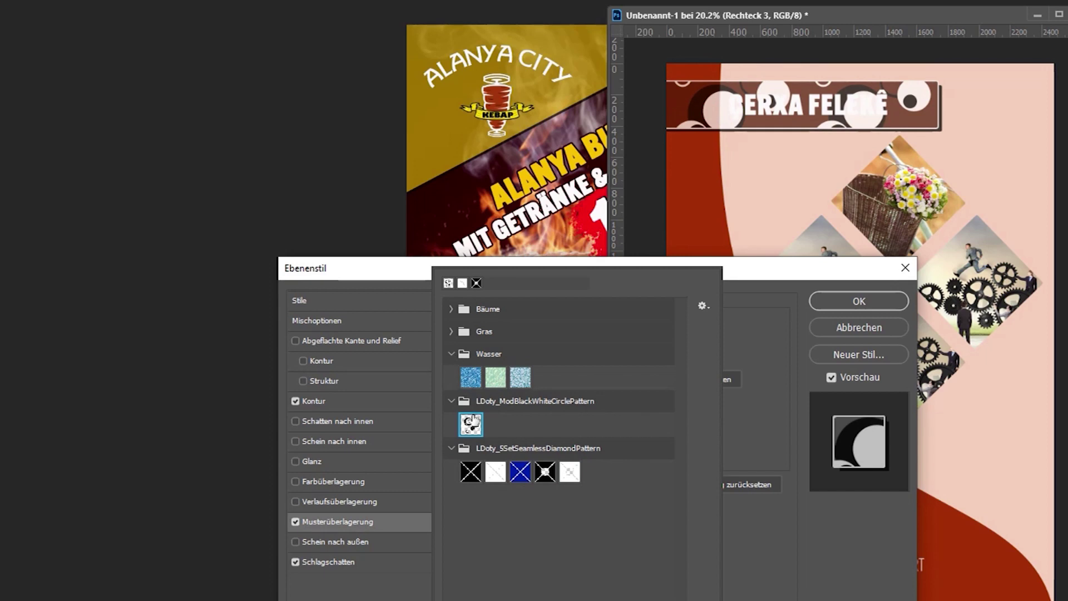
click(520, 377)
click(495, 377)
click(468, 378)
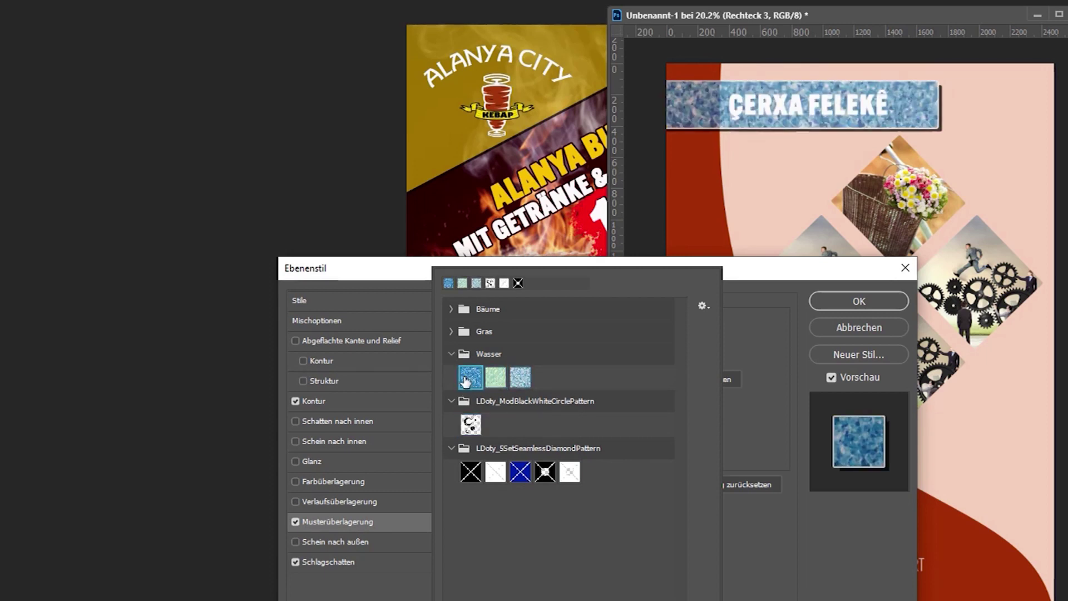
click(495, 472)
click(524, 474)
click(545, 472)
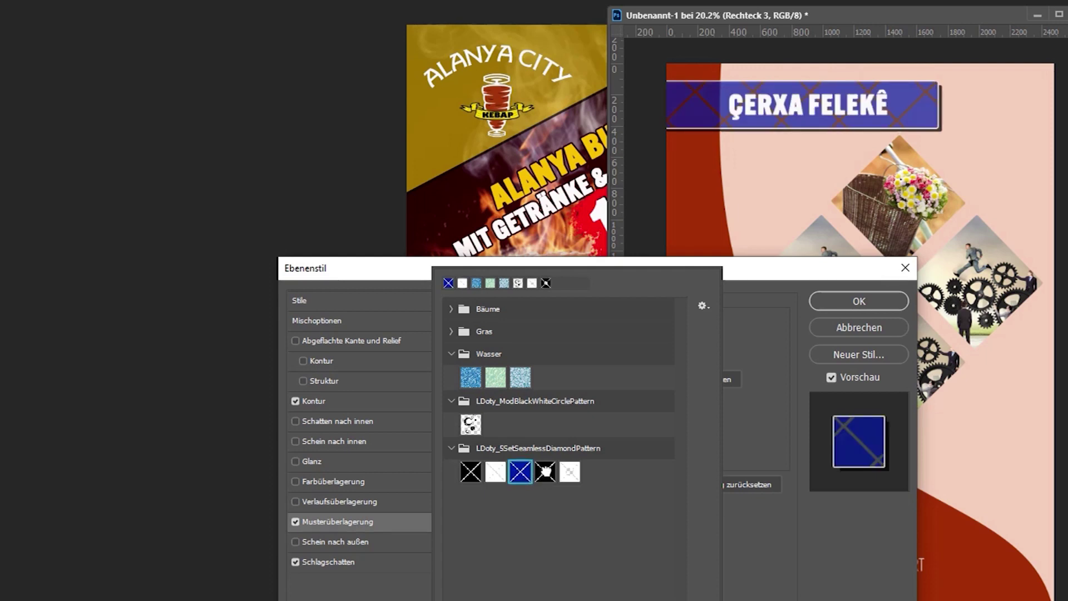
click(470, 472)
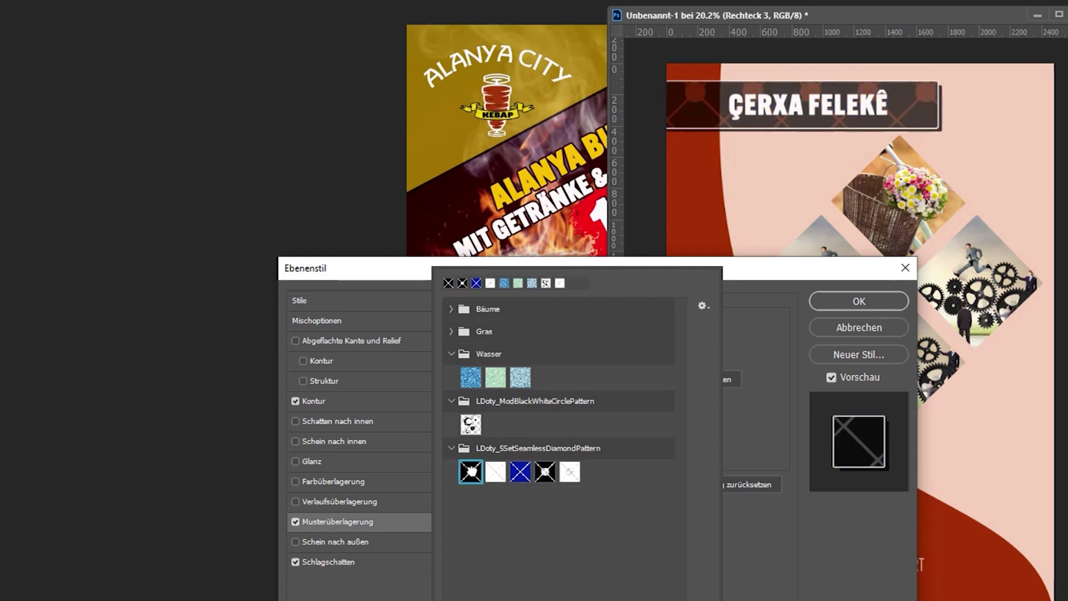
click(451, 448)
click(450, 401)
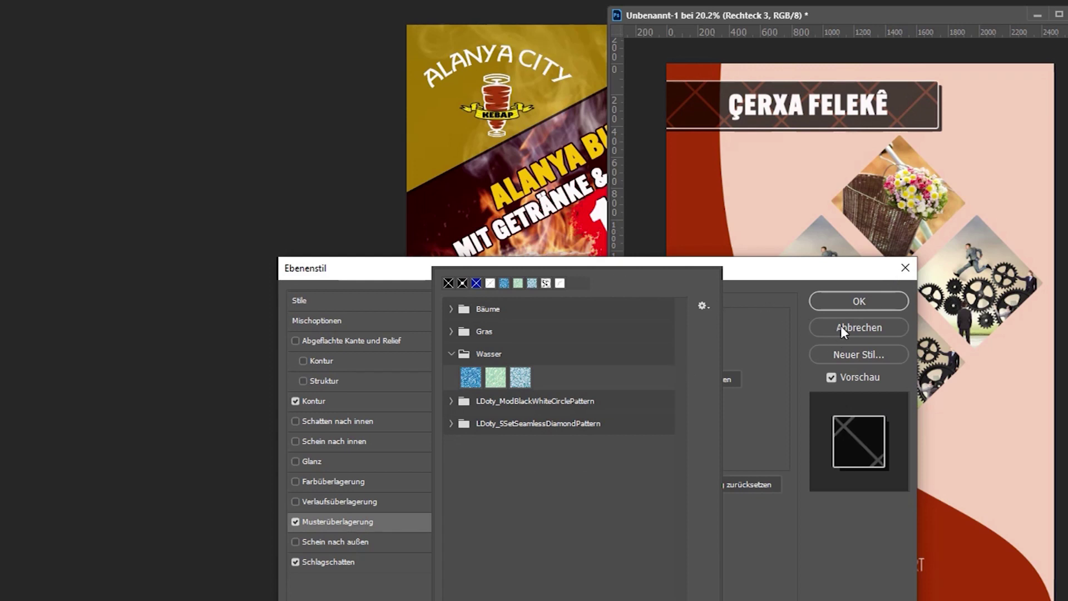
click(389, 270)
drag(538, 276, 324, 214)
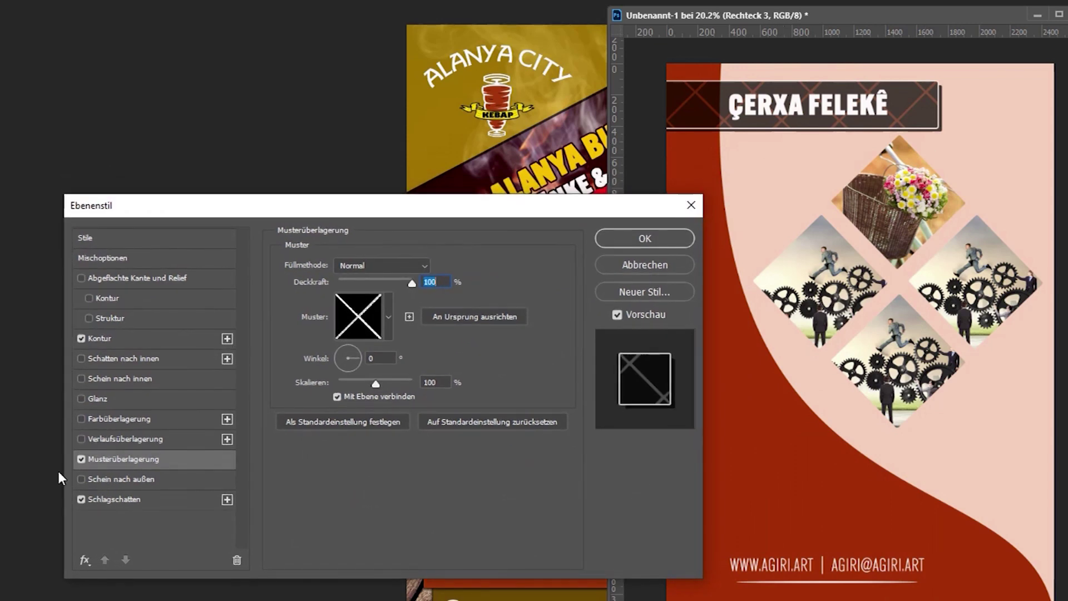
click(82, 460)
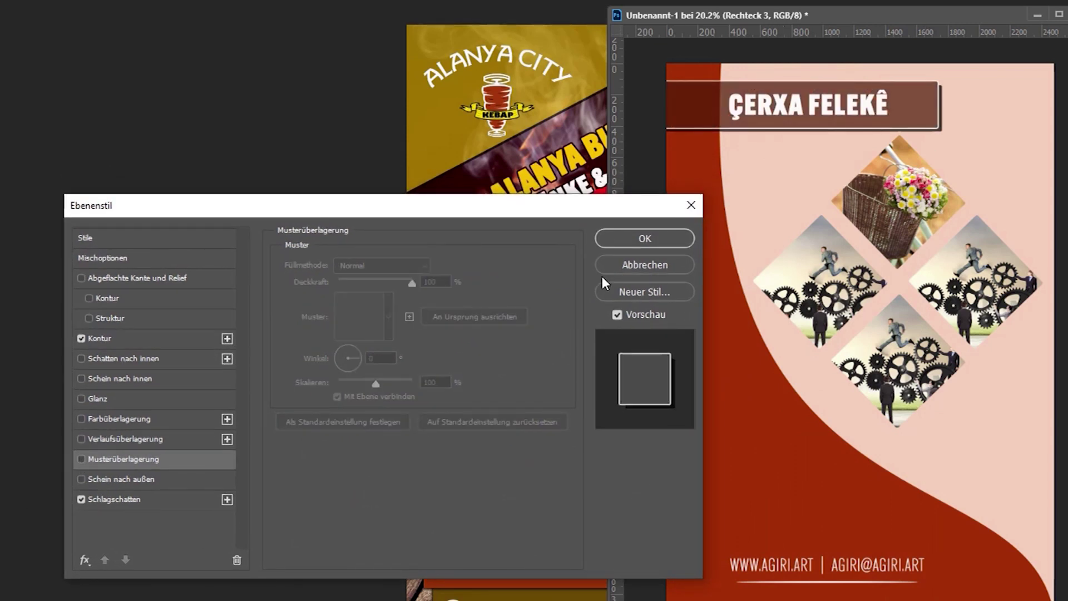
Enable Verlaufsüberlagerung on the title banner and bring up its gradient for editing.
click(81, 438)
drag(519, 213, 826, 376)
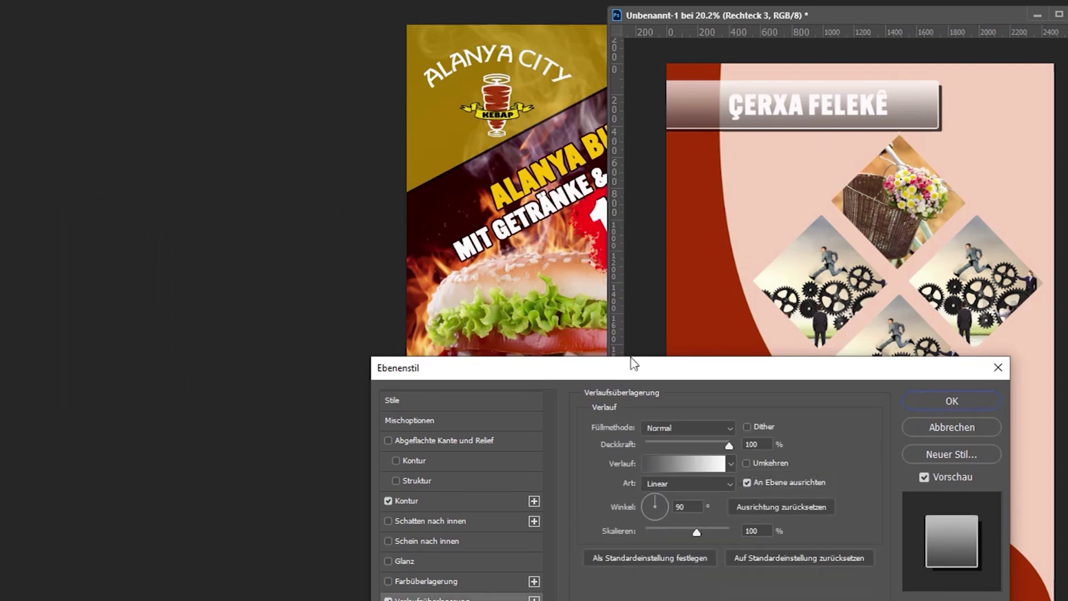
drag(633, 363, 559, 266)
click(594, 363)
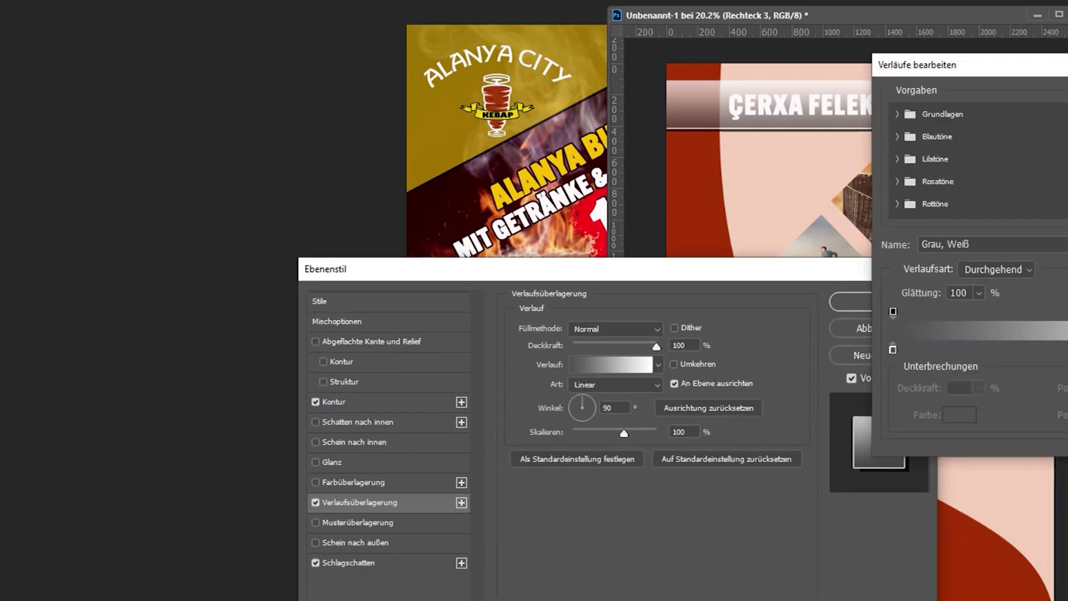
drag(1037, 67, 1067, 221)
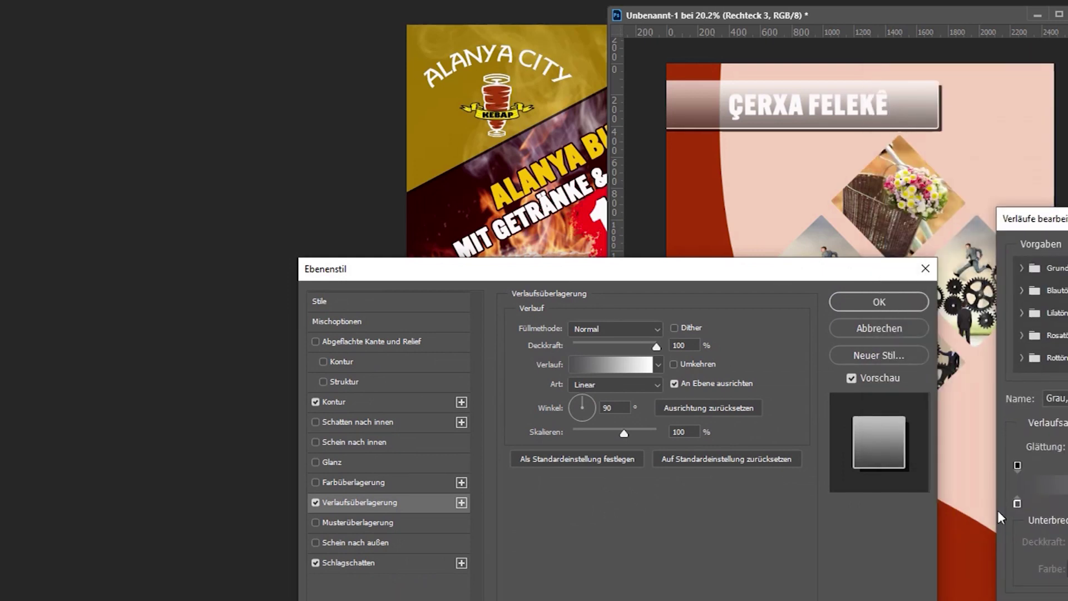
Try rust-brown and cyan colour stops in the gradient, then remove both.
click(1067, 466)
click(1067, 502)
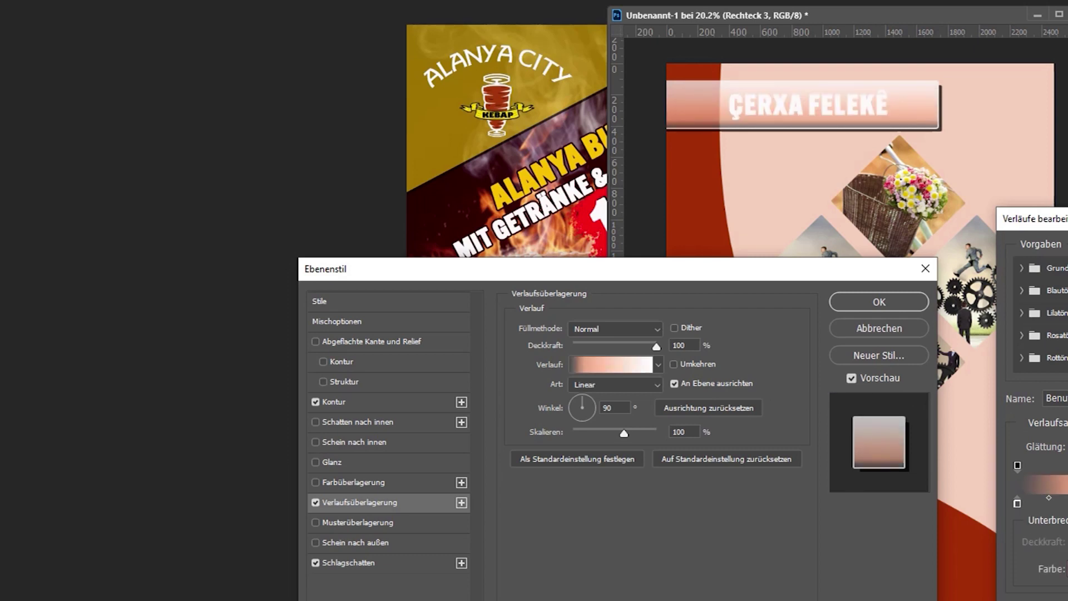
double_click(1067, 503)
click(433, 458)
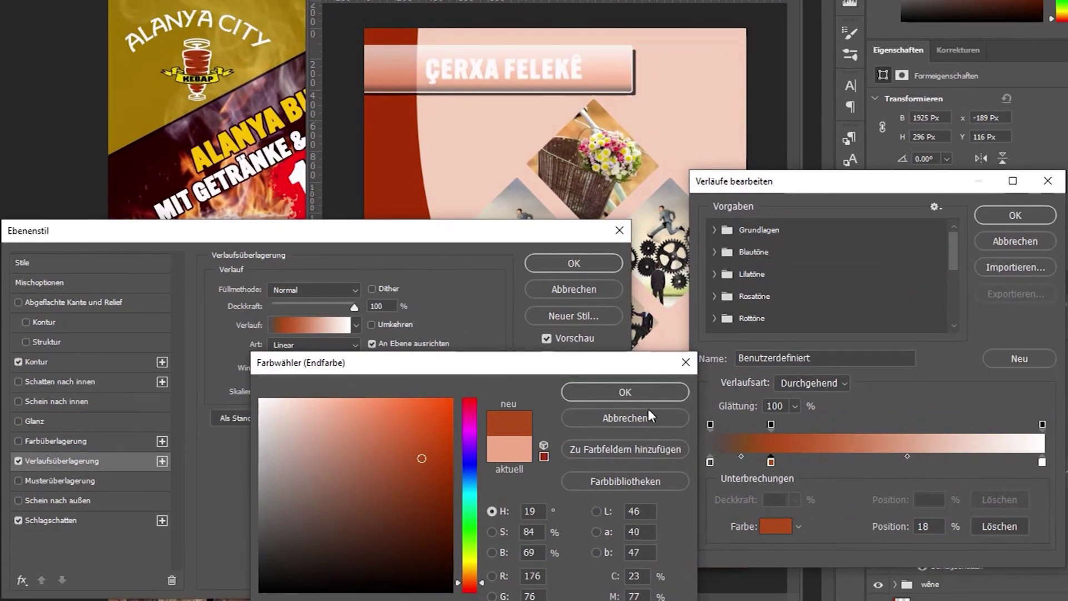
click(625, 393)
click(817, 461)
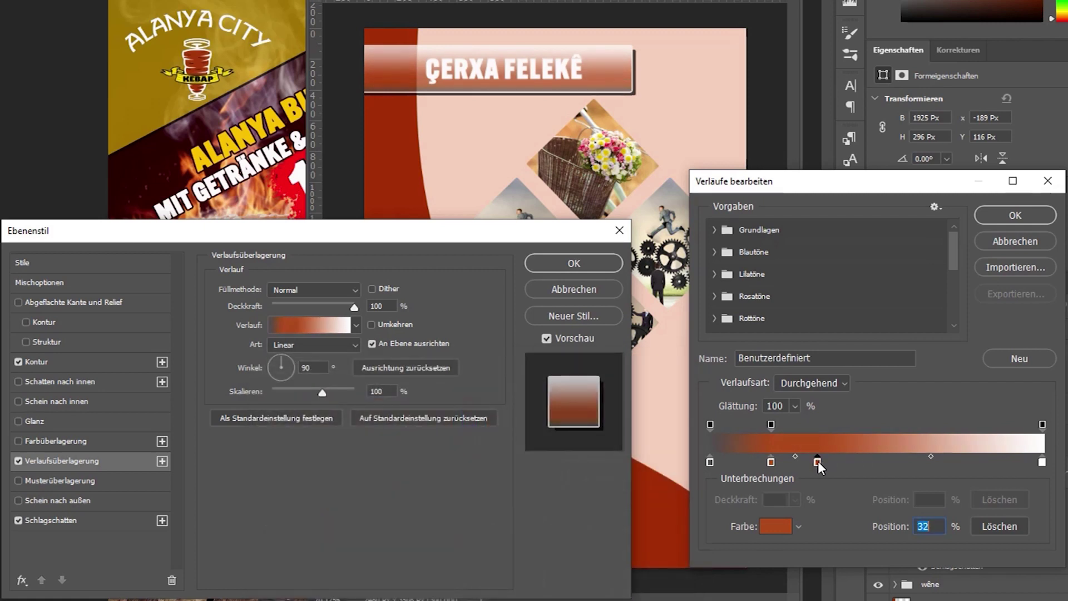
double_click(817, 461)
click(371, 533)
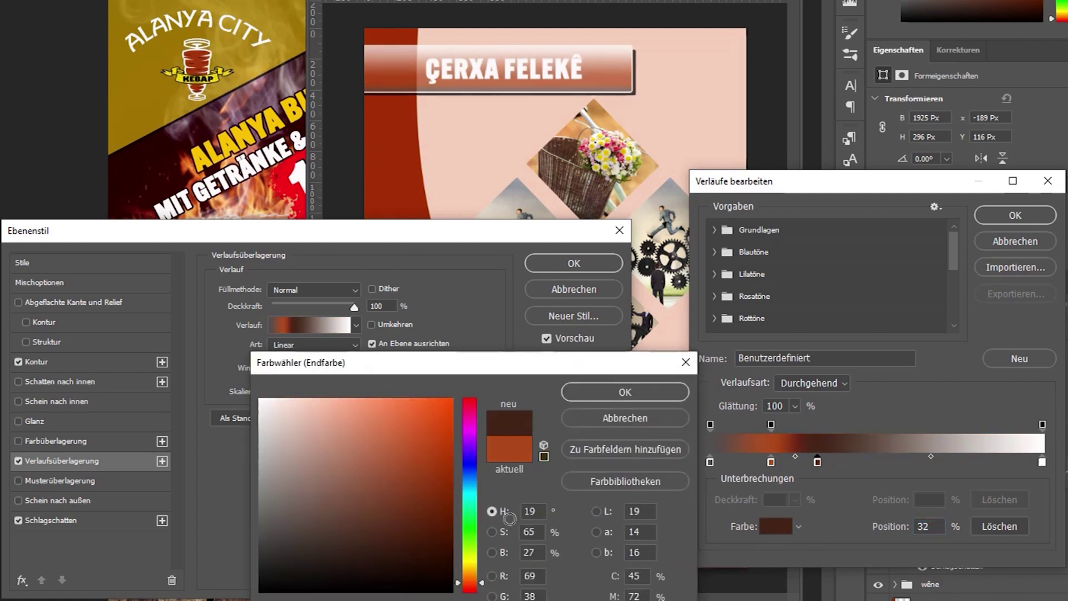
click(476, 490)
click(414, 432)
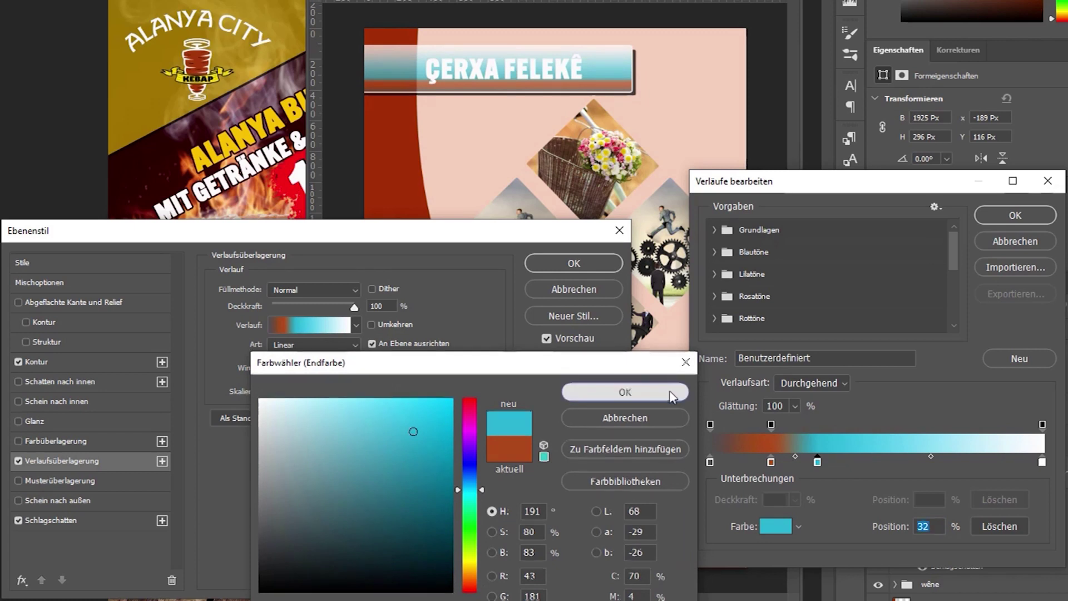
click(662, 392)
drag(817, 462, 829, 513)
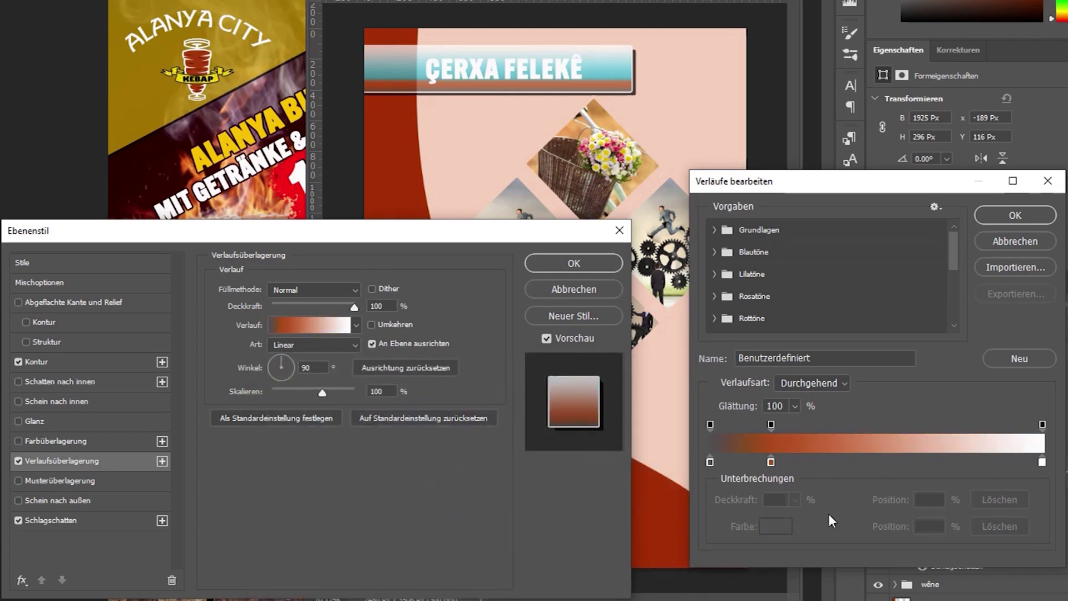
drag(772, 463, 787, 496)
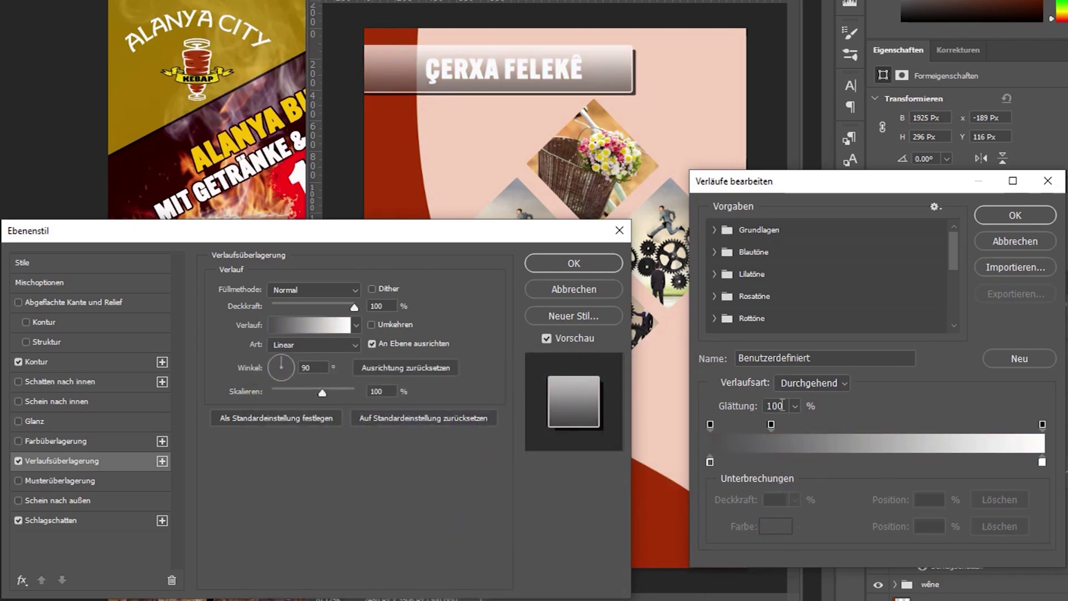
Set the gradient's left stop to a darkened sampled red and keep the right stop white.
double_click(710, 462)
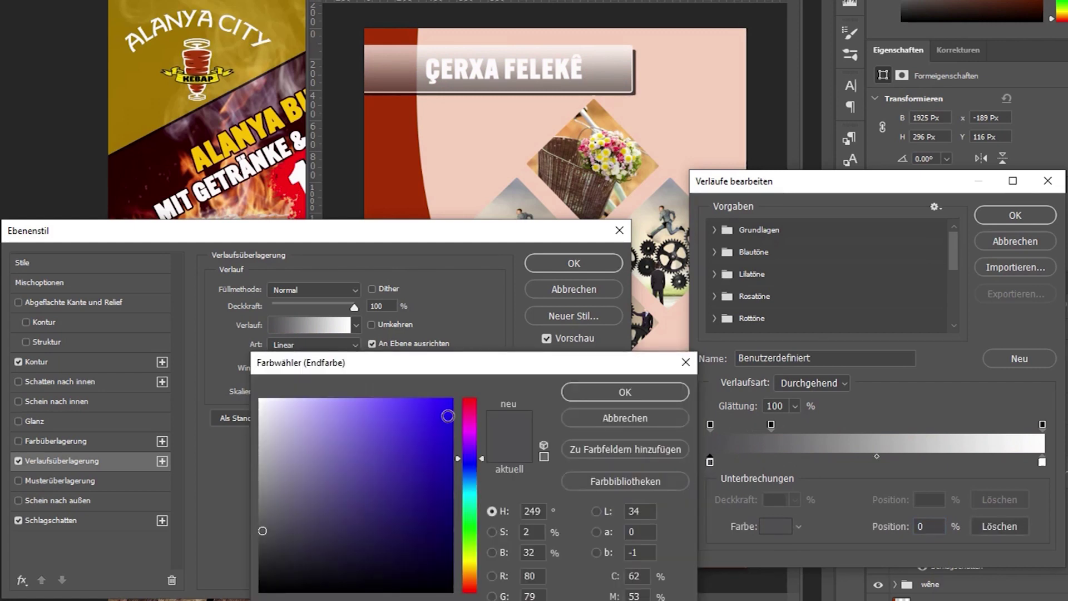
click(383, 163)
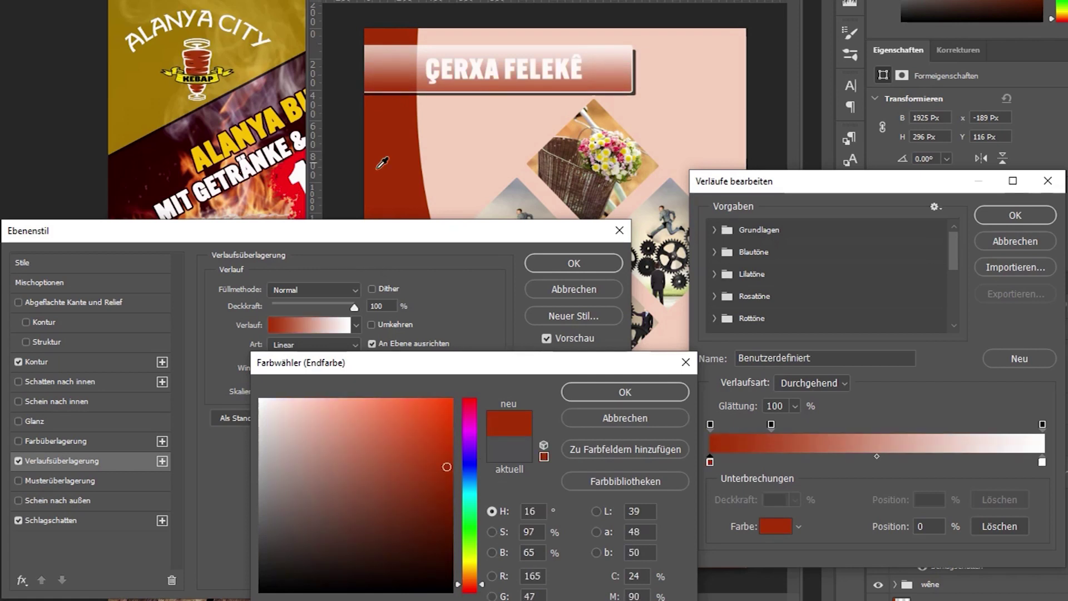
click(447, 528)
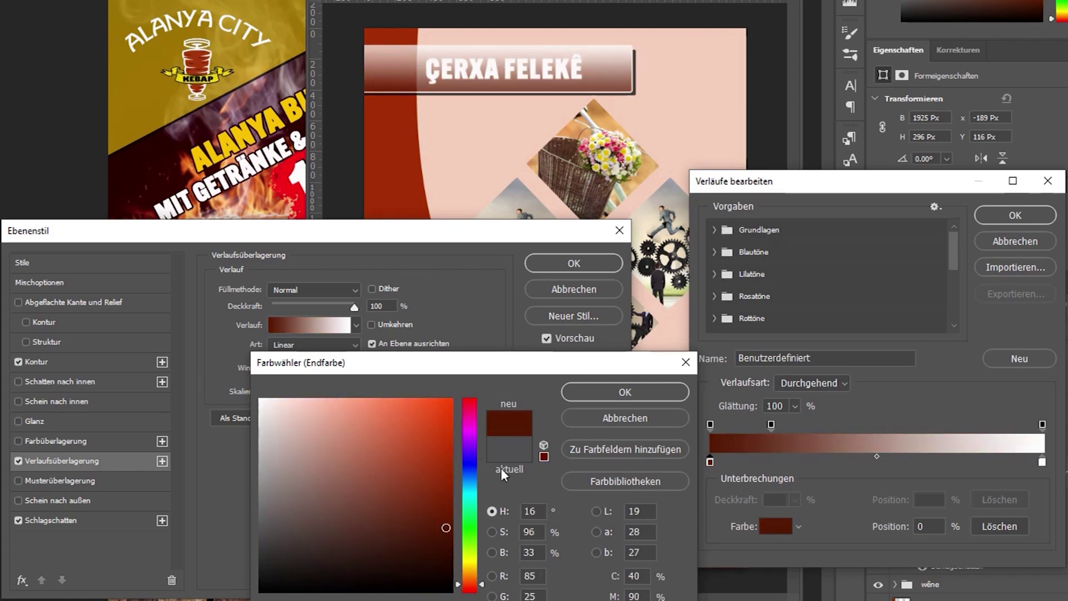
click(606, 394)
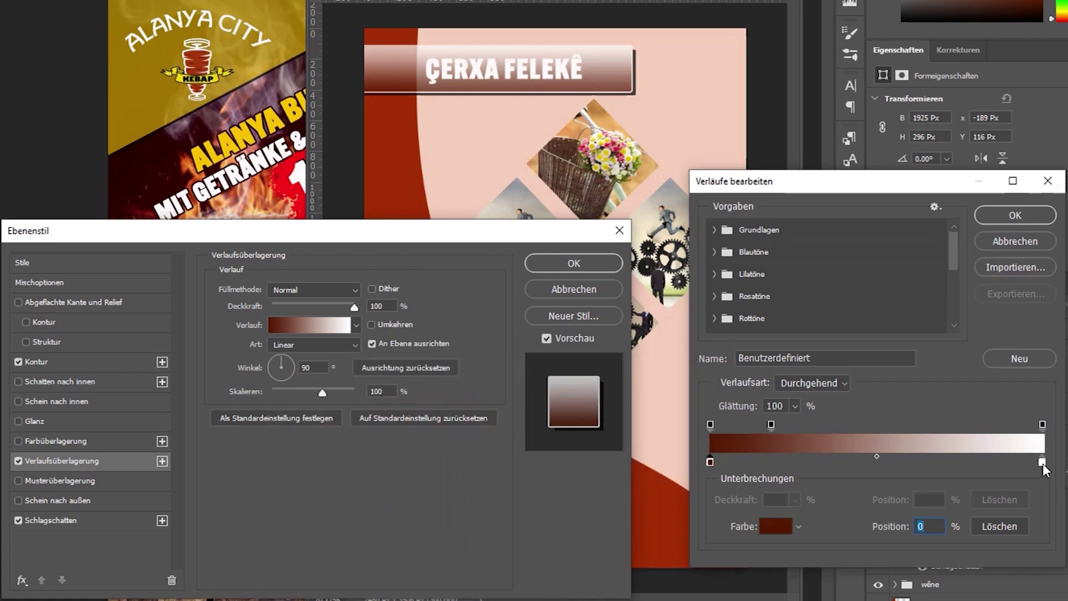
double_click(1042, 462)
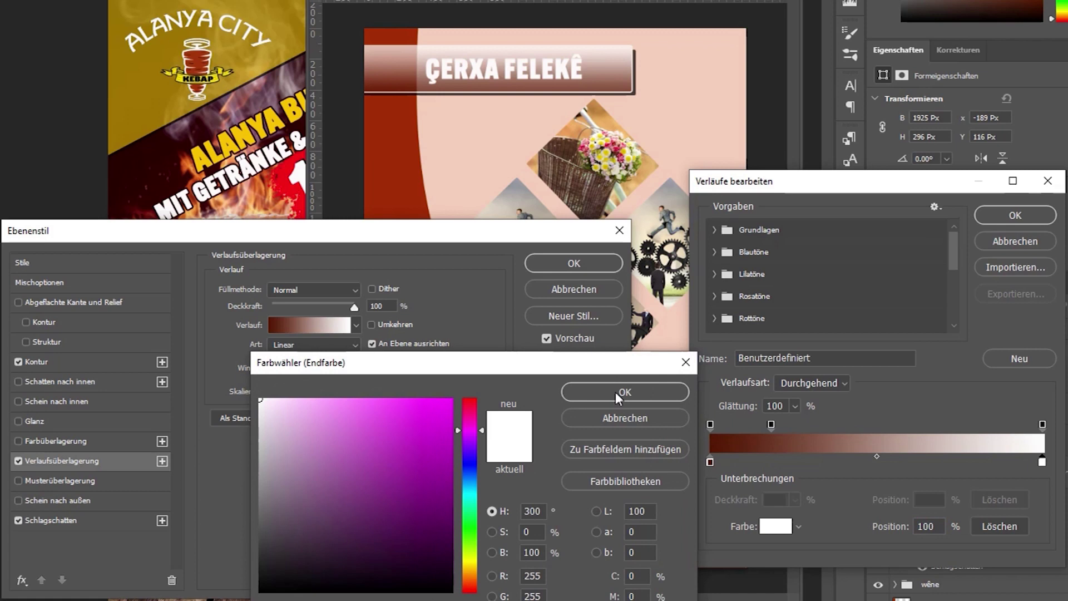
click(643, 392)
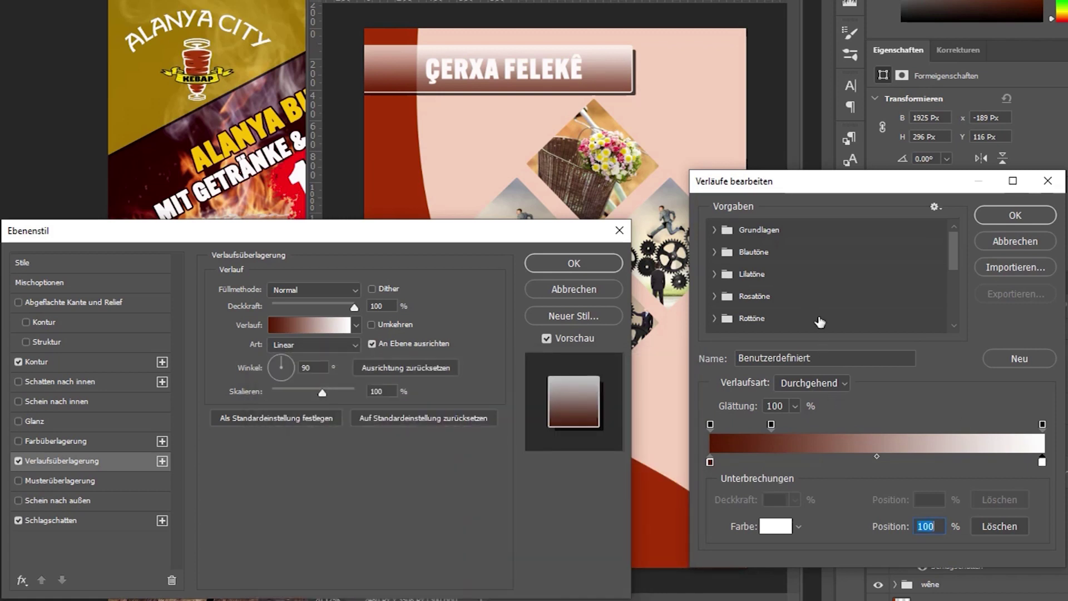
Apply the Vordergrundfarbe zu Transparent preset, drop the right colour stop, and confirm.
click(714, 252)
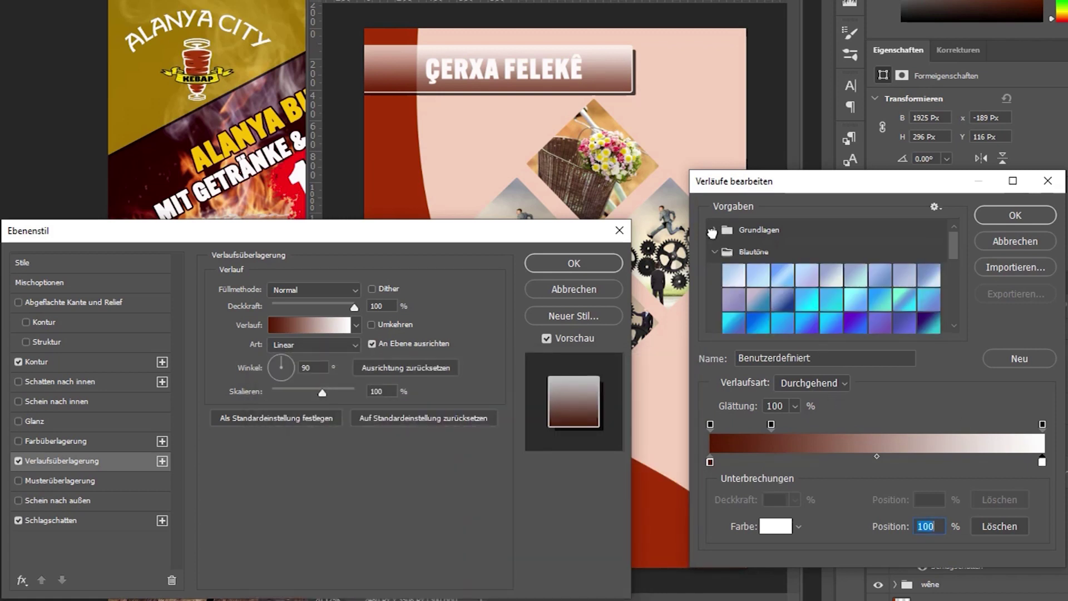
click(713, 231)
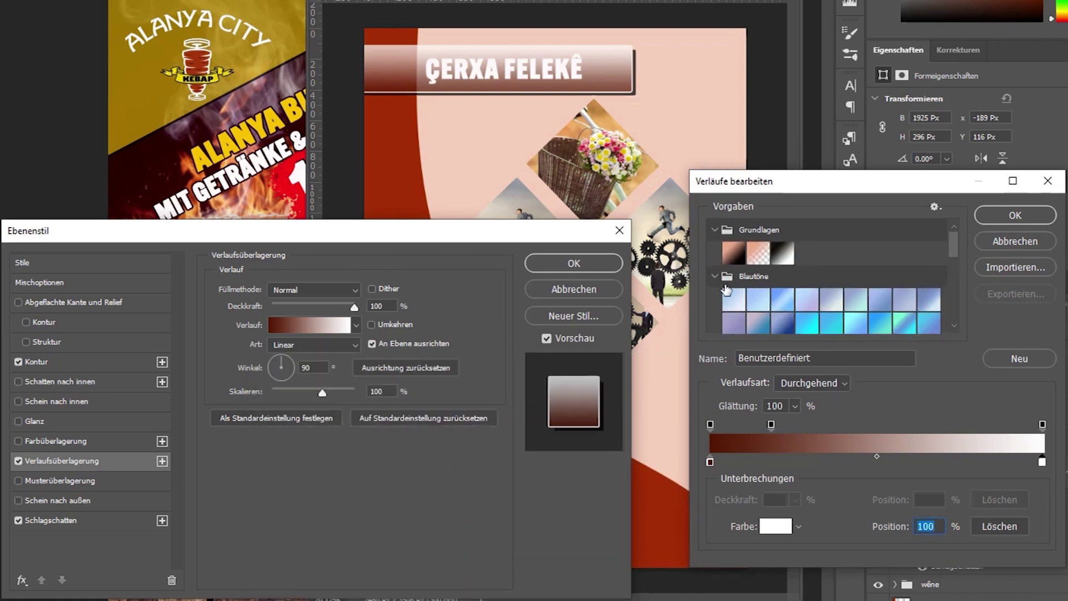
click(762, 256)
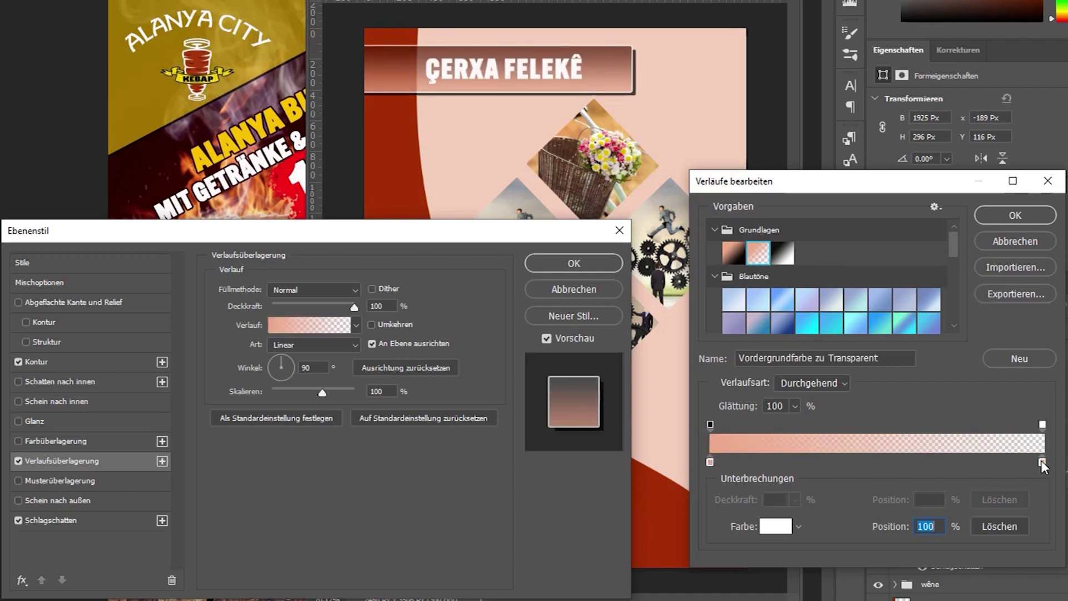
drag(1042, 462, 1043, 495)
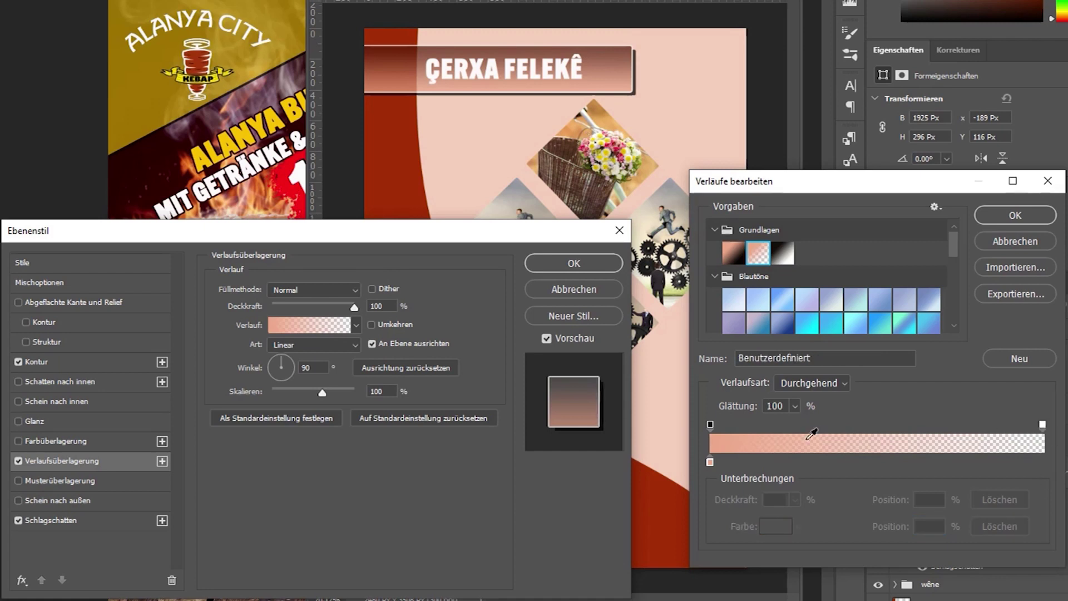
click(1029, 215)
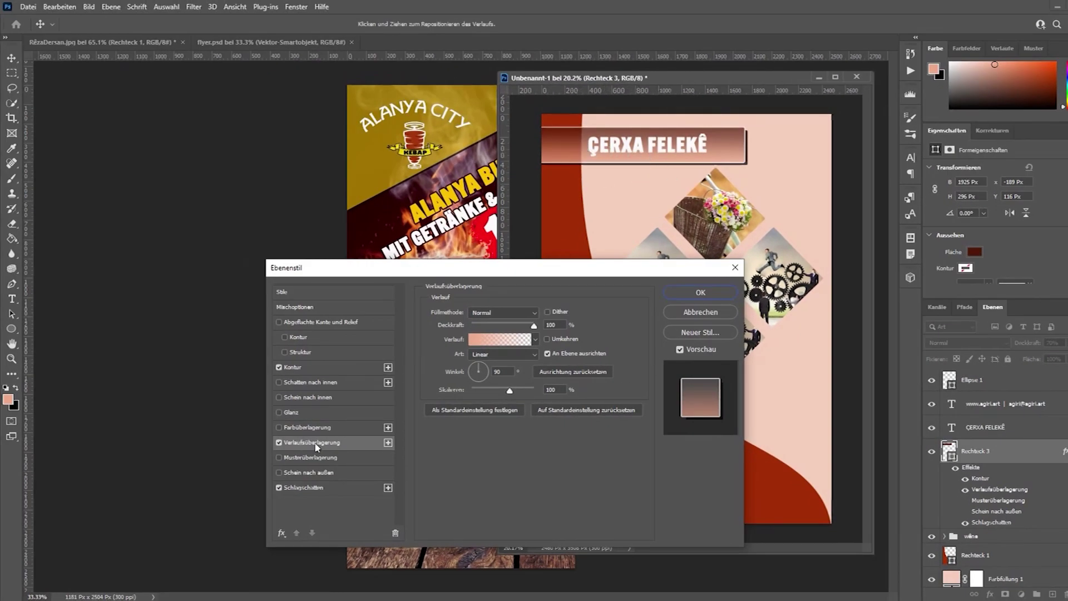
Turn off the gradient overlay and switch on a colour overlay (Farbüberlagerung).
click(279, 443)
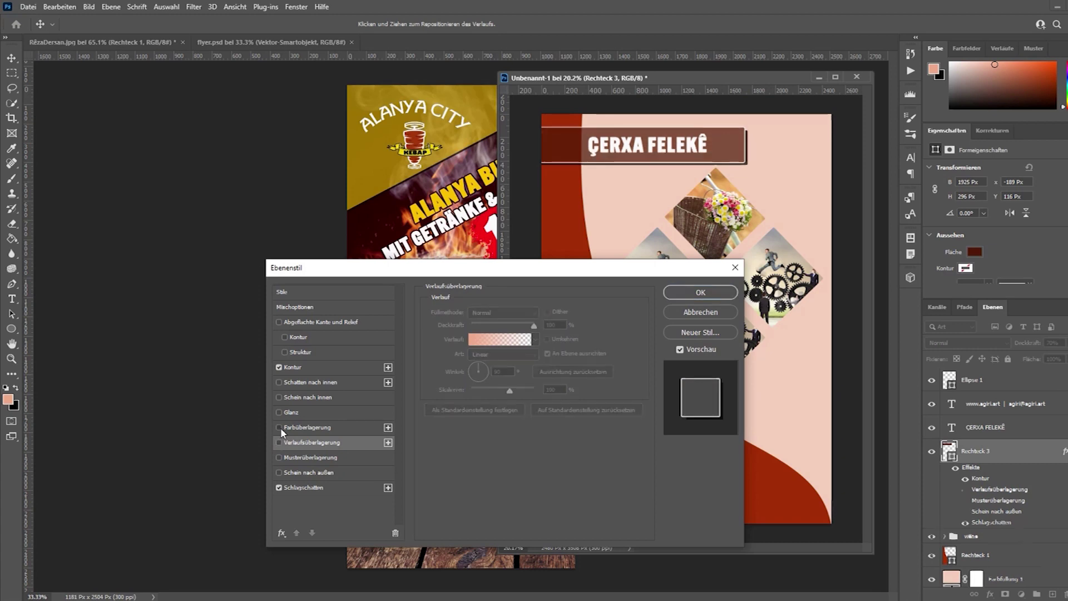
click(279, 427)
click(314, 433)
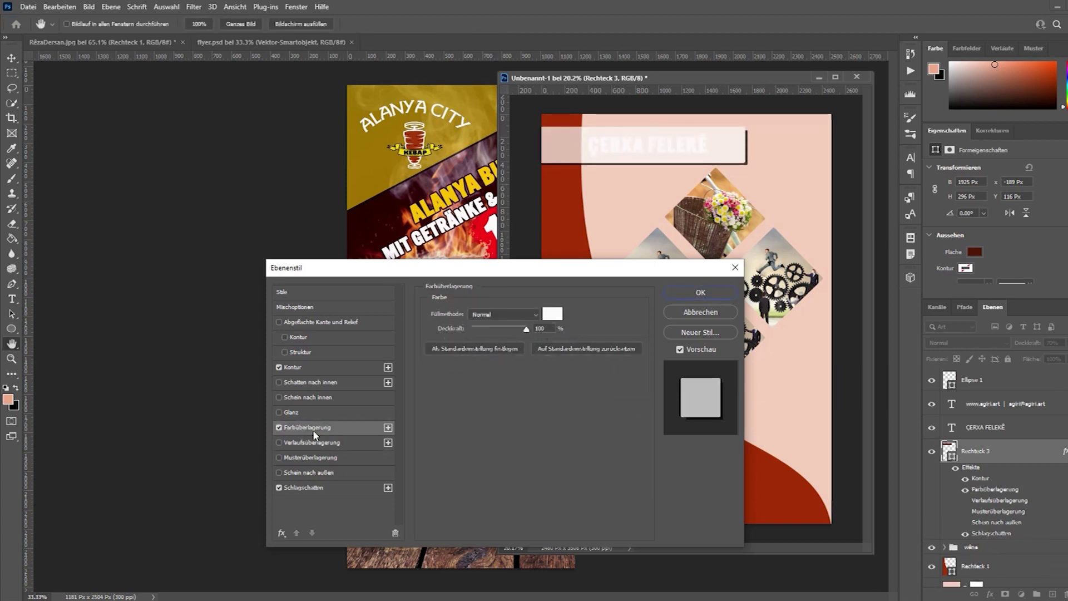
click(280, 427)
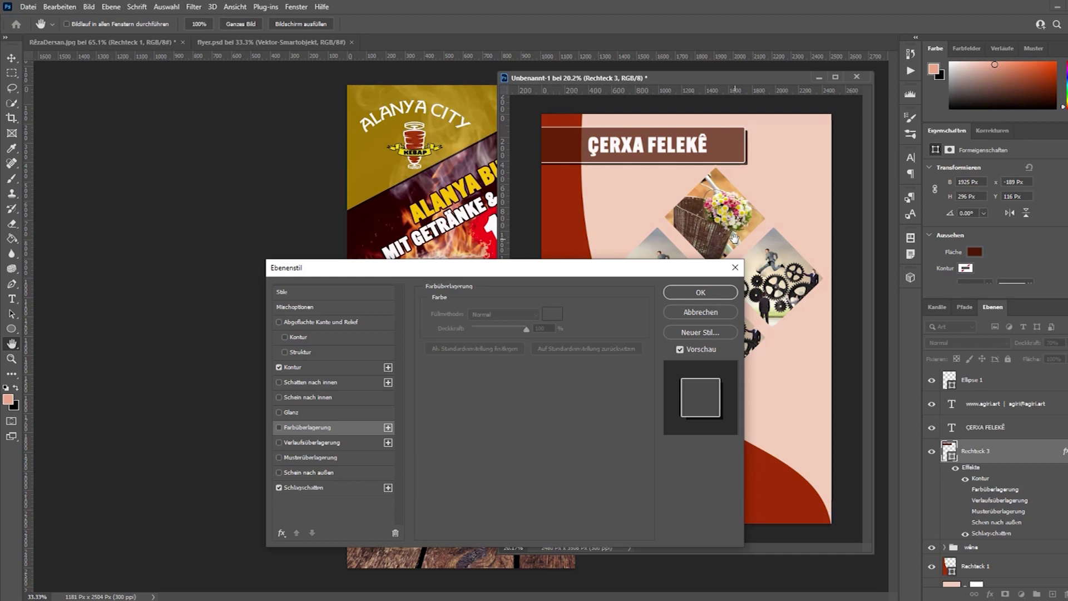
click(279, 428)
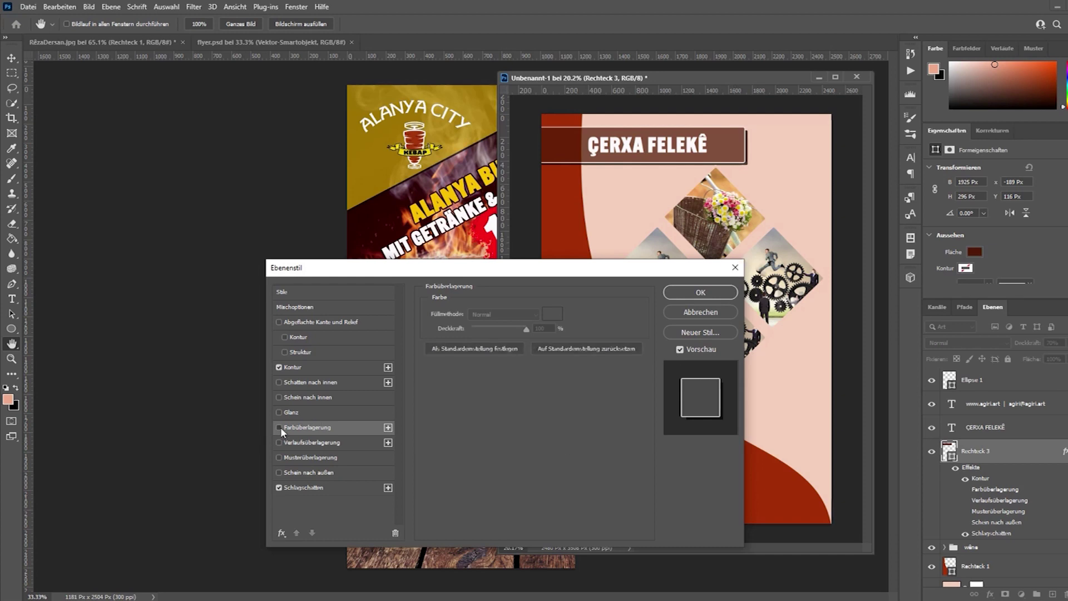
click(280, 427)
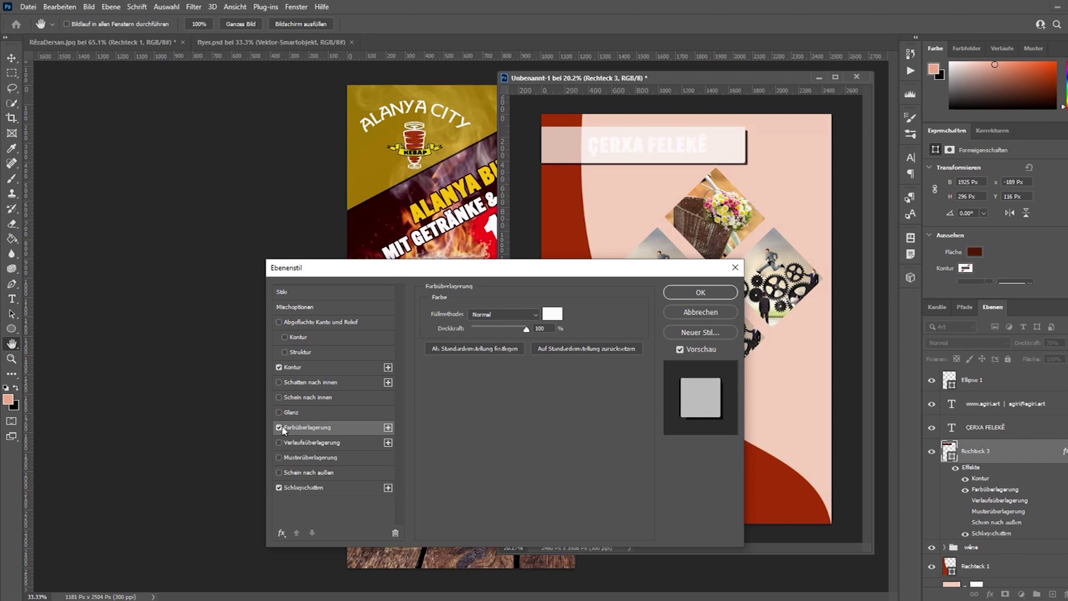
Try dark red, magenta and green overlay colours, cancel, and turn the colour overlay off.
click(552, 314)
click(597, 469)
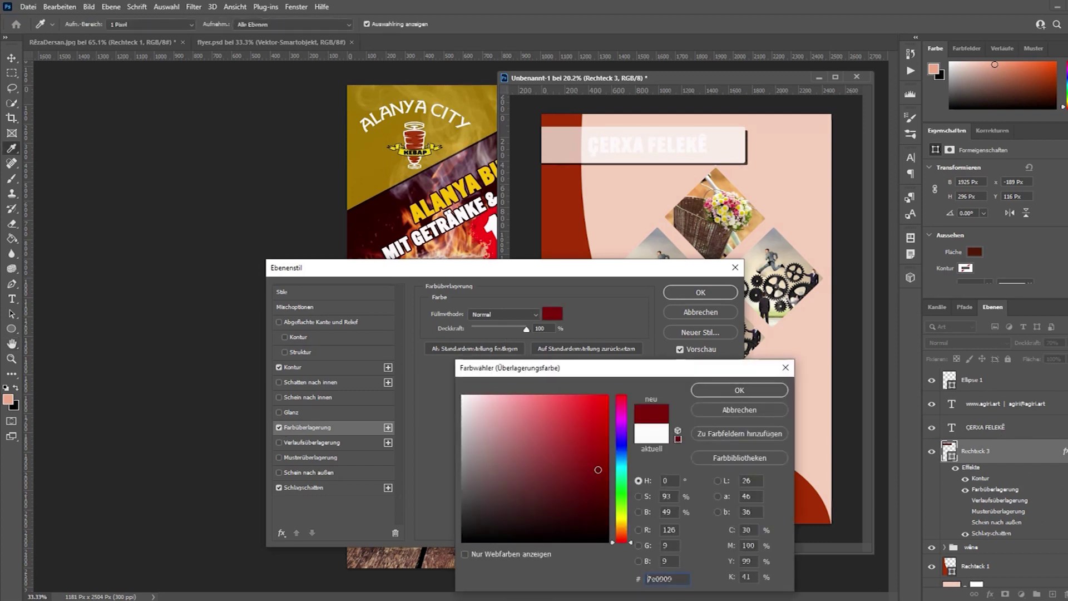
click(621, 418)
click(590, 411)
click(622, 502)
click(575, 458)
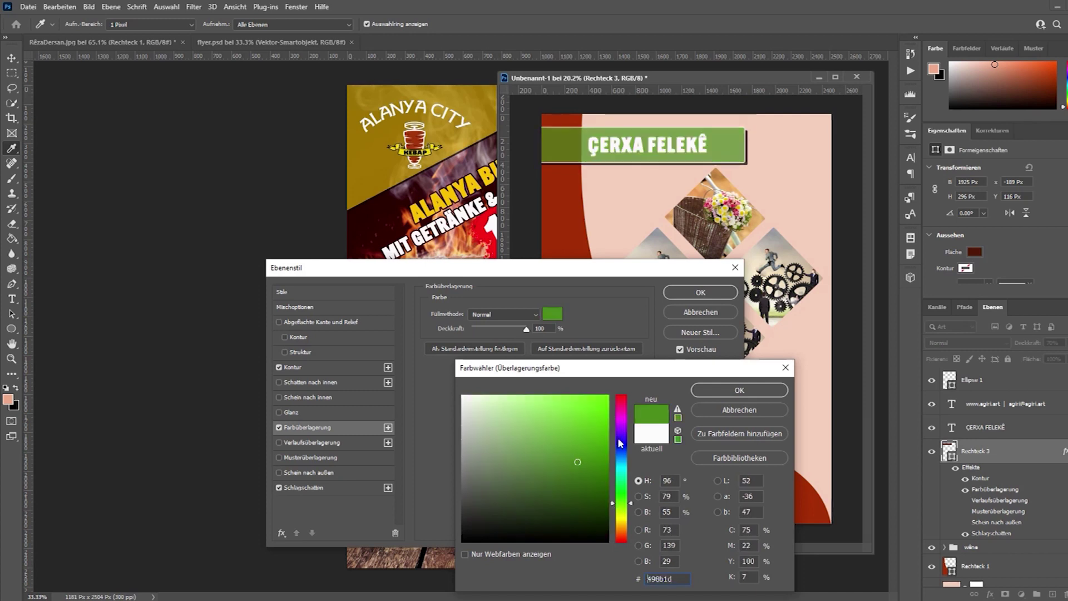
click(597, 408)
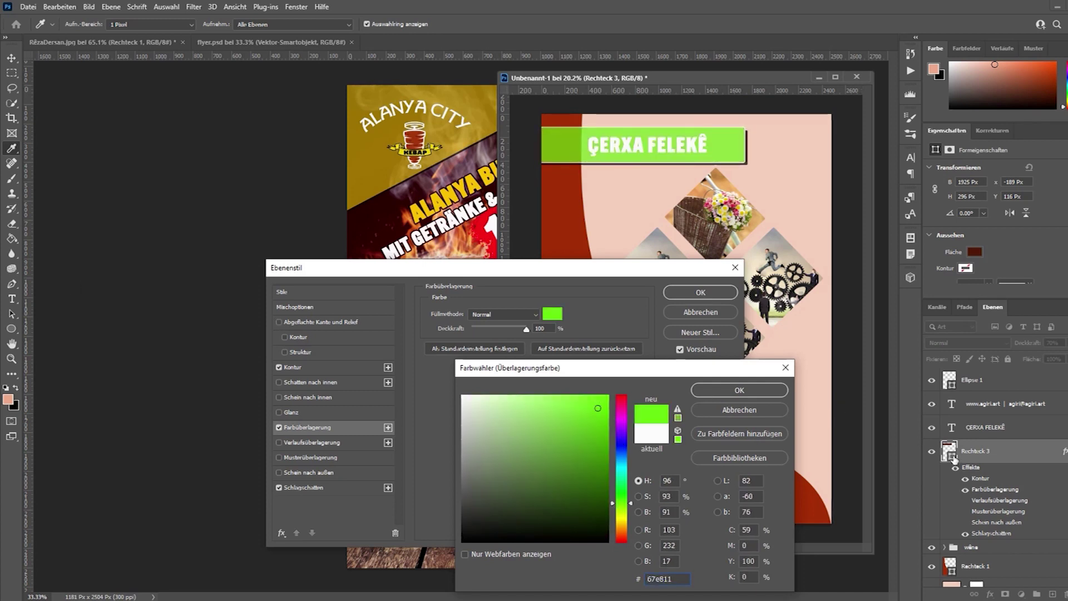
click(593, 518)
click(573, 455)
click(562, 484)
click(584, 493)
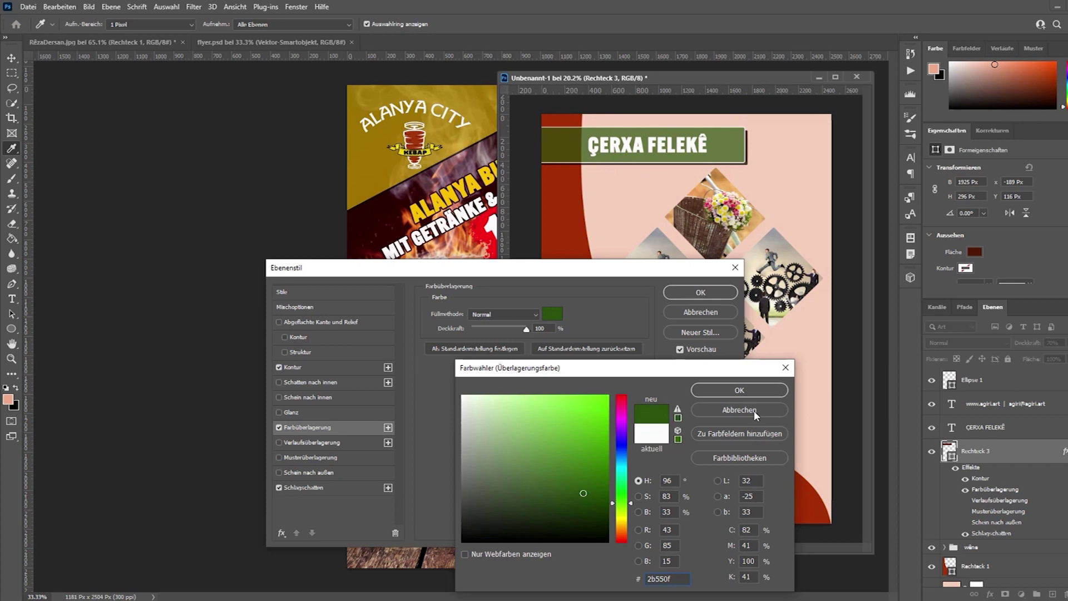
click(739, 410)
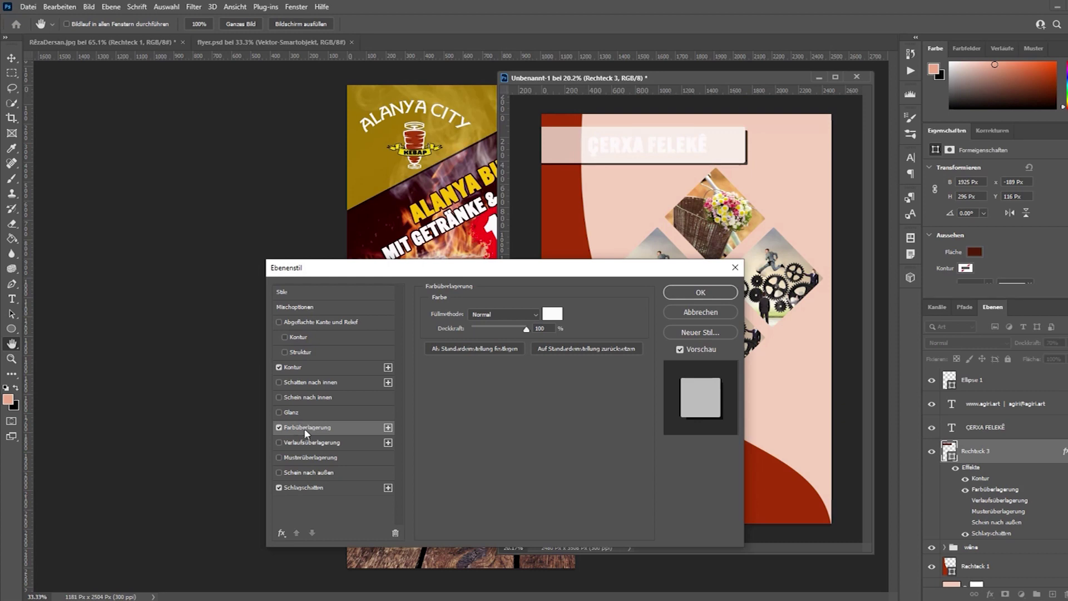
click(279, 427)
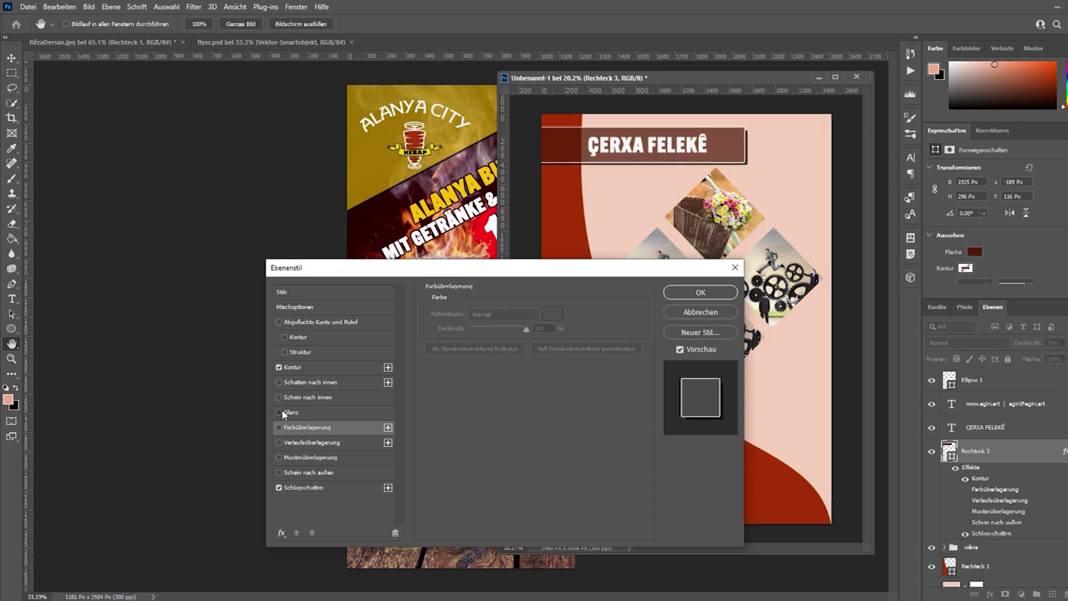
Try a satin (Glanz) effect at 47% opacity, then swap it for an inner glow.
click(280, 412)
click(306, 413)
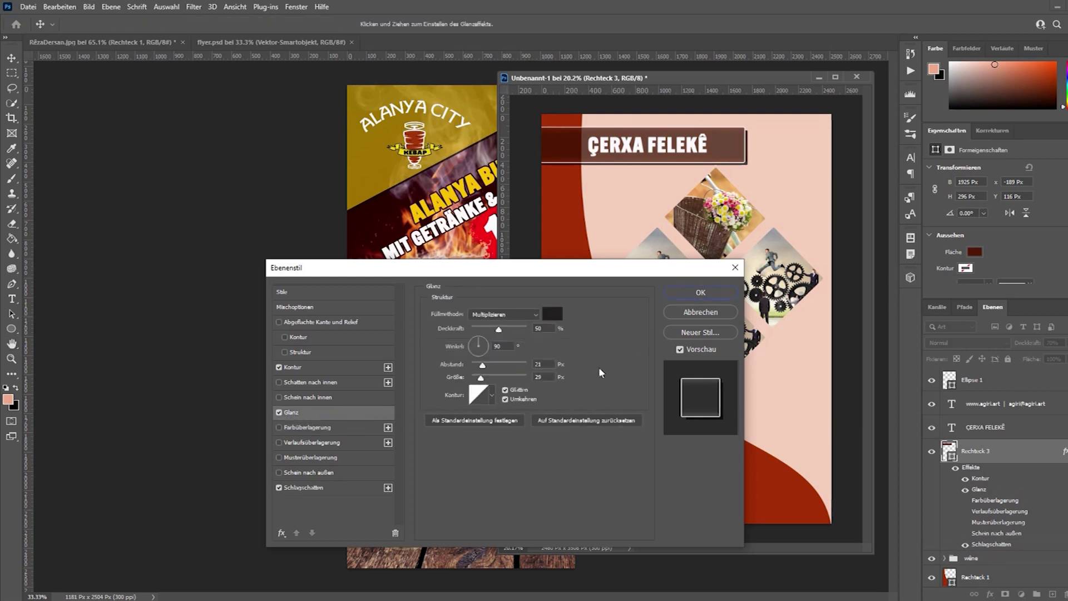
mouse_move(499, 332)
mouse_down()
mouse_move(526, 329)
mouse_move(496, 329)
mouse_up()
mouse_move(482, 372)
mouse_down()
mouse_move(507, 370)
mouse_move(476, 387)
mouse_move(515, 383)
mouse_move(434, 380)
mouse_move(467, 380)
mouse_up()
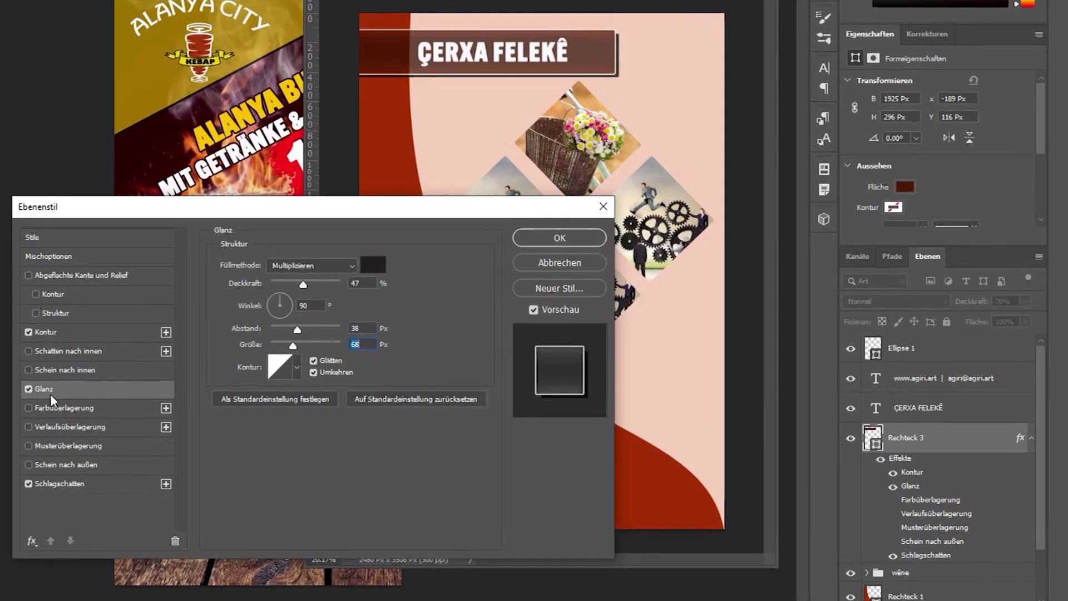
click(27, 389)
click(28, 370)
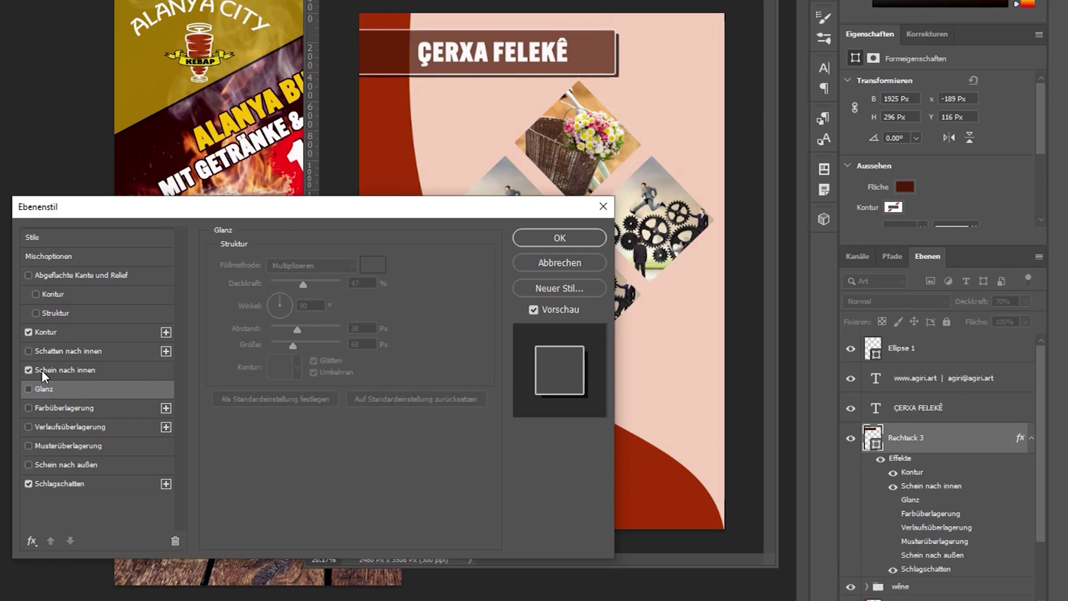
Experiment with inner glow noise and choke, ending at 100% opacity with no noise.
click(42, 370)
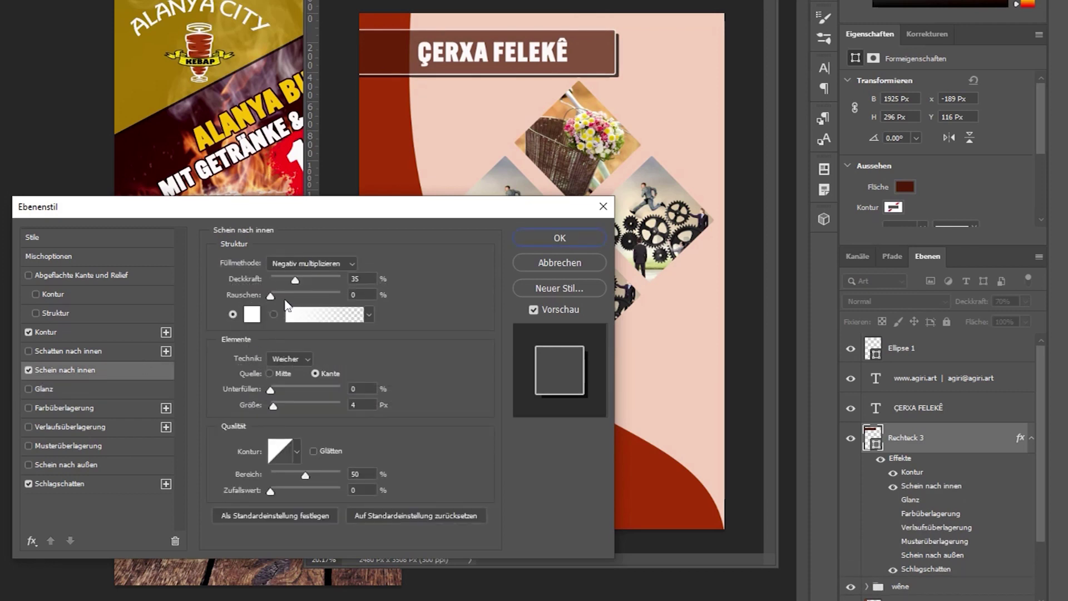
drag(296, 298, 246, 285)
drag(336, 279, 348, 280)
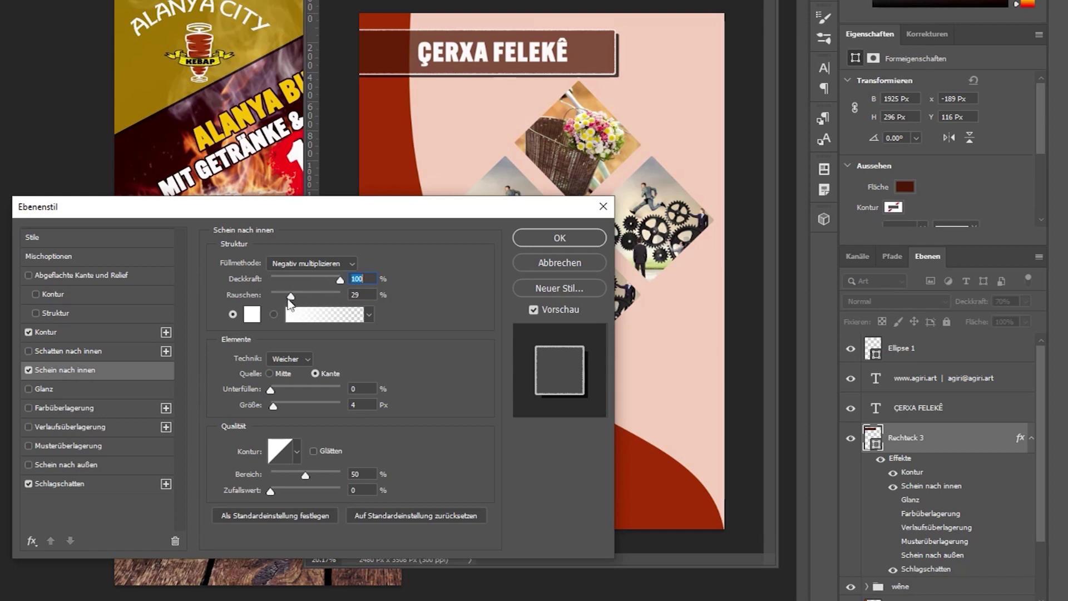
drag(291, 296, 342, 300)
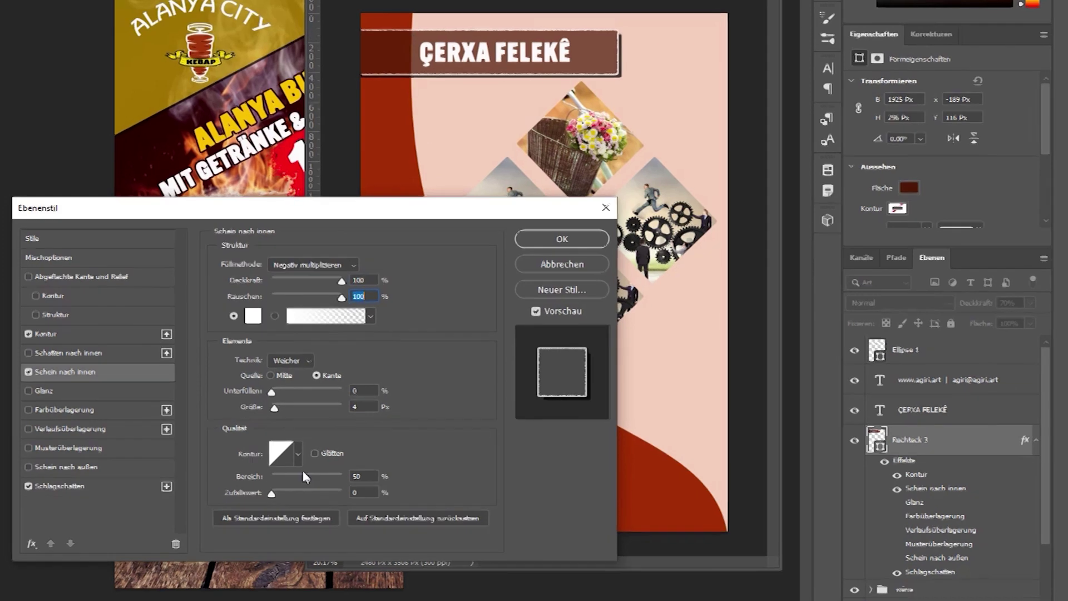
drag(271, 390, 306, 393)
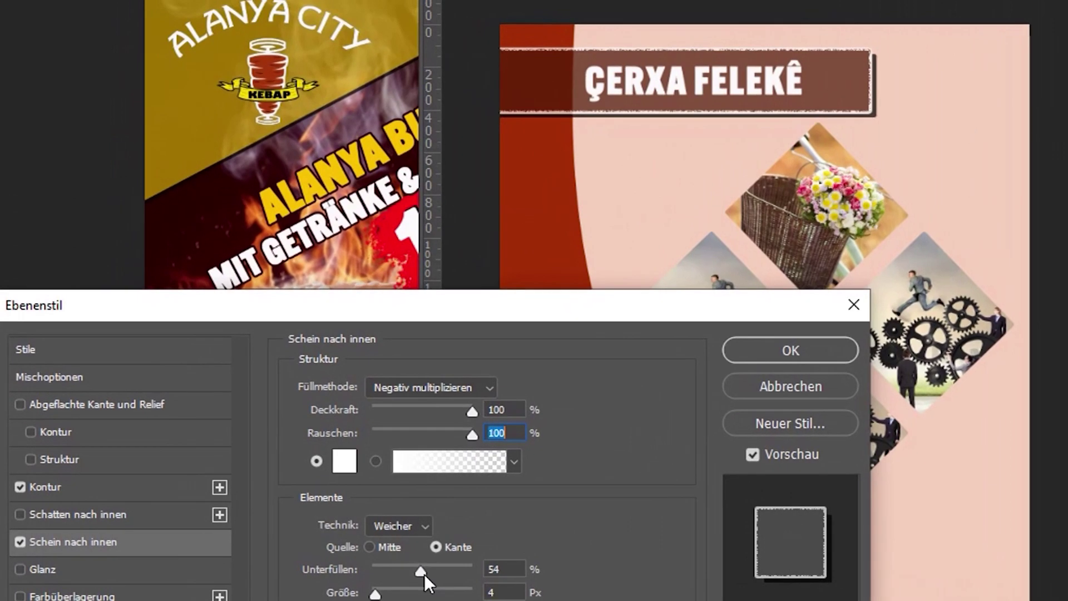
drag(425, 574, 401, 594)
drag(473, 435, 355, 459)
drag(416, 571, 417, 599)
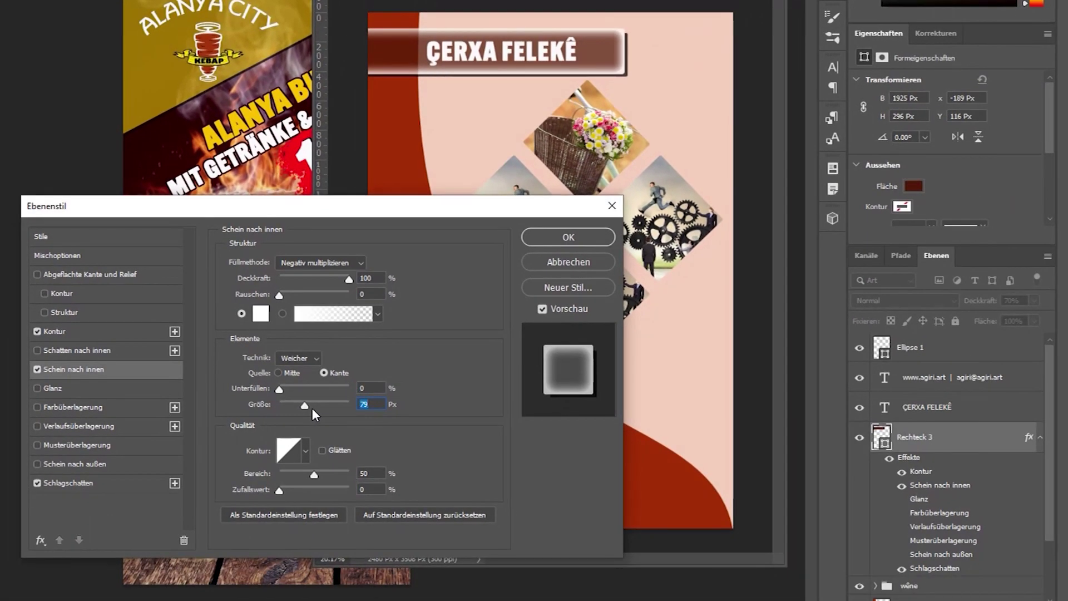
Try centre and edge glow sources and Präzise versus Weicher technique, settling on Weicher.
mouse_move(302, 409)
mouse_down()
mouse_move(313, 410)
mouse_move(301, 409)
mouse_up()
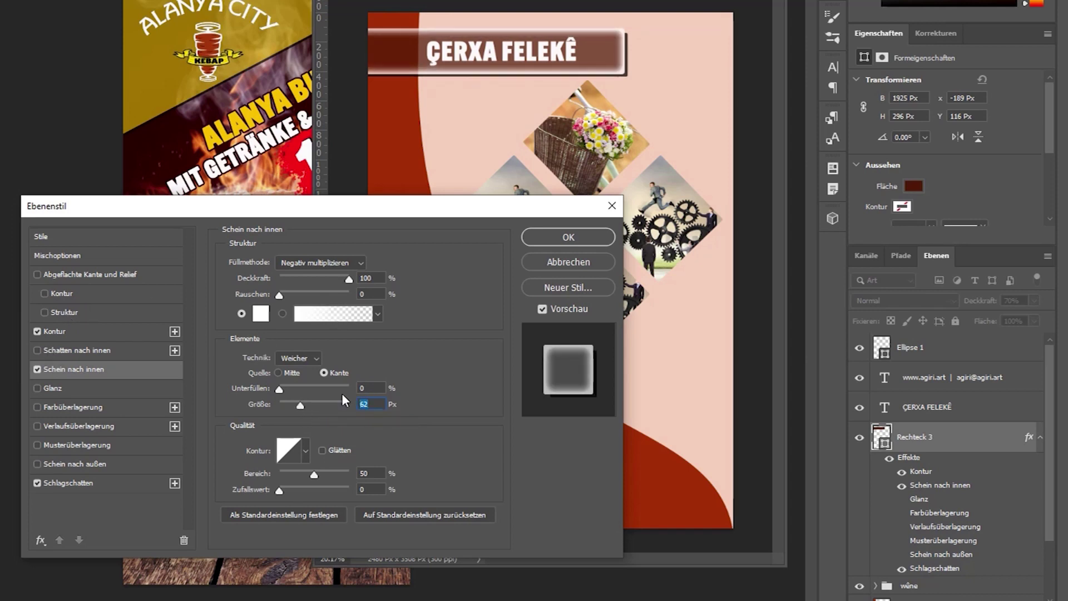
click(278, 373)
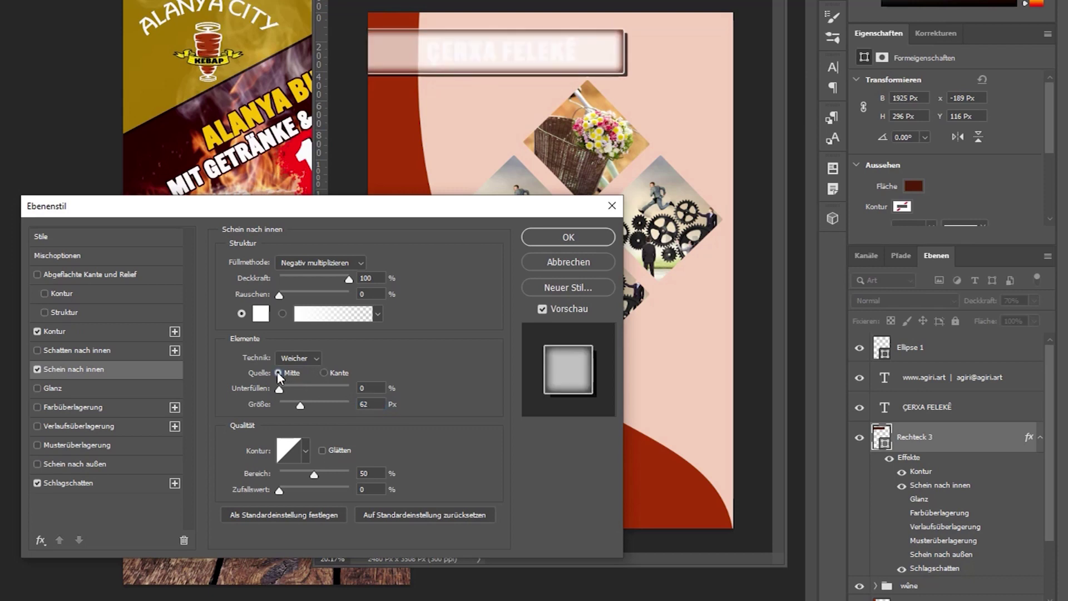
click(326, 373)
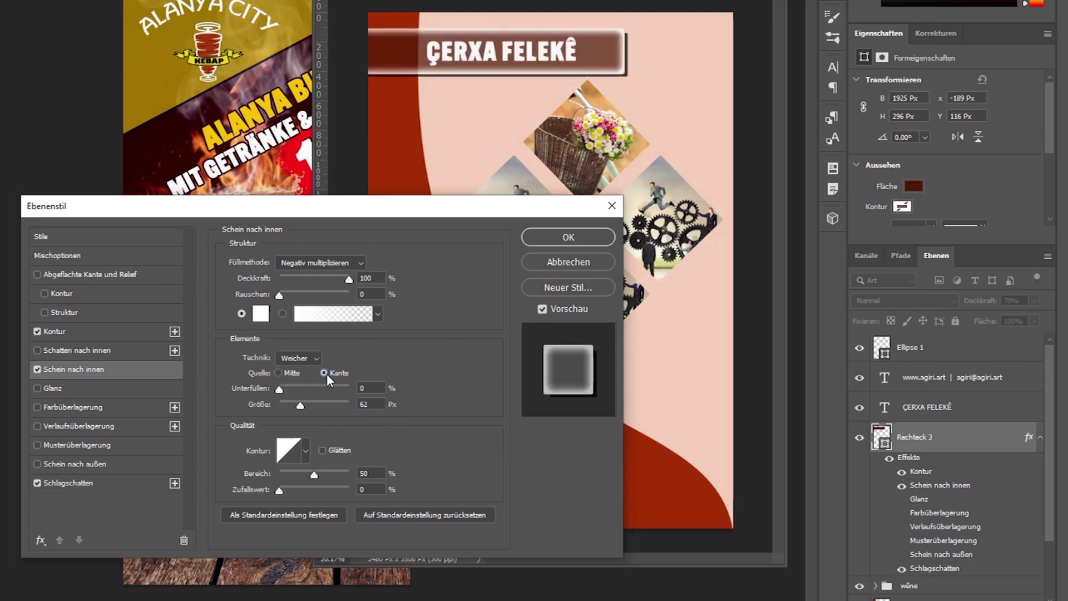
click(278, 373)
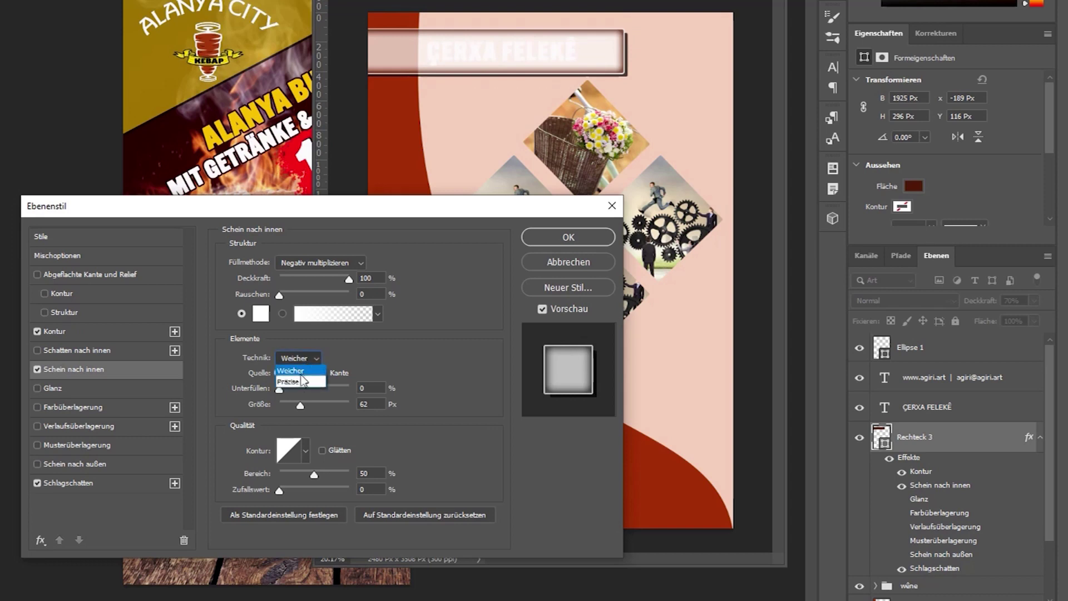
click(301, 381)
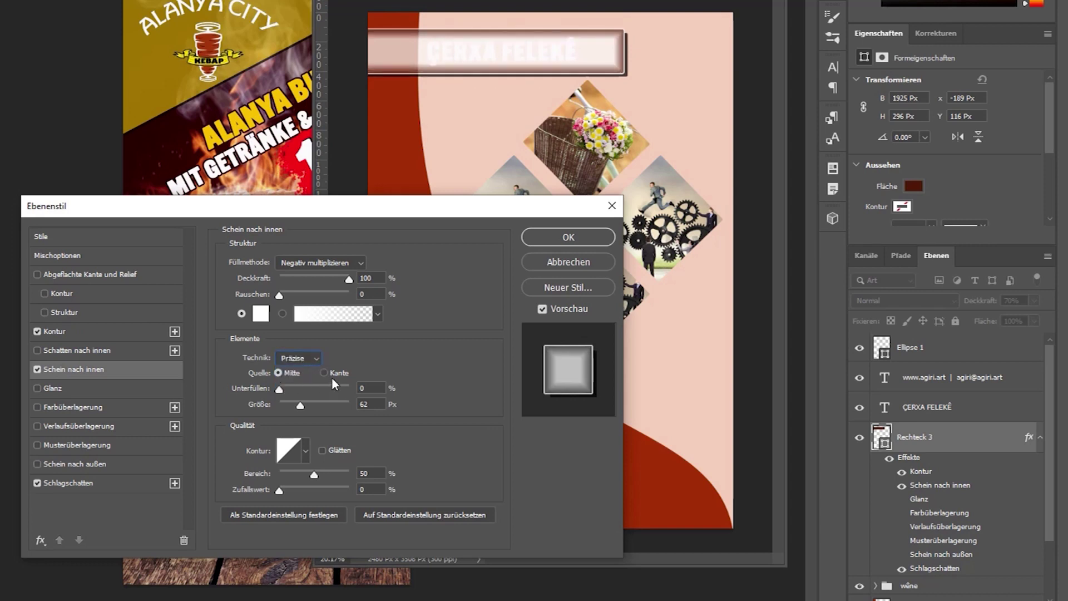
click(326, 373)
click(306, 362)
click(296, 371)
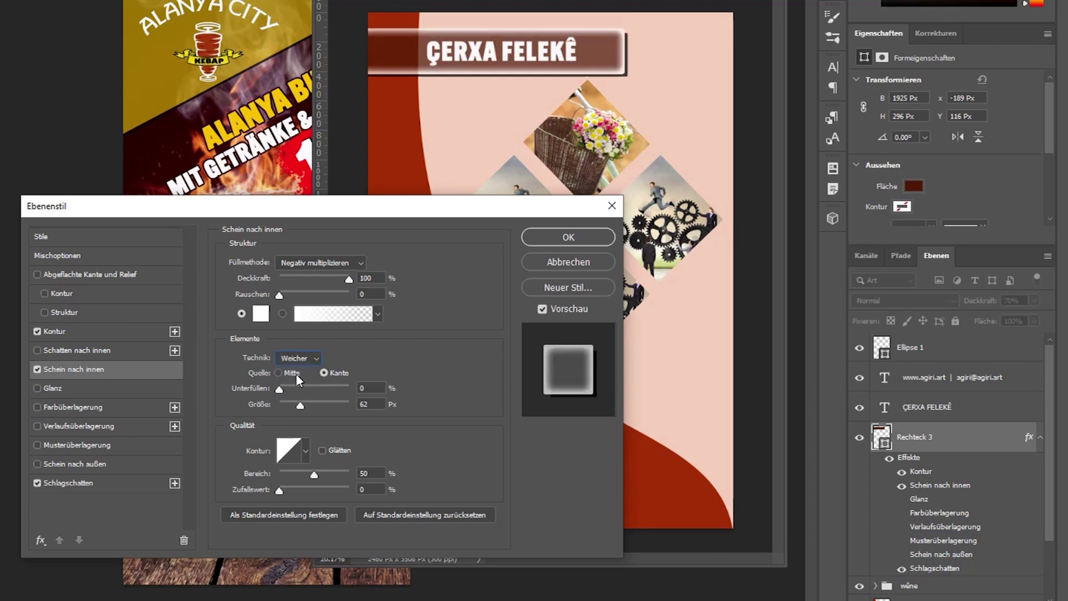
Try Abdunkeln, Multiplizieren and Linear nachbelichten blend modes, then settle on Normal.
click(315, 261)
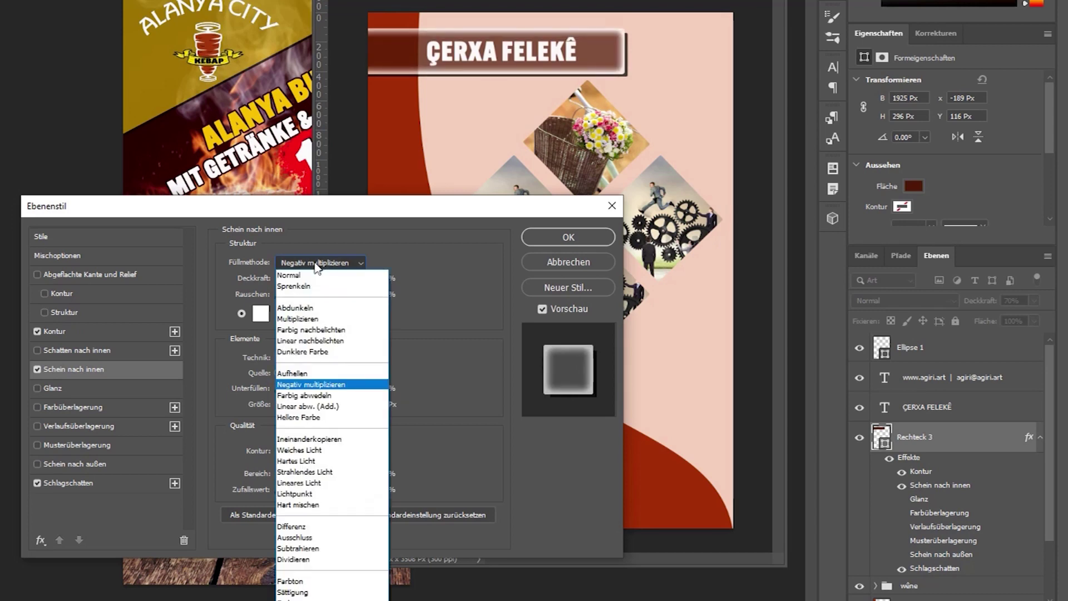
click(300, 307)
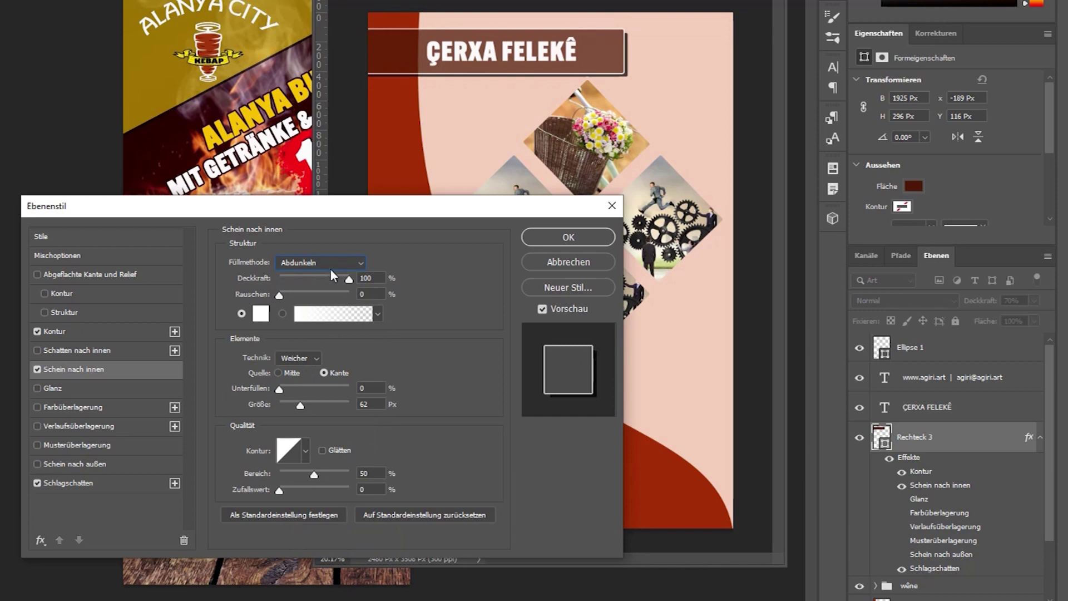
click(328, 263)
click(325, 305)
click(323, 263)
click(316, 340)
click(322, 264)
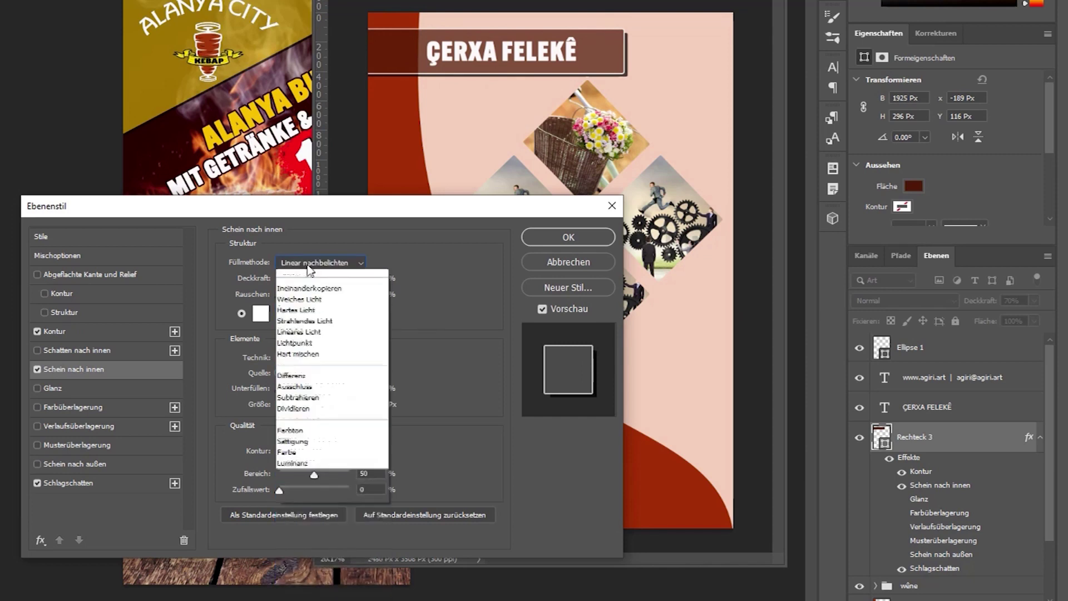
click(322, 277)
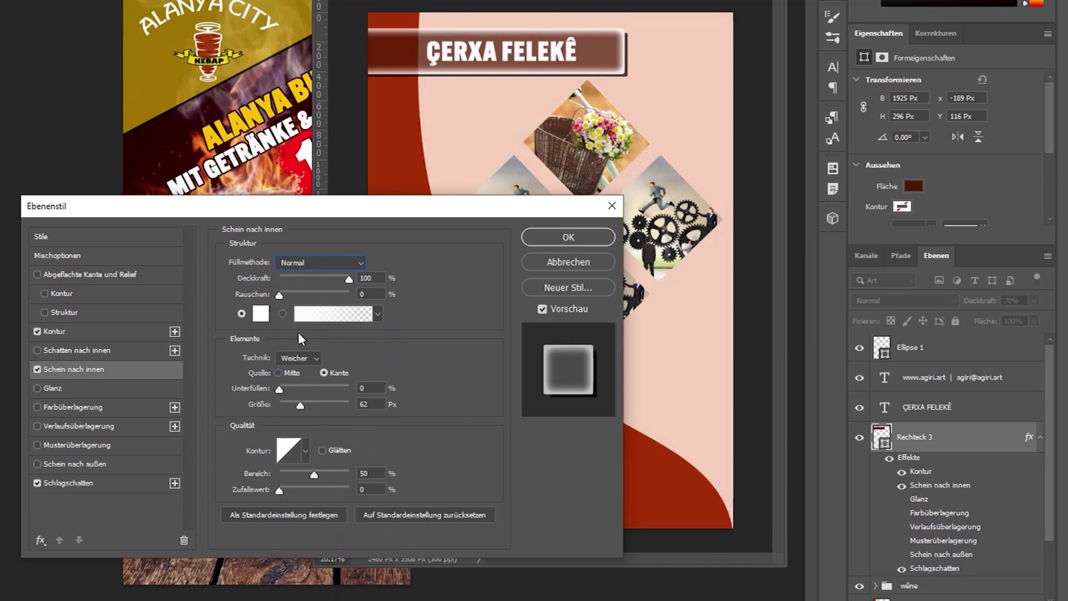
Fine-tune the inner glow to 62 px size and 74% range, then enable an inner shadow.
click(287, 390)
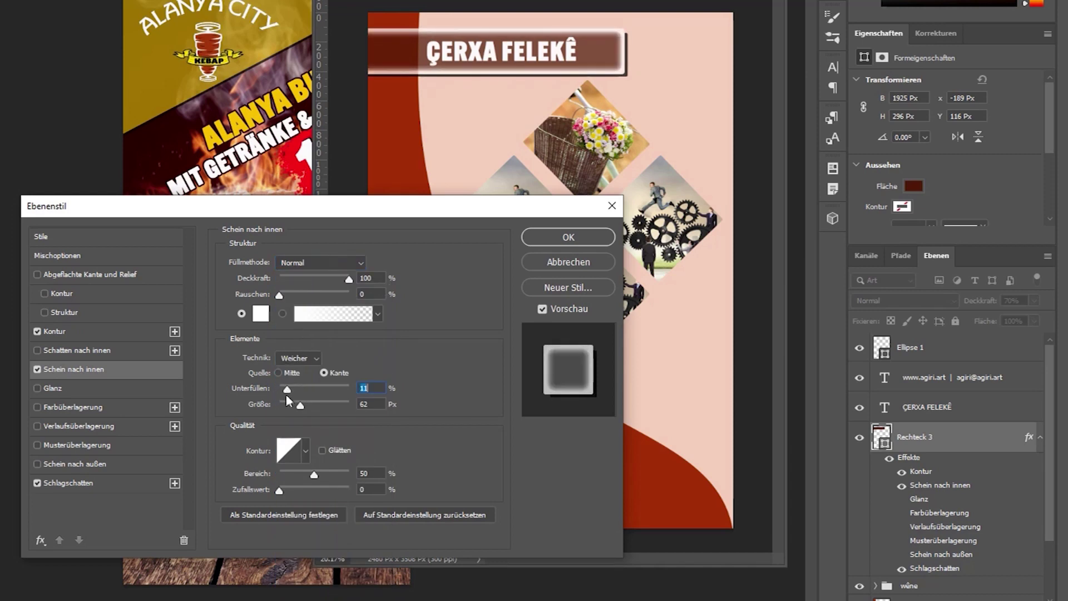
drag(302, 410, 262, 395)
mouse_move(314, 474)
mouse_down()
mouse_move(328, 473)
mouse_move(303, 472)
mouse_move(332, 472)
mouse_up()
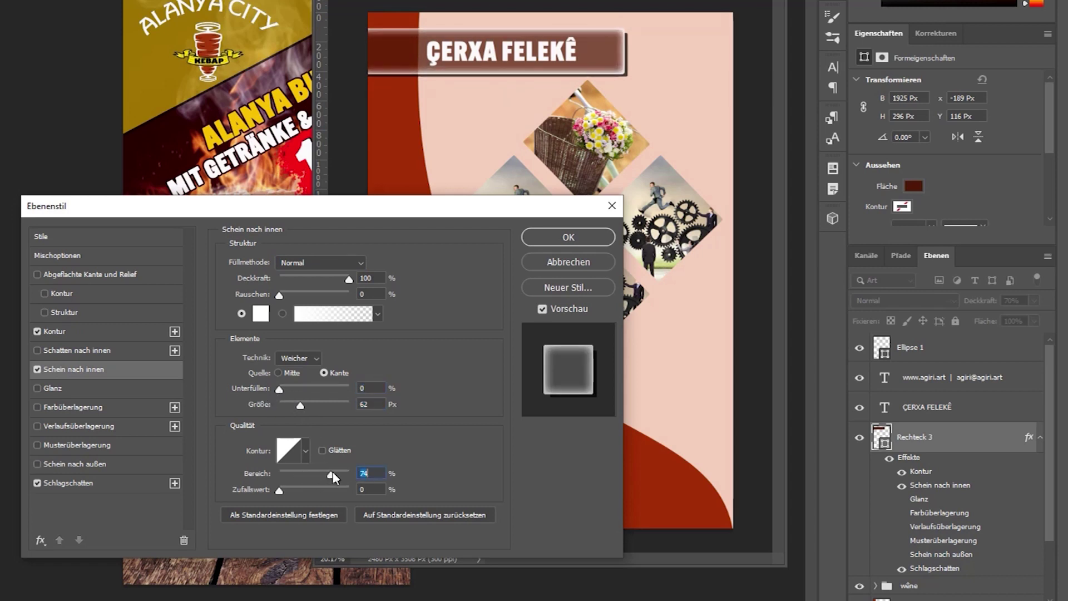
click(42, 351)
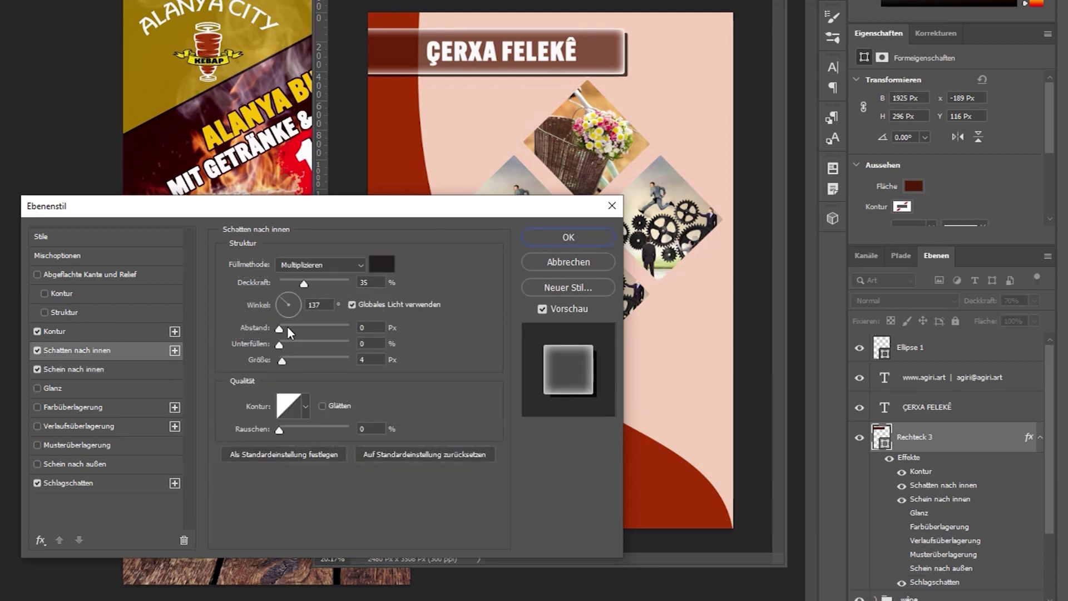
Set the inner shadow to 84% opacity, 49 px distance, 27% choke and 172 px size.
click(341, 328)
drag(283, 349, 263, 359)
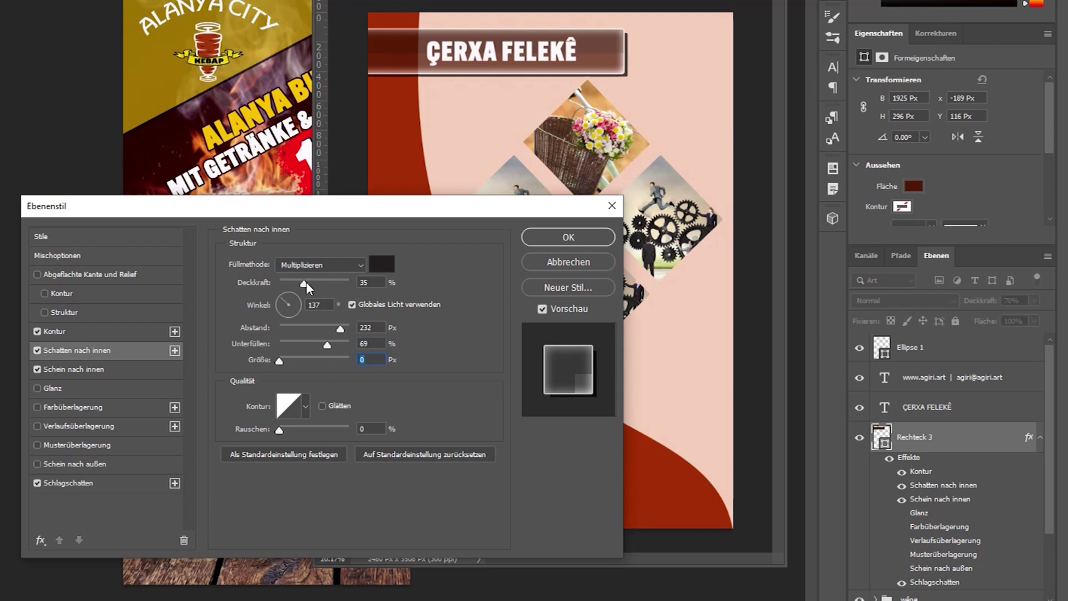
drag(306, 282, 374, 282)
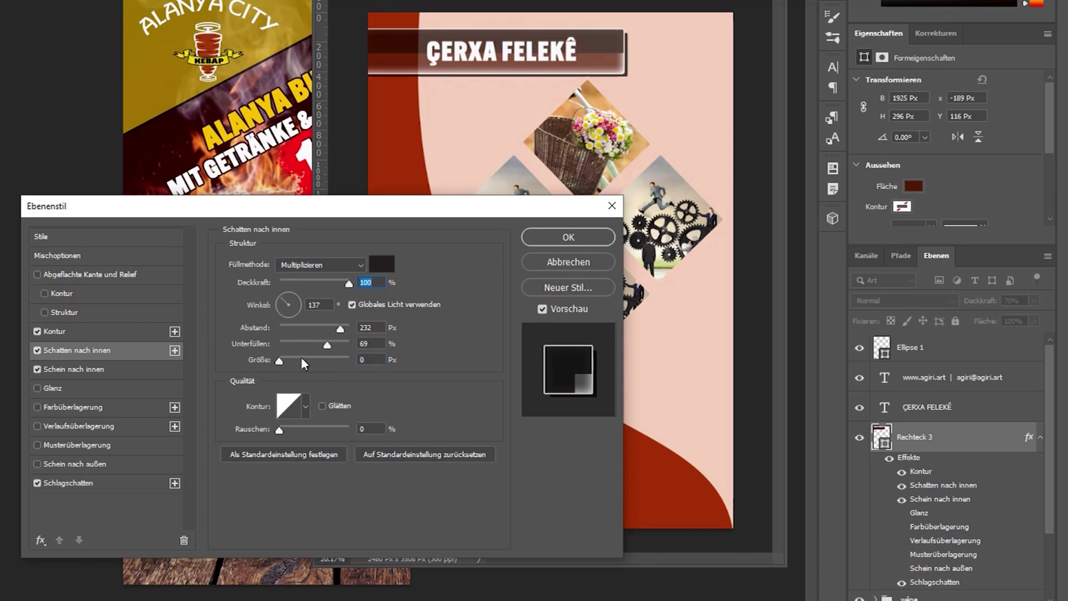
click(314, 327)
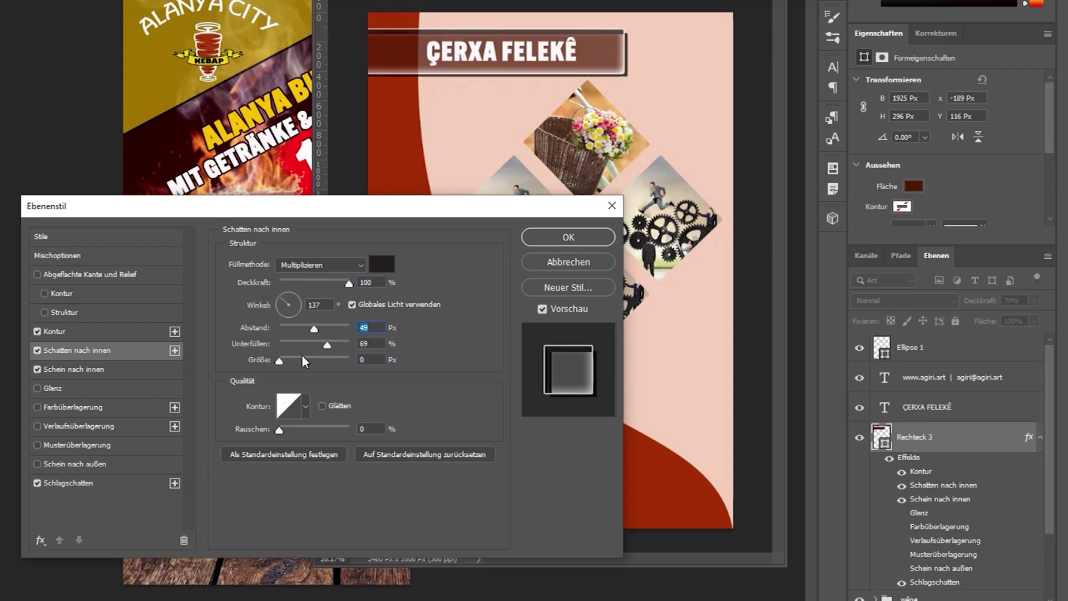
click(299, 343)
drag(279, 360, 320, 359)
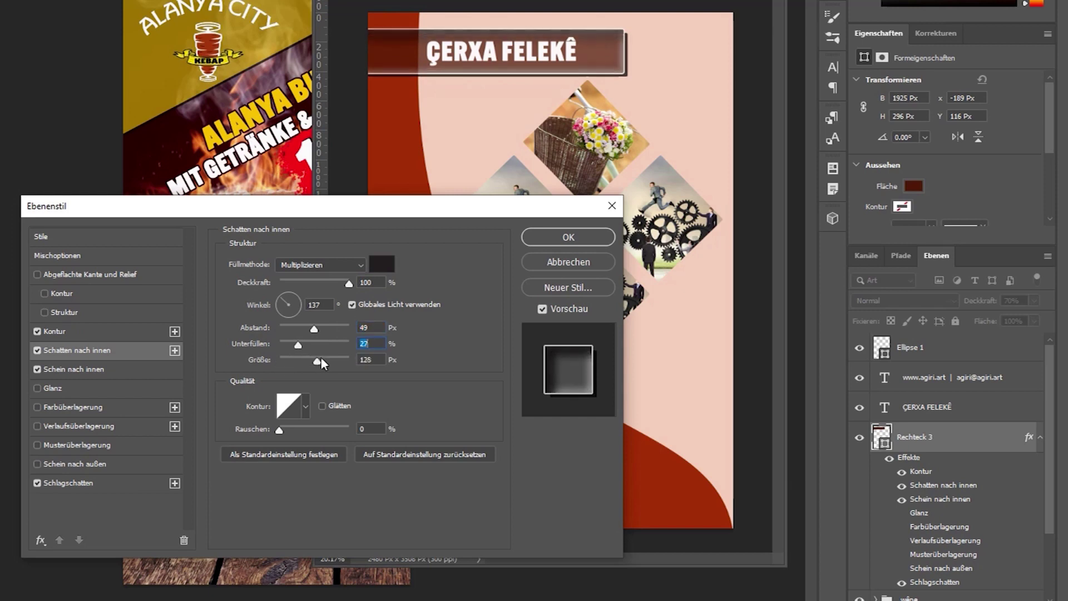
click(312, 283)
drag(305, 286, 336, 292)
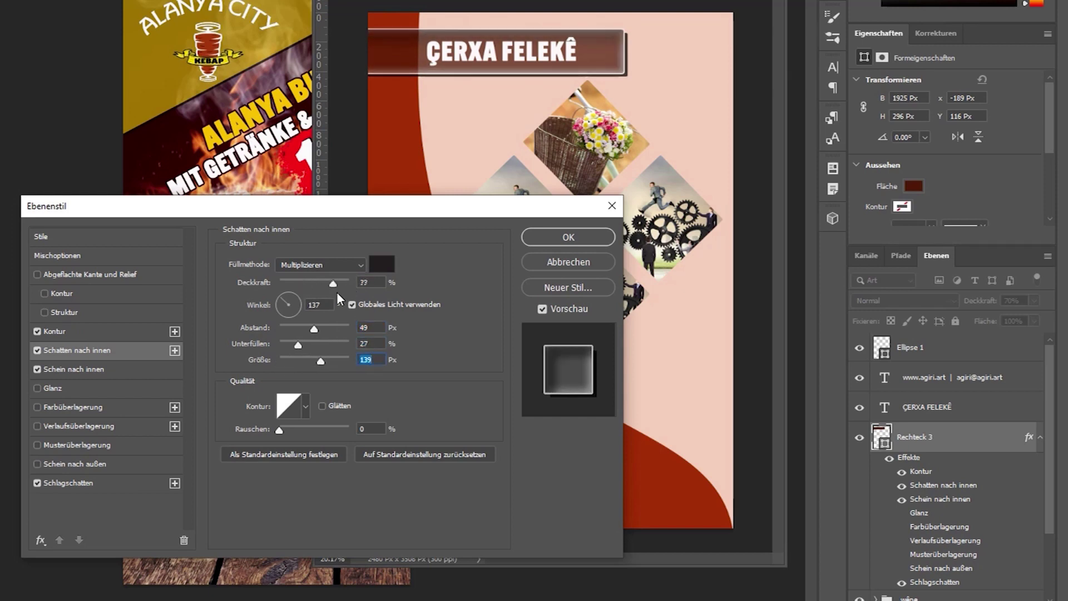
drag(320, 360, 330, 362)
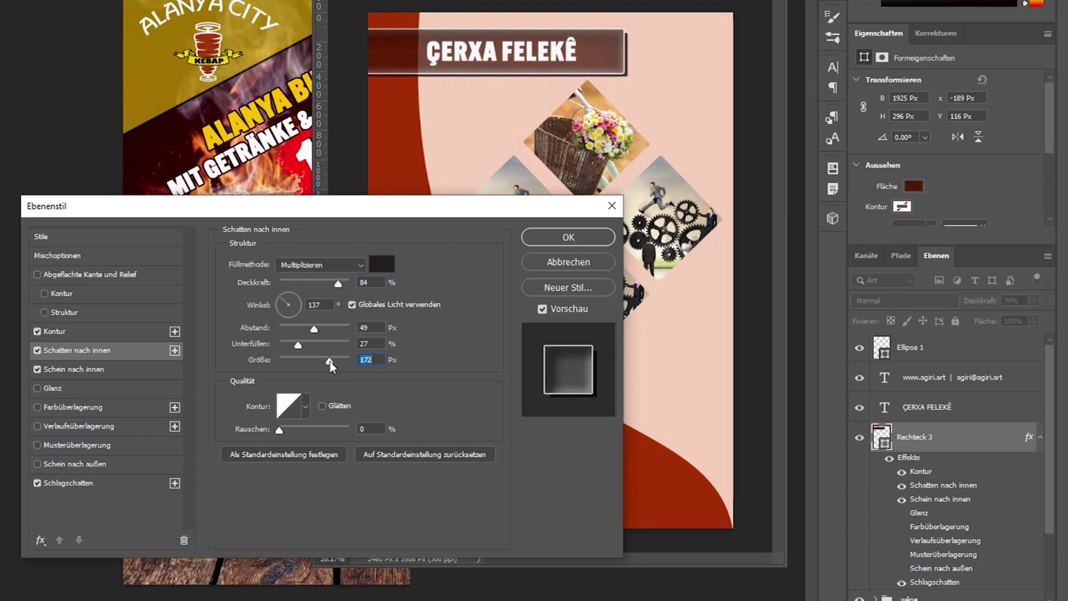
click(279, 430)
click(39, 275)
Enable Bevel and Emboss on the title banner and try initial depth, size, contour and lighting values.
click(85, 273)
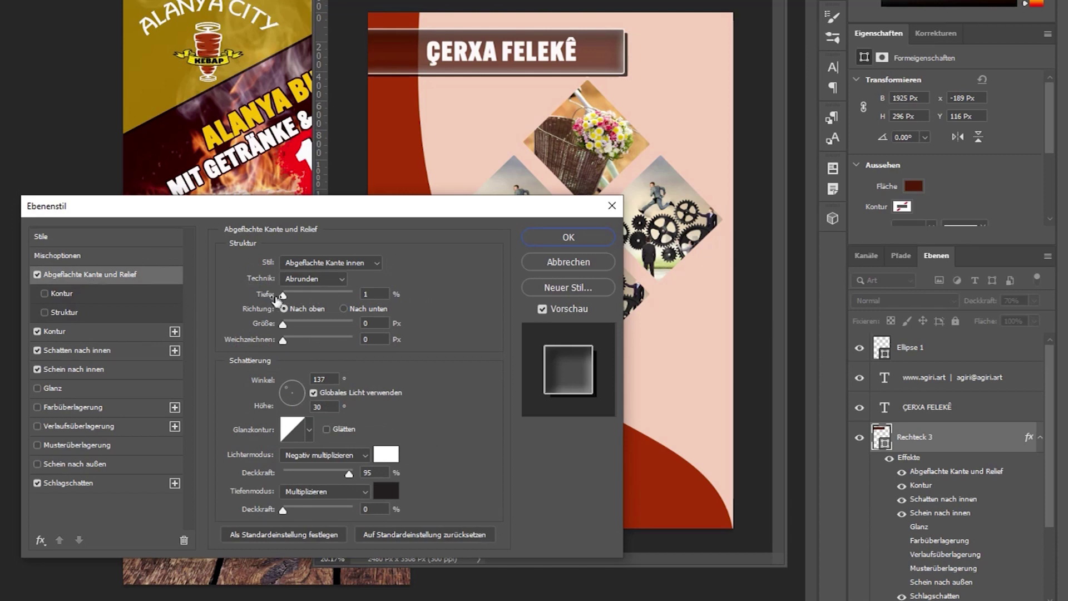
drag(283, 296, 310, 307)
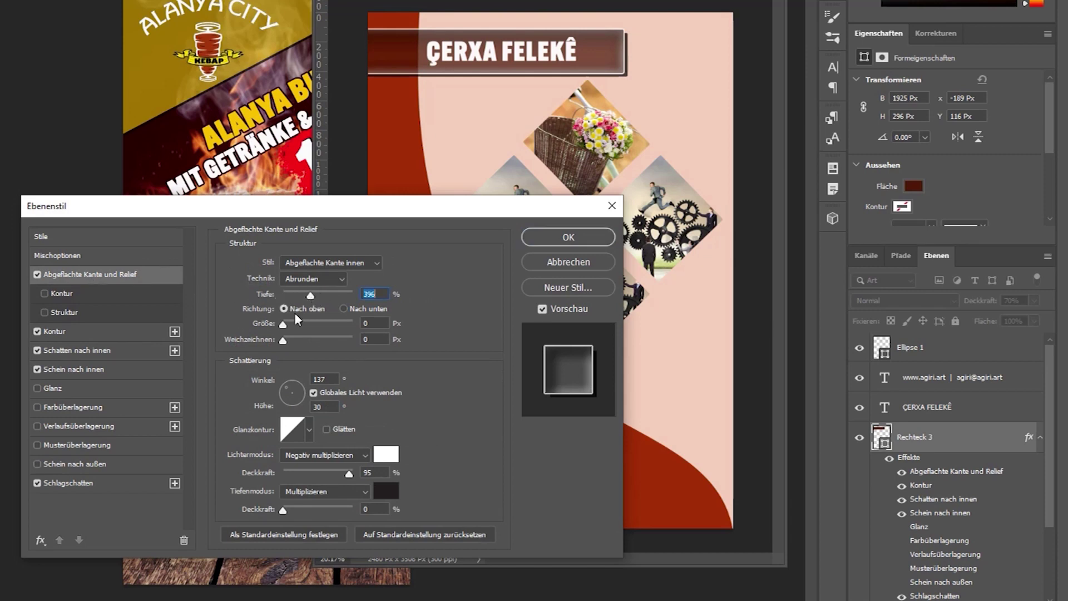
click(46, 293)
mouse_move(326, 289)
mouse_down()
mouse_move(281, 291)
mouse_move(310, 290)
mouse_up()
click(43, 293)
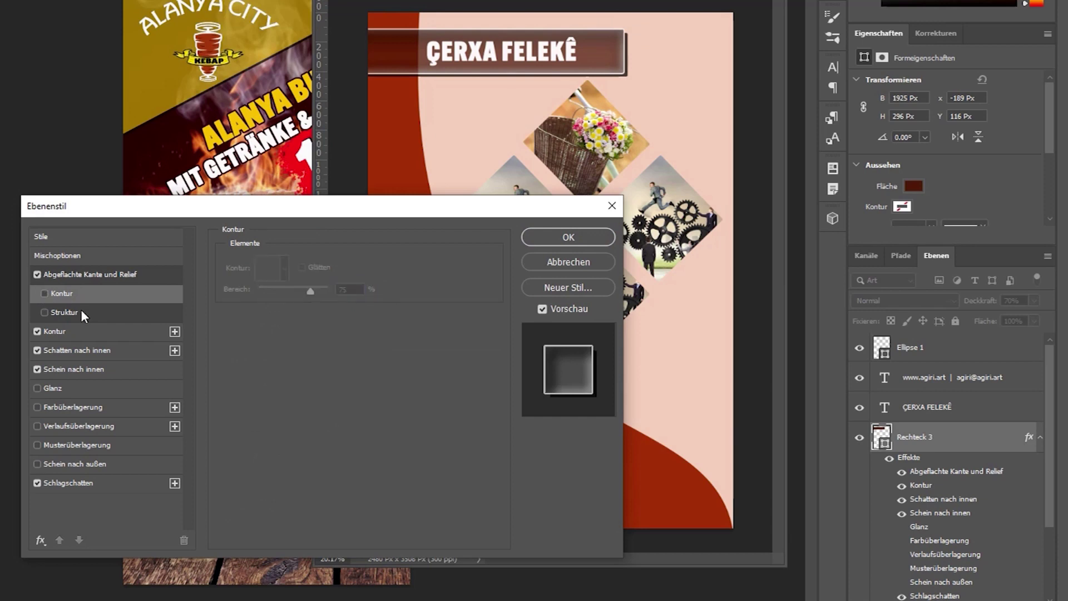
click(68, 275)
drag(285, 328, 305, 306)
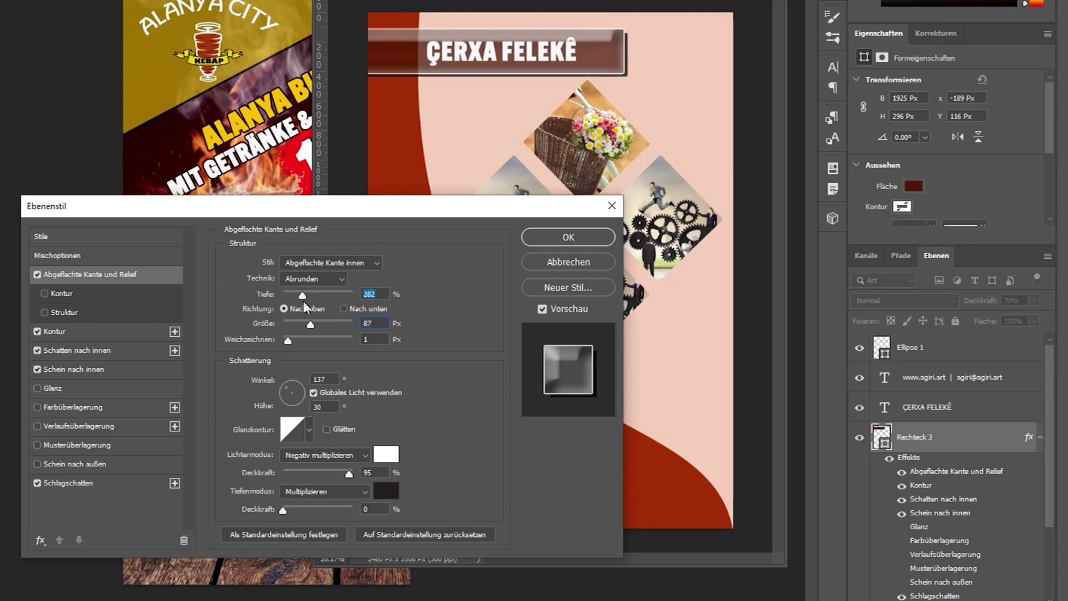
click(298, 386)
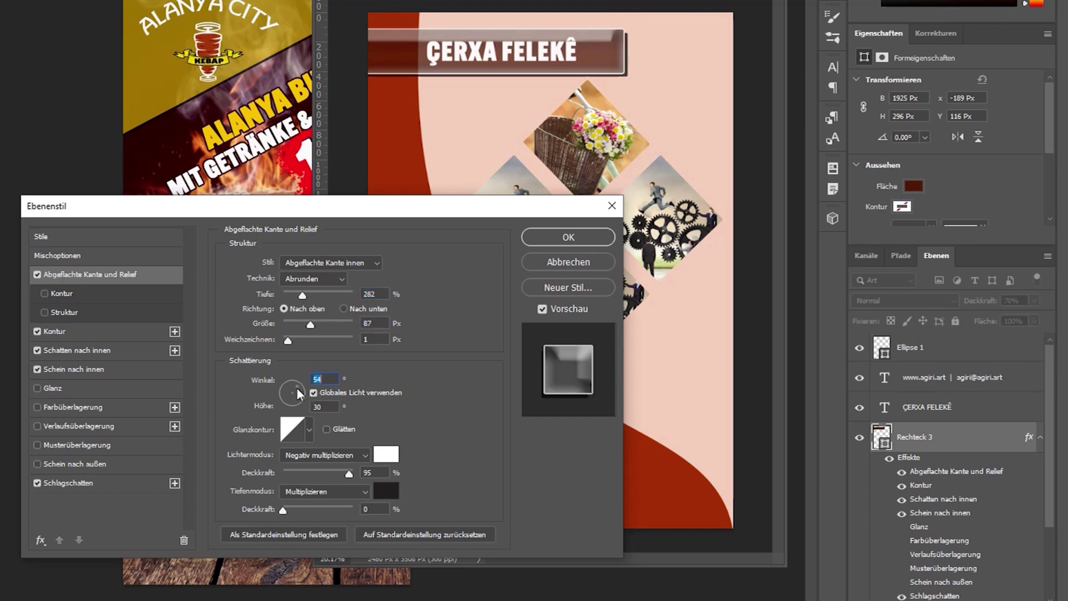
mouse_move(285, 390)
mouse_down()
mouse_move(289, 399)
mouse_move(299, 385)
mouse_up()
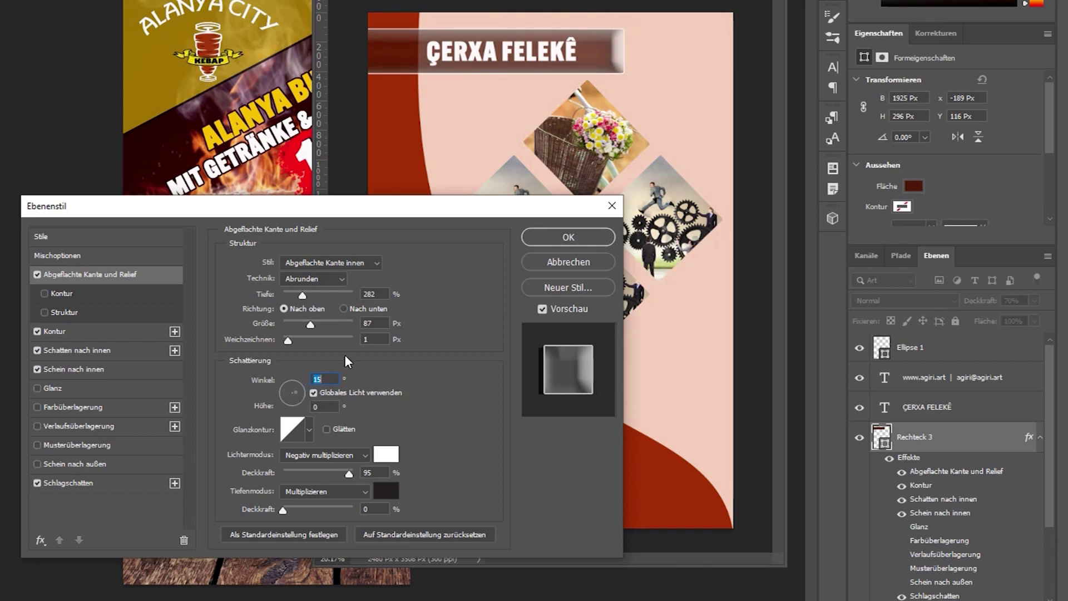
Set the bevel depth to 43%, size to 46 px and softening to 2 px.
mouse_move(303, 298)
mouse_down()
mouse_move(320, 300)
mouse_move(287, 300)
mouse_up()
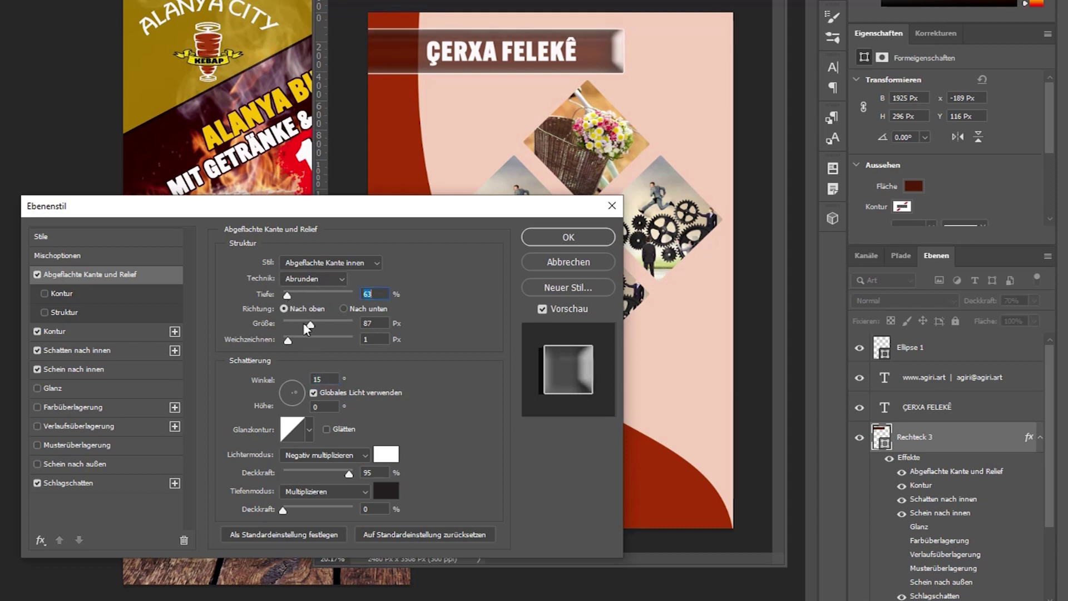
click(295, 324)
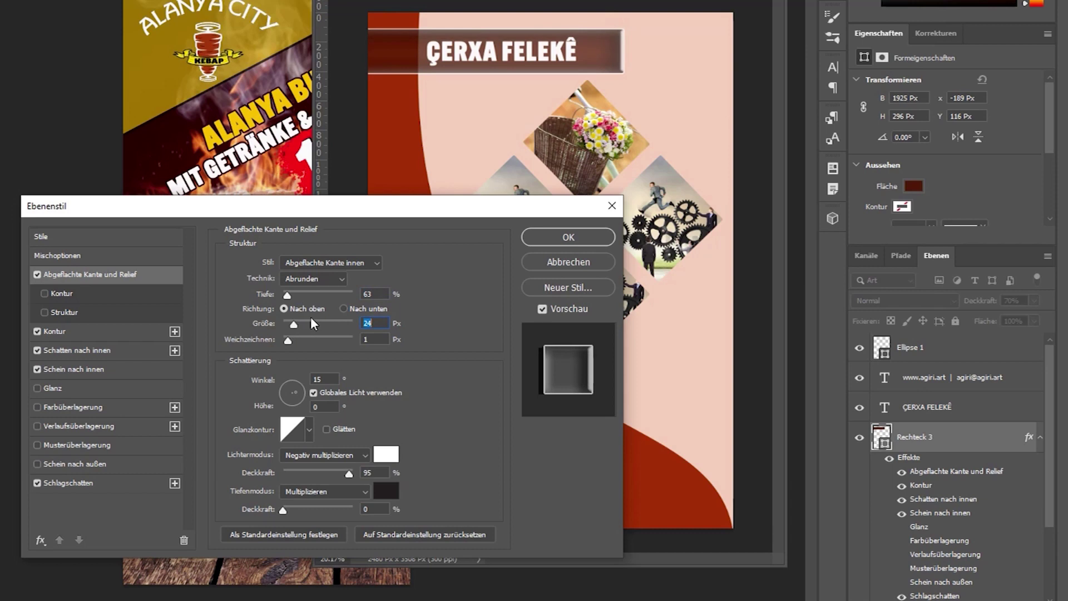
click(308, 294)
click(296, 292)
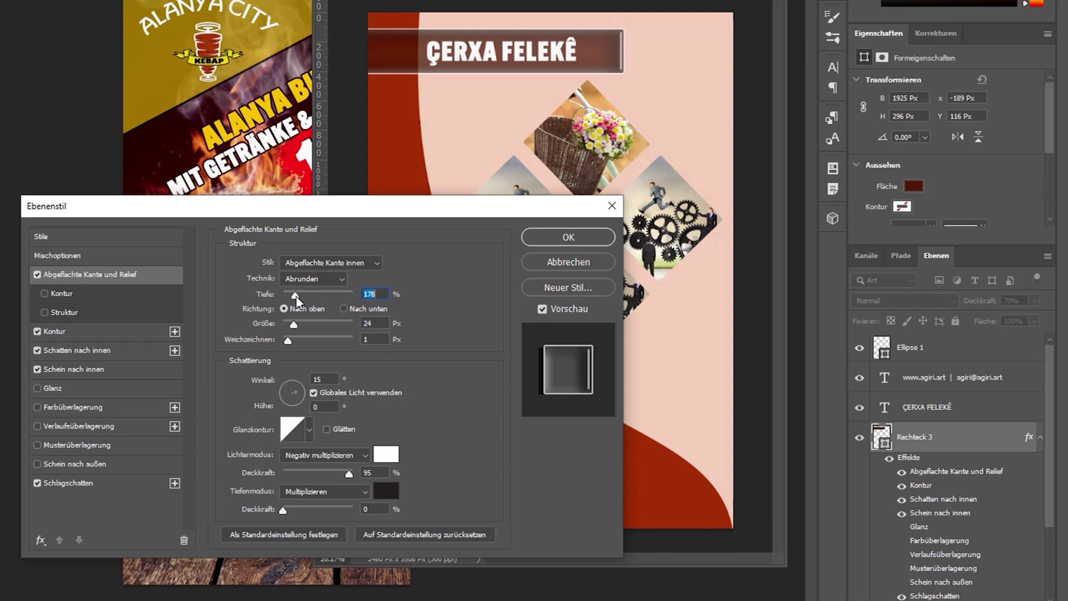
click(286, 292)
click(307, 323)
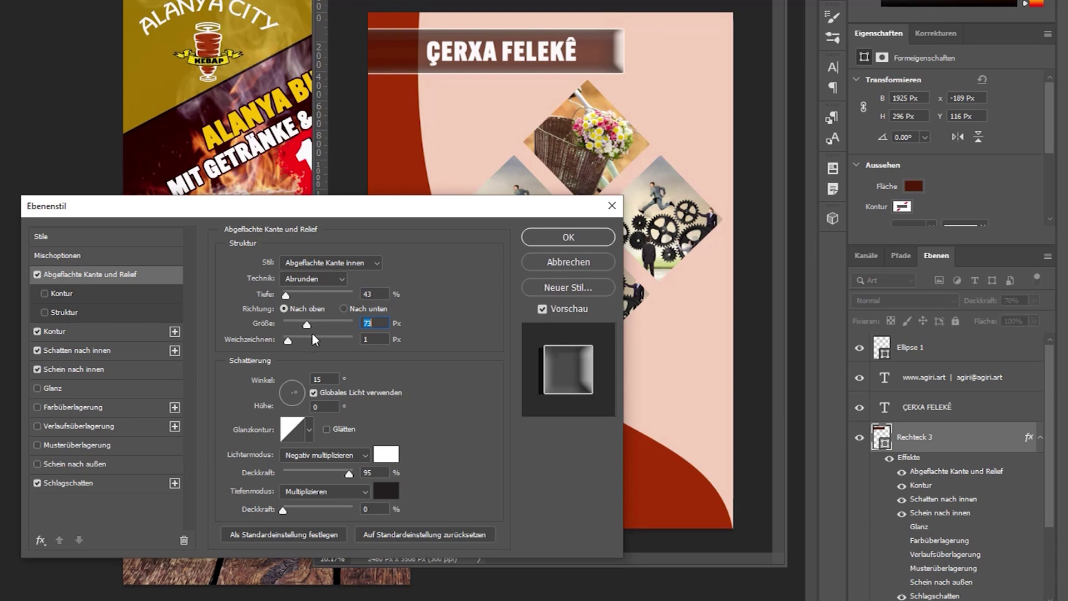
click(312, 340)
mouse_move(296, 323)
mouse_down()
mouse_move(286, 322)
mouse_move(301, 324)
mouse_up()
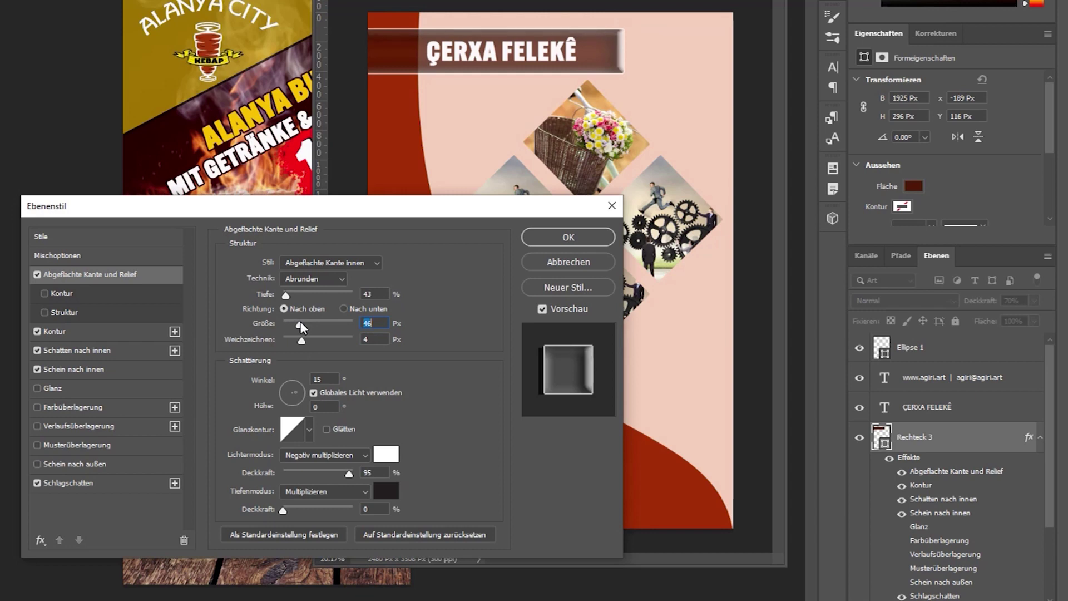
click(311, 340)
click(315, 338)
click(294, 340)
Set the bevel light to -176° angle and 58° altitude with 100% highlight opacity, and turn on Contour.
click(296, 405)
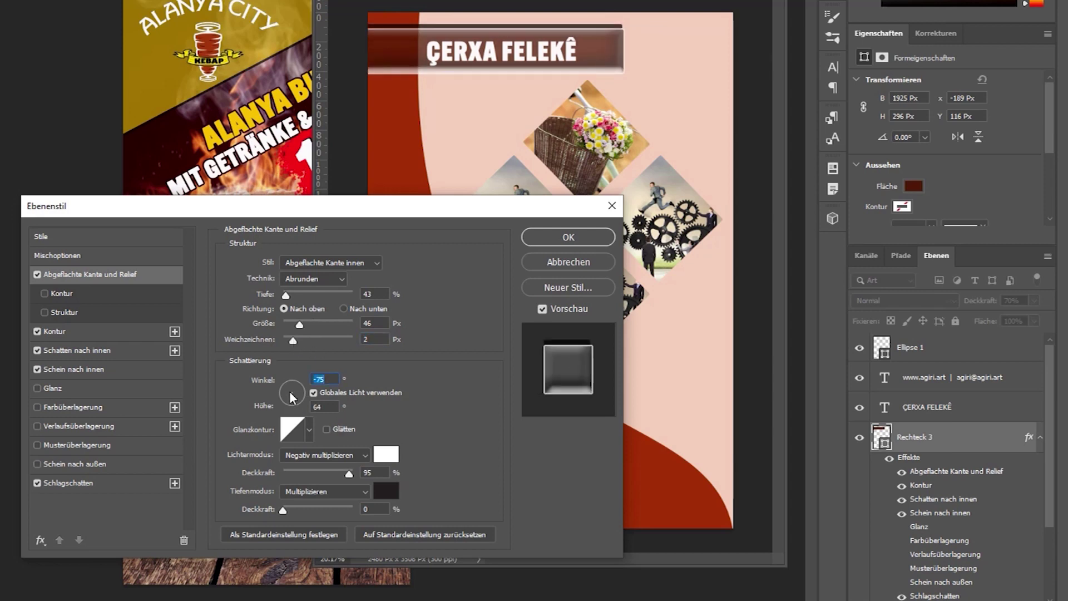
click(293, 384)
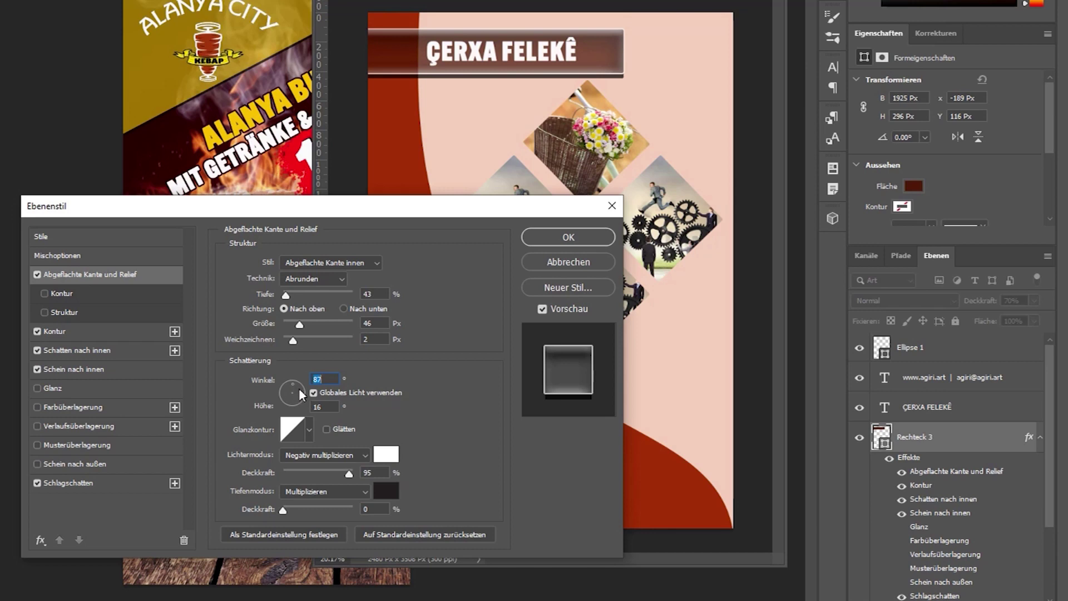
click(283, 390)
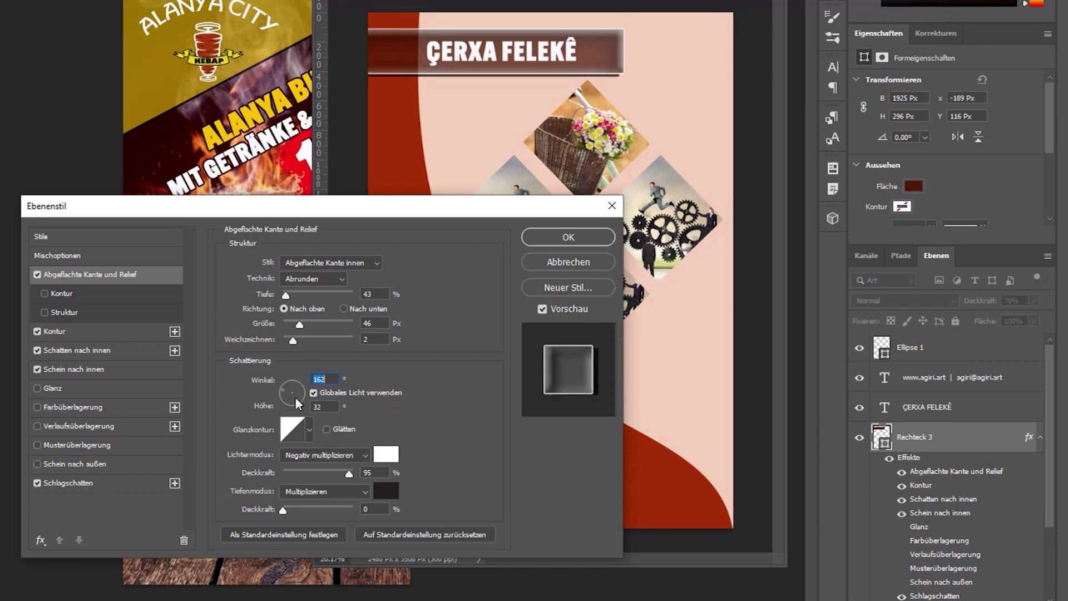
click(296, 401)
click(299, 389)
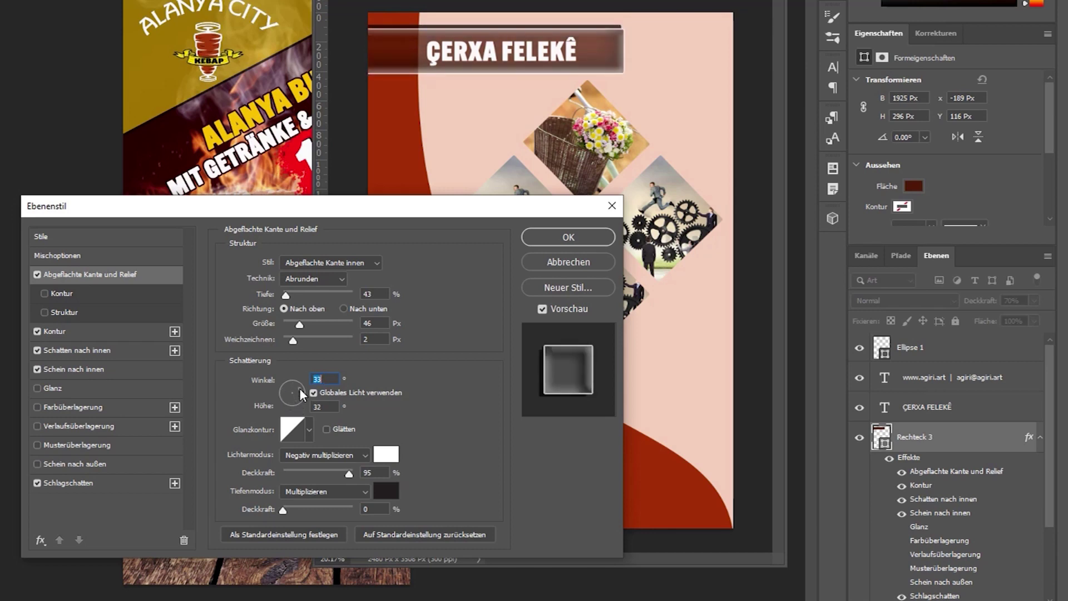
click(288, 384)
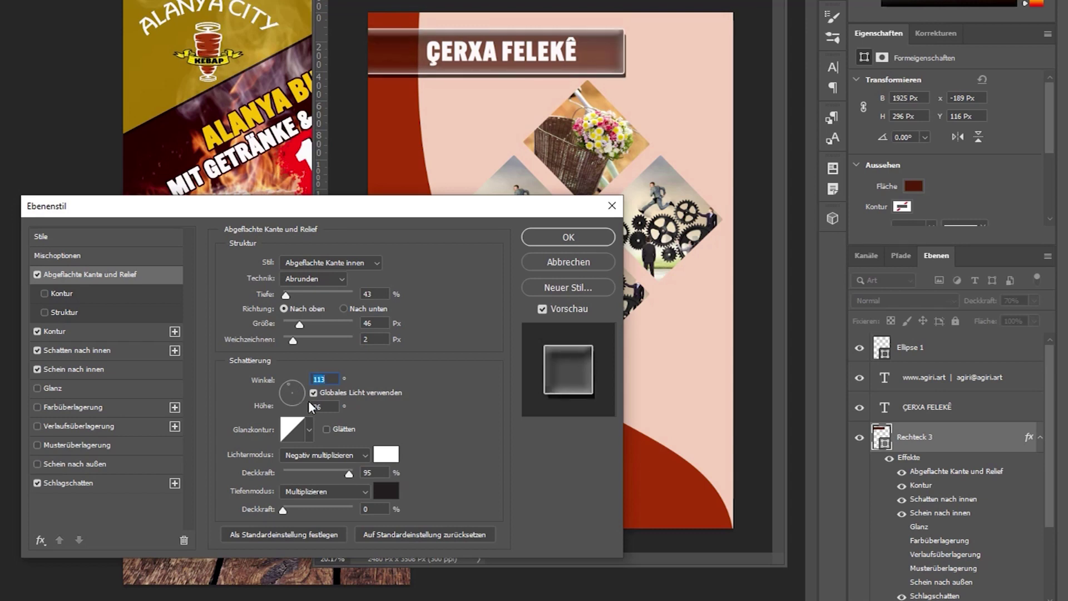
click(290, 396)
mouse_move(350, 477)
mouse_down()
mouse_move(292, 471)
mouse_move(356, 474)
mouse_up()
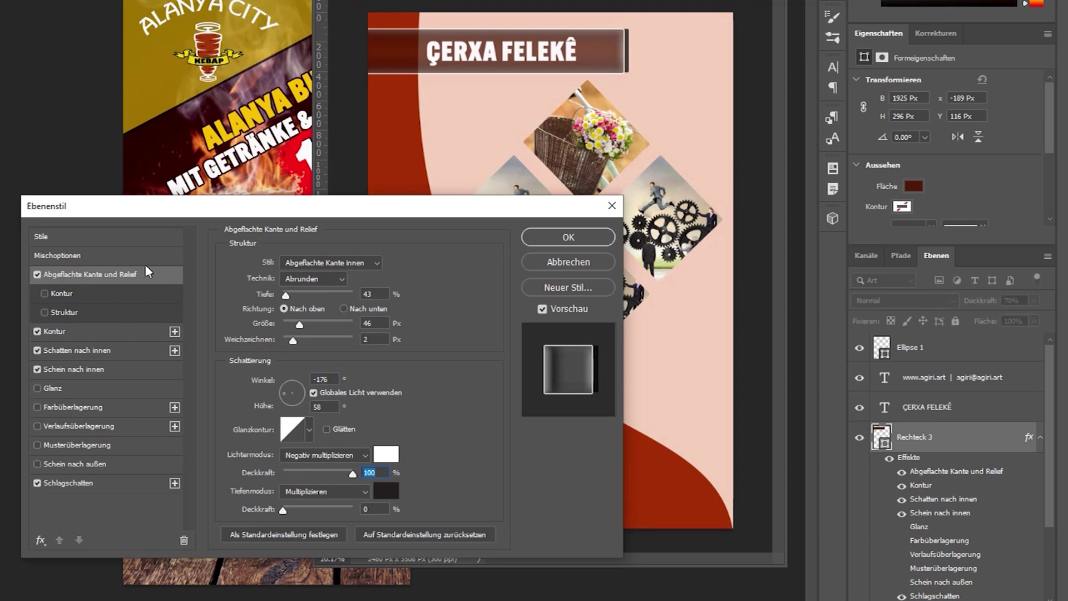
click(46, 293)
click(59, 292)
drag(310, 295, 341, 305)
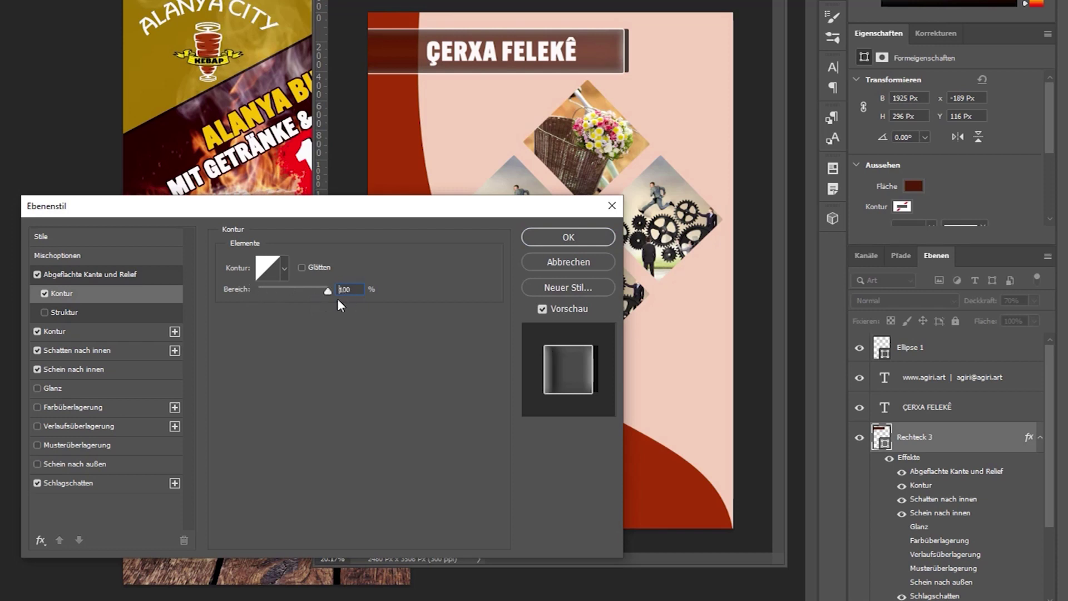
Add a Texture to the banner bevel using the black crossed-diamond pattern.
click(62, 312)
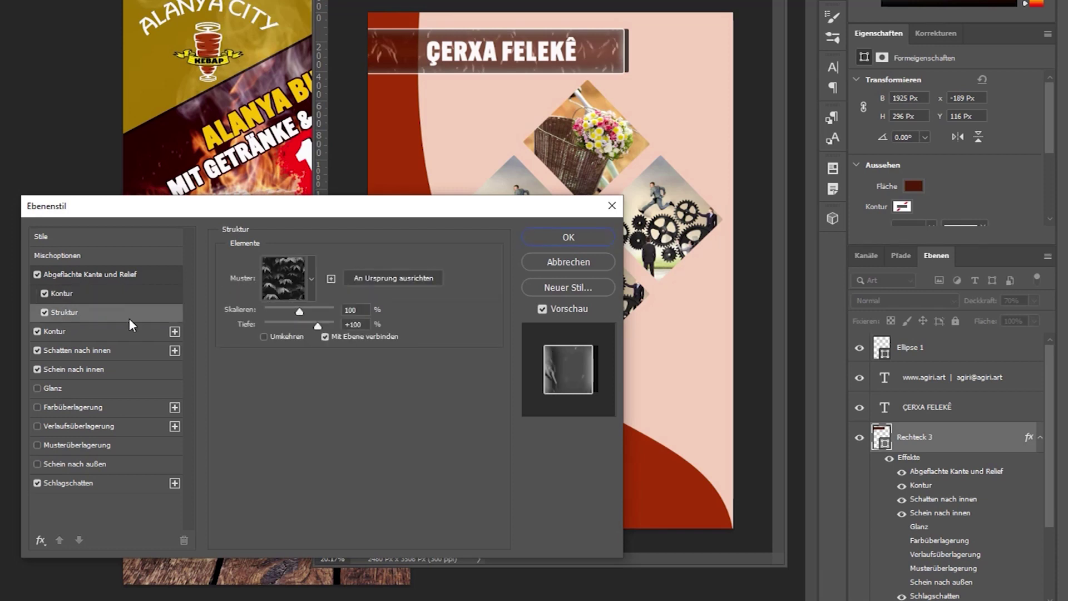
click(312, 280)
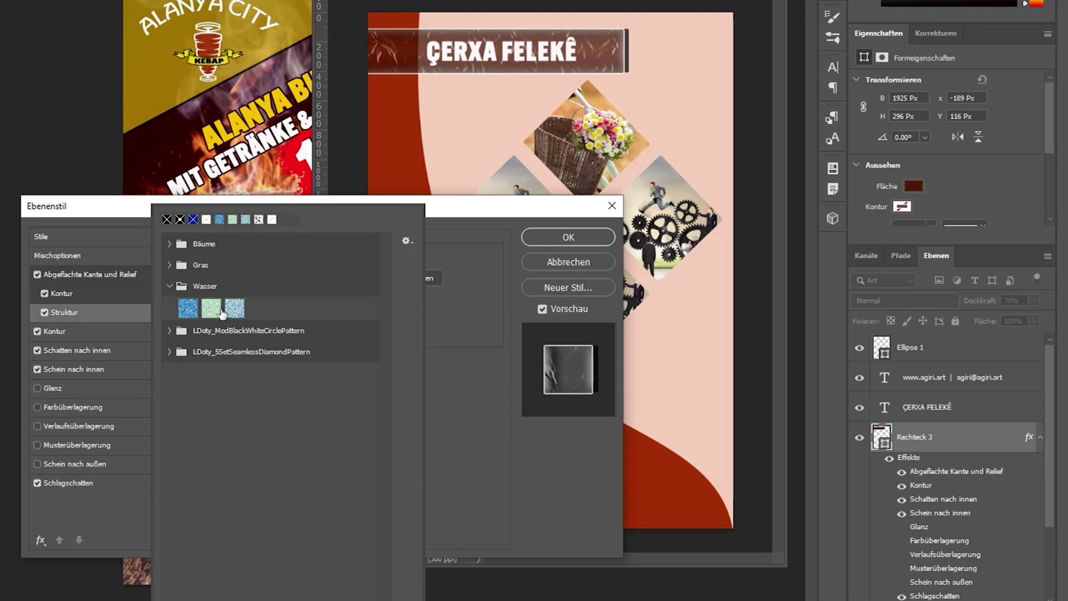
click(169, 330)
click(188, 352)
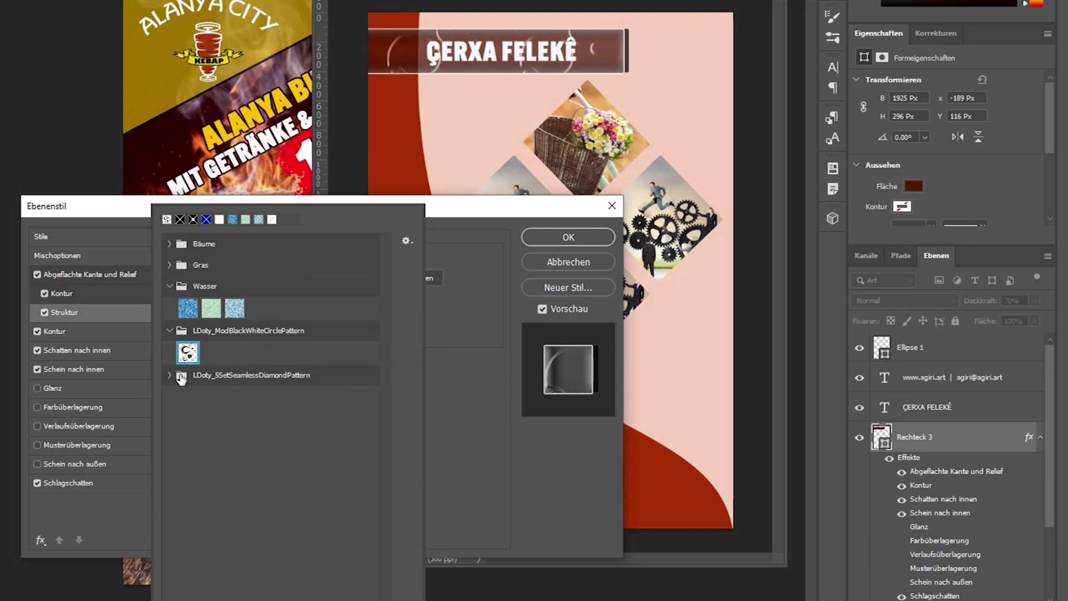
click(170, 375)
click(234, 397)
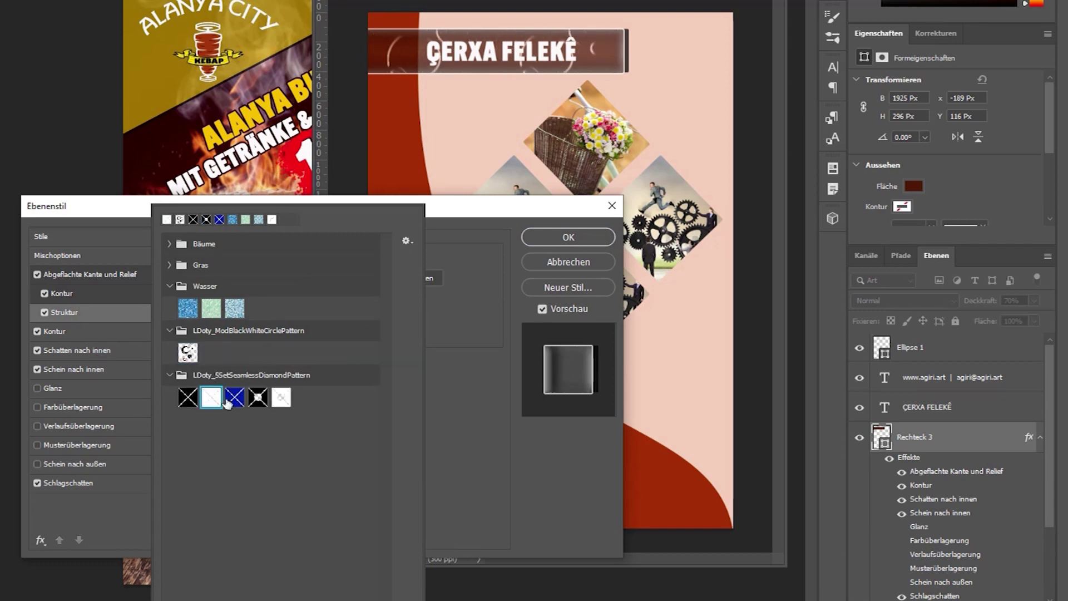
click(281, 397)
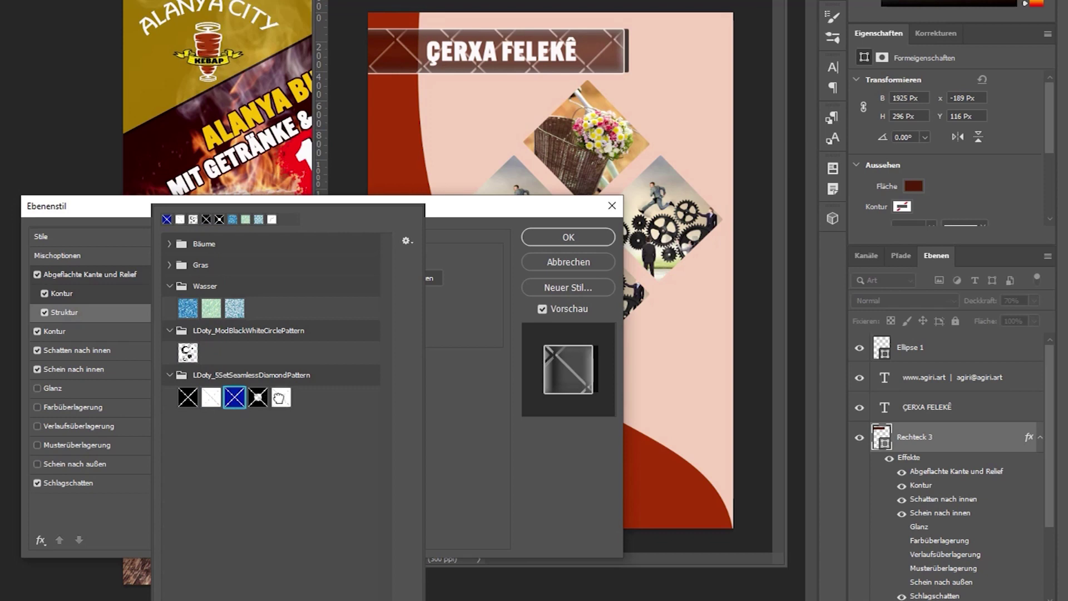
click(257, 397)
click(187, 397)
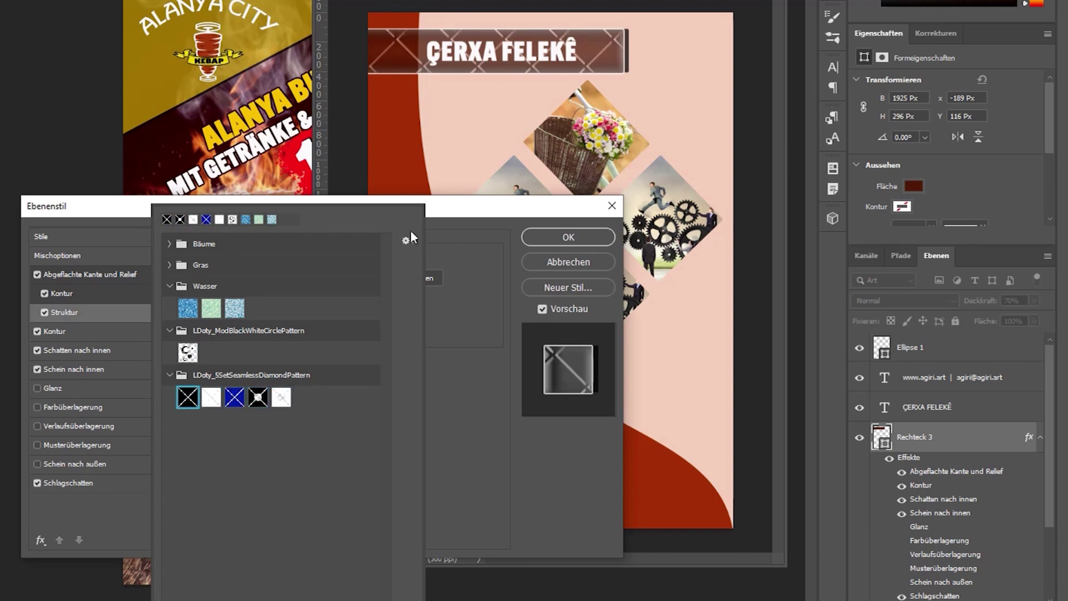
Set the texture depth to -527 and confirm the layer style.
click(152, 281)
click(153, 281)
click(62, 312)
mouse_move(296, 328)
mouse_down()
mouse_move(259, 326)
mouse_move(322, 332)
mouse_move(274, 329)
mouse_move(303, 315)
mouse_move(269, 326)
mouse_move(283, 321)
mouse_up()
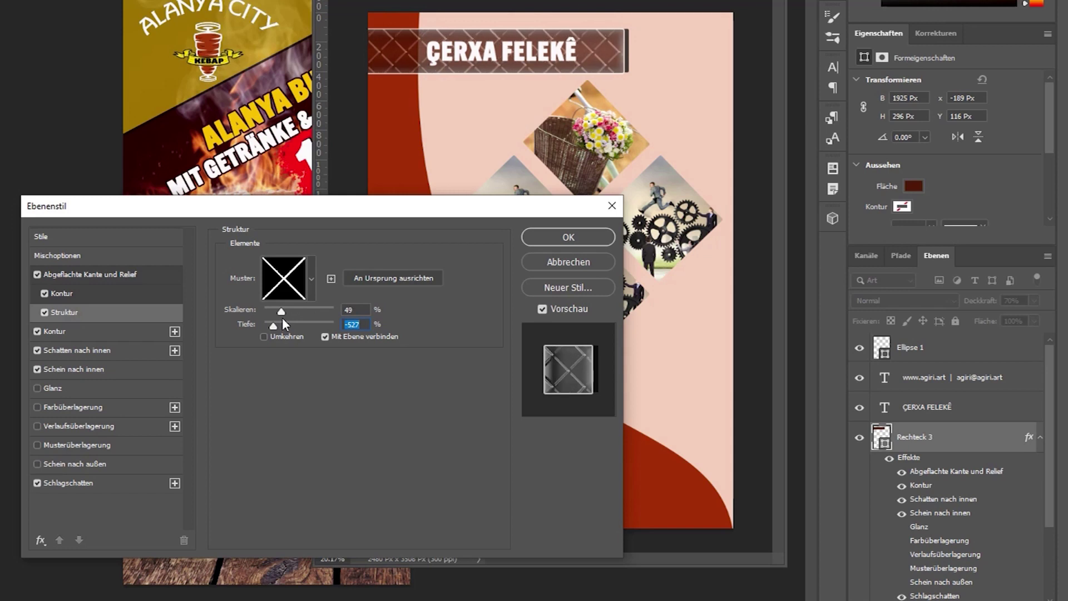
click(599, 239)
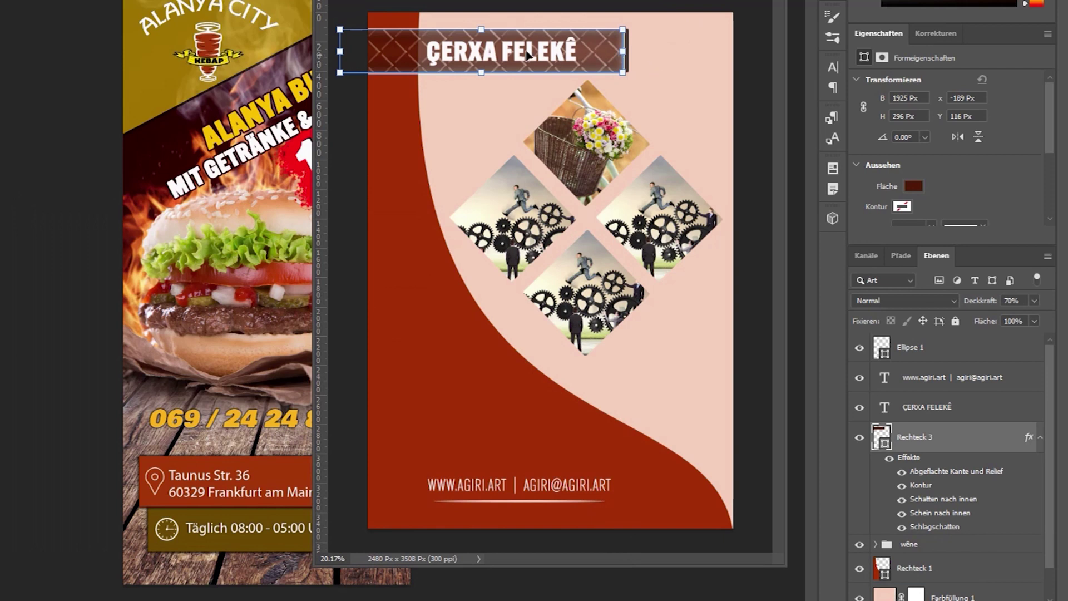
Zoom in to inspect the banner's diamond texture, then zoom back out to fit the page.
scroll(528, 55, up, 3)
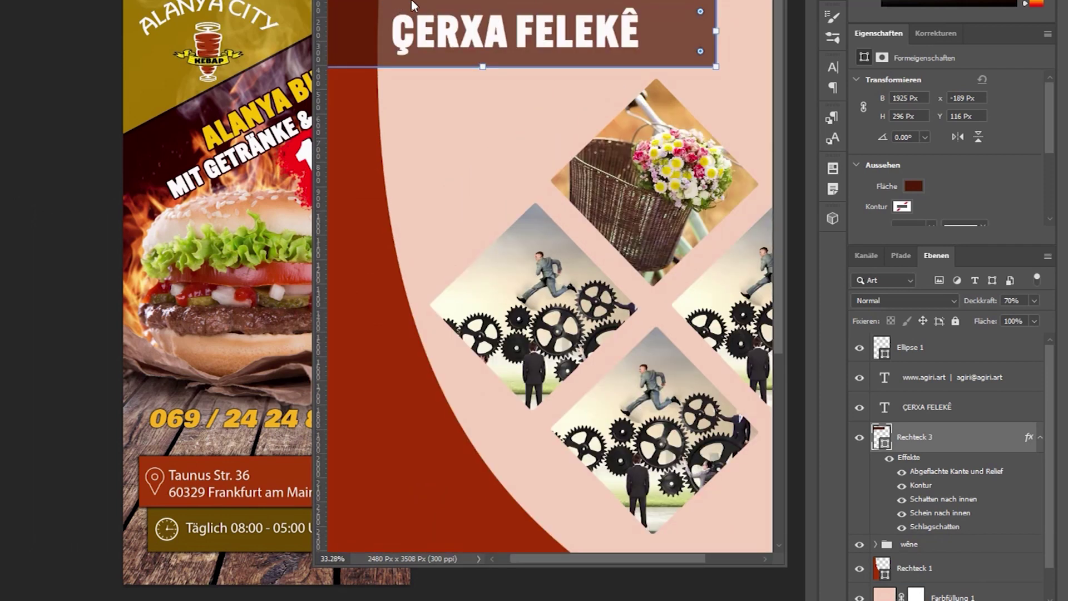
scroll(545, 276, up, 1)
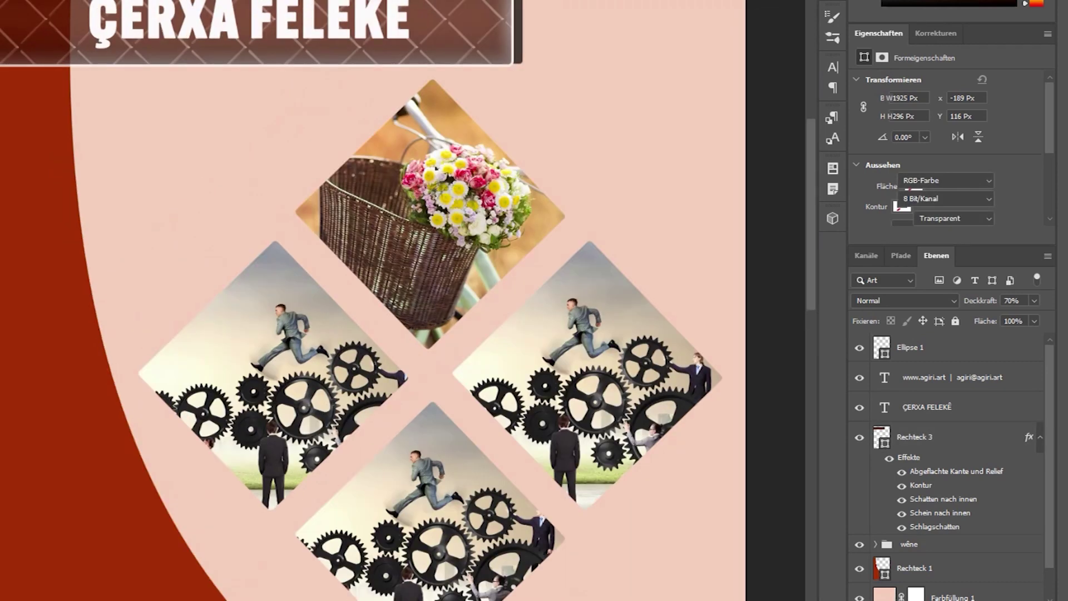
scroll(403, 300, up, 4)
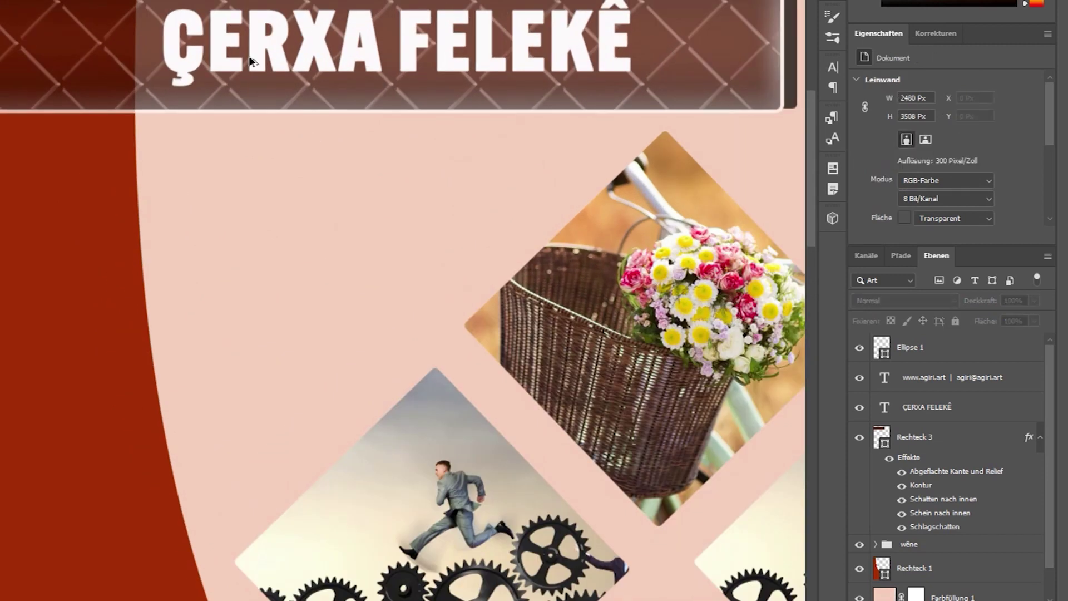
scroll(251, 62, down, 5)
scroll(324, 70, down, 2)
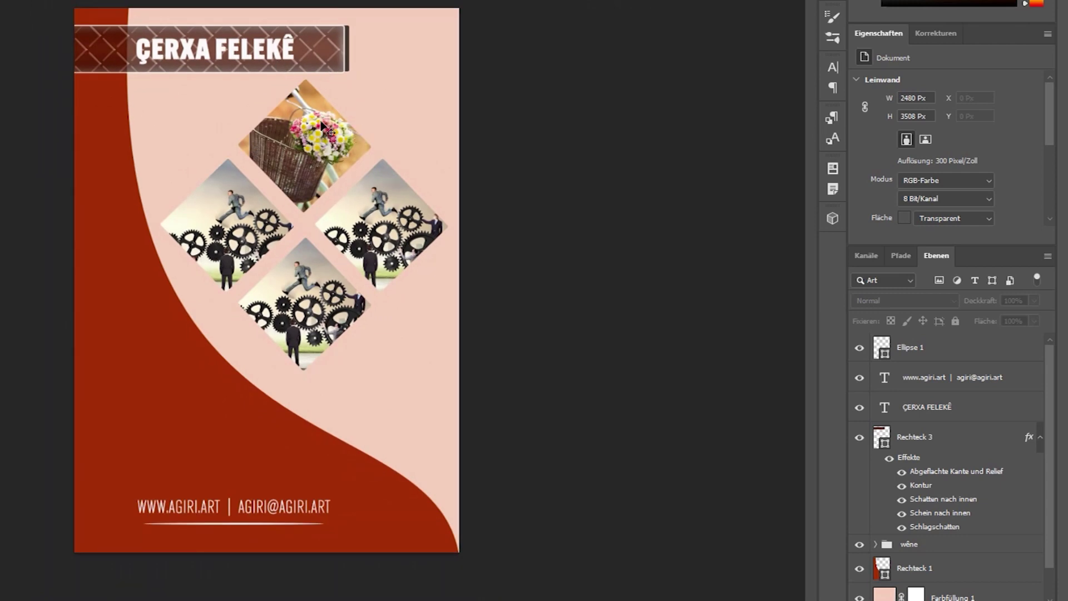
scroll(949, 432, down, 1)
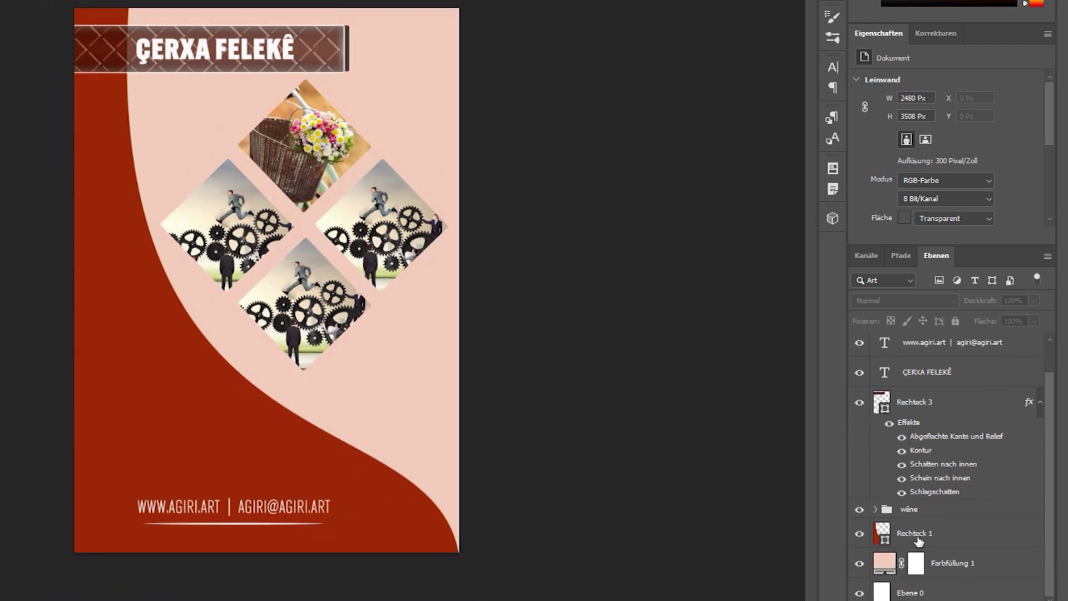
Try a drop shadow on the whole wêne photo group, then cancel it.
click(907, 527)
click(876, 510)
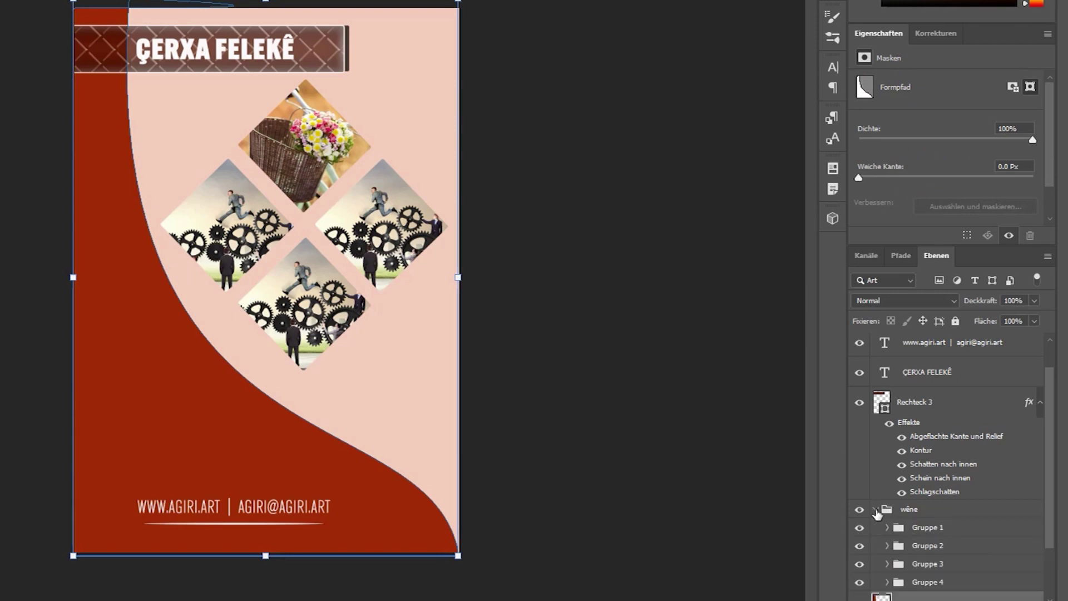
click(875, 509)
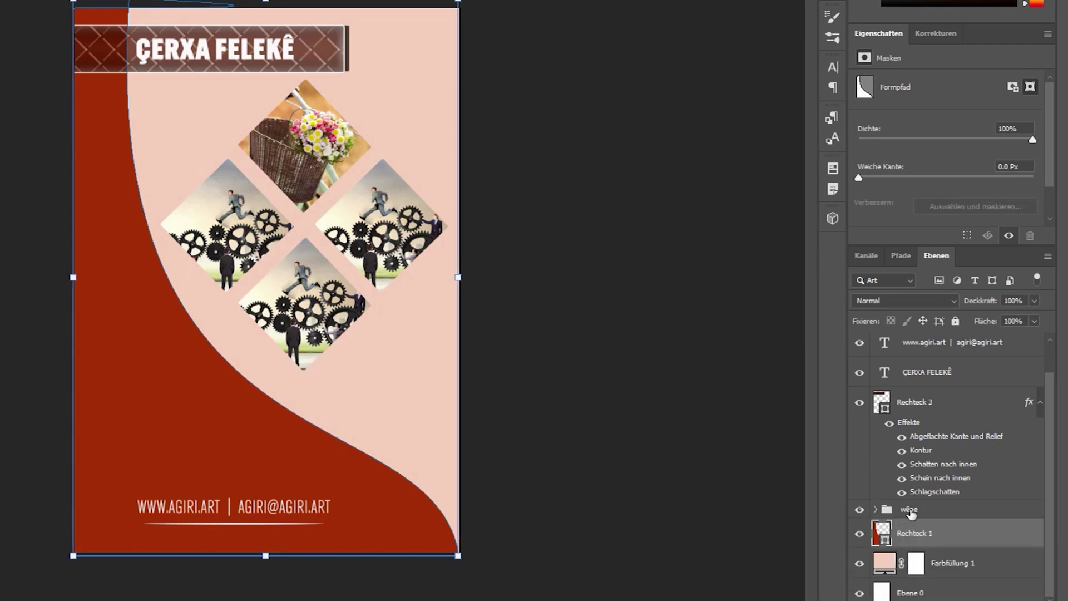
click(911, 514)
click(928, 600)
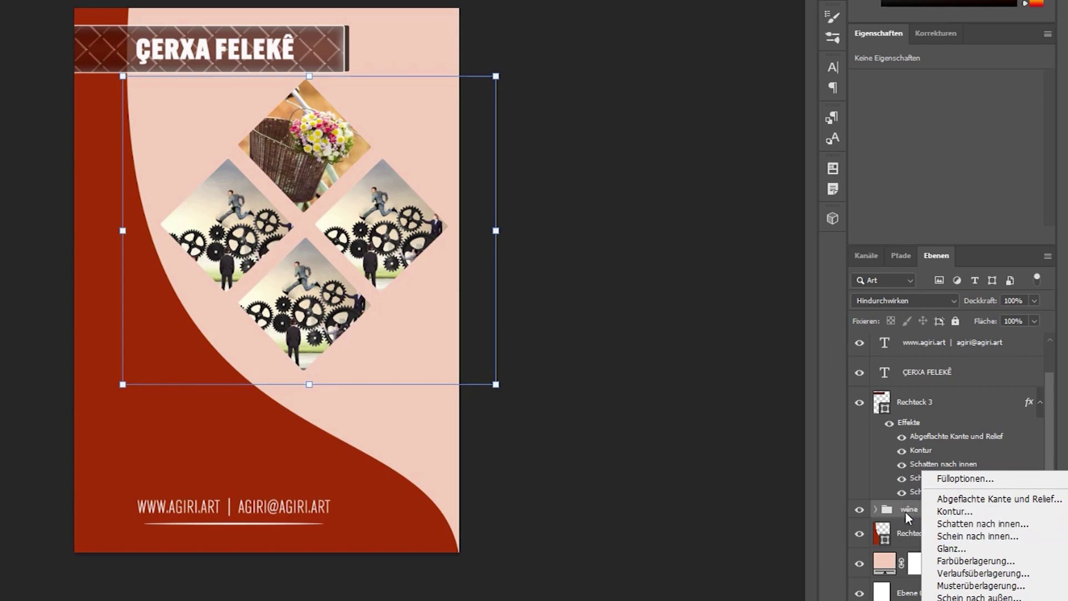
click(910, 515)
click(876, 510)
click(875, 510)
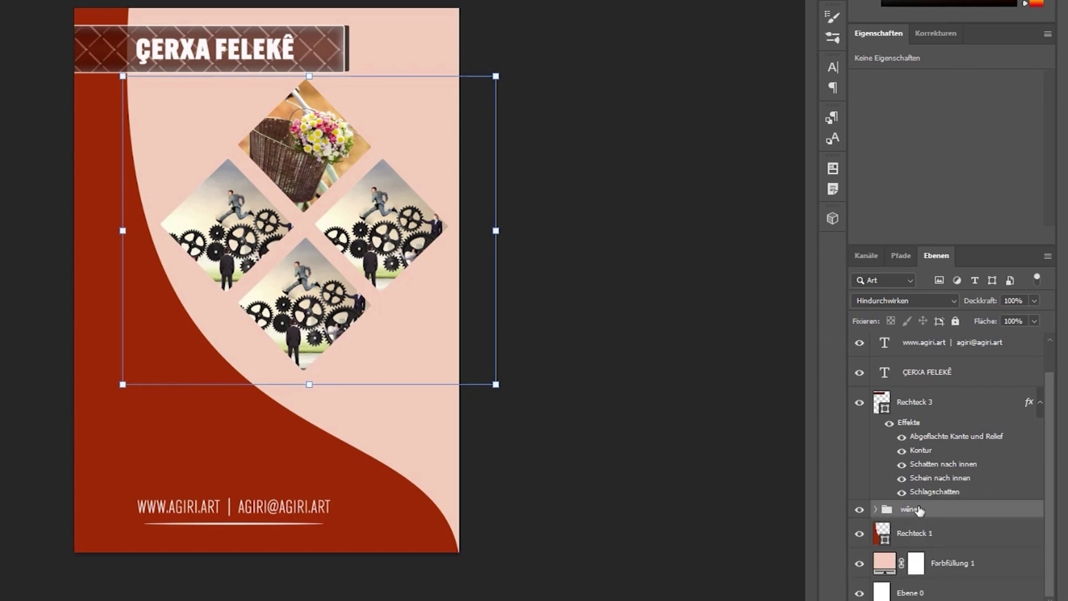
click(924, 600)
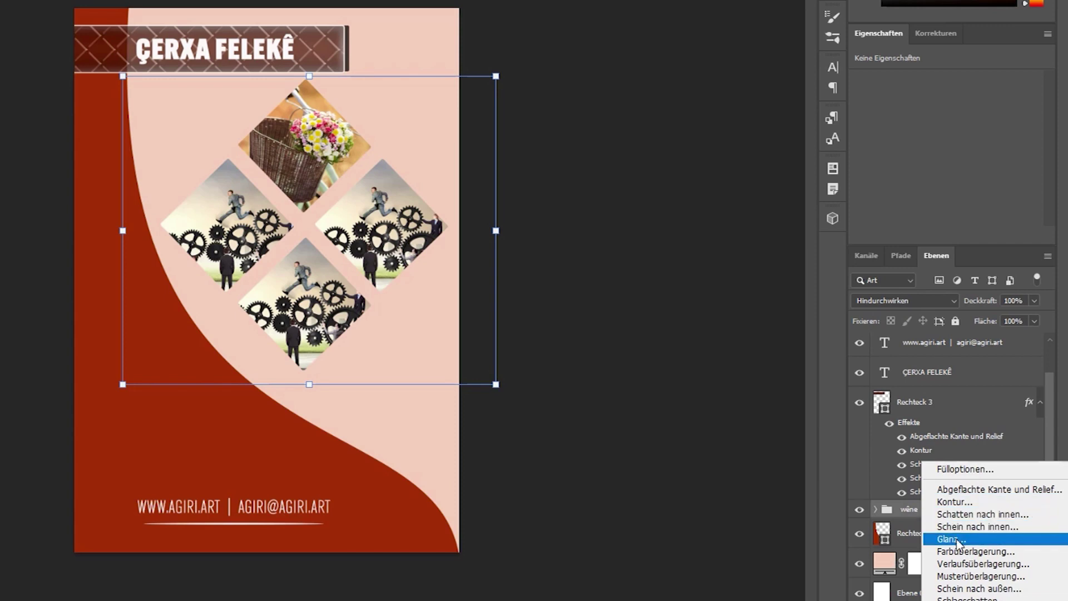
click(967, 599)
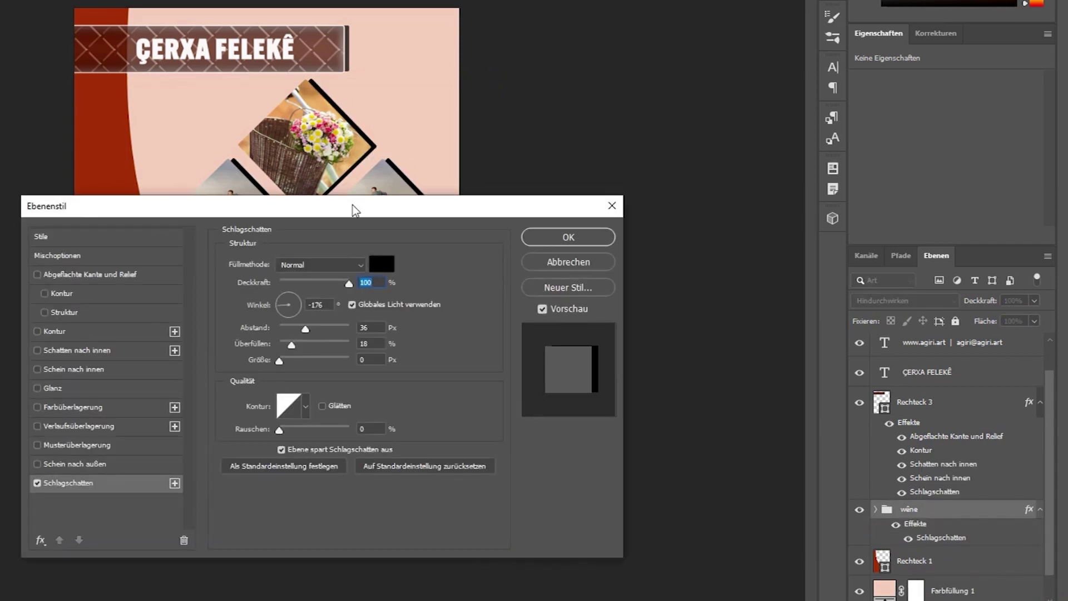
drag(352, 207, 301, 362)
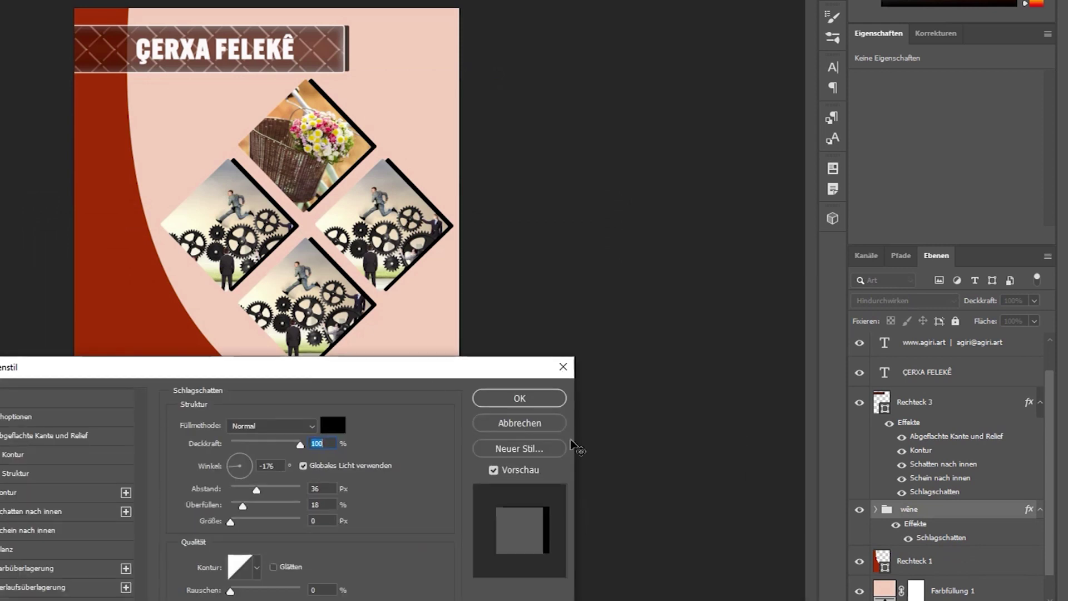
click(558, 424)
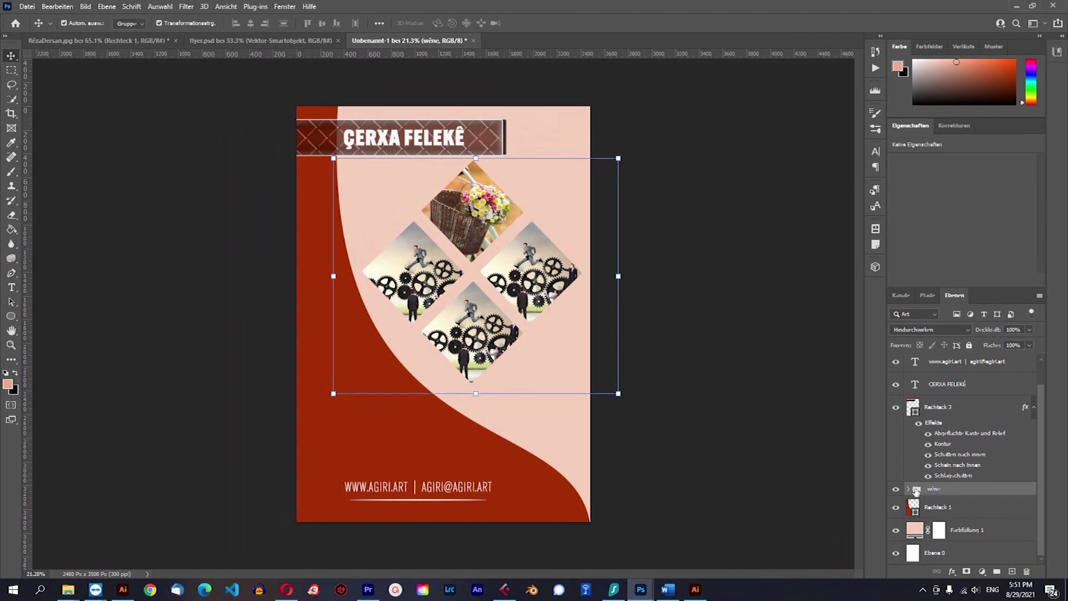
Expand the wêne group and select its Gruppe 1 sub-group.
click(909, 489)
scroll(945, 447, down, 3)
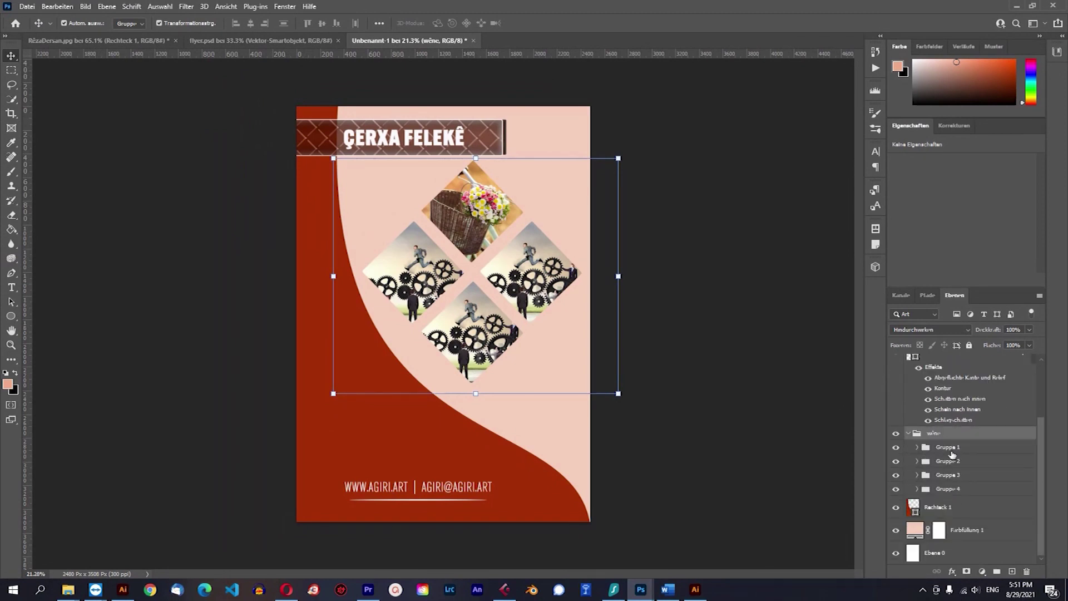
click(952, 453)
Give the top diamond shape in Gruppe 1 a drop shadow at 67% opacity, closer to the diamond.
click(917, 447)
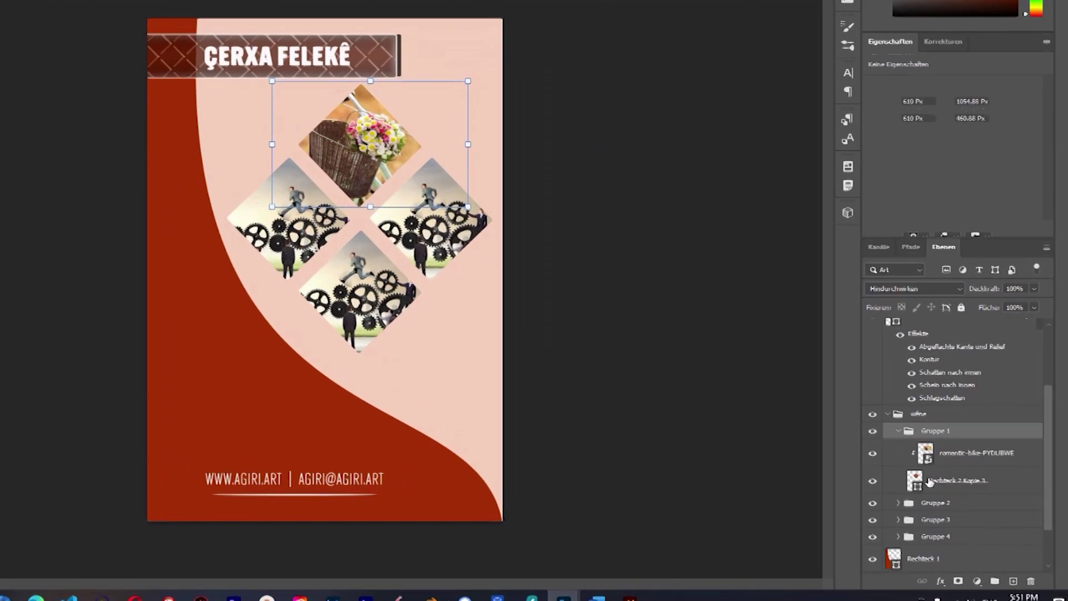
click(931, 482)
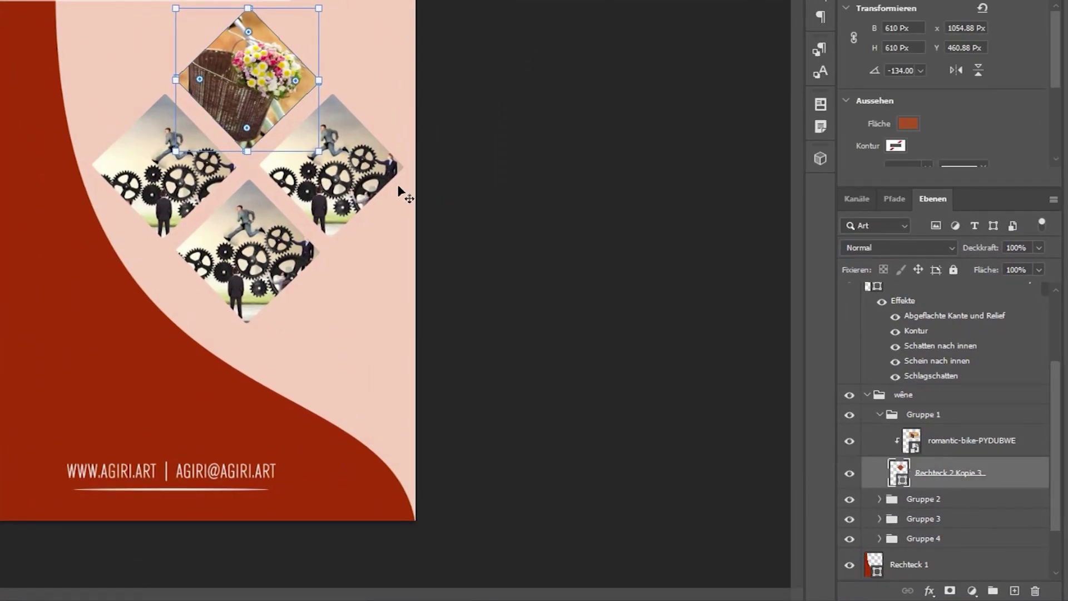
click(929, 590)
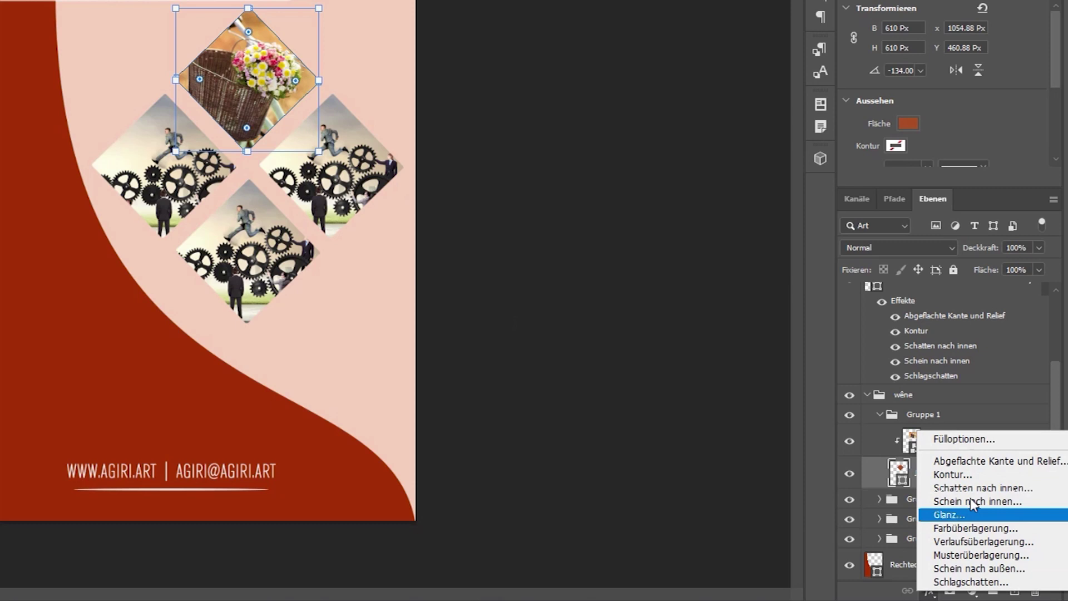
click(984, 581)
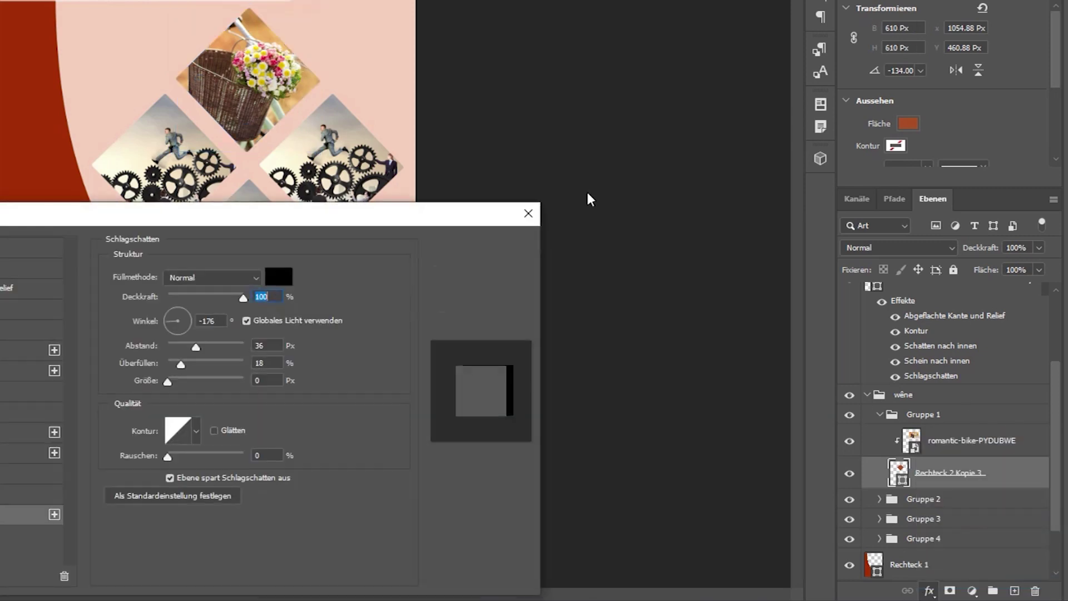
drag(262, 225, 201, 240)
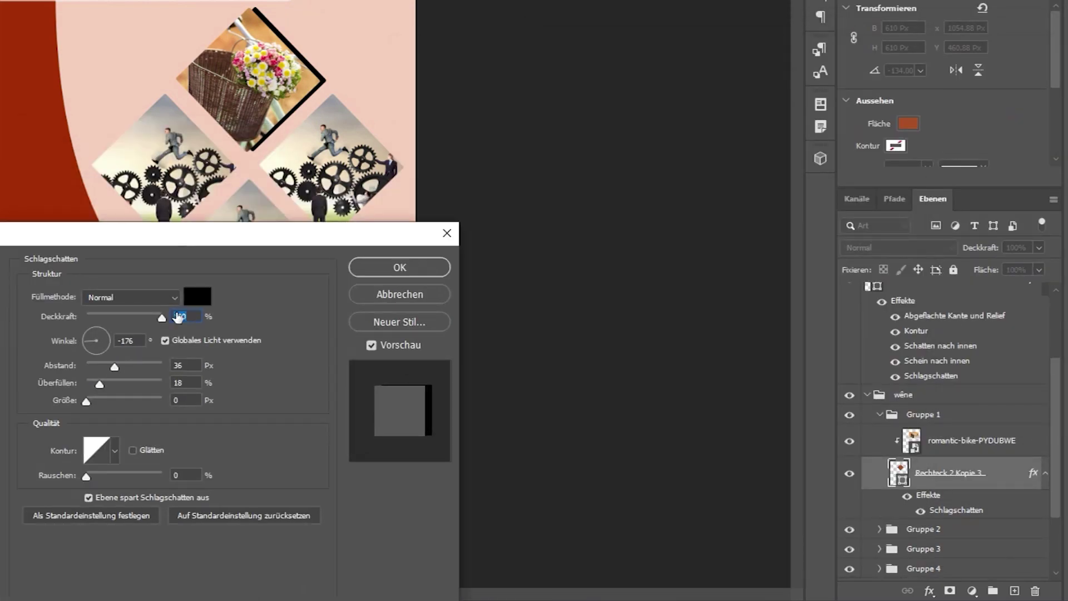
drag(144, 319, 128, 318)
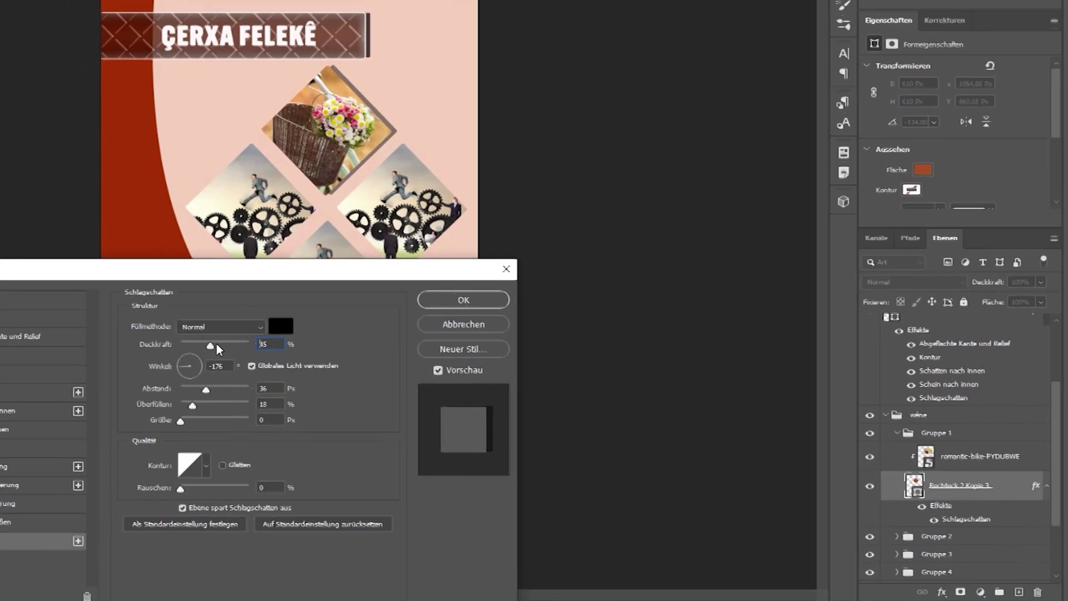
drag(263, 410, 254, 406)
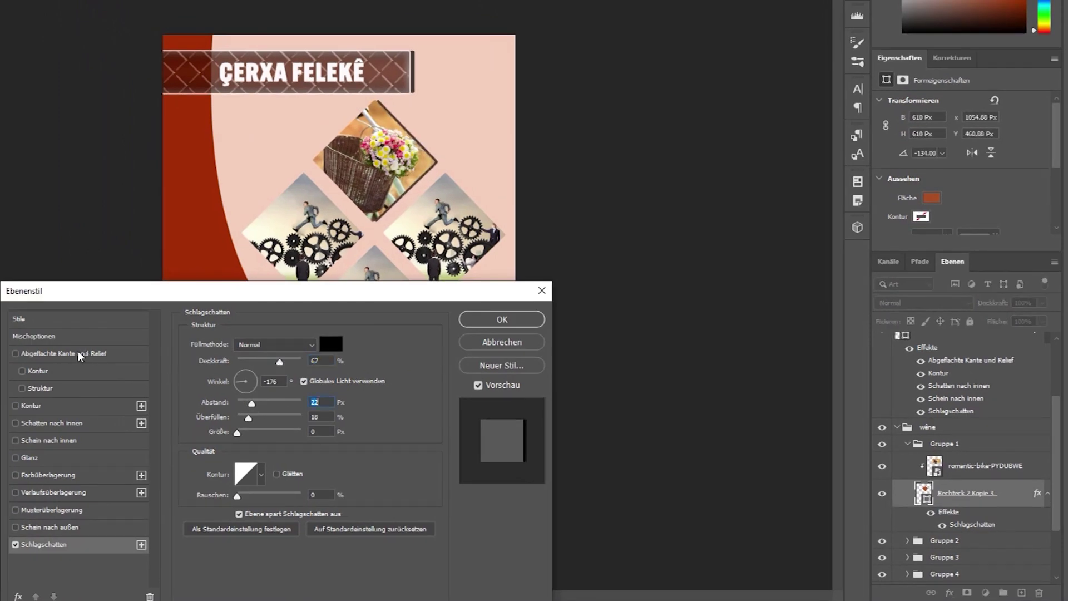
Turn on the diamond's bevel and emboss with 407% depth and 13 px size.
click(55, 354)
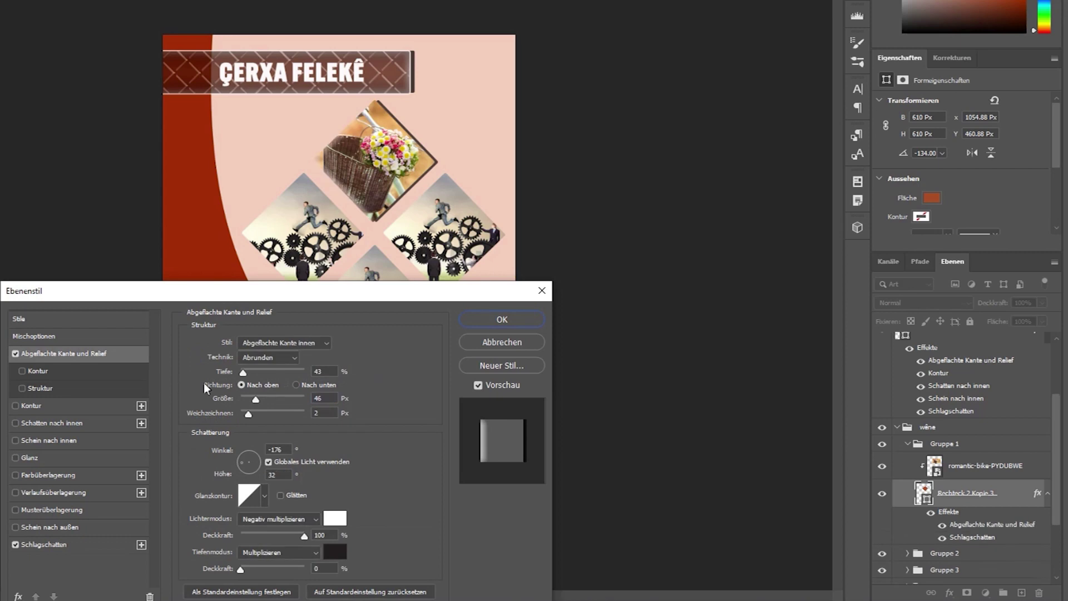
click(258, 467)
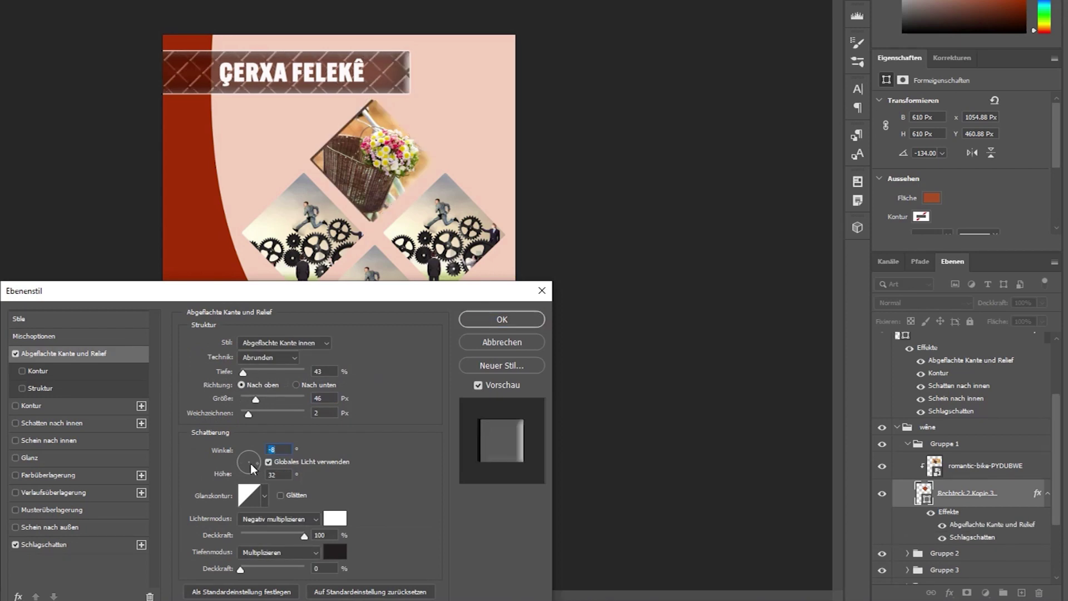
drag(256, 400, 239, 414)
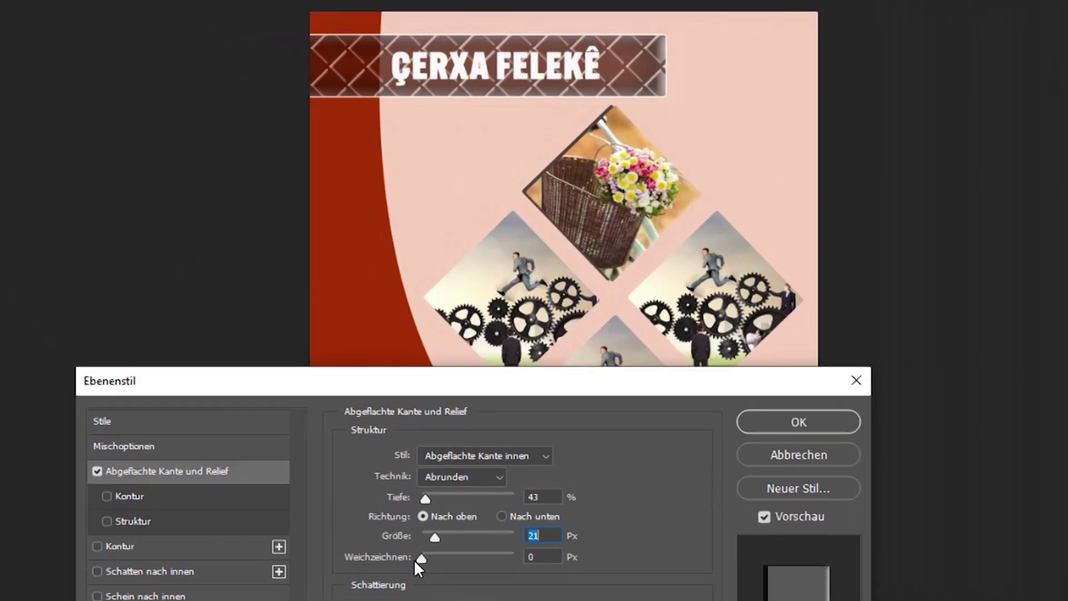
drag(425, 499, 461, 502)
click(459, 501)
mouse_move(425, 532)
mouse_down()
mouse_move(456, 534)
mouse_move(435, 539)
mouse_up()
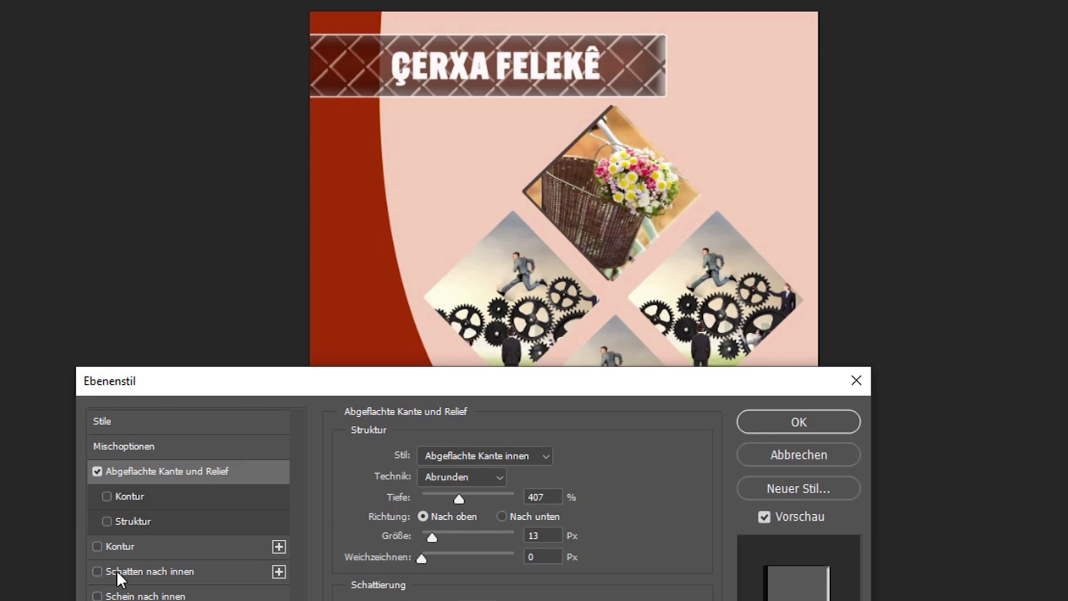
Try Inner Glow and Inner Shadow, remove both, and apply the effects.
click(138, 596)
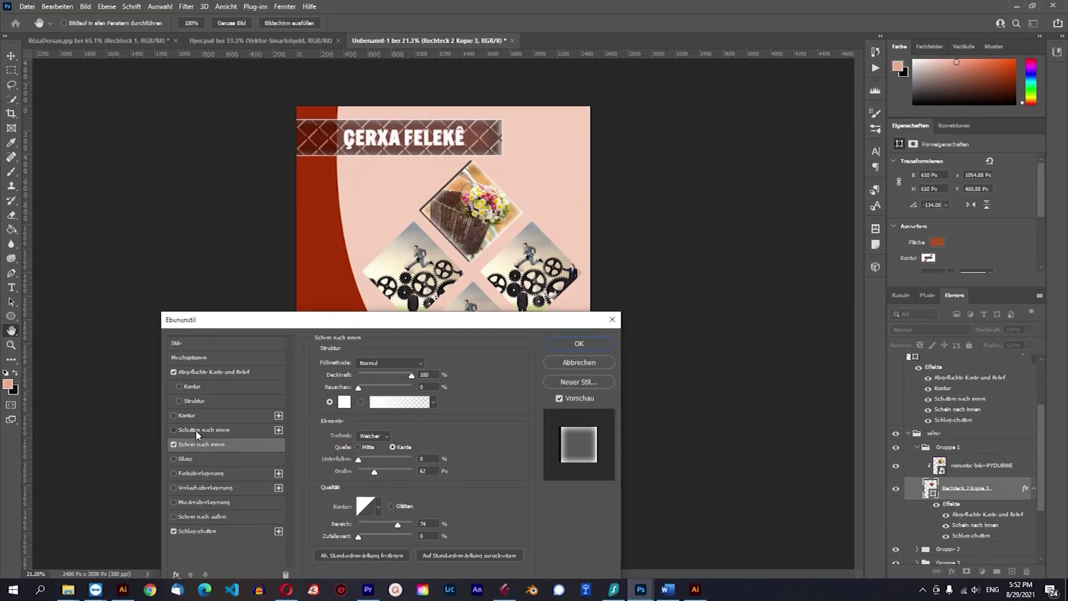
click(196, 431)
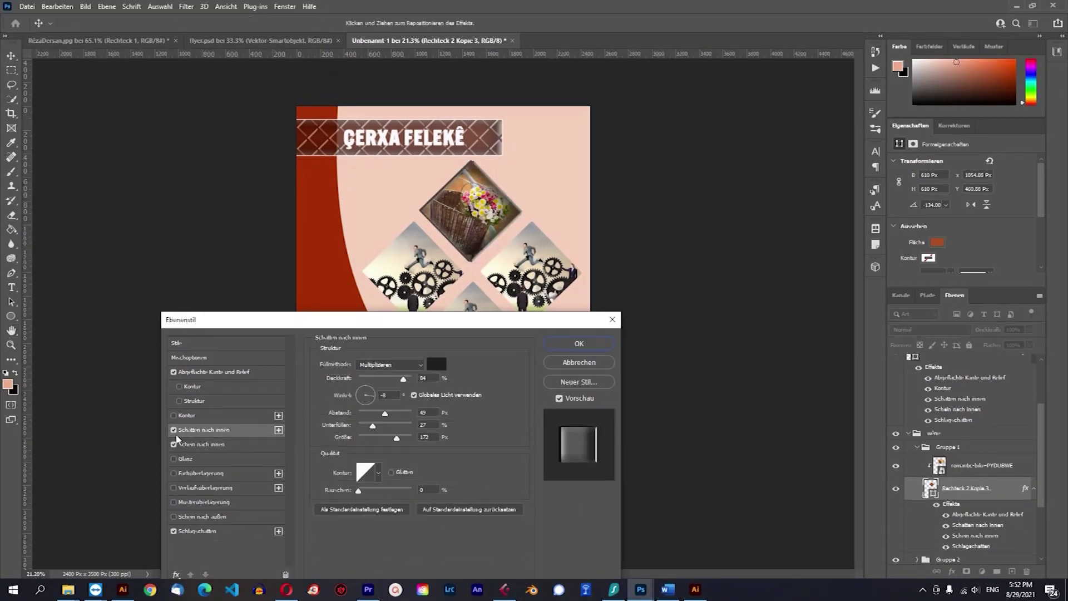
click(179, 445)
click(174, 445)
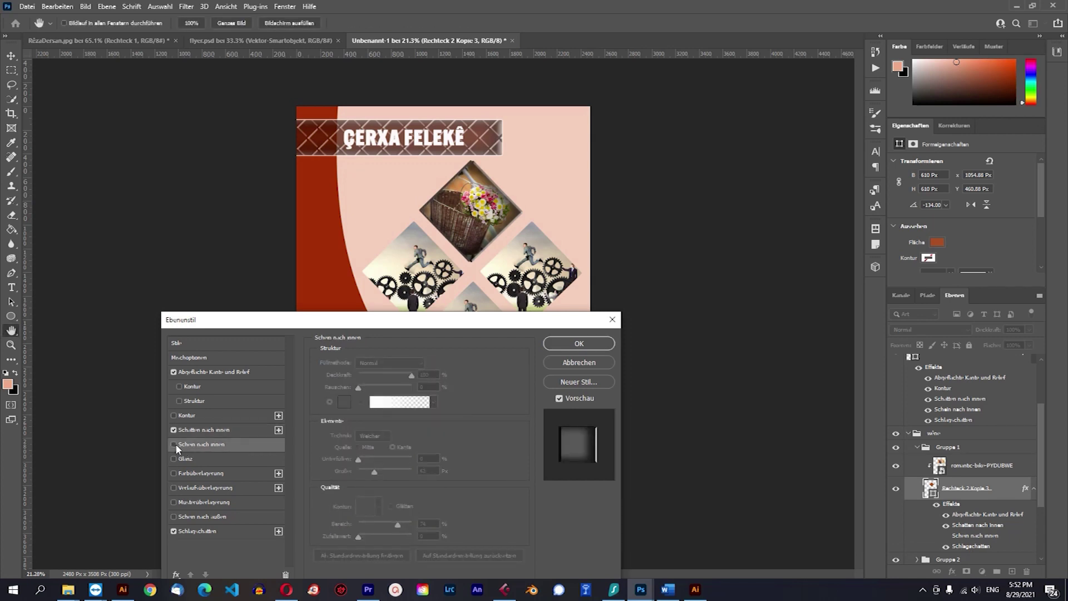
click(173, 430)
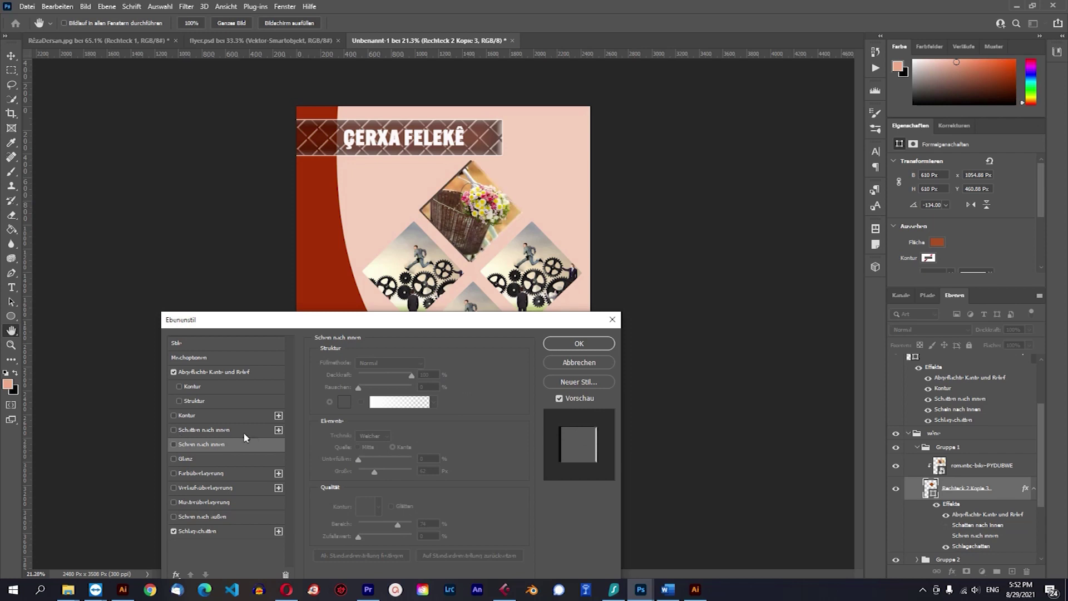
click(582, 347)
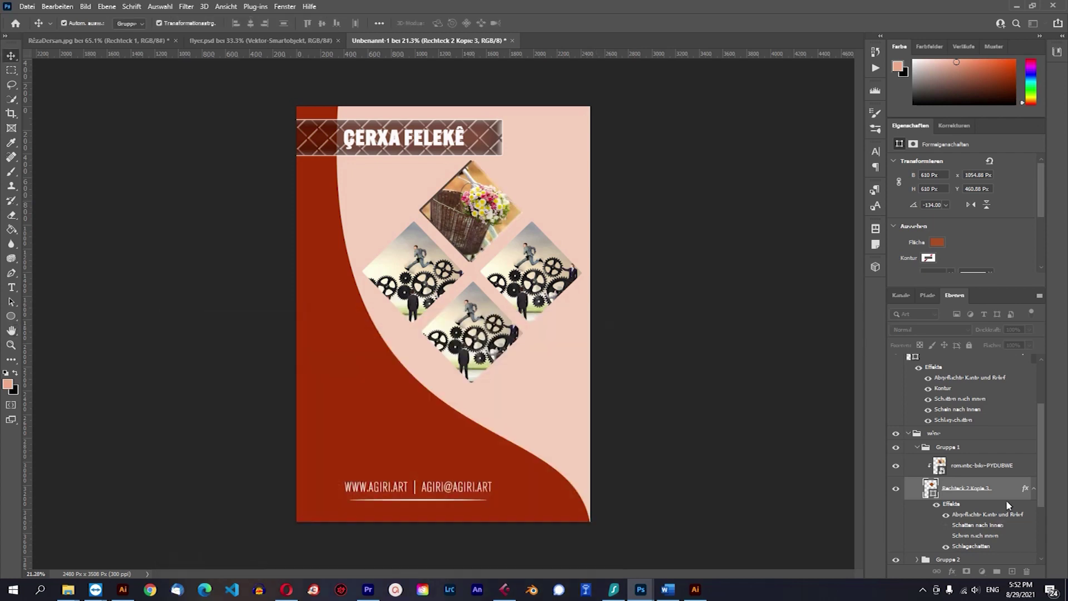
Add bevel and emboss plus drop shadow to the bottom diamond, Rechteck 2 Kopie 2, in Gruppe 2.
scroll(956, 499, down, 2)
scroll(957, 499, down, 2)
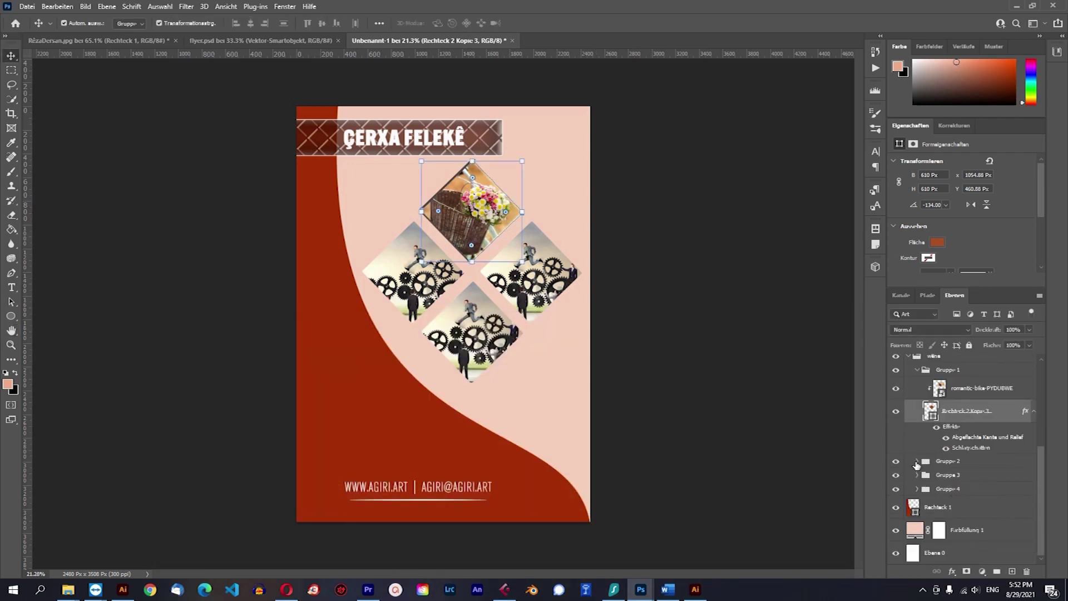
click(917, 462)
click(947, 503)
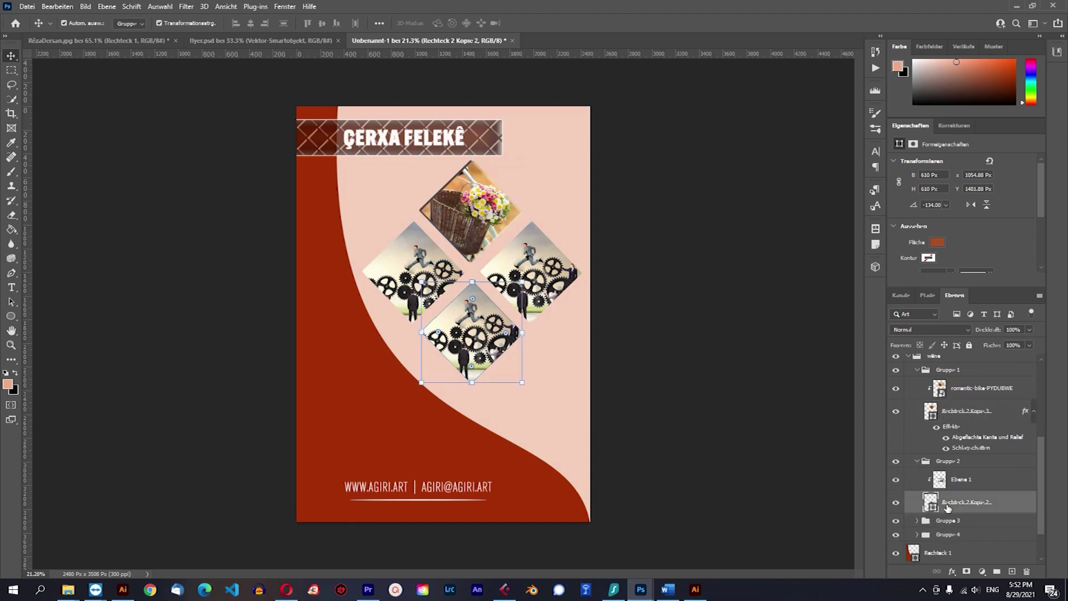
click(952, 571)
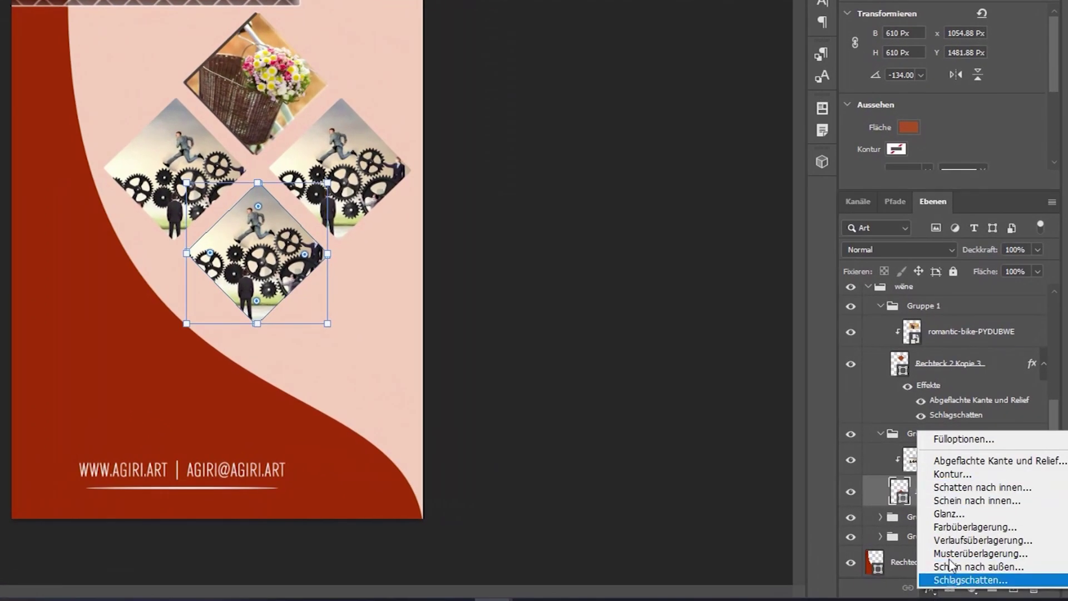
click(968, 461)
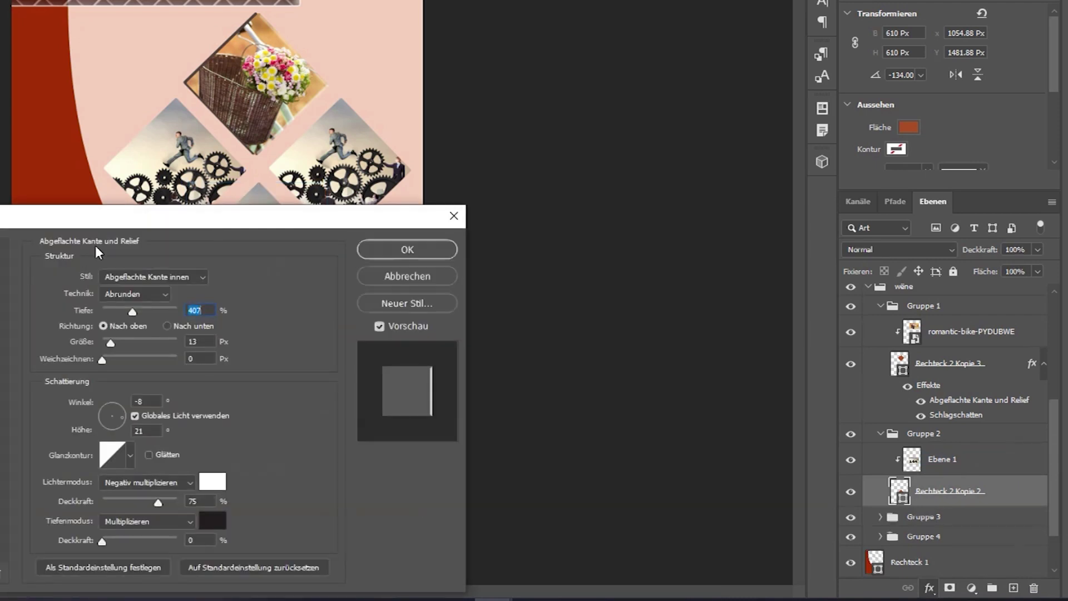
drag(114, 228, 569, 273)
click(477, 255)
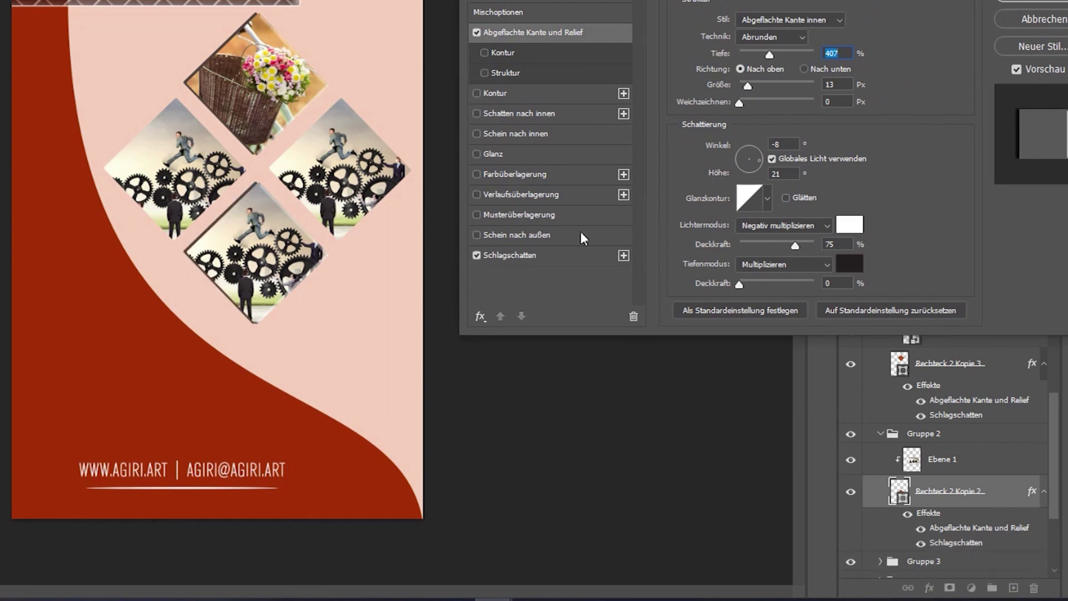
click(1024, 2)
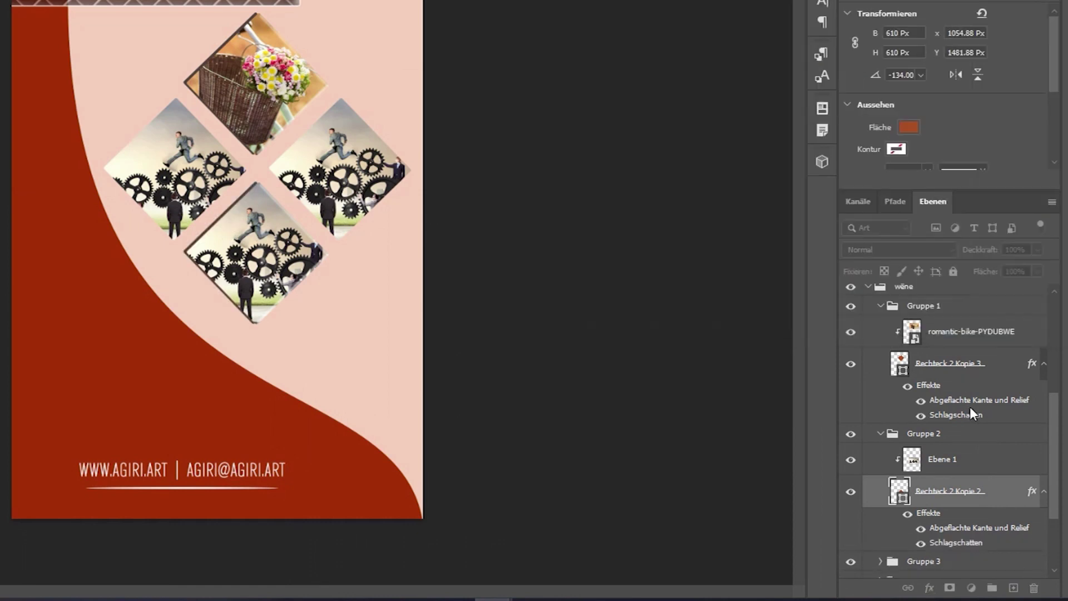
Add bevel and emboss plus drop shadow to the right diamond, Rechteck 2 Kopie, in Gruppe 3.
scroll(973, 408, down, 3)
click(880, 452)
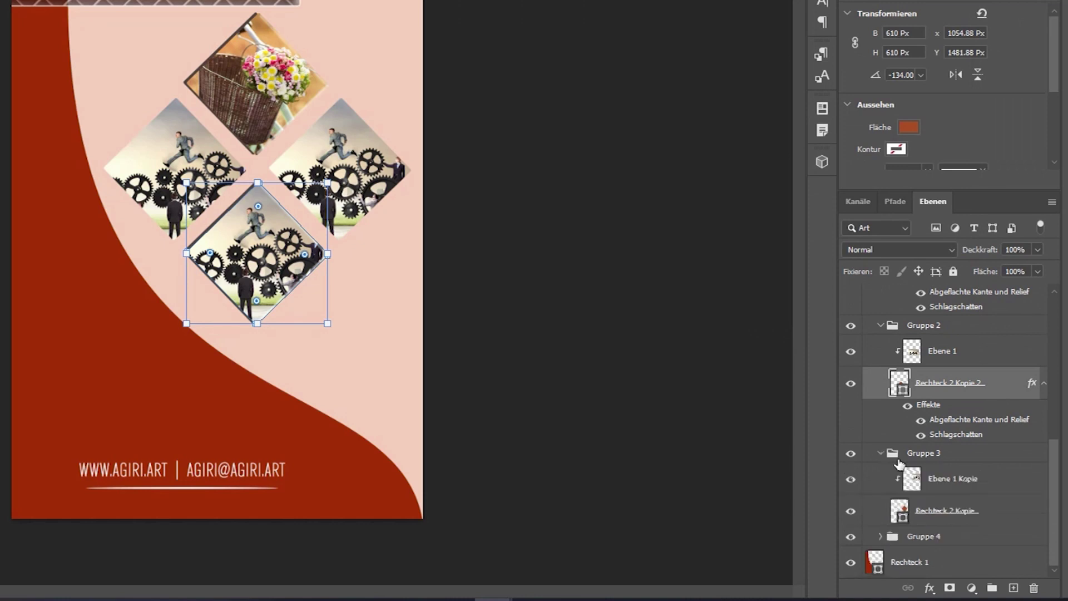
click(940, 510)
click(929, 588)
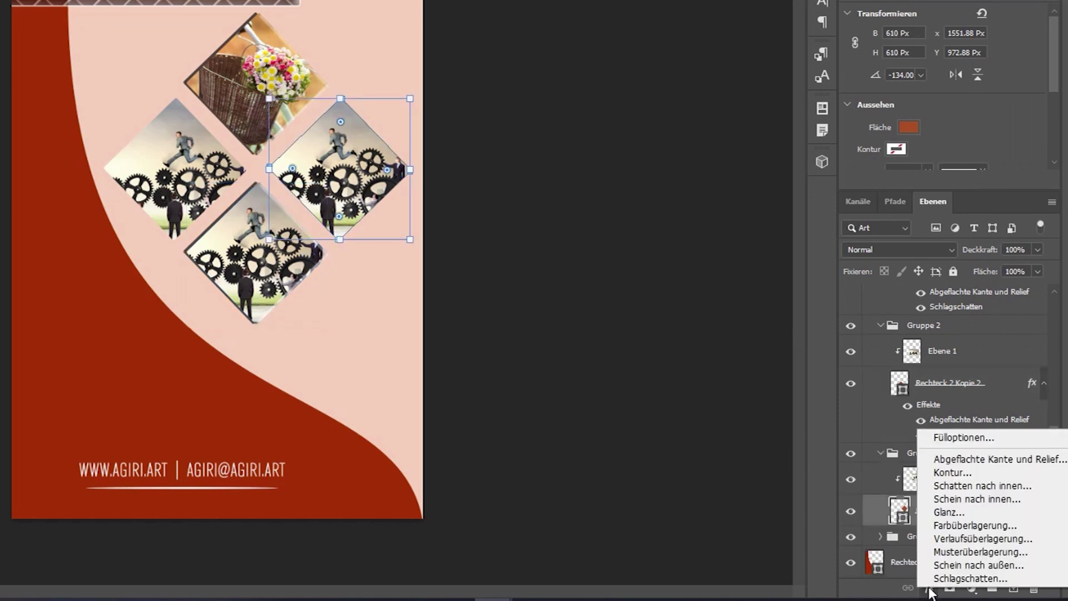
click(951, 456)
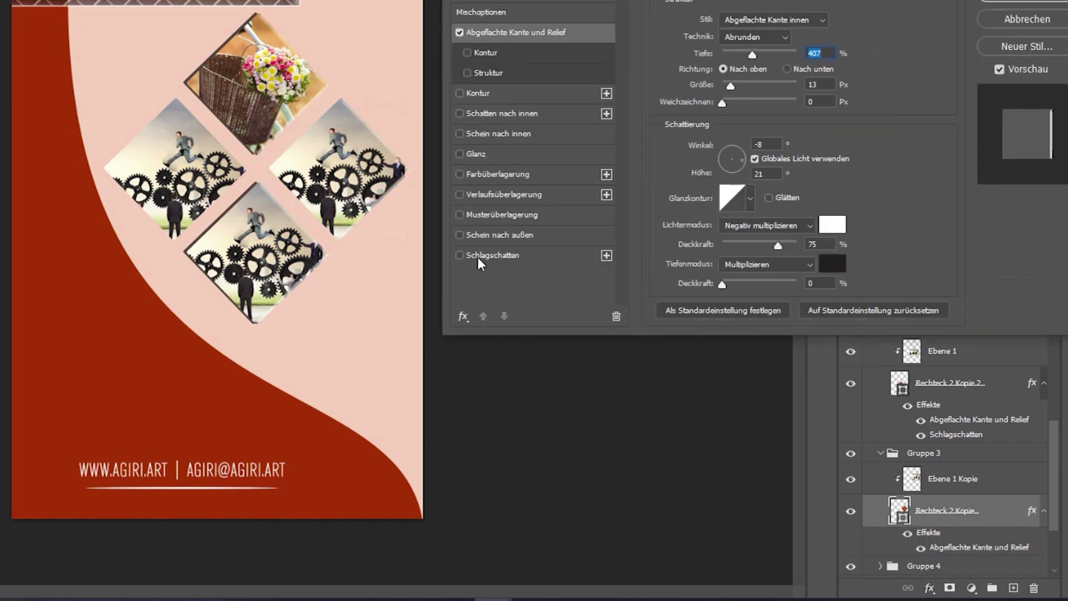
click(458, 261)
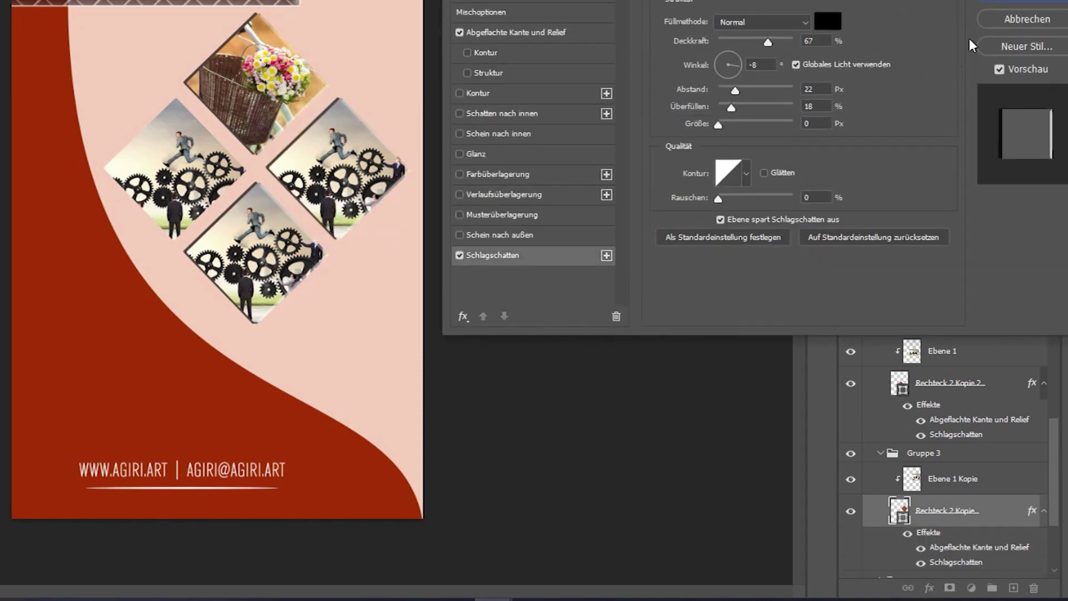
click(1023, 5)
Add bevel and emboss plus drop shadow to the left diamond, Rechteck 2, in Gruppe 4.
scroll(879, 473, down, 3)
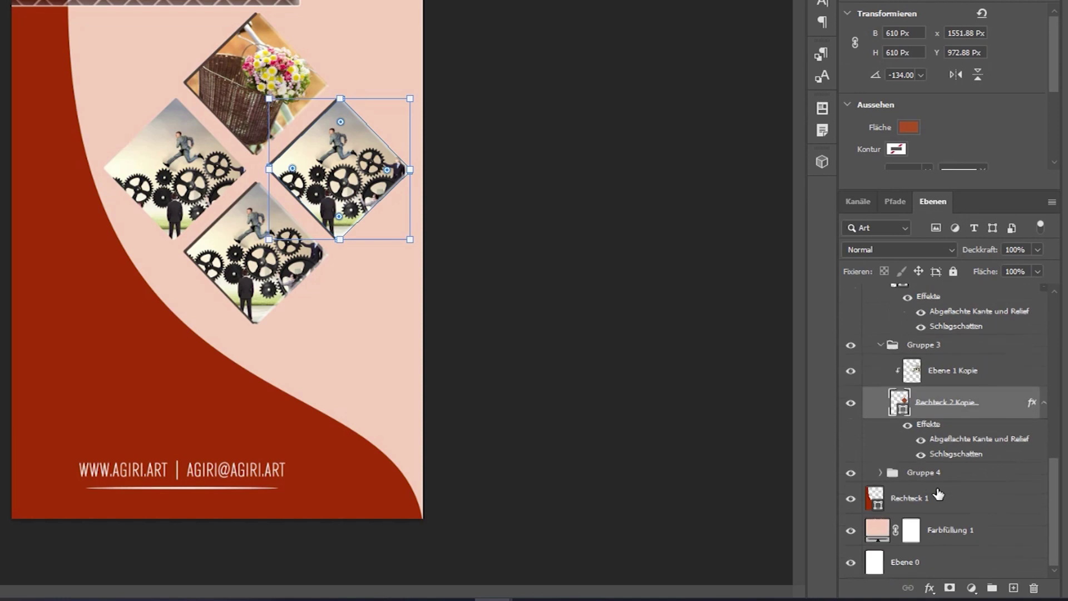
click(880, 473)
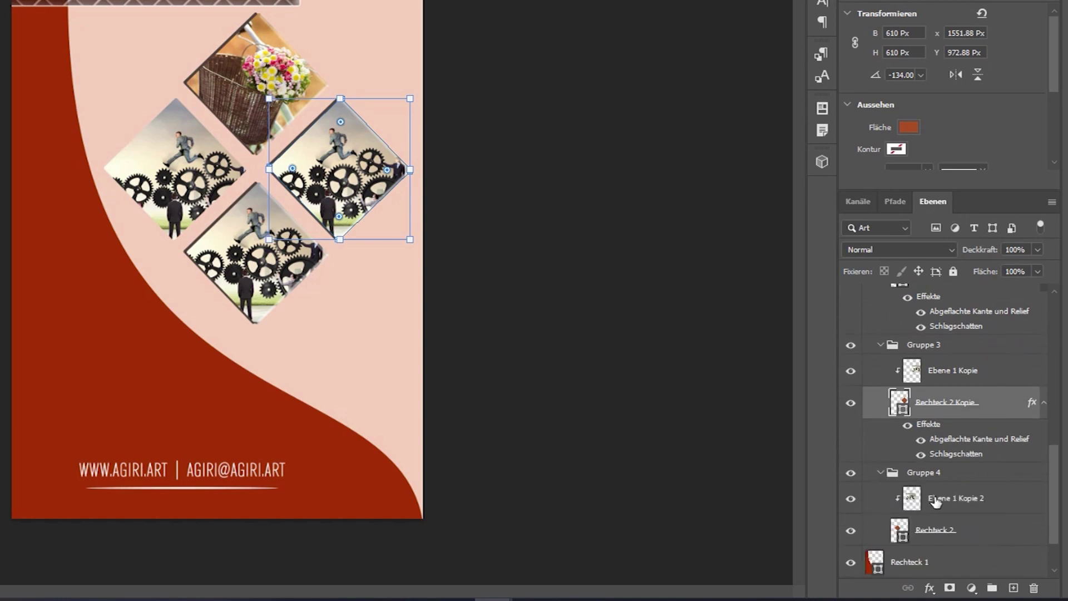
scroll(912, 472, down, 2)
click(925, 464)
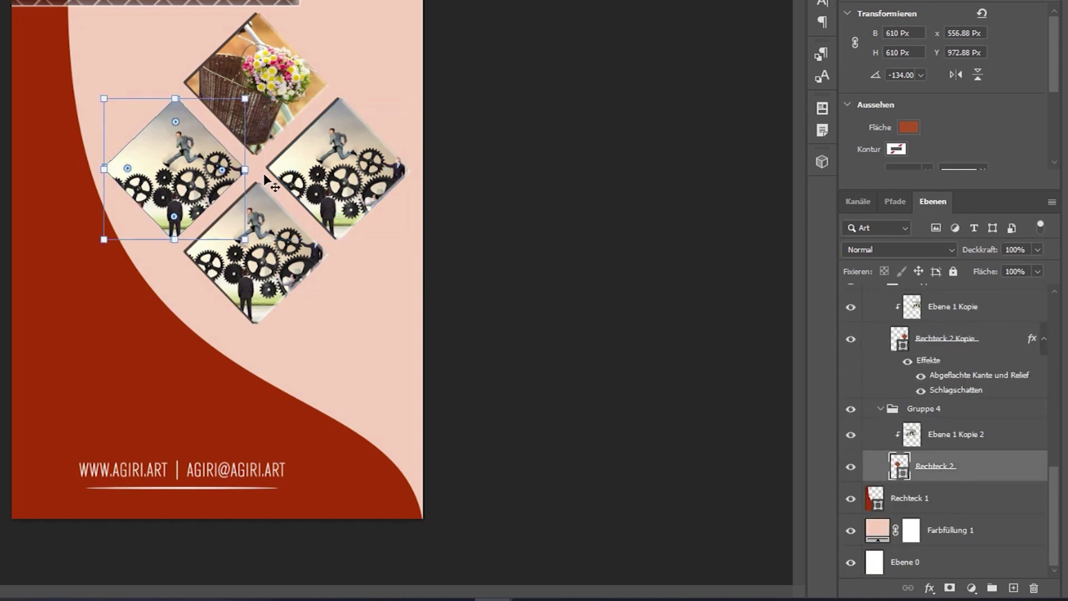
click(929, 588)
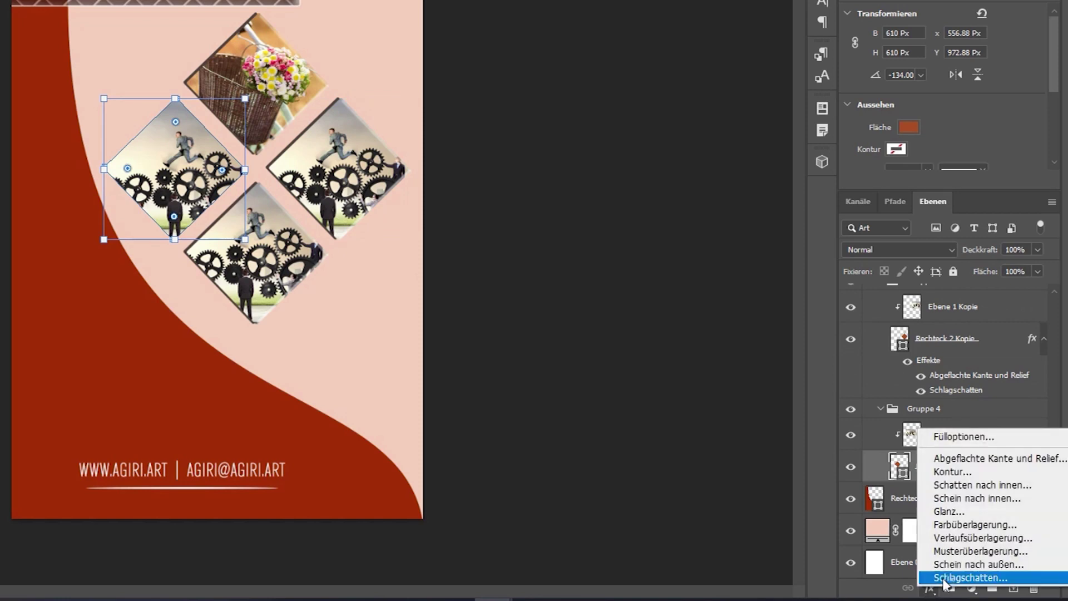
click(956, 460)
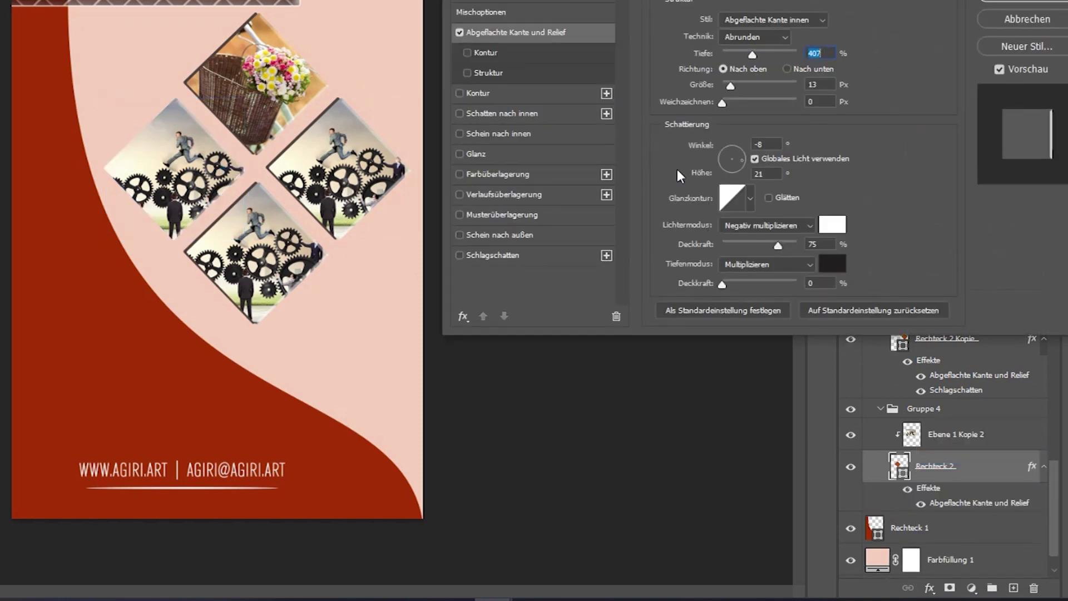
click(460, 255)
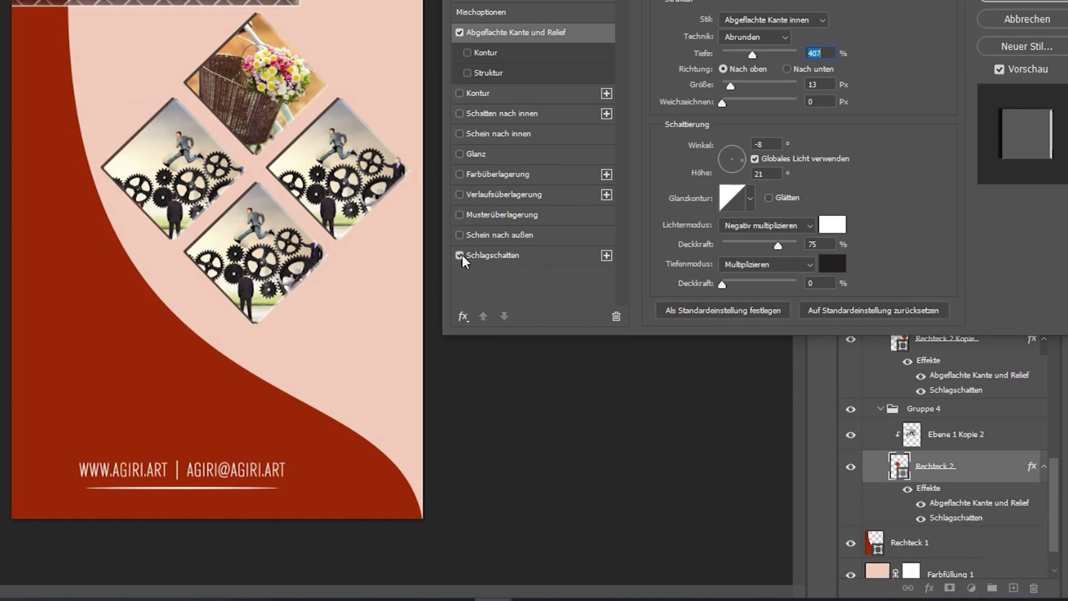
click(1004, 3)
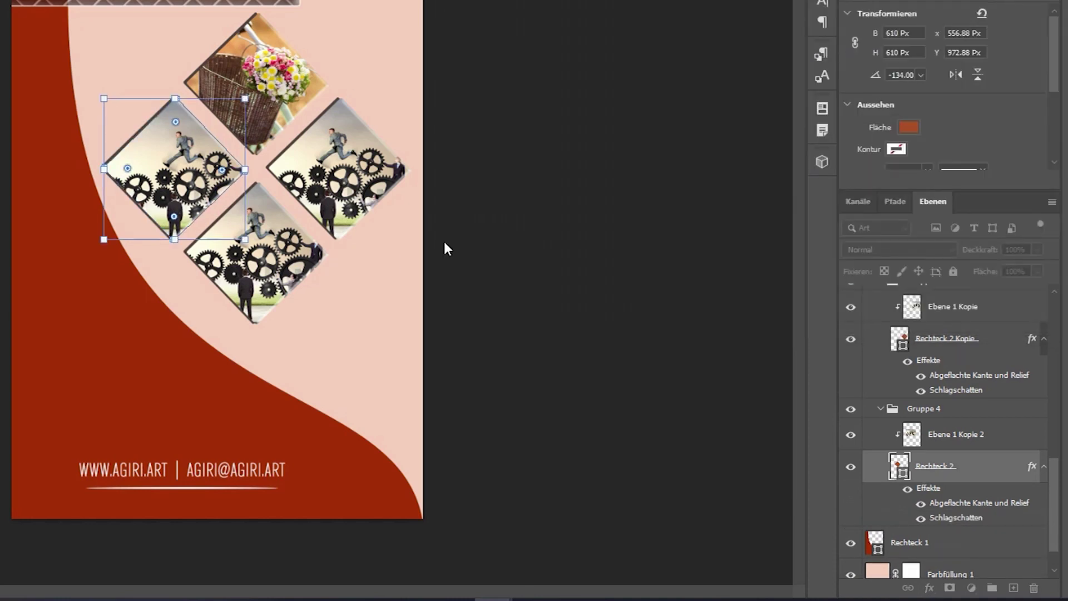
click(591, 213)
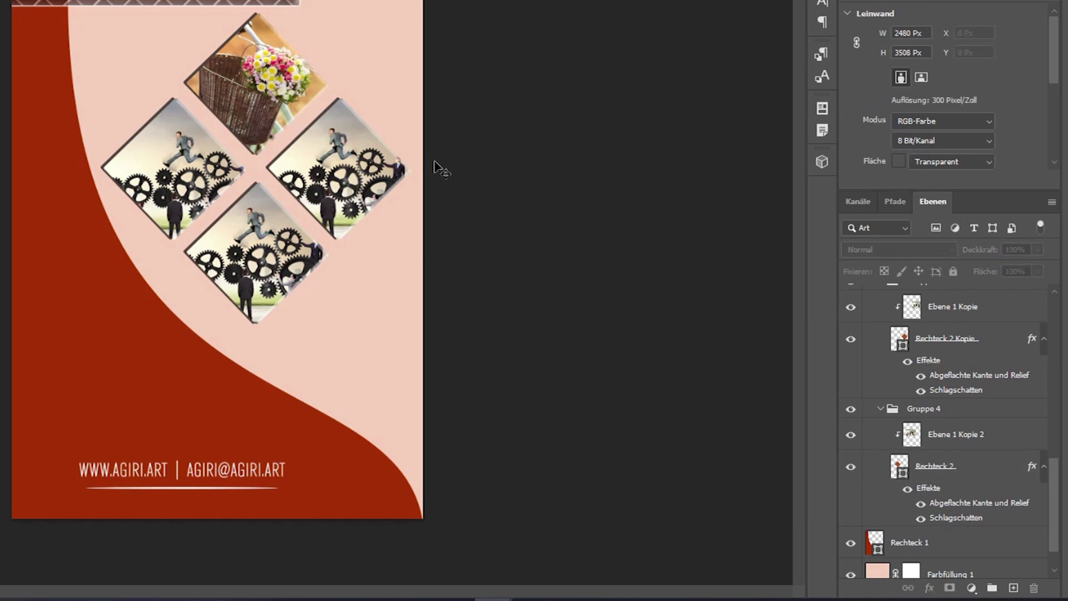
click(284, 73)
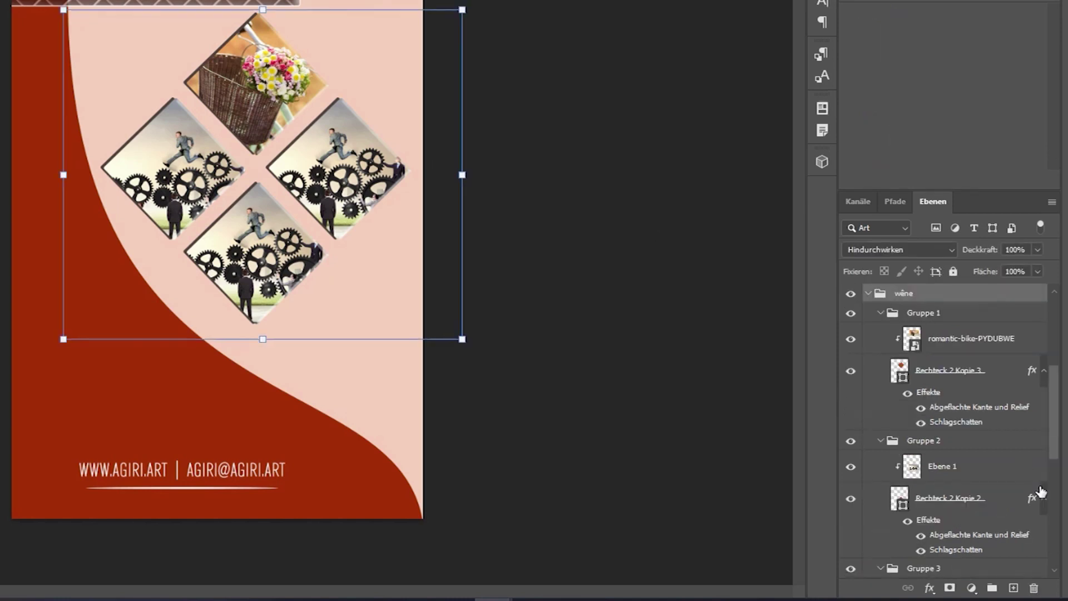
click(942, 337)
click(920, 372)
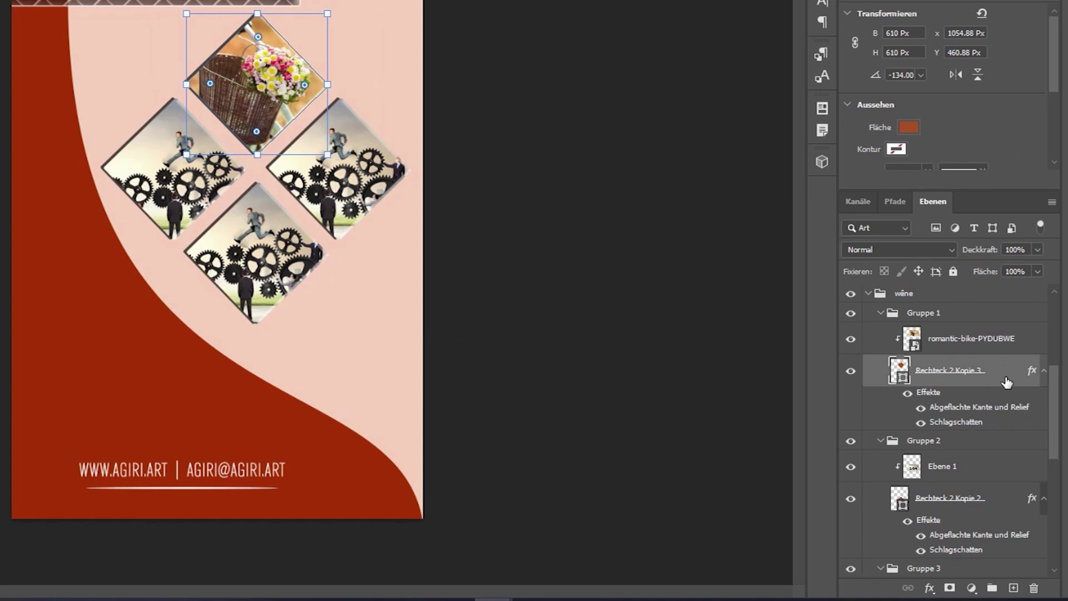
click(888, 249)
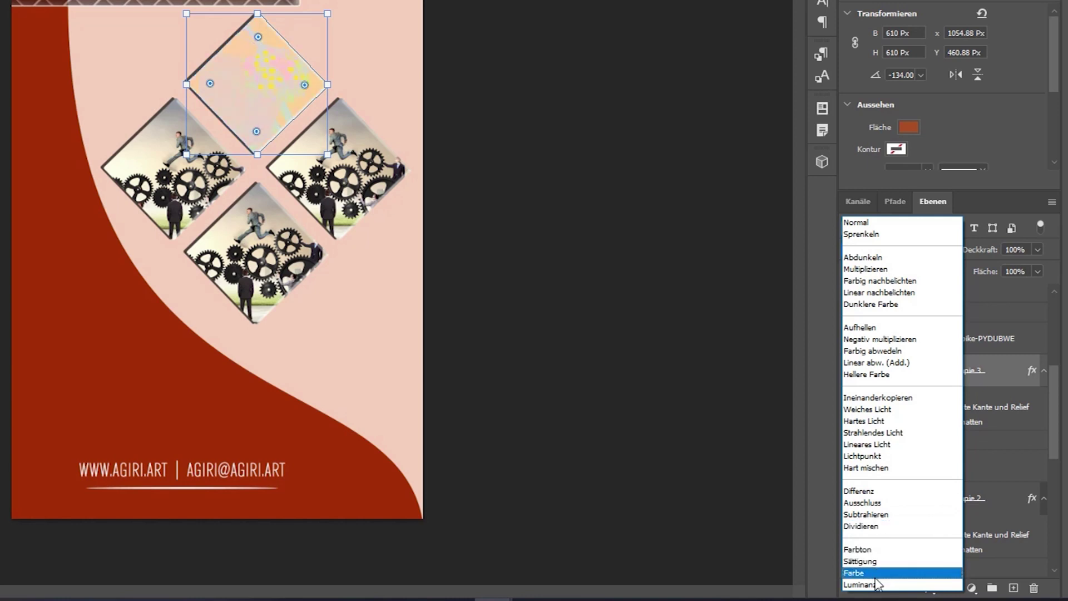
click(997, 365)
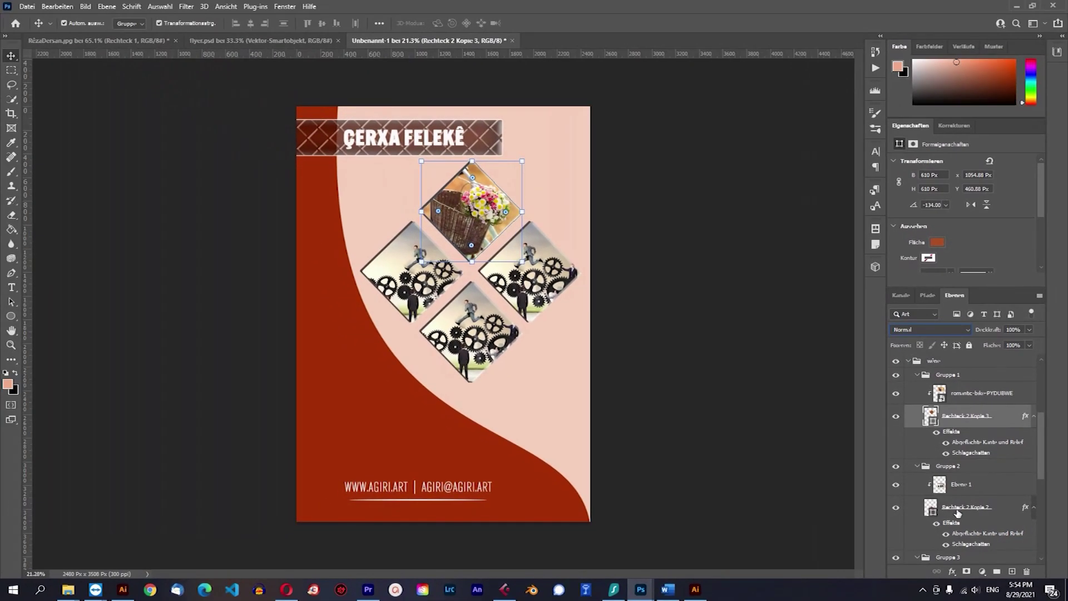
click(610, 233)
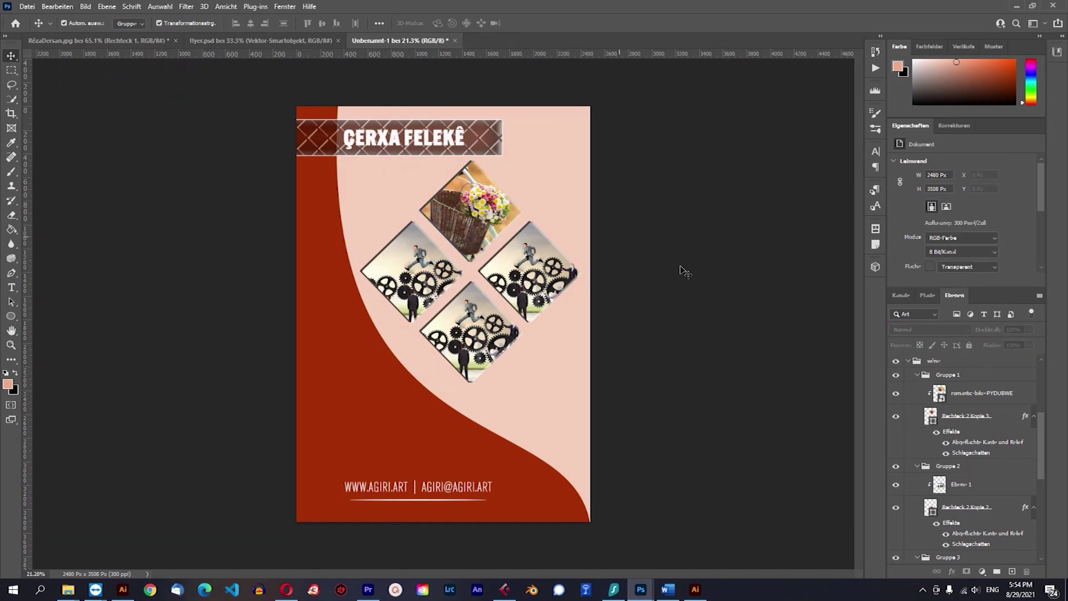
click(322, 196)
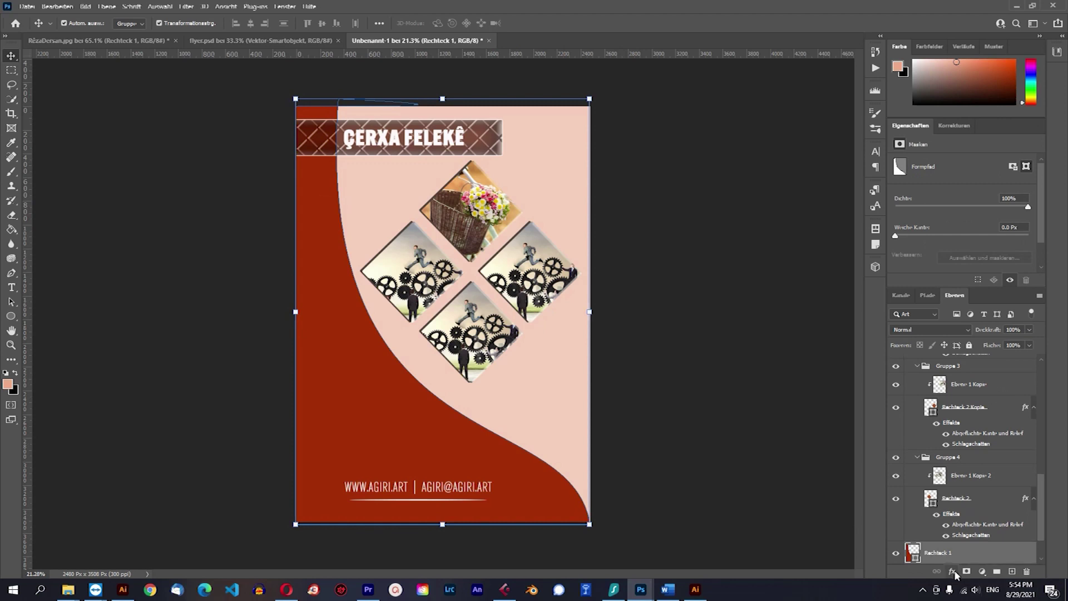
Give Rechteck 1 a fully opaque drop shadow with its own -130° angle, global light off.
click(953, 571)
click(979, 564)
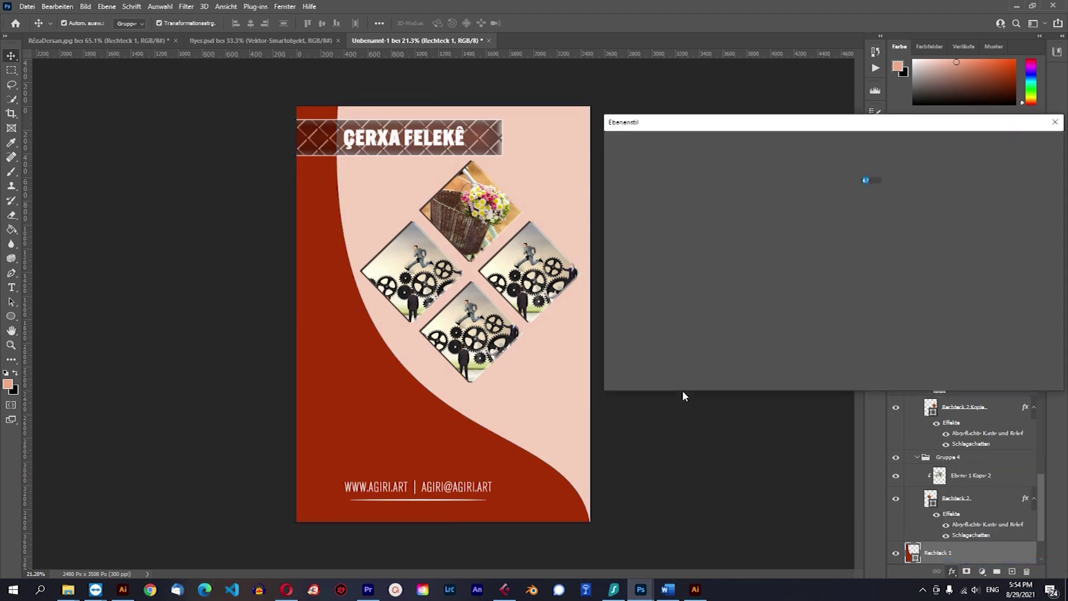
click(857, 198)
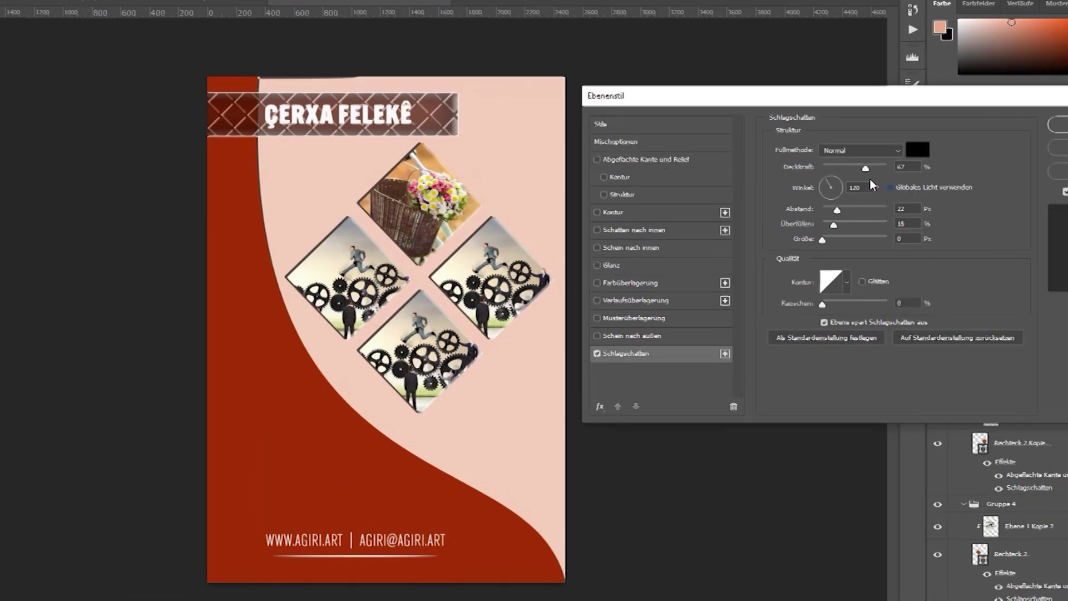
drag(837, 181, 855, 182)
click(893, 175)
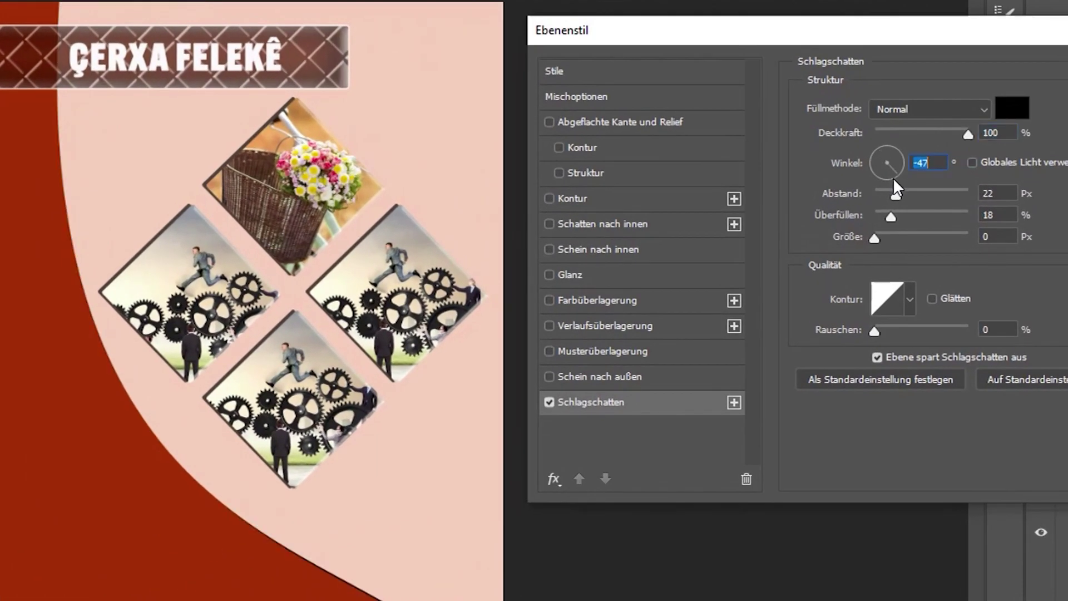
click(875, 173)
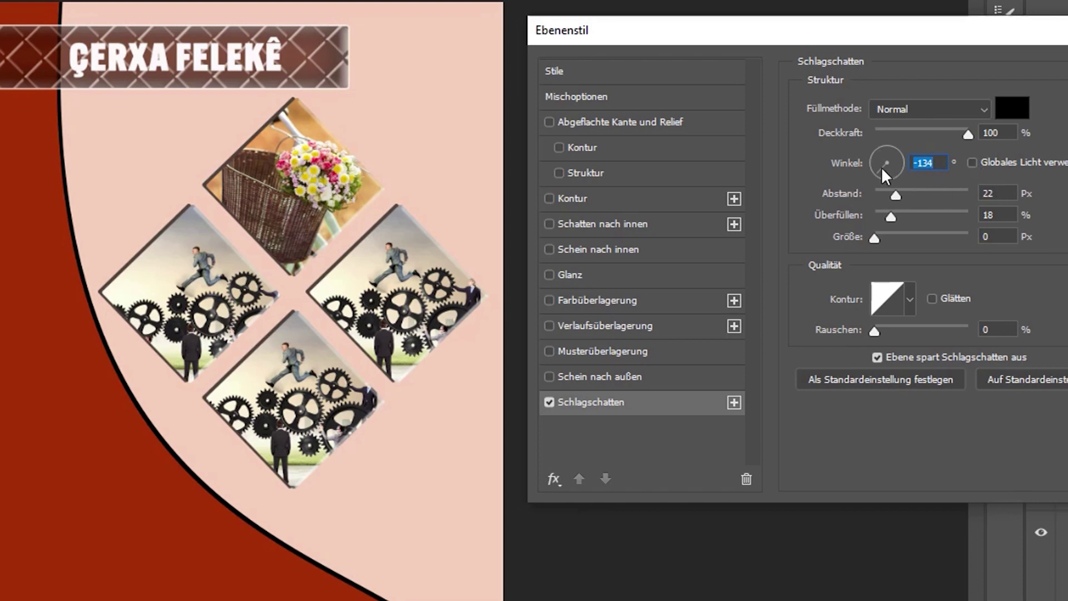
click(970, 163)
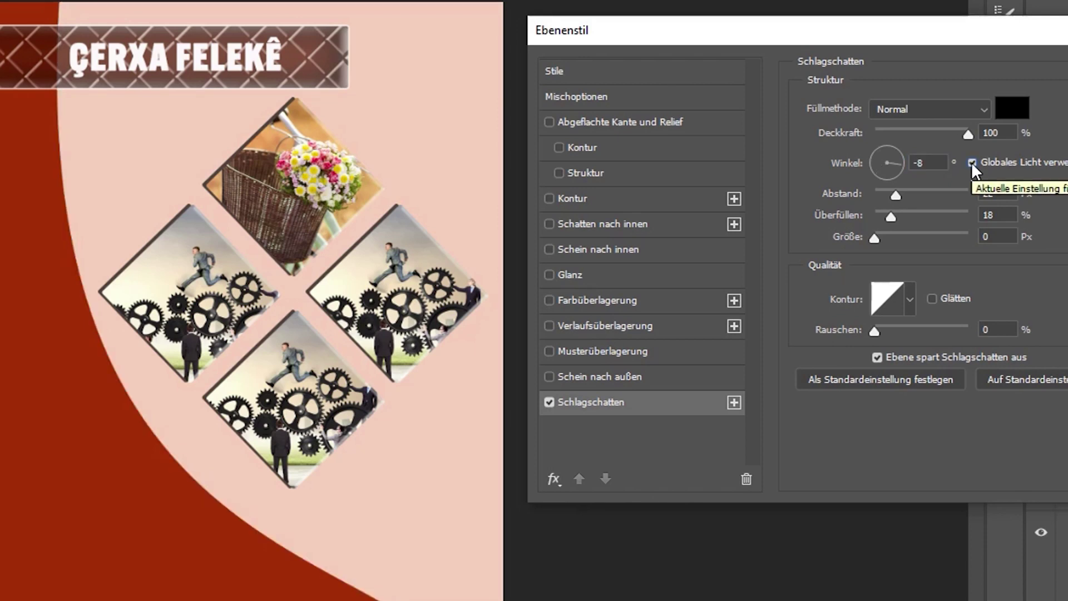
click(971, 162)
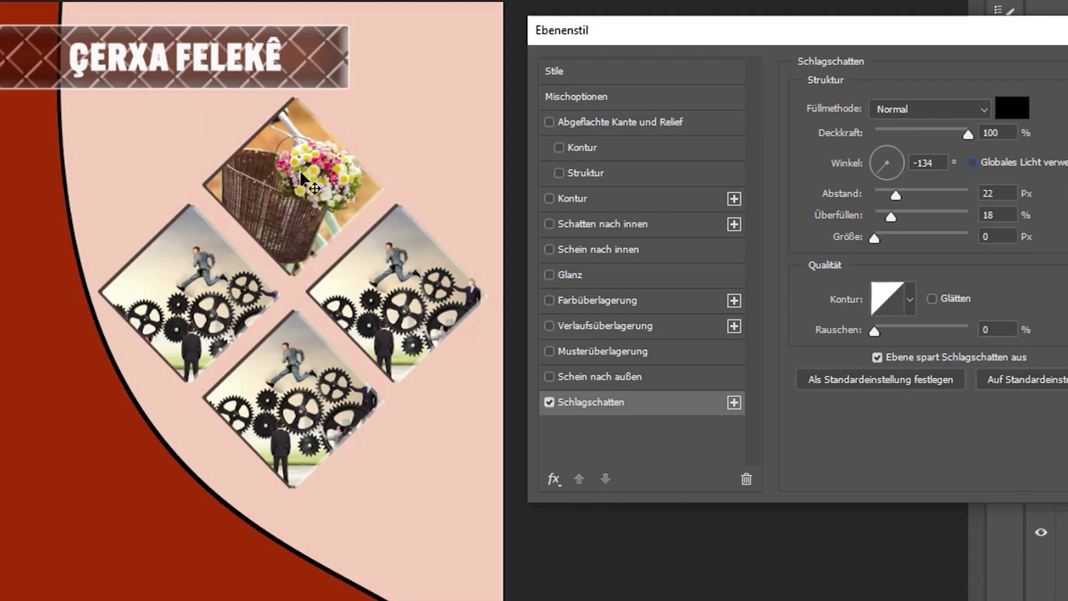
click(895, 169)
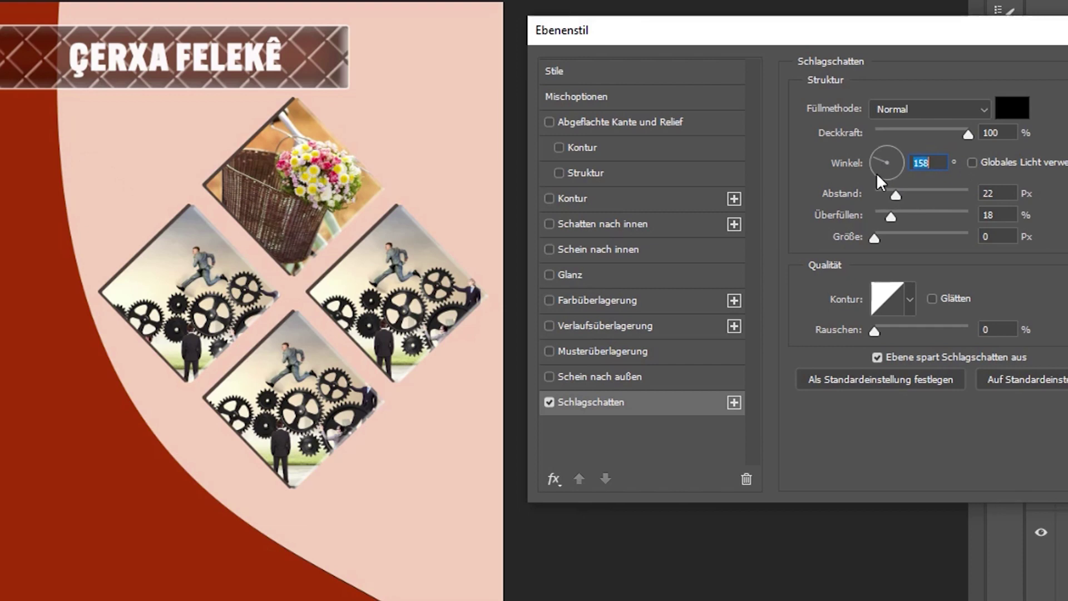
drag(876, 166, 894, 195)
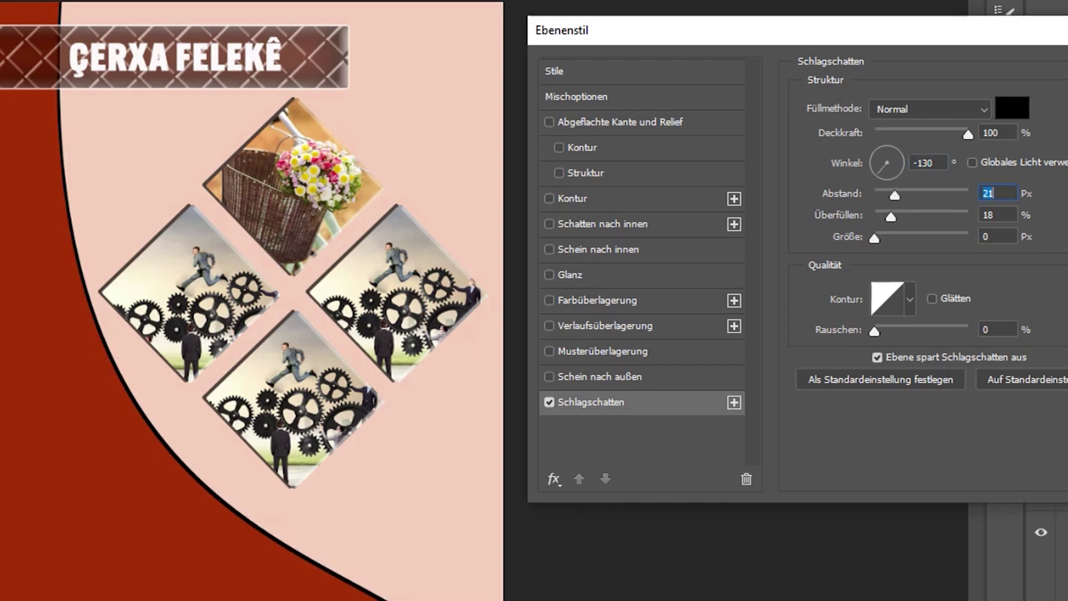
key(Return)
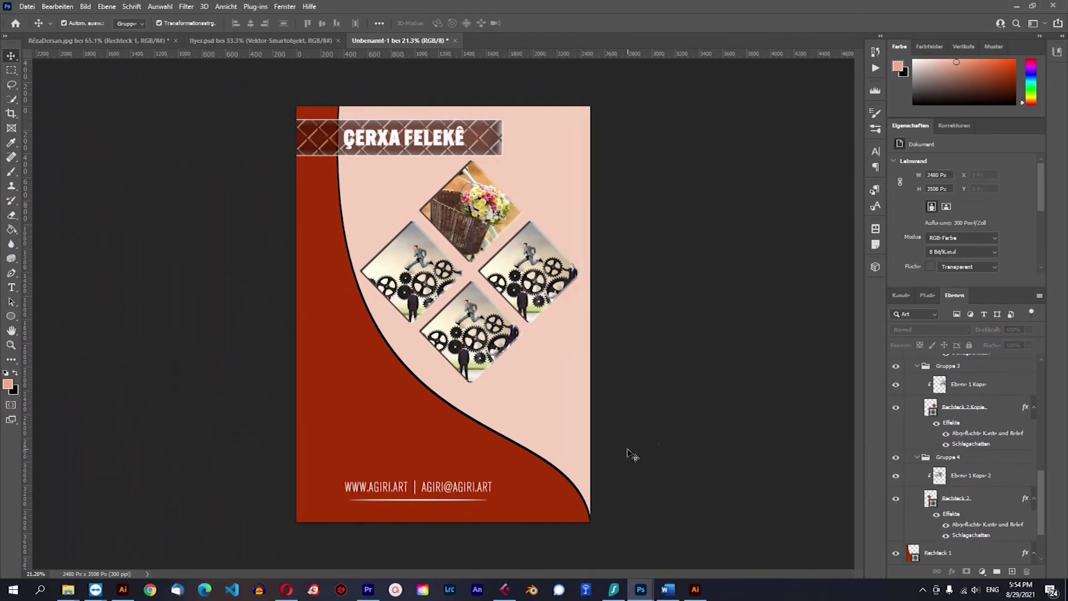
Turn off the drop shadow on the Rechteck 1 curved shape.
click(468, 452)
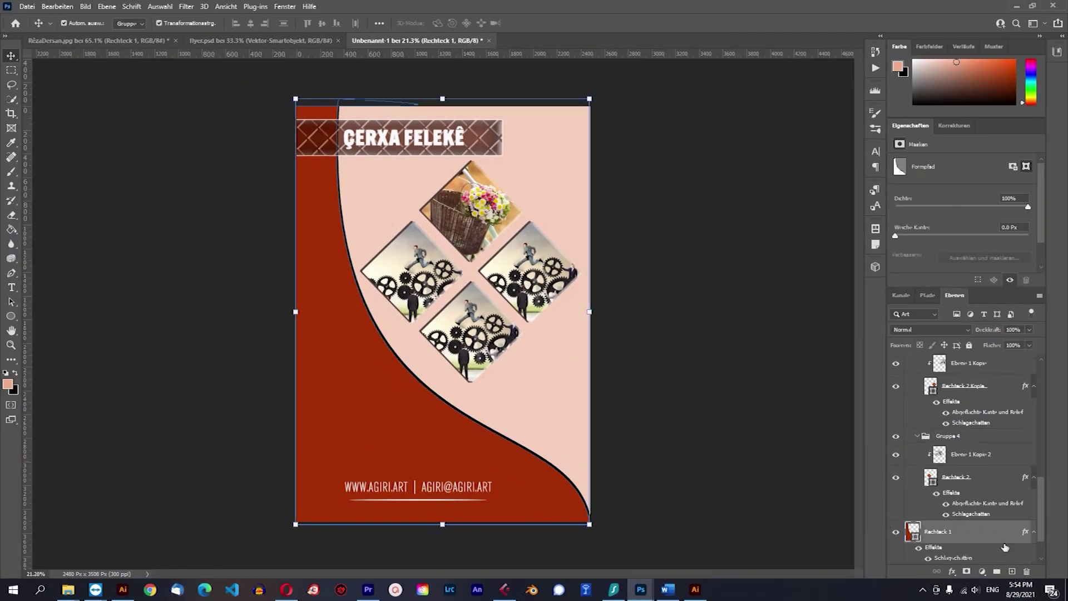
click(949, 572)
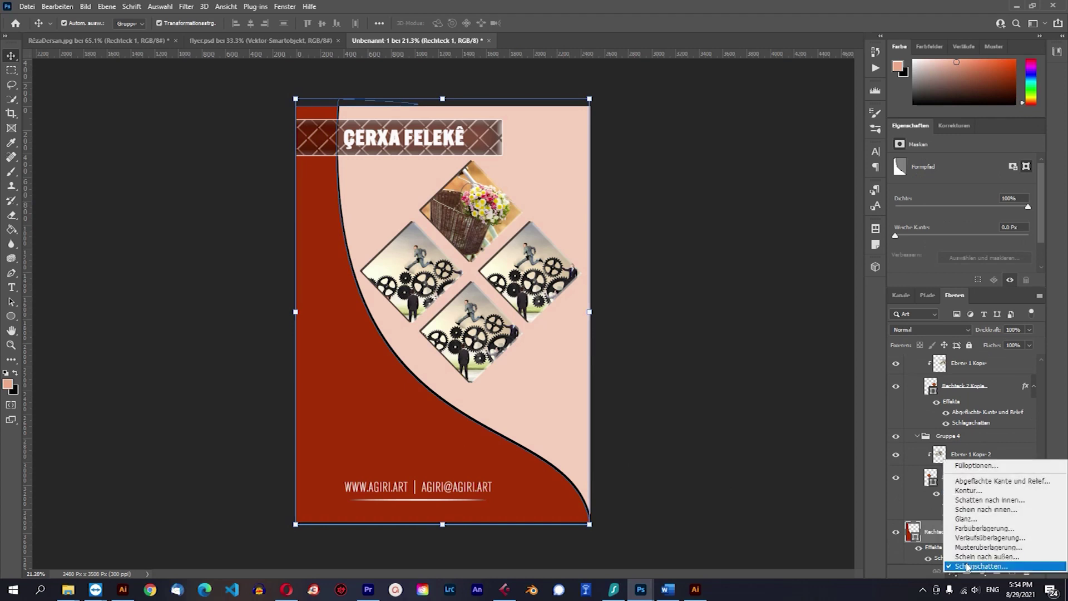
click(967, 566)
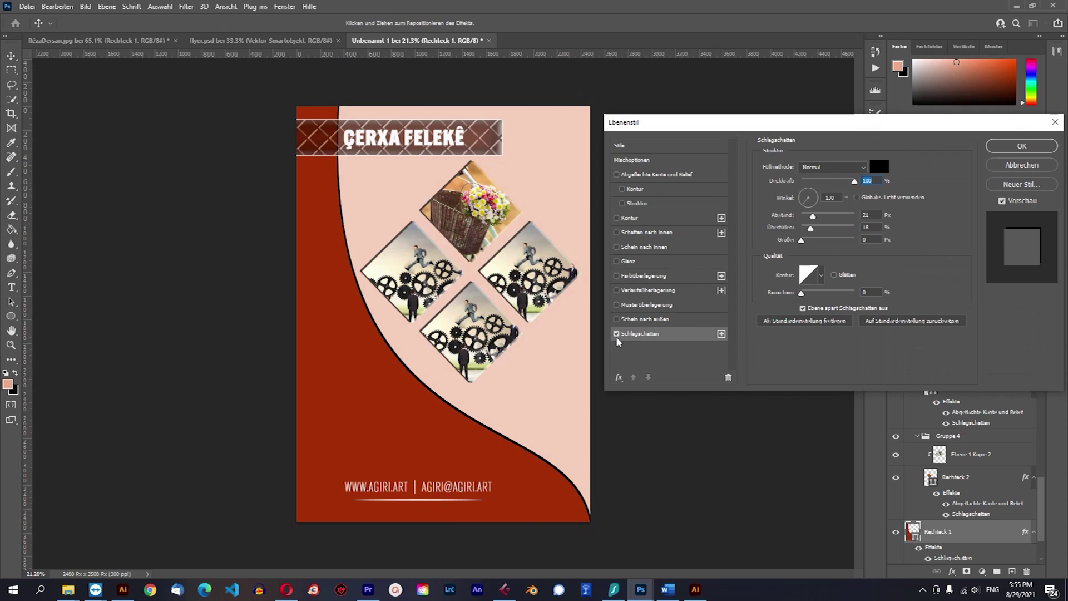
click(616, 333)
click(1022, 145)
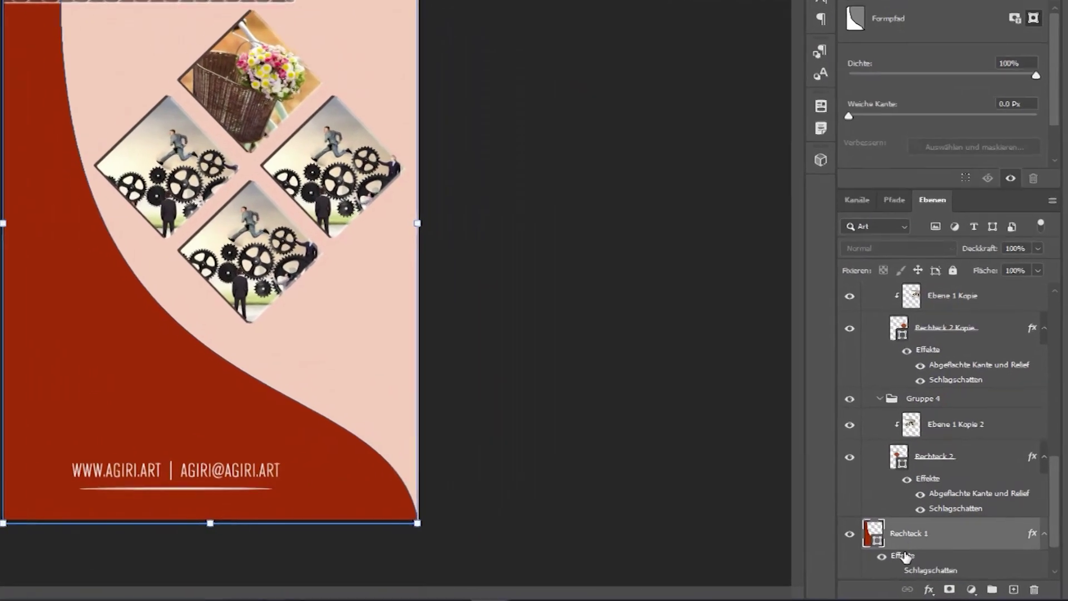
Duplicate Rechteck 1 and nudge the copy two steps up and one right.
drag(926, 538, 921, 583)
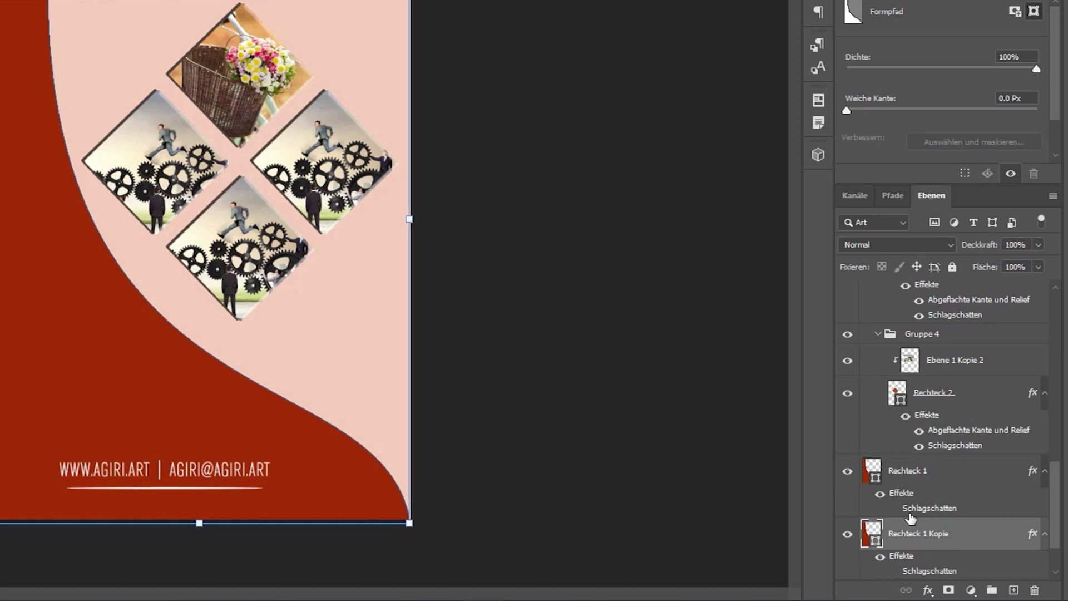
click(894, 477)
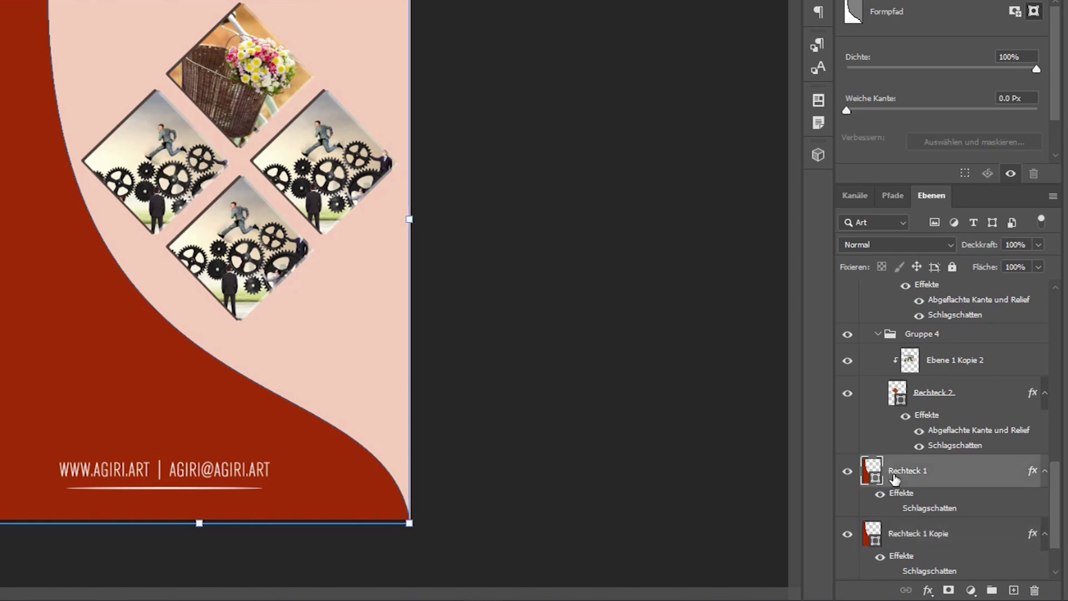
click(907, 537)
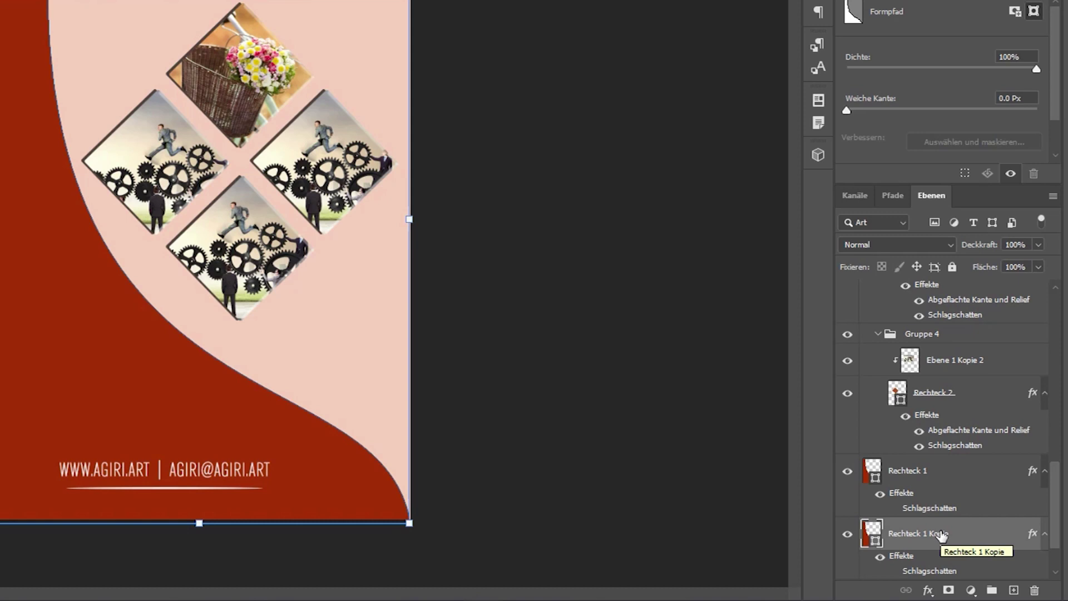
key(Up)
key(Up)
key(Up)
key(Up)
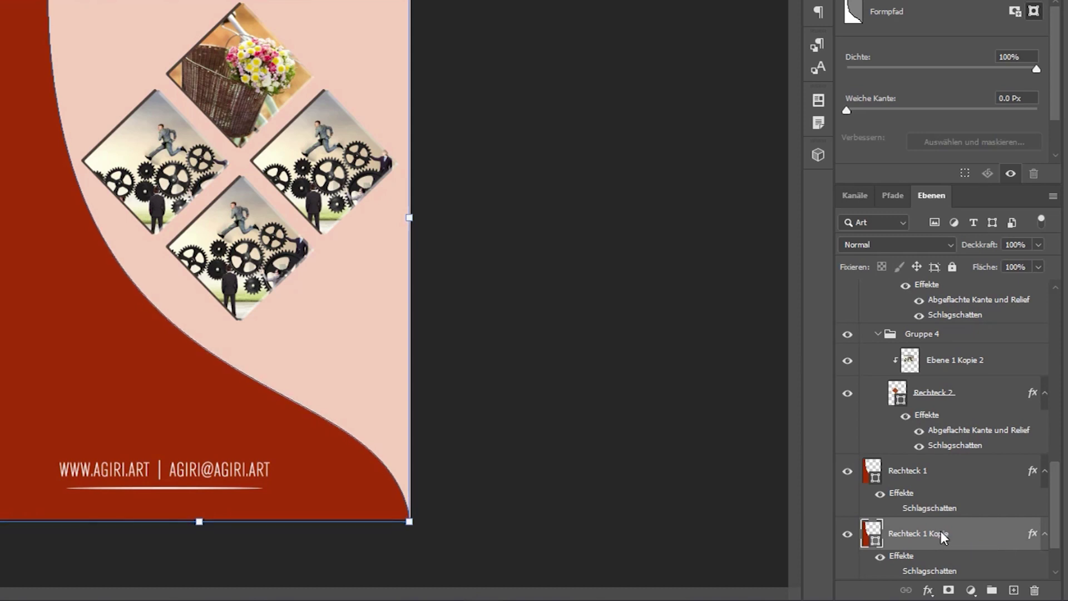
key(Up)
key(Up)
key(Up)
key(Up)
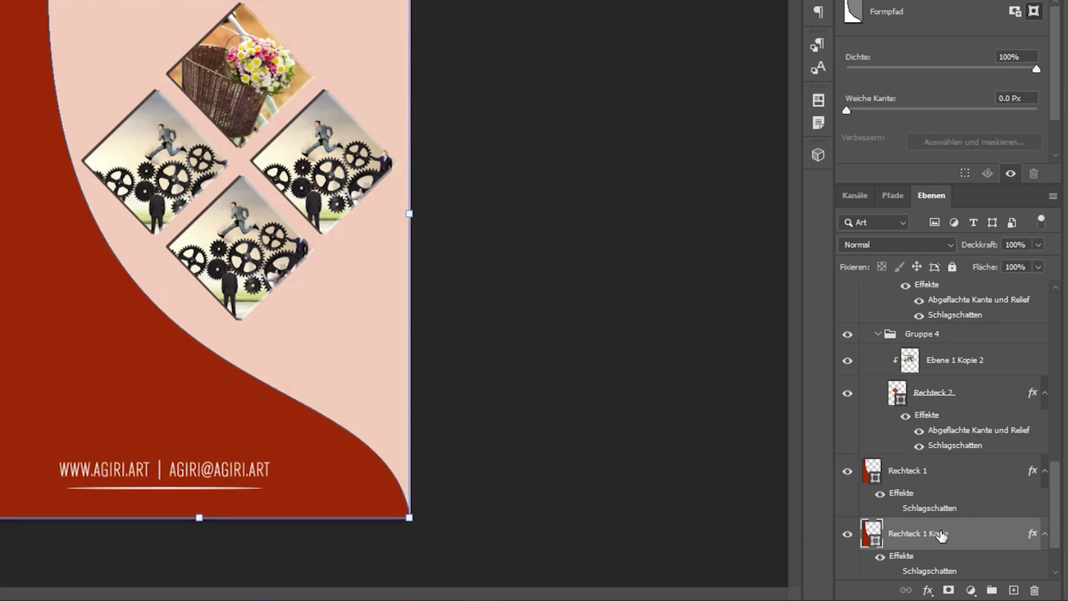
key(Right)
key(Right)
key(Right)
key(Right)
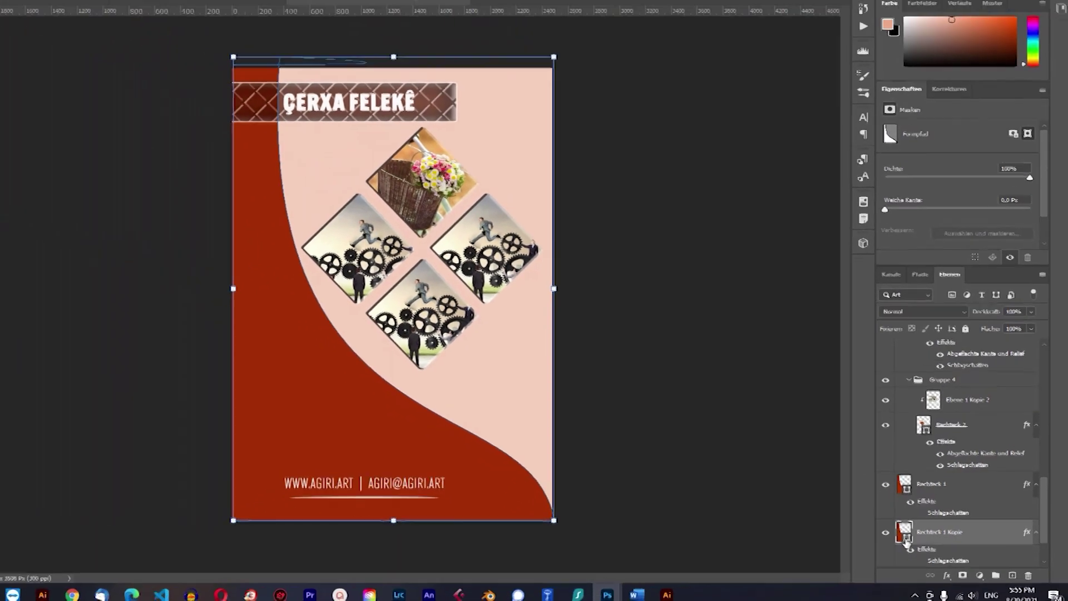
Recolour the Rechteck 1 Kopie fill to dark brown 351c13.
double_click(875, 539)
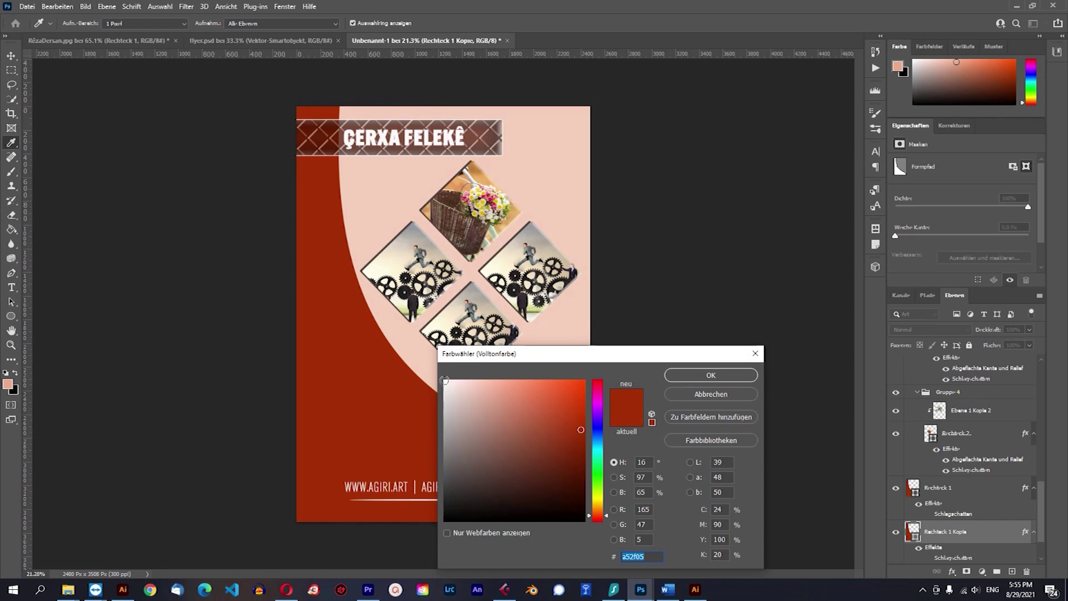
click(557, 493)
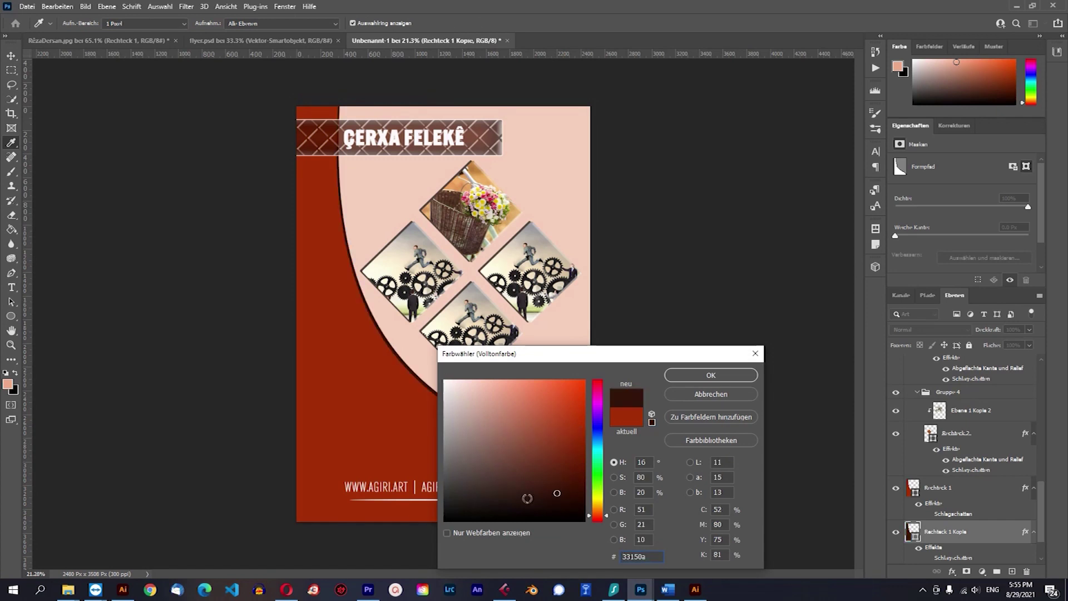
mouse_move(556, 494)
mouse_down()
mouse_move(534, 493)
mouse_move(573, 490)
mouse_up()
click(711, 375)
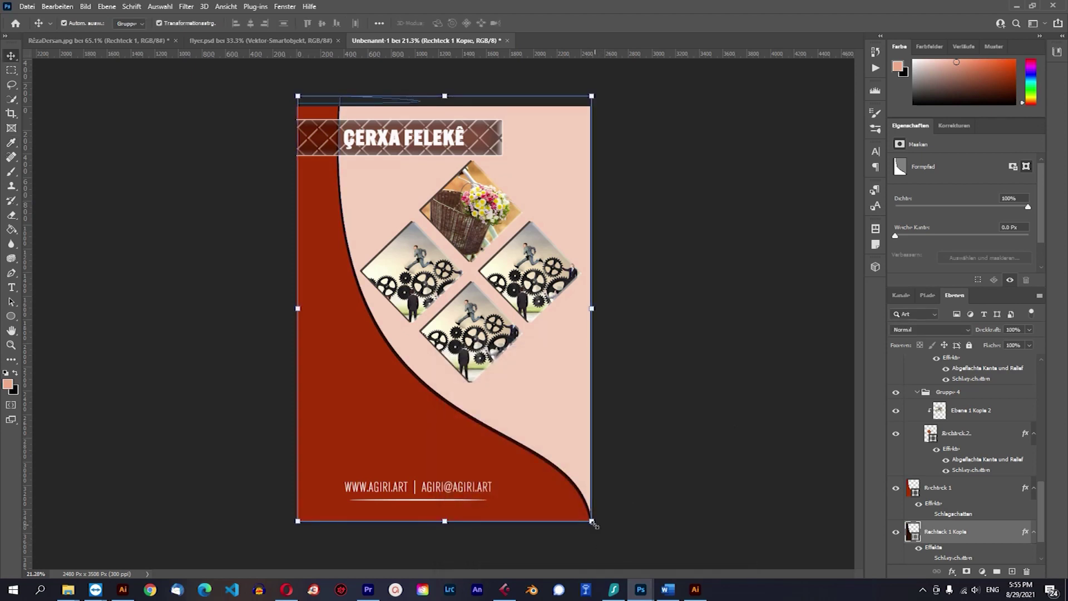
Enlarge the dark brown copy shape and warp its corners outward past the page's lower right.
click(592, 521)
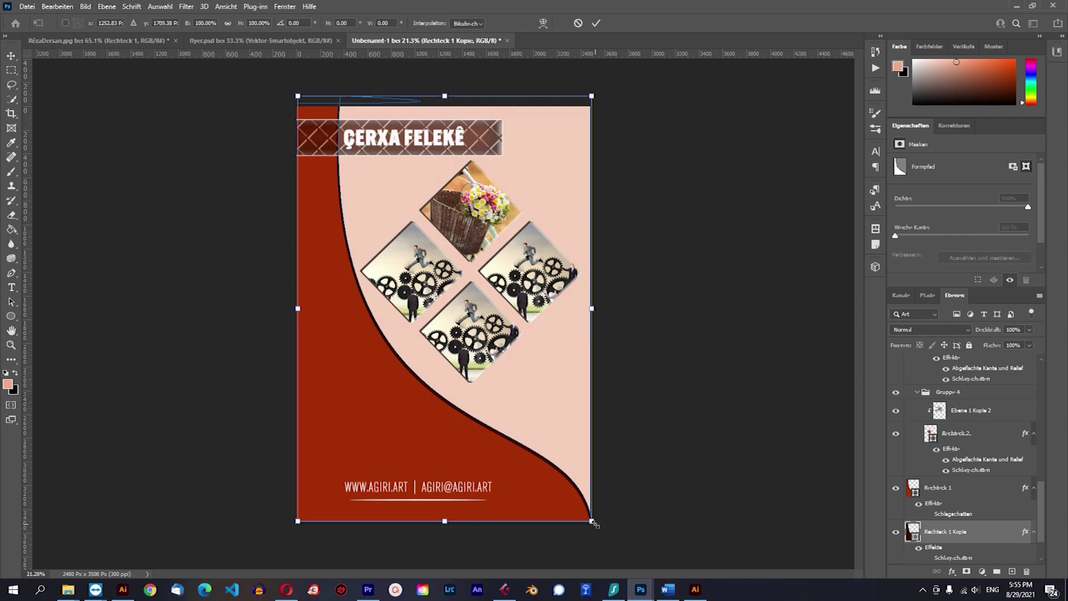
drag(594, 522, 641, 533)
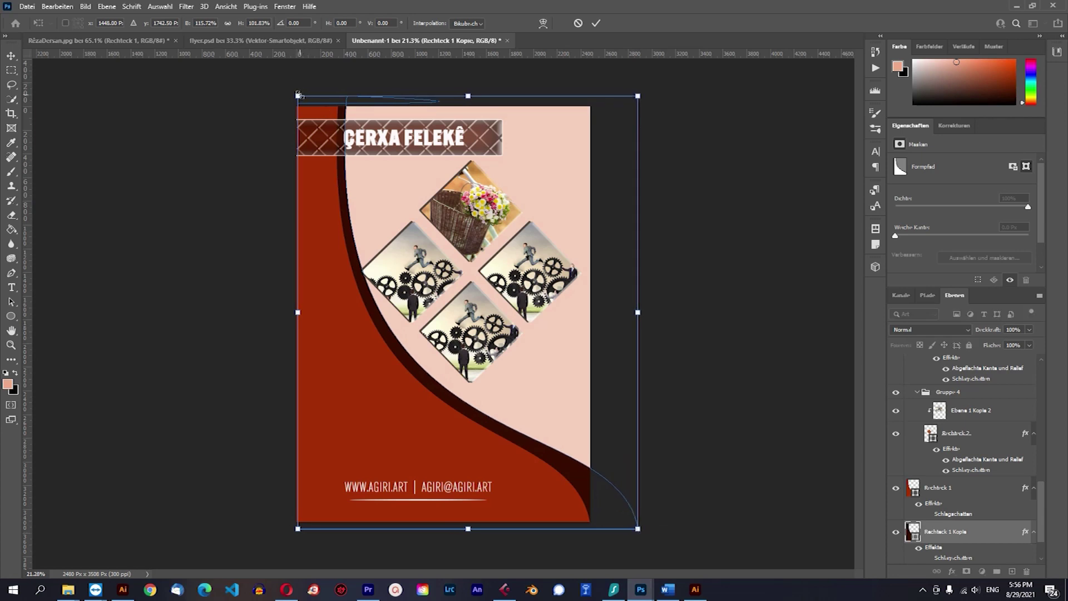
right_click(310, 116)
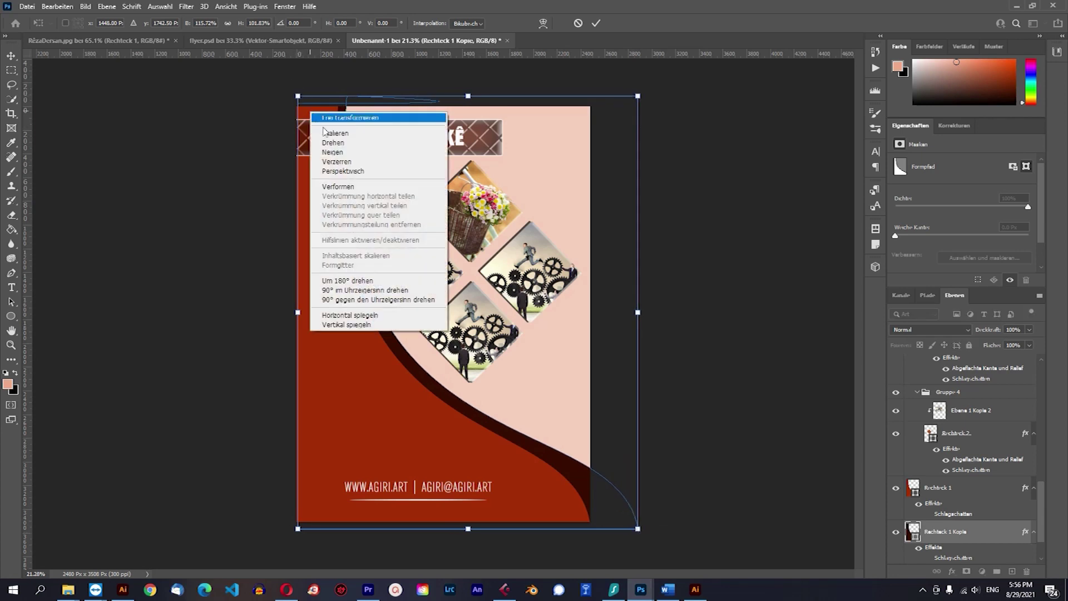
click(337, 187)
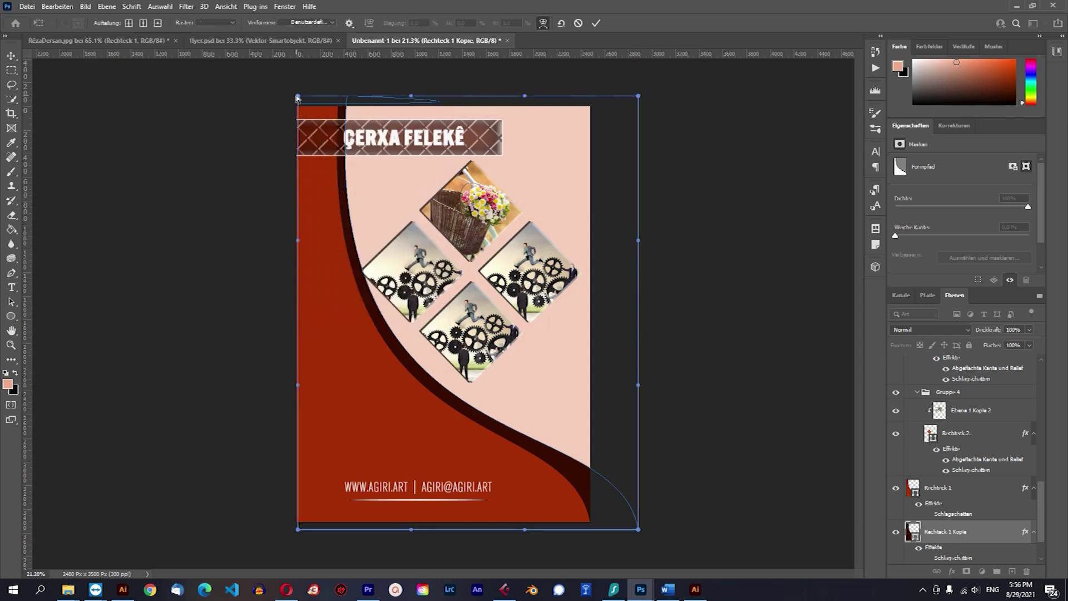
drag(300, 98, 286, 97)
drag(639, 531, 796, 498)
click(596, 23)
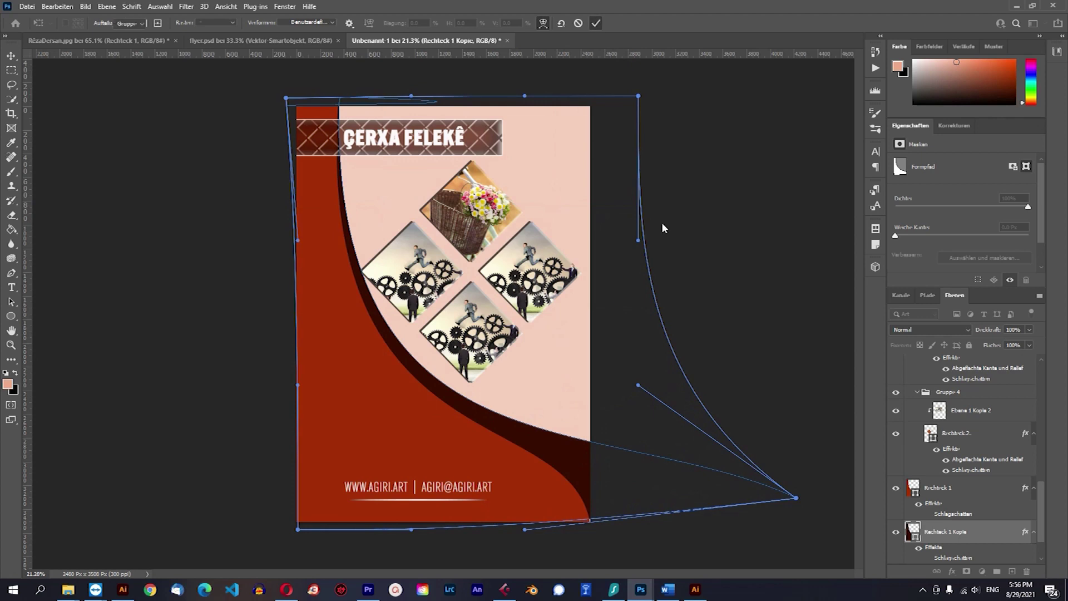
Stretch the dark curved shape down to about 101.5% height, then select Rechteck 1.
click(647, 525)
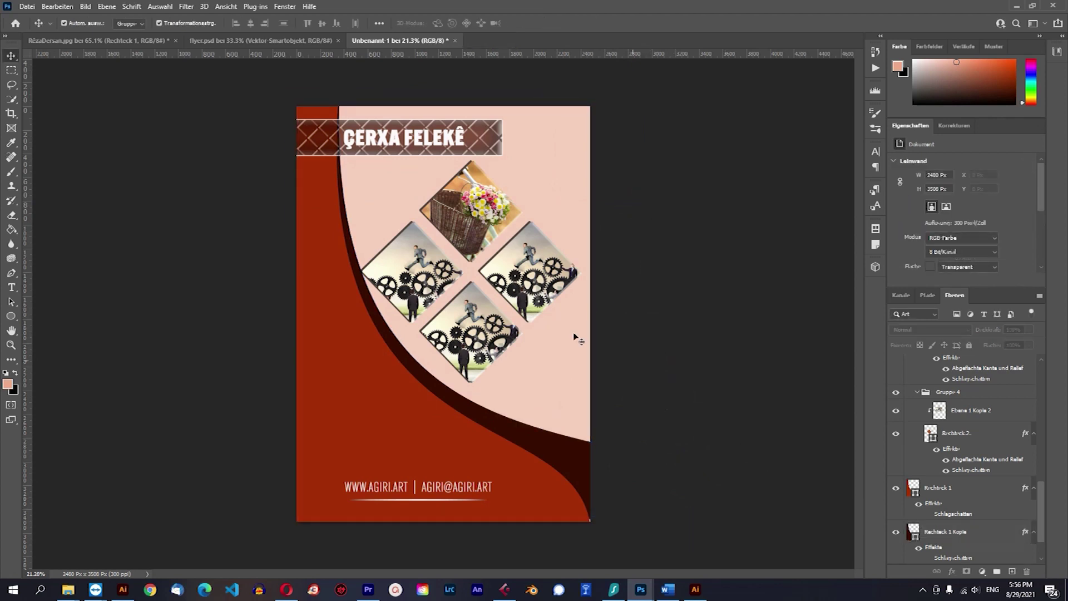
click(580, 469)
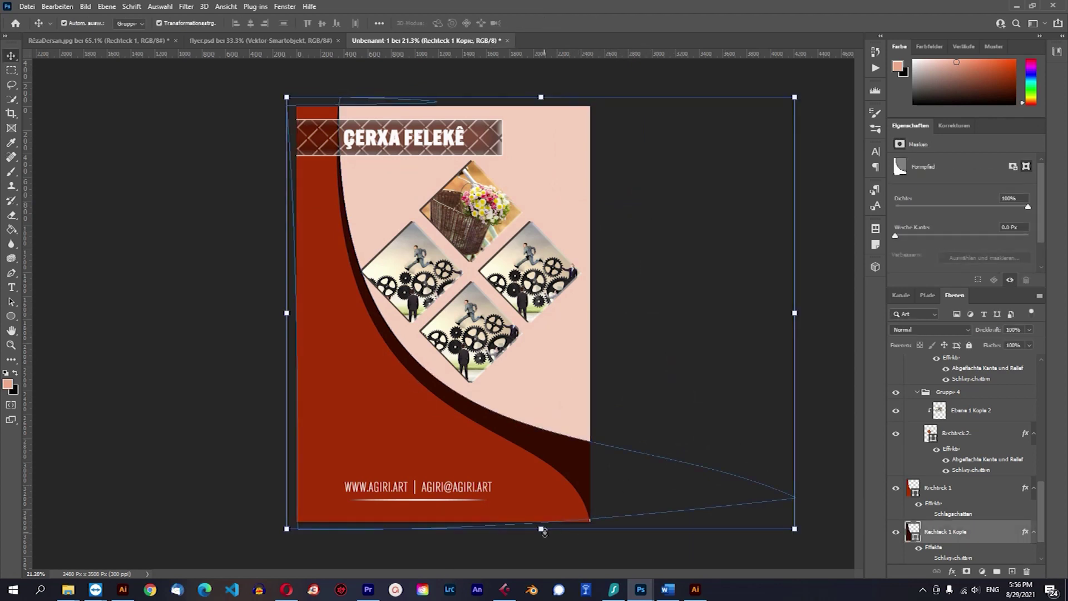
drag(542, 529, 543, 535)
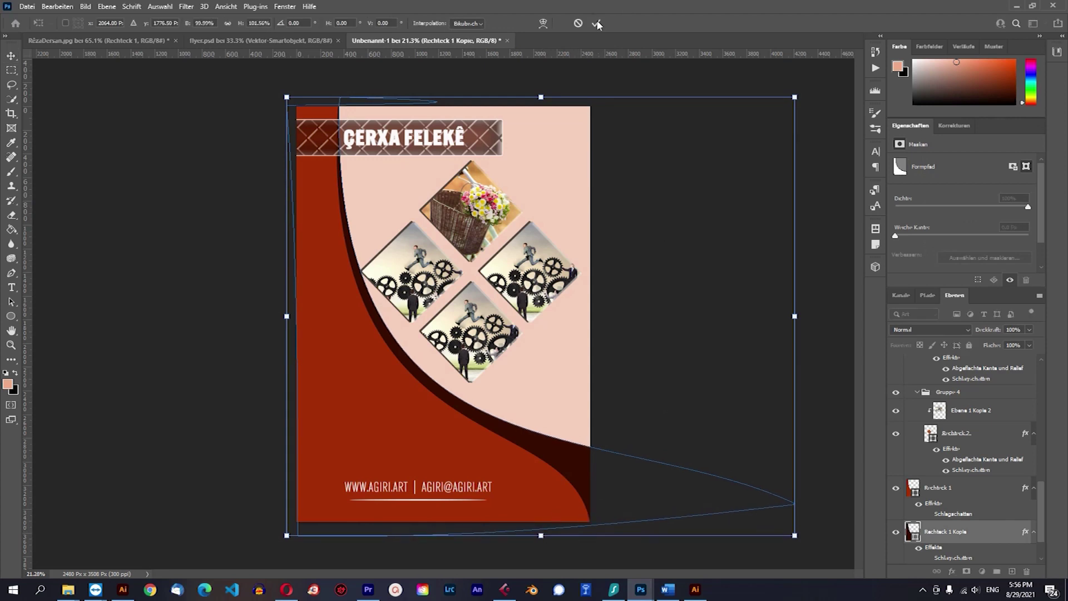
key(Return)
click(794, 342)
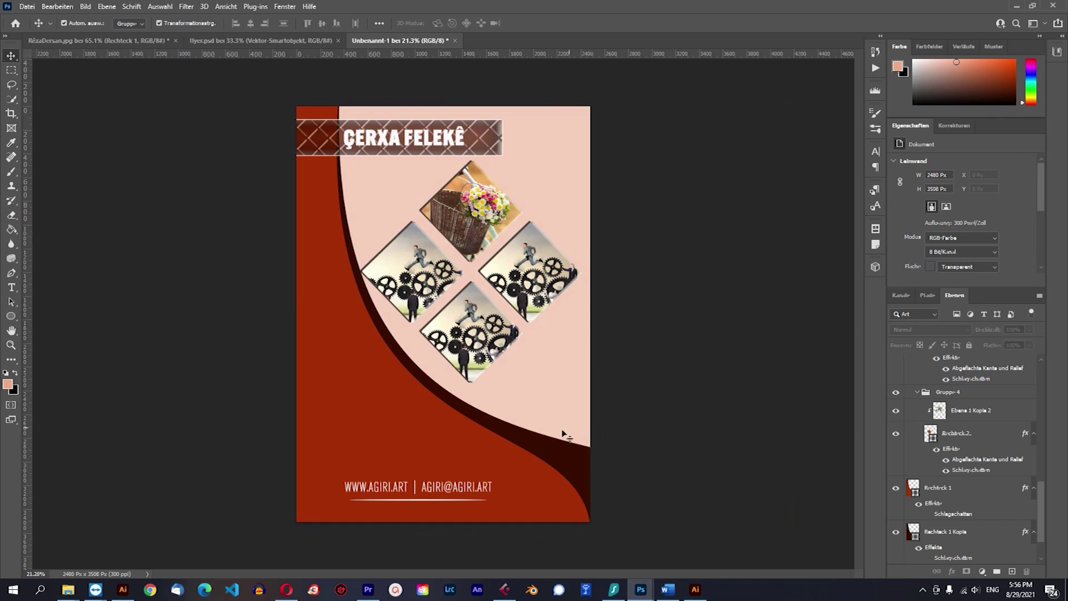
click(555, 445)
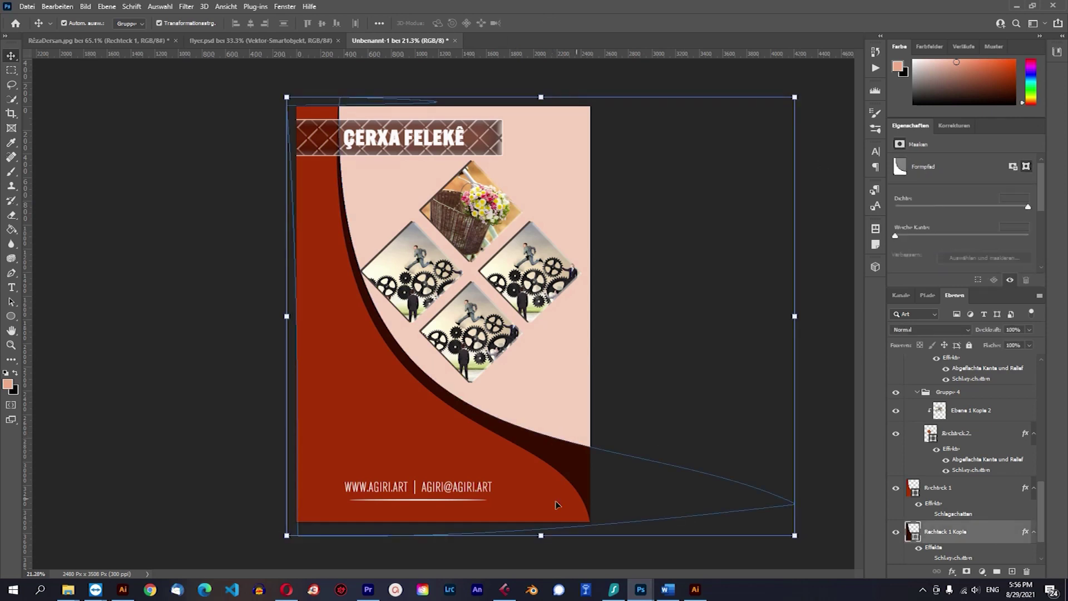
click(442, 442)
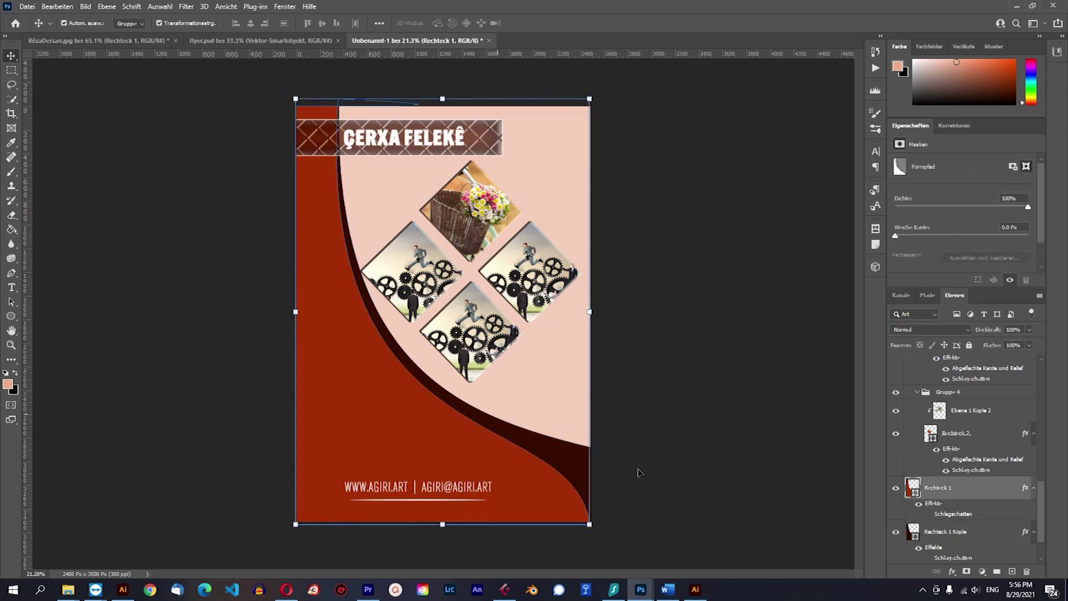
Add a near-white drop shadow to the red curved shape Rechteck 1.
click(950, 572)
click(957, 564)
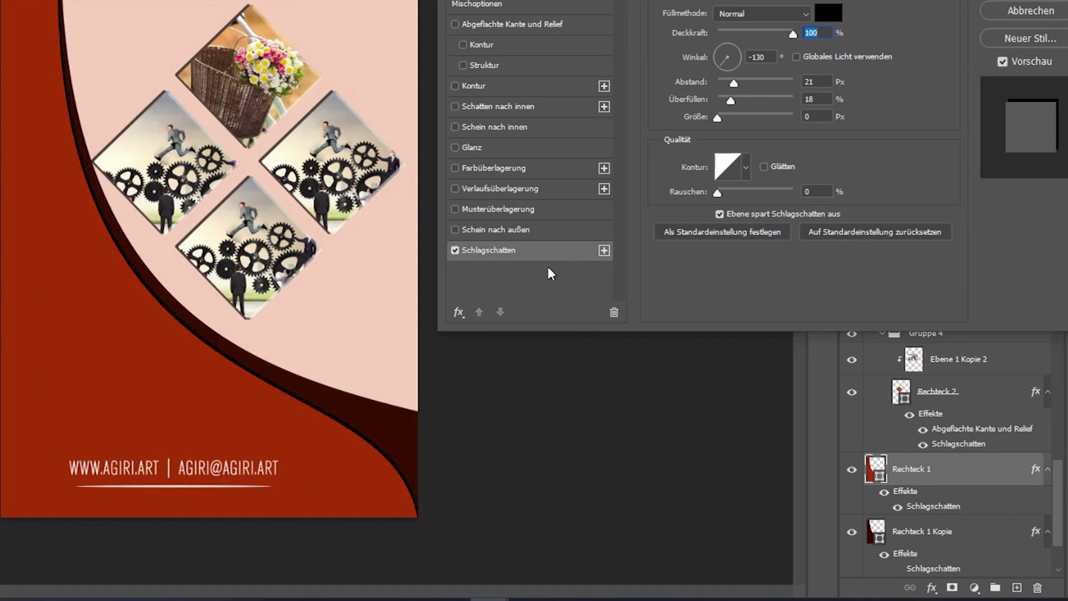
click(829, 13)
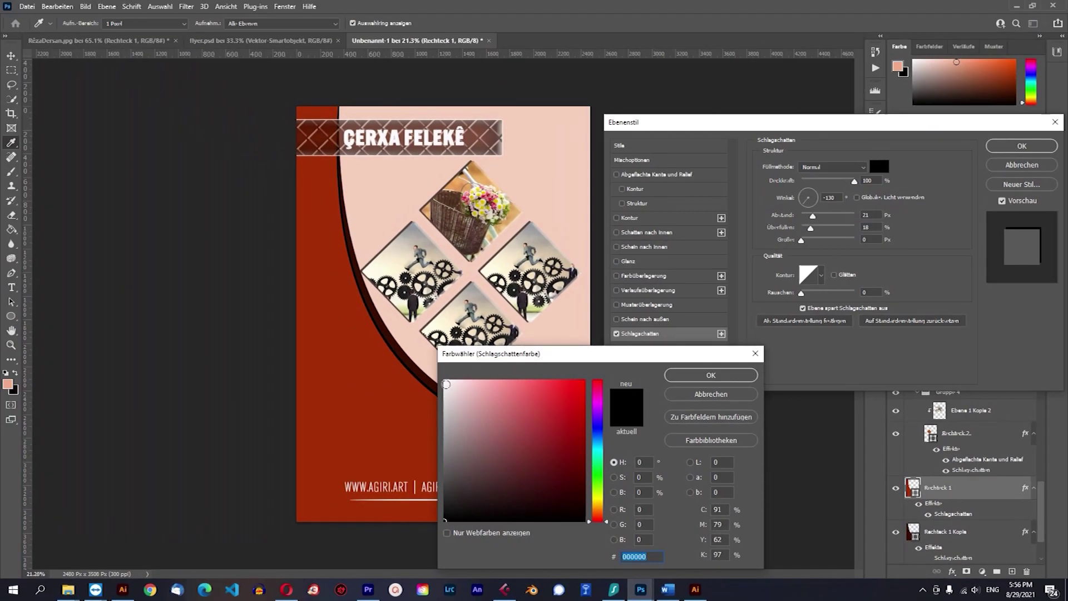
click(235, 324)
click(690, 376)
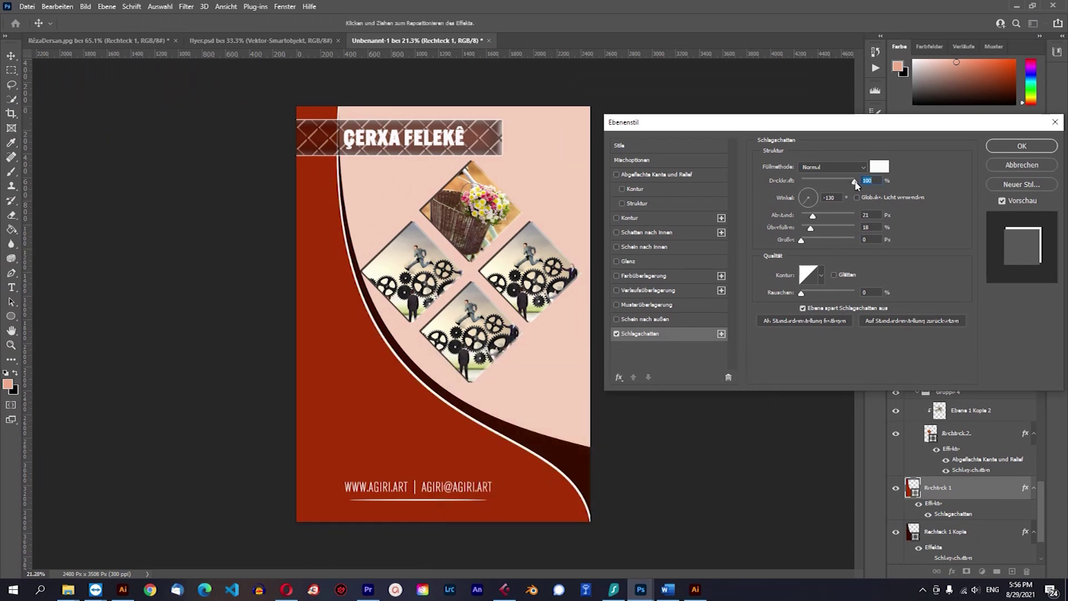
Set the white shadow to 100% opacity with a short distance, and apply it.
drag(805, 218, 804, 219)
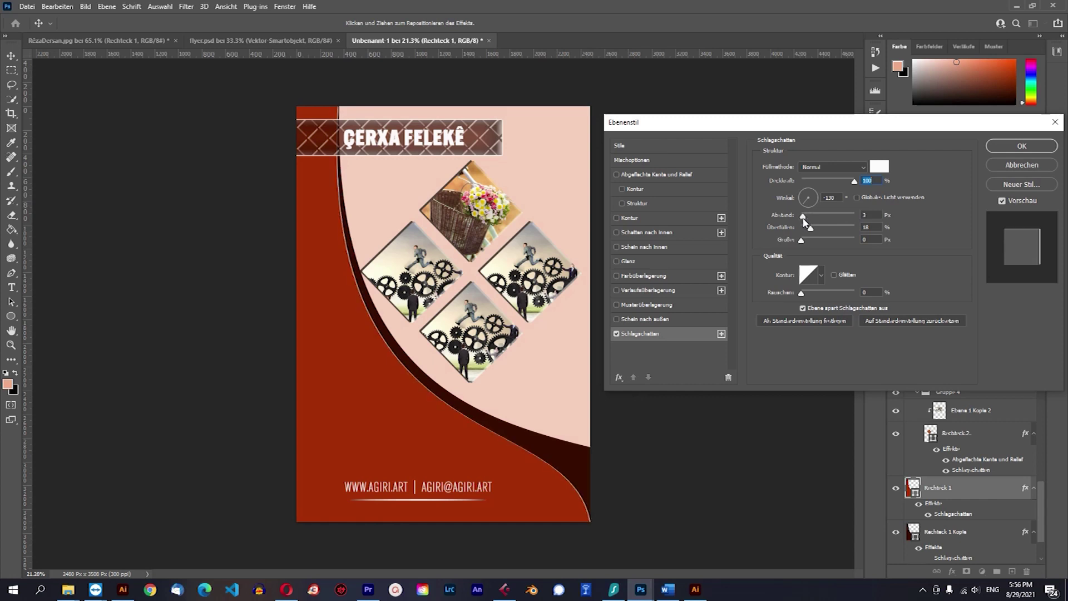
drag(851, 188, 803, 216)
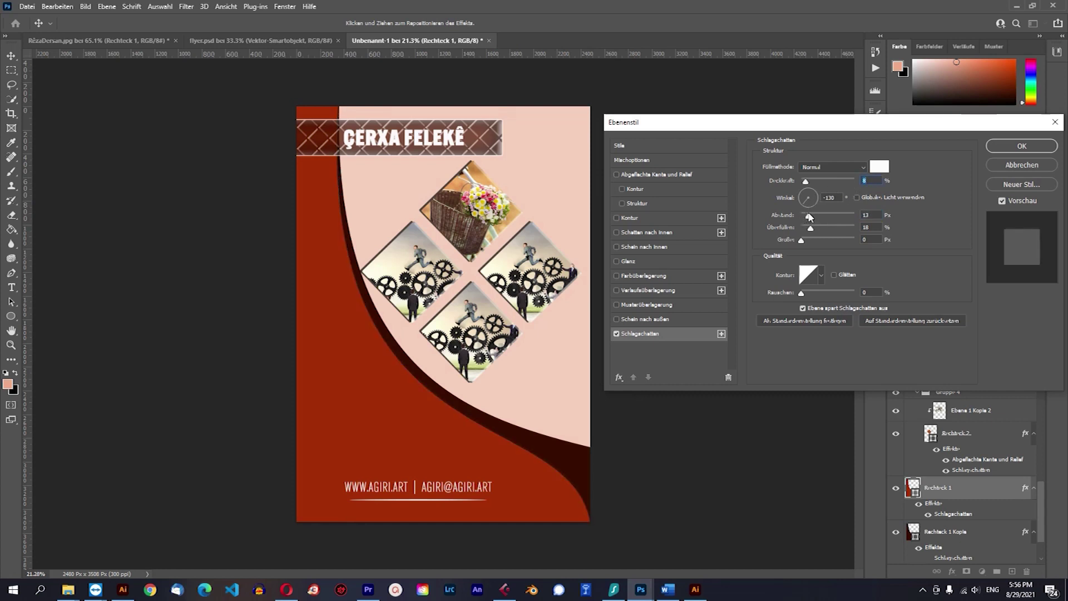
drag(813, 181, 827, 183)
drag(809, 221, 807, 220)
click(838, 215)
drag(827, 182, 865, 191)
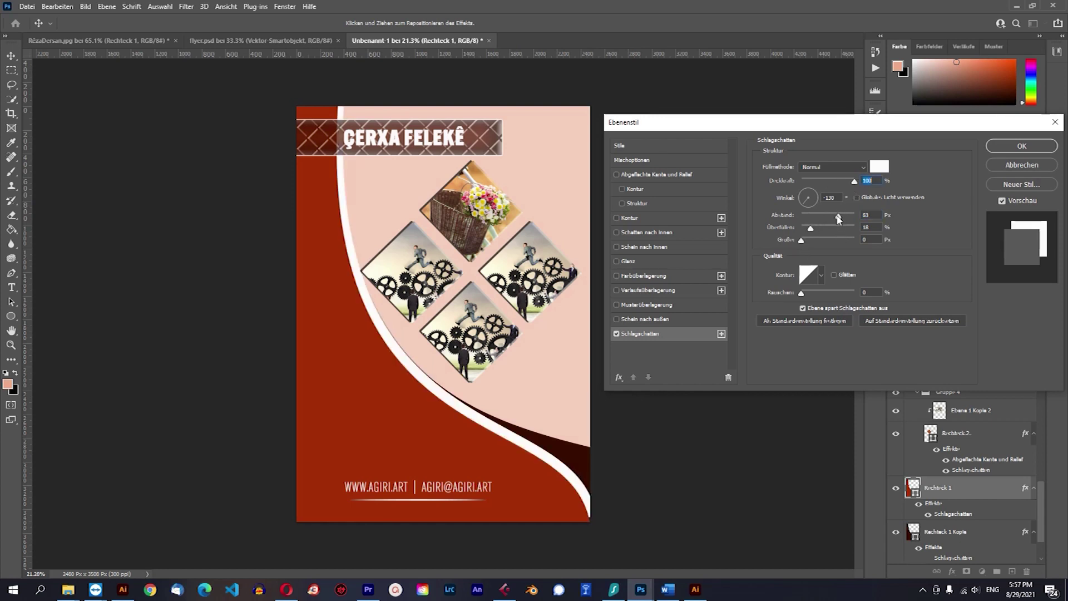
click(816, 216)
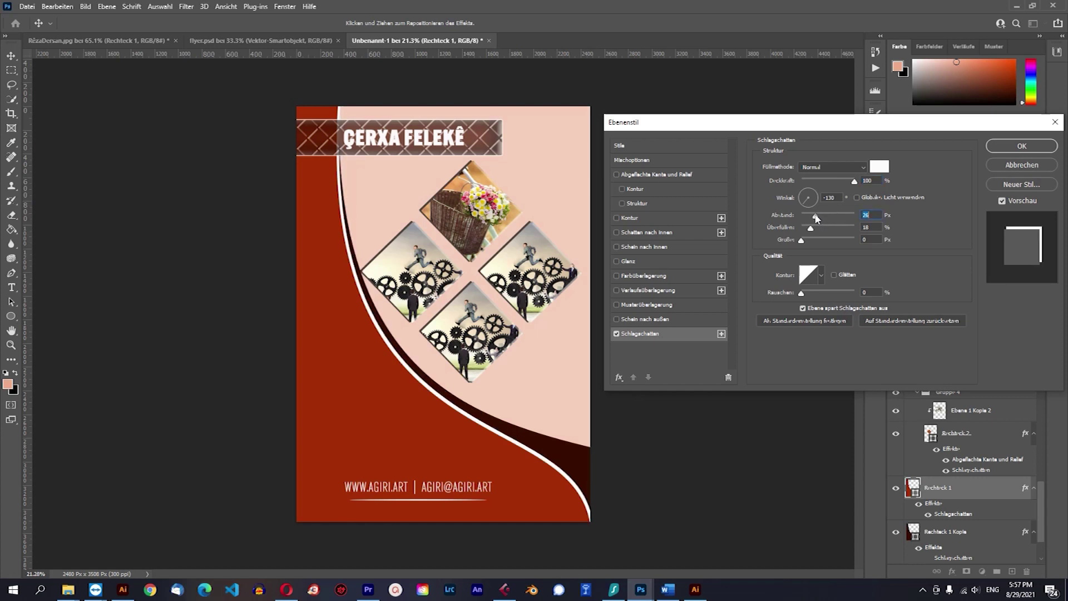
drag(813, 217, 805, 220)
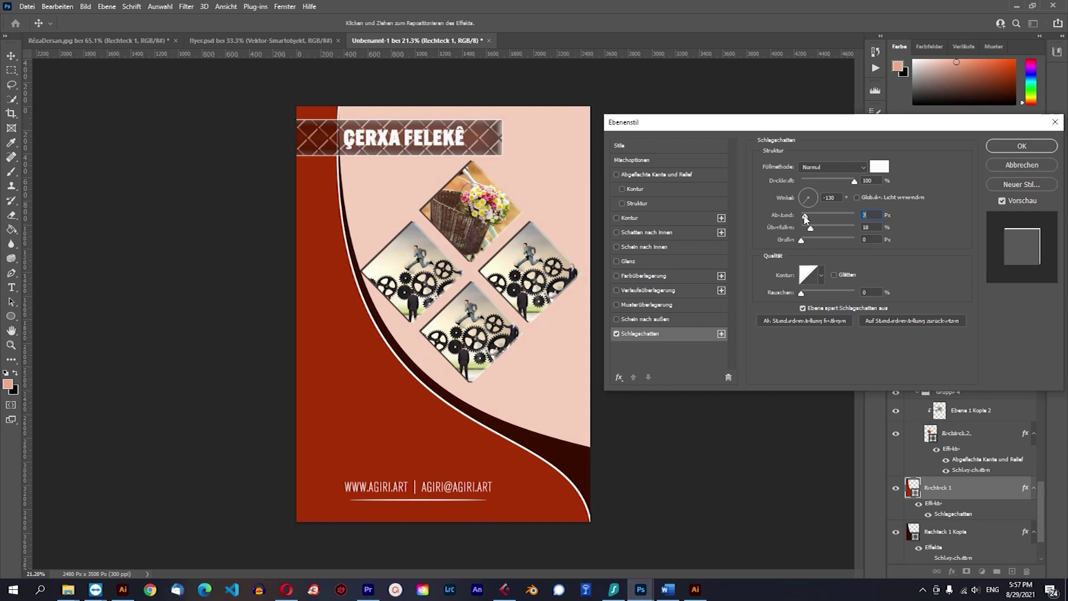
click(1013, 148)
click(703, 463)
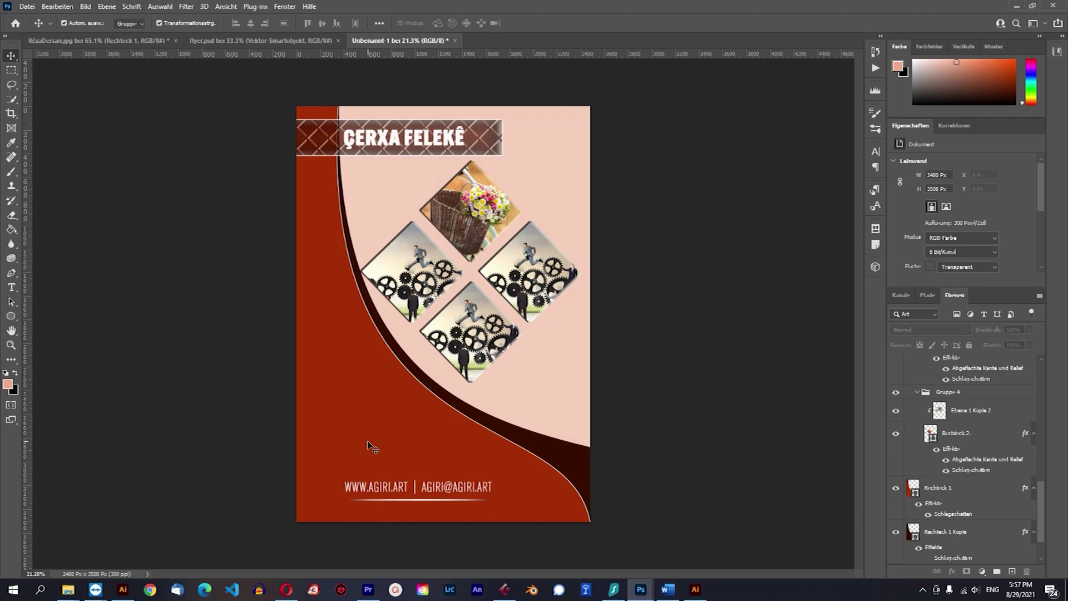
click(433, 493)
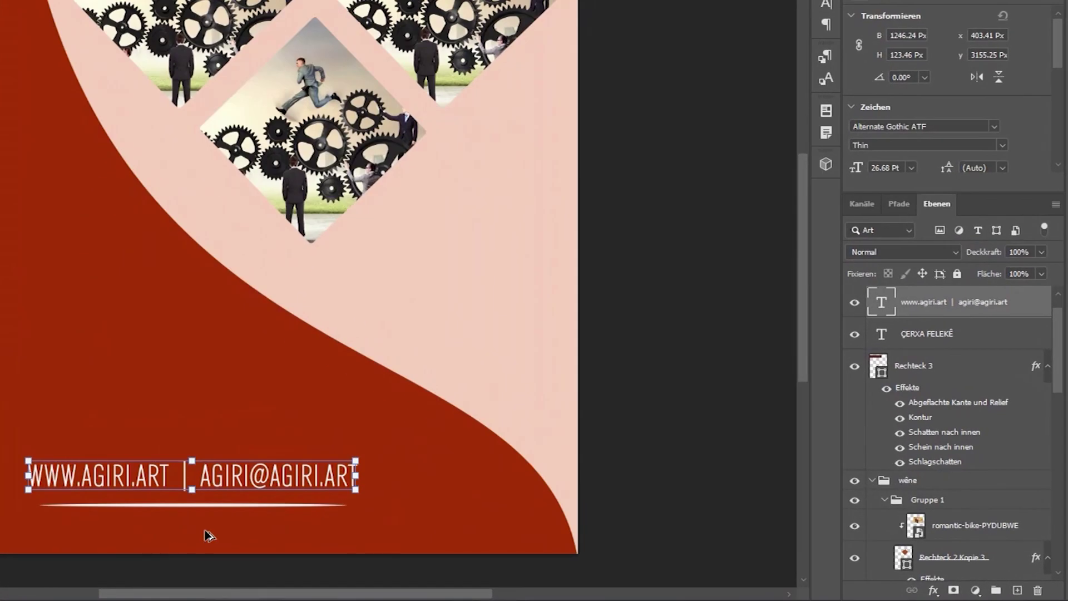
click(934, 590)
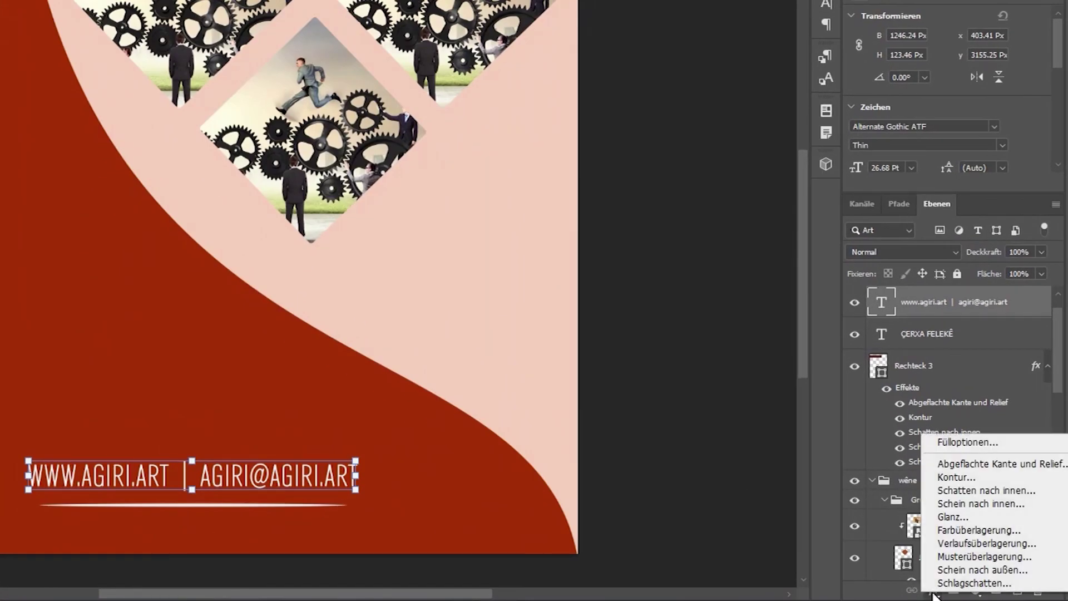
click(946, 584)
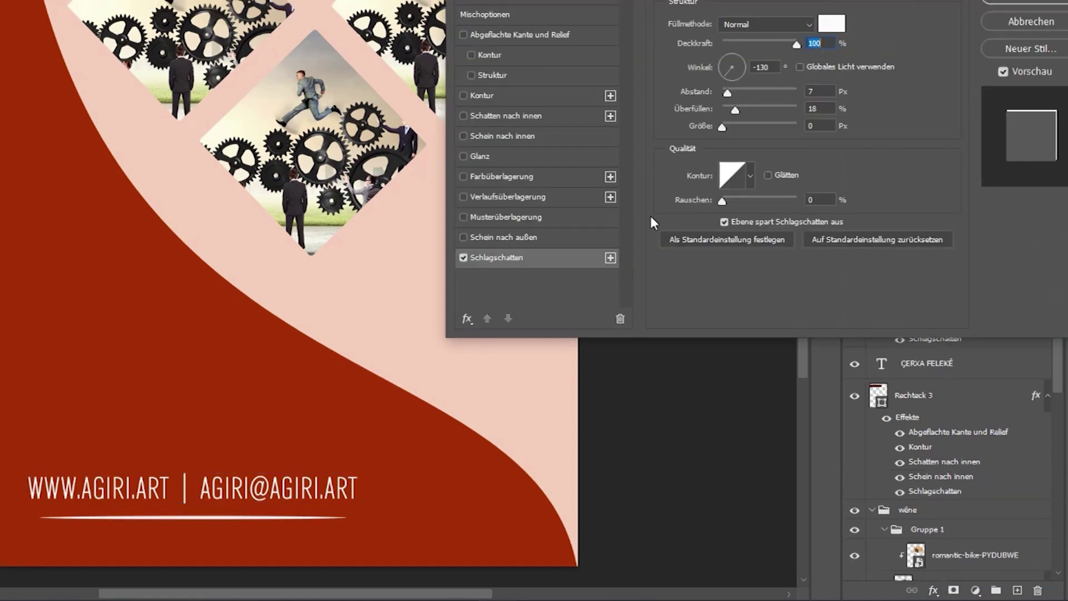
click(832, 28)
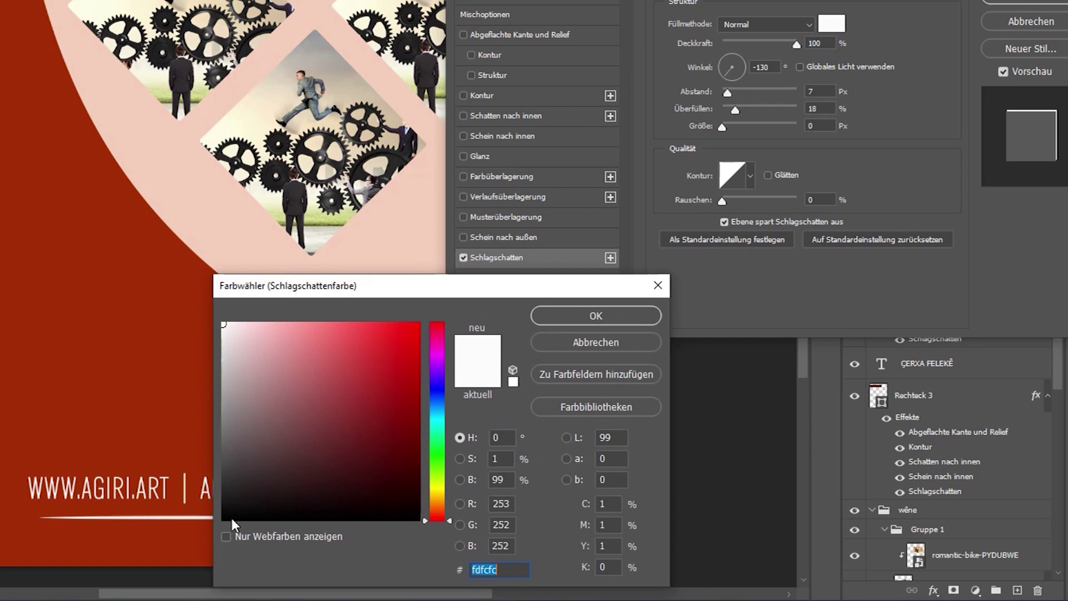
click(222, 520)
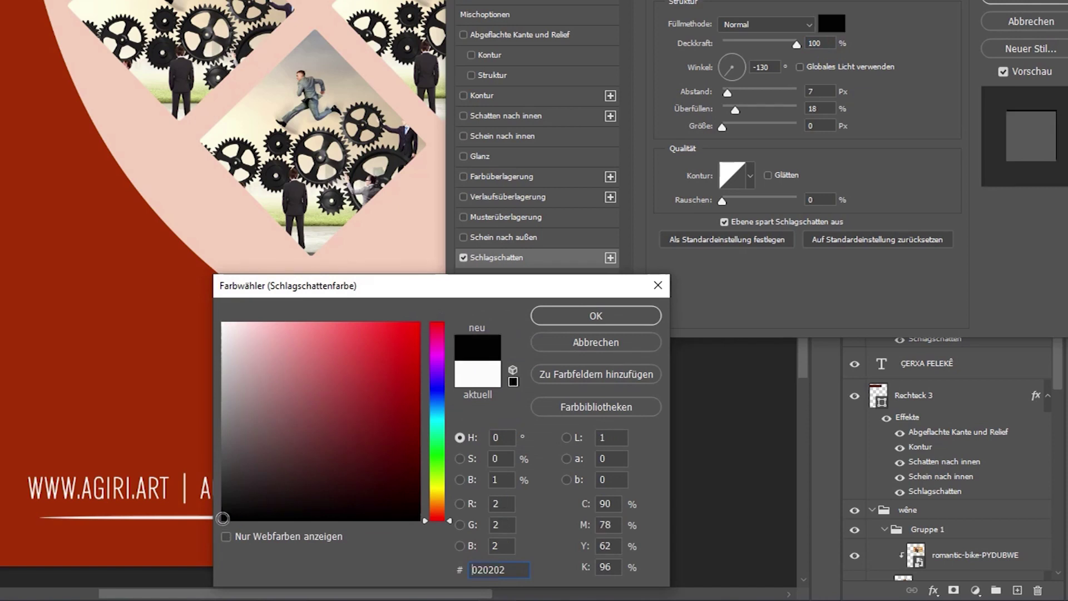
click(603, 317)
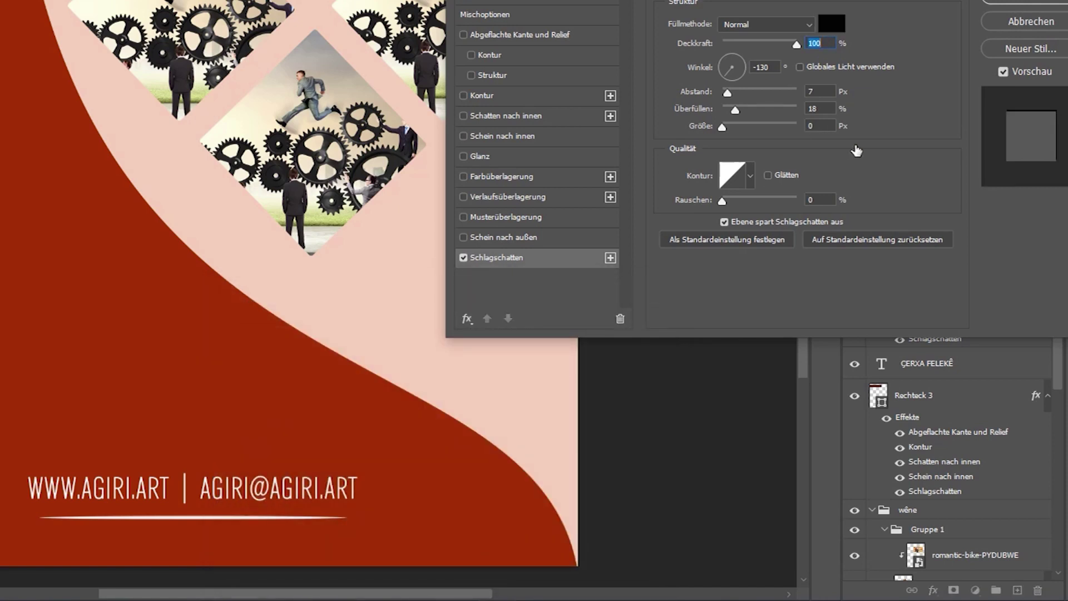
click(1033, 21)
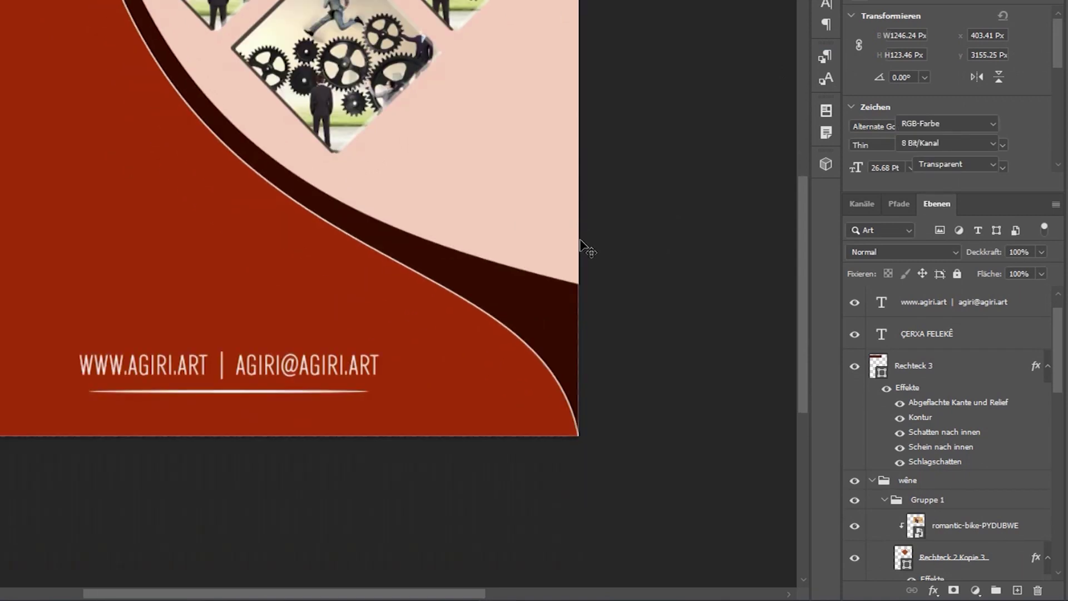
Give the footer contact text a near-black drop shadow at 5 px distance.
click(315, 363)
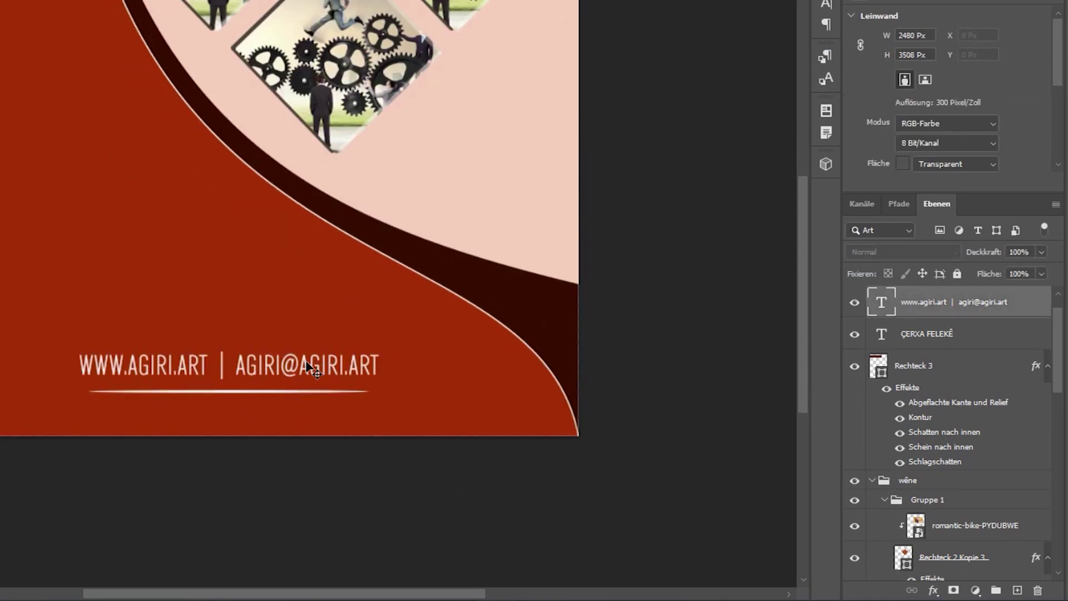
click(934, 593)
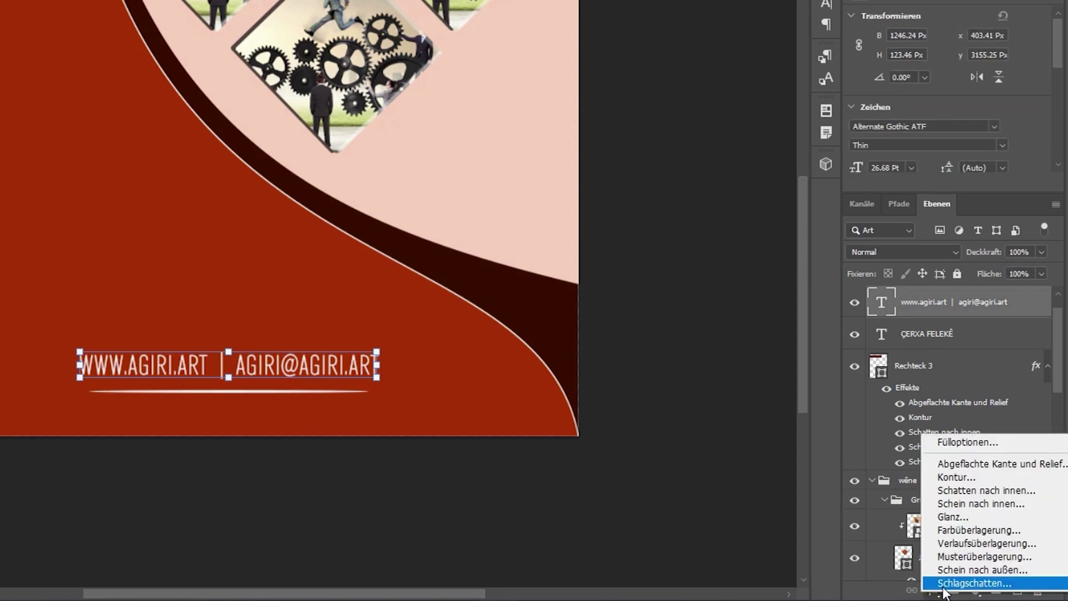
click(946, 585)
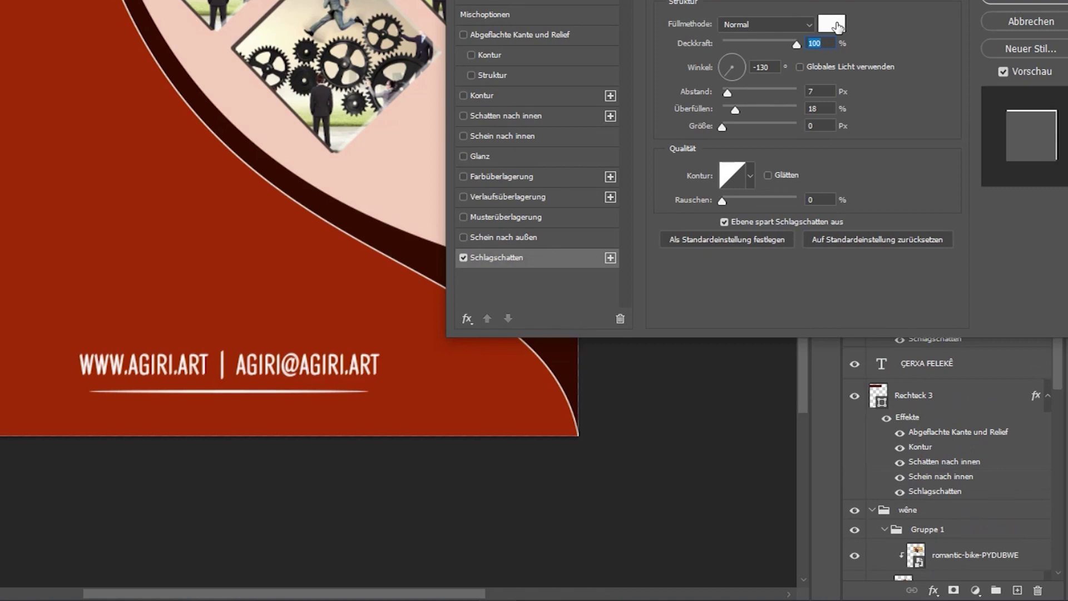
click(832, 24)
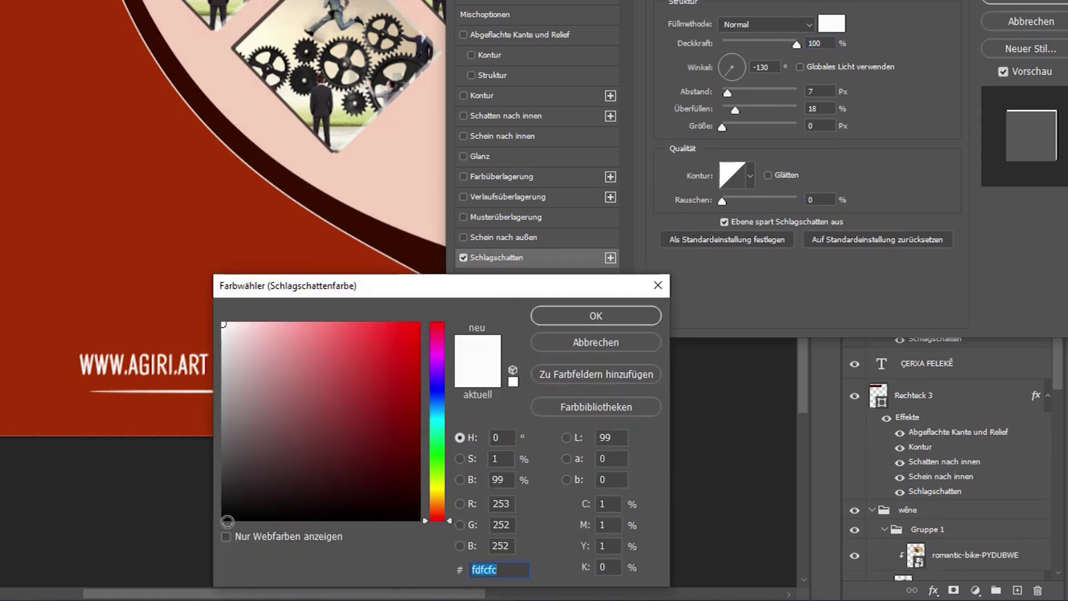
click(223, 517)
click(629, 316)
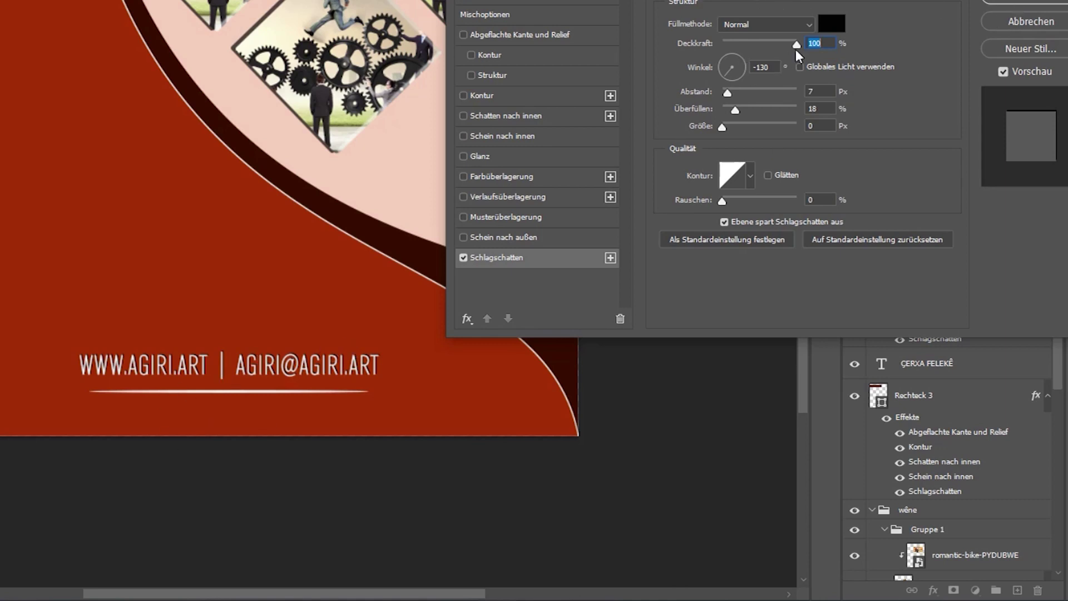
drag(729, 92, 726, 93)
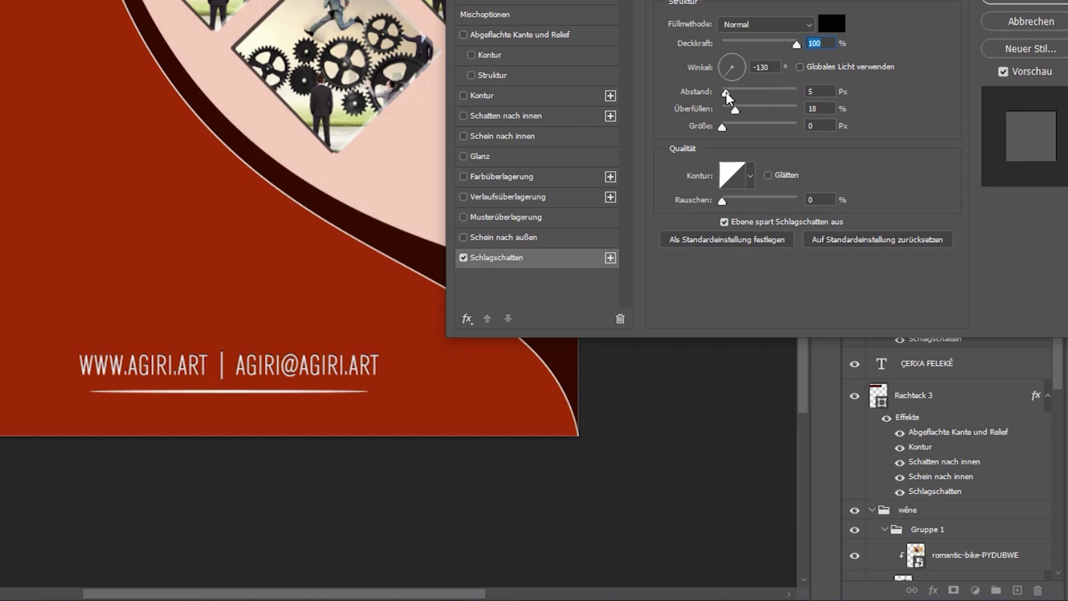
click(726, 91)
click(1032, 1)
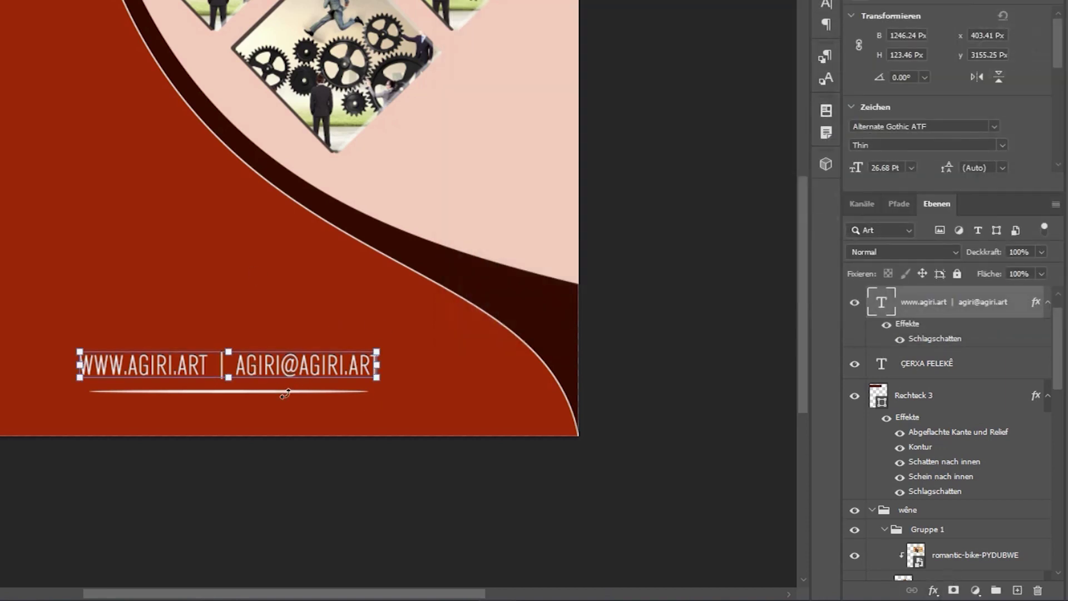
Add a drop shadow to the white underline Ellipse 1 and fit the whole flyer in view.
click(346, 493)
drag(240, 396, 241, 393)
click(933, 589)
click(940, 586)
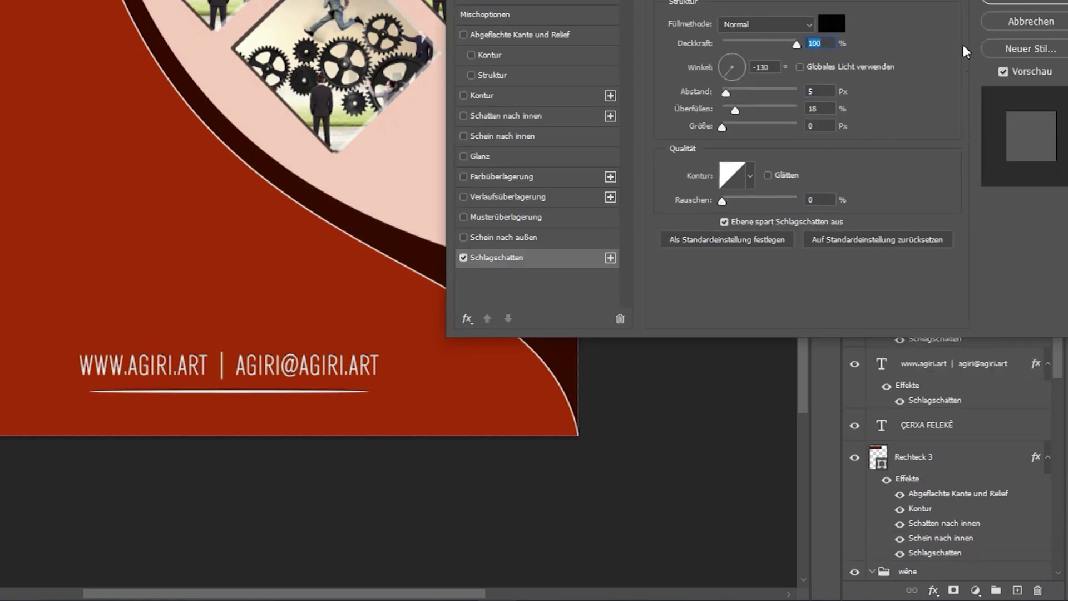
click(1008, 7)
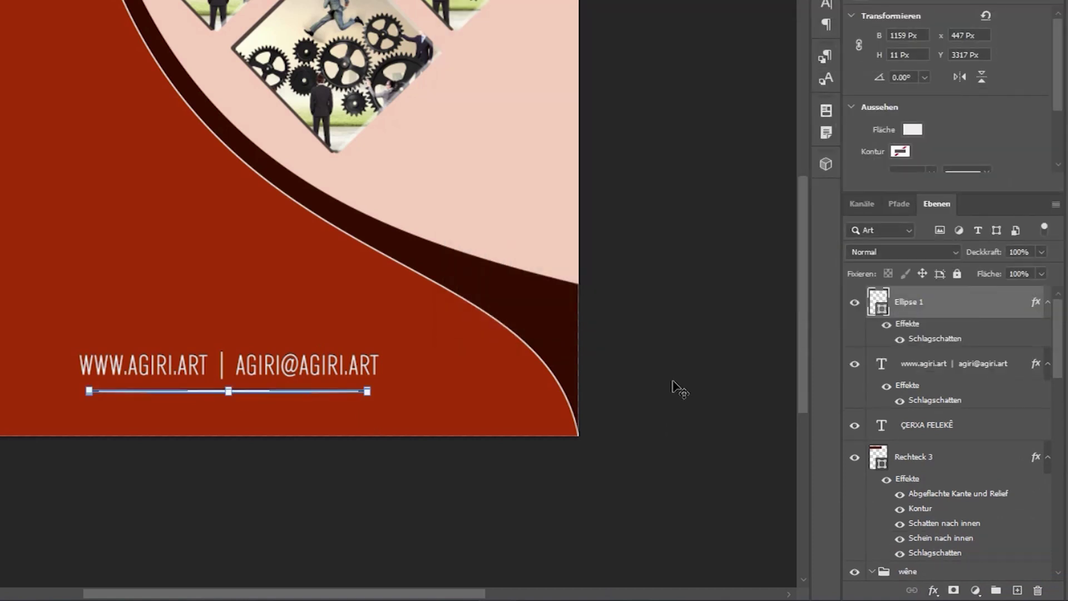
click(673, 385)
key(ctrl+0)
key(ctrl+0)
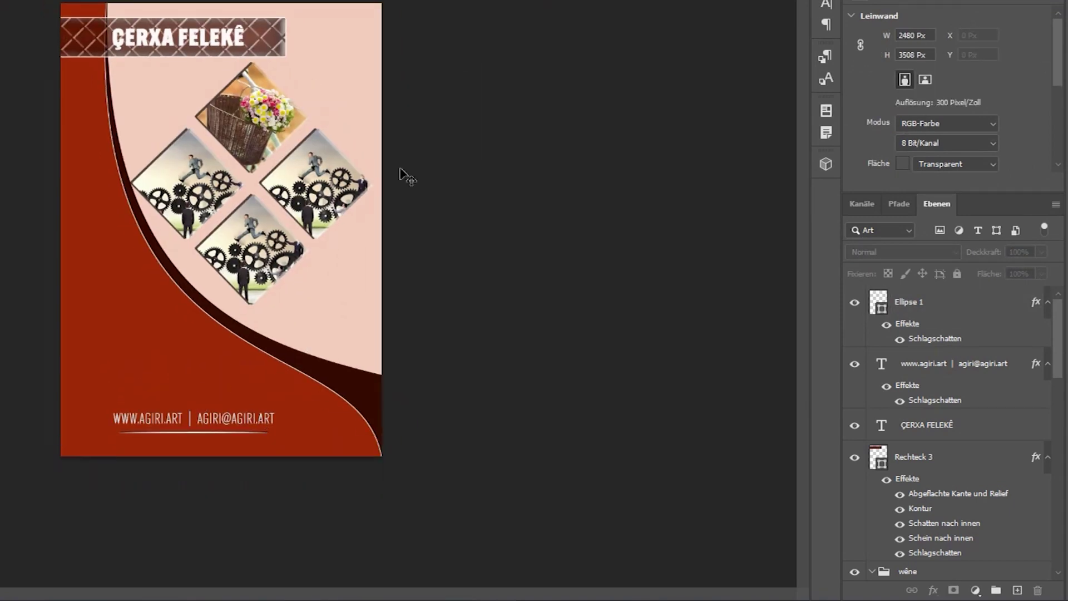
Try toggling the title banner's layer effects, then delete the Rechteck 3 banner layer.
scroll(489, 288, down, 1)
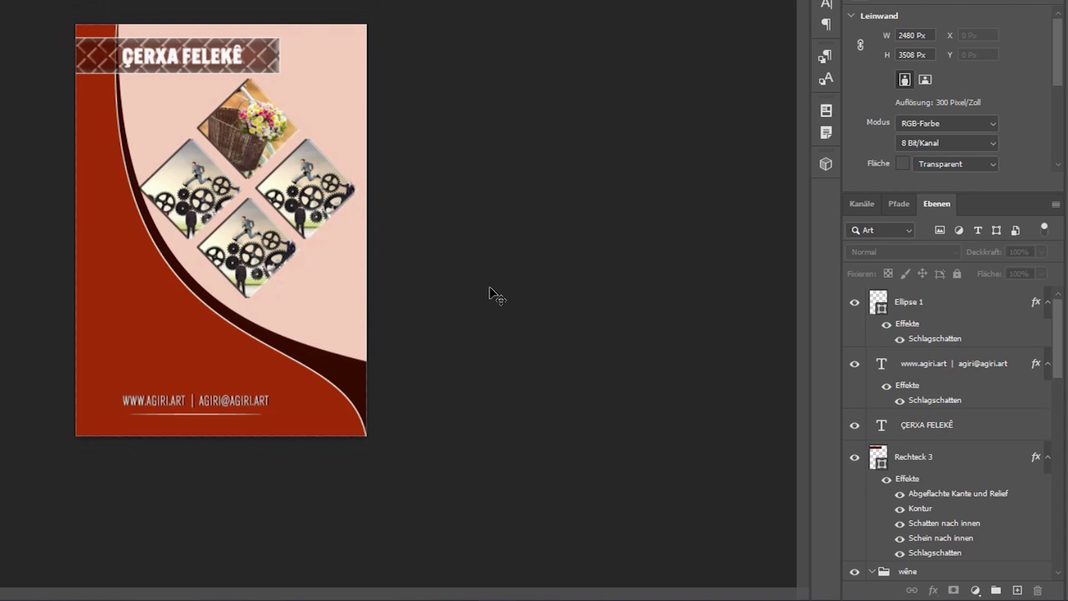
click(273, 56)
click(273, 56)
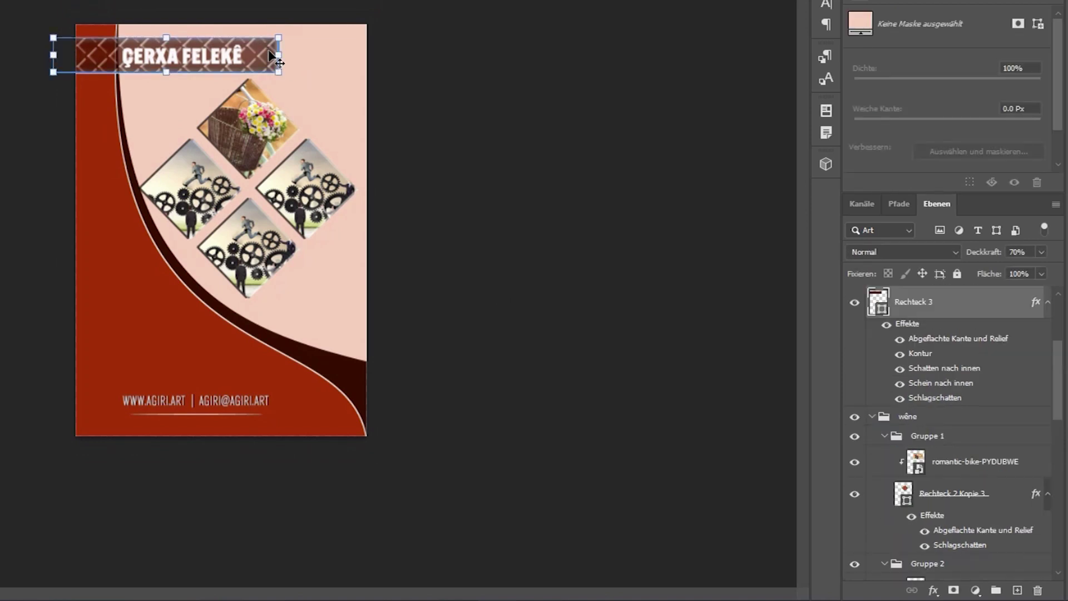
click(934, 591)
click(942, 573)
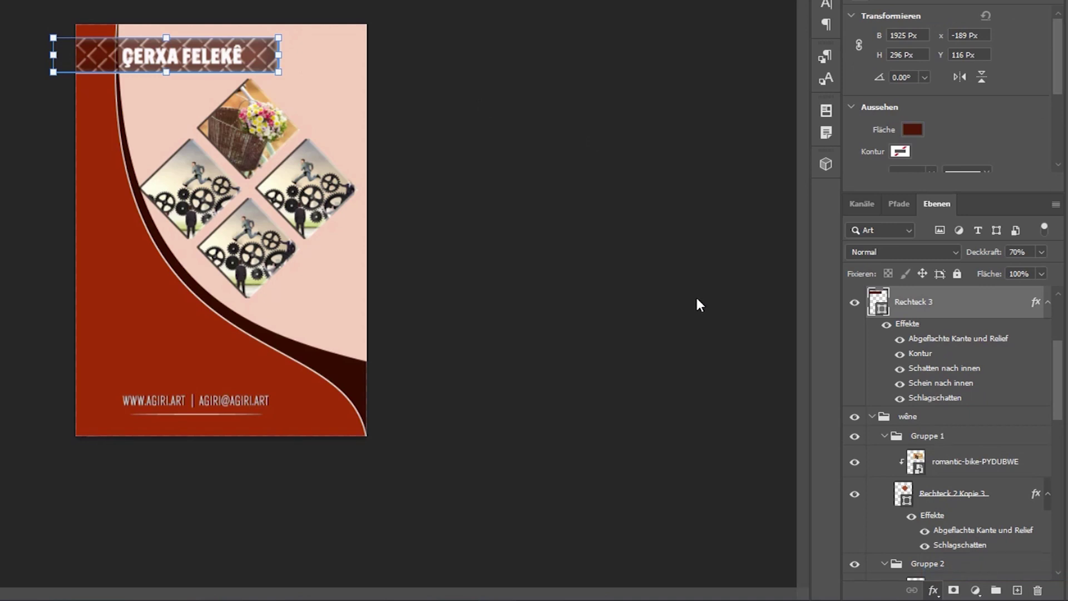
click(462, 34)
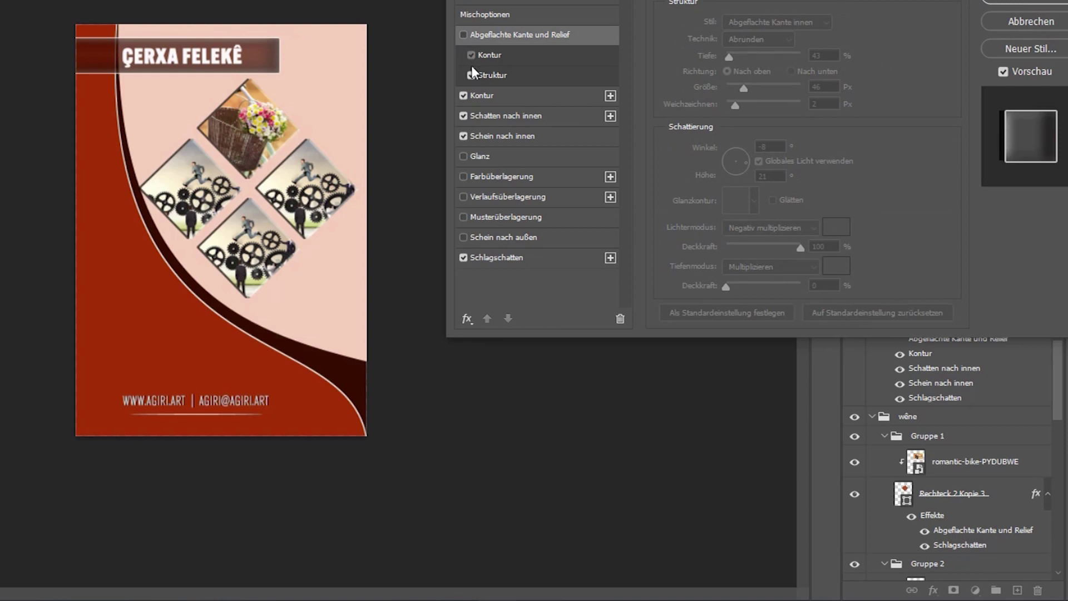
click(463, 95)
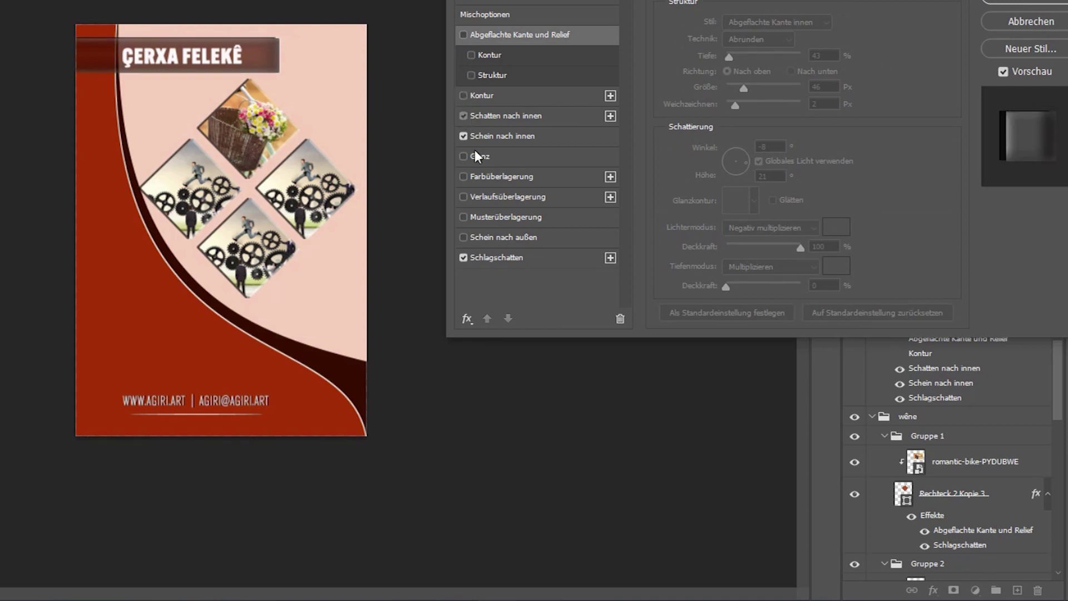
click(463, 136)
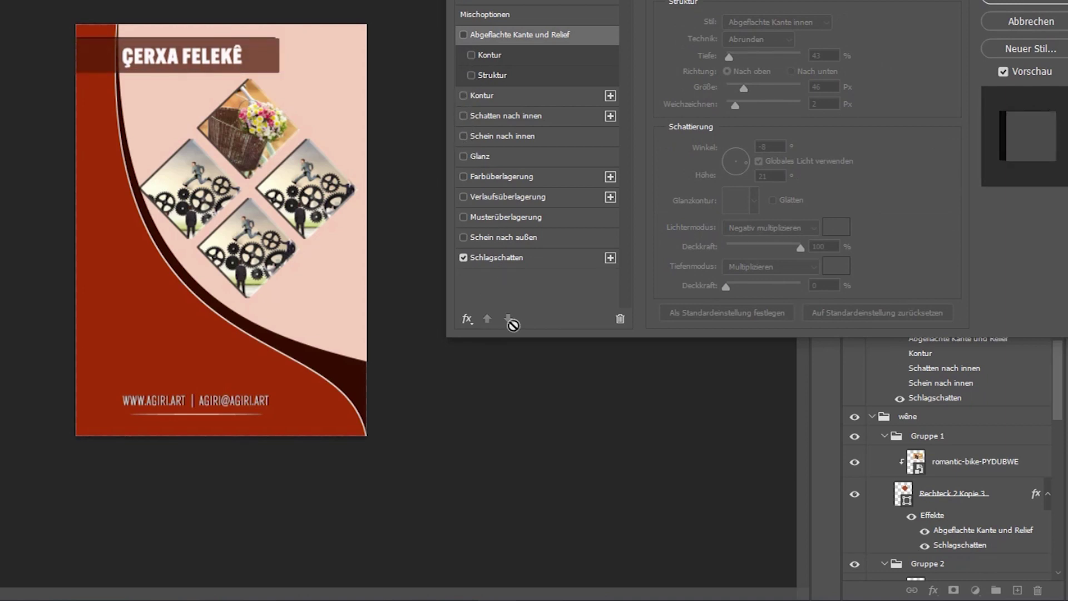
click(463, 259)
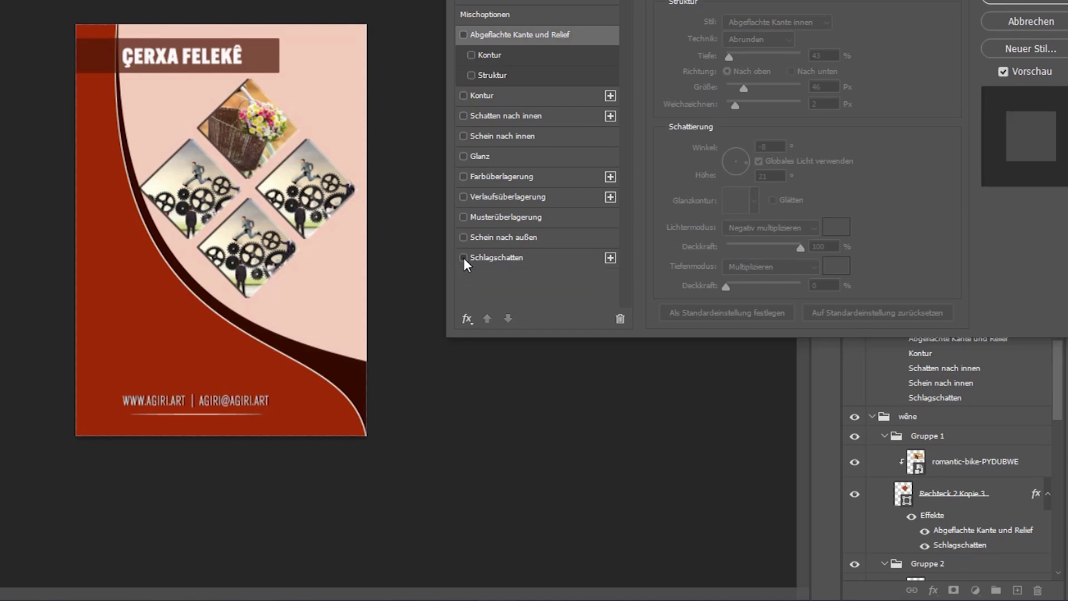
click(463, 259)
click(1011, 6)
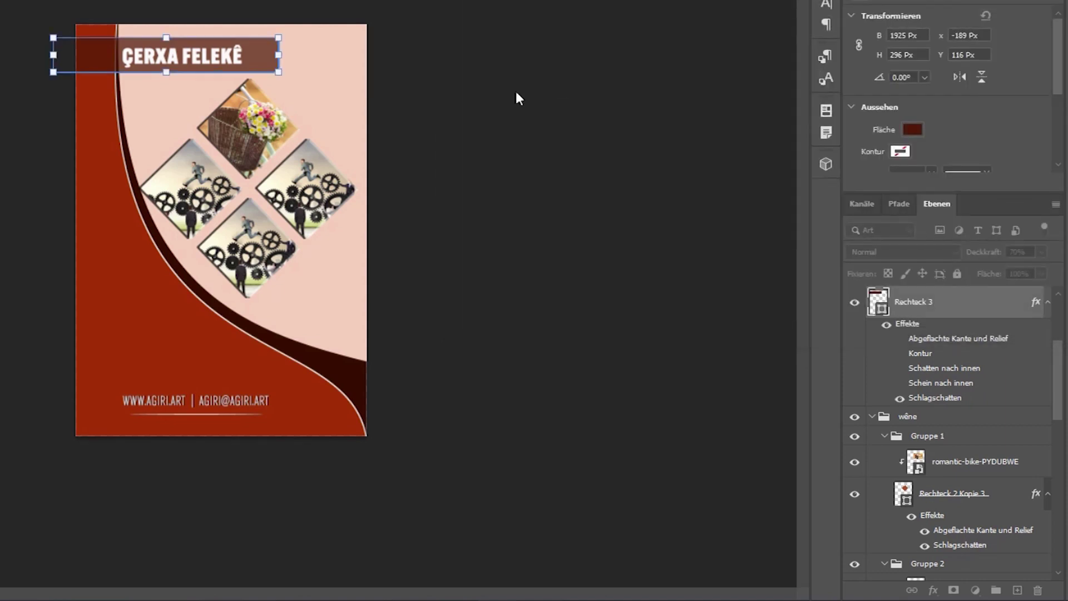
click(518, 99)
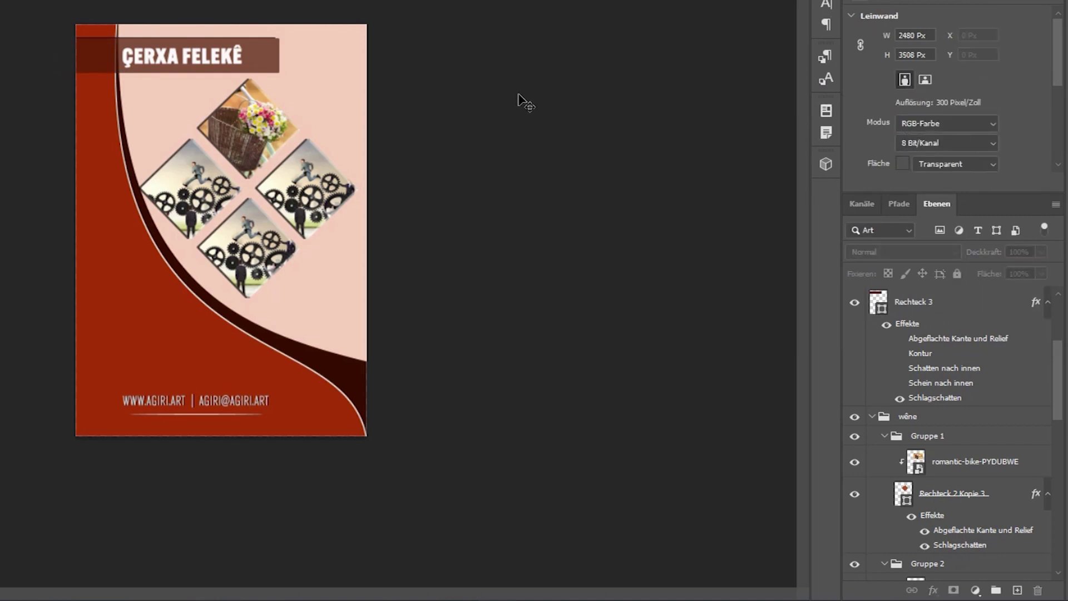
click(257, 55)
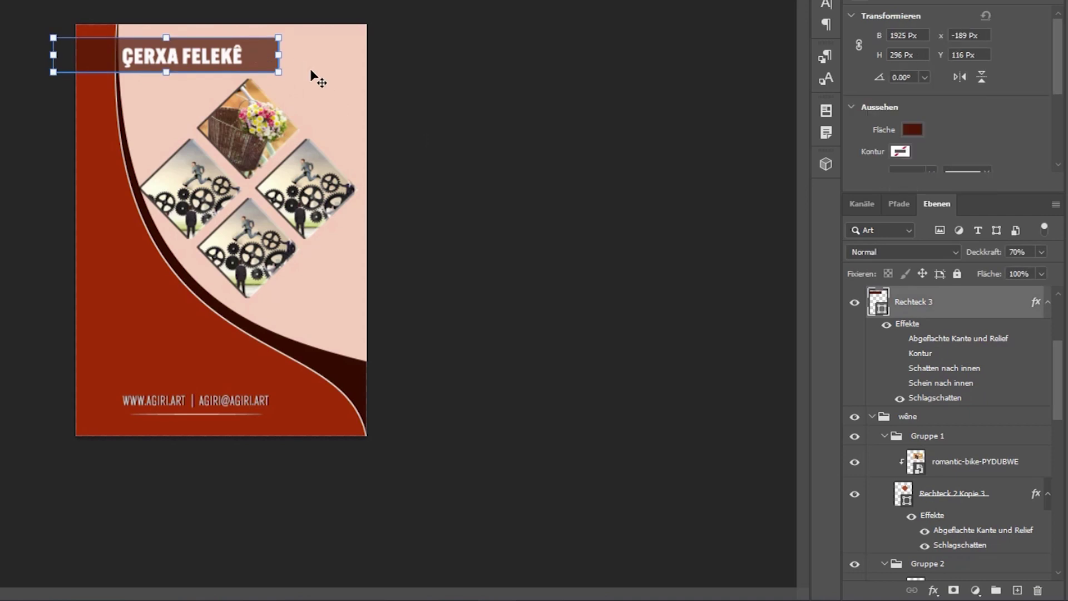
key(Delete)
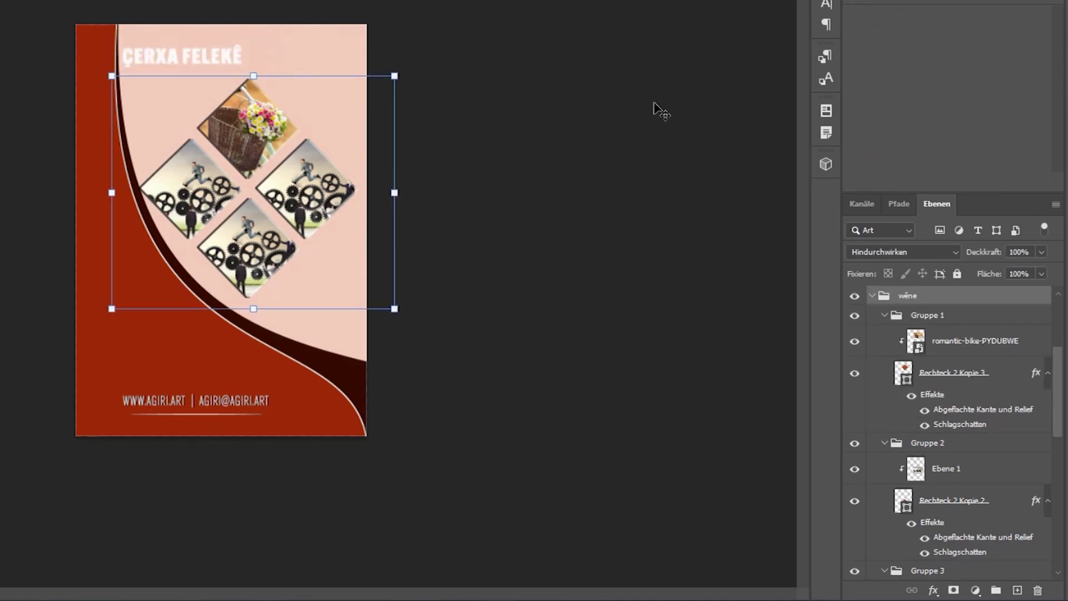
Nudge the title slightly right and up, and draw a thin 2064 × 21 px bar beneath it.
click(40, 45)
drag(196, 57, 211, 54)
click(477, 74)
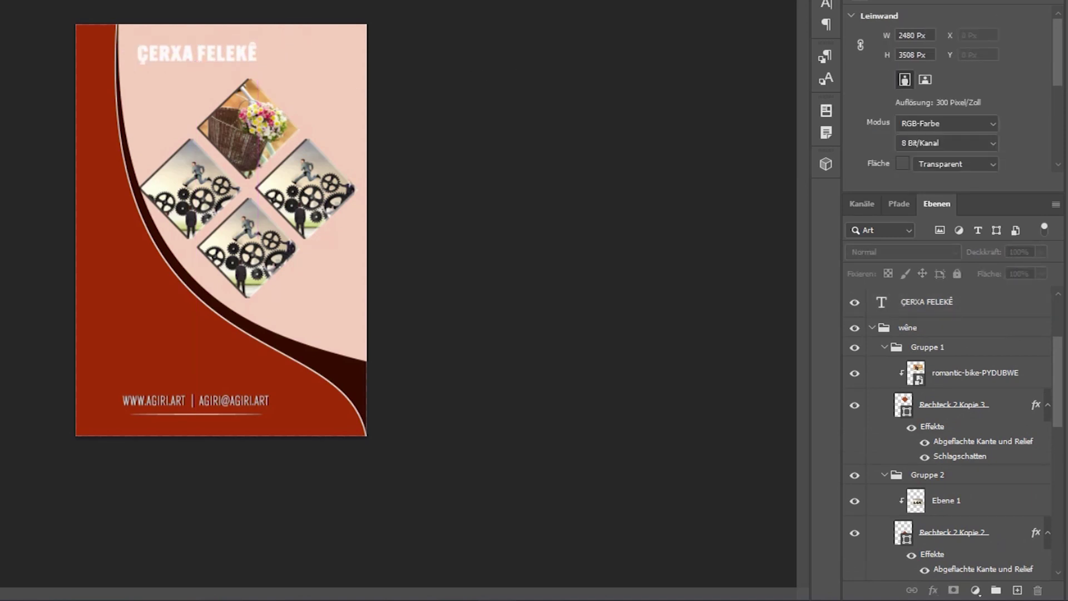
drag(379, 69, 149, 68)
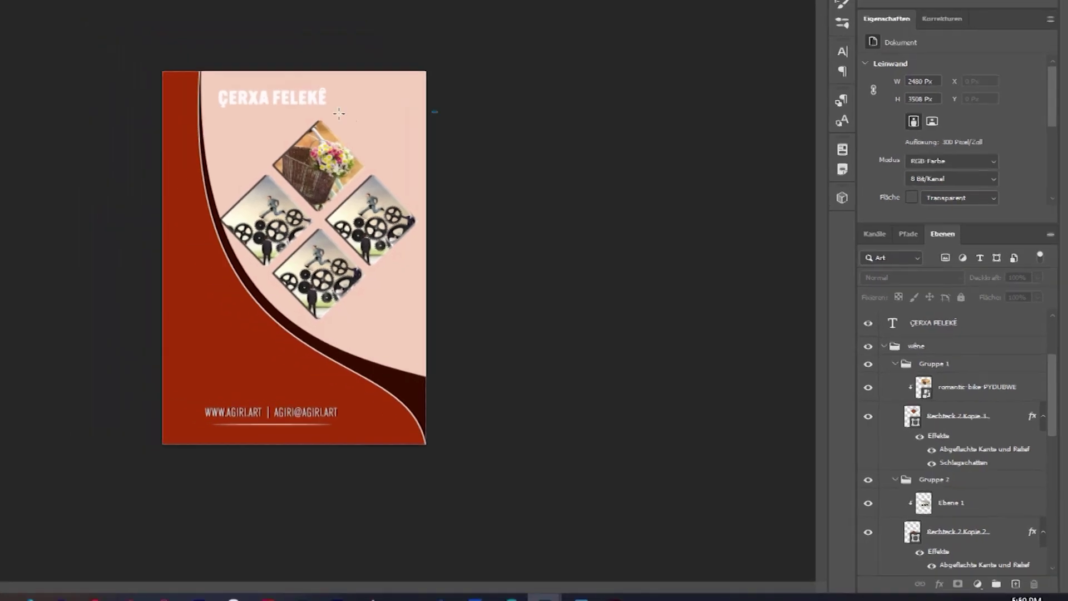
drag(387, 195, 383, 199)
Give the underline bar a dark brown fill with no stroke.
key(v)
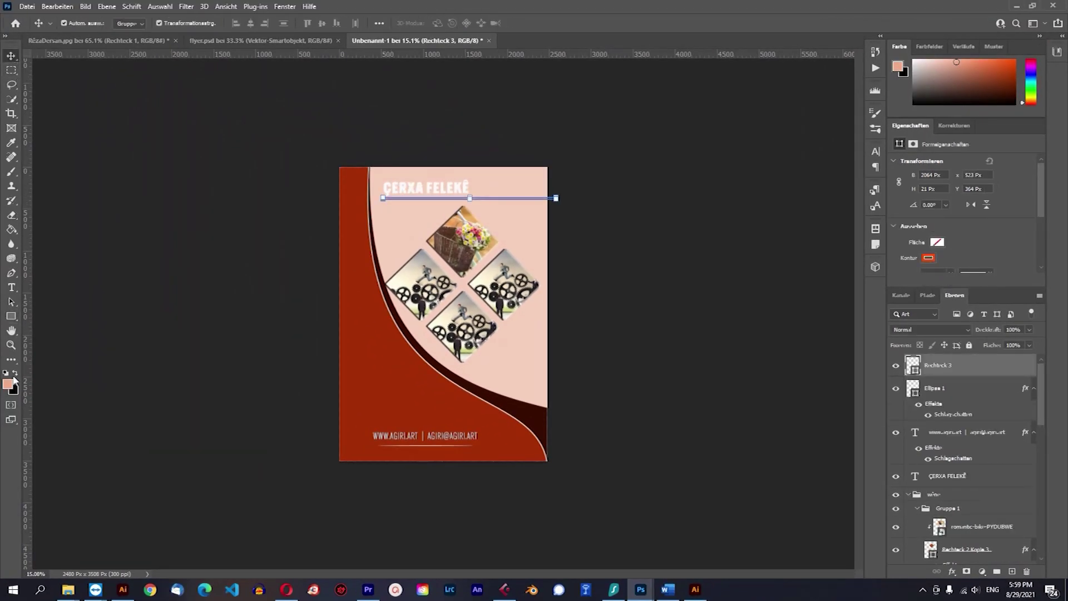
click(10, 317)
click(173, 23)
click(109, 45)
click(135, 24)
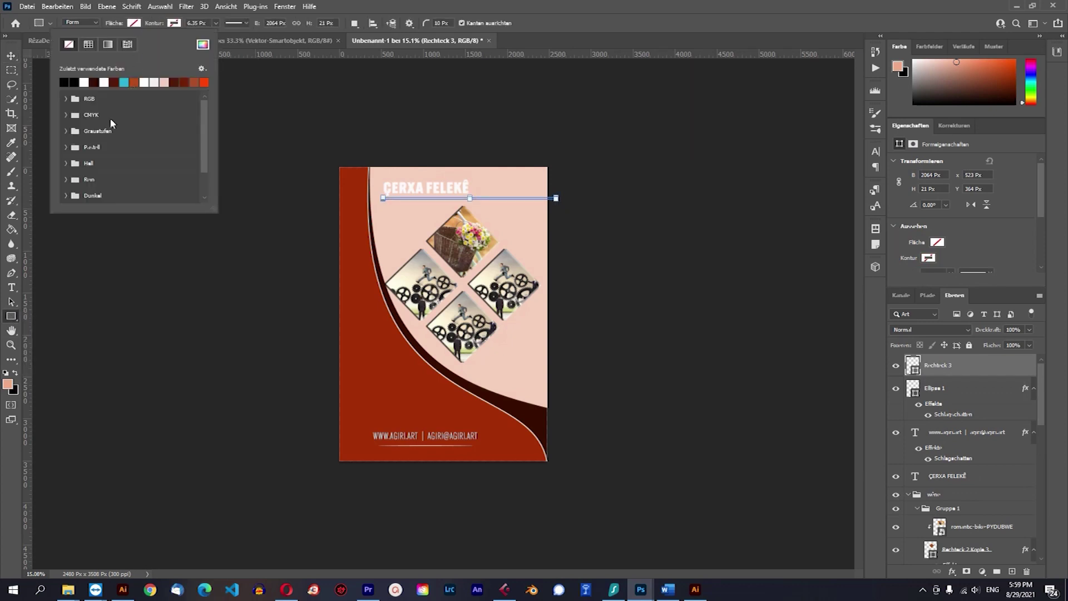
click(94, 82)
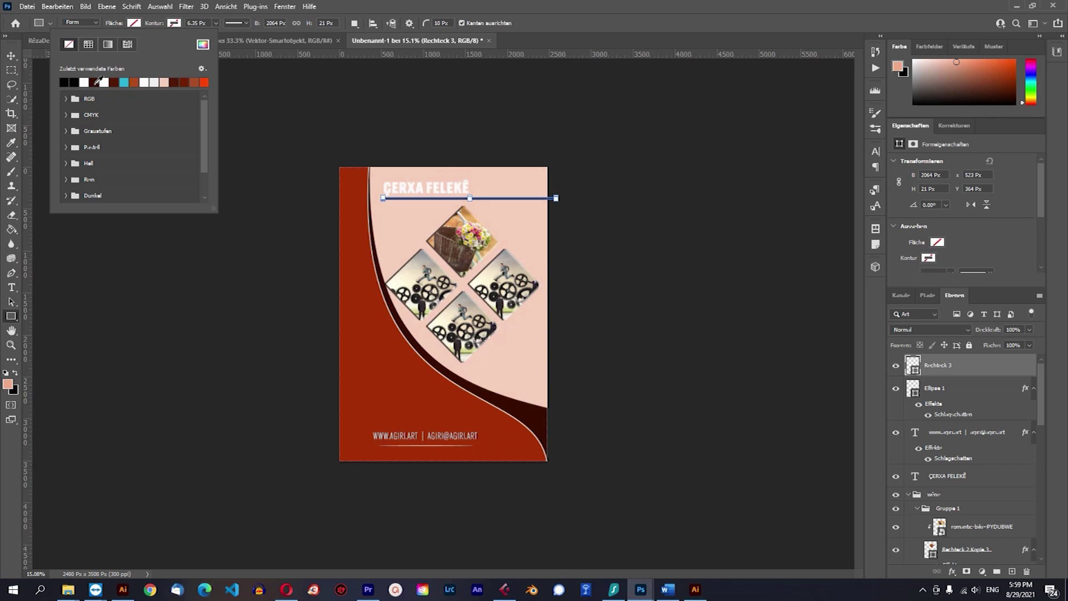
key(v)
click(635, 151)
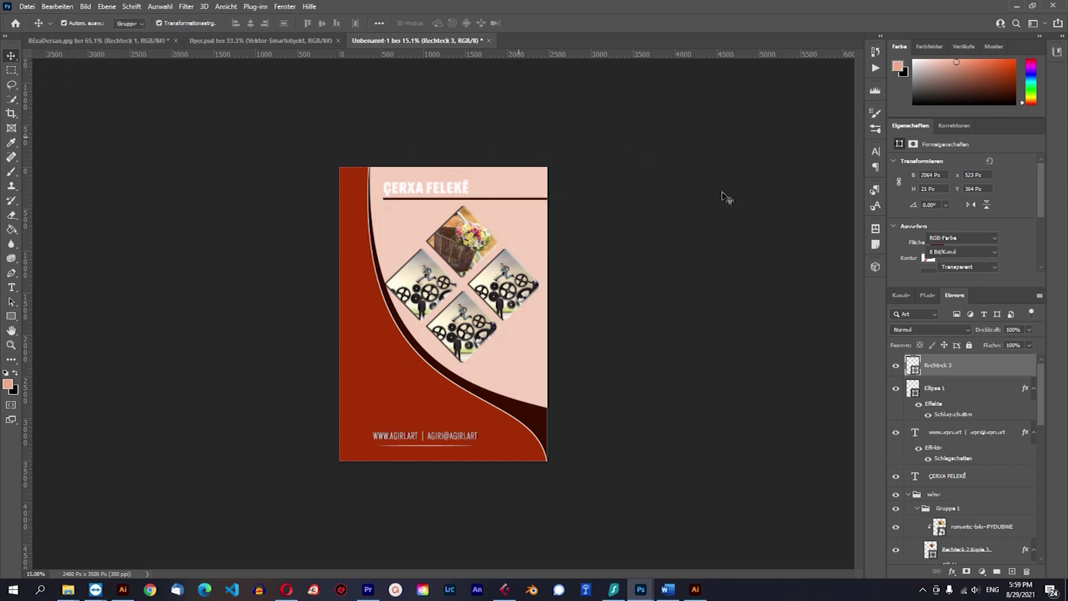
Recolour the ÇERXA FELEKÊ title text to the same dark brown.
click(445, 190)
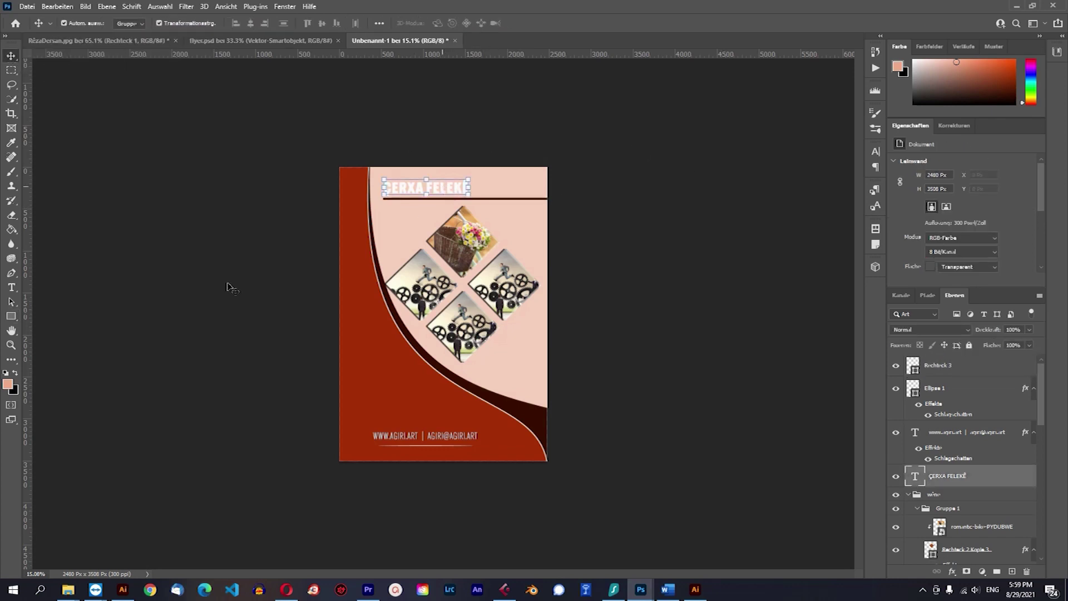
click(11, 287)
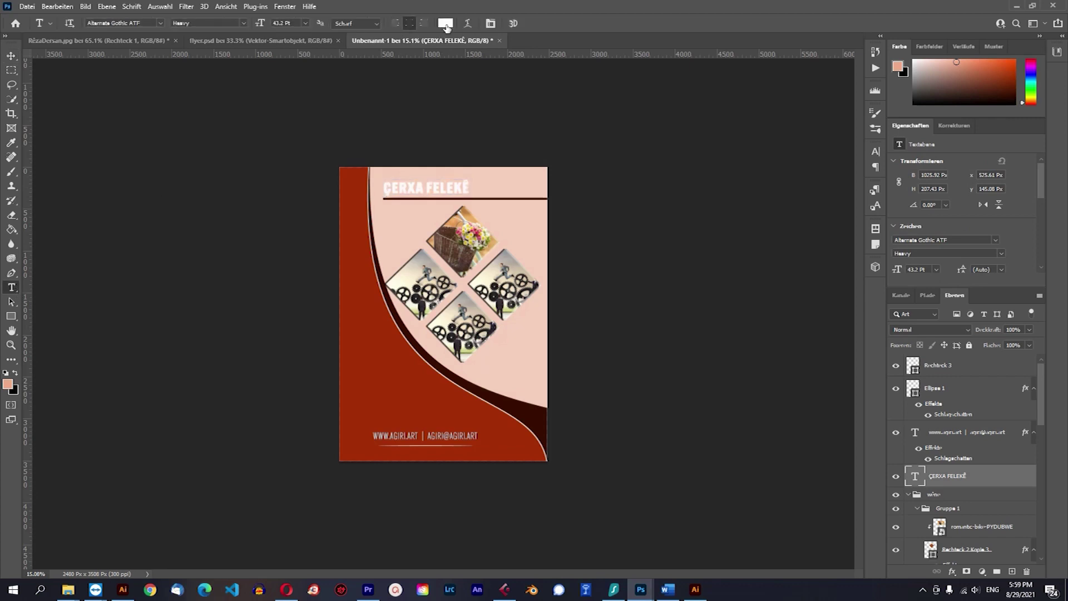
click(445, 23)
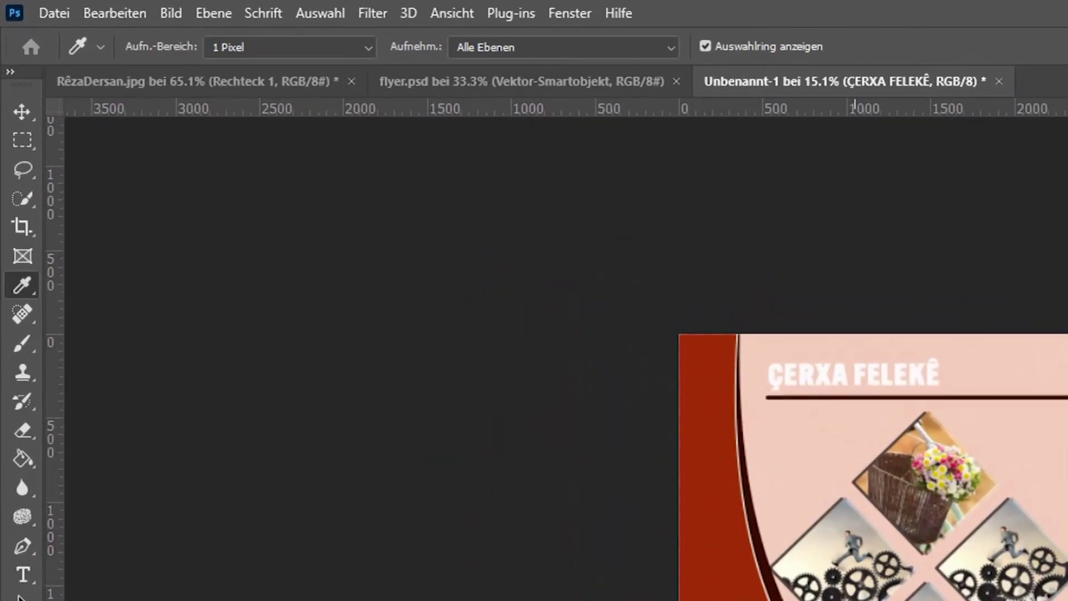
click(855, 397)
key(Return)
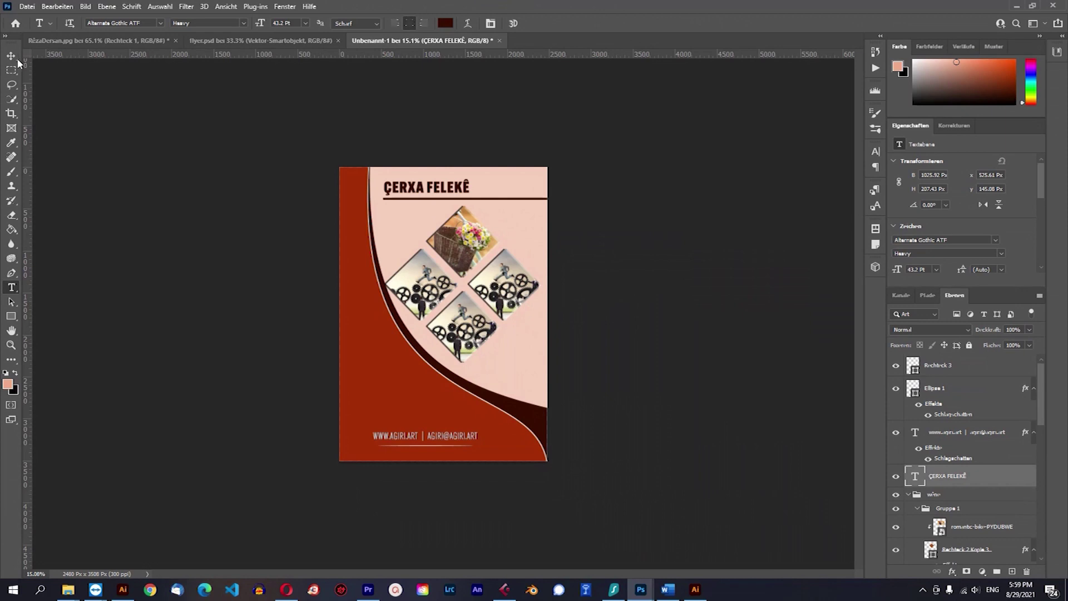
click(12, 57)
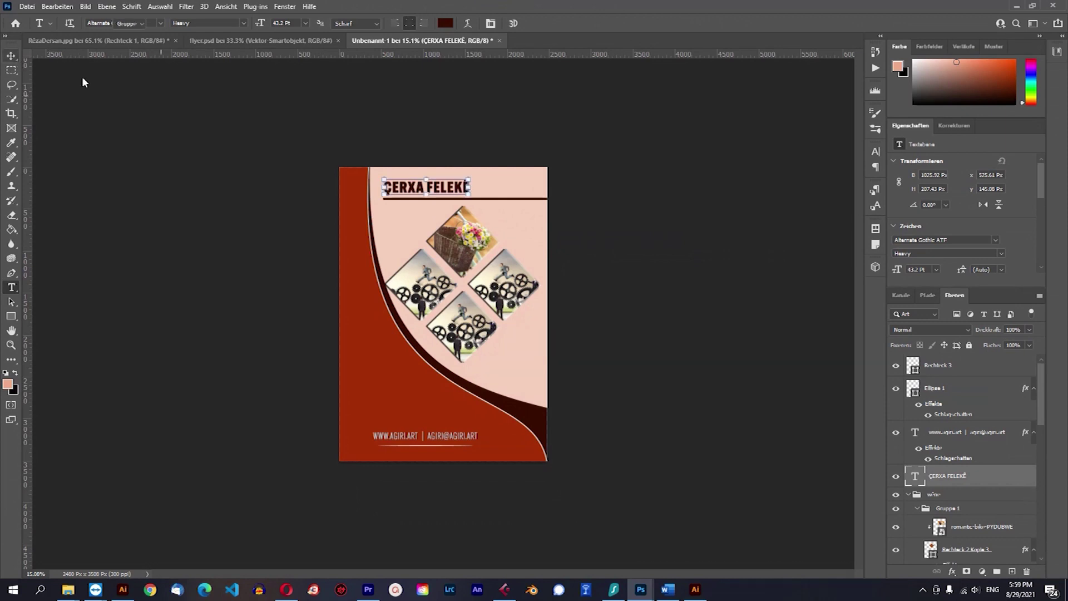
click(628, 177)
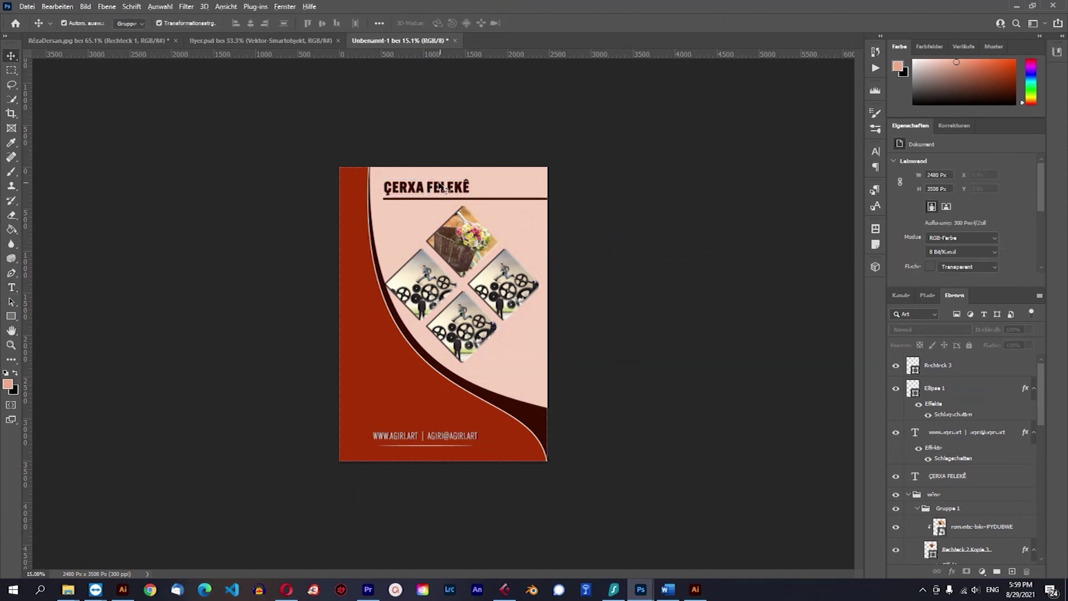
scroll(651, 289, up, 1)
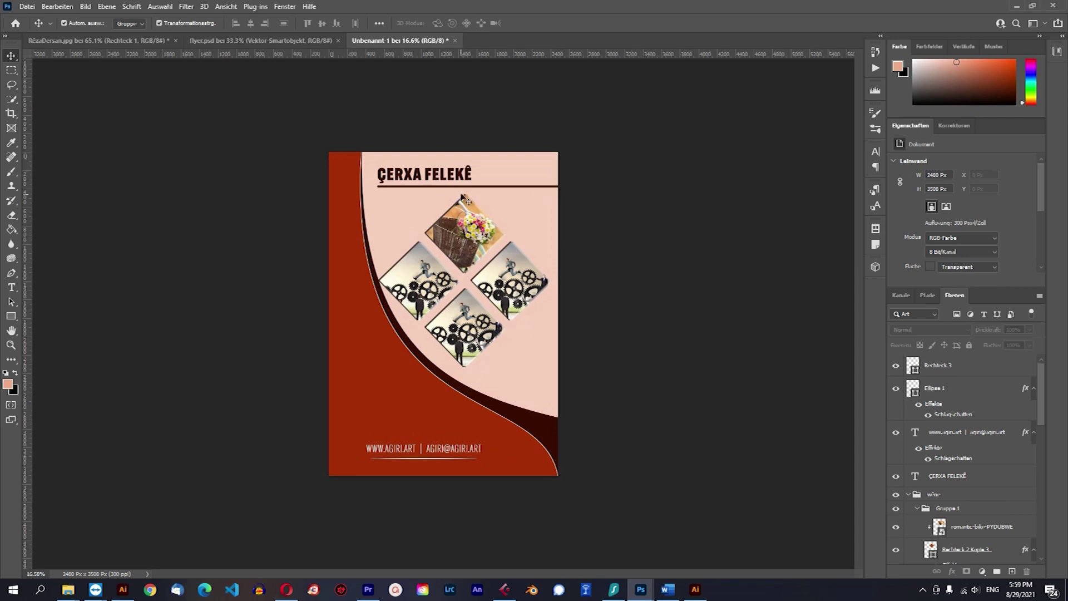
scroll(437, 164, up, 3)
scroll(449, 124, up, 2)
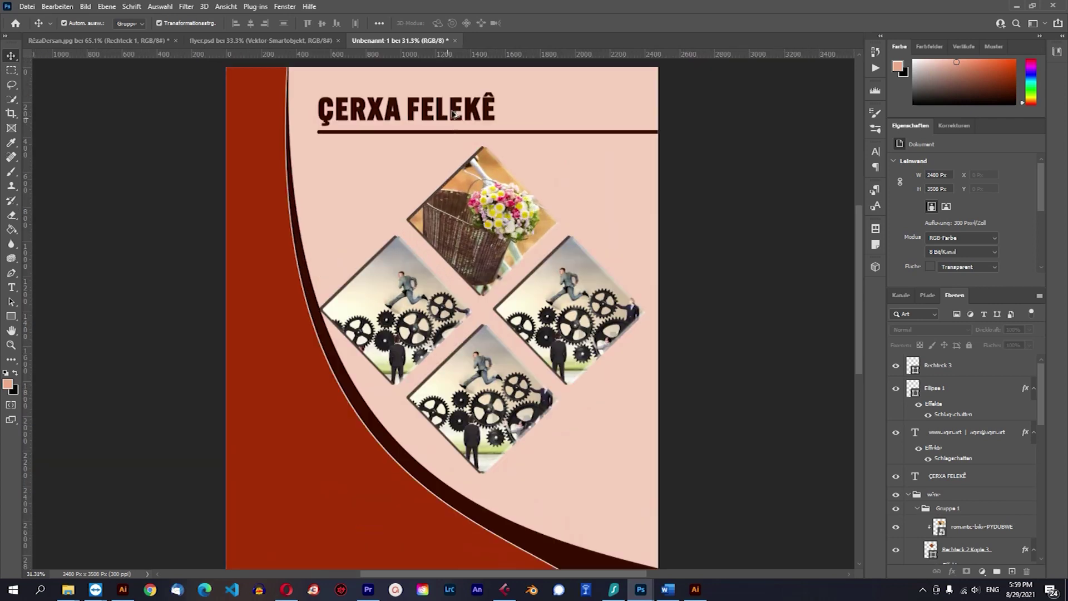
scroll(640, 184, down, 5)
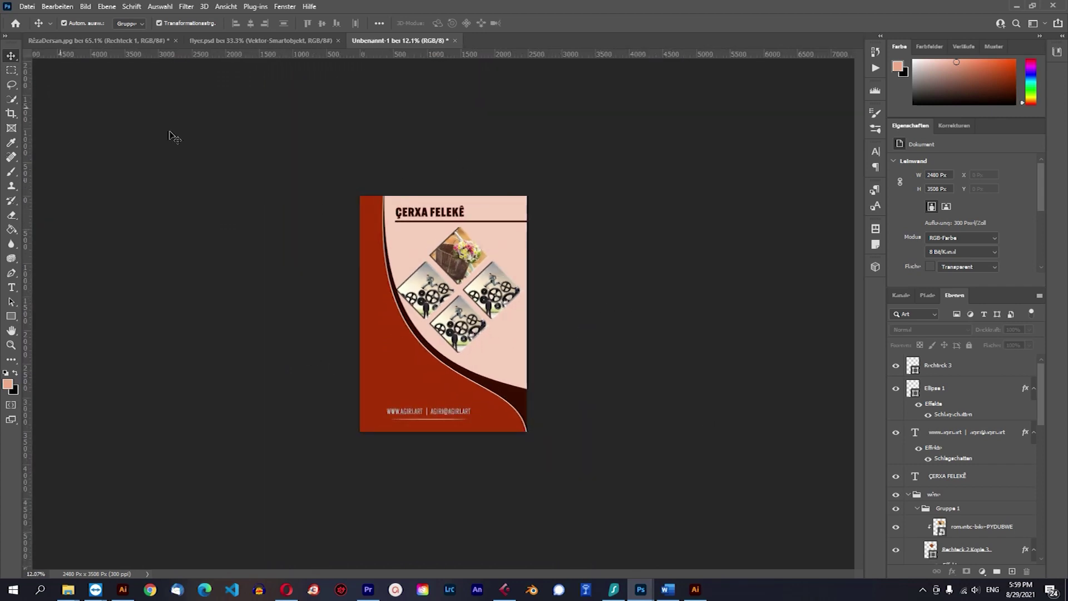
Save a JPEG copy of the flyer named Unbenannt-1.jpg to the Desktop.
click(27, 7)
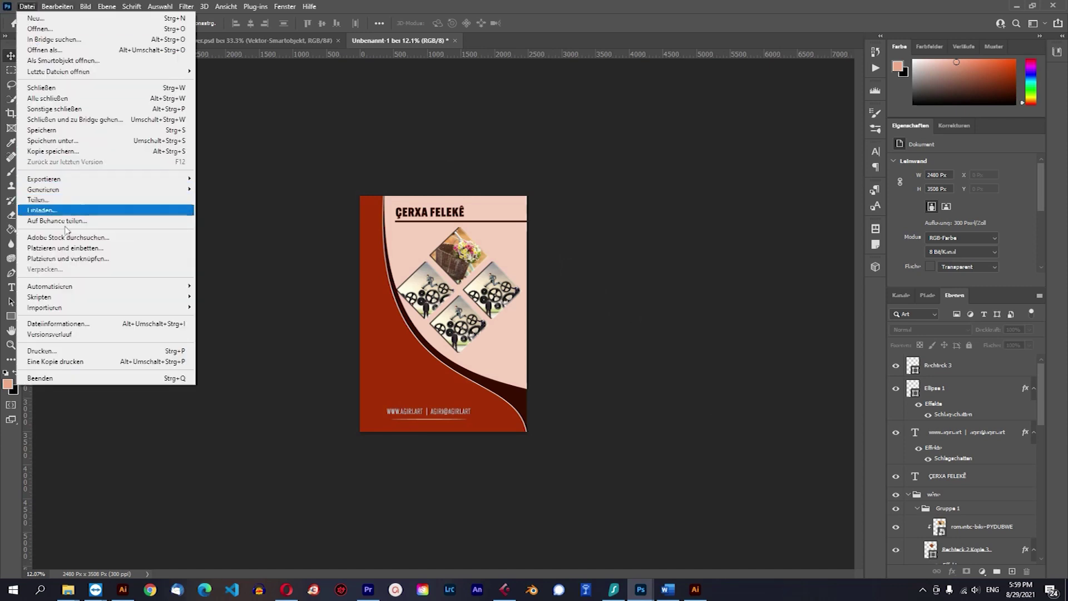
click(61, 156)
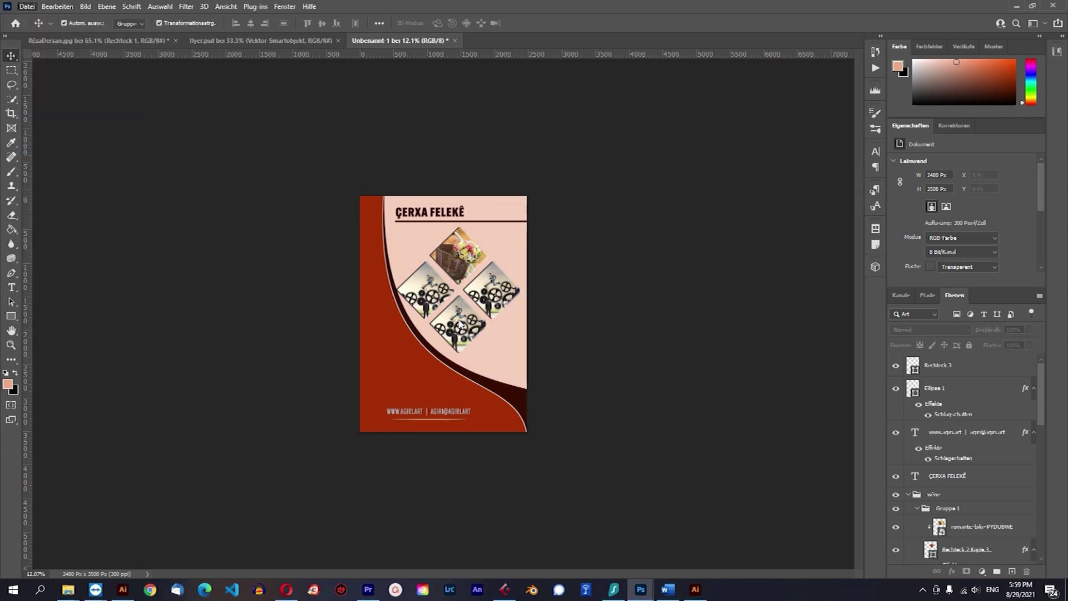
click(139, 259)
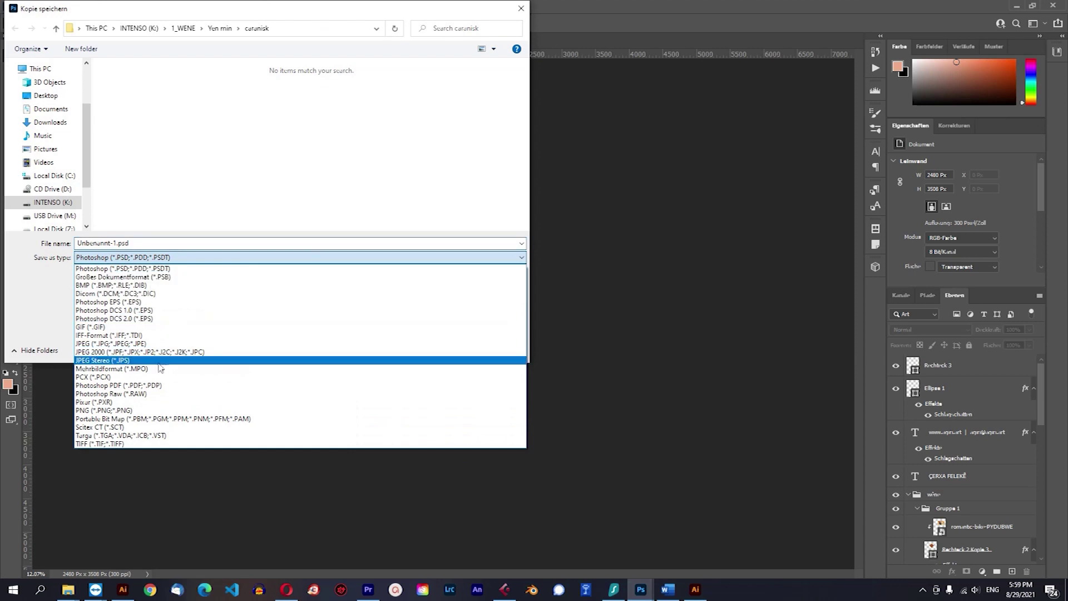
click(139, 341)
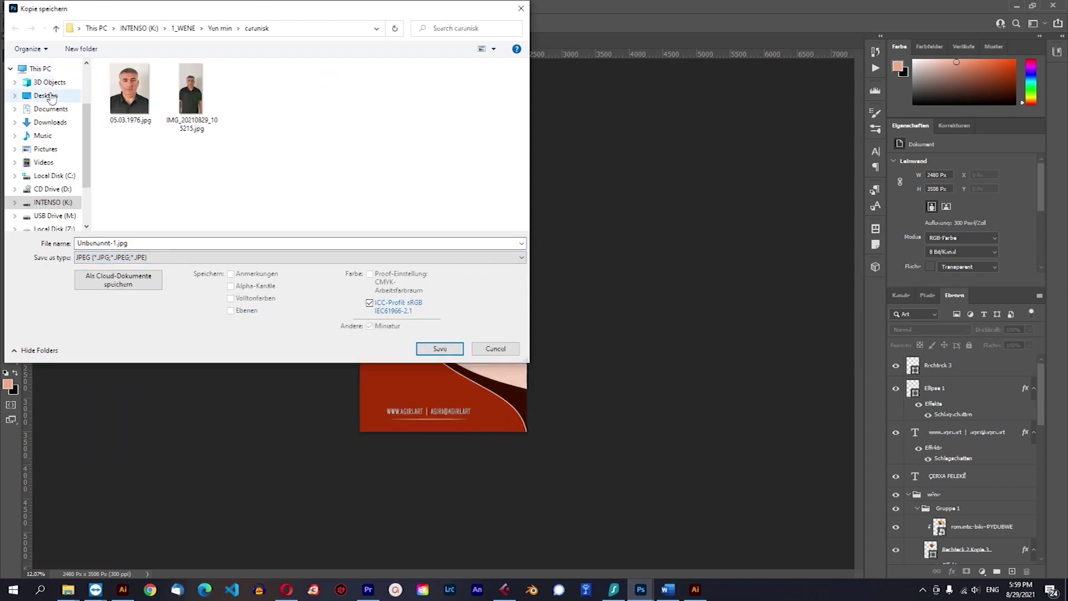
click(47, 95)
click(443, 349)
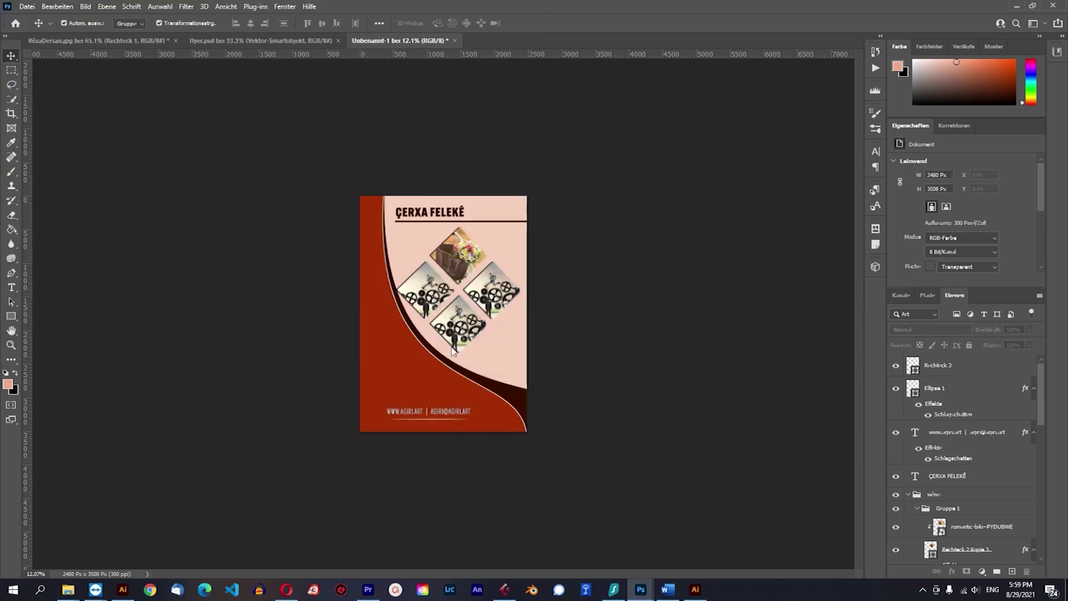
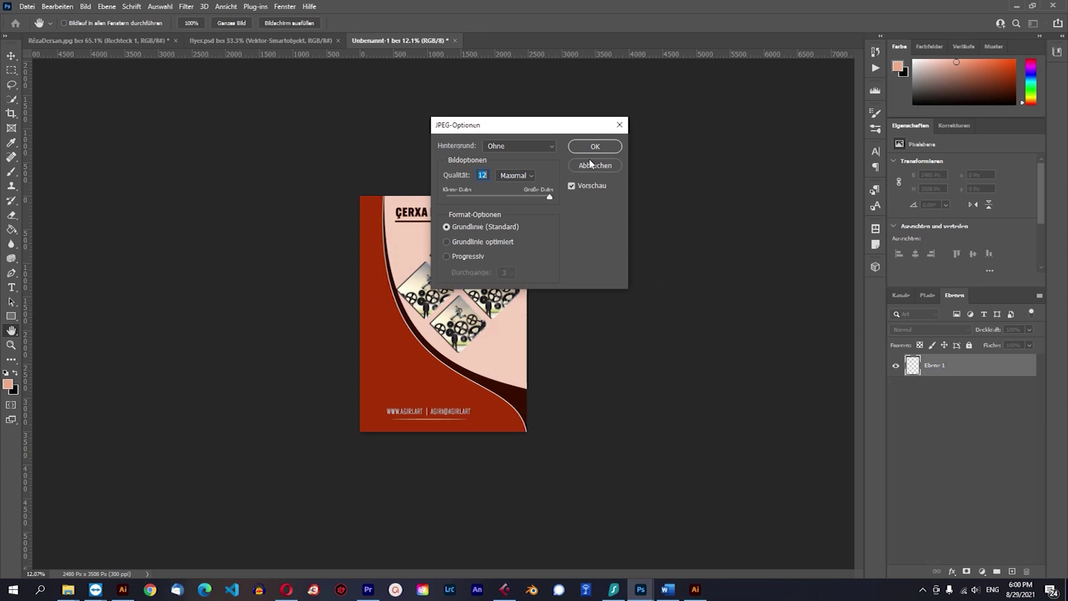
Confirm the JPEG at quality 12 (Maximal), then minimize Photoshop and close Explorer to show the desktop.
click(595, 147)
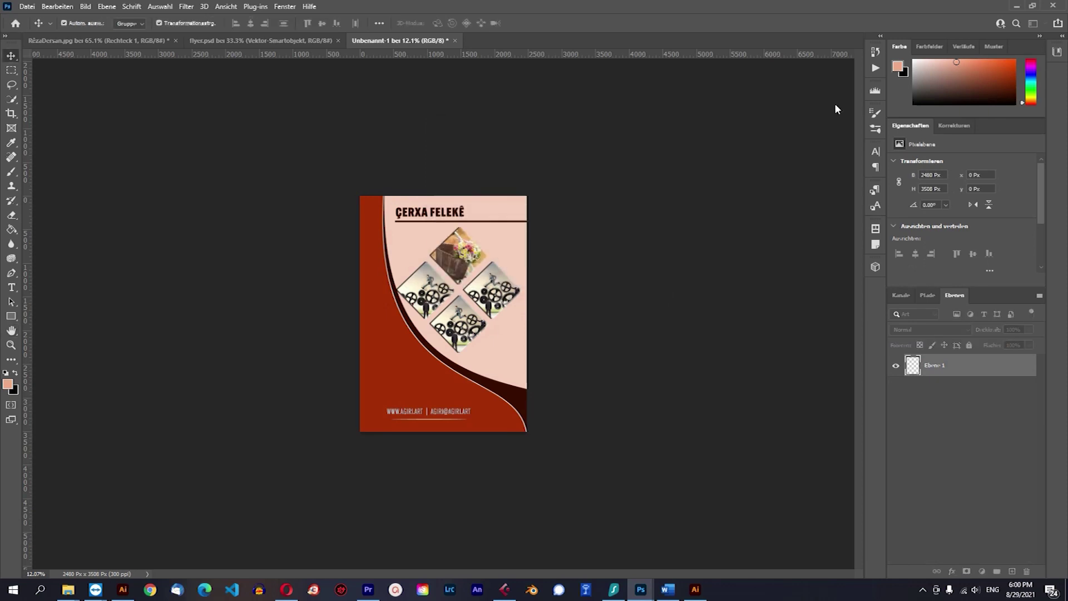
click(1019, 6)
click(1002, 5)
click(600, 65)
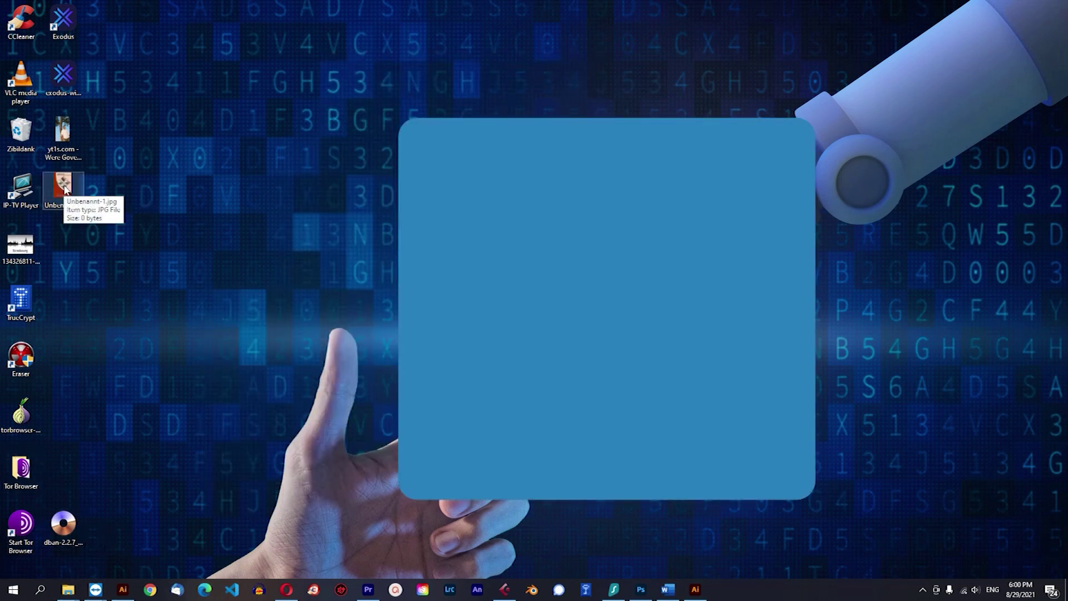
double_click(63, 187)
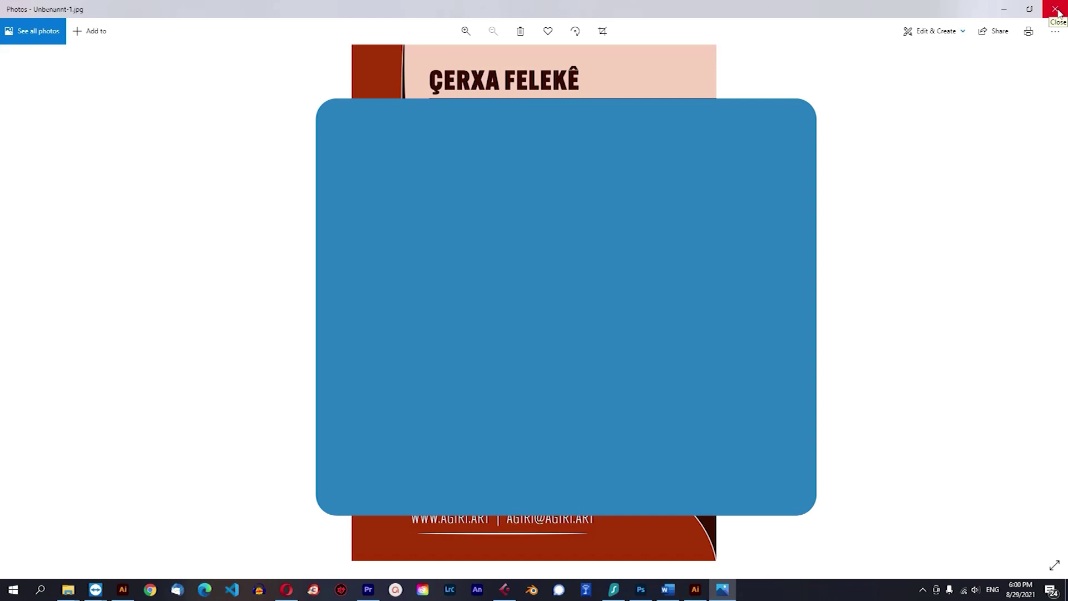
click(1057, 10)
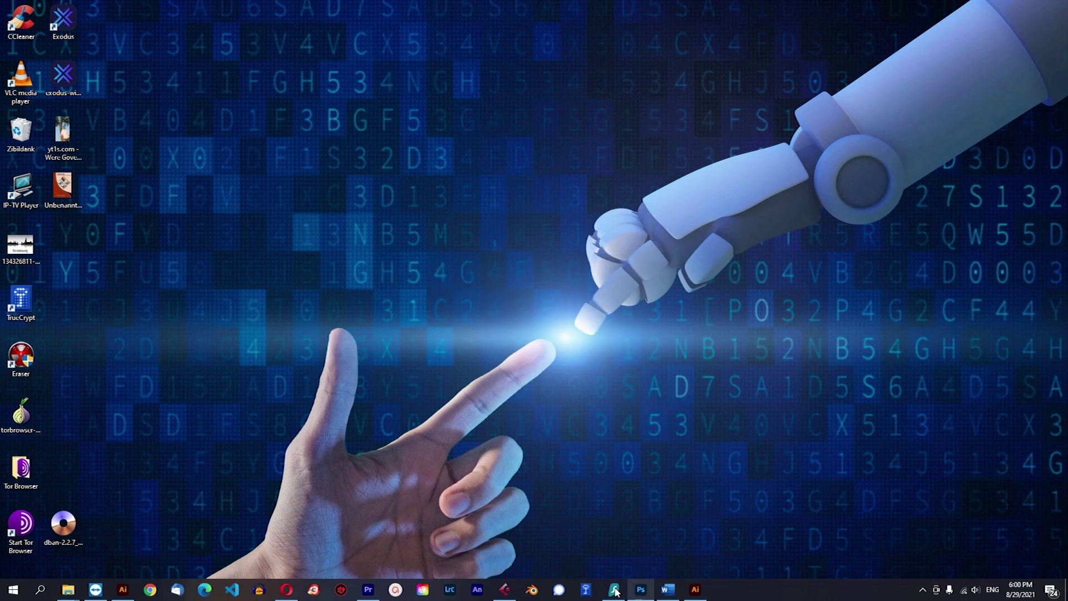
Create a new blank A4 document at 300 ppi.
click(646, 589)
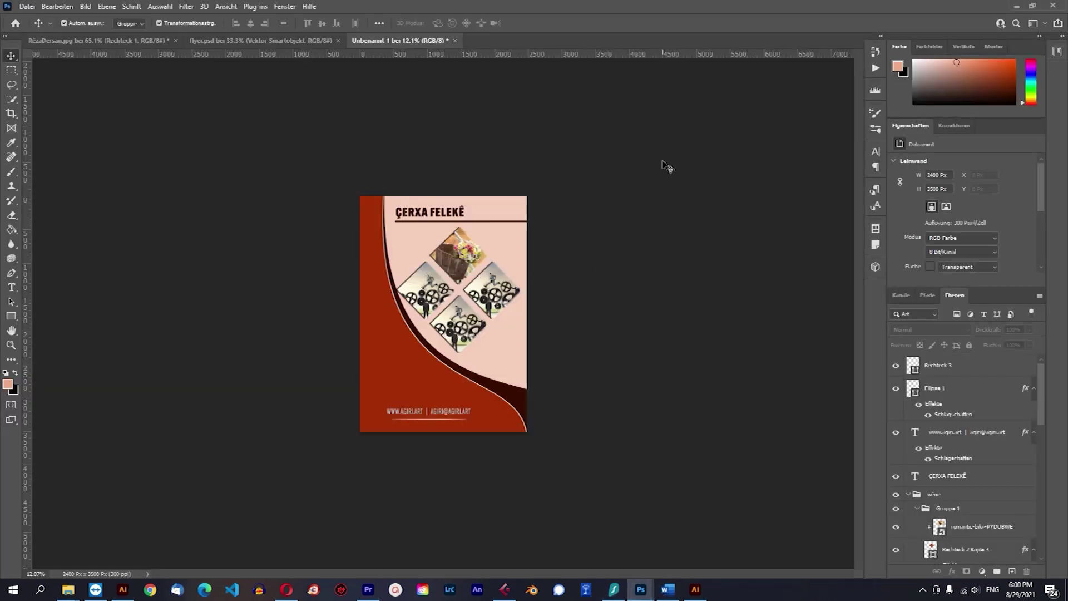
click(29, 9)
click(42, 20)
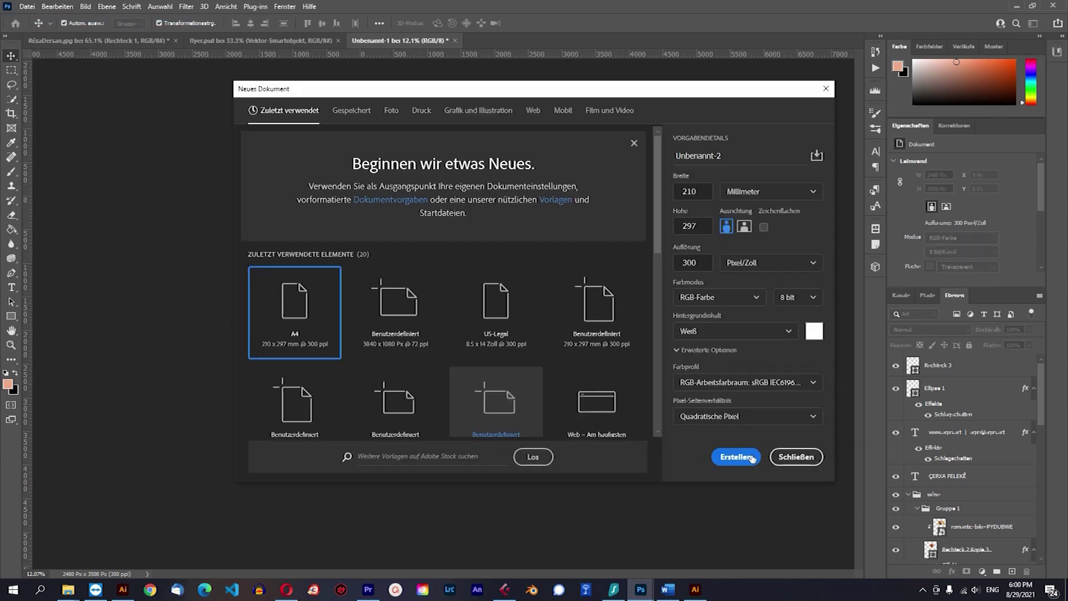
click(743, 457)
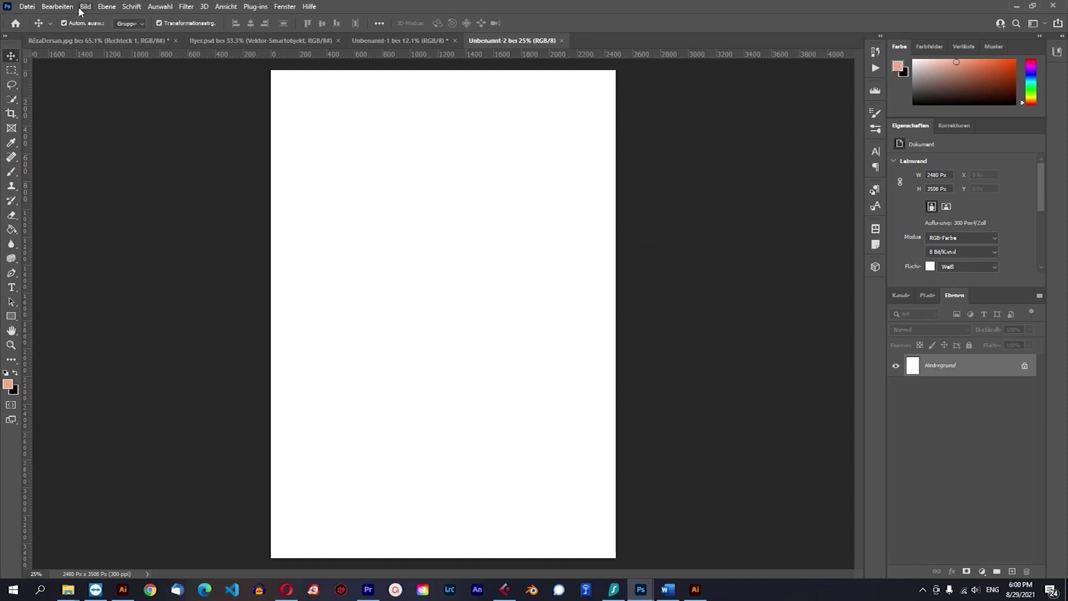
Rotate the canvas 90° counter-clockwise to landscape, 3508 × 2480 px.
click(85, 7)
mouse_move(143, 114)
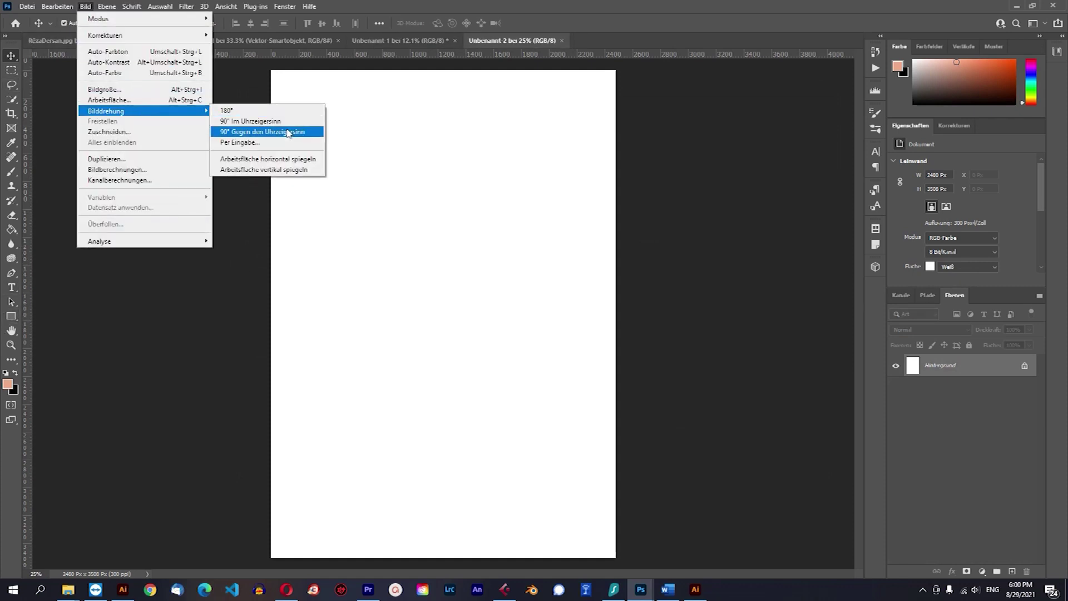
click(288, 132)
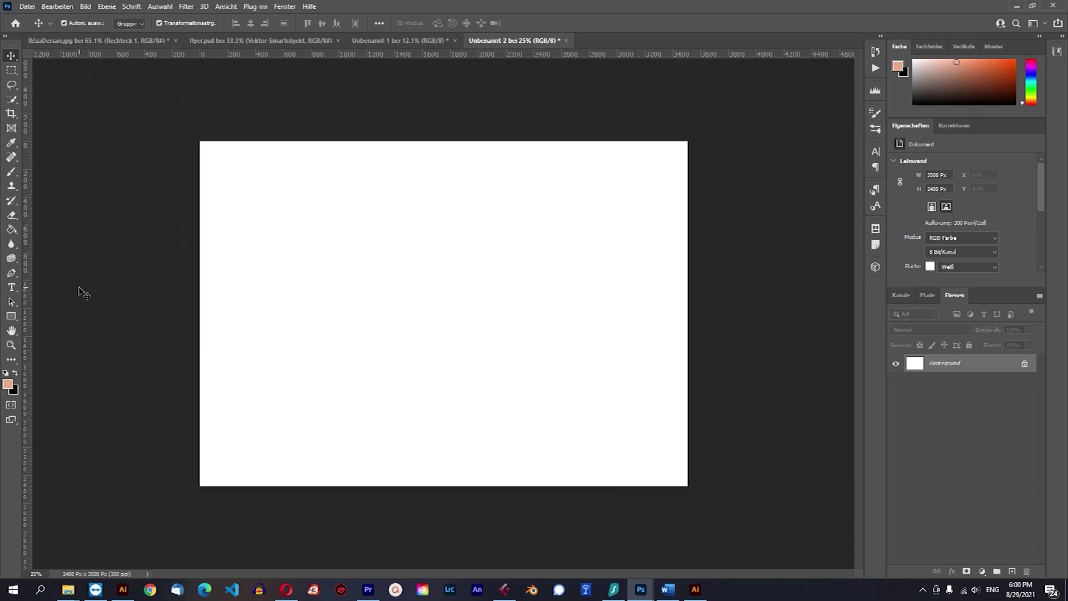
click(11, 287)
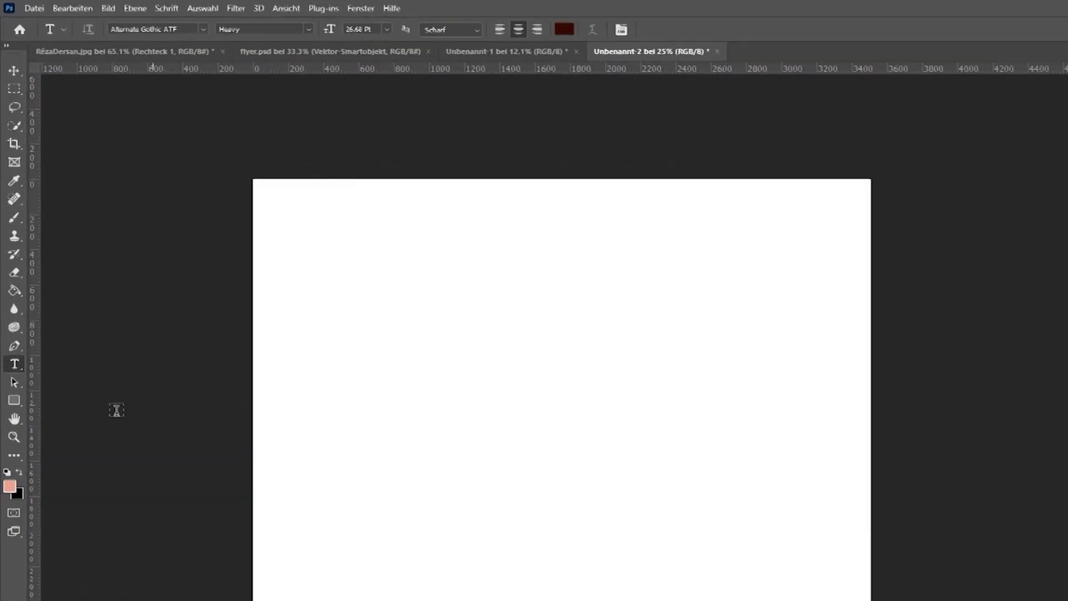
Add a Solid Color fill layer in blue #556bf1 over the whole canvas.
click(14, 70)
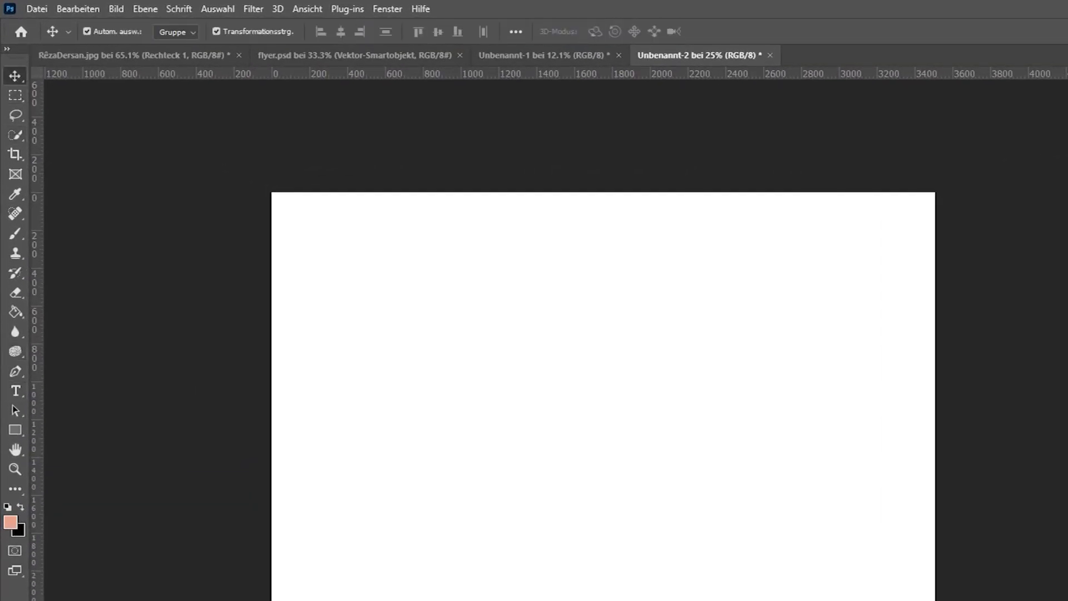
click(1067, 484)
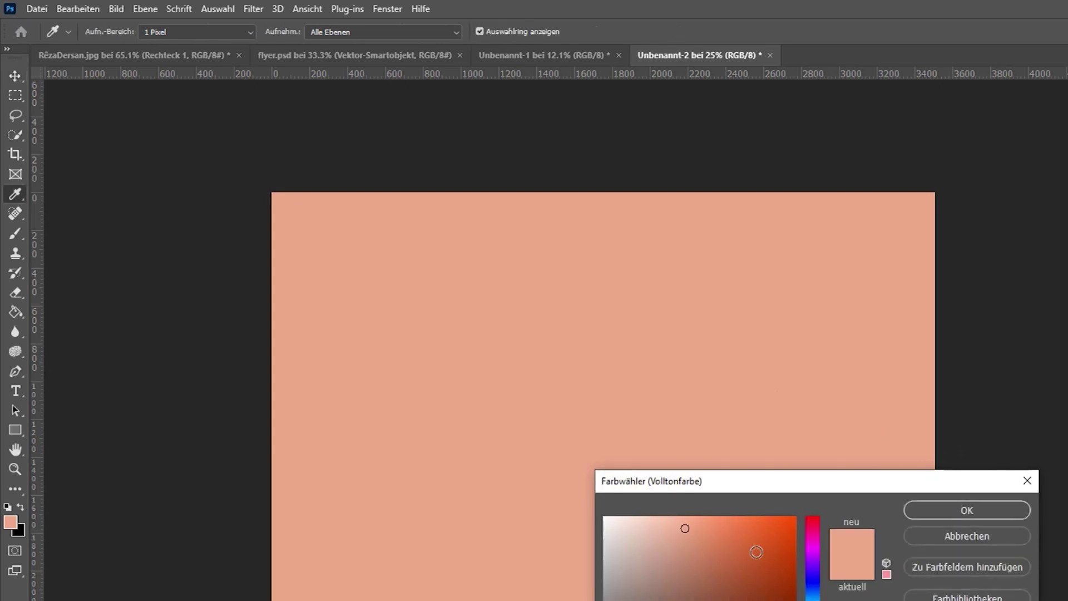
click(814, 592)
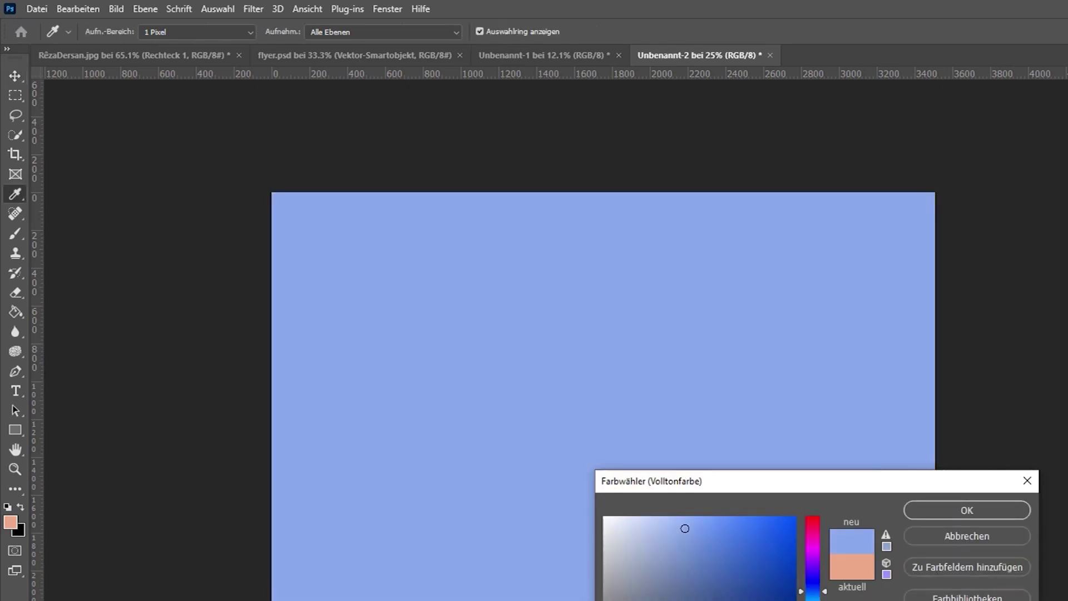
click(699, 521)
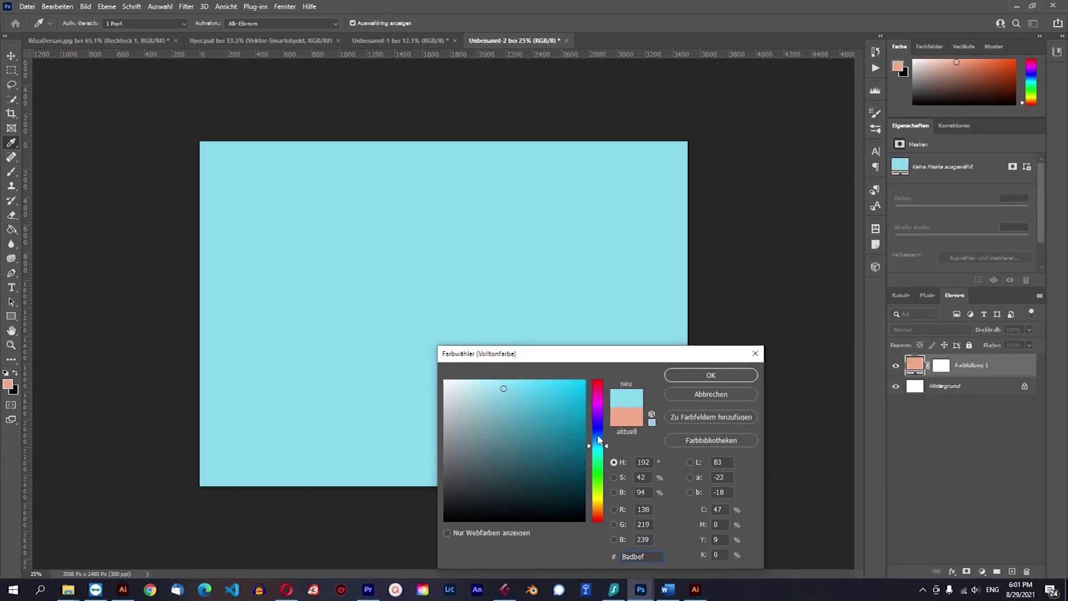
click(599, 436)
click(599, 429)
click(573, 396)
click(550, 390)
click(529, 386)
click(544, 388)
click(536, 387)
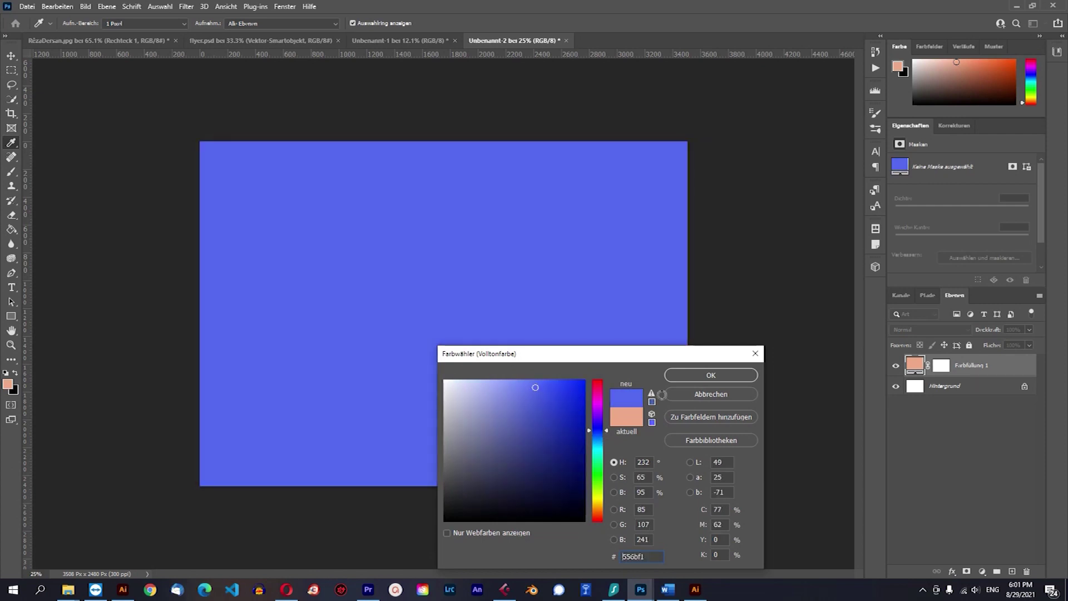
click(711, 375)
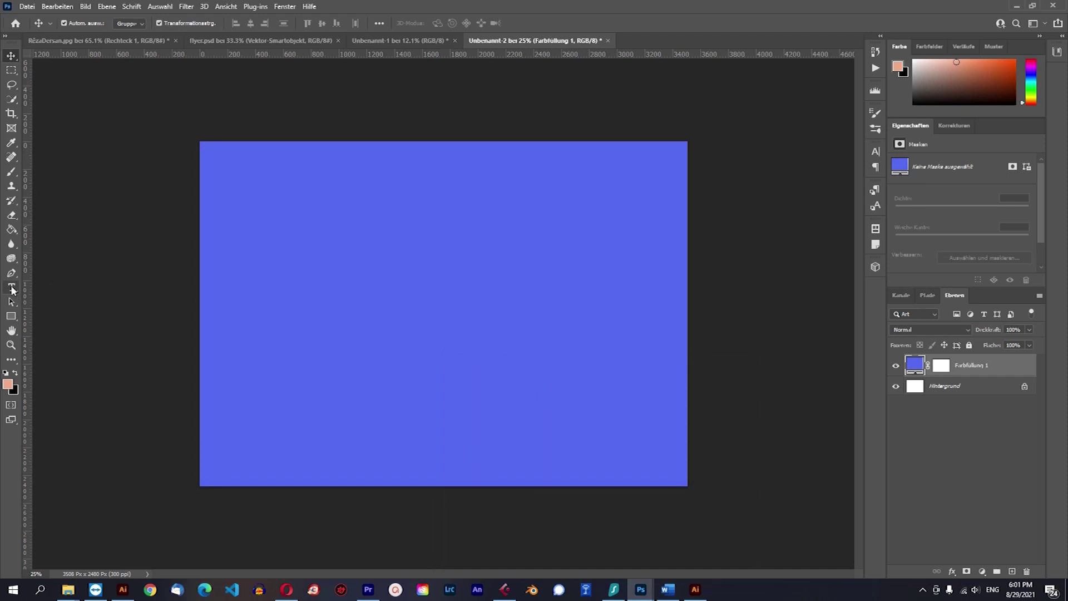
click(11, 287)
Type the heading 'ZAROKÊN ROJ Û AGIR', breaking it onto two lines before ROJ.
click(252, 302)
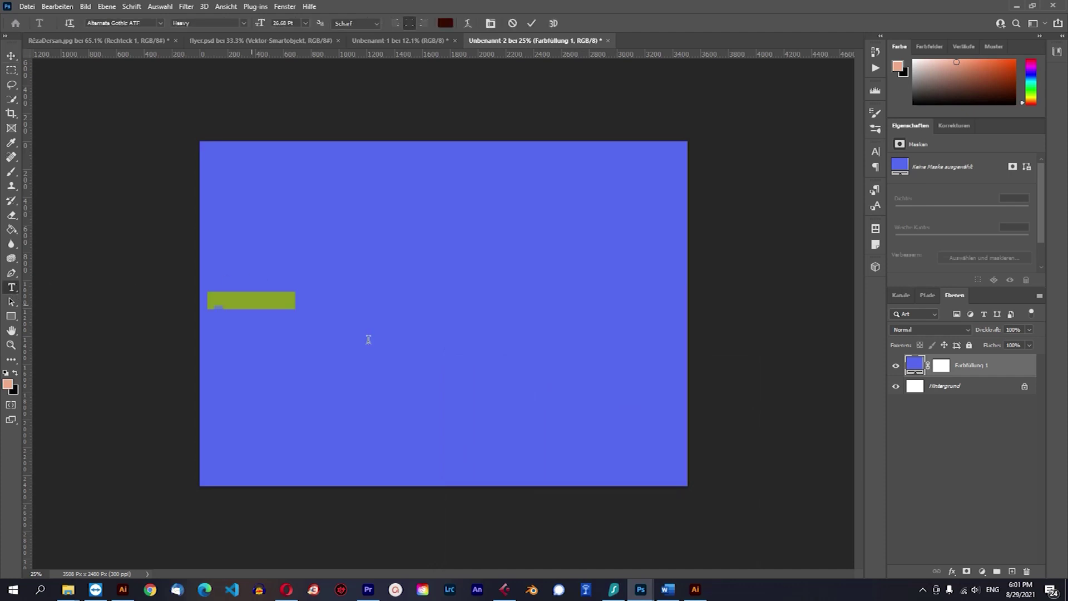
key(BackSpace)
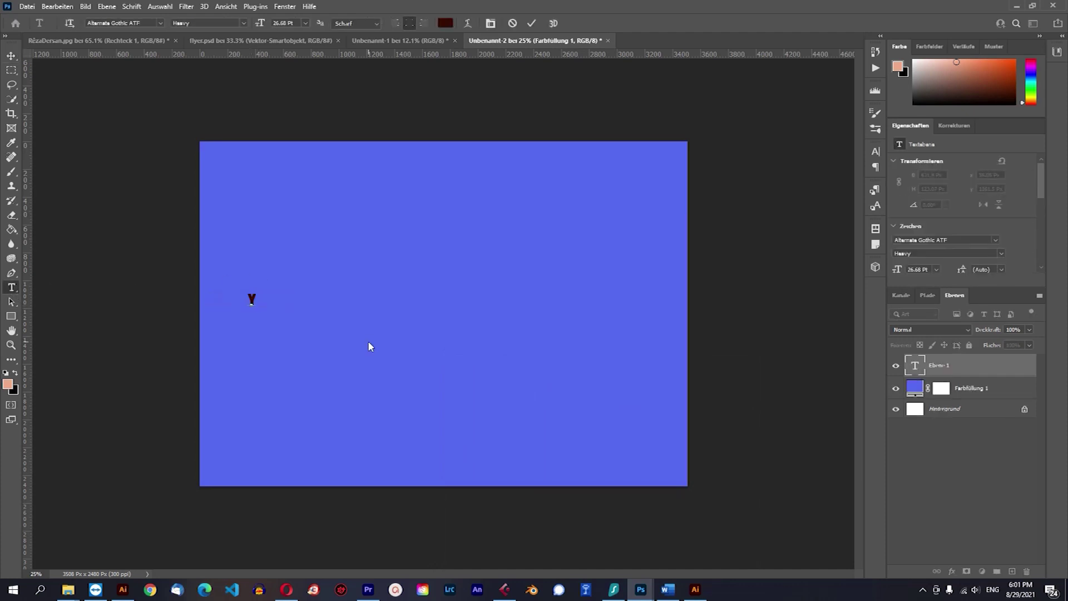
text(ZAROKÊN ROJ Û AGIR)
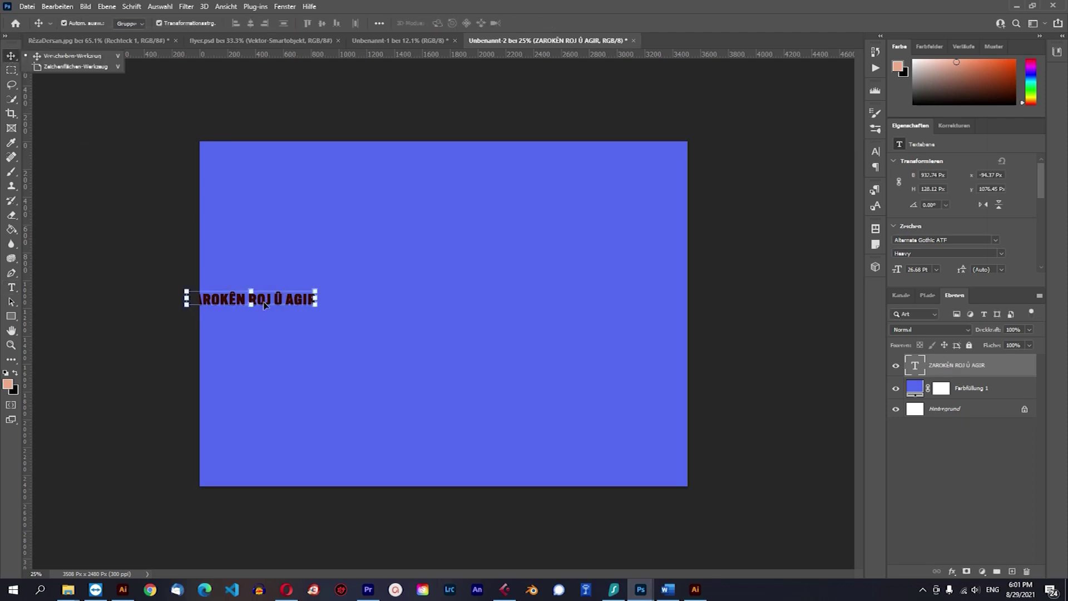
click(12, 289)
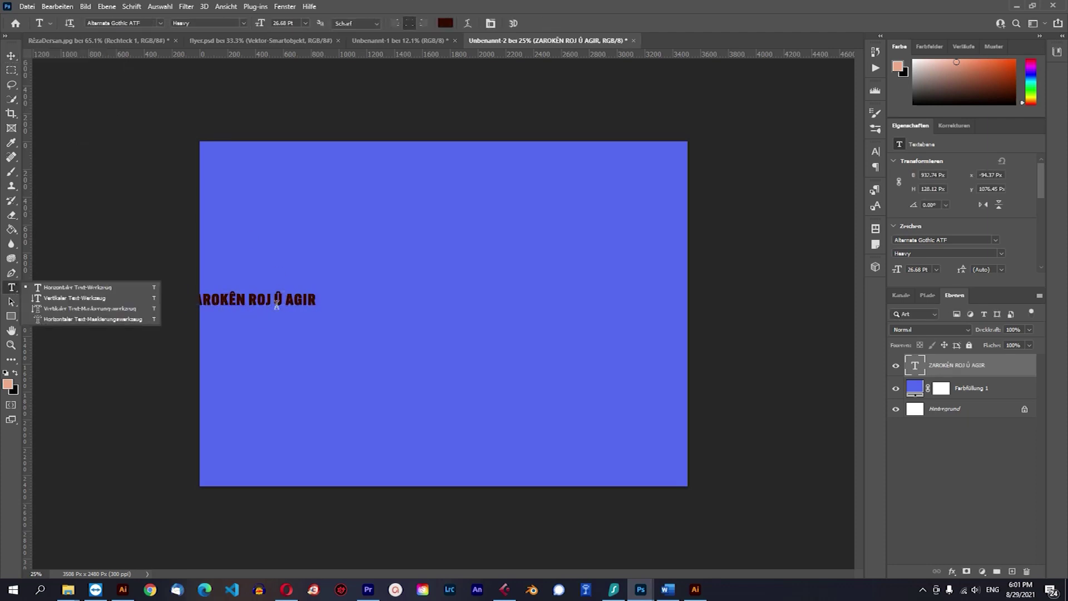
click(253, 297)
click(260, 298)
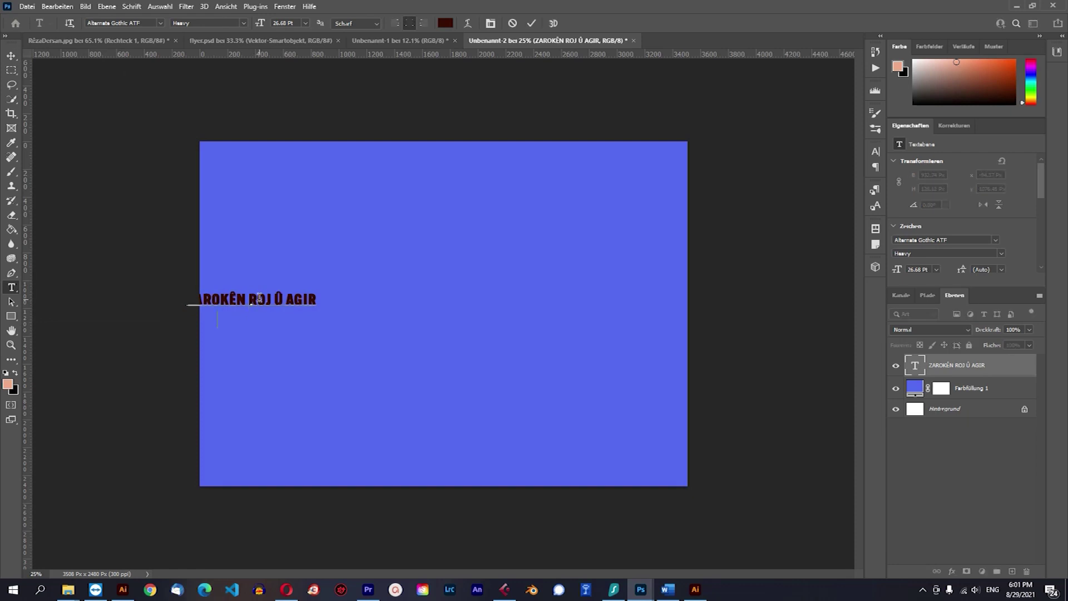
key(Return)
click(12, 55)
Enlarge the heading to about 339% and centre it on the canvas.
drag(266, 310, 445, 303)
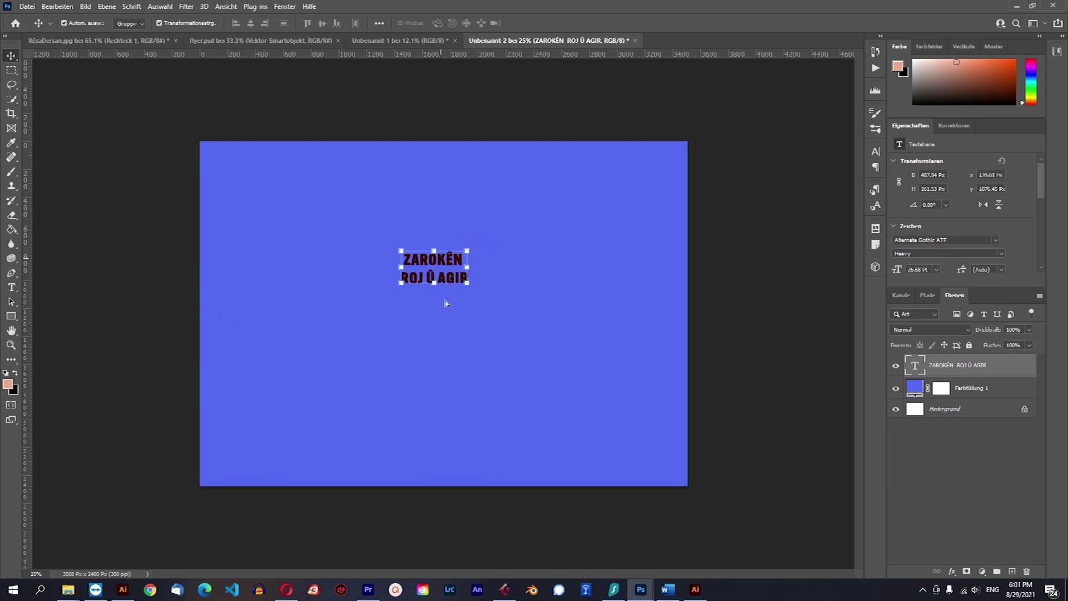
click(12, 289)
click(11, 56)
drag(467, 284, 470, 289)
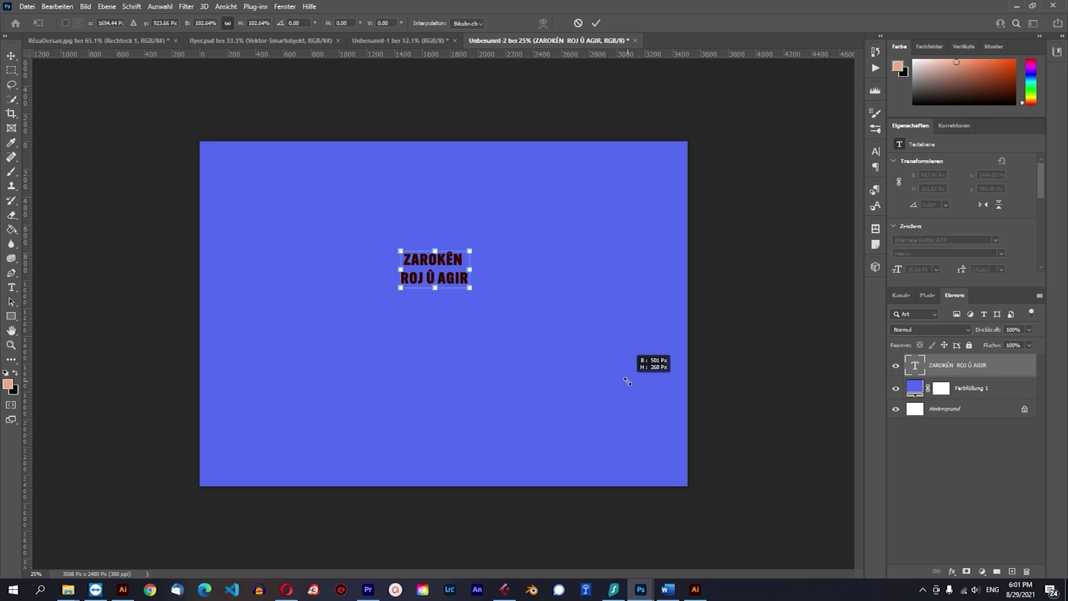
drag(627, 382, 629, 376)
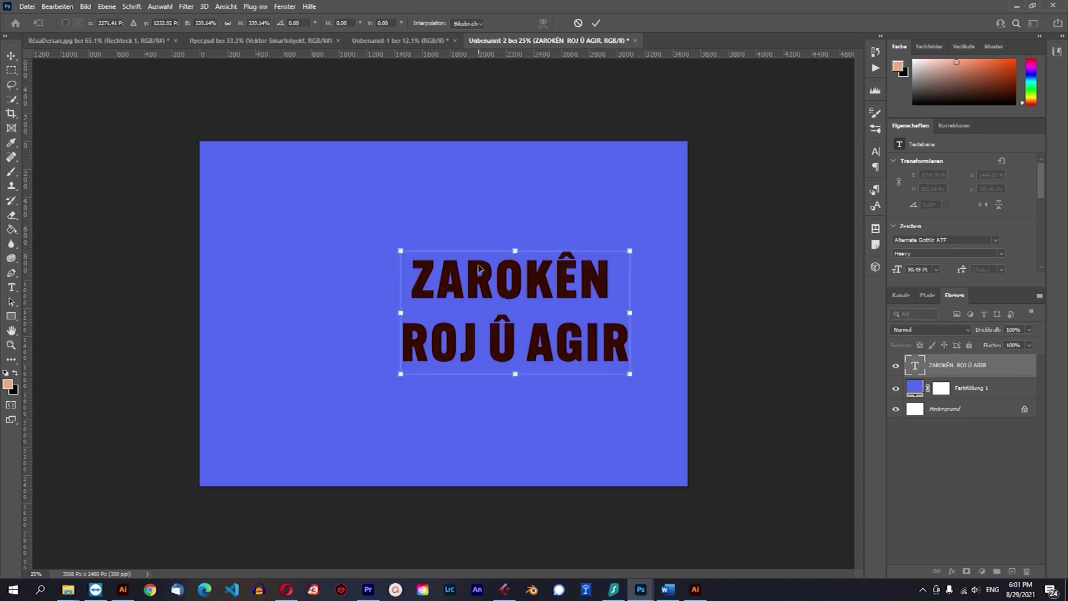
drag(397, 254, 12, 61)
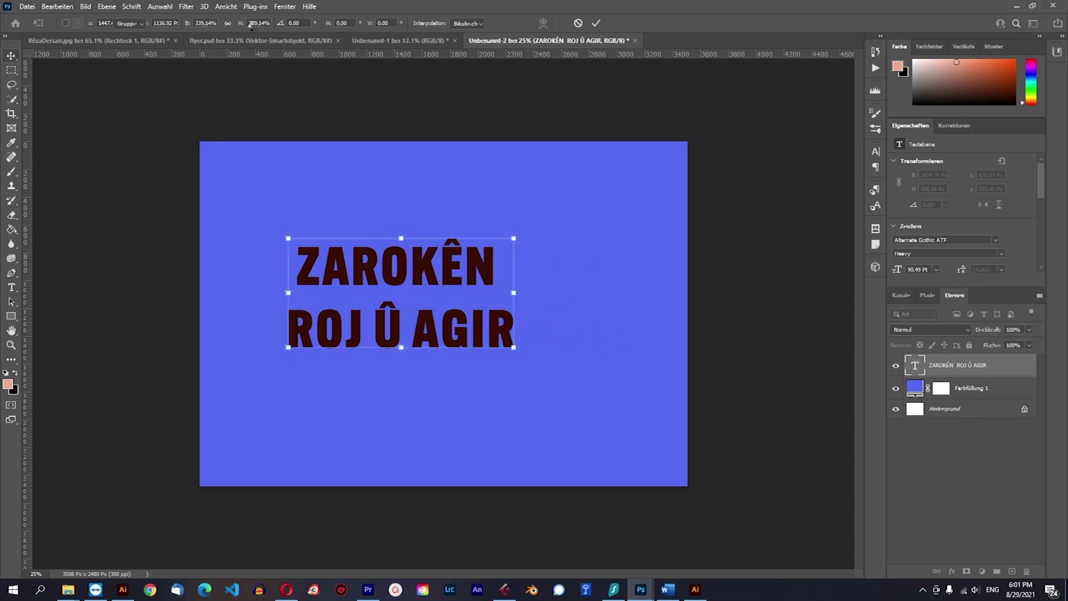
drag(429, 263, 455, 265)
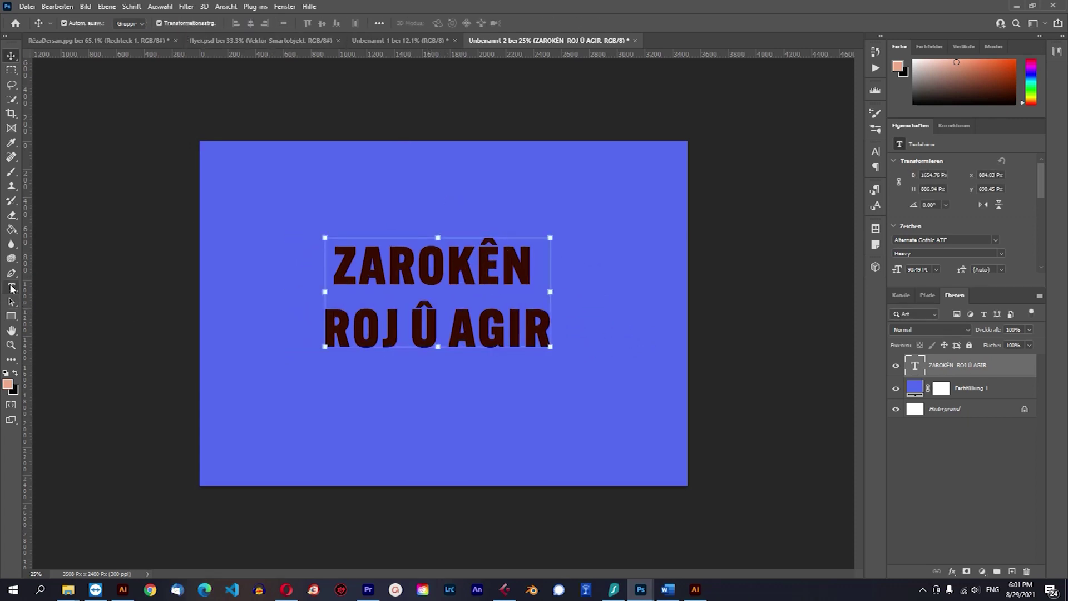
click(11, 287)
Warp the heading with the Arc (Bogen) style at +21 bend.
click(469, 22)
click(554, 227)
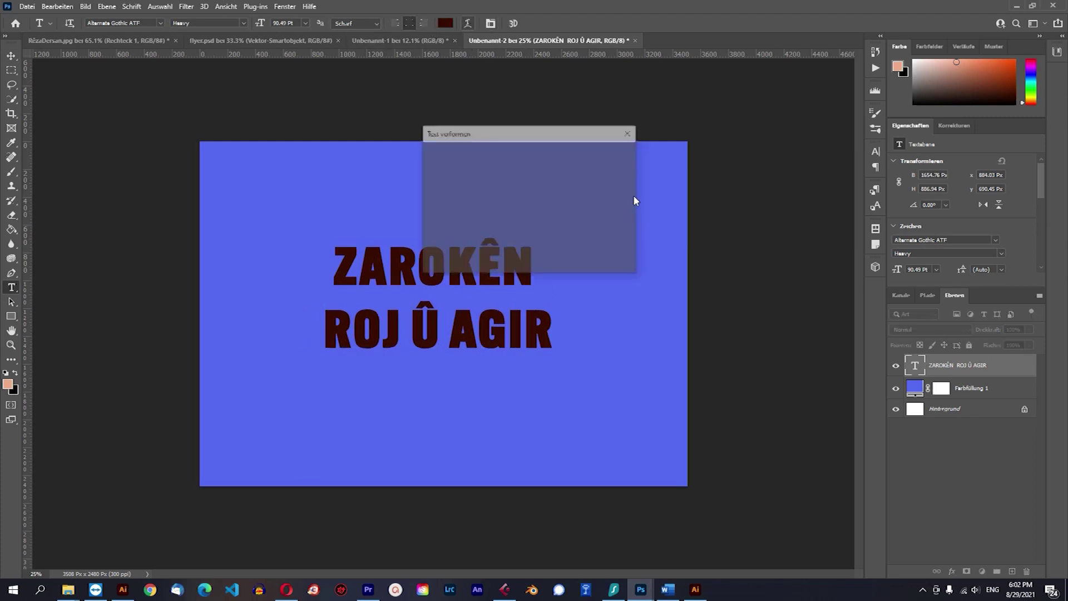
click(492, 150)
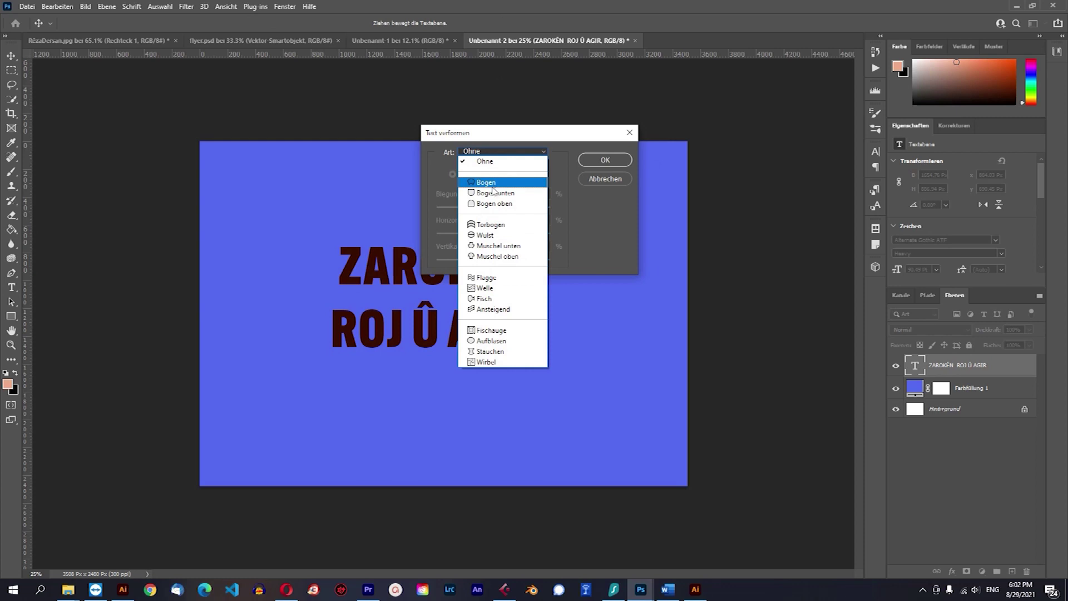
click(493, 185)
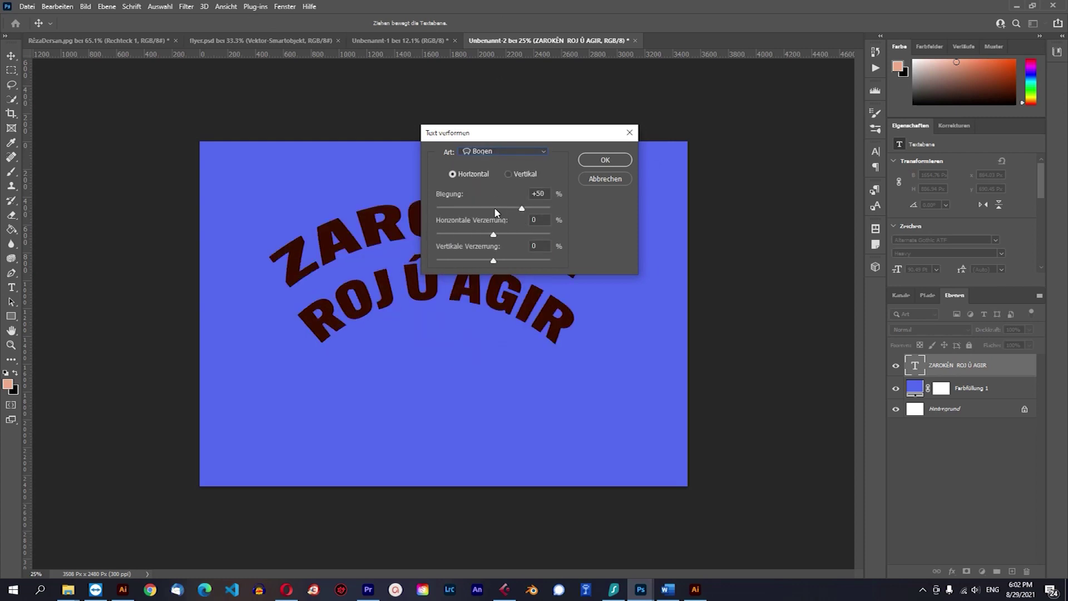
drag(505, 207, 505, 207)
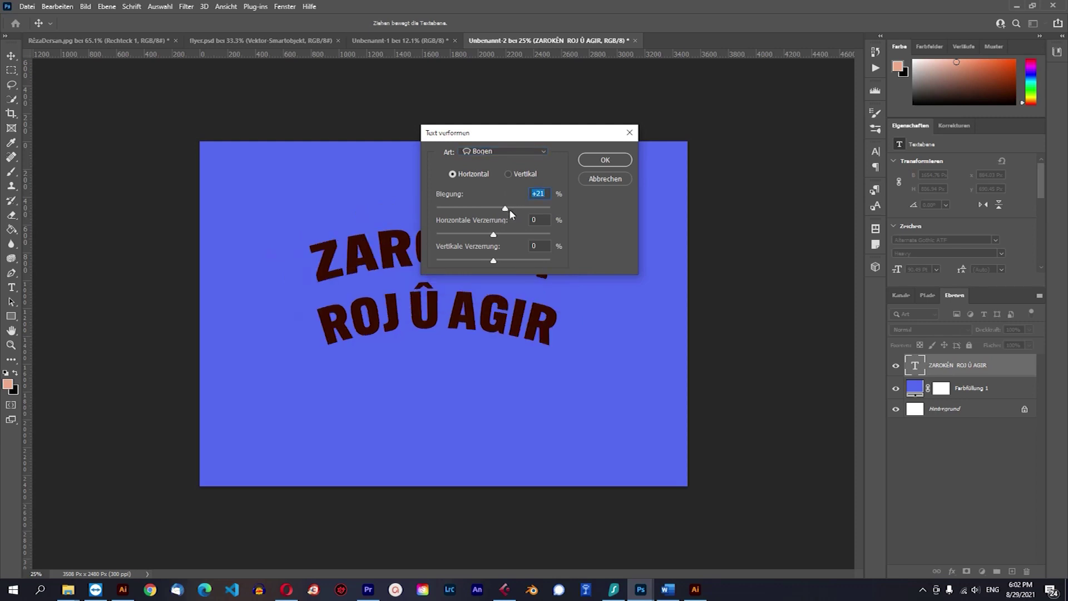
click(606, 159)
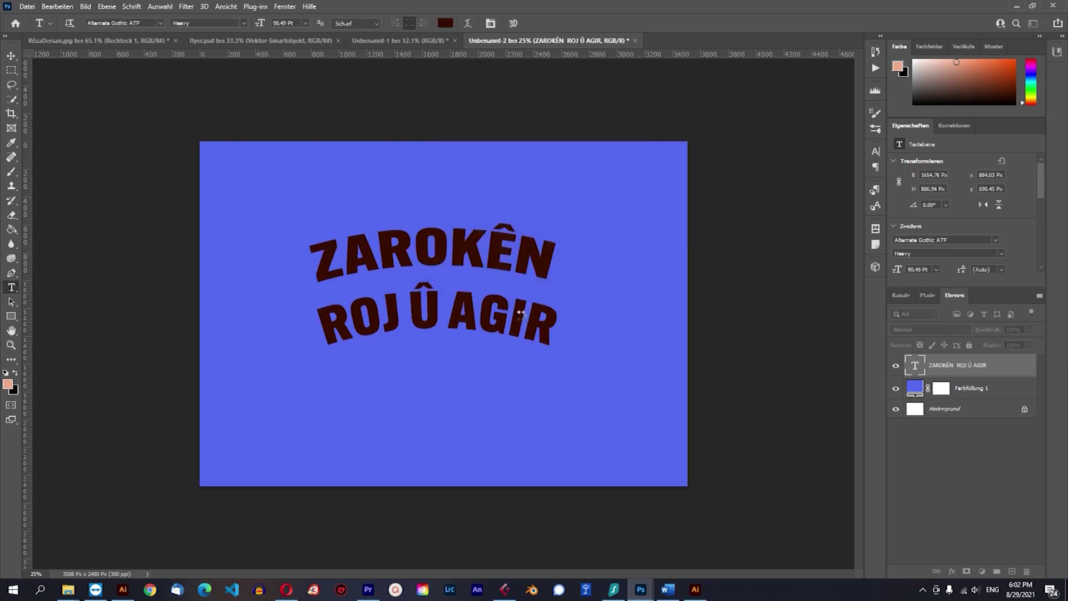
click(11, 56)
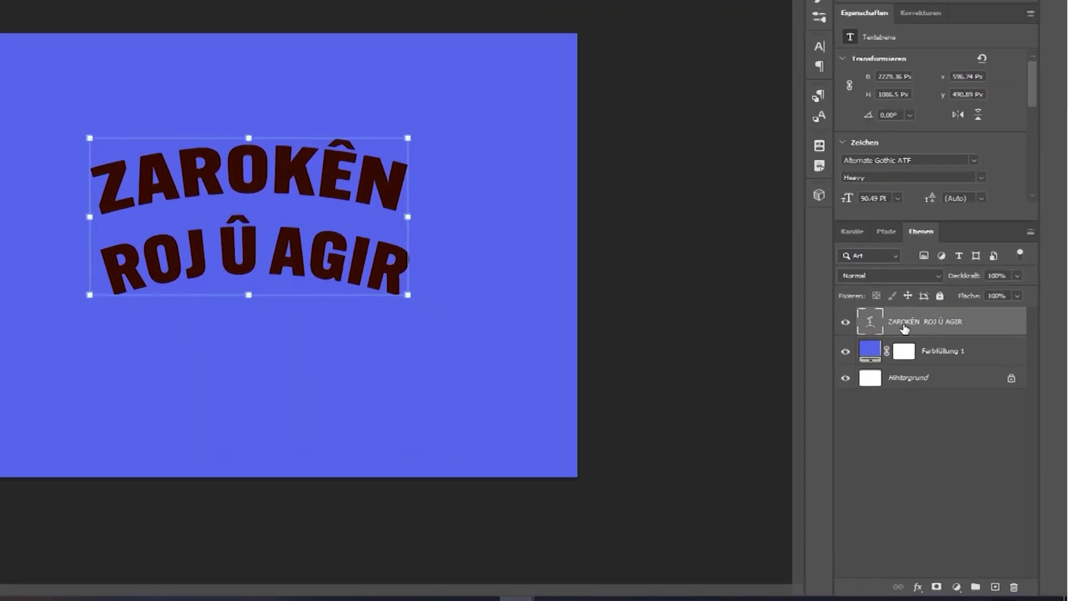
Rasterize the heading's type layer and switch its transform to Distort.
right_click(973, 365)
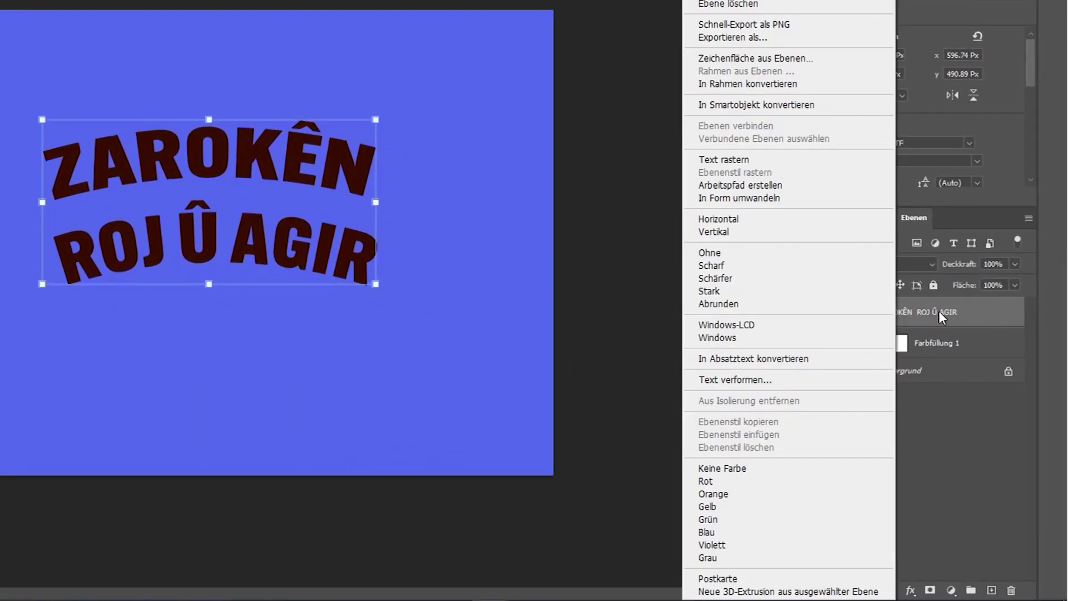
click(744, 160)
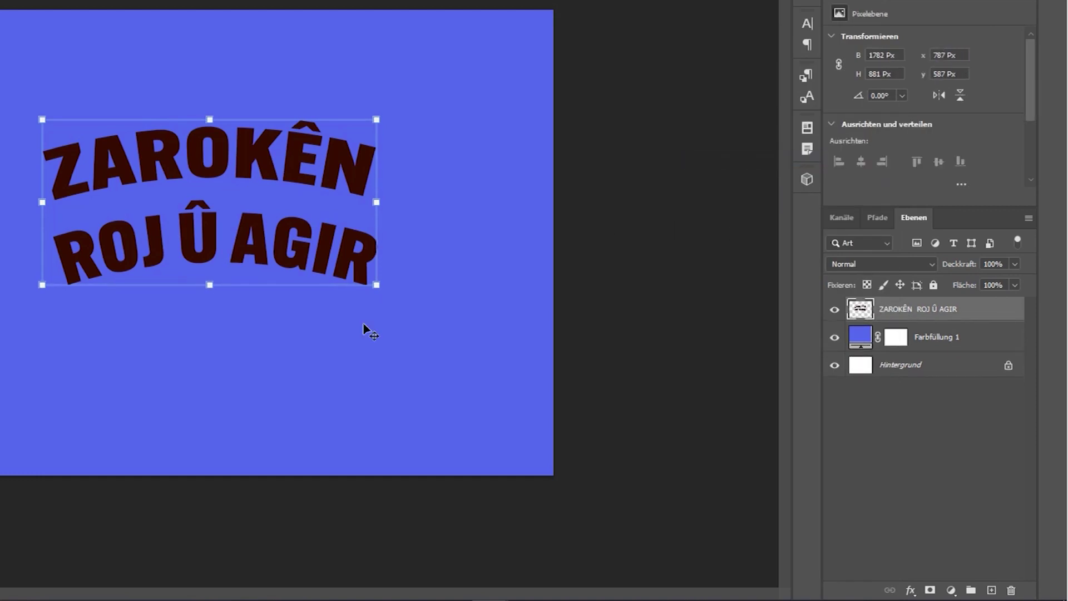
right_click(349, 150)
click(326, 150)
right_click(331, 151)
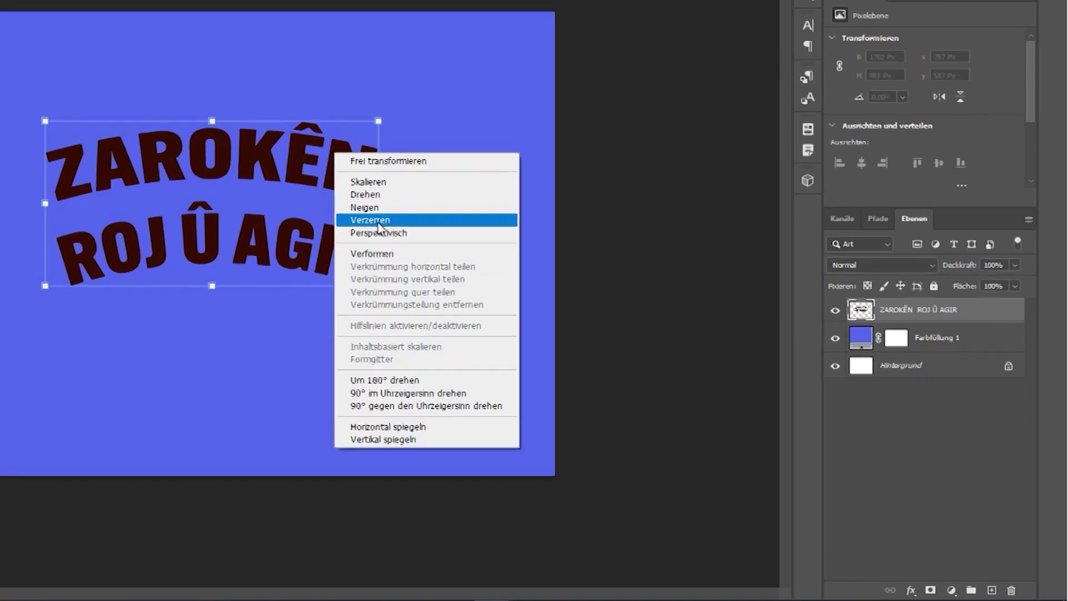
click(459, 265)
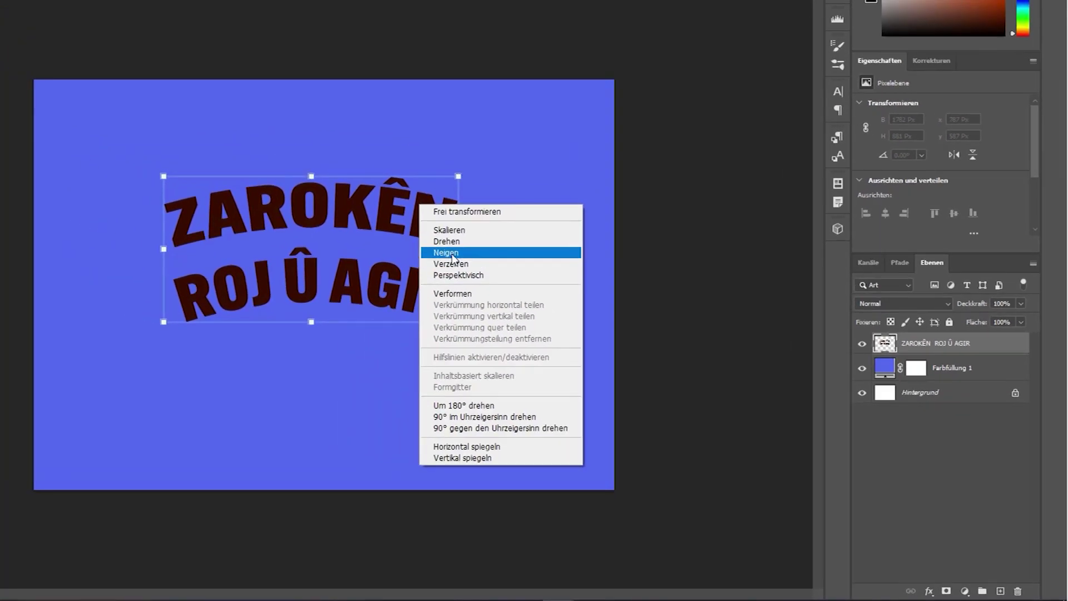
Drag the four corners so the heading slants and widens, apply it, and dismiss the cleanup popup.
drag(160, 184, 124, 139)
mouse_move(459, 177)
mouse_down()
mouse_move(489, 134)
mouse_move(484, 171)
mouse_move(458, 194)
mouse_up()
drag(124, 175, 109, 117)
drag(164, 322, 188, 412)
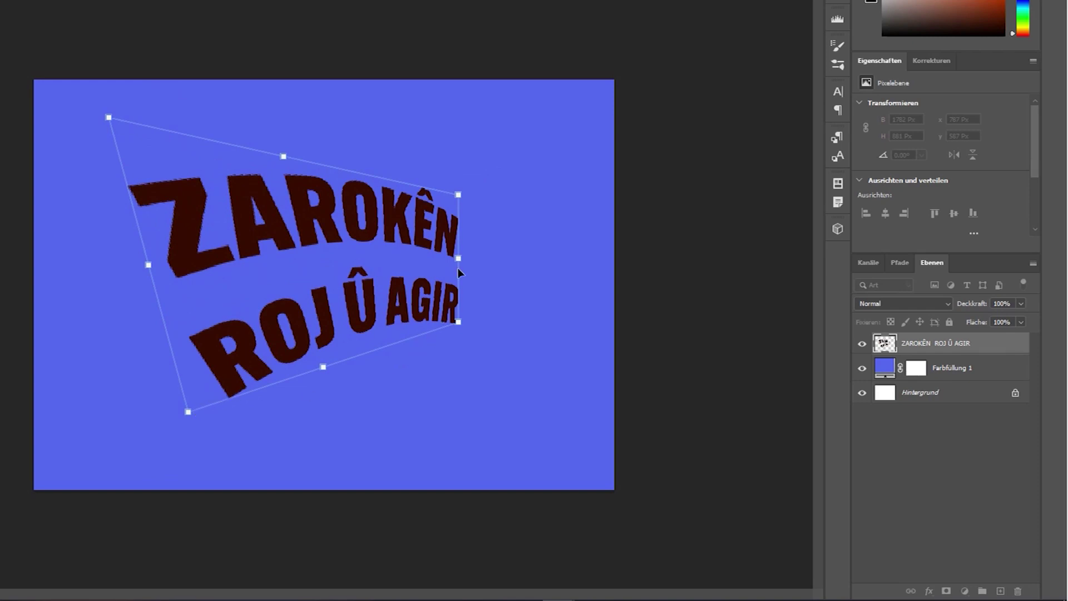
drag(472, 180, 483, 147)
drag(479, 317, 501, 307)
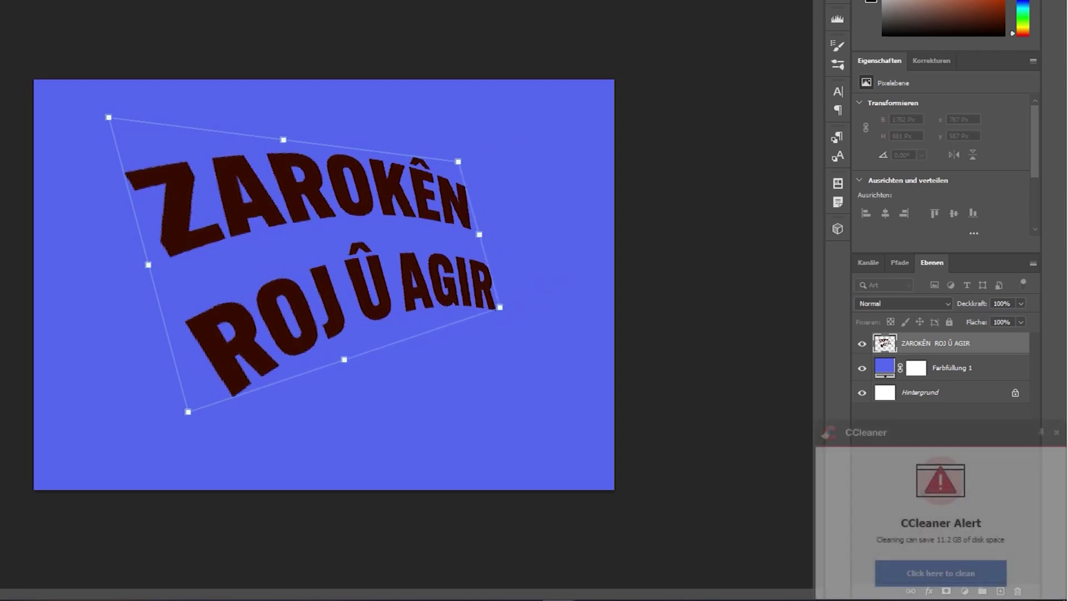
key(Return)
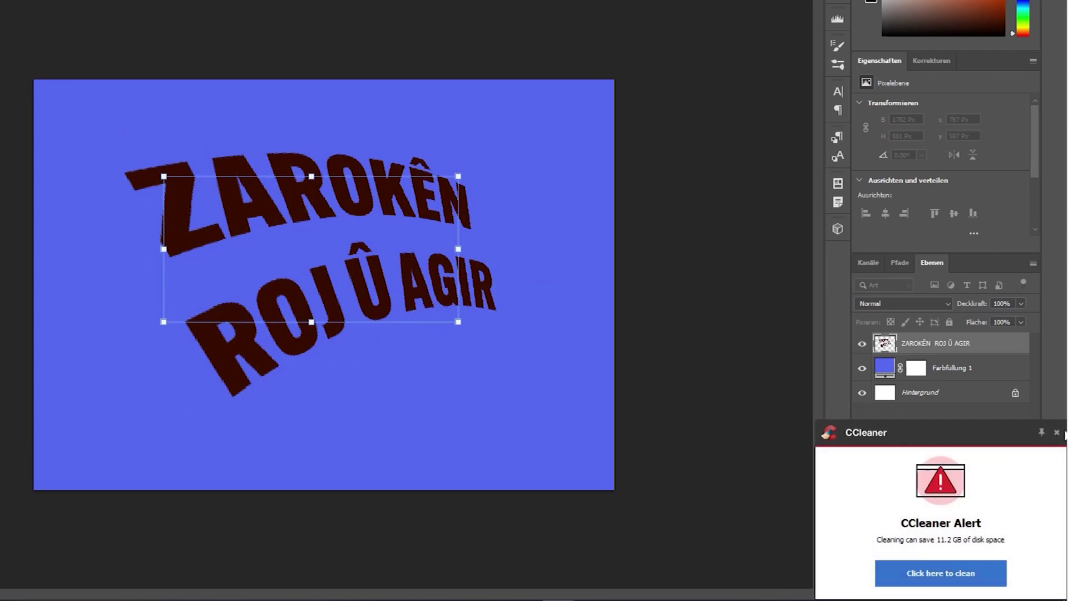
click(1056, 433)
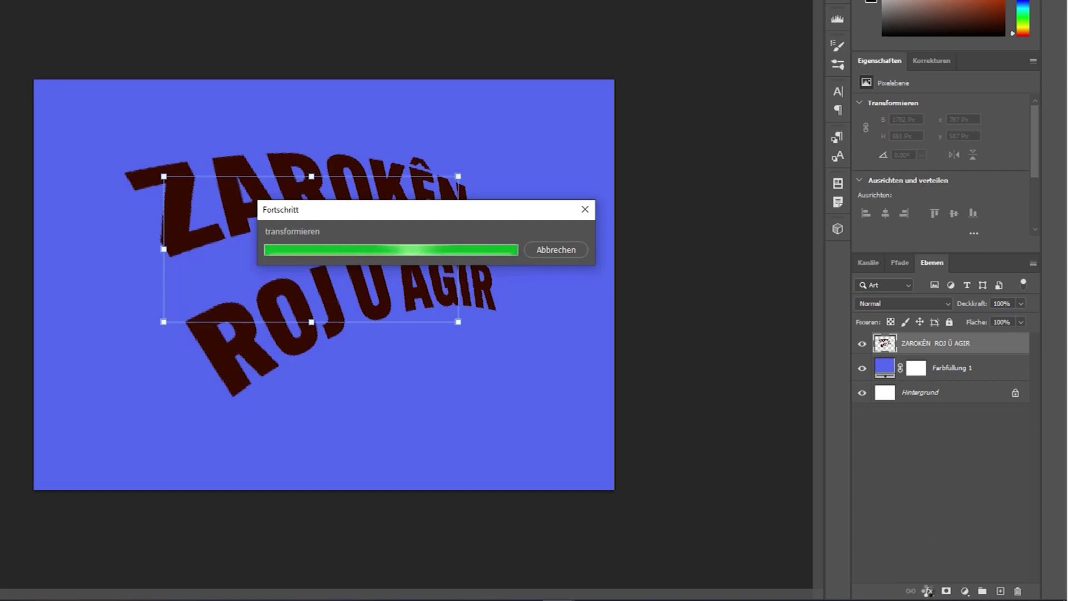
Apply a bright yellow #f5e701 Color Overlay to the distorted heading.
click(928, 591)
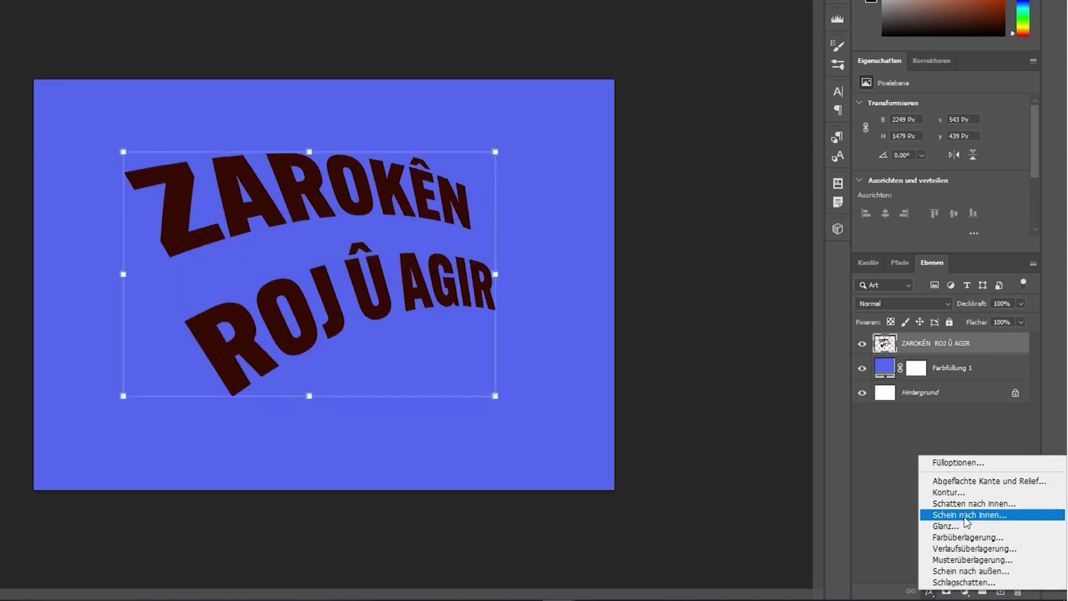
click(960, 538)
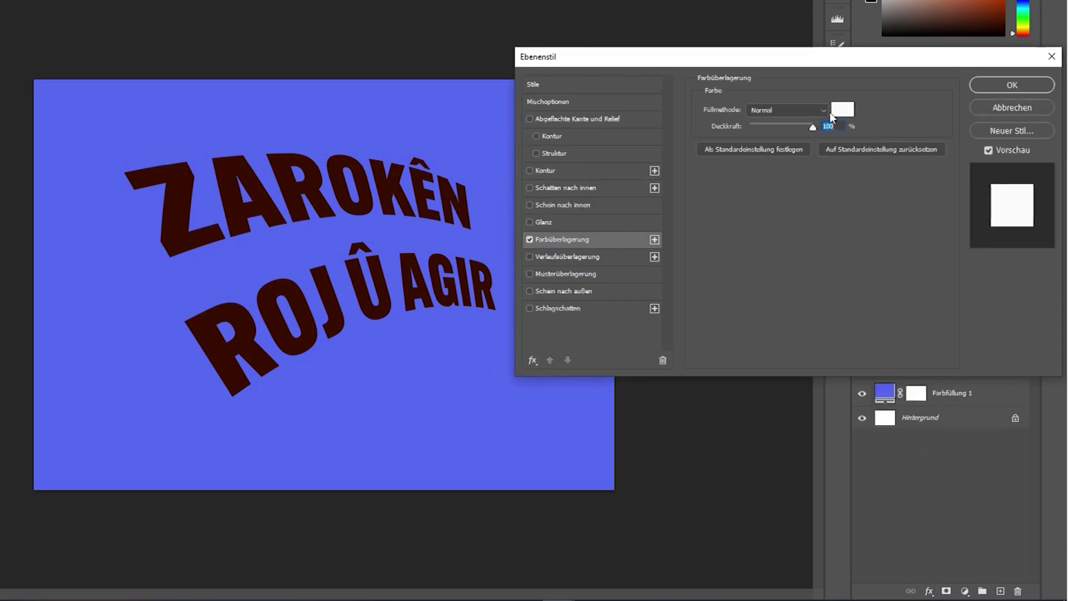
click(832, 111)
click(508, 500)
click(510, 505)
click(489, 363)
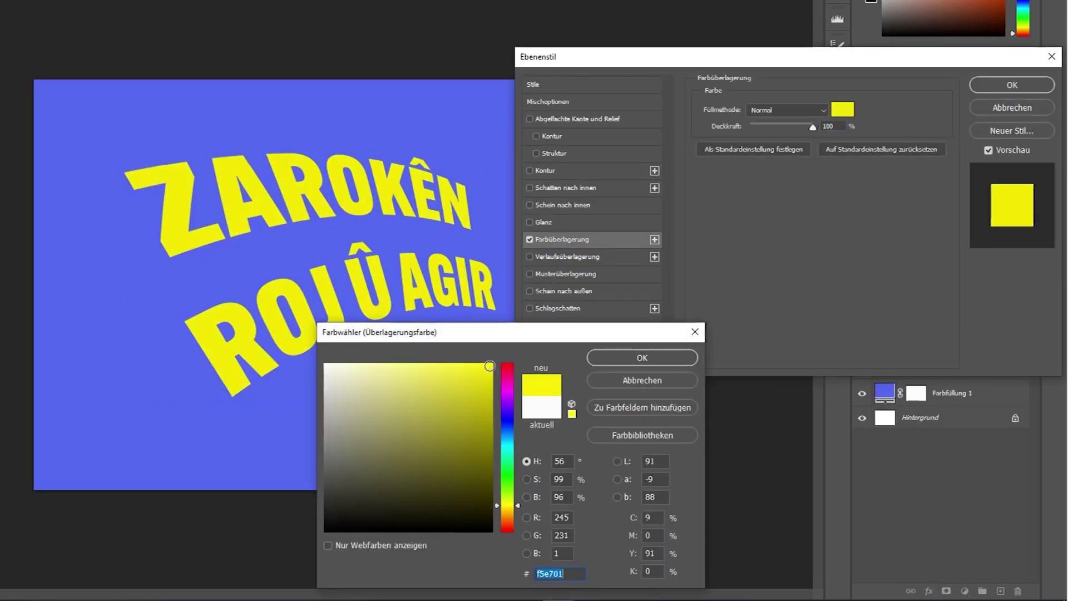
click(640, 358)
click(1015, 85)
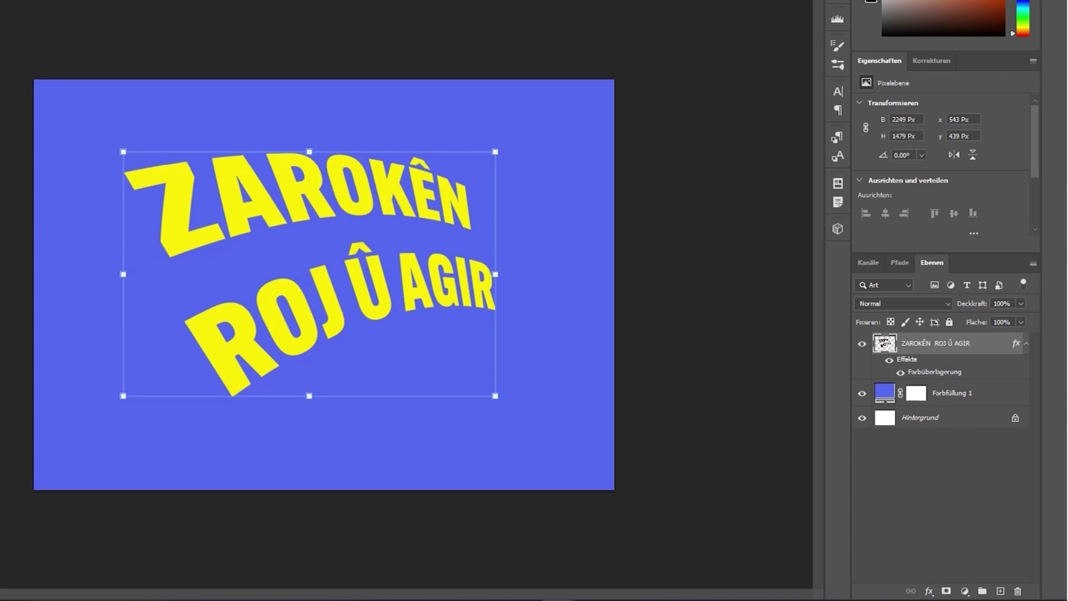
Add a black Drop Shadow to the heading at 36 px distance.
click(928, 593)
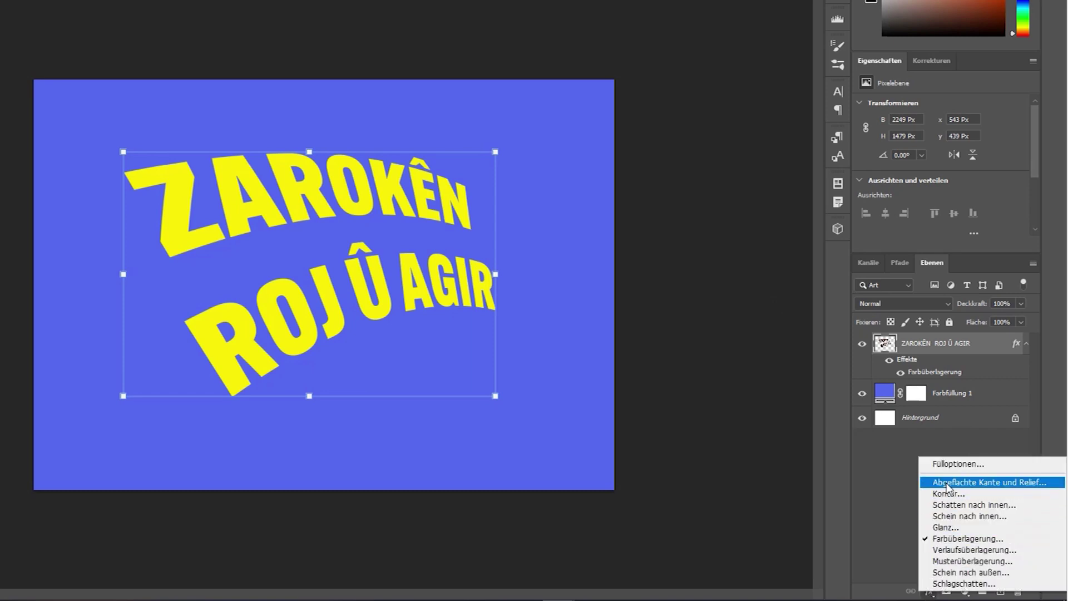
click(944, 584)
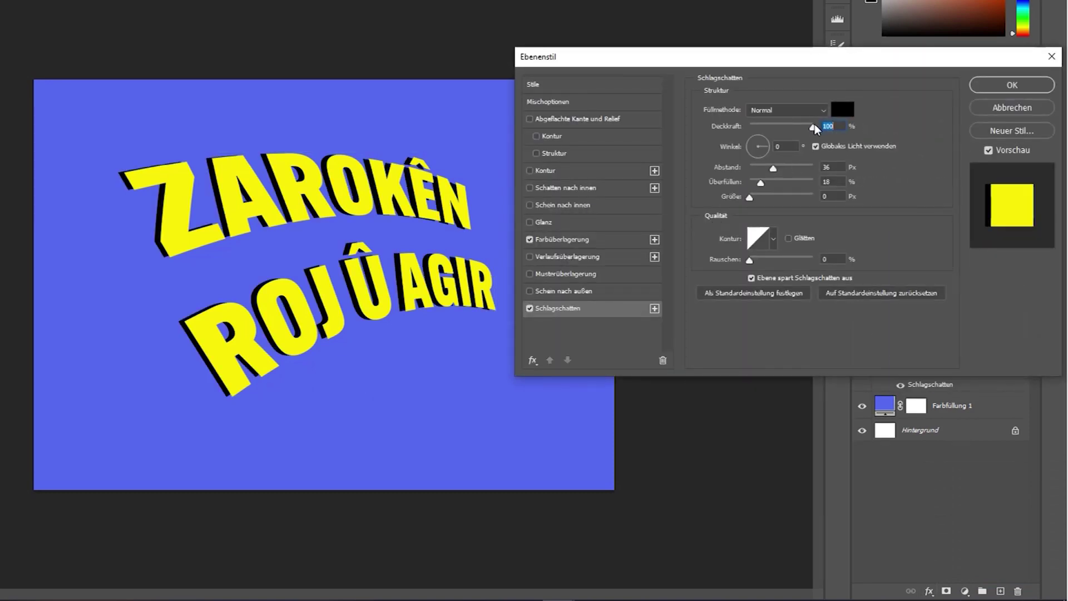
mouse_move(772, 168)
mouse_down()
mouse_move(825, 177)
mouse_move(778, 187)
mouse_up()
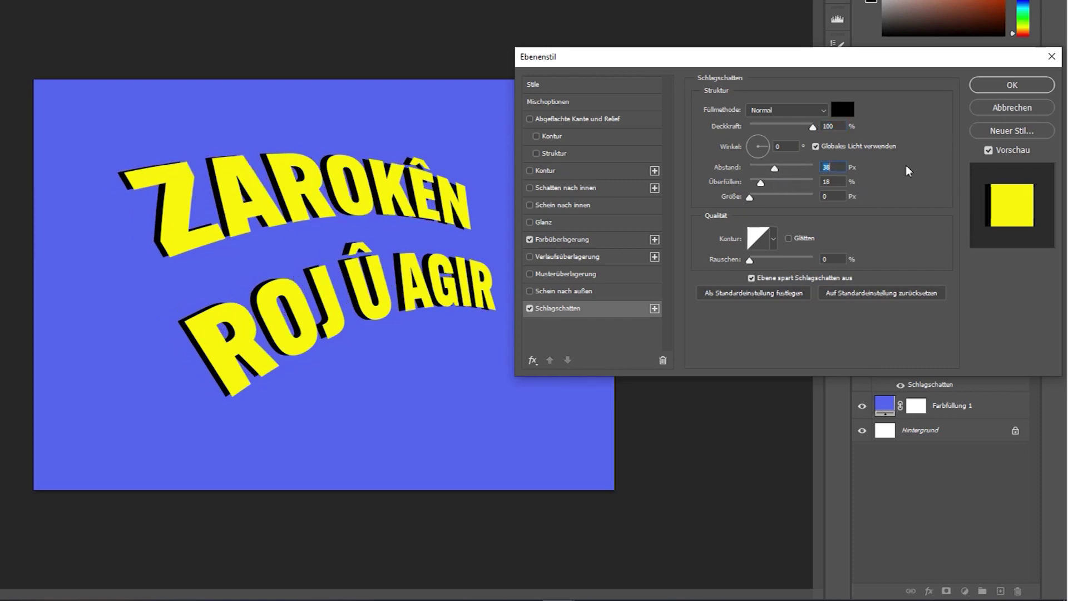
Enable Bevel & Emboss with size 38 px, depth 240% and soften 11 px.
click(551, 118)
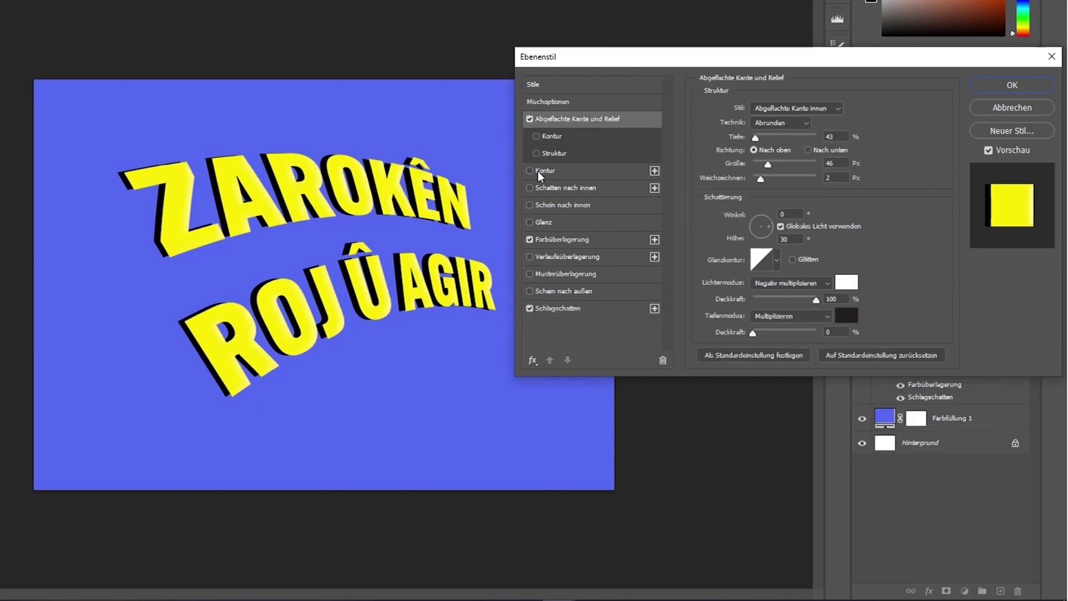
drag(769, 163, 806, 164)
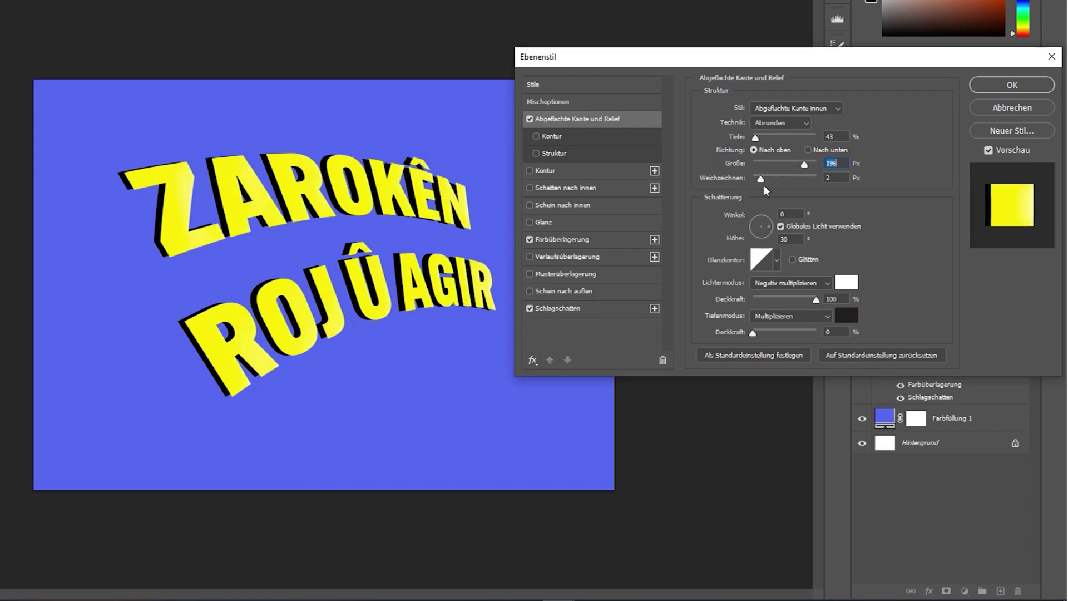
click(797, 181)
drag(755, 137, 784, 164)
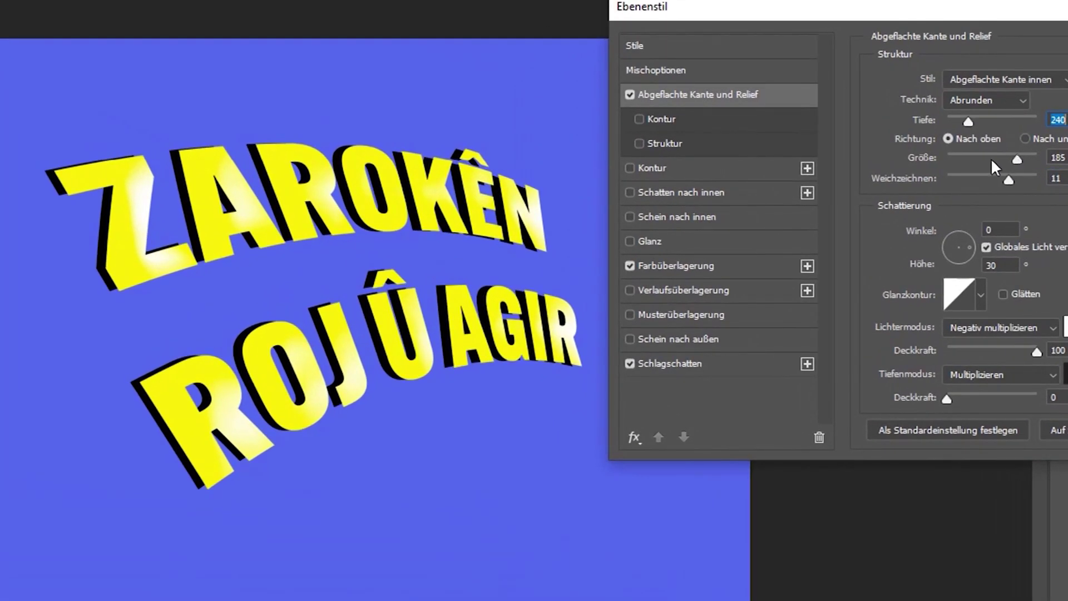
drag(992, 159, 966, 161)
Edit the bevel's Gloss Contour curve, then return it to linear.
click(968, 292)
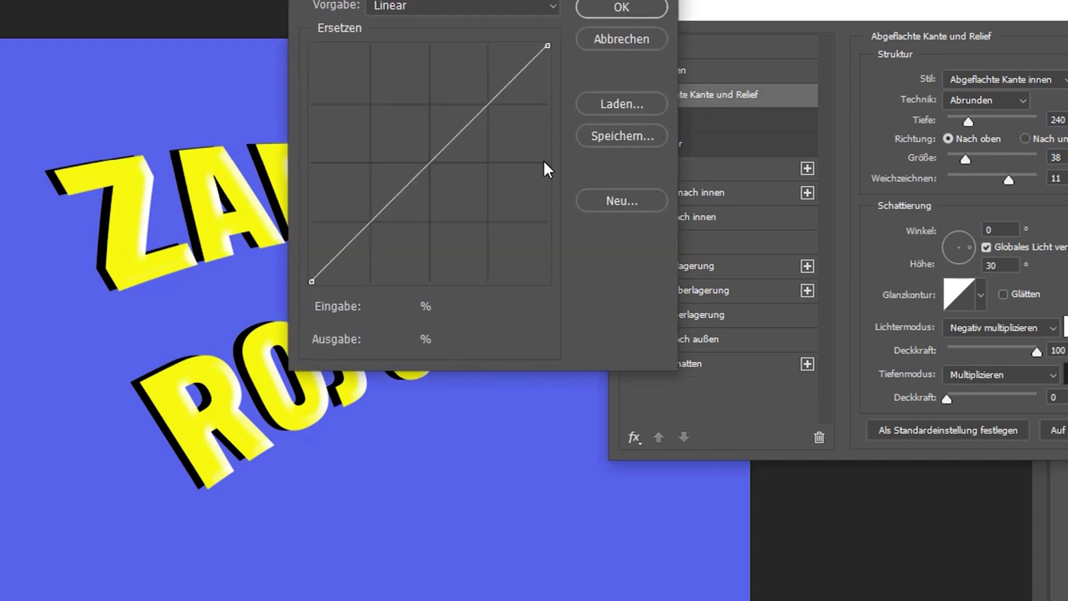
click(448, 147)
mouse_move(448, 147)
mouse_down()
mouse_move(439, 117)
mouse_move(474, 216)
mouse_up()
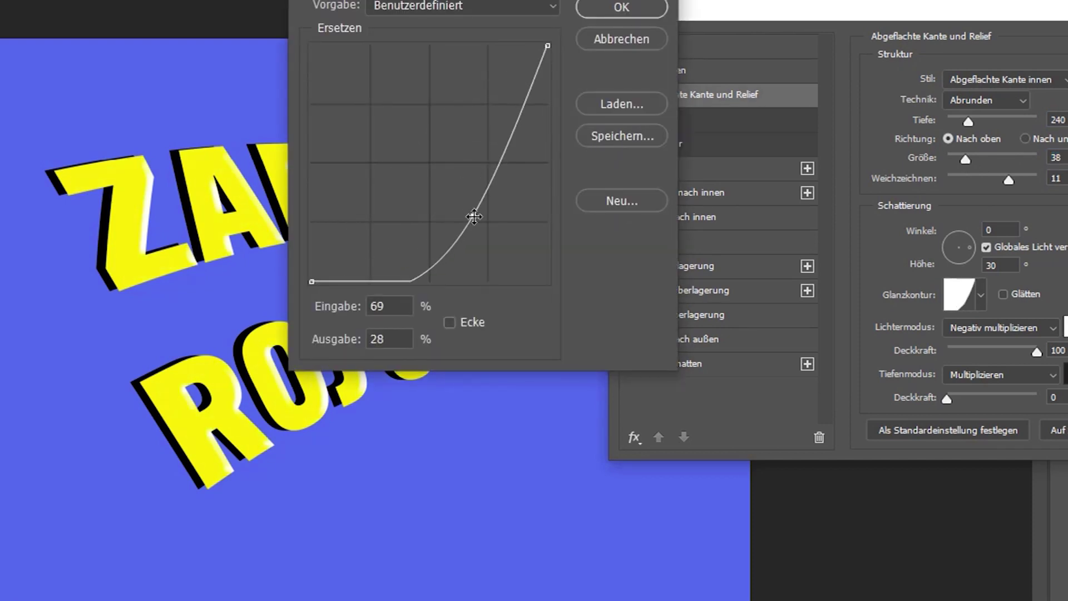
drag(466, 0, 815, 0)
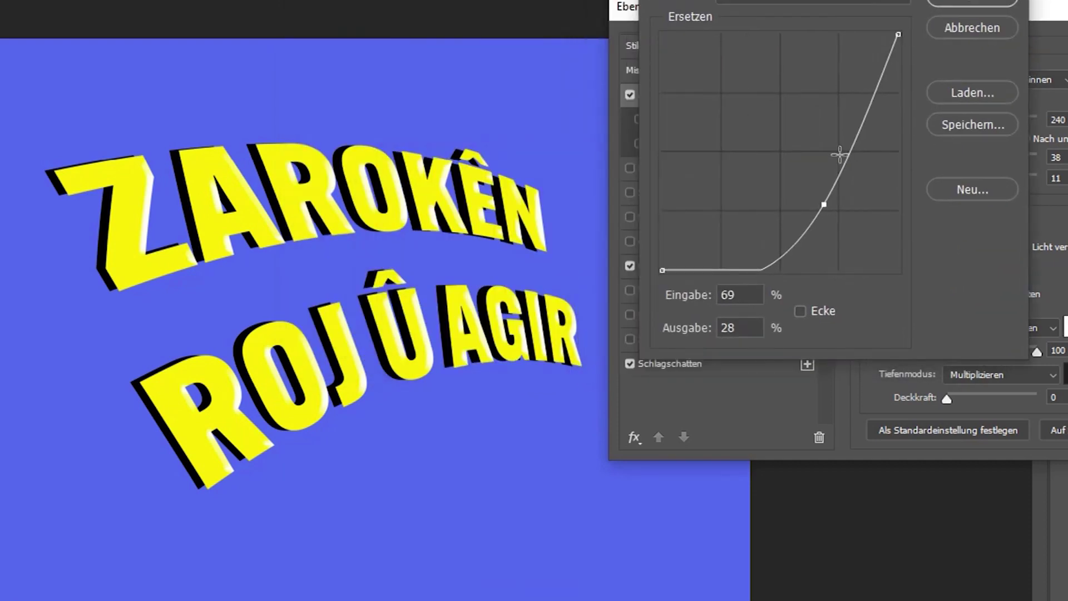
drag(823, 204, 815, 116)
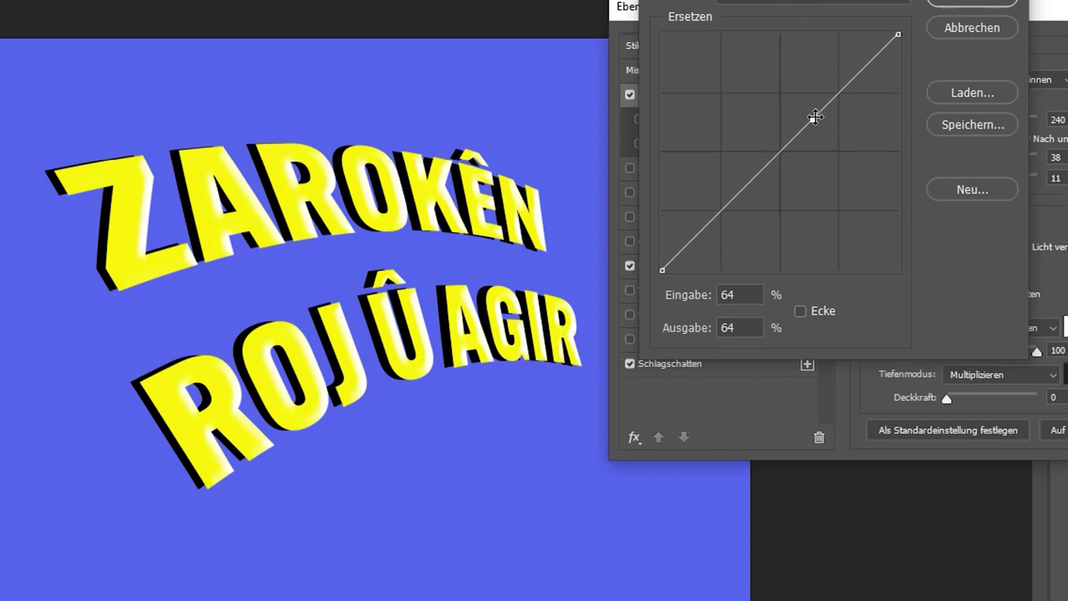
click(979, 4)
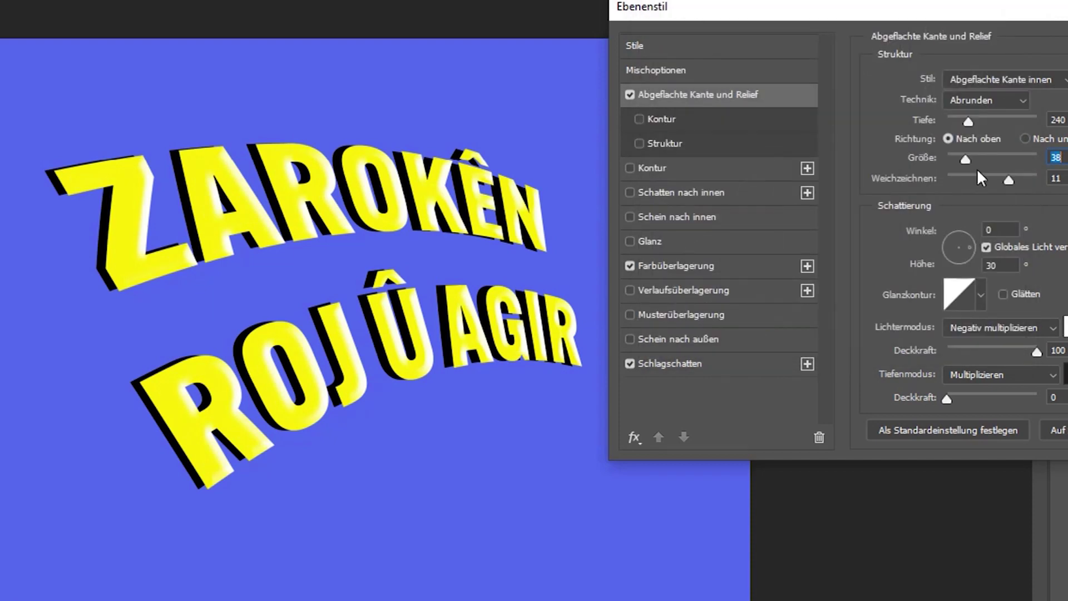
Set the bevel to size 32 px and soften 0, with Contour enabled at 27% range.
mouse_move(965, 158)
mouse_down()
mouse_move(1005, 159)
mouse_move(966, 159)
mouse_up()
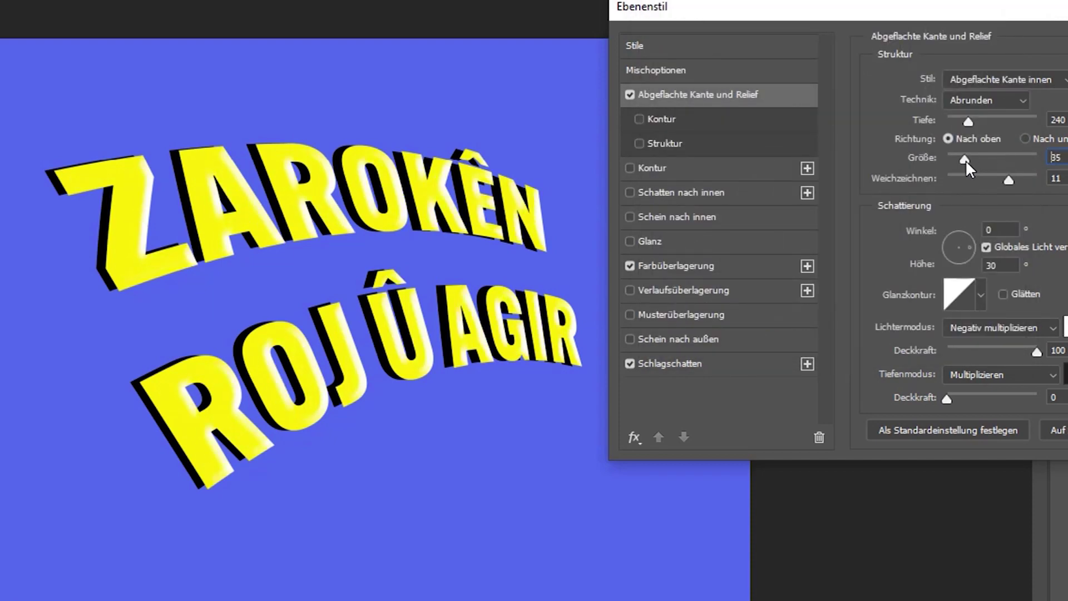
drag(952, 177, 936, 182)
click(641, 119)
click(670, 119)
mouse_move(999, 116)
mouse_down()
mouse_move(927, 114)
mouse_move(940, 116)
mouse_up()
click(646, 139)
click(640, 144)
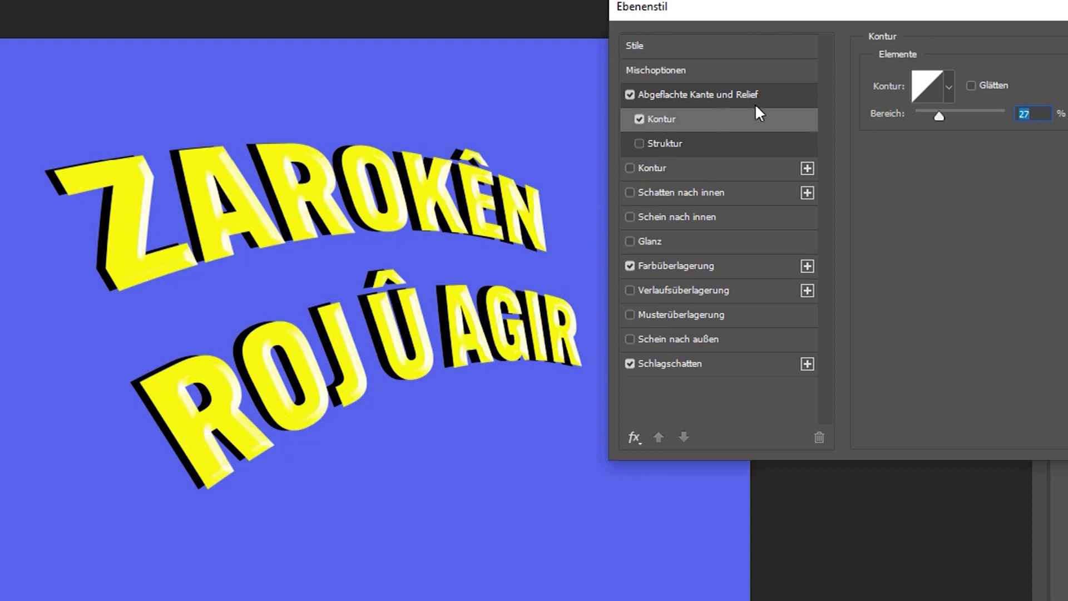
click(705, 95)
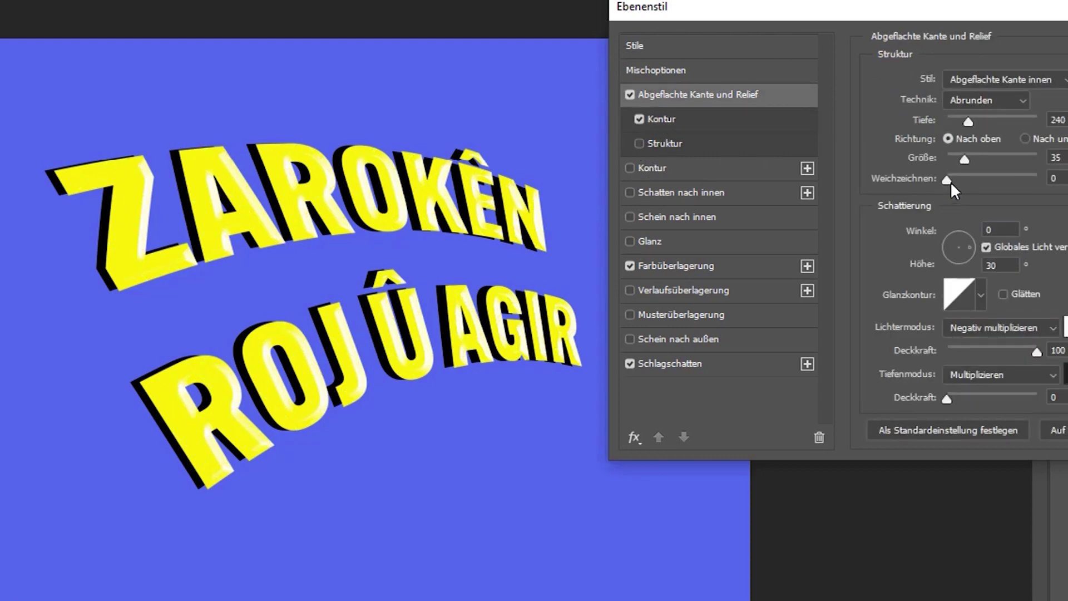
mouse_move(970, 161)
mouse_down()
mouse_move(994, 166)
mouse_move(965, 172)
mouse_up()
click(630, 168)
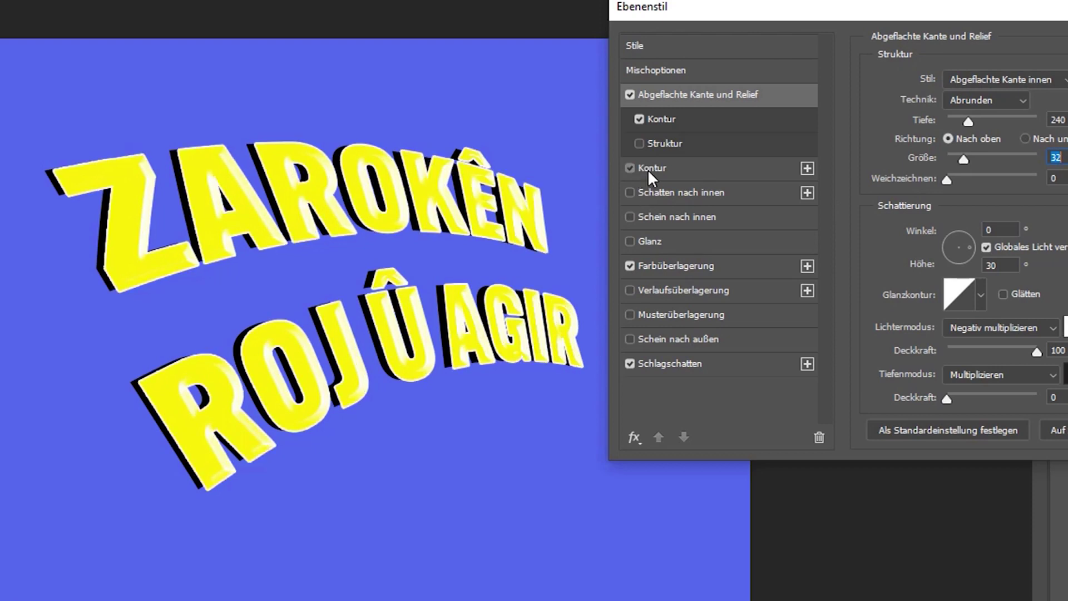
Give the heading letters a 16 px Kontur stroke, position Außen, in dark green.
click(647, 168)
mouse_move(950, 80)
mouse_down()
mouse_move(969, 80)
mouse_move(956, 80)
mouse_move(954, 96)
mouse_up()
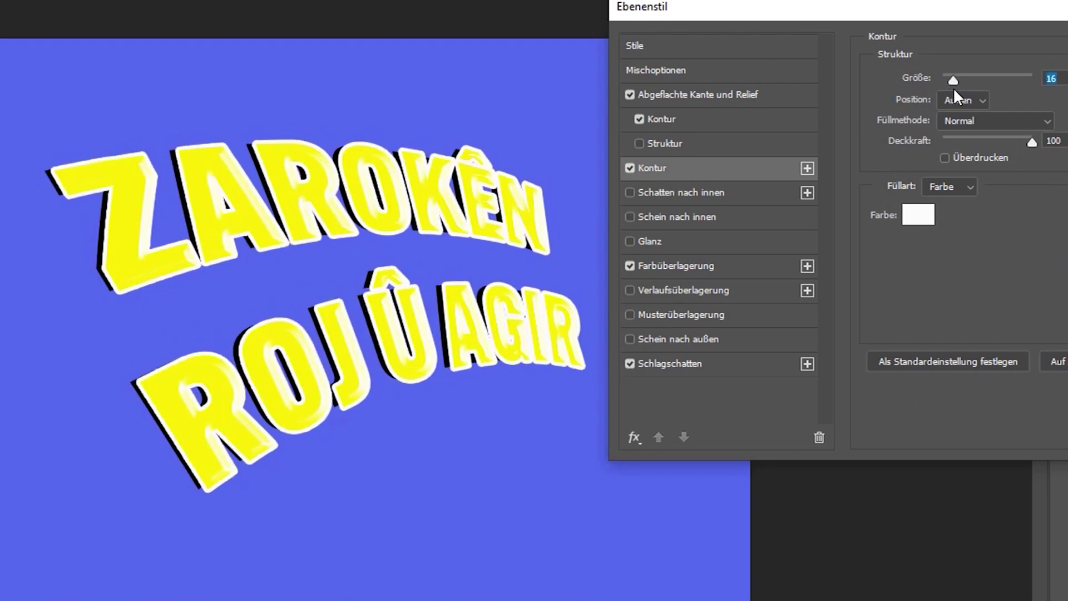
click(919, 220)
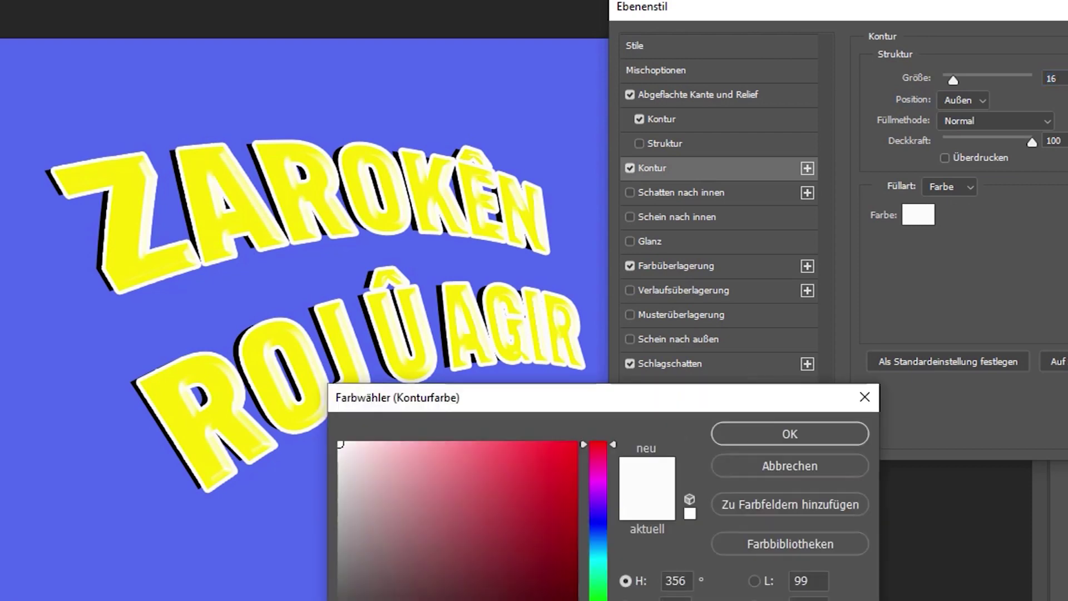
click(598, 600)
click(561, 581)
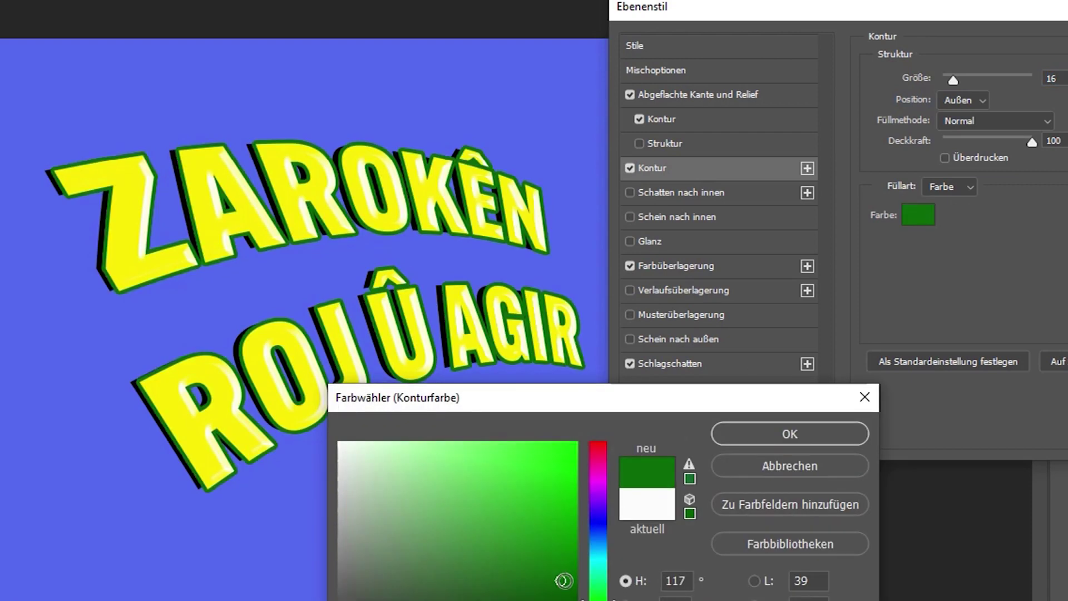
click(567, 562)
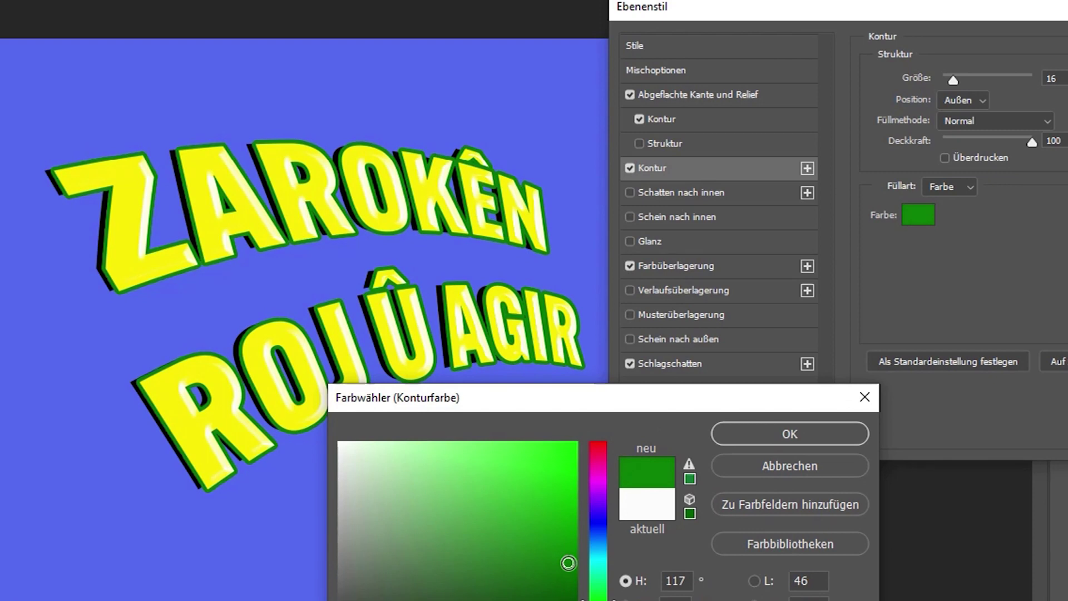
click(763, 445)
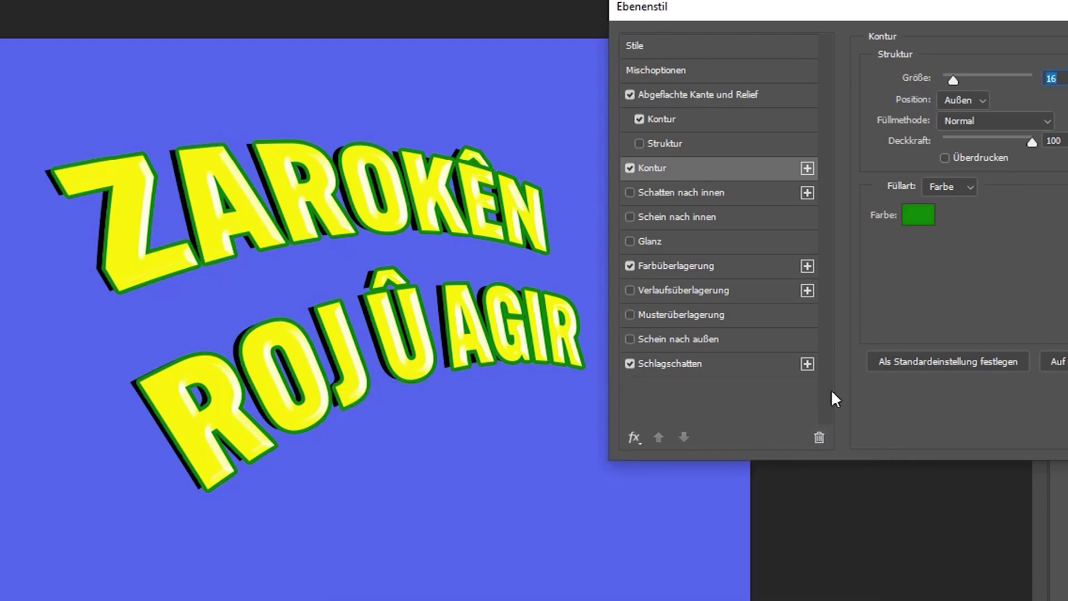
Try inner shadow, inner glow and satin on the heading, then switch each off again.
click(631, 193)
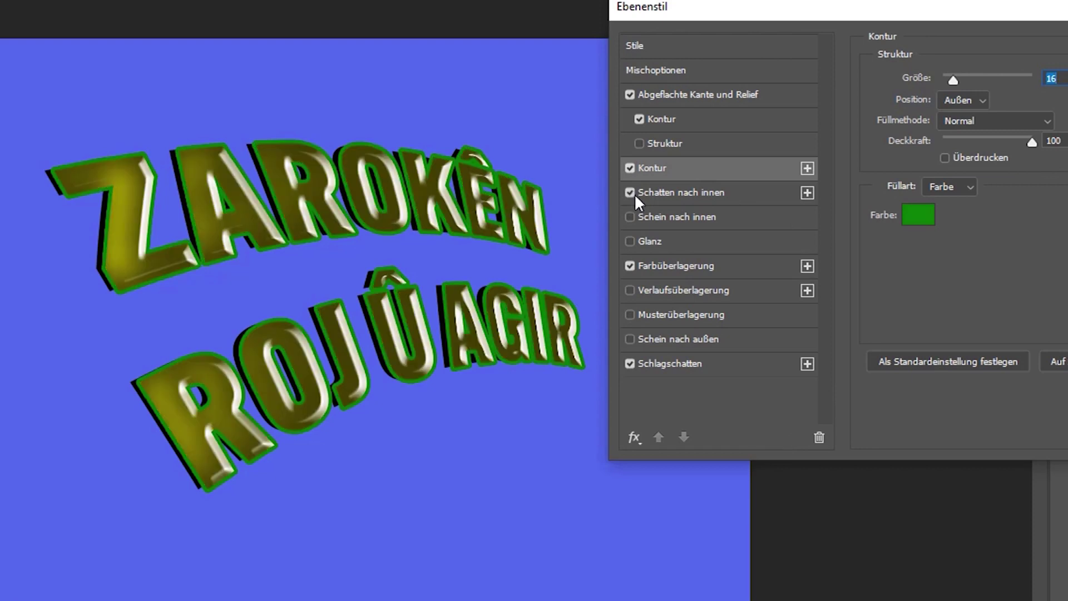
click(630, 192)
click(630, 217)
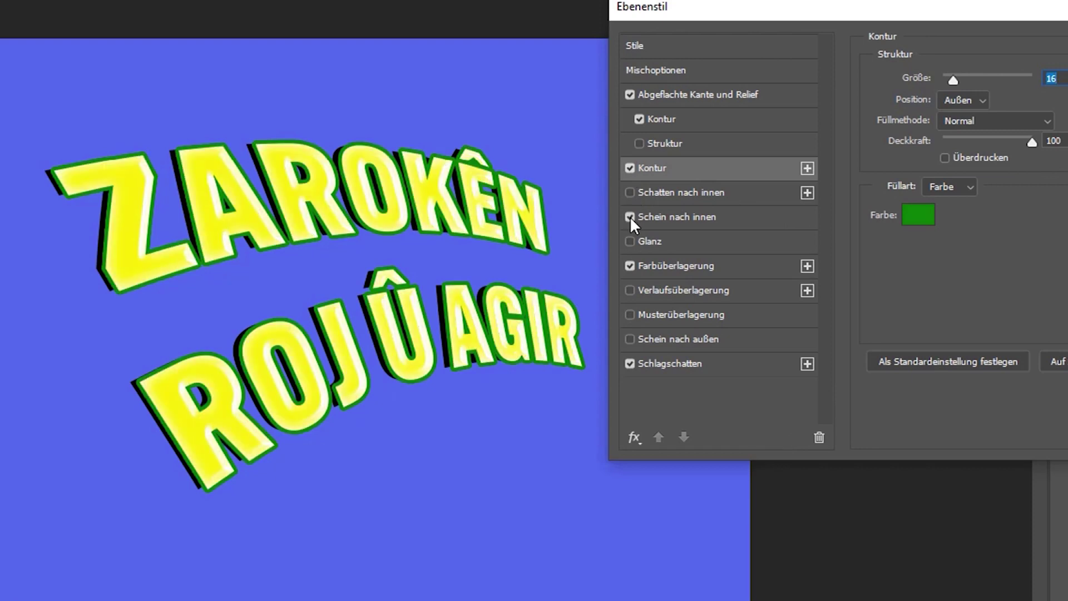
click(640, 224)
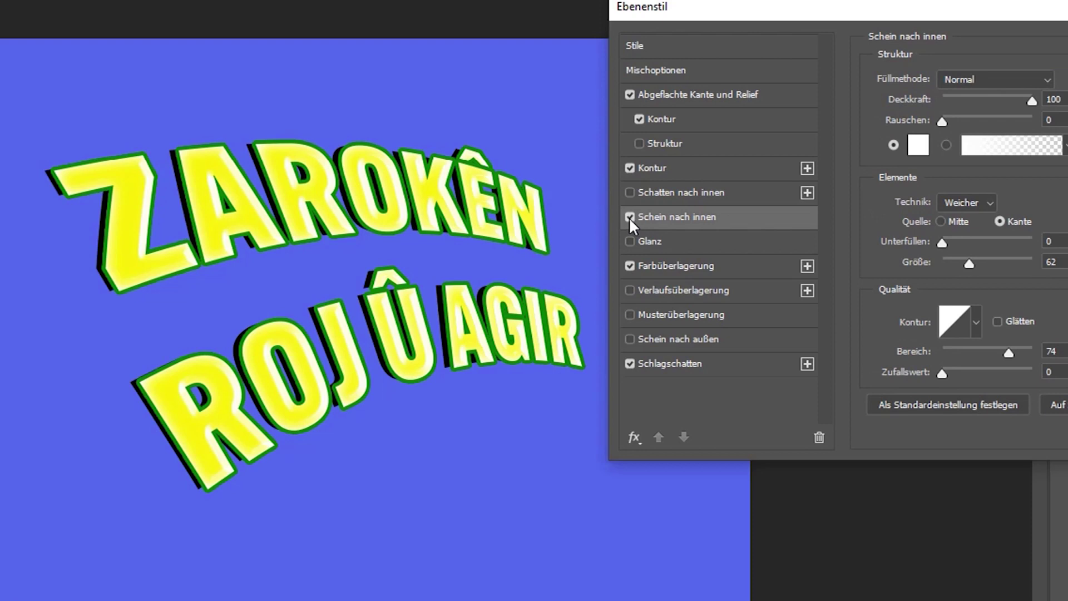
click(627, 217)
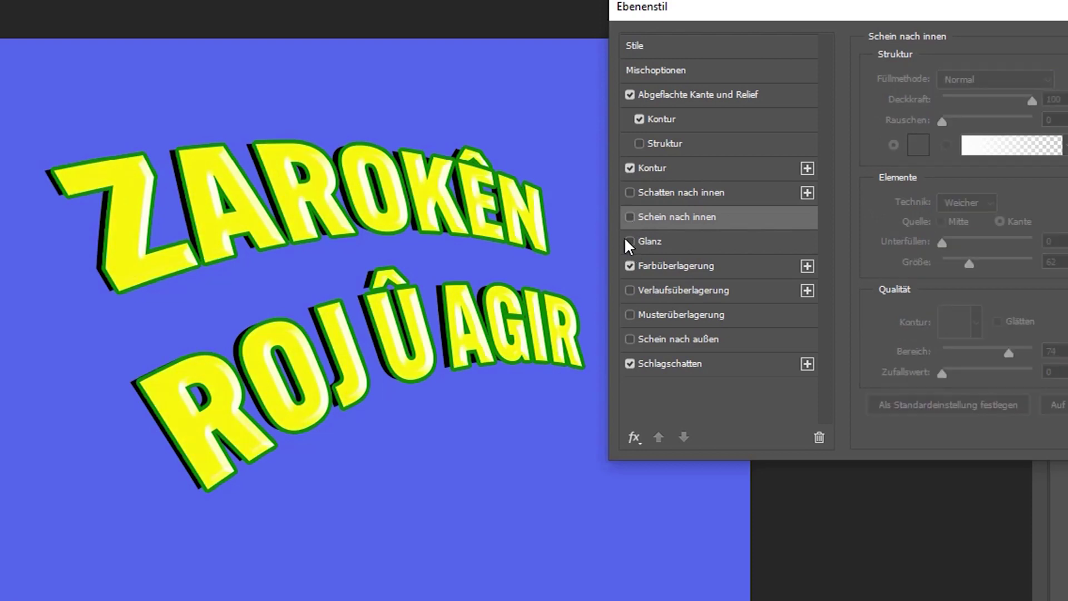
click(630, 241)
click(640, 240)
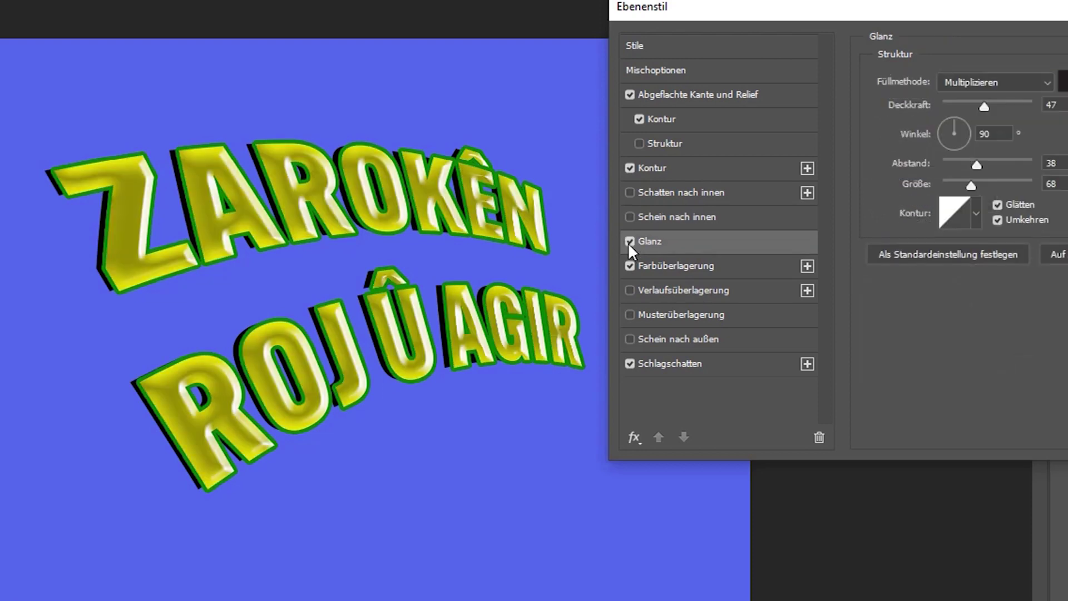
mouse_move(980, 104)
mouse_down()
mouse_move(1036, 109)
mouse_move(977, 117)
mouse_up()
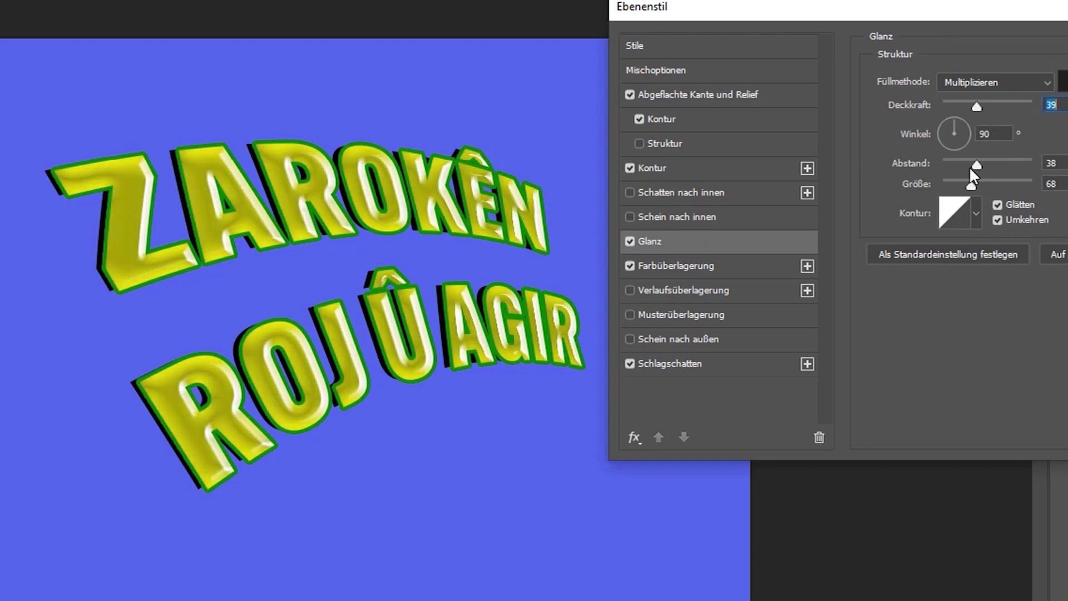
mouse_move(976, 164)
mouse_down()
mouse_move(1017, 168)
mouse_move(983, 168)
mouse_move(968, 181)
mouse_up()
click(631, 242)
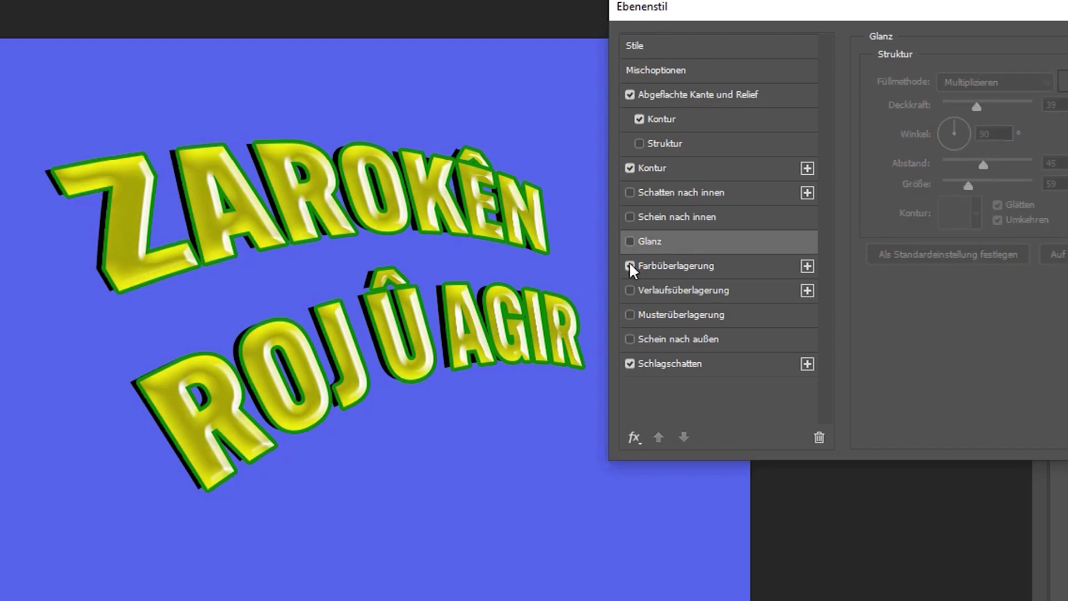
Add a white Präzise outer glow at 65% opacity with size 59.
click(629, 339)
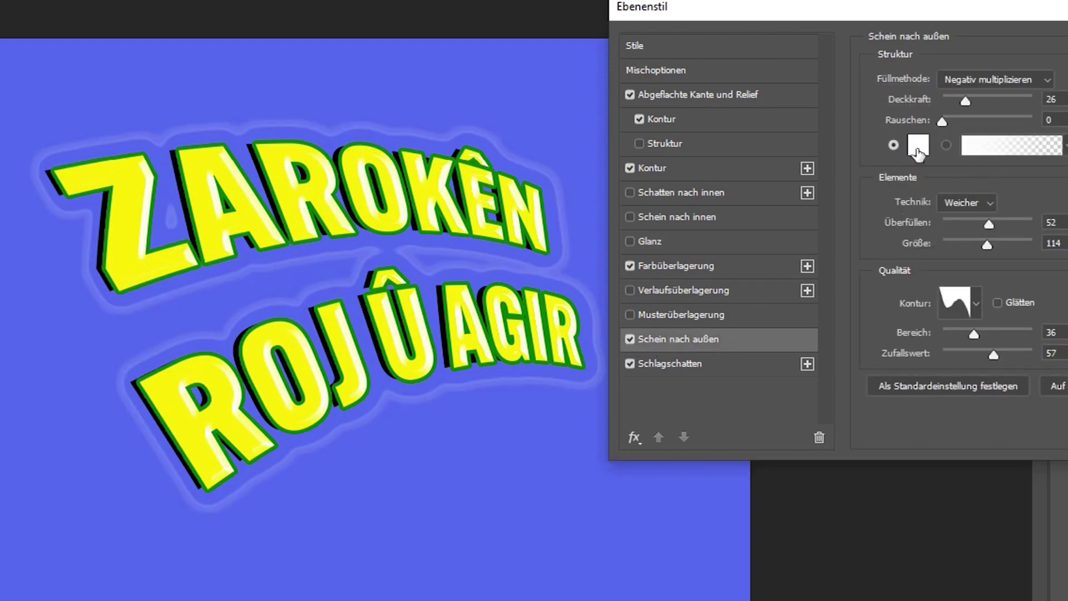
drag(966, 101, 1001, 104)
drag(968, 223, 907, 231)
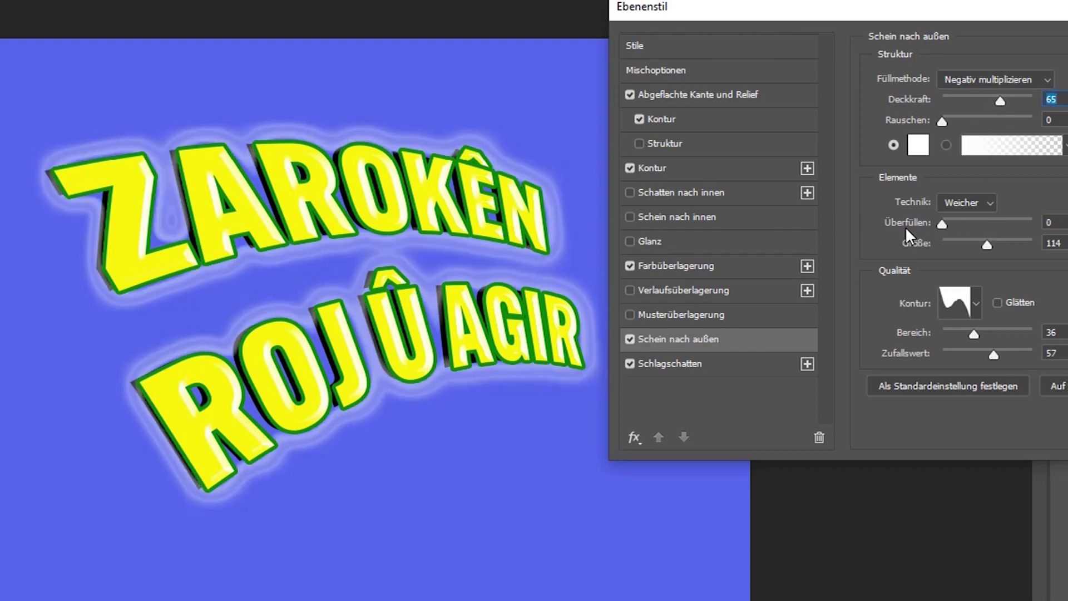
mouse_move(986, 245)
mouse_down()
mouse_move(949, 245)
mouse_move(969, 235)
mouse_up()
click(970, 201)
click(970, 232)
mouse_move(942, 224)
mouse_down()
mouse_move(957, 226)
mouse_move(941, 228)
mouse_up()
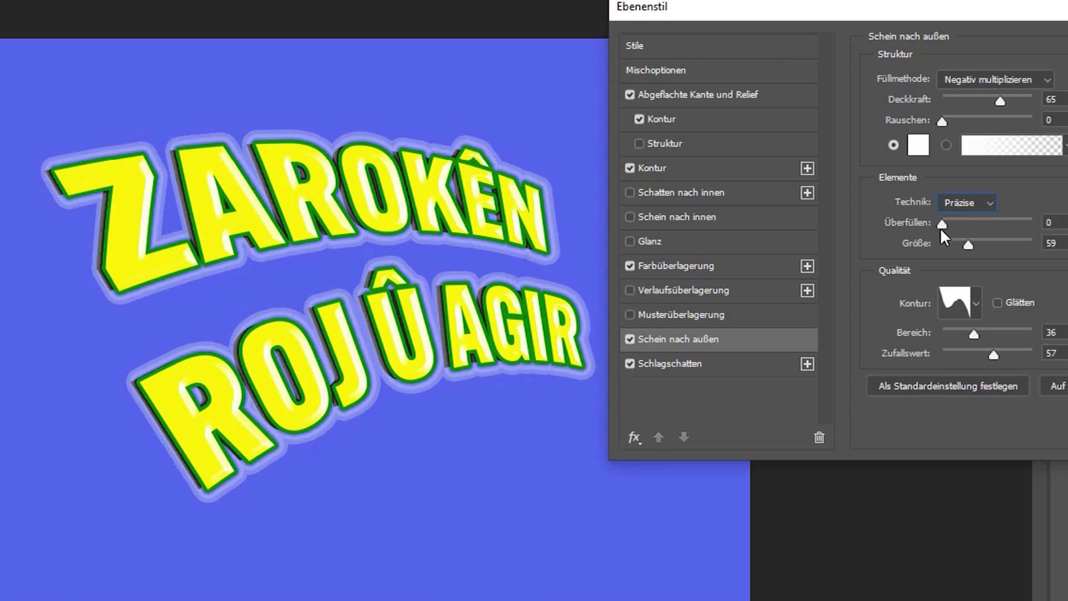
Set the drop shadow to spread 58, size 27, noise 0, 95% opacity, Normal blend mode.
click(670, 365)
drag(955, 186, 949, 207)
drag(992, 163, 962, 176)
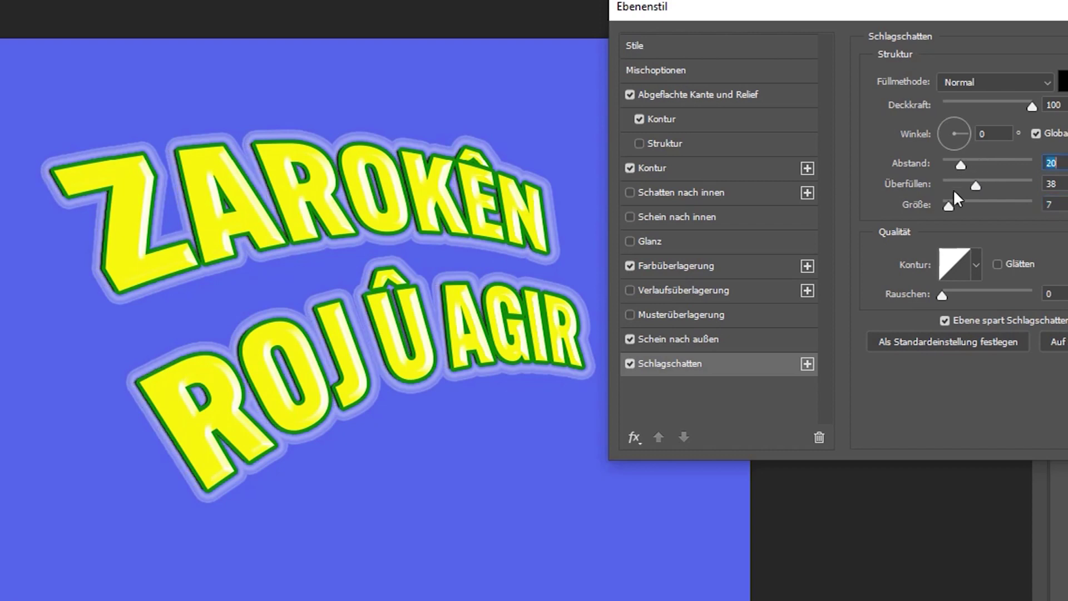
click(995, 184)
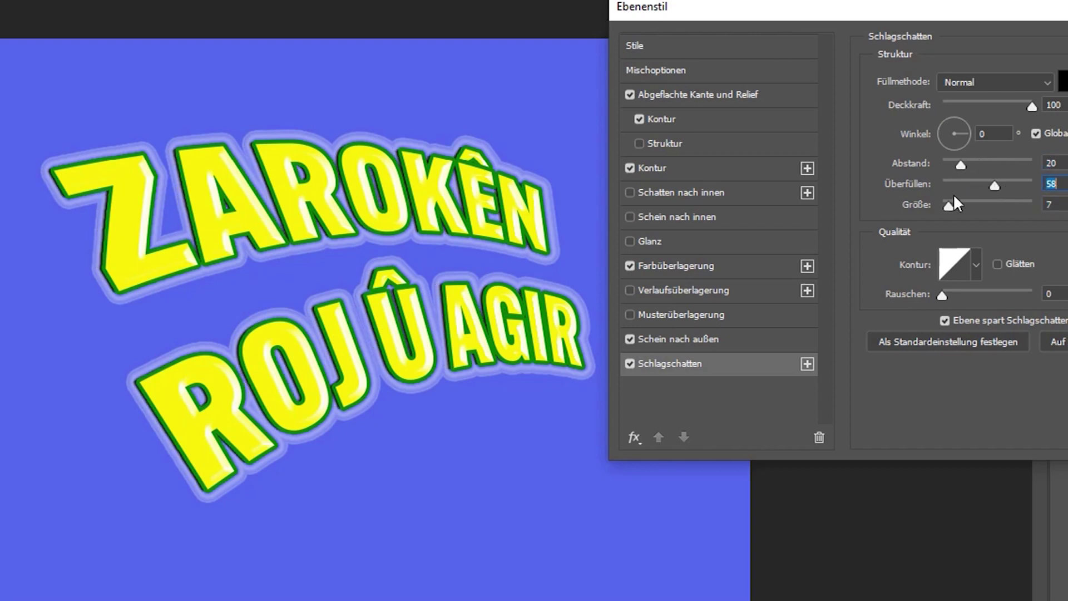
mouse_move(947, 203)
mouse_down()
mouse_move(979, 206)
mouse_move(947, 206)
mouse_up()
drag(978, 293, 973, 293)
drag(978, 208, 958, 208)
drag(976, 296, 913, 294)
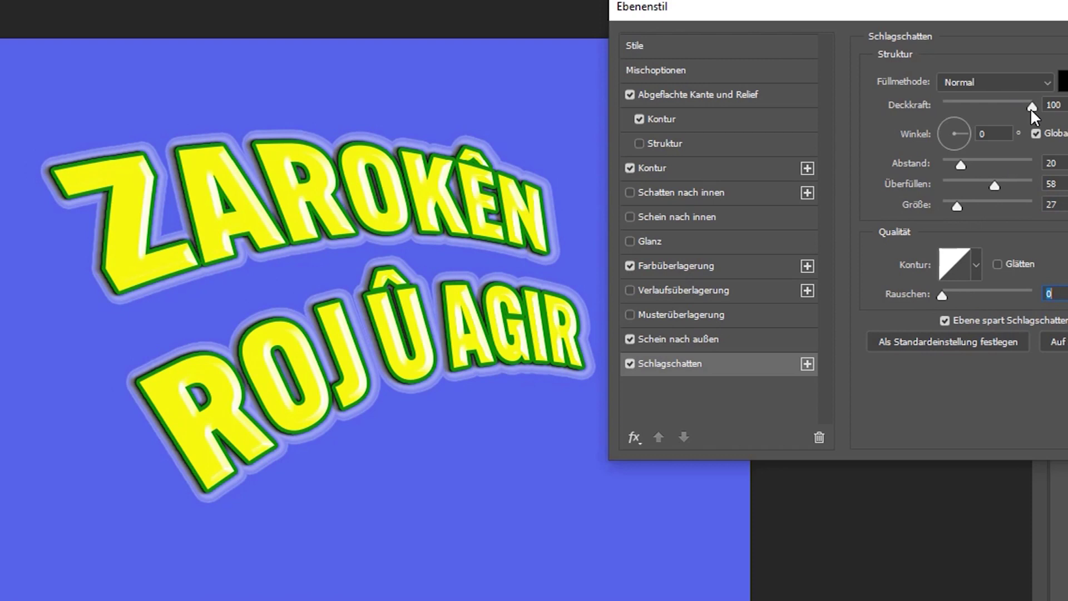
click(999, 85)
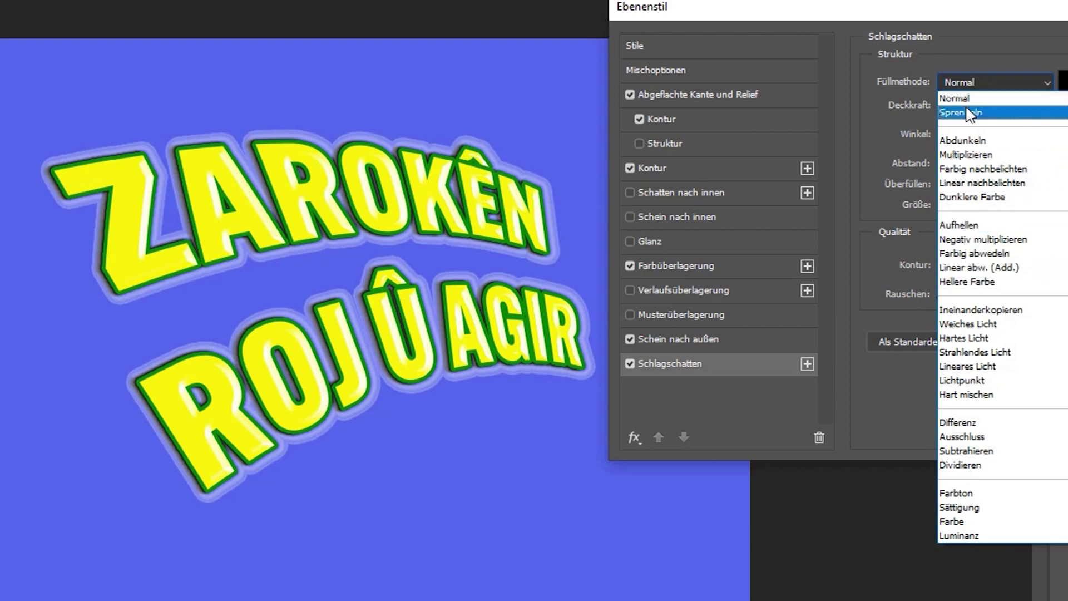
click(982, 154)
click(993, 83)
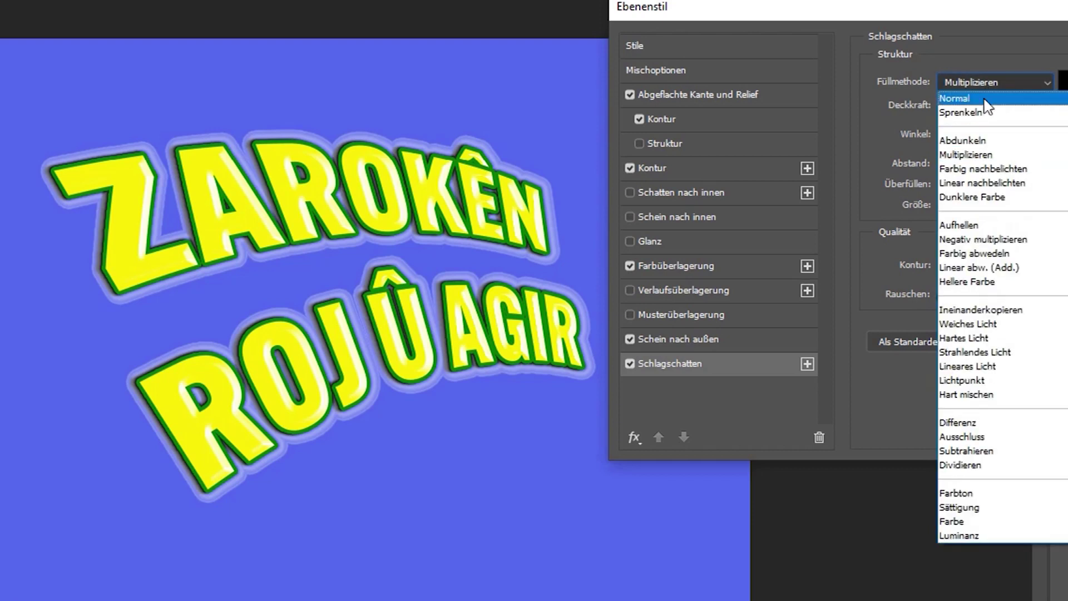
click(962, 99)
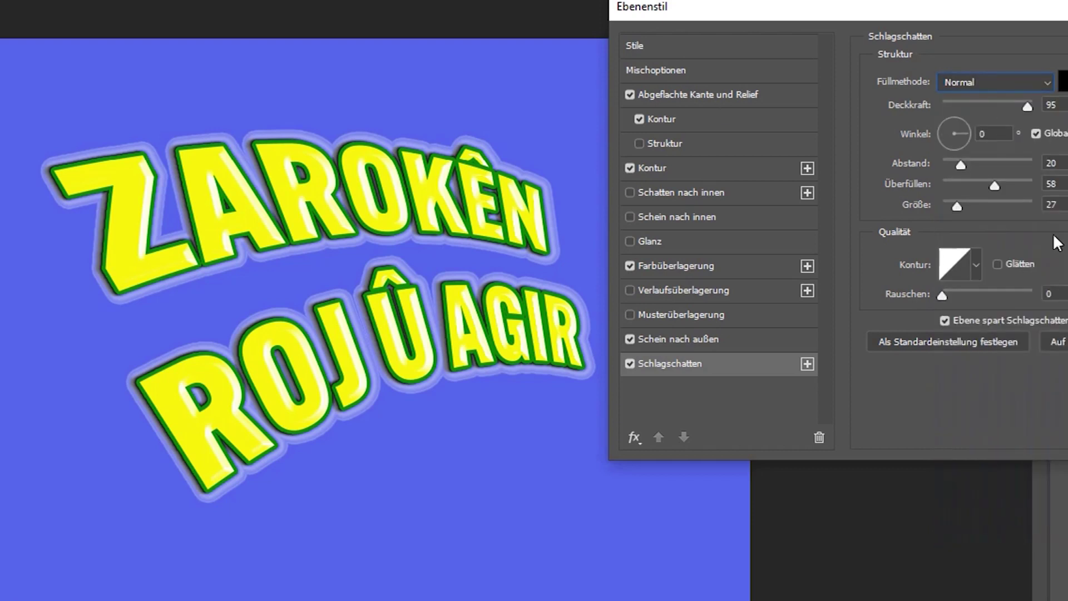
Set the bevel depth to 272% and confirm the heading's layer style.
click(668, 93)
drag(967, 118, 973, 130)
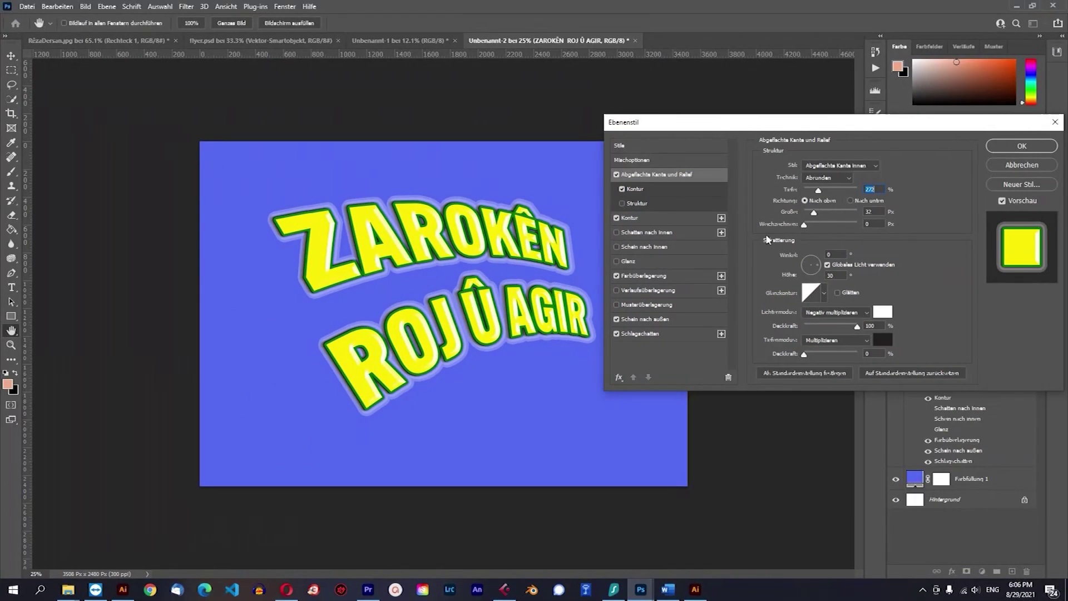
click(1013, 146)
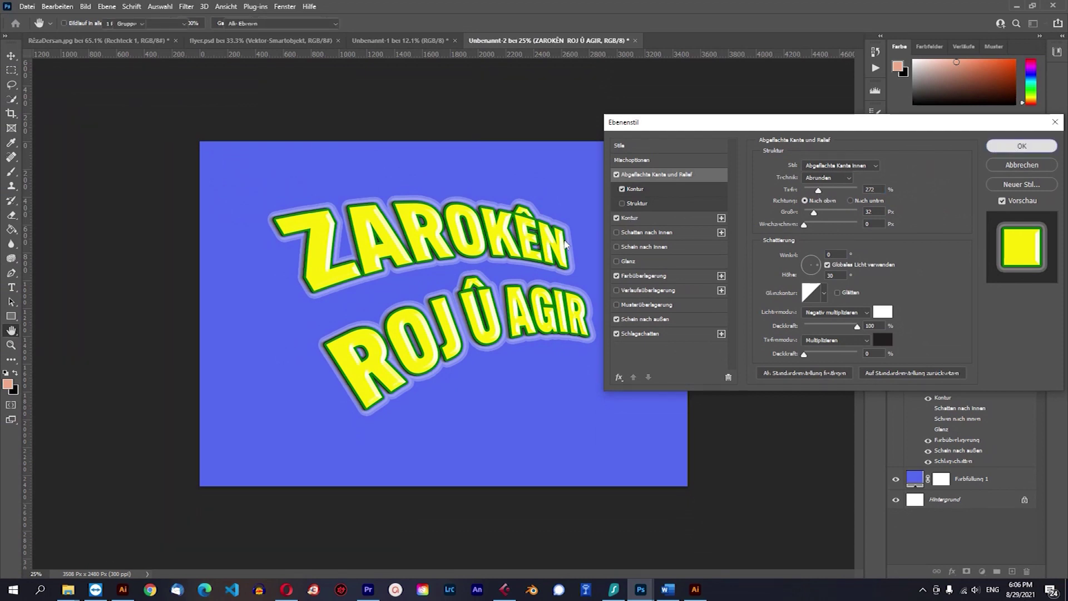
Undo a stray duplicate, then copy the heading layer beneath the original and flip it upside down.
click(754, 332)
drag(491, 320, 591, 397)
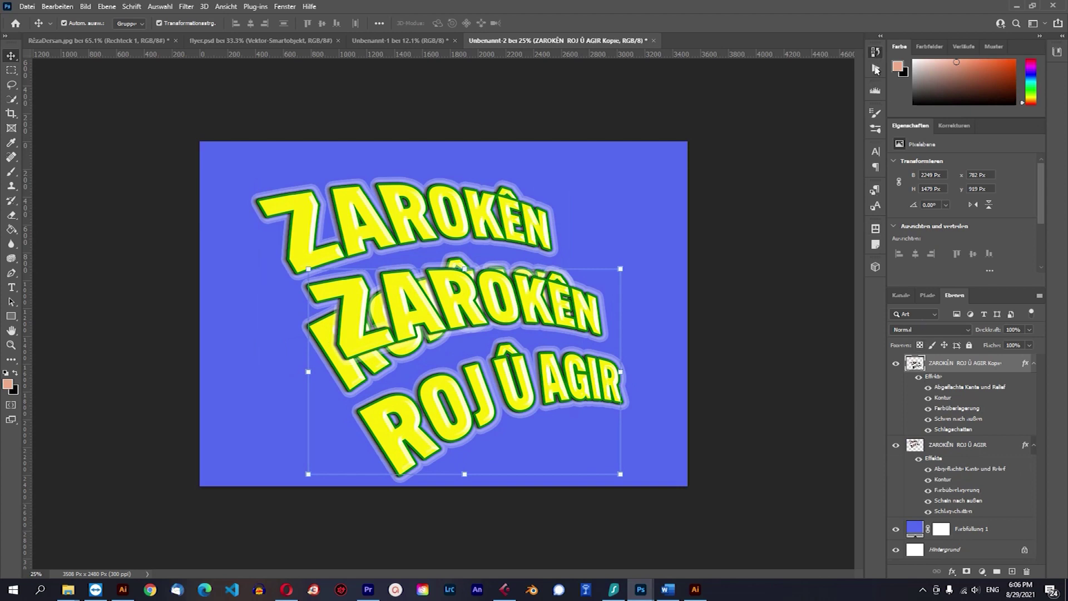
click(876, 52)
click(773, 253)
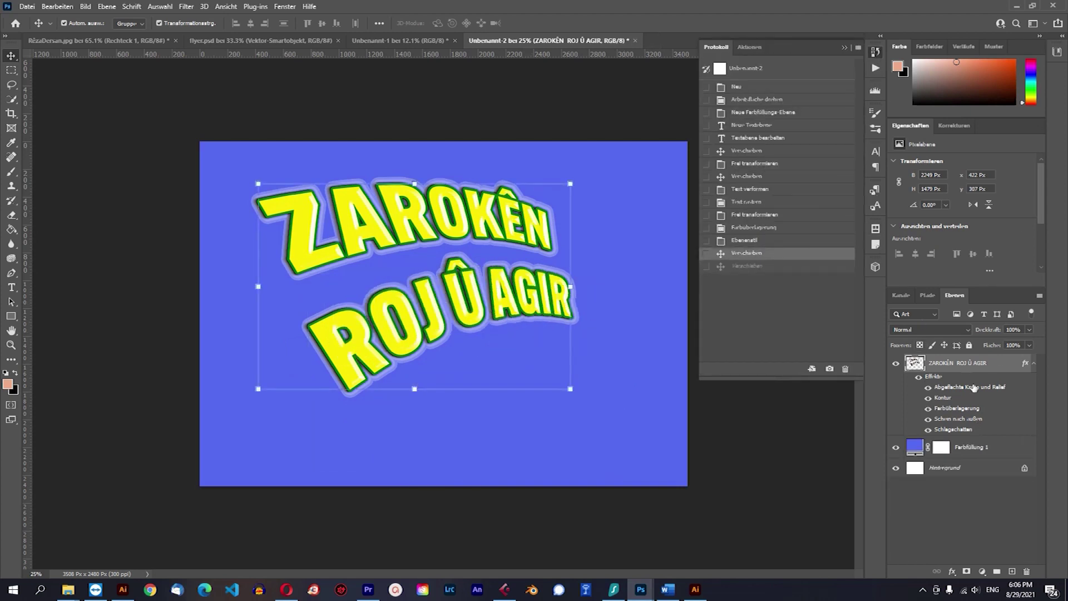
drag(954, 365, 951, 435)
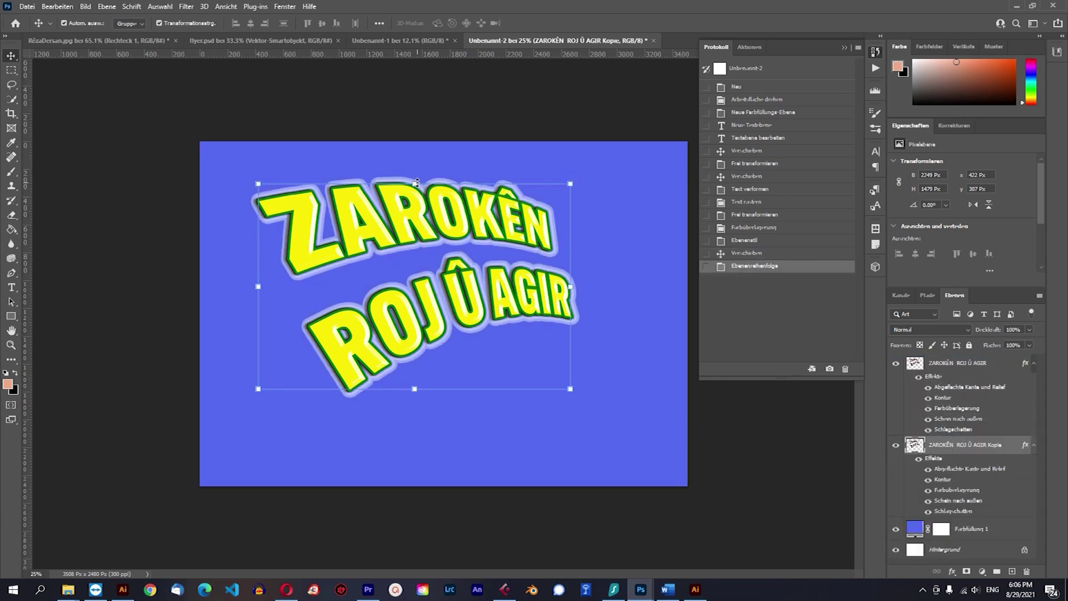
drag(417, 182, 495, 520)
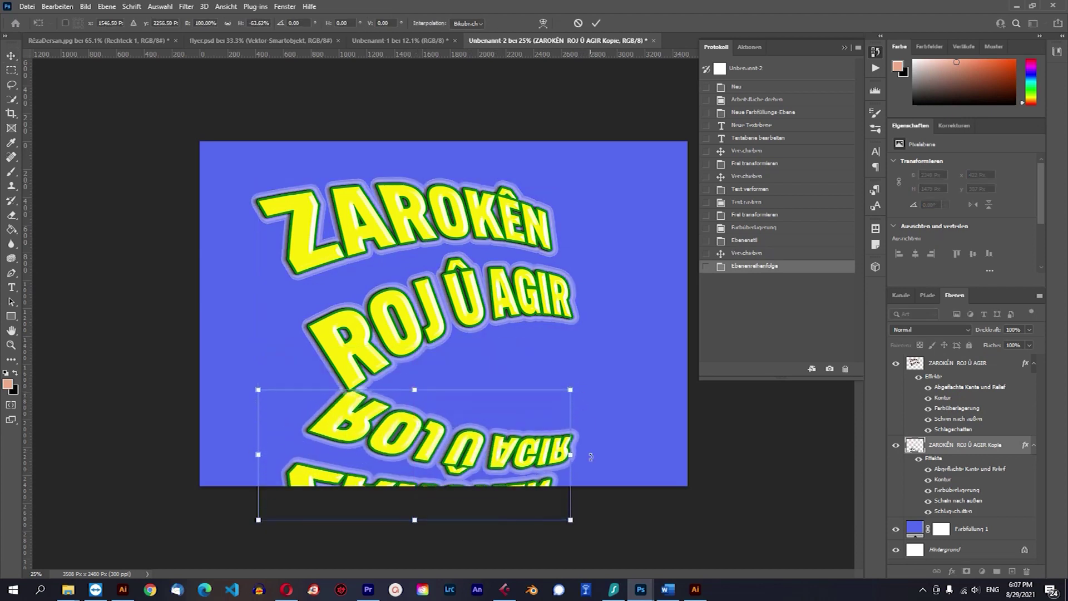
Rotate and position the flipped copy under the heading to match its tilt, then commit.
drag(579, 382, 573, 318)
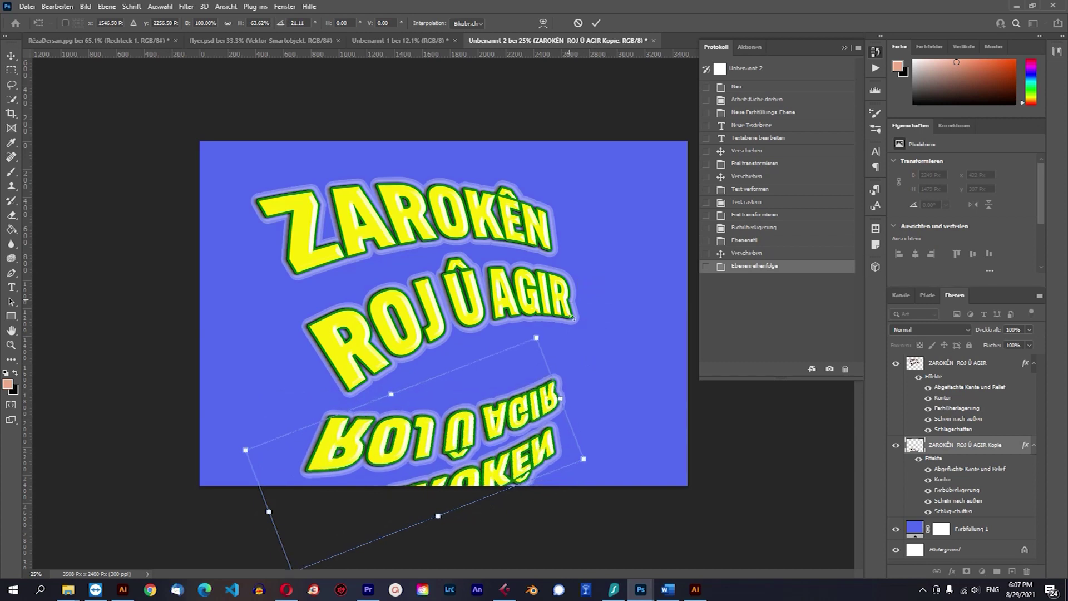
mouse_move(554, 398)
mouse_down()
mouse_move(584, 376)
mouse_move(566, 389)
mouse_up()
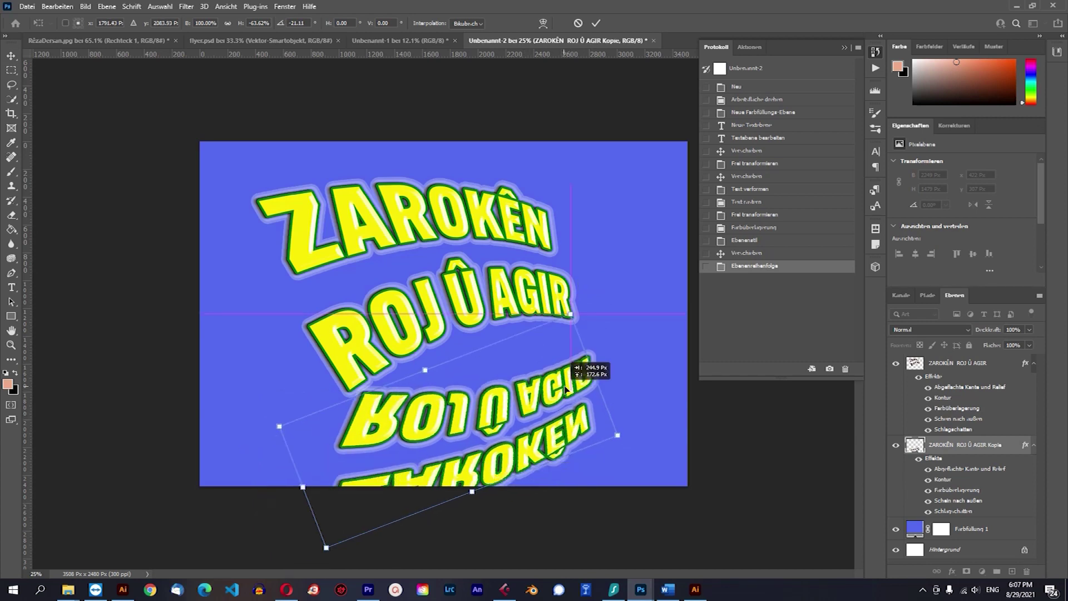
drag(580, 307, 573, 341)
drag(554, 375, 555, 372)
click(596, 23)
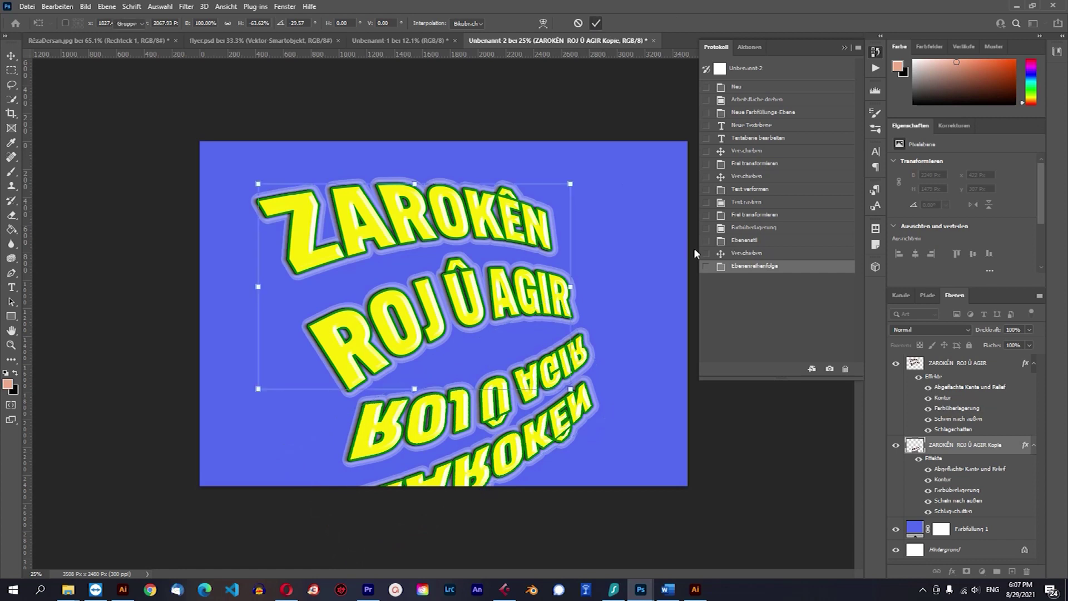
Set the reflection copy's opacity to 10% in Blending Options.
click(952, 572)
click(994, 465)
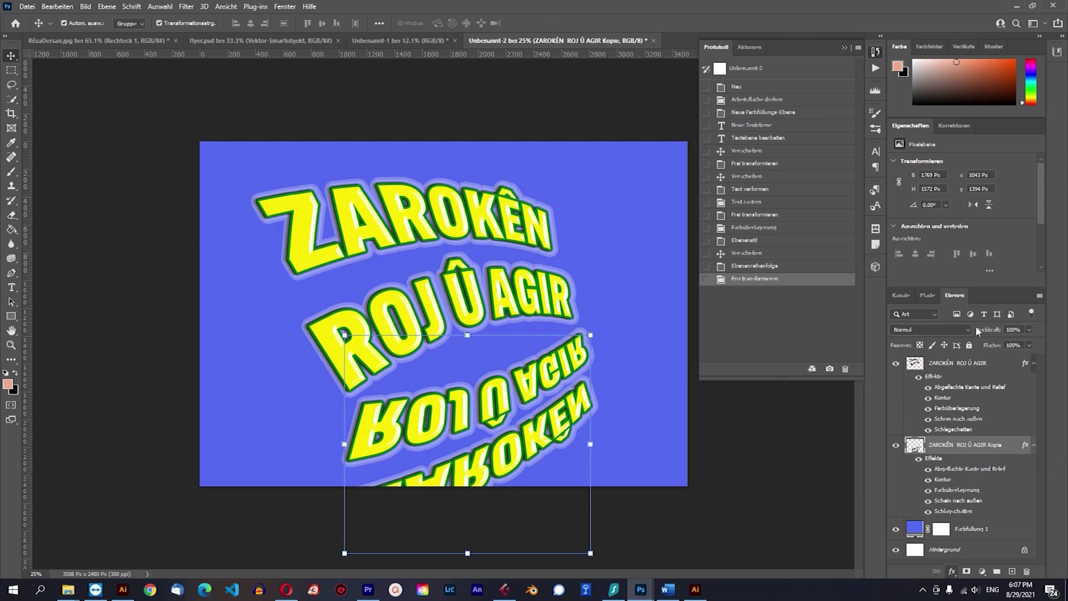
drag(883, 180, 839, 188)
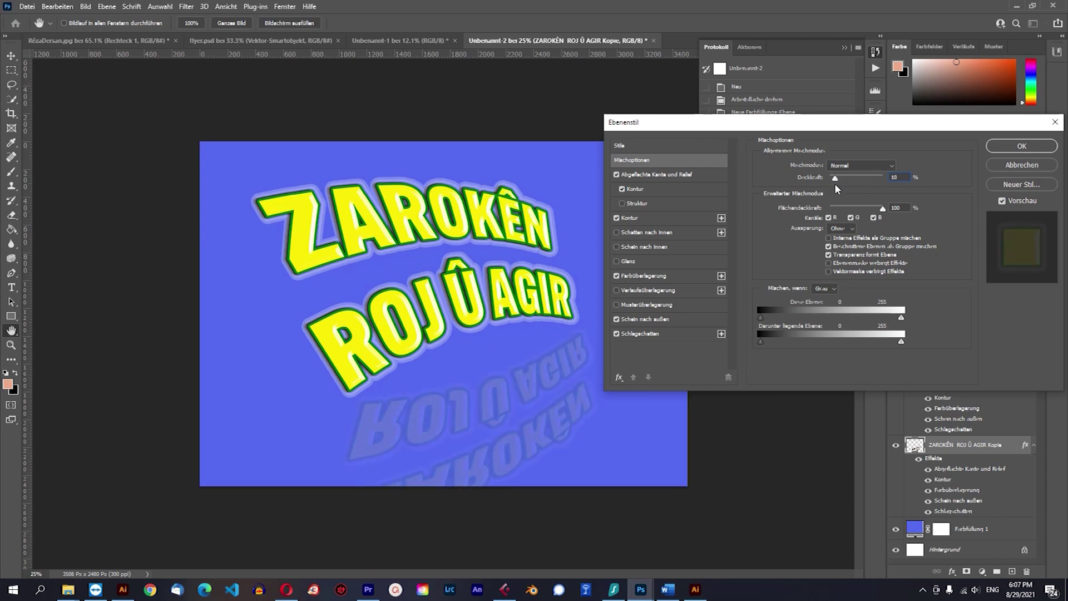
drag(835, 185, 836, 185)
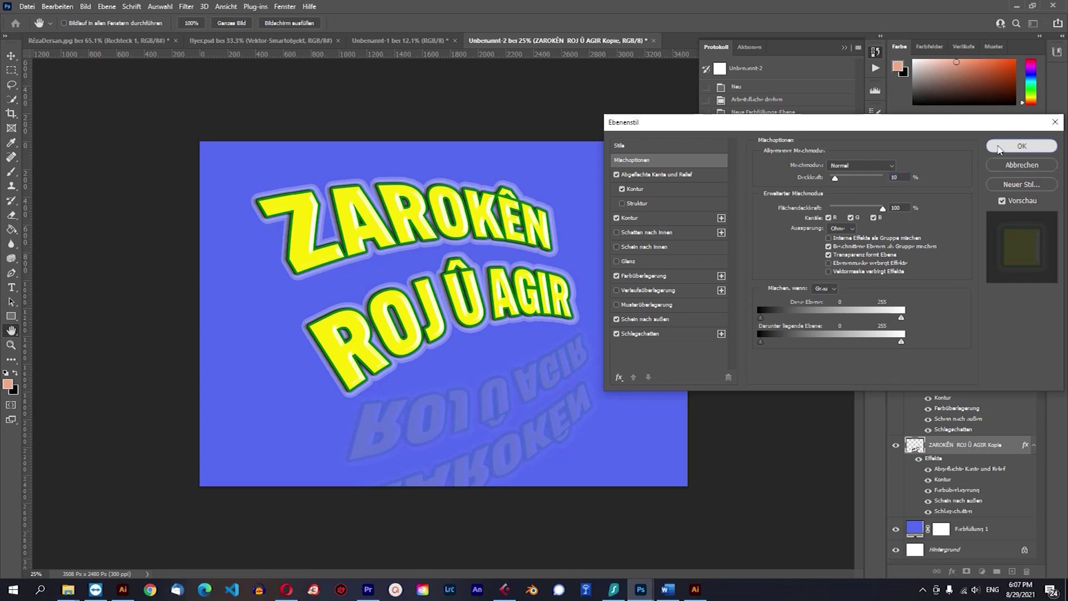
click(1002, 147)
click(654, 159)
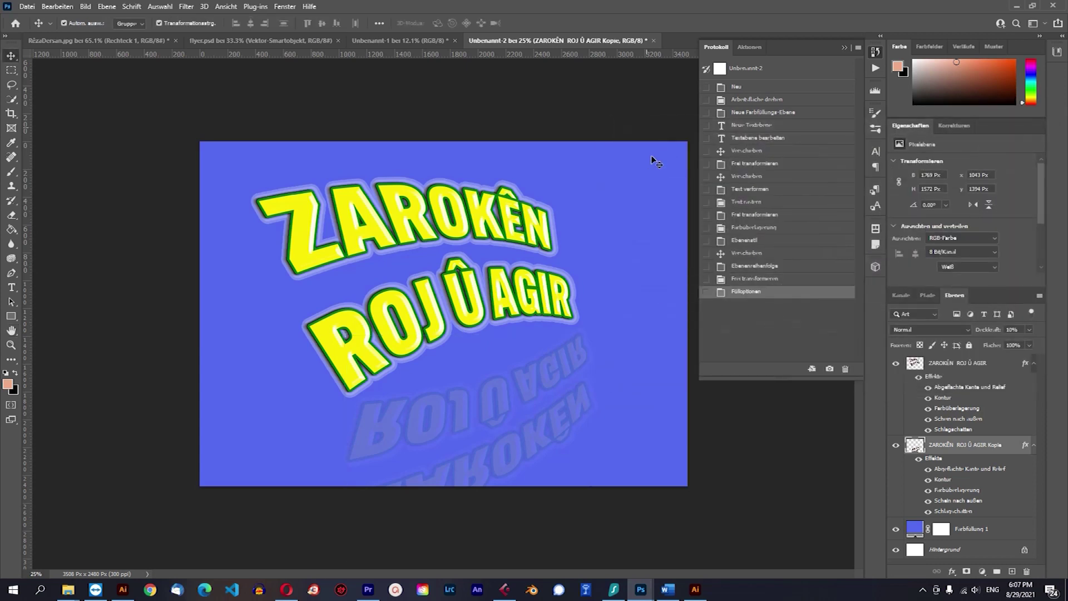
Close the History panel and select the top heading text layer to view the whole poster.
scroll(241, 247, down, 3)
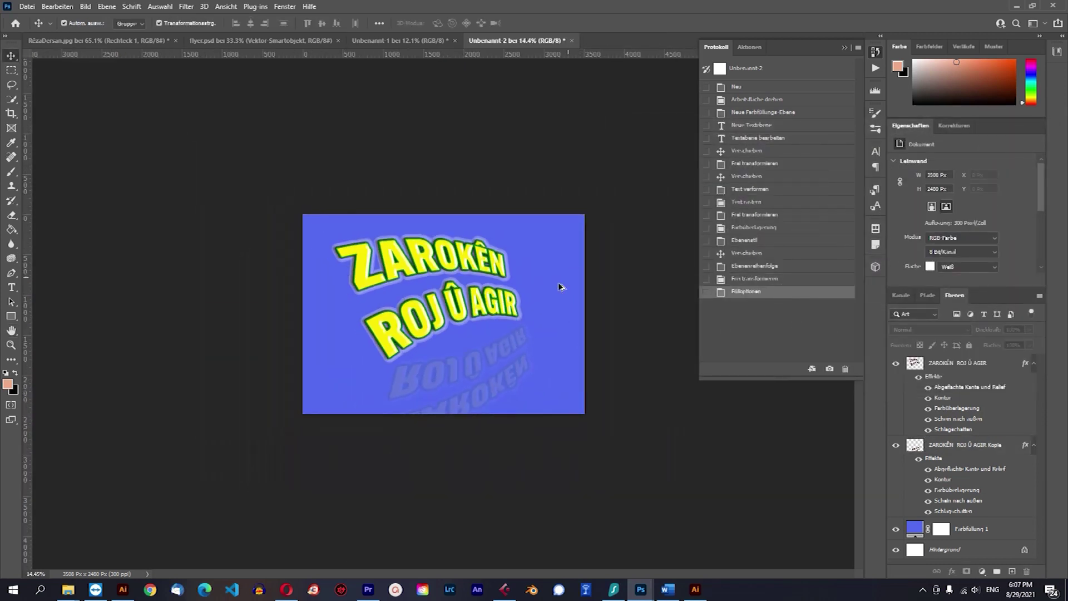
scroll(560, 282, down, 1)
scroll(495, 343, up, 3)
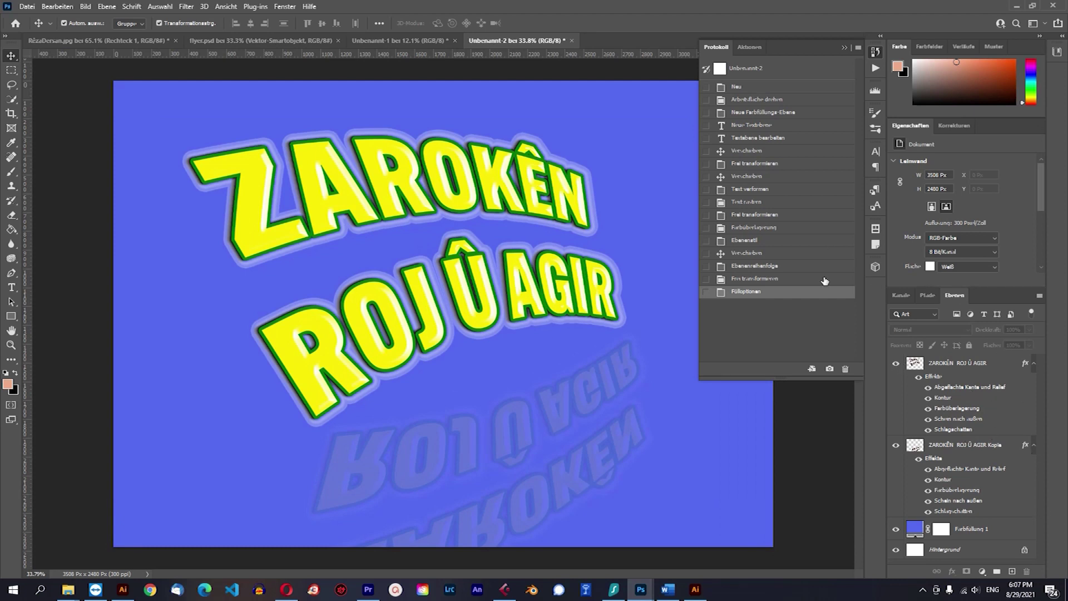
click(844, 48)
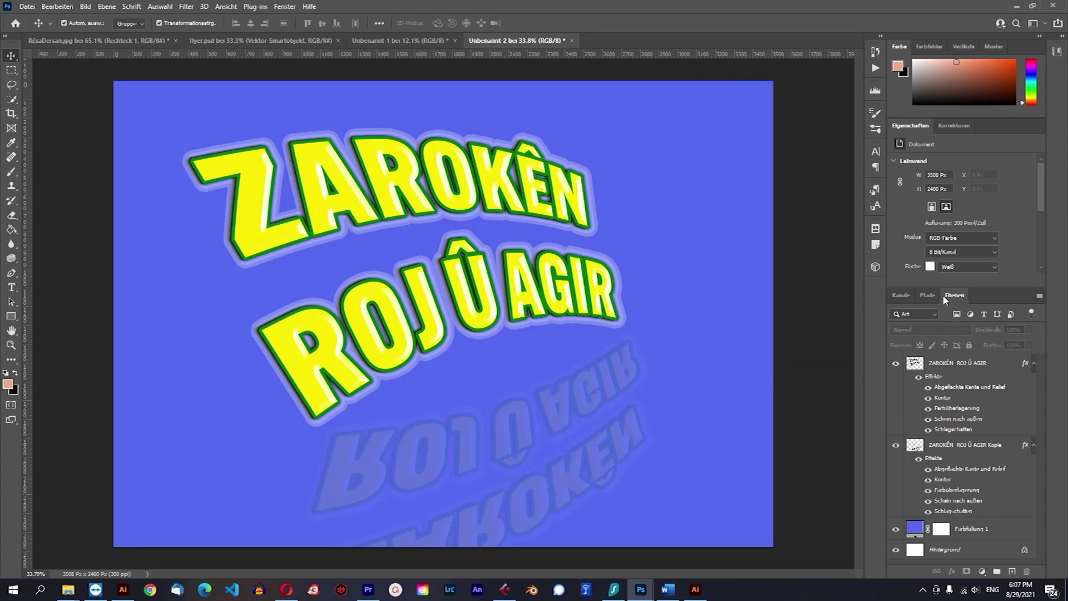
click(408, 166)
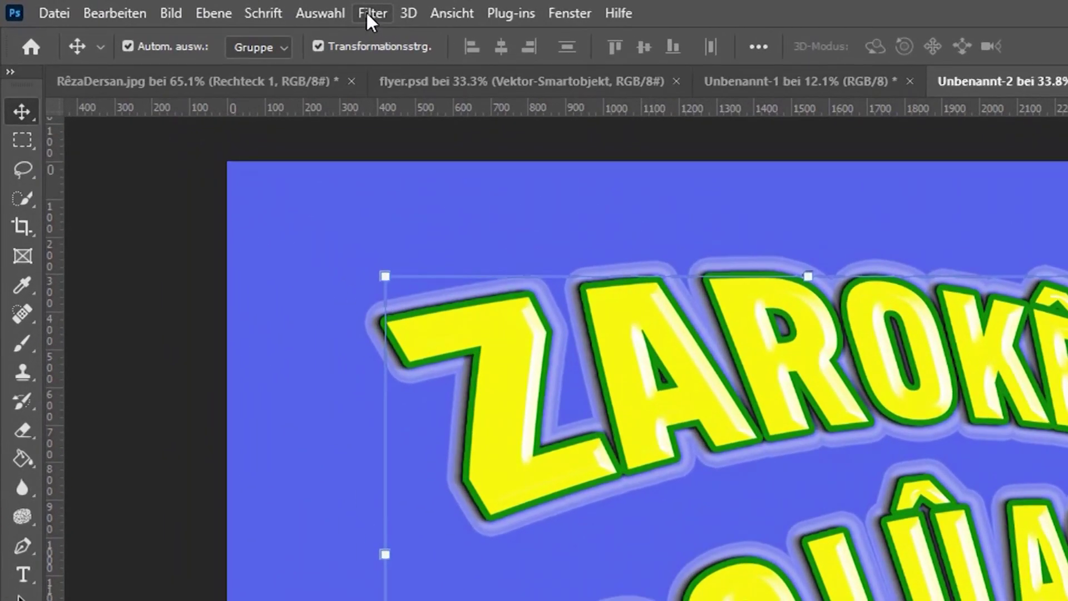
click(368, 11)
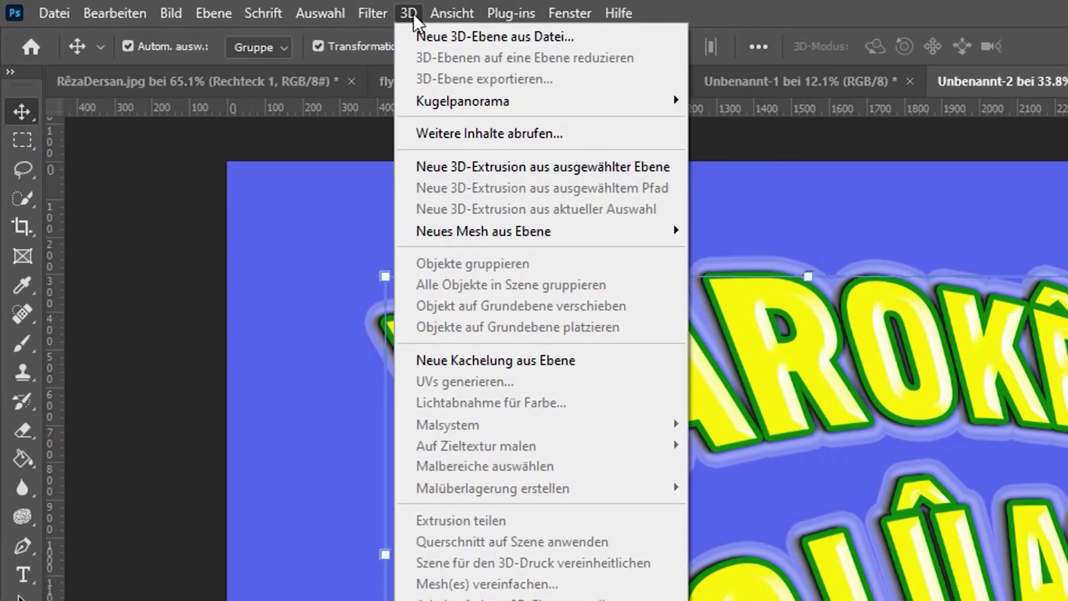
click(413, 13)
click(366, 8)
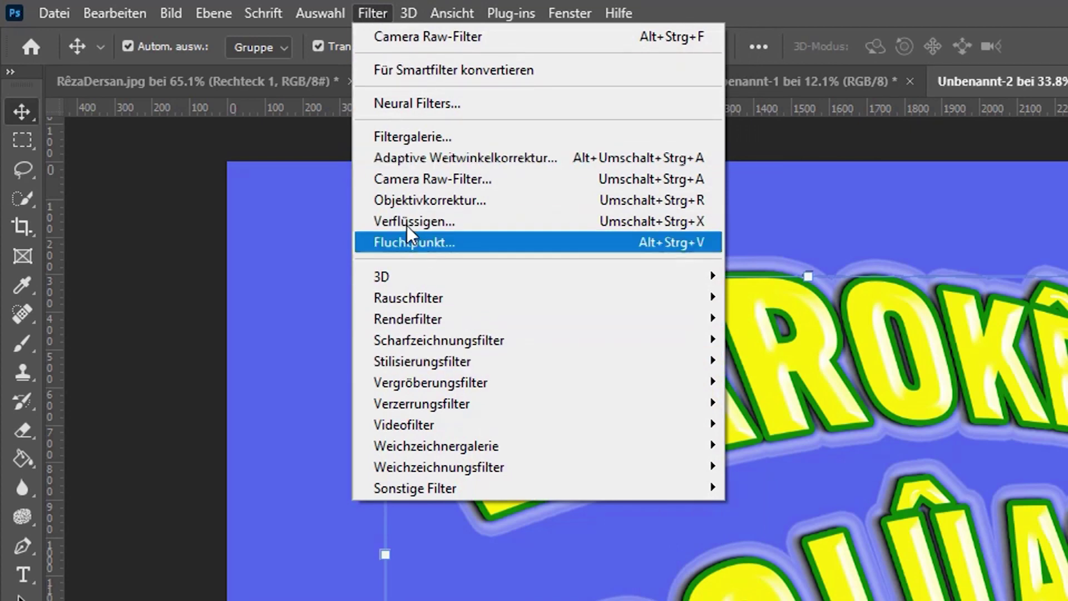
mouse_move(442, 321)
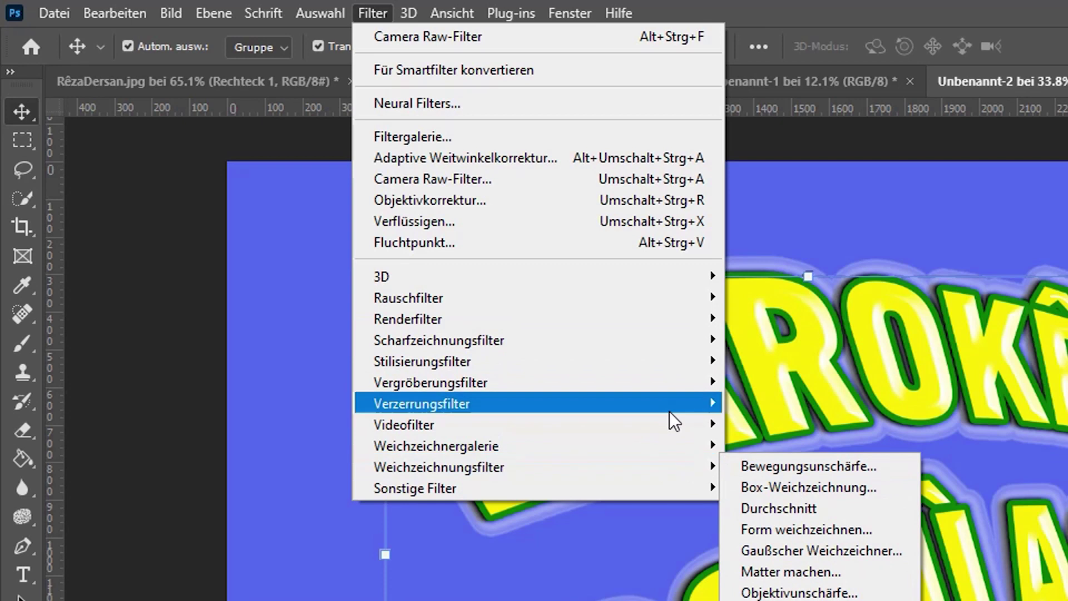
mouse_move(504, 300)
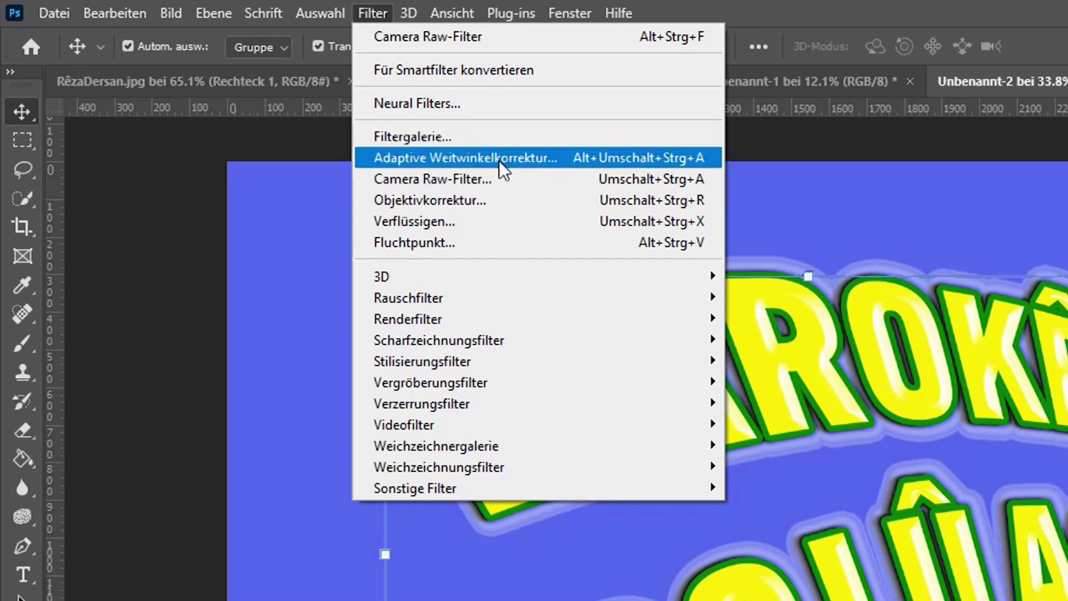
click(415, 139)
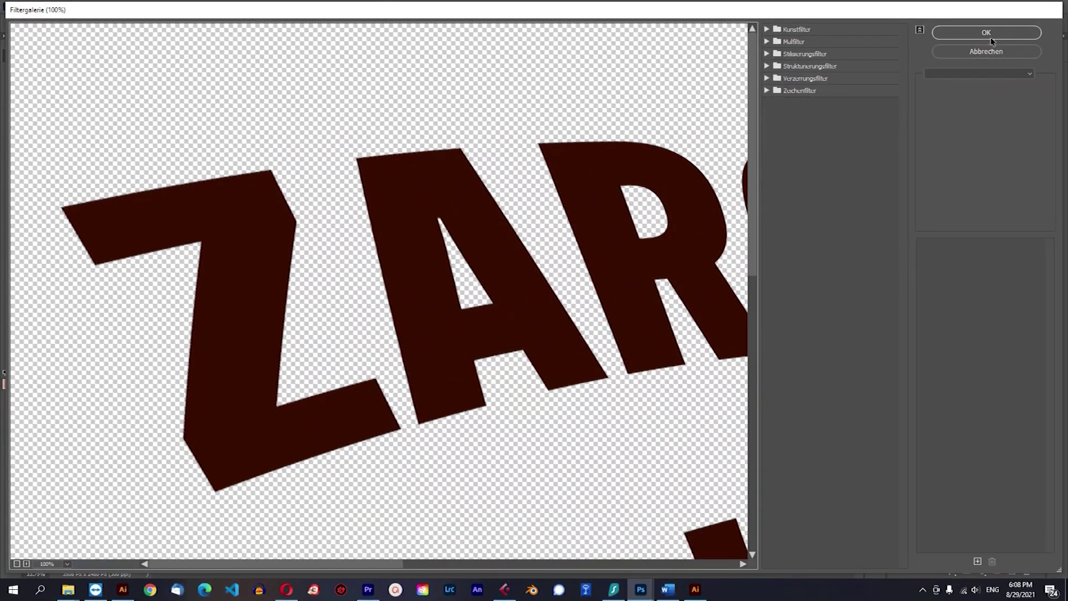
click(989, 54)
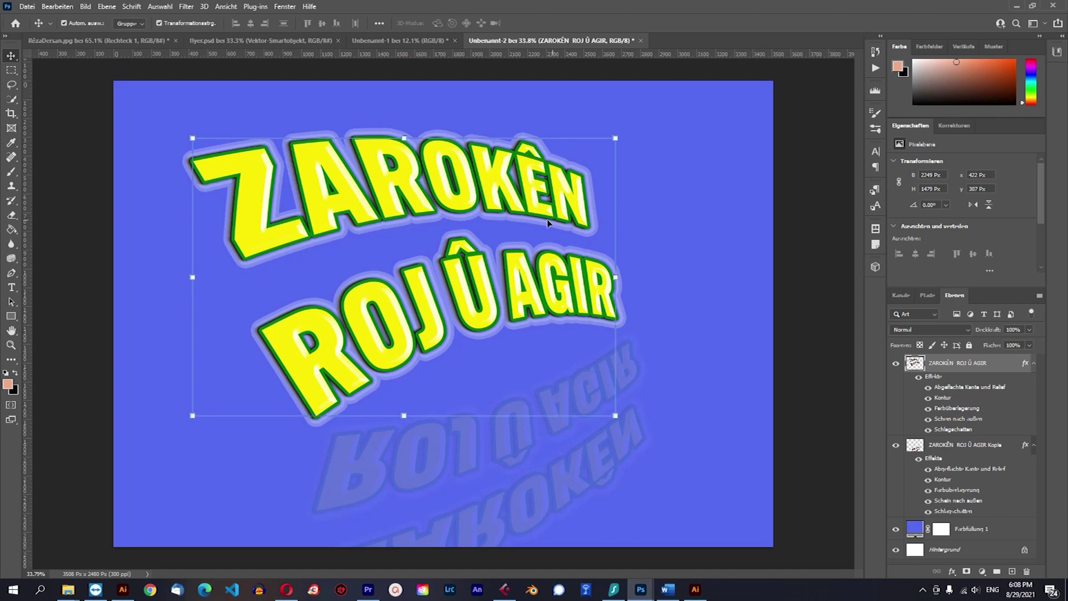
click(698, 276)
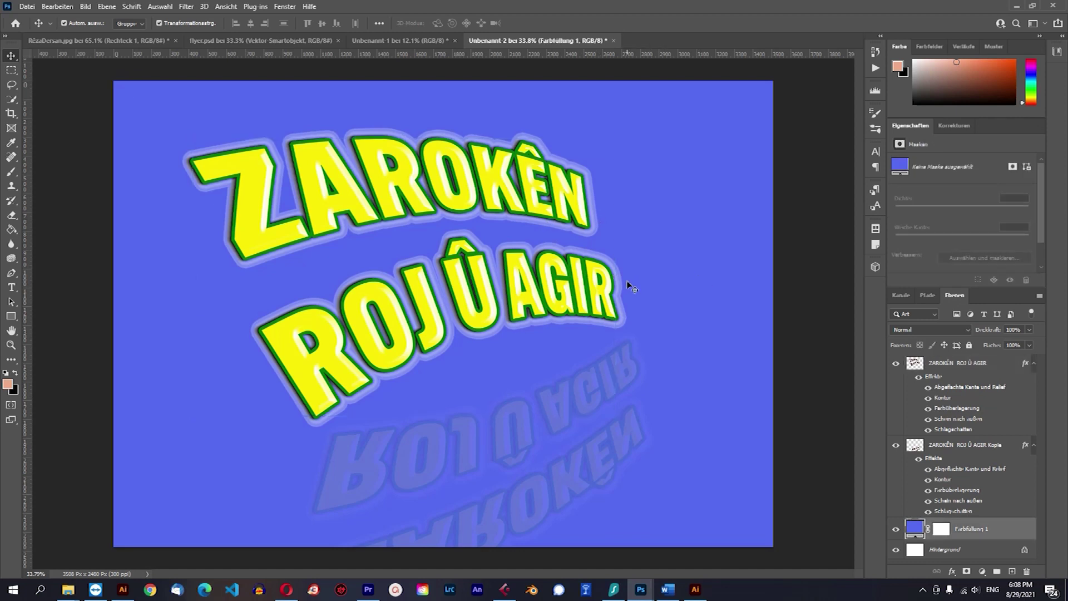
scroll(631, 286, down, 2)
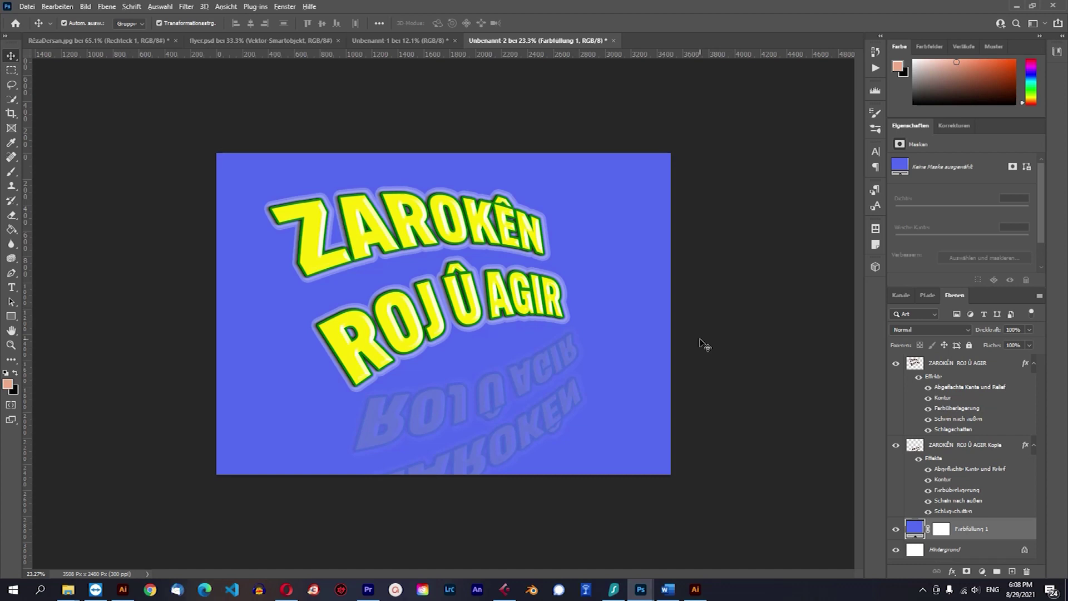
scroll(703, 343, down, 2)
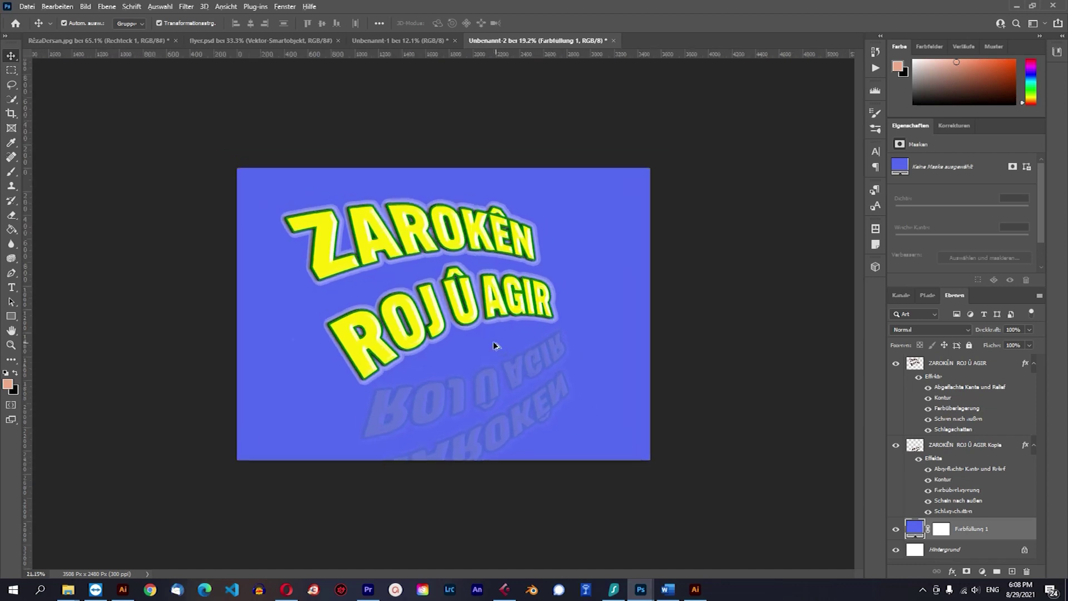
scroll(495, 345, up, 3)
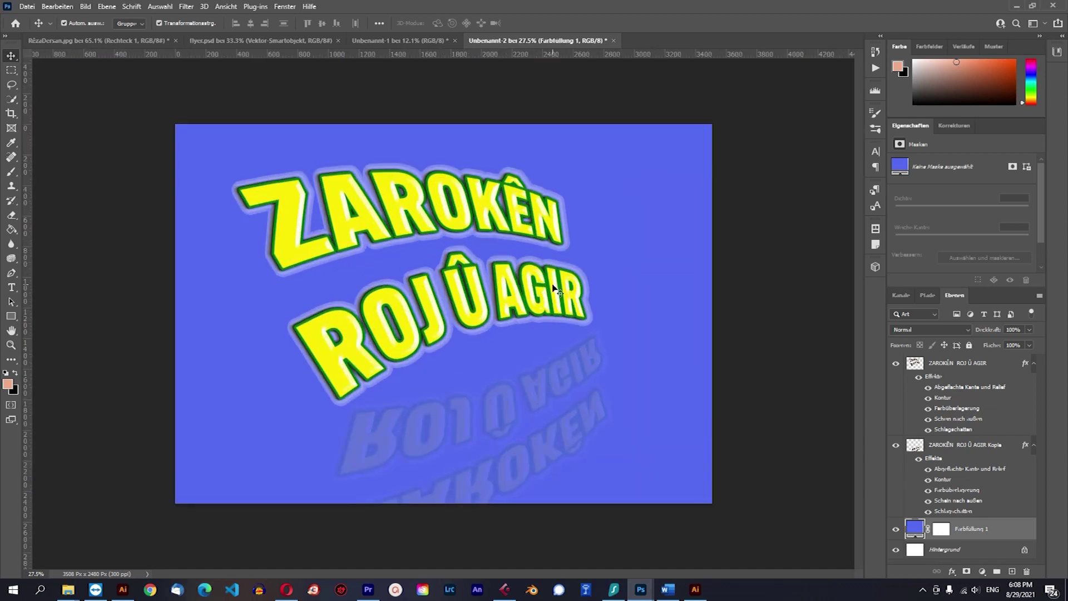
scroll(554, 288, up, 1)
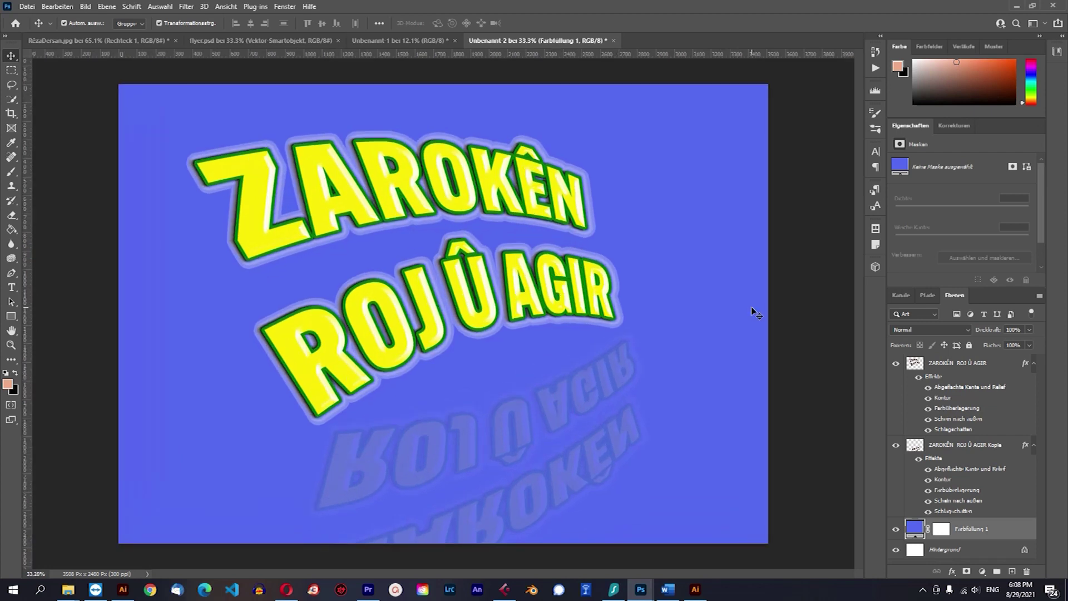